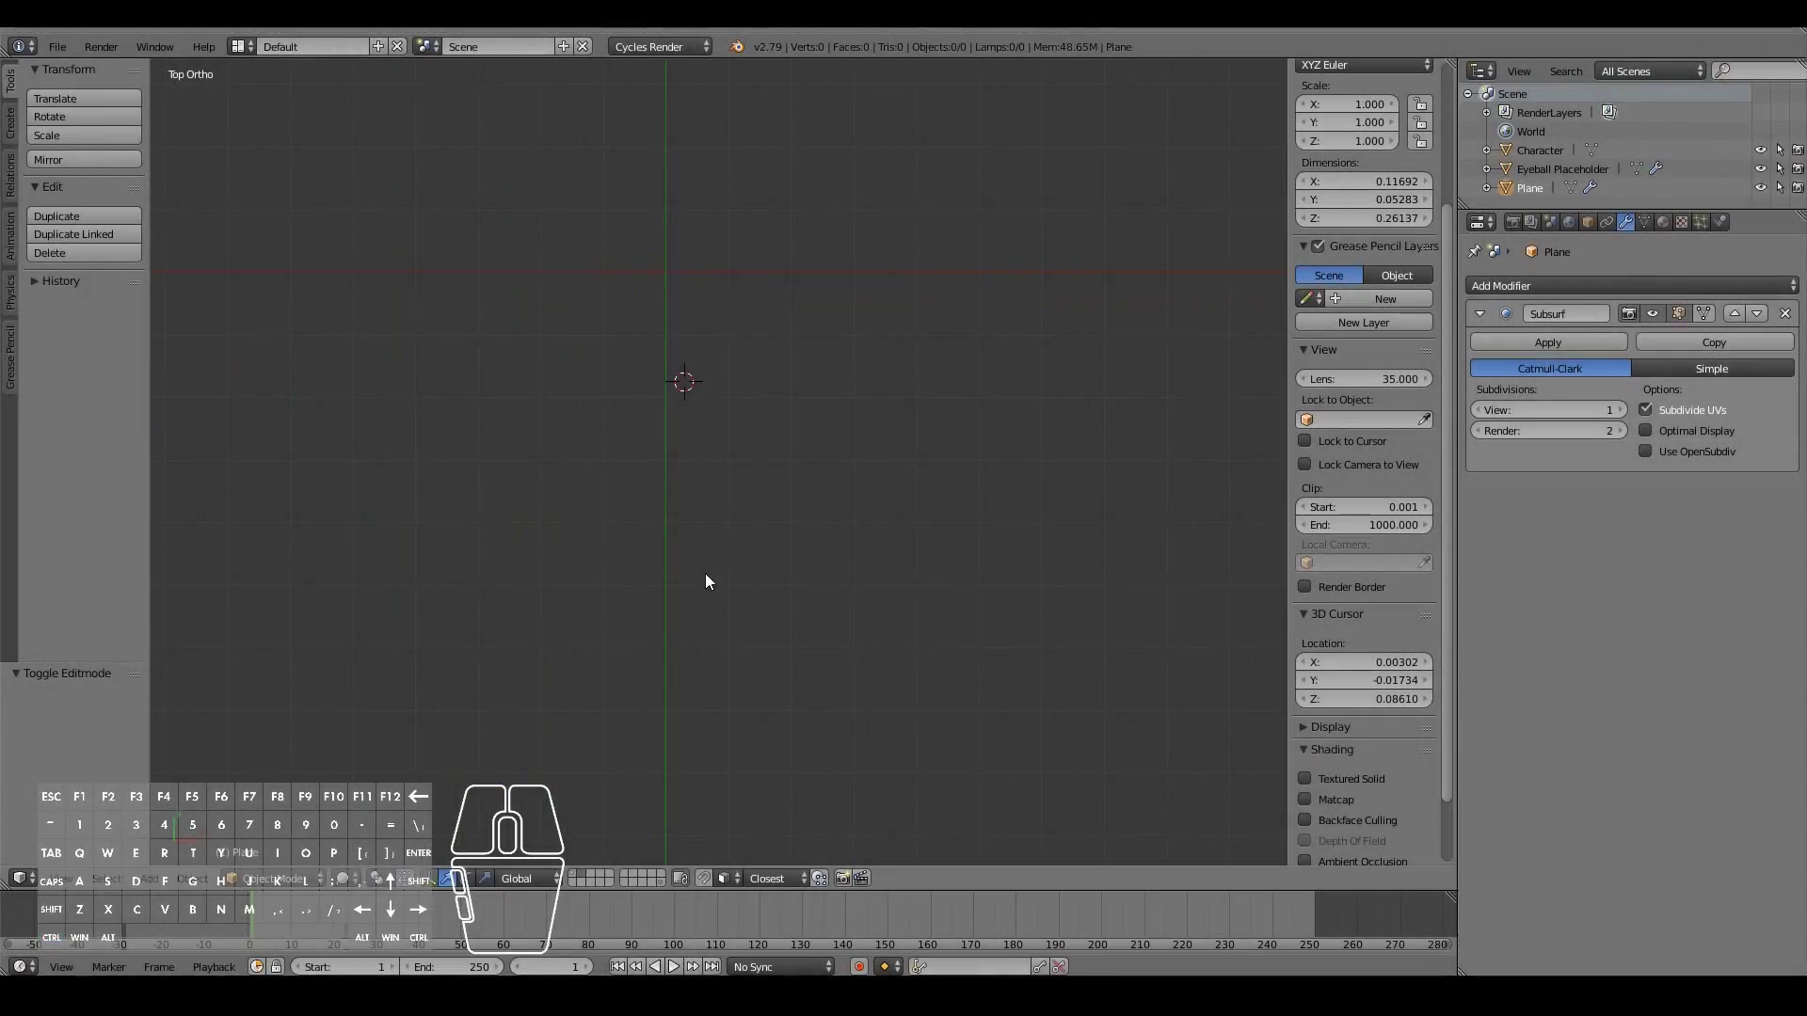
Step: Add a 32-vertex mesh circle with radius 1 at the 3D cursor and frame it in top view
{"action": "key", "text": "shift+a"}
{"action": "mouse_move", "coordinate": [706, 575]}
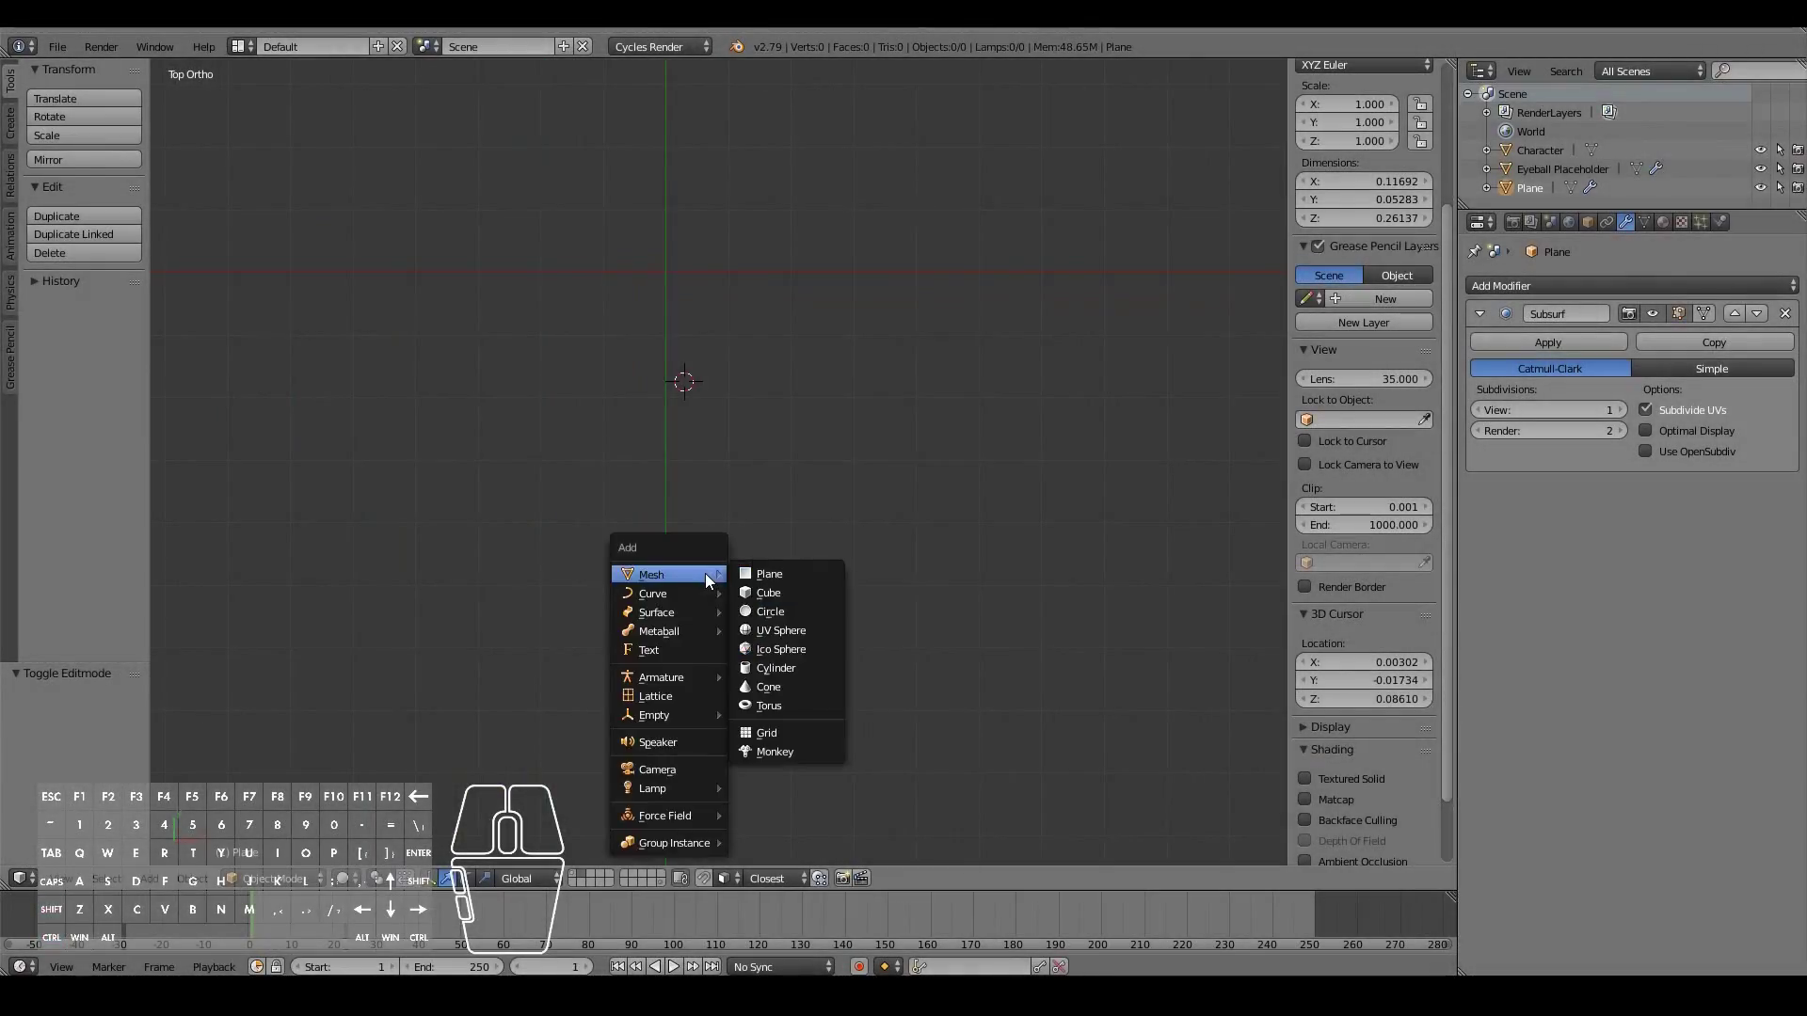
{"action": "left_click", "coordinate": [788, 610]}
{"action": "scroll", "coordinate": [787, 607], "scroll_direction": "up", "scroll_amount": 3}
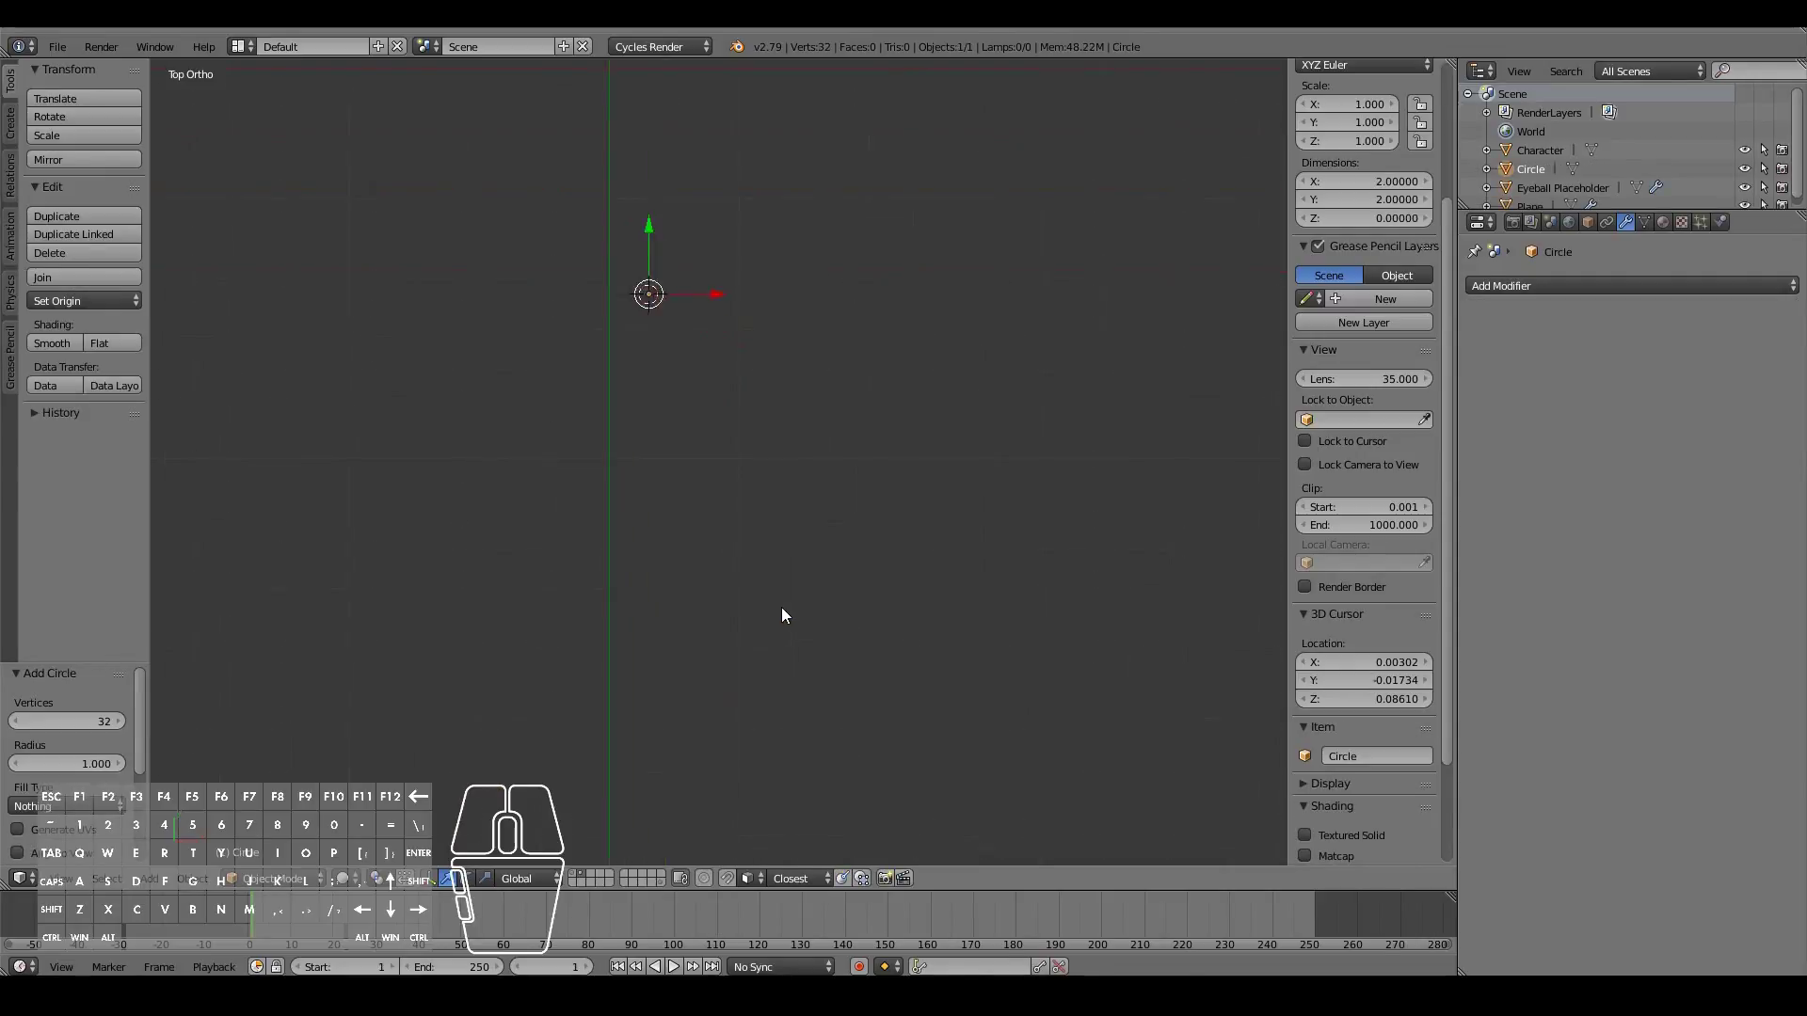
{"action": "scroll", "coordinate": [781, 607], "scroll_direction": "down", "scroll_amount": 2, "text": "ctrl"}
{"action": "scroll", "coordinate": [781, 607], "scroll_direction": "up", "scroll_amount": 2}
{"action": "scroll", "coordinate": [812, 613], "scroll_direction": "up", "scroll_amount": 2, "text": "shift"}
{"action": "key", "text": "KP_Decimal"}
{"action": "key", "text": "KP_1"}
{"action": "key", "text": "KP_7"}
{"action": "key", "text": "KP_Decimal"}
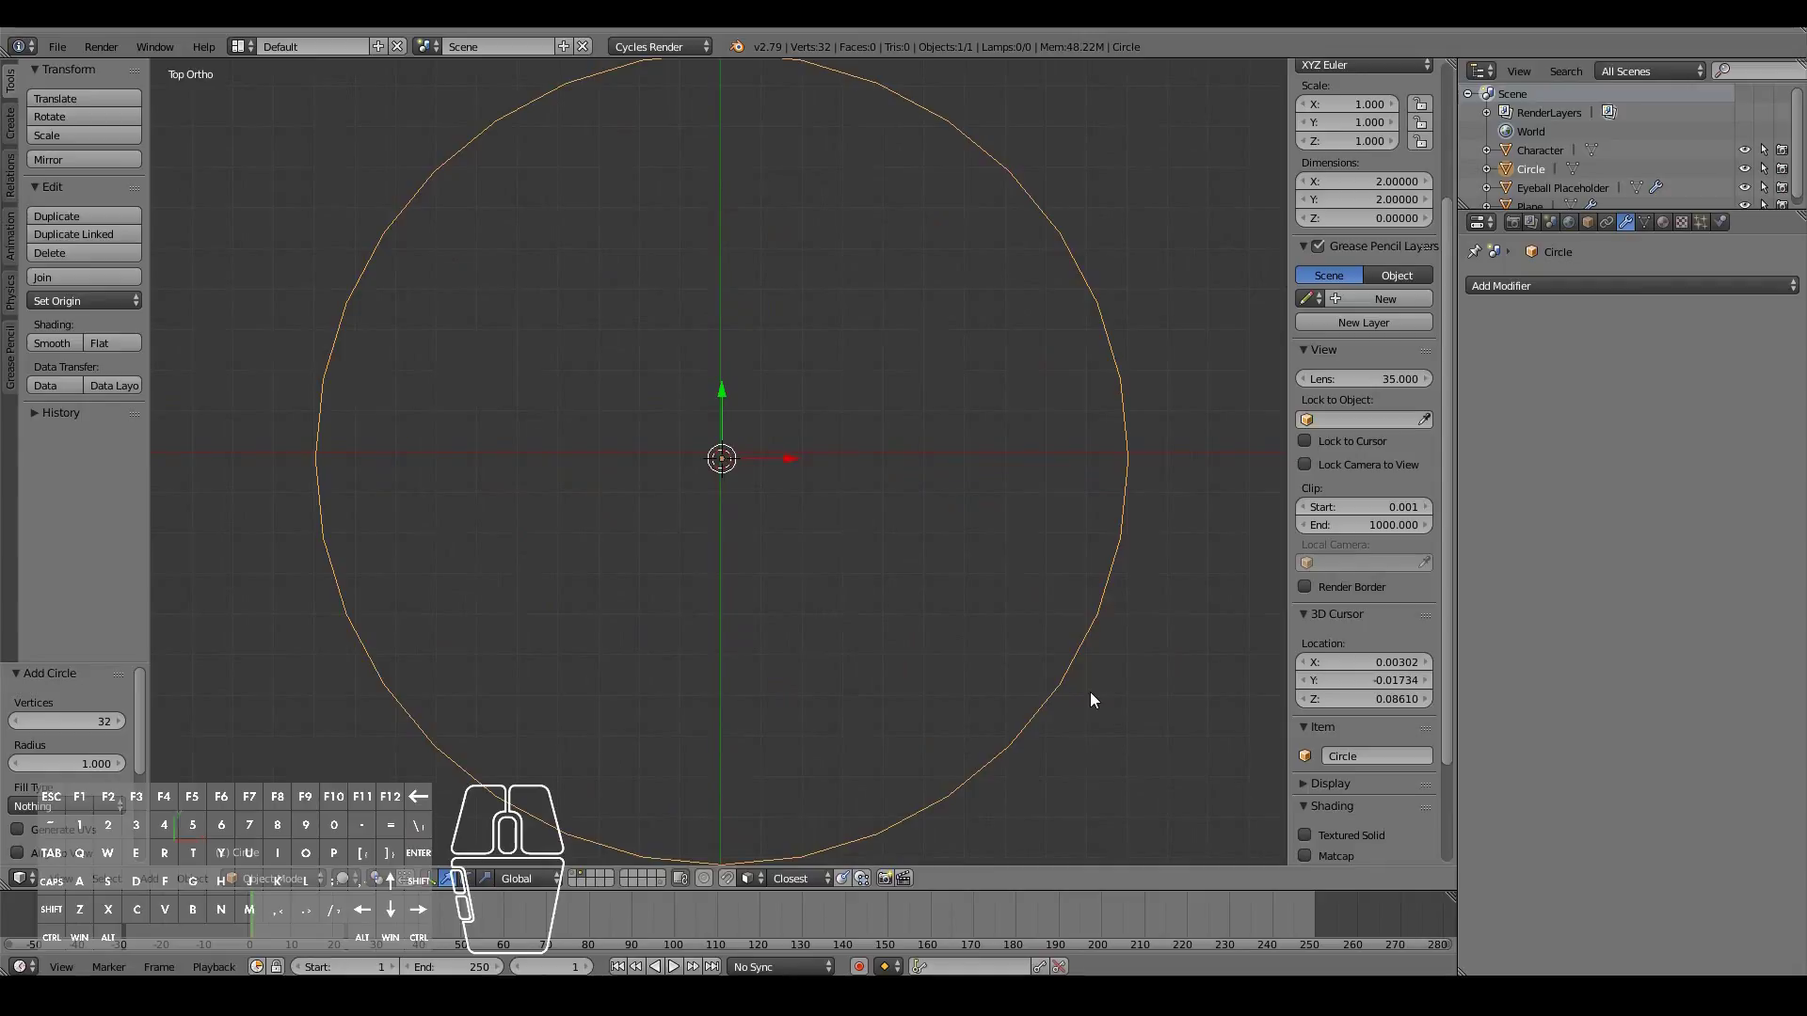
Step: In Edit Mode, scale the whole circle down to about 0.206, then by about 0.926
{"action": "key", "text": "Tab"}
{"action": "key", "text": "s"}
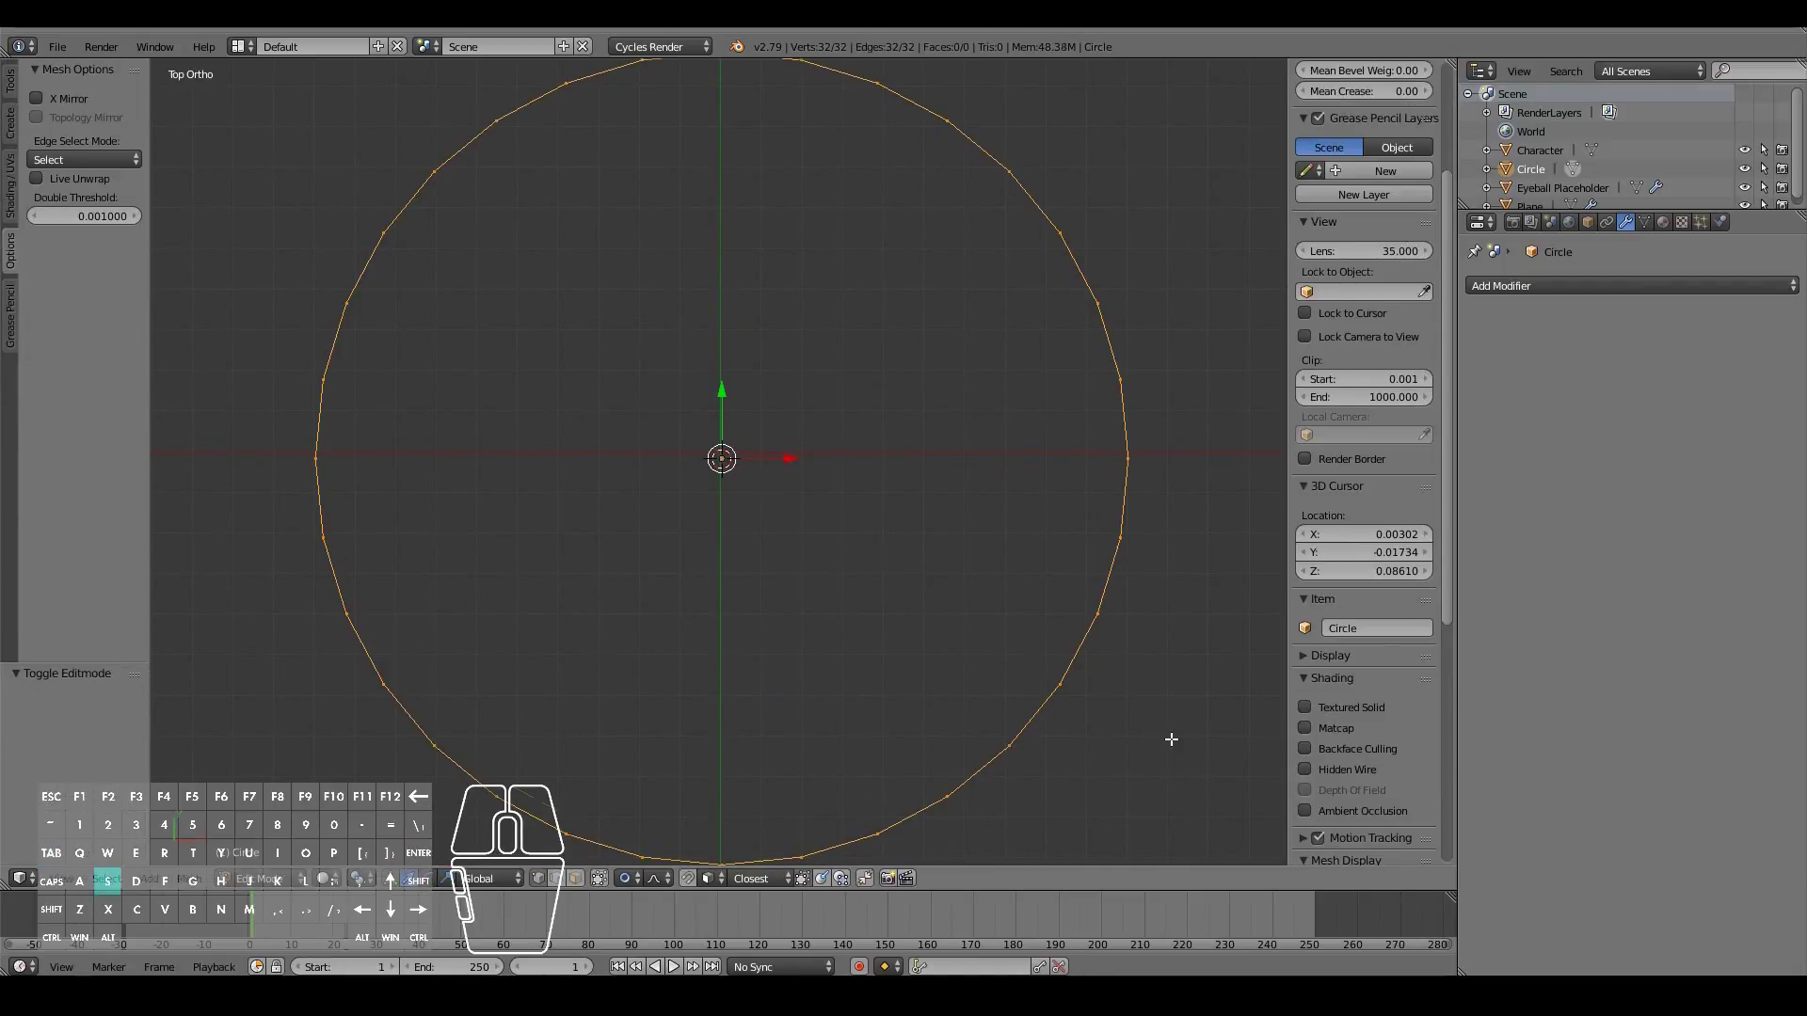
{"action": "left_click", "coordinate": [809, 520]}
{"action": "scroll", "coordinate": [808, 521], "scroll_direction": "up", "scroll_amount": 8}
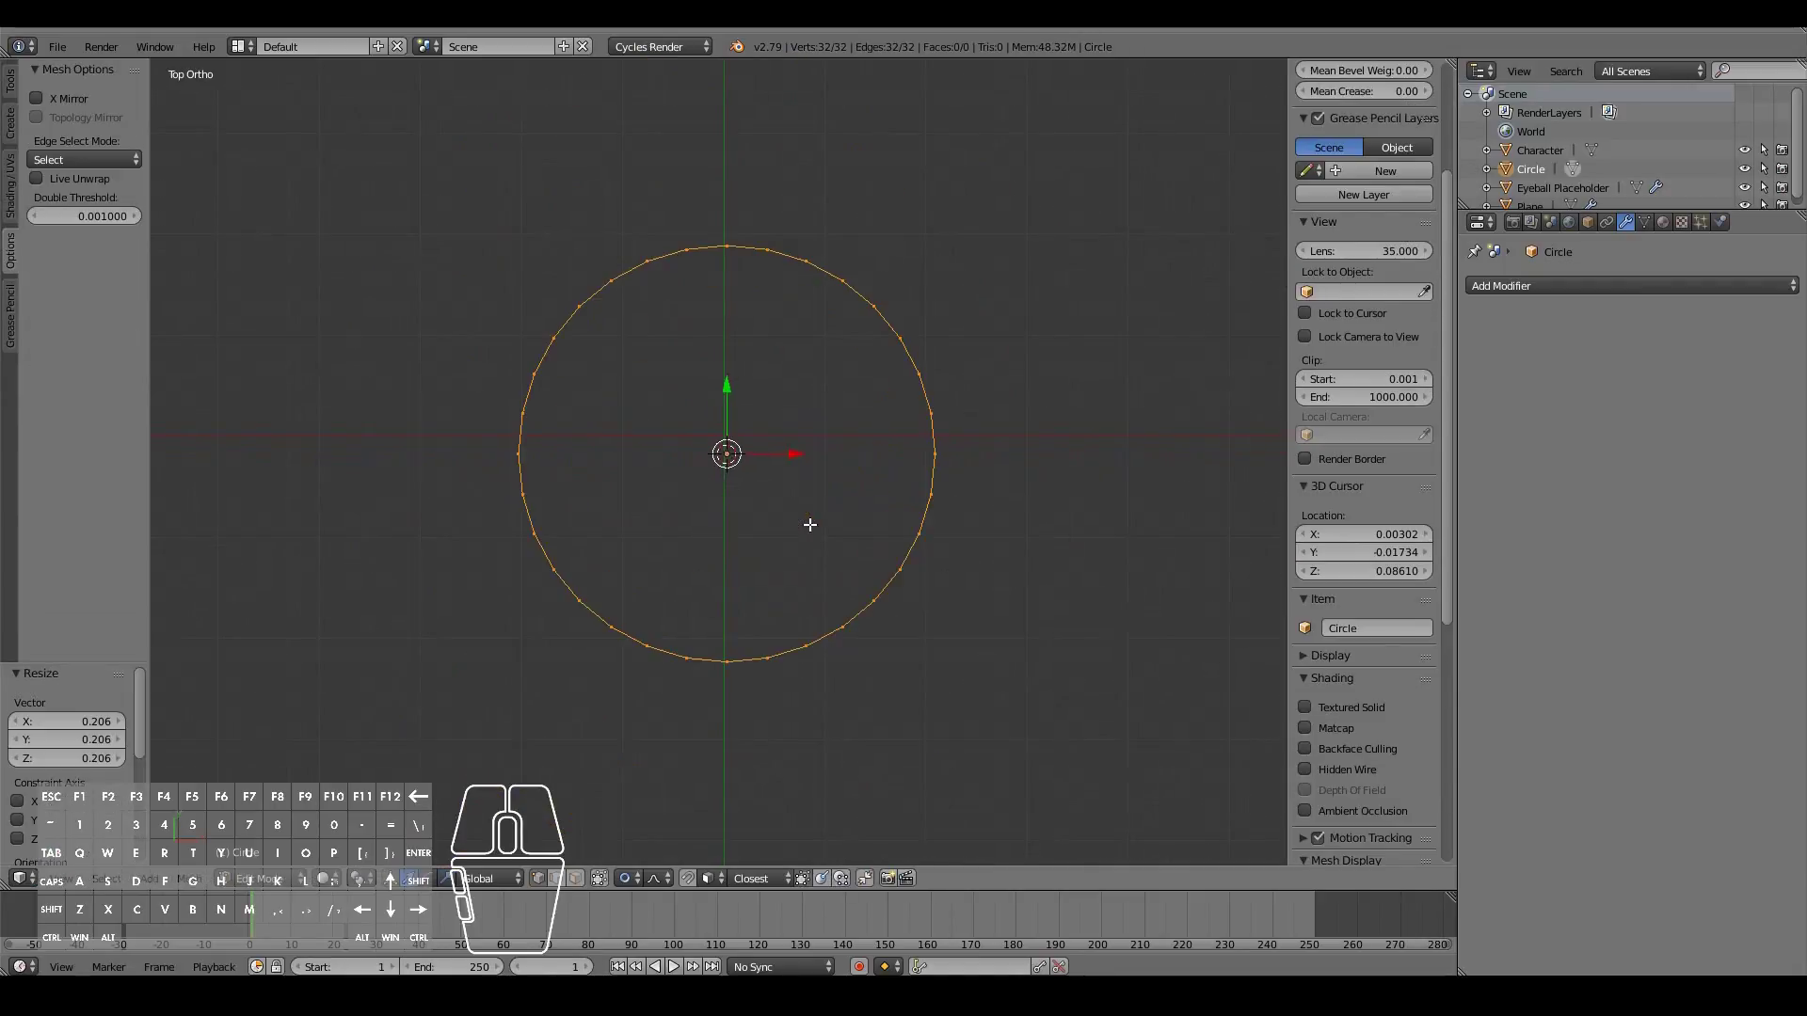
{"action": "key", "text": "s"}
{"action": "left_click", "coordinate": [1067, 677]}
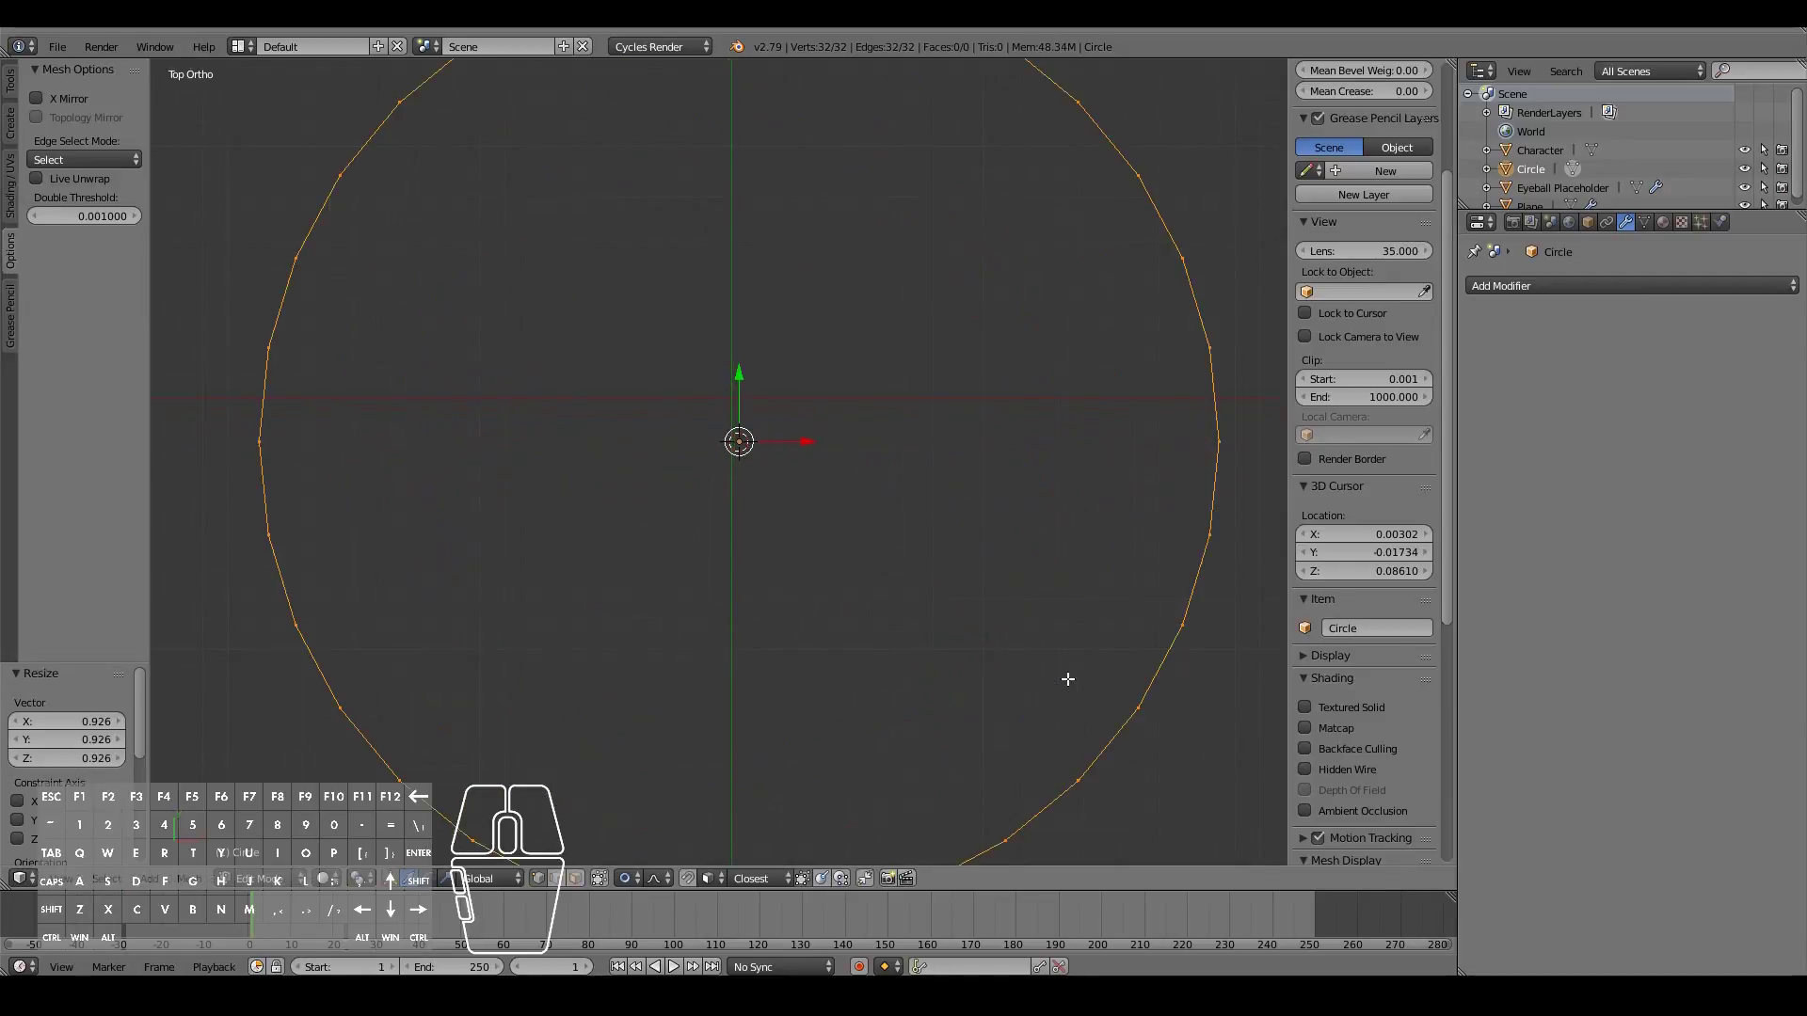
{"action": "scroll", "coordinate": [667, 544], "scroll_direction": "down", "scroll_amount": 1}
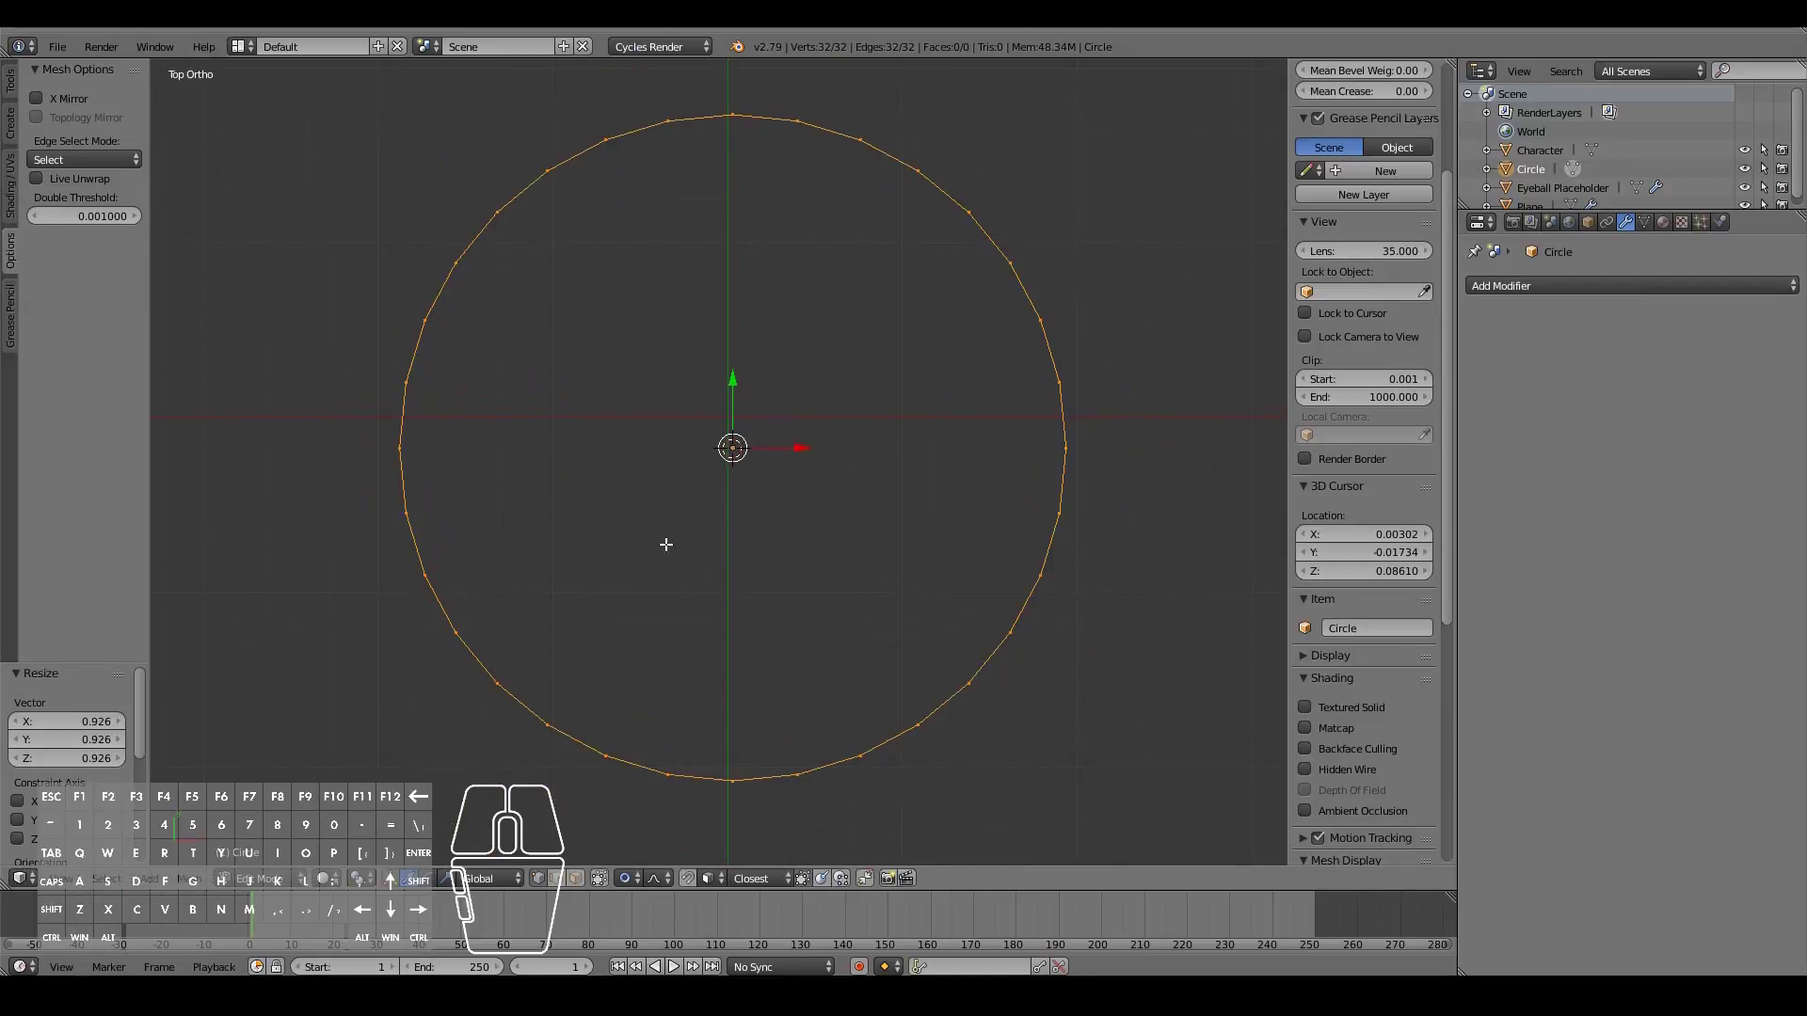
Step: Delete the vertices of the circle's upper half and select the whole remaining half-circle
{"action": "key", "text": "a"}
{"action": "key", "text": "a"}
{"action": "key", "text": "a"}
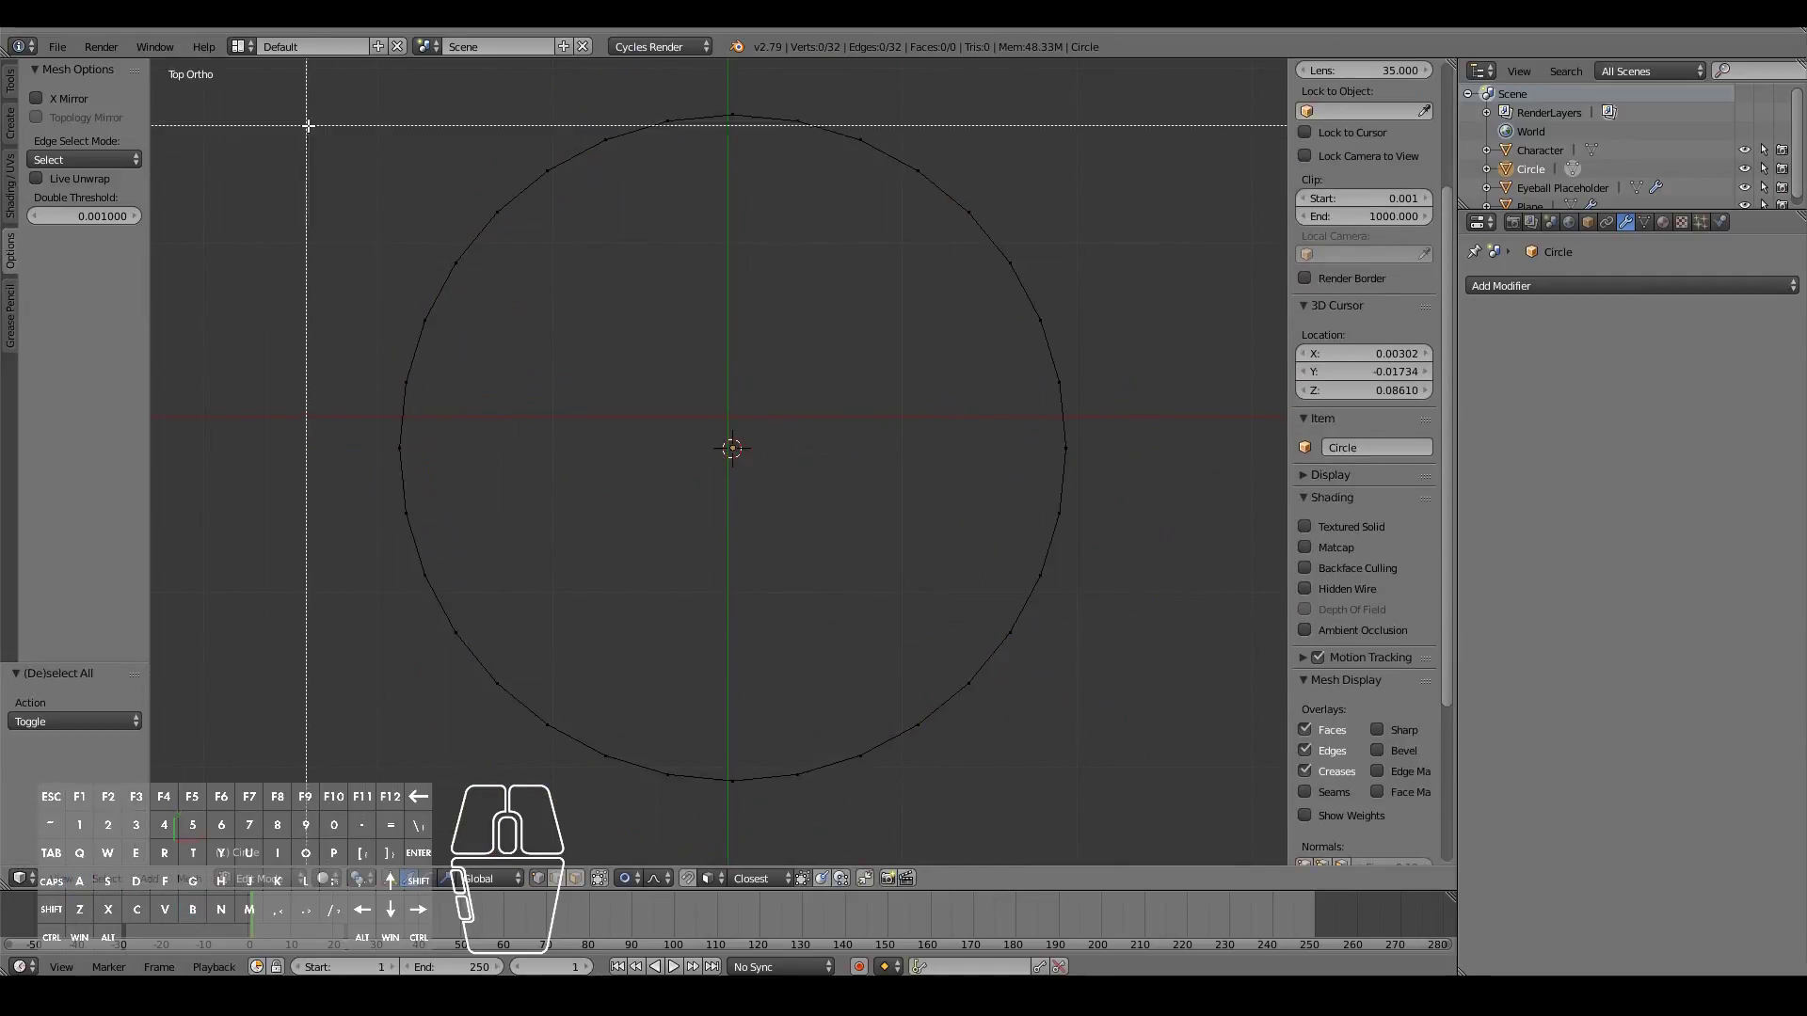
{"action": "left_click_drag", "start_coordinate": [344, 58], "coordinate": [1149, 392]}
{"action": "key", "text": "x"}
{"action": "left_click", "coordinate": [1149, 396]}
{"action": "key", "text": "a"}
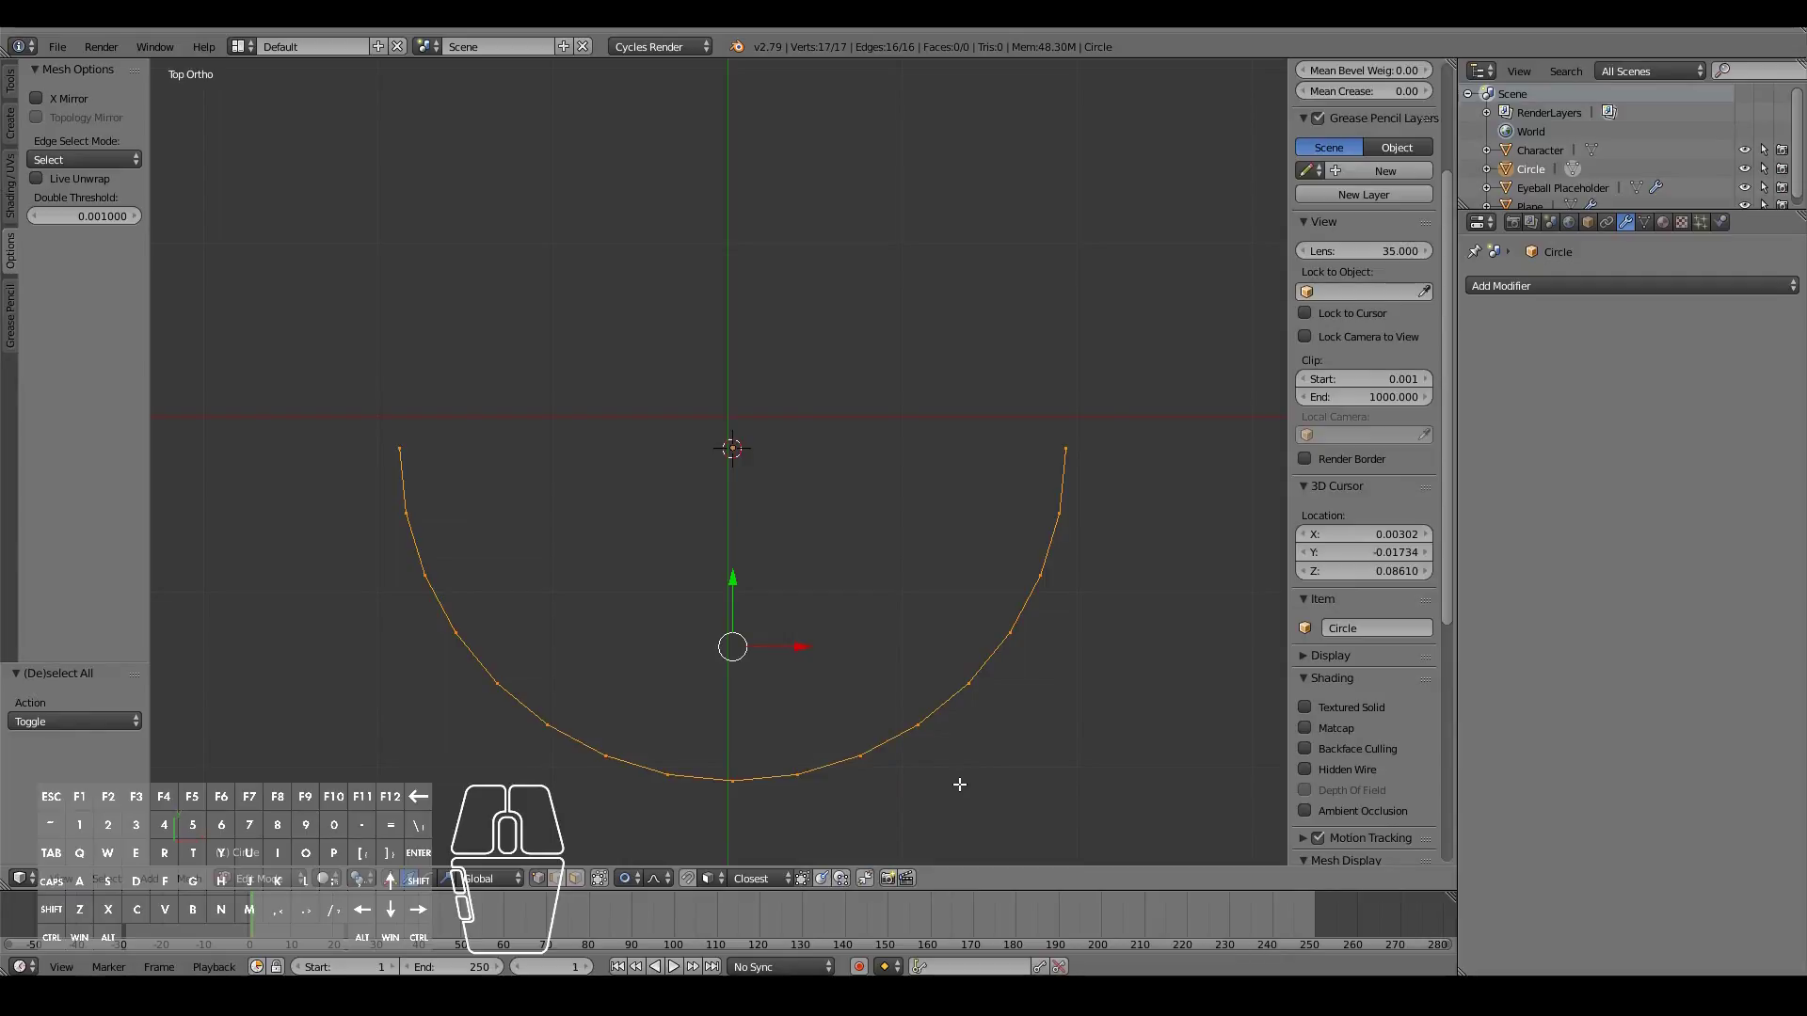
Step: Extrude the half-circle in place and, with proportional editing off, scale the new arc inward to about 0.755
{"action": "key", "text": "e"}
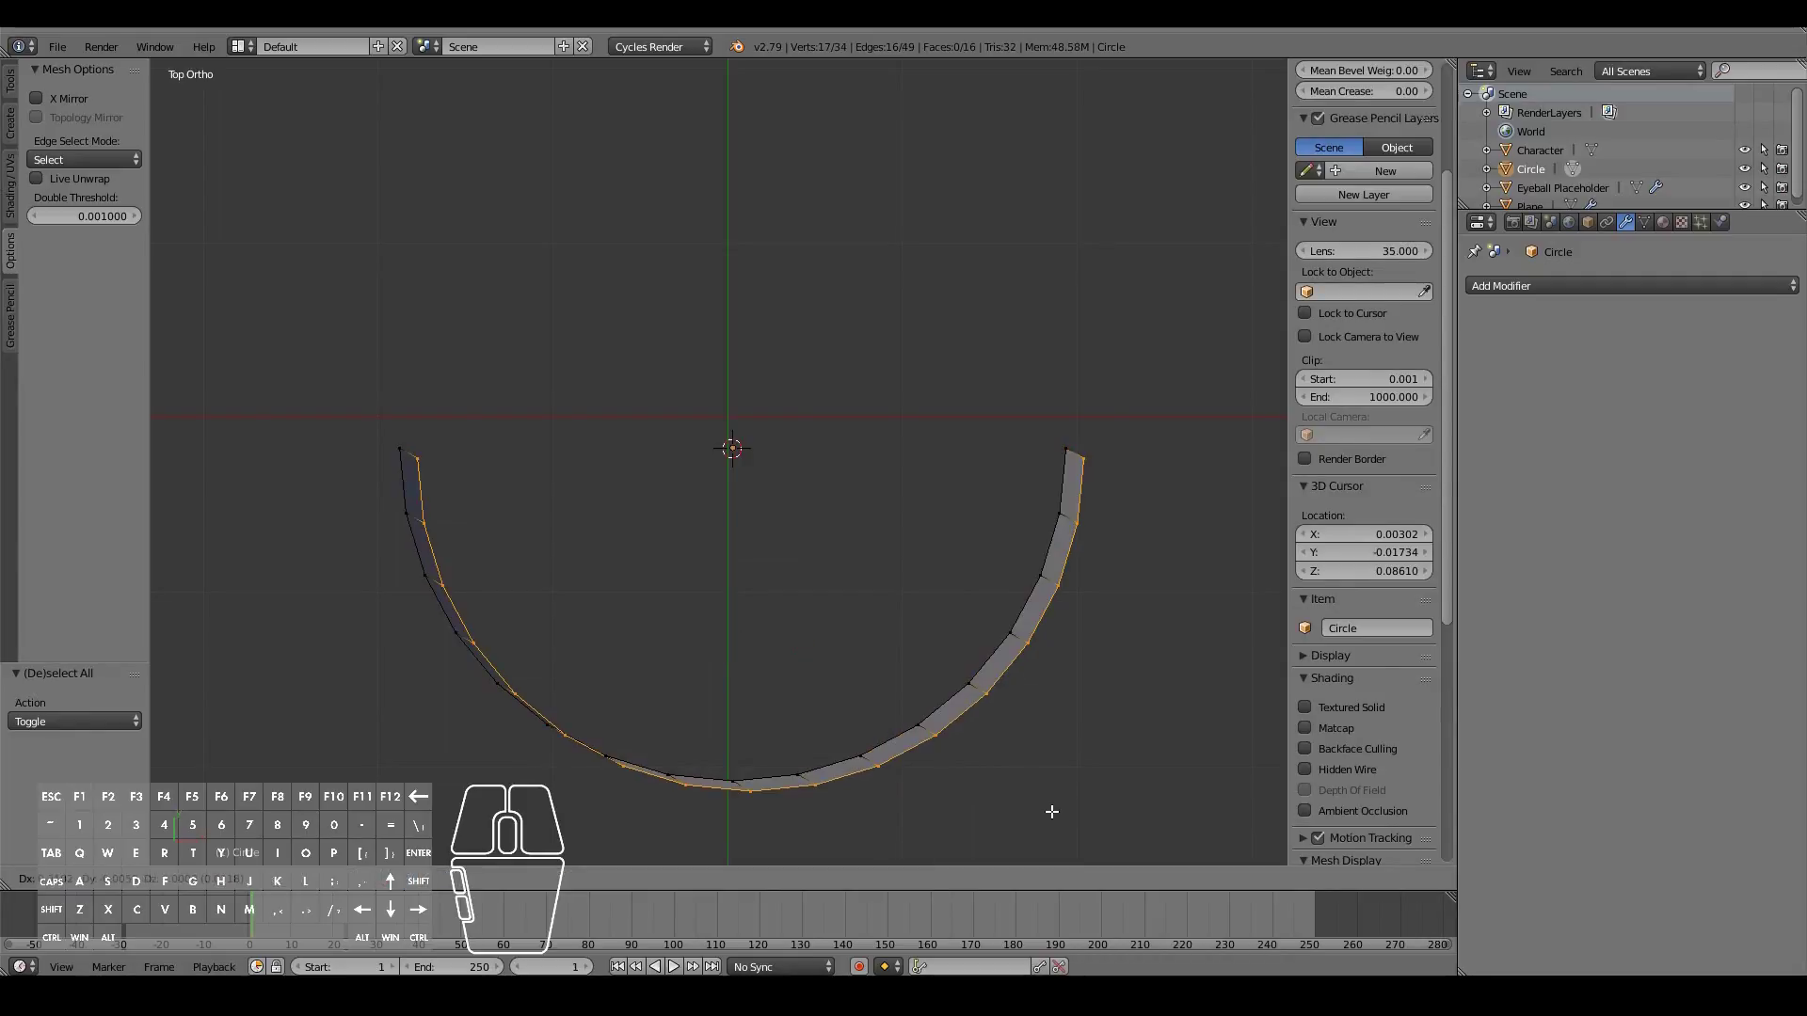
{"action": "right_click", "coordinate": [1051, 811]}
{"action": "key", "text": "s"}
{"action": "right_click", "coordinate": [1043, 800]}
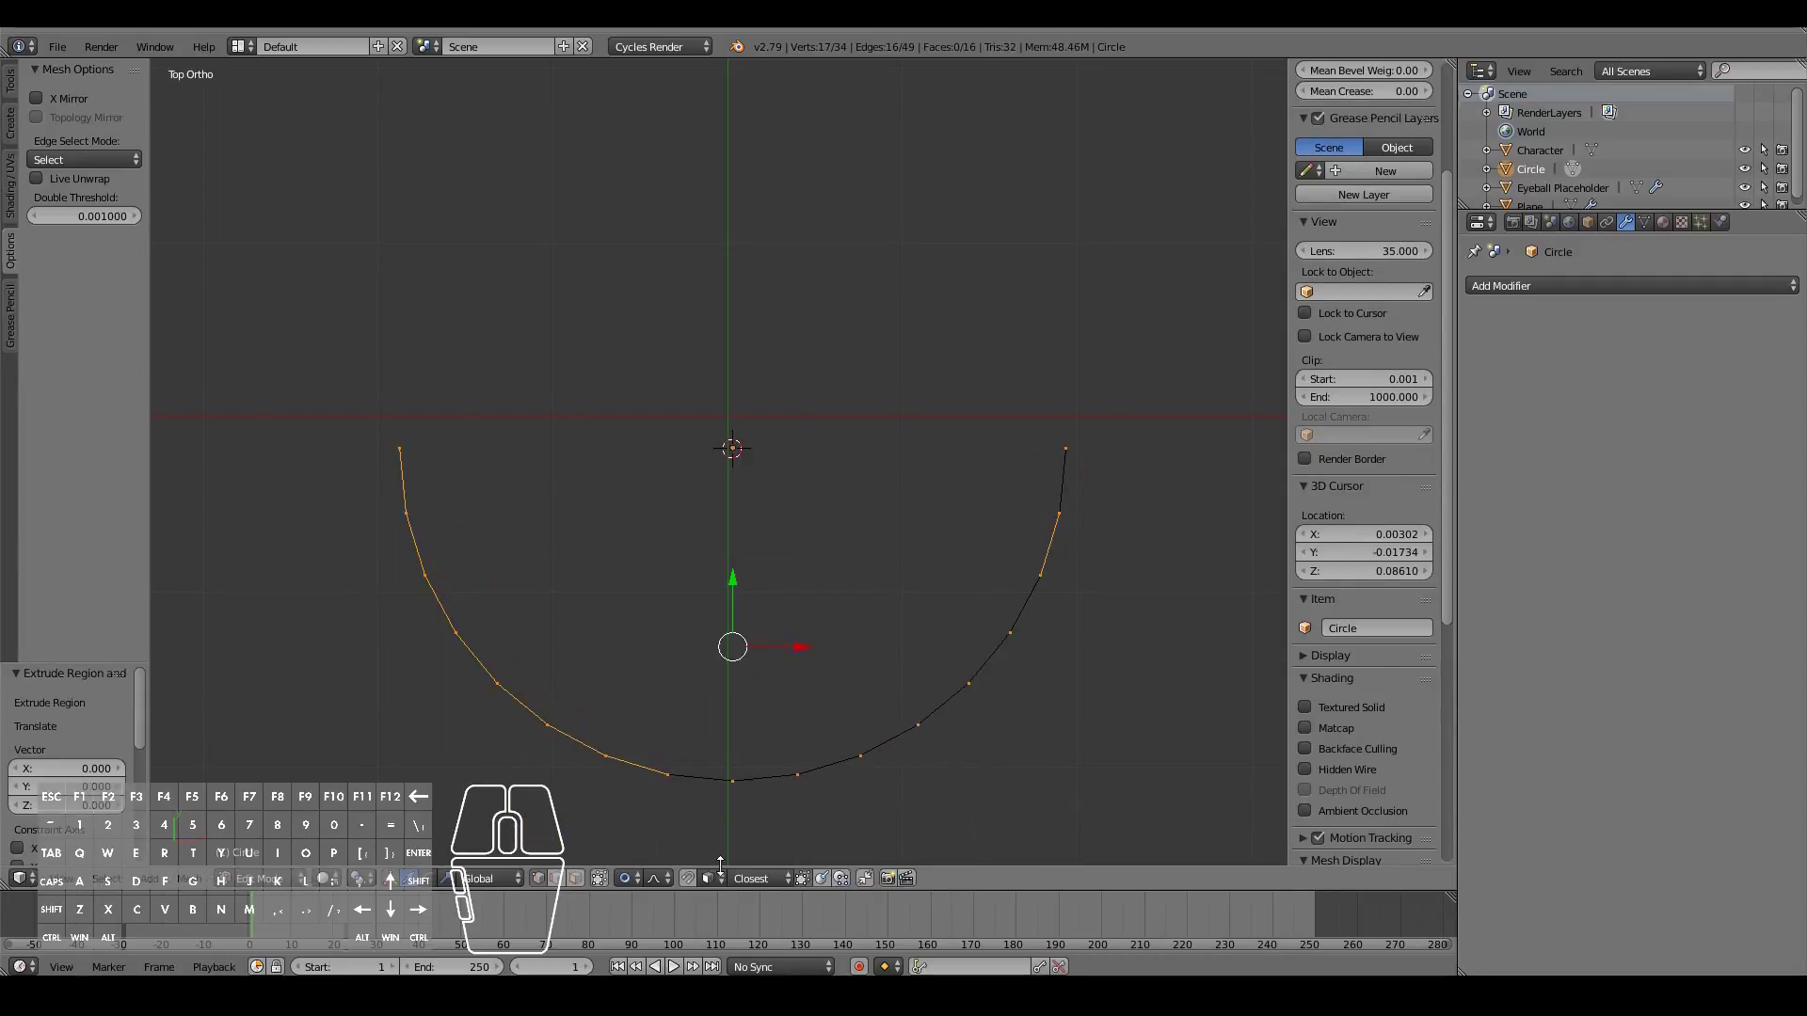
{"action": "left_click", "coordinate": [637, 877]}
{"action": "left_click", "coordinate": [634, 856]}
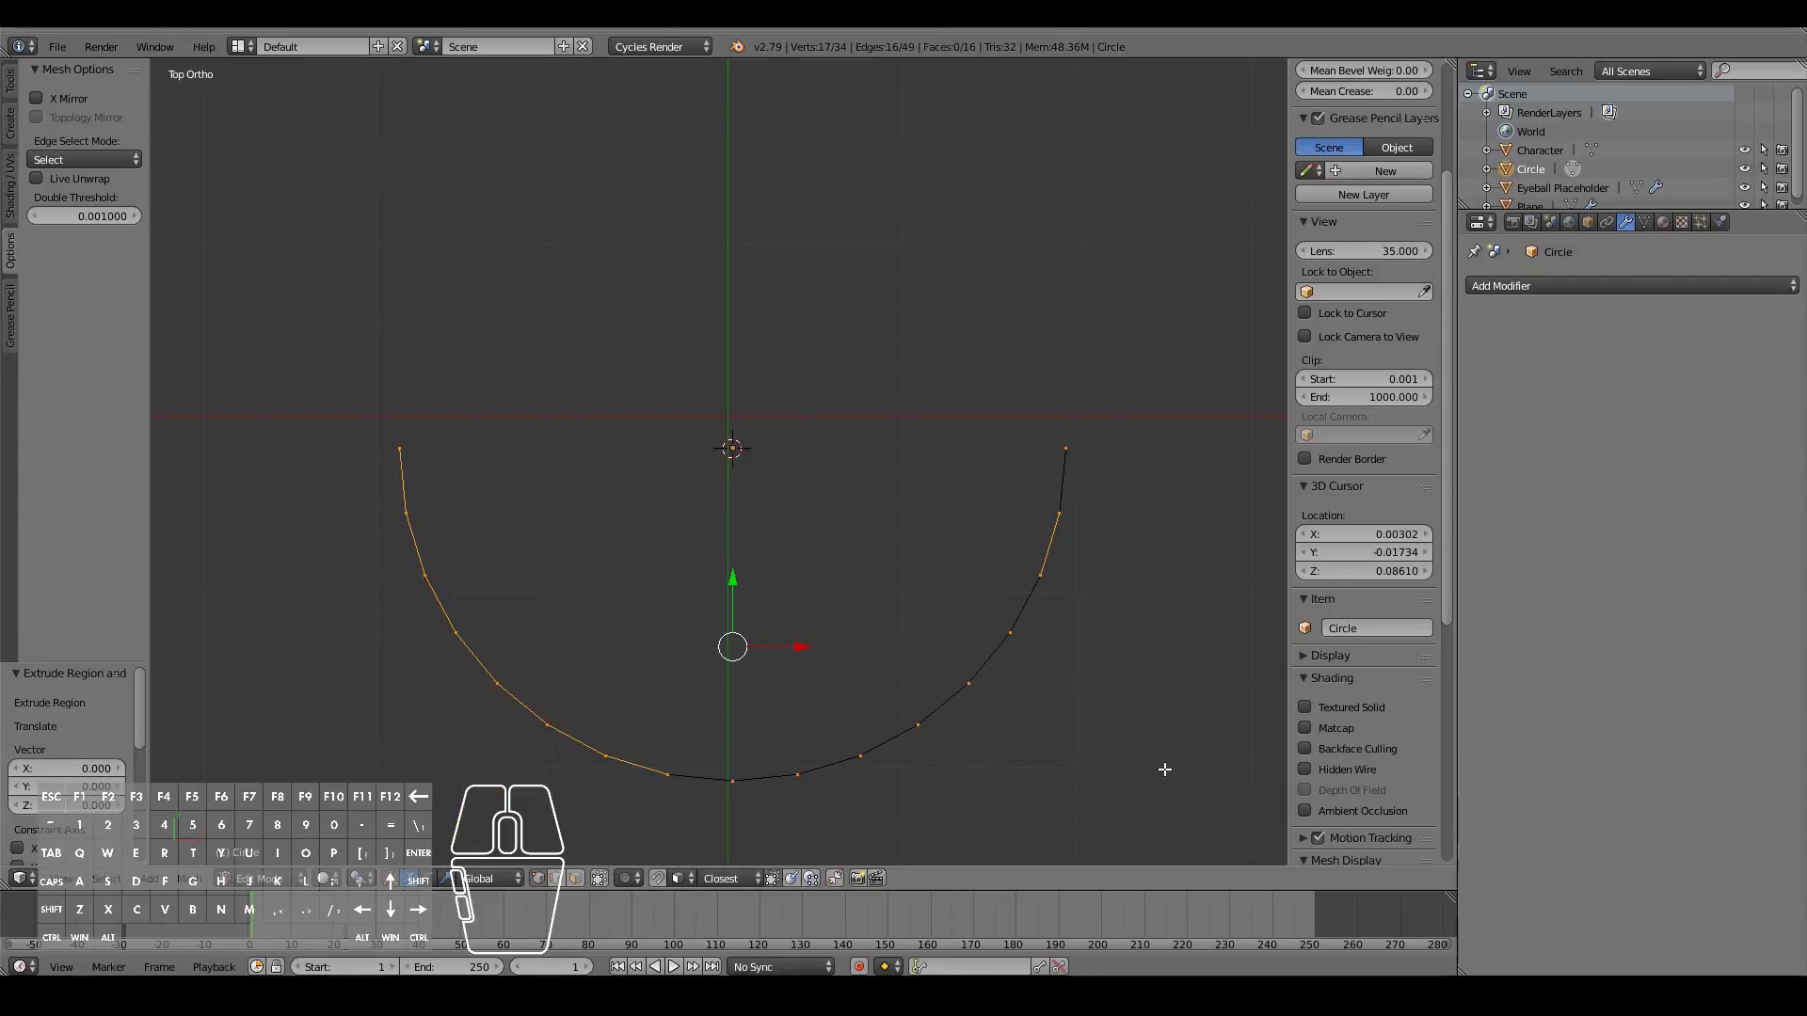
{"action": "key", "text": "s"}
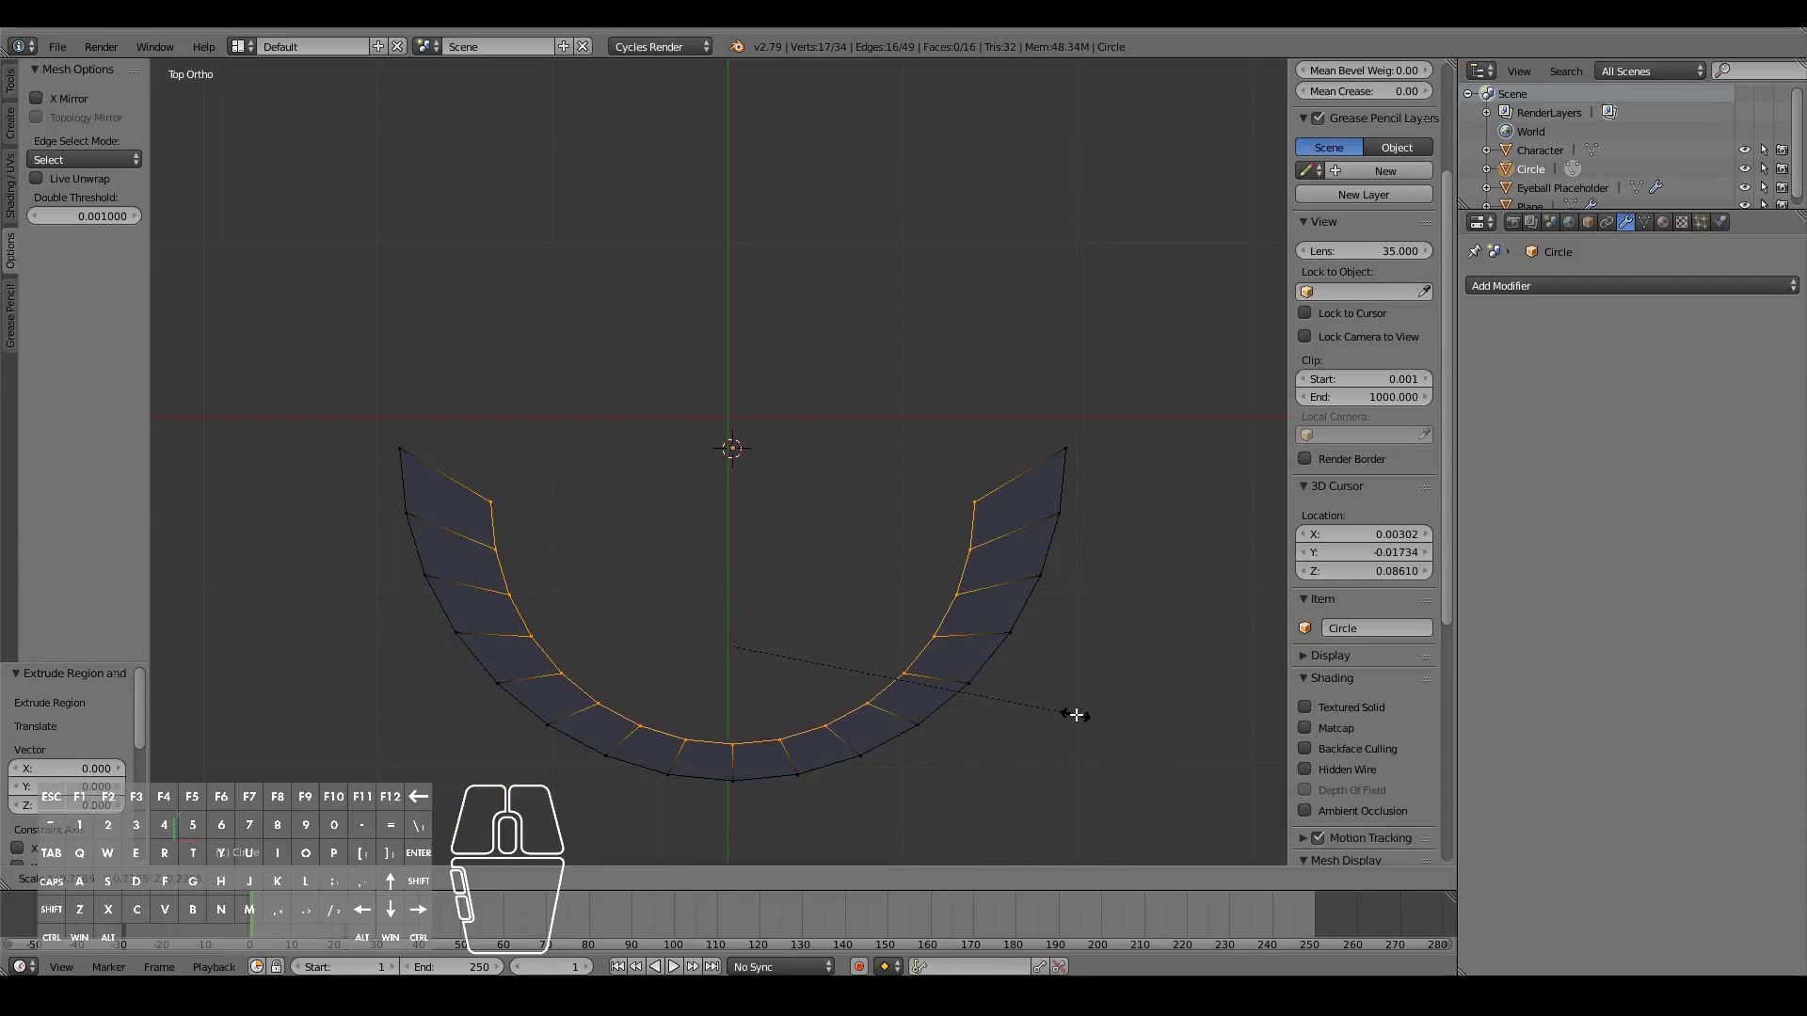
{"action": "left_click", "coordinate": [1087, 716]}
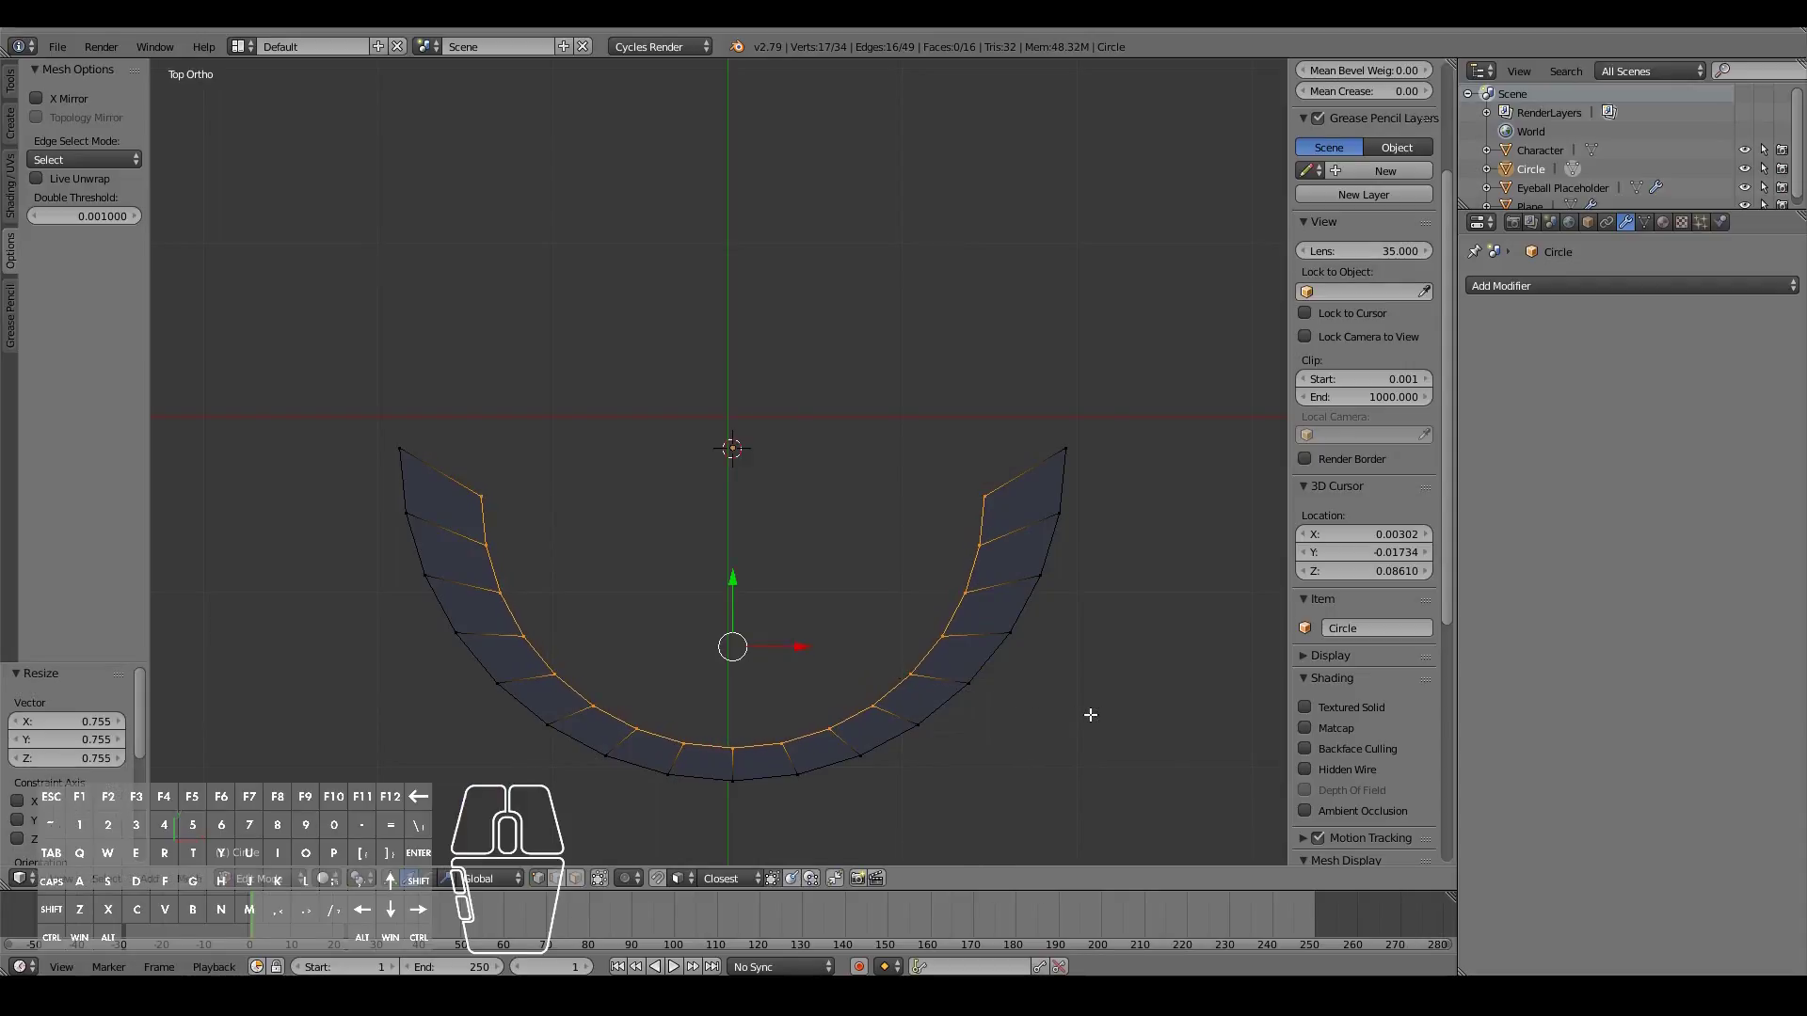
Step: Move the inner arc about 0.029 along Y so its ends line up with the outer arc's ends
{"action": "key", "text": "e"}
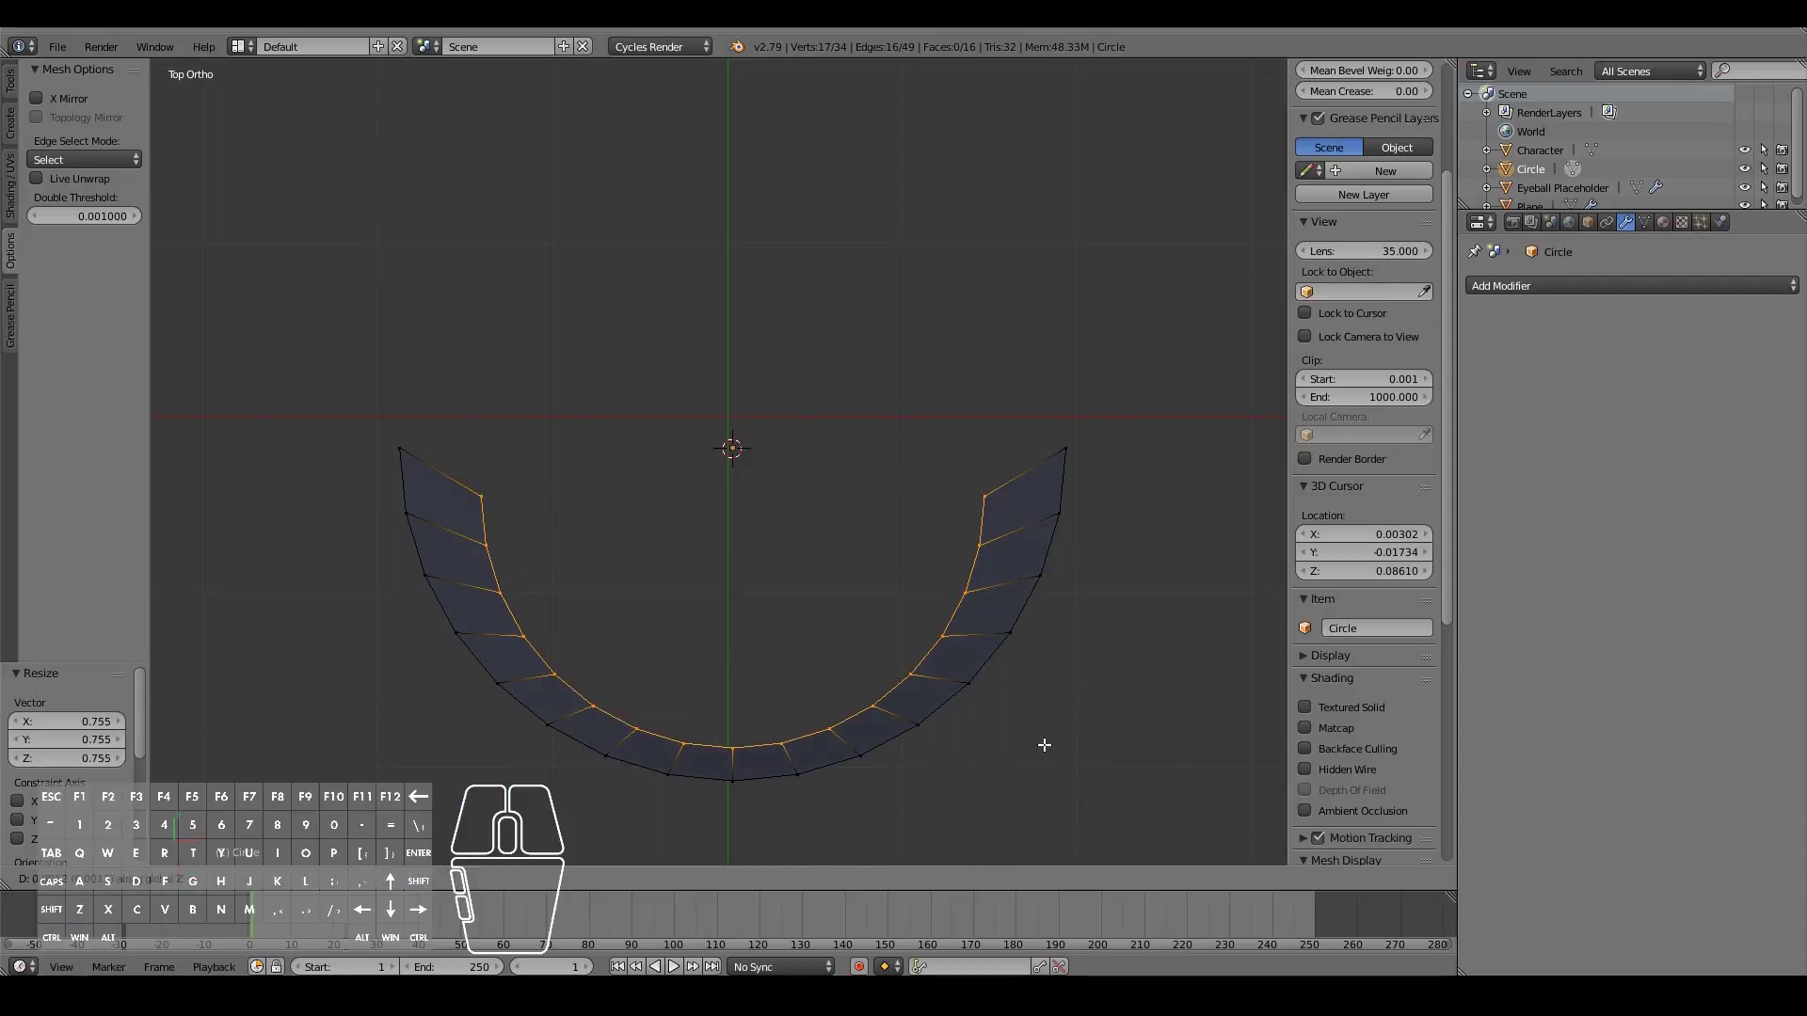
{"action": "key", "text": "y"}
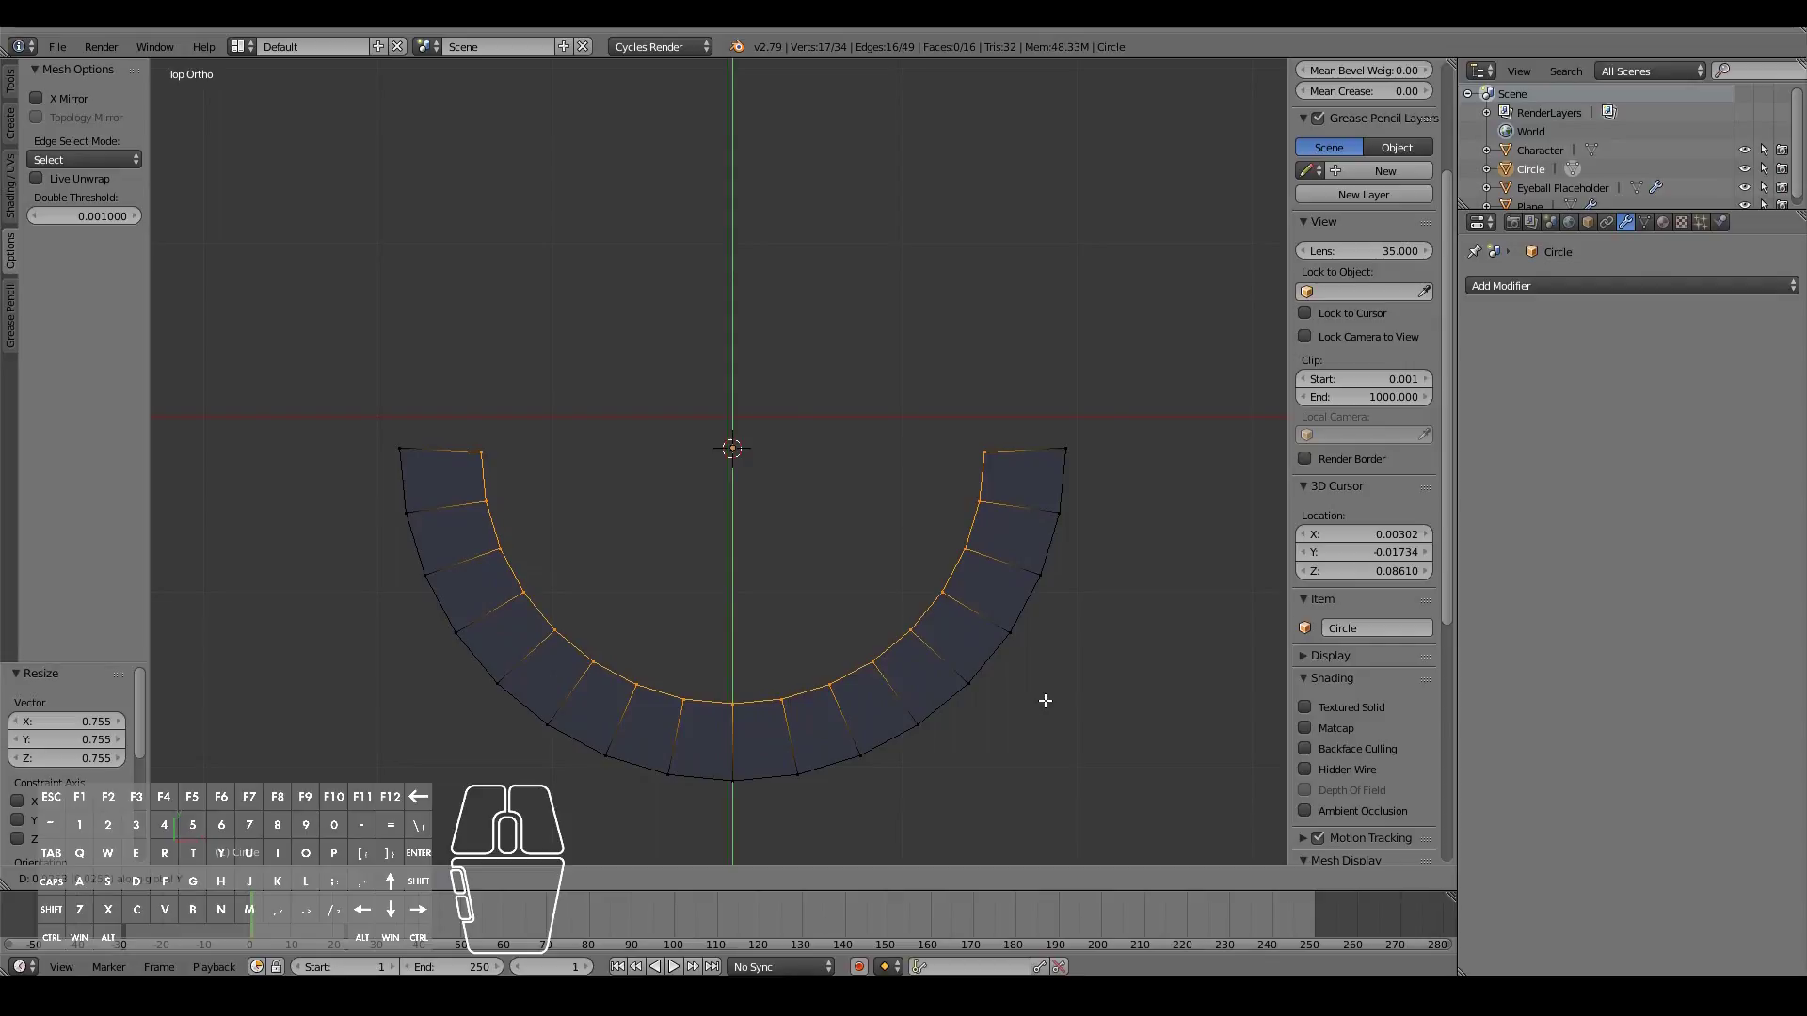
{"action": "left_click", "coordinate": [1090, 704]}
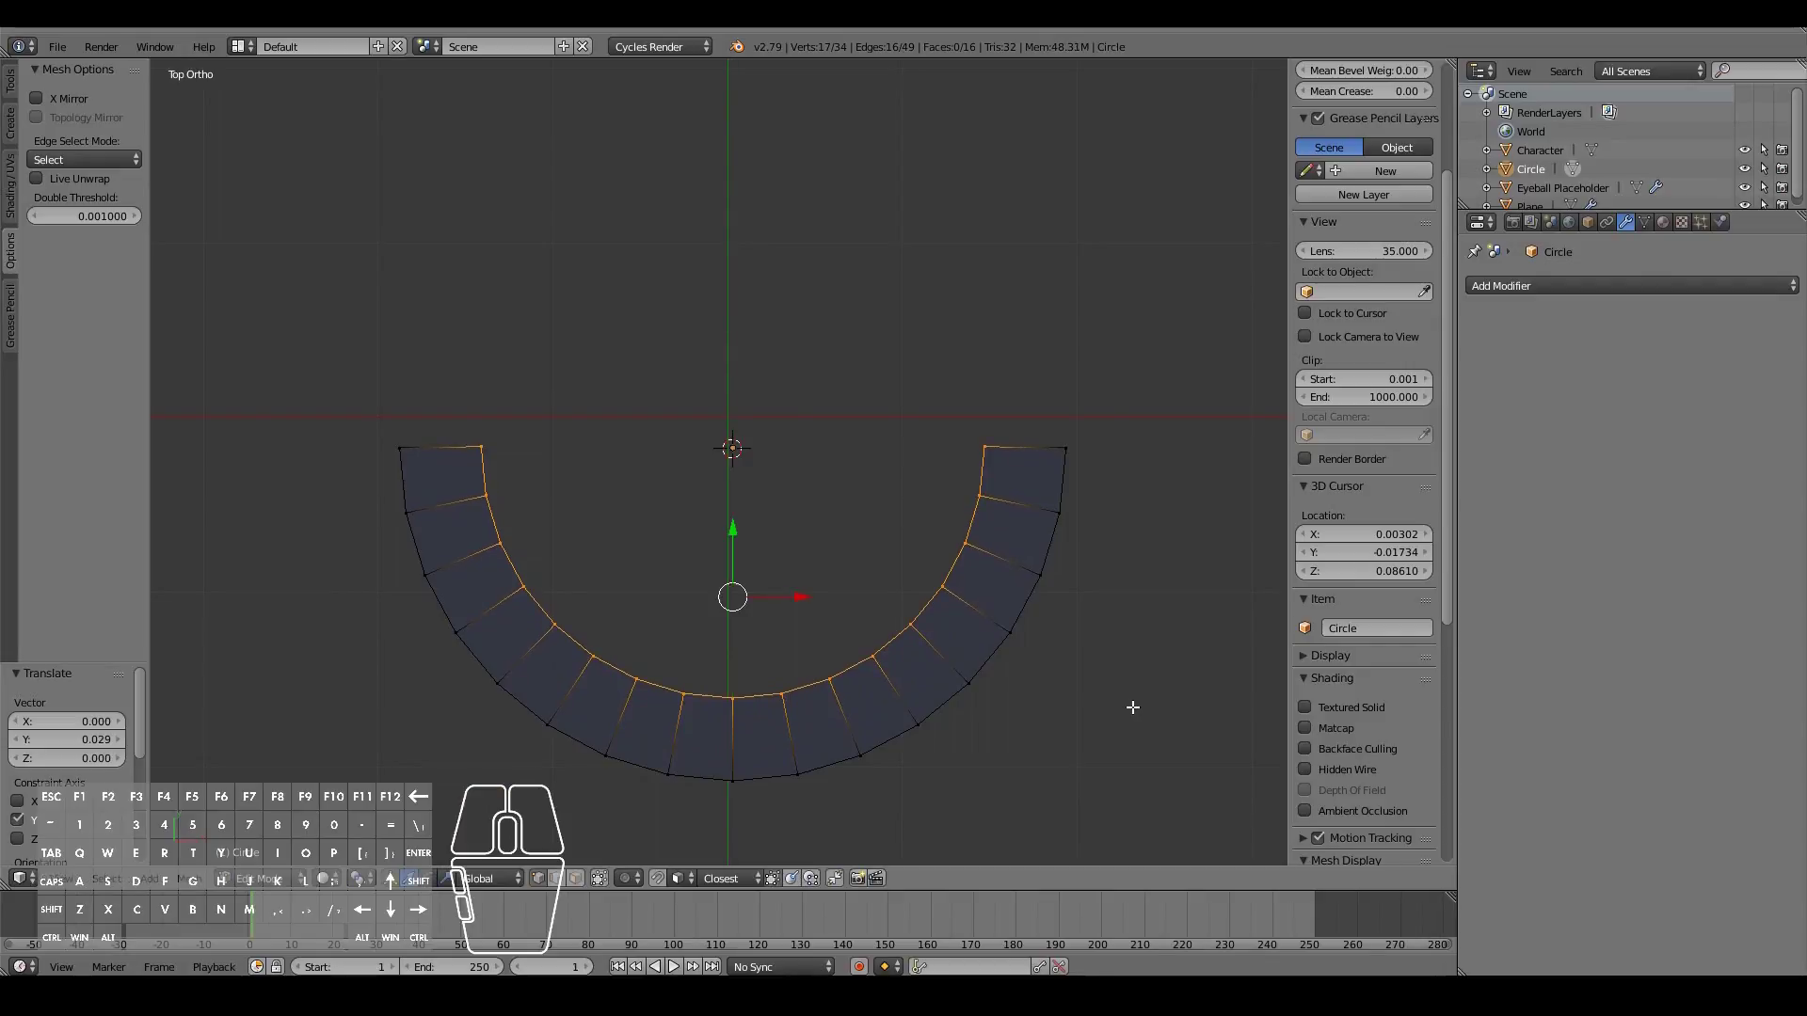
Step: Widen the band by scaling the inner arc to about 0.821 and moving it about 0.015 along Y
{"action": "key", "text": "s"}
{"action": "left_click", "coordinate": [1052, 713]}
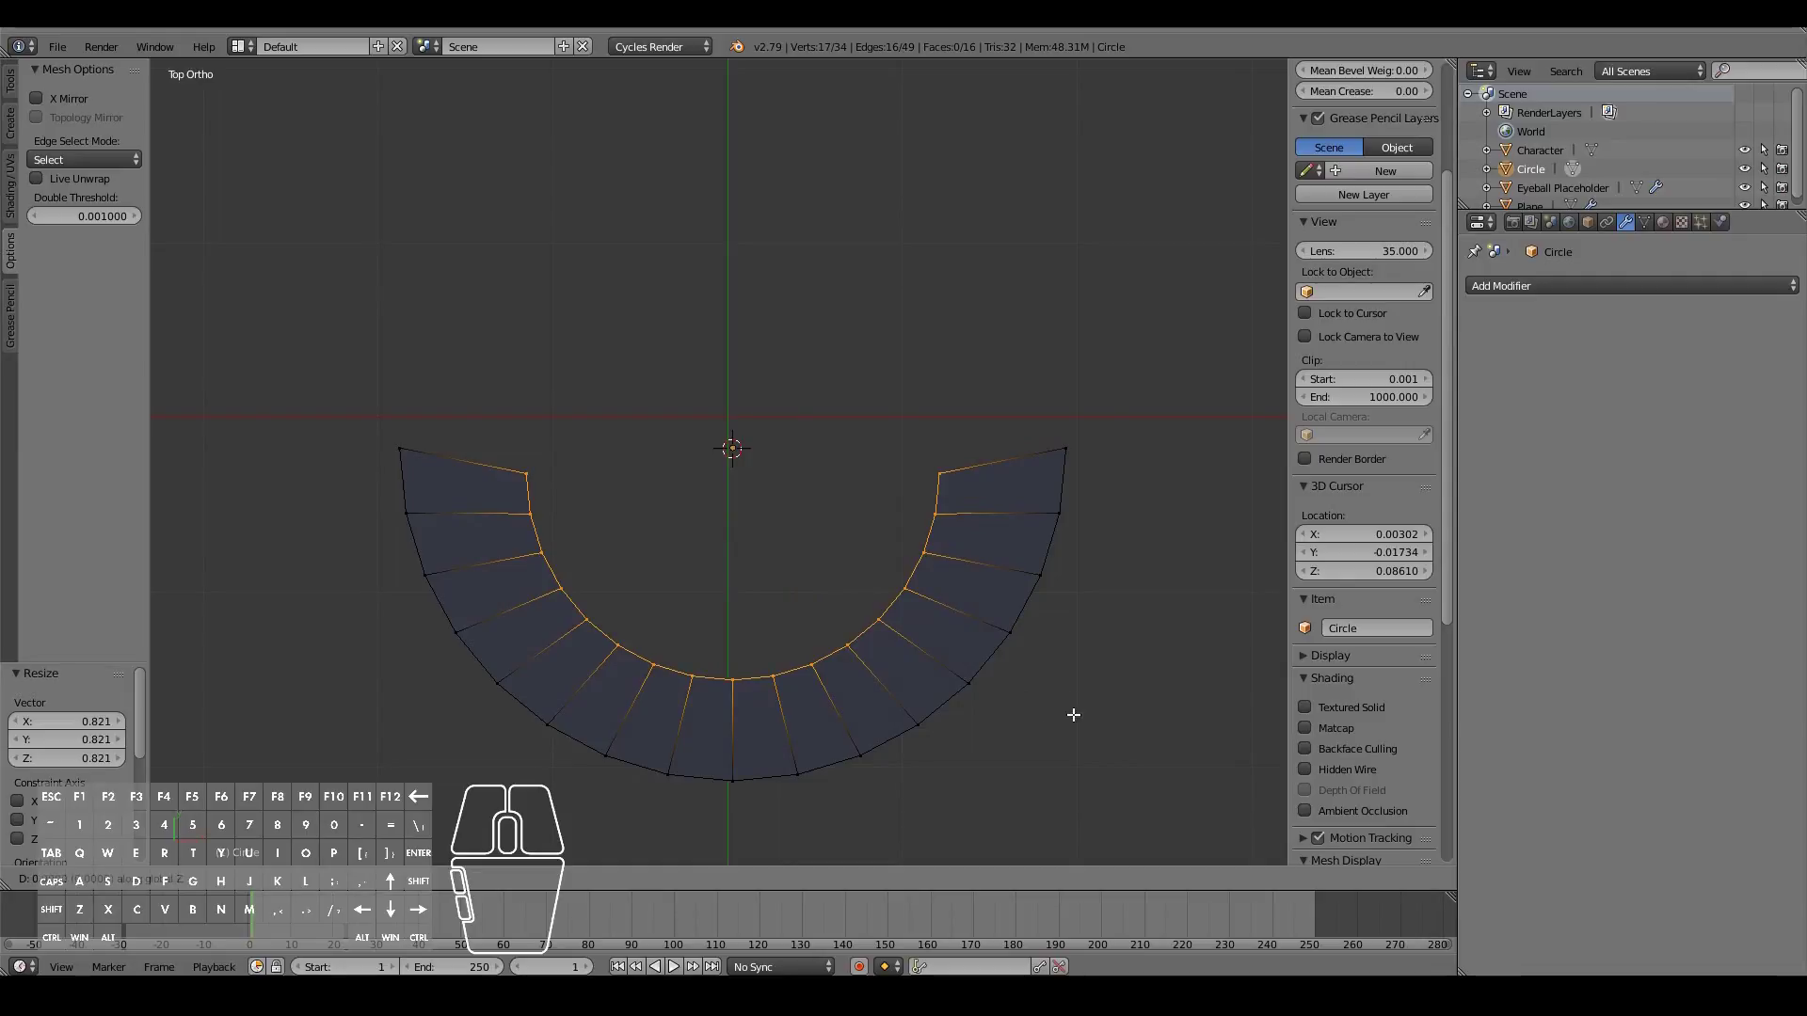
{"action": "key", "text": "g"}
{"action": "key", "text": "y"}
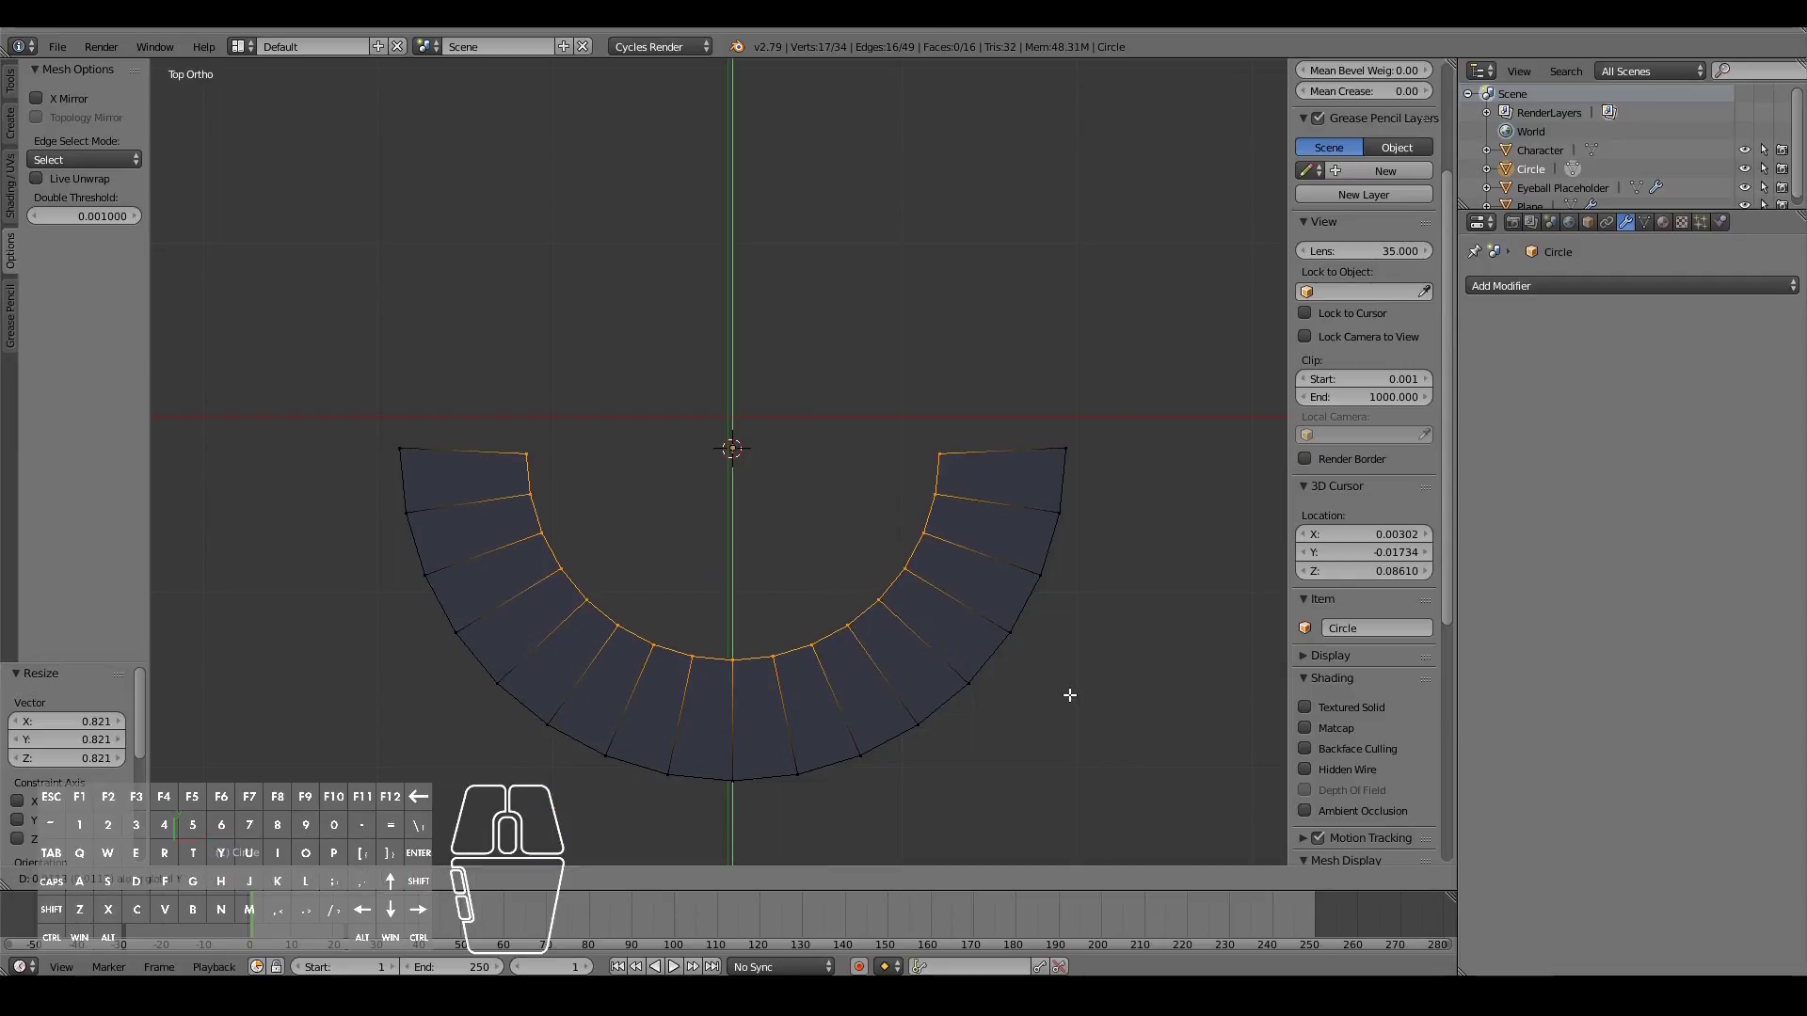
{"action": "left_click", "coordinate": [1066, 689]}
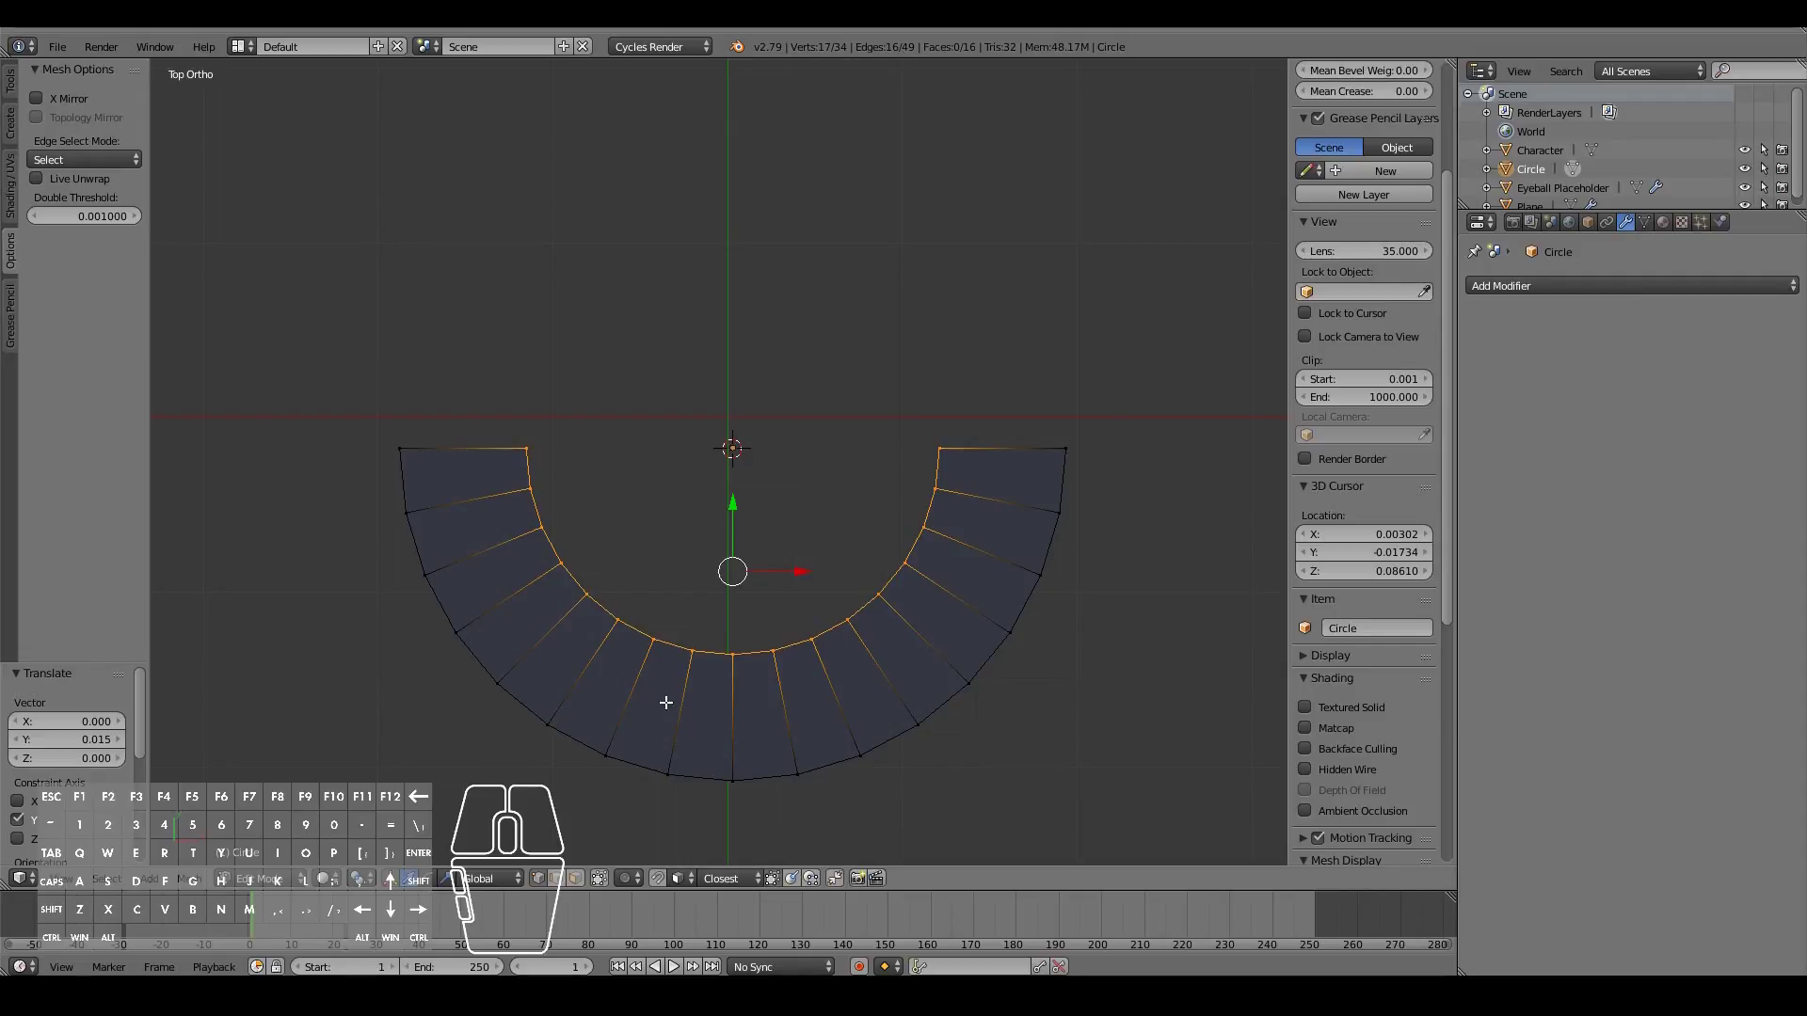
Step: Select the entire flat band and extrude it straight upward in front view to give it thickness
{"action": "middle_click_drag", "start_coordinate": [828, 654], "coordinate": [1017, 490]}
{"action": "key", "text": "a"}
{"action": "key", "text": "a"}
{"action": "key", "text": "KP_1"}
{"action": "key", "text": "e"}
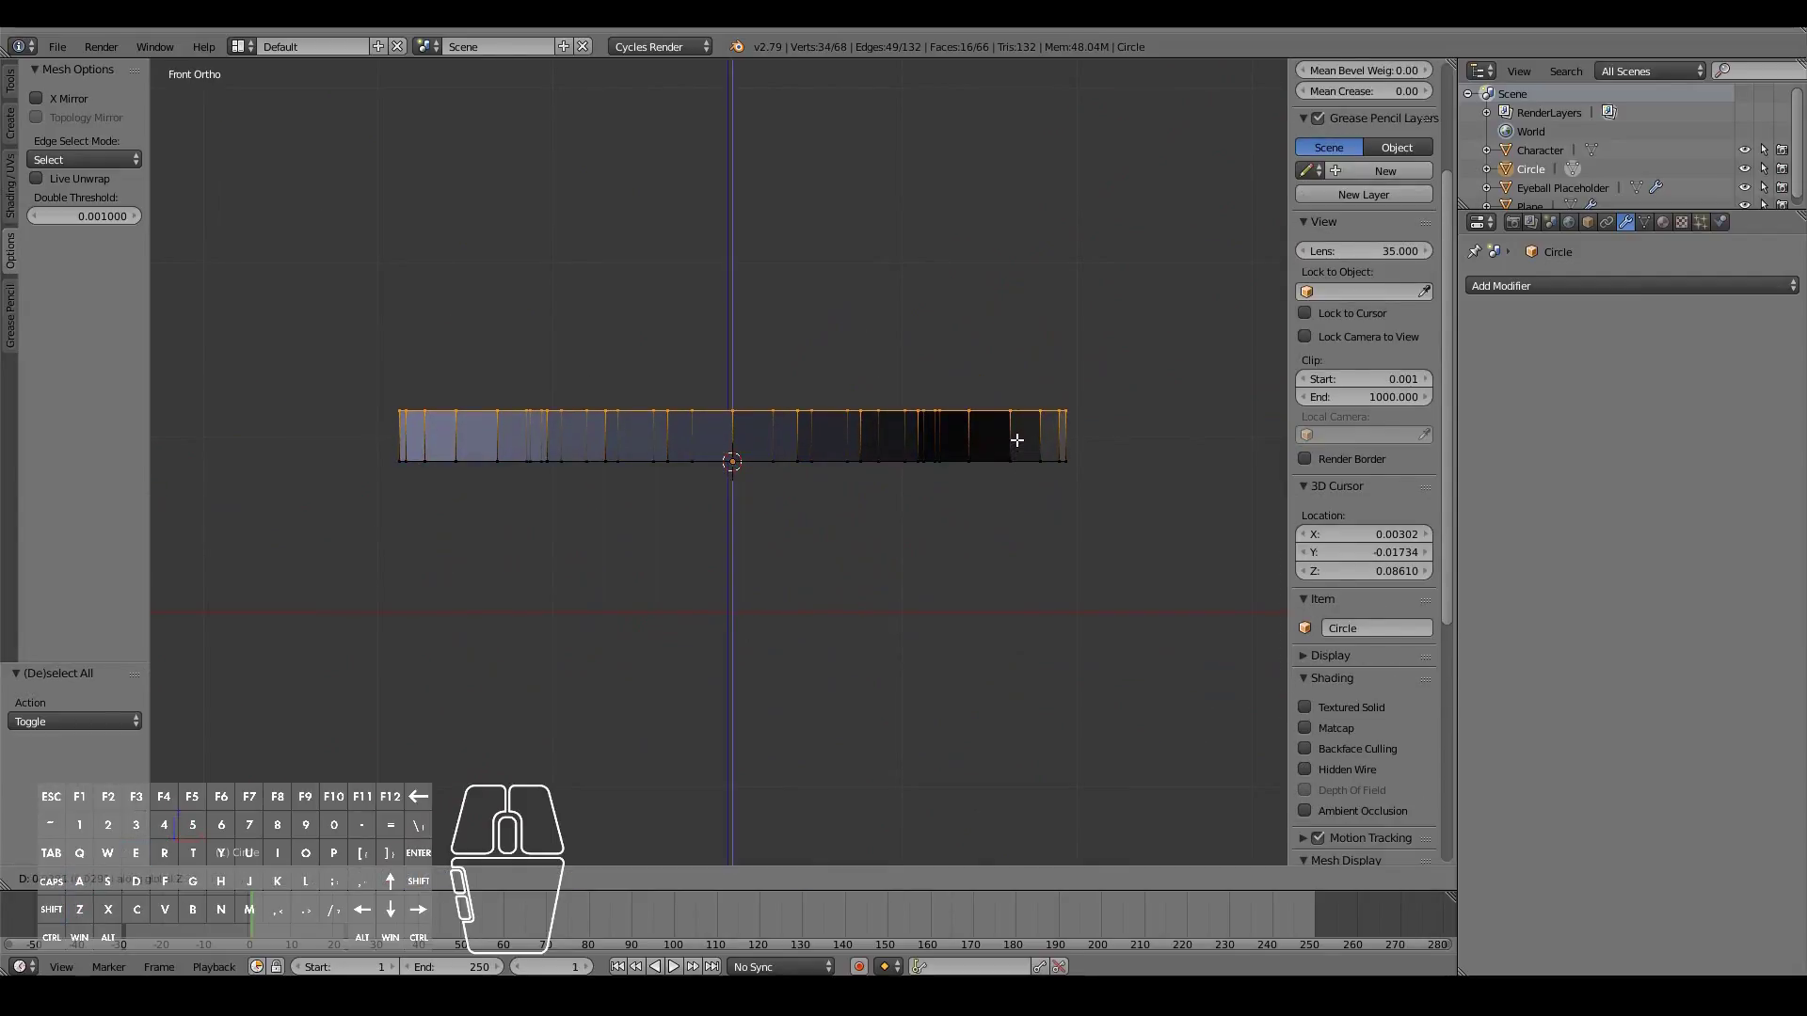
{"action": "left_click", "coordinate": [1015, 424]}
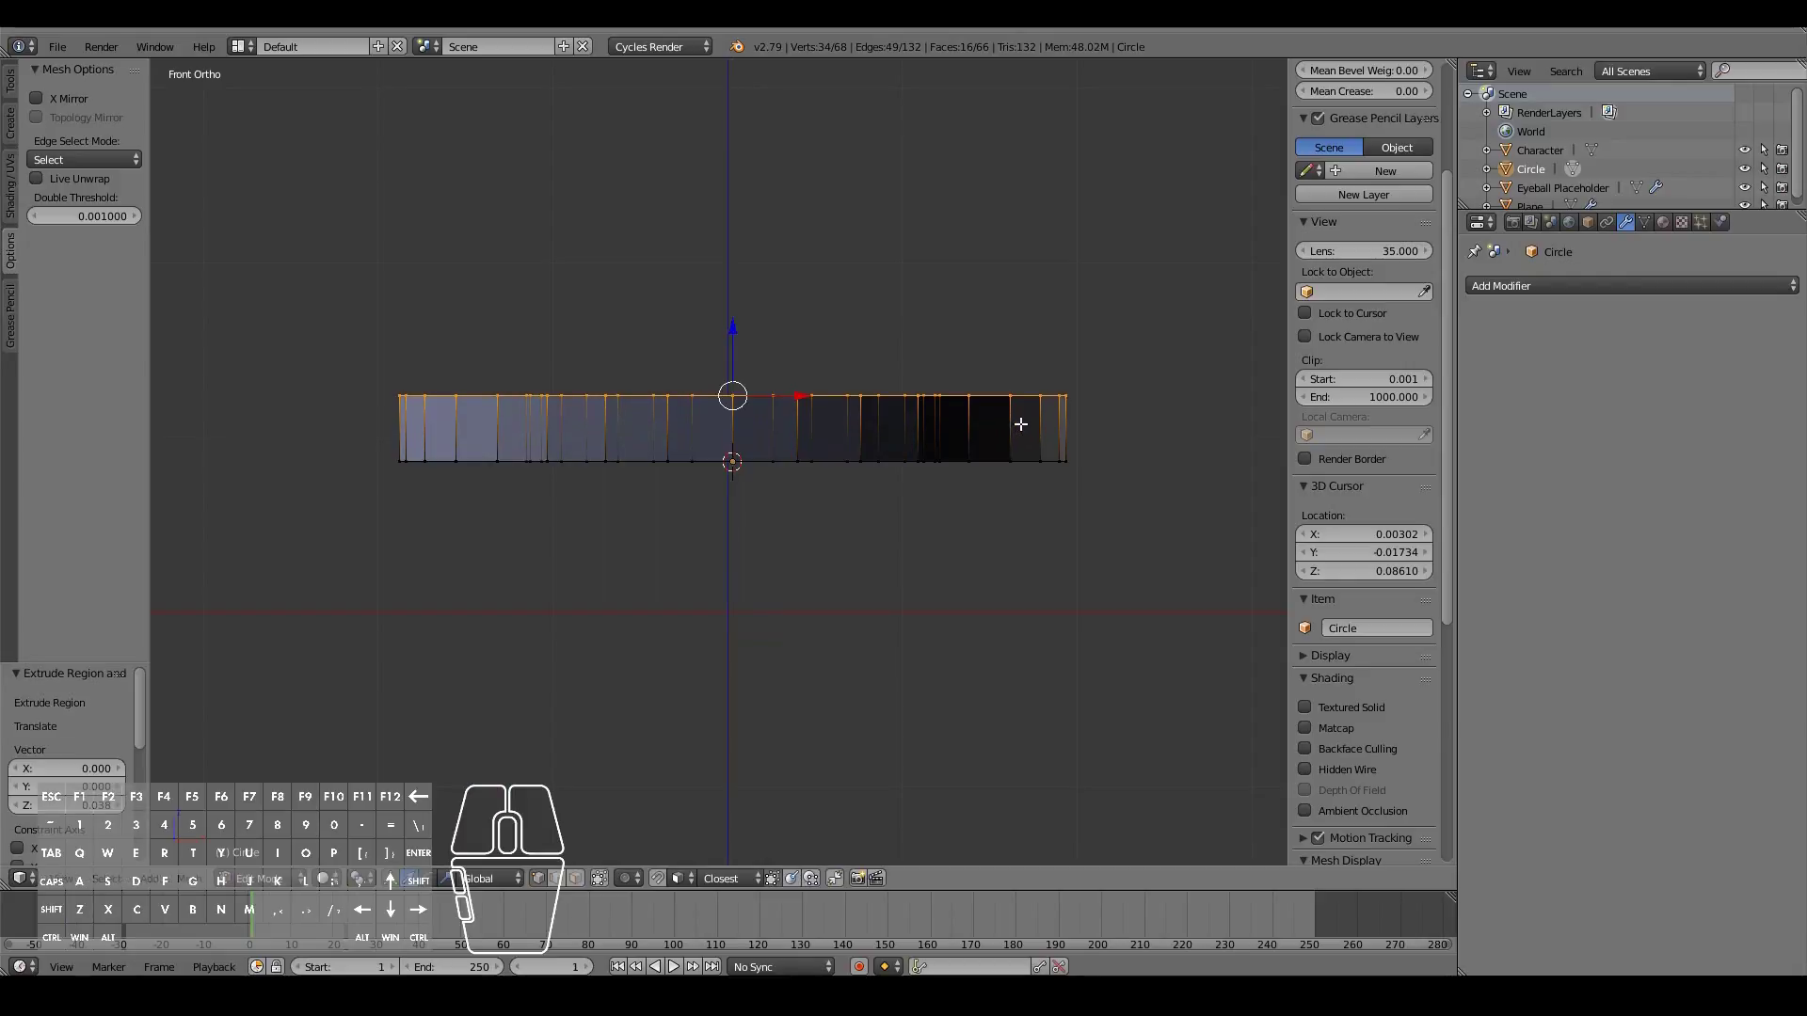
Step: Edge-slide the upper inner edge loop of the half-ring outward with a factor of about -0.171
{"action": "key", "text": "a"}
{"action": "middle_click_drag", "start_coordinate": [1020, 415], "coordinate": [885, 354]}
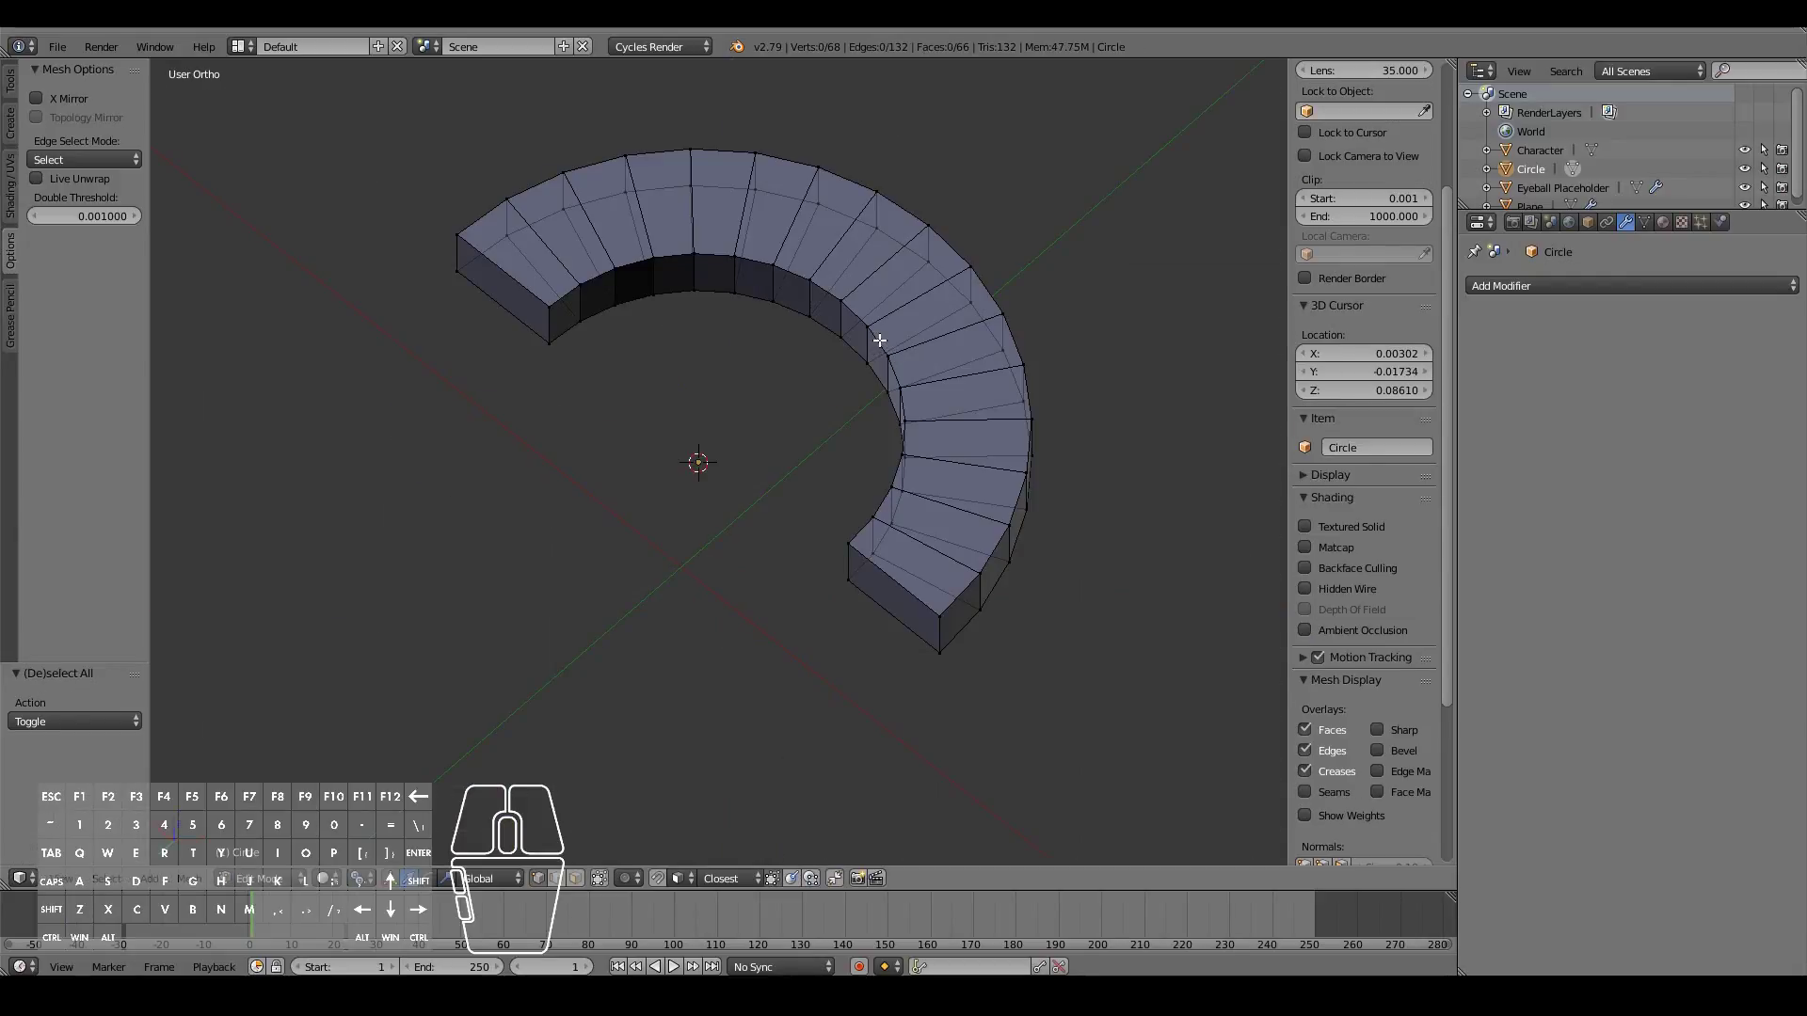
{"action": "right_click", "coordinate": [879, 340], "text": "alt"}
{"action": "middle_click_drag", "start_coordinate": [896, 421], "coordinate": [877, 443]}
{"action": "key", "text": "g"}
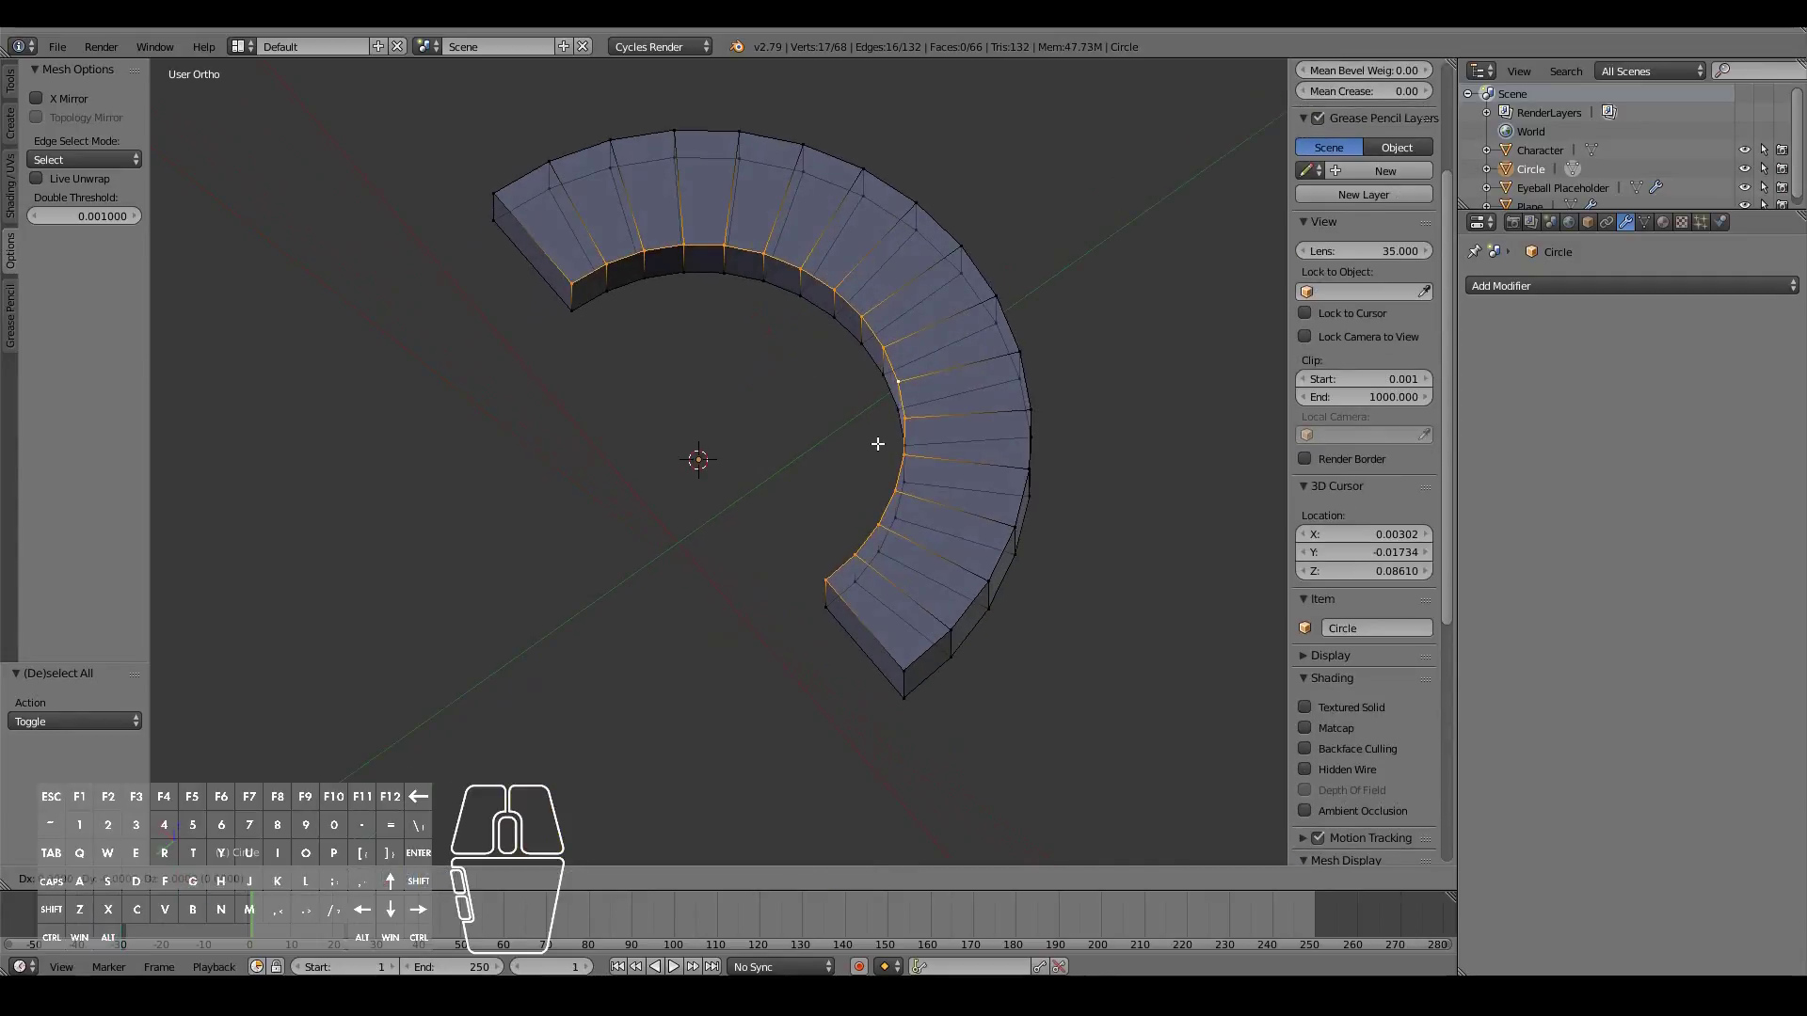
{"action": "key", "text": "s"}
{"action": "left_click", "coordinate": [887, 439]}
{"action": "left_click", "coordinate": [888, 435]}
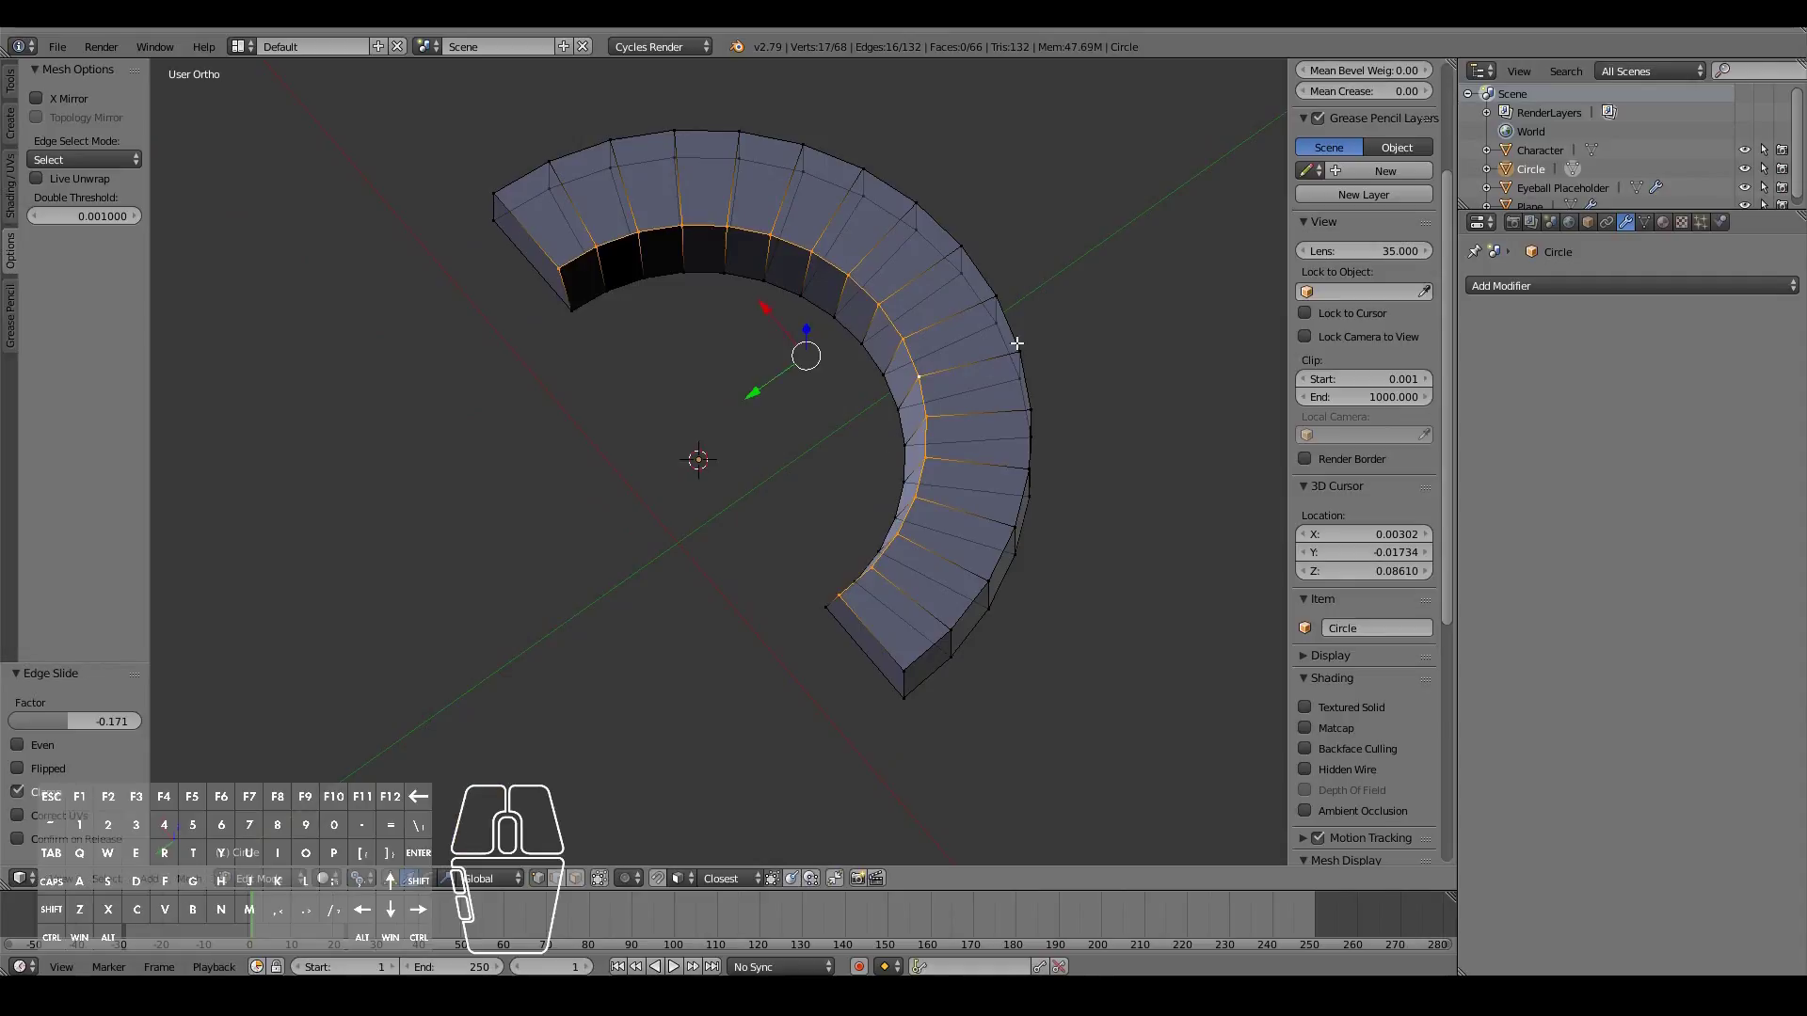
Step: Edge-slide the upper outer edge loop inward with a factor of about -0.235
{"action": "right_click", "coordinate": [980, 277], "text": "alt"}
{"action": "key", "text": "g"}
{"action": "key", "text": "g"}
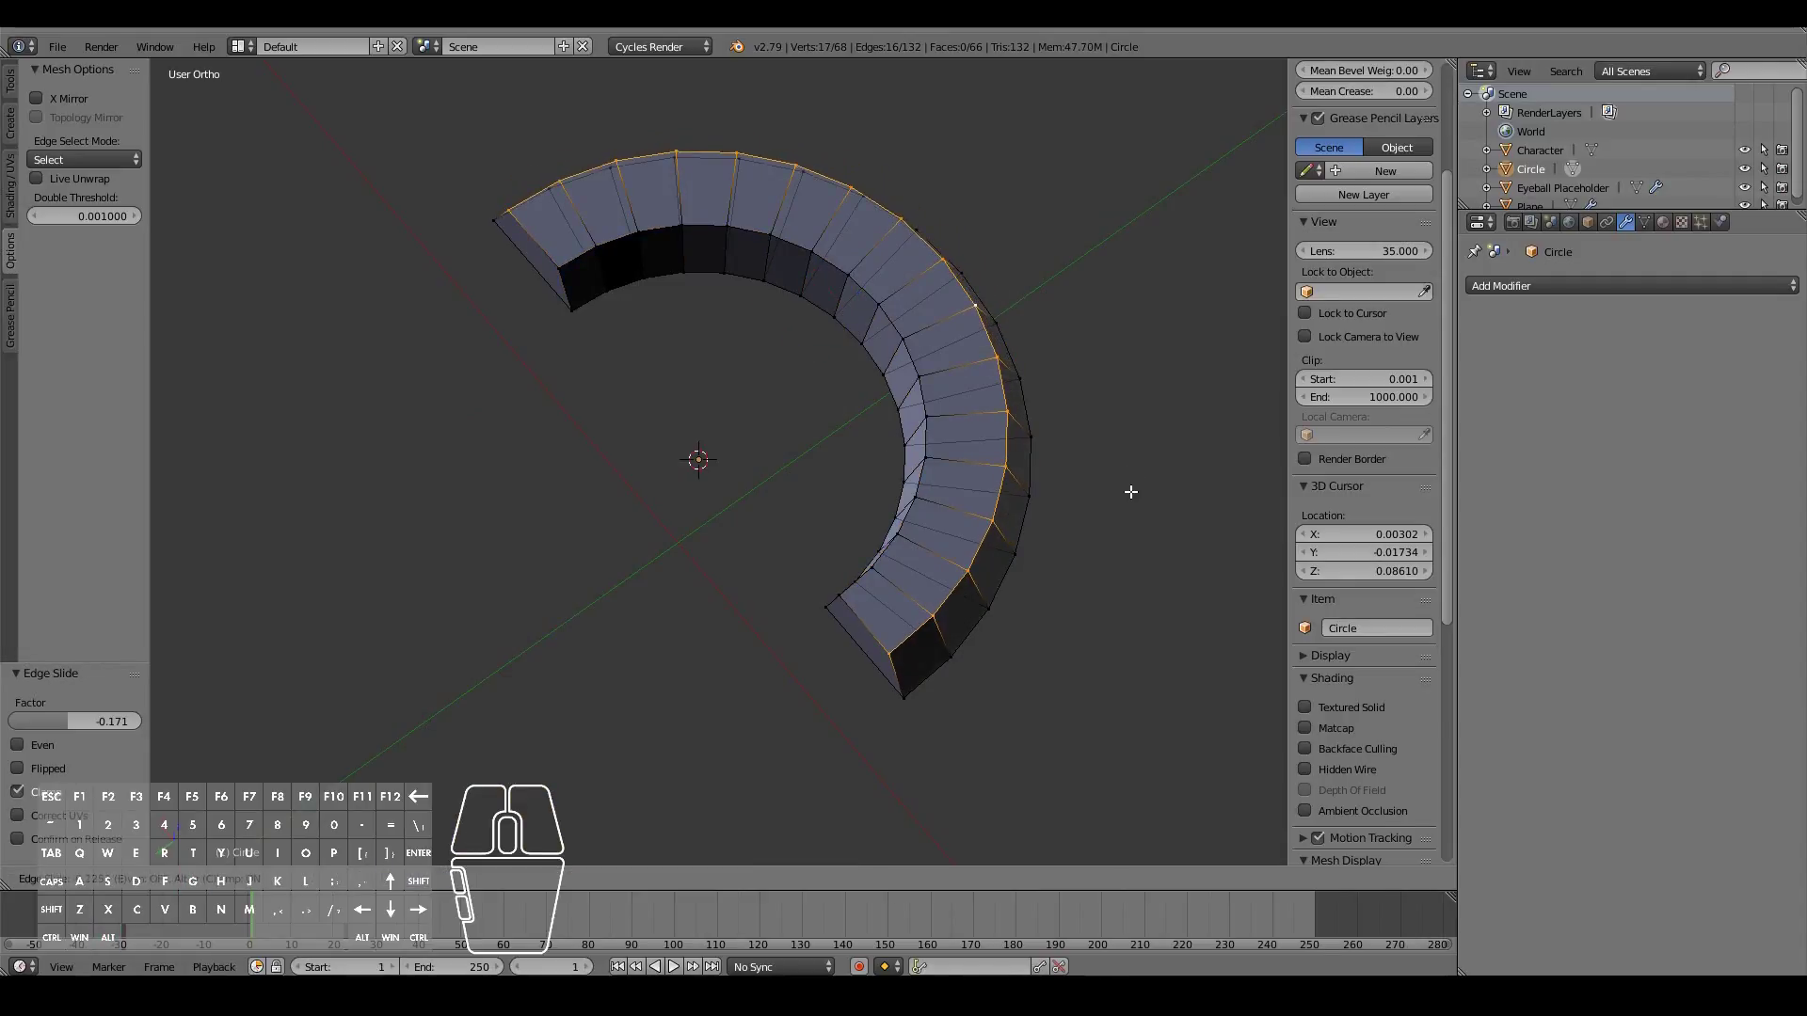
{"action": "left_click", "coordinate": [1131, 492]}
Step: Select the half-ring's top face strip using its two edge loops and extrude it in place
{"action": "middle_click_drag", "start_coordinate": [1130, 491], "coordinate": [579, 552]}
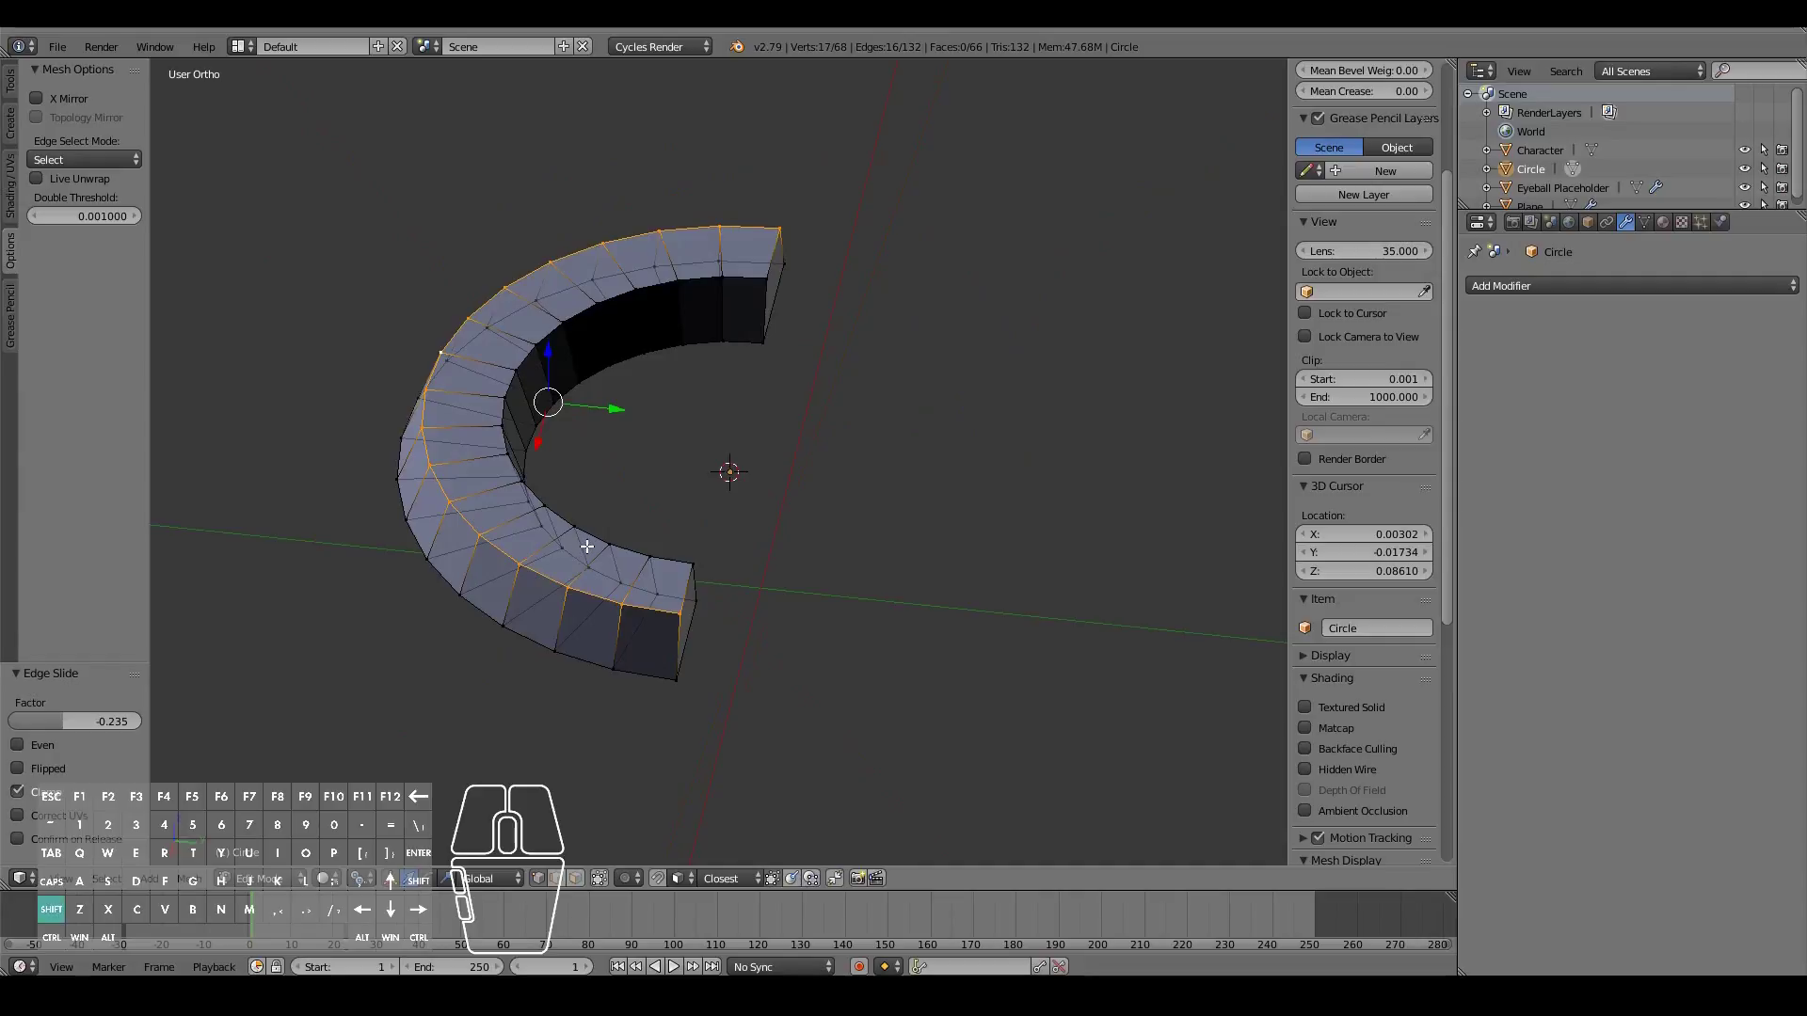
{"action": "left_click", "coordinate": [556, 525], "text": "alt+shift"}
{"action": "middle_click_drag", "start_coordinate": [598, 580], "coordinate": [721, 536]}
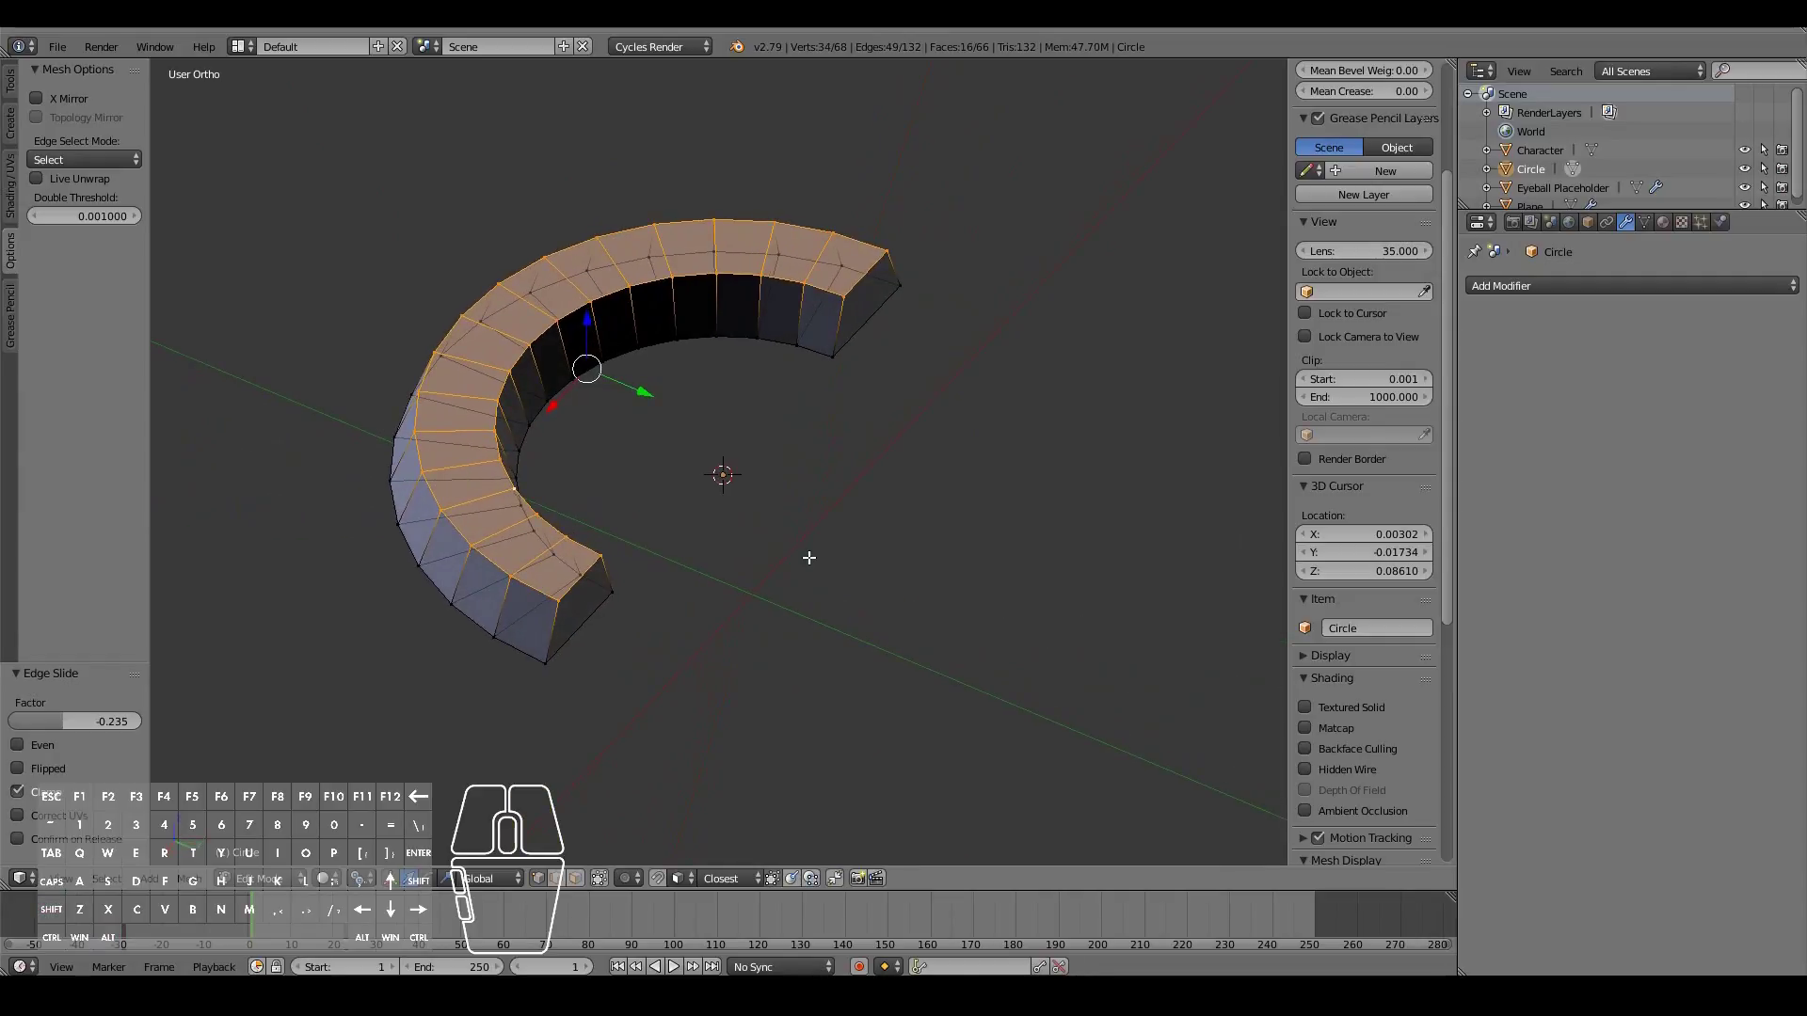
{"action": "key", "text": "e"}
{"action": "right_click", "coordinate": [831, 564]}
{"action": "middle_click_drag", "start_coordinate": [480, 429], "coordinate": [568, 484]}
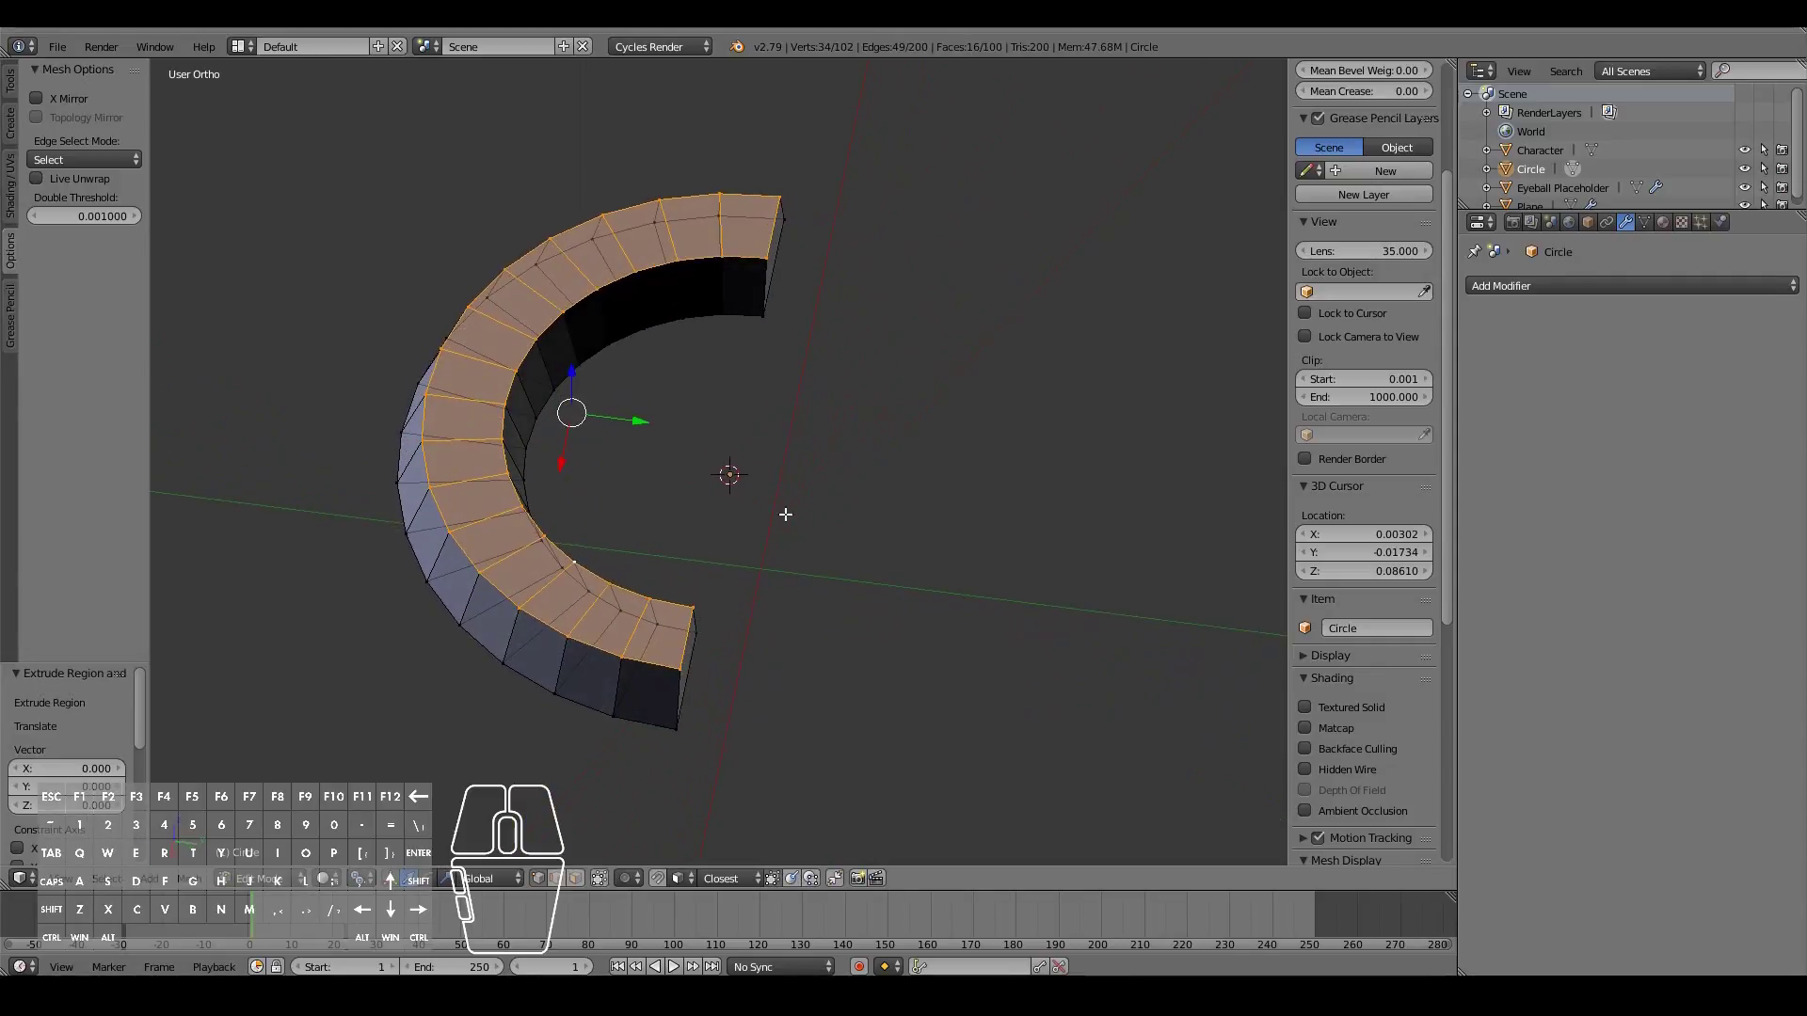
Step: Edge-slide the extruded top's outer edge loop inward with a factor of about -0.256
{"action": "right_click", "coordinate": [469, 550], "text": "alt"}
{"action": "key", "text": "ctrl+r"}
{"action": "left_click", "coordinate": [628, 511]}
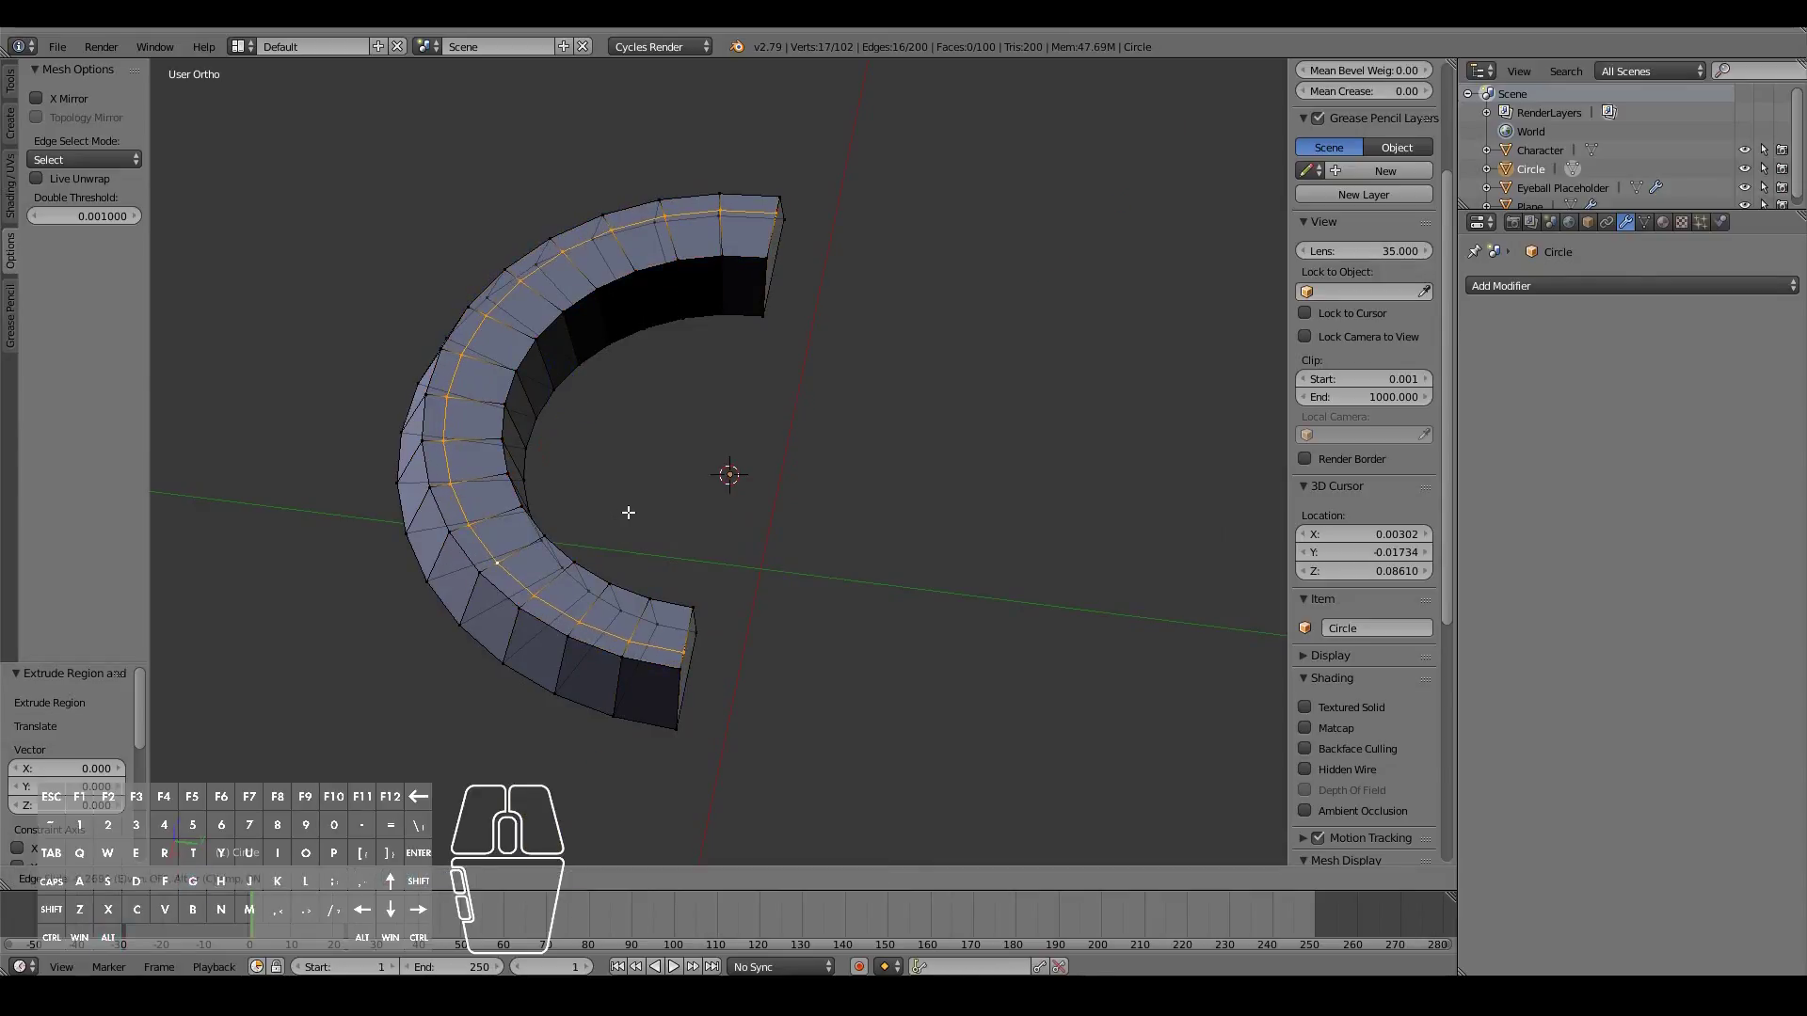
{"action": "left_click", "coordinate": [626, 514]}
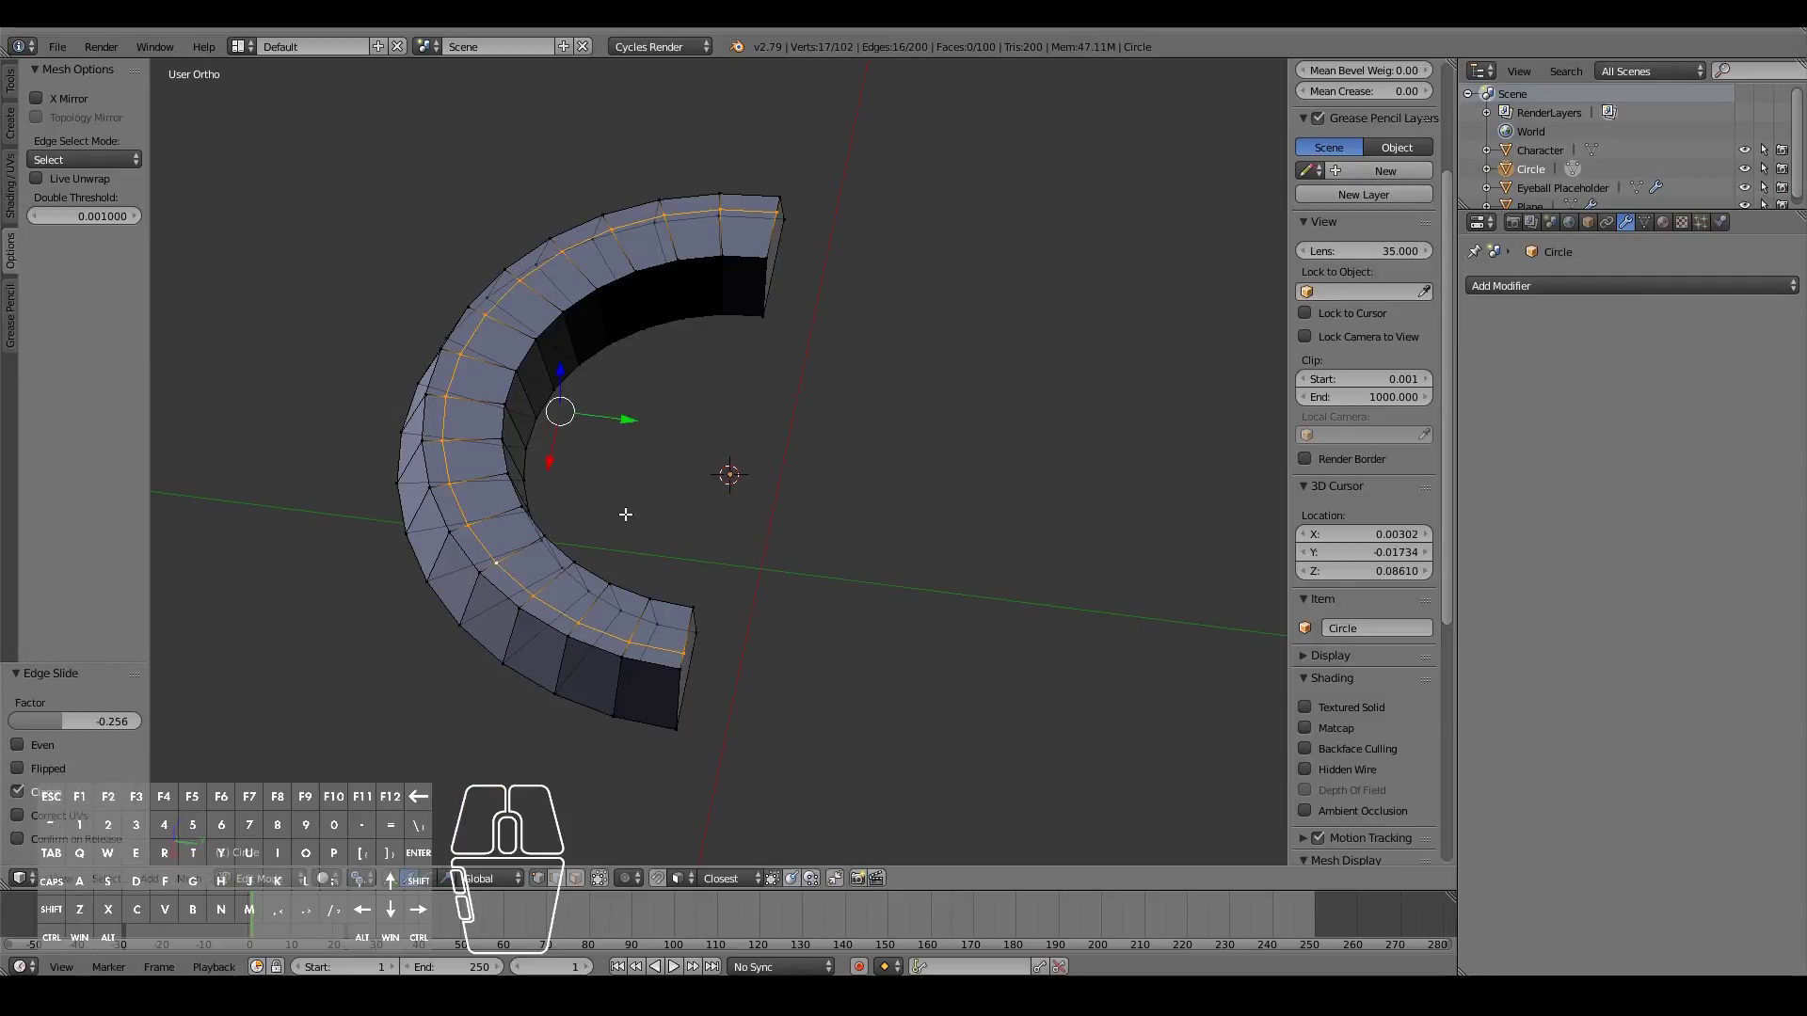
Step: Slide the middle-side inner loop of the extruded top by a factor of about -0.236, close to the inner rim
{"action": "right_click", "coordinate": [504, 428], "text": "alt"}
{"action": "key", "text": "g"}
{"action": "key", "text": "g"}
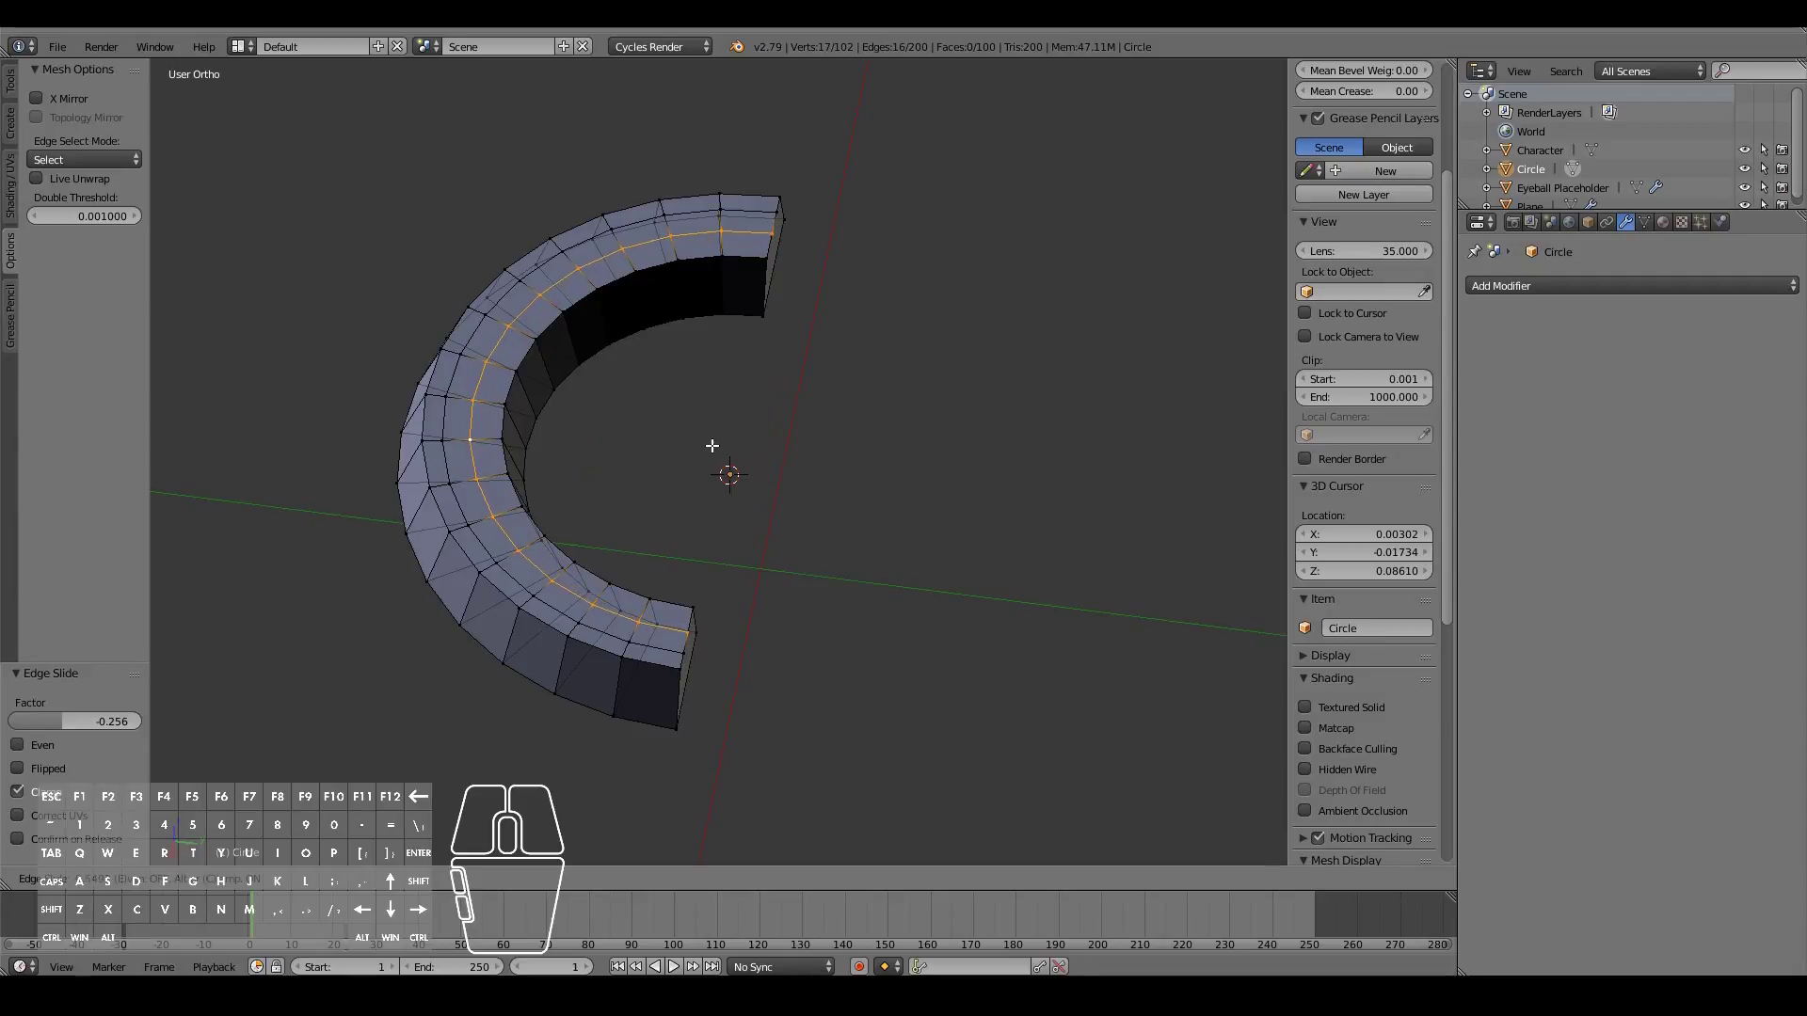
{"action": "left_click", "coordinate": [732, 443]}
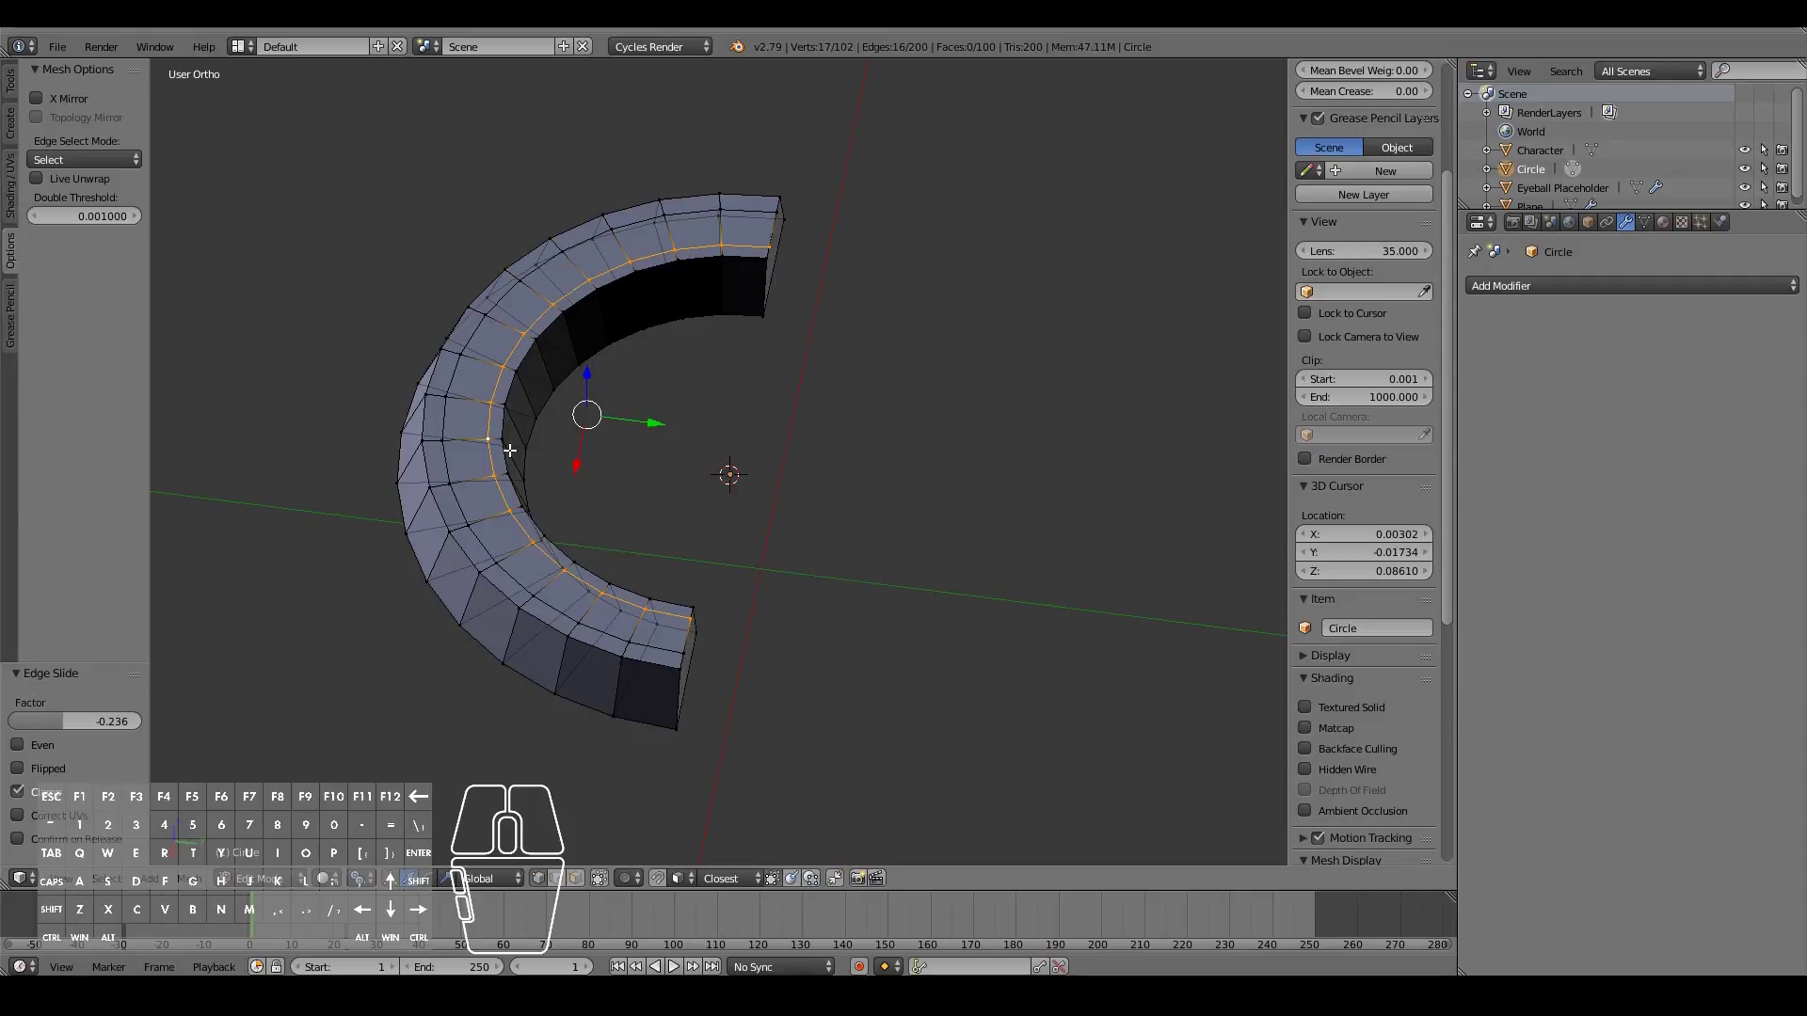
Step: Edge-slide the outer loop of the extruded top outward toward the rim, finishing with a factor of about 0.220
{"action": "key", "text": "super"}
{"action": "right_click", "coordinate": [446, 458], "text": "alt"}
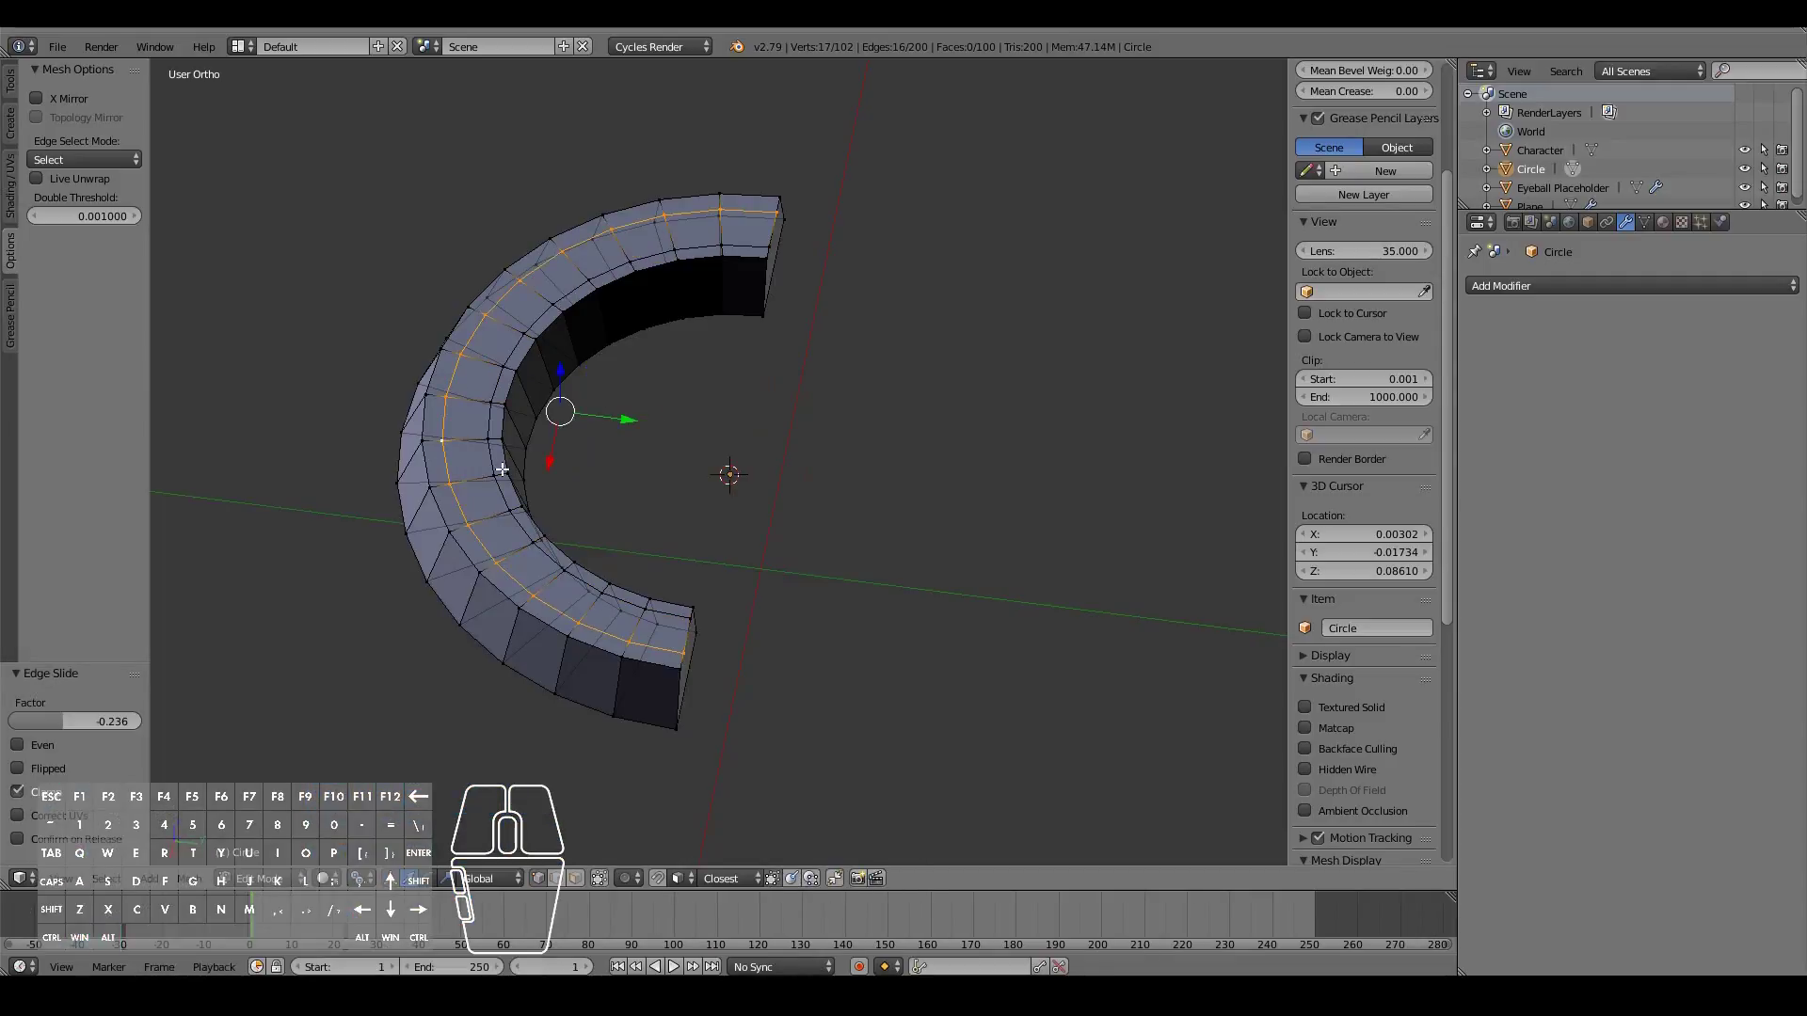
{"action": "key", "text": "g"}
{"action": "key", "text": "g"}
{"action": "right_click", "coordinate": [500, 472]}
{"action": "key", "text": "g"}
{"action": "key", "text": "g"}
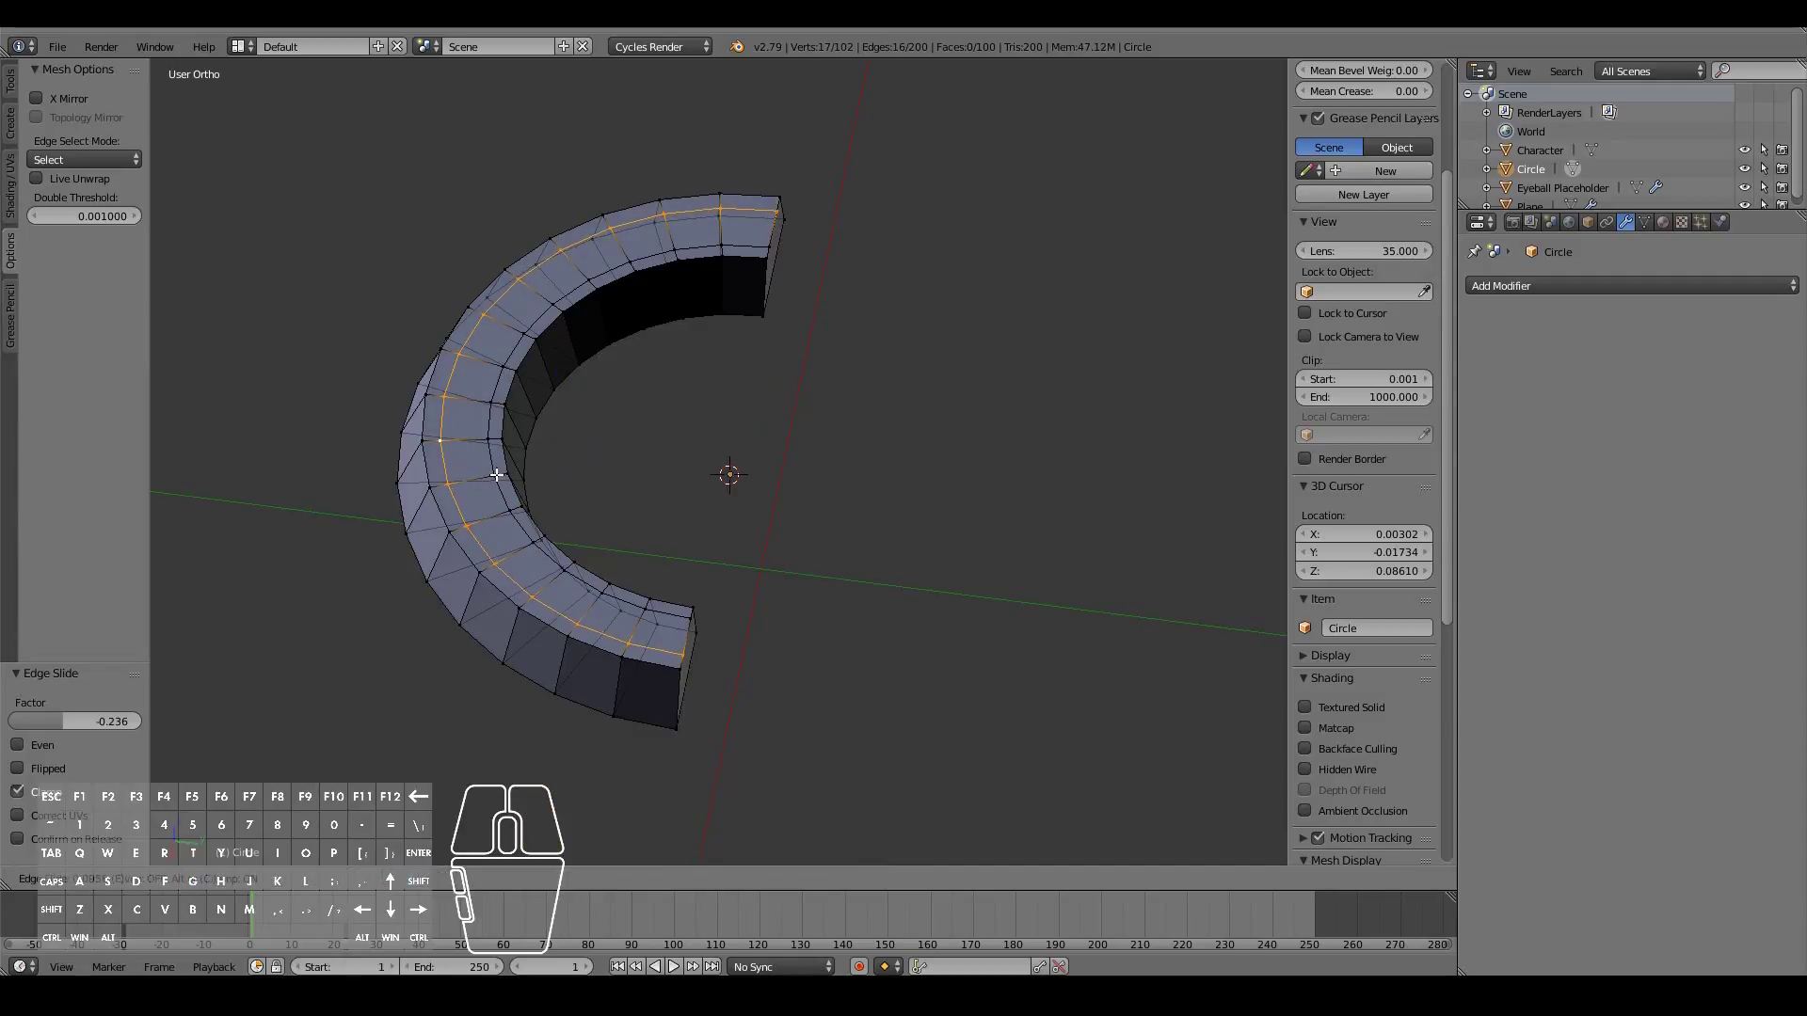
{"action": "left_click", "coordinate": [492, 477]}
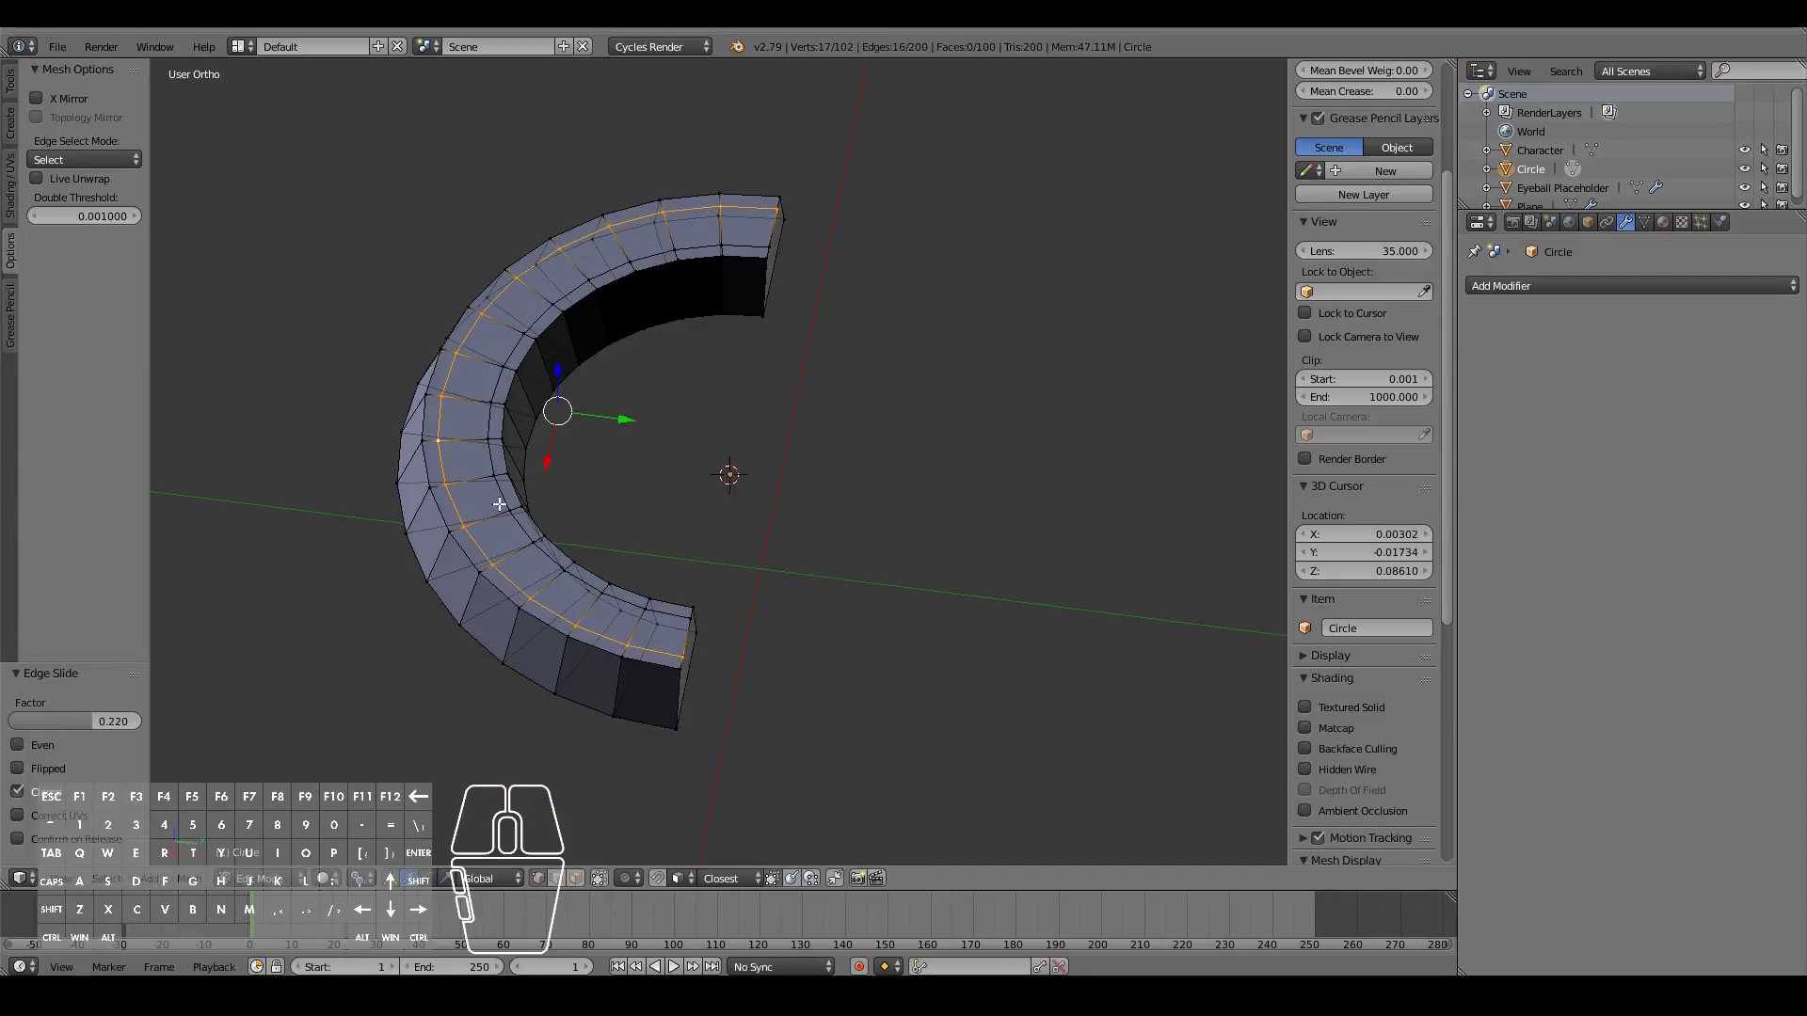
Step: Select the top face strip between the two edge loops and extrude it about 0.014 downward to form a groove
{"action": "middle_click_drag", "start_coordinate": [543, 545], "coordinate": [508, 511]}
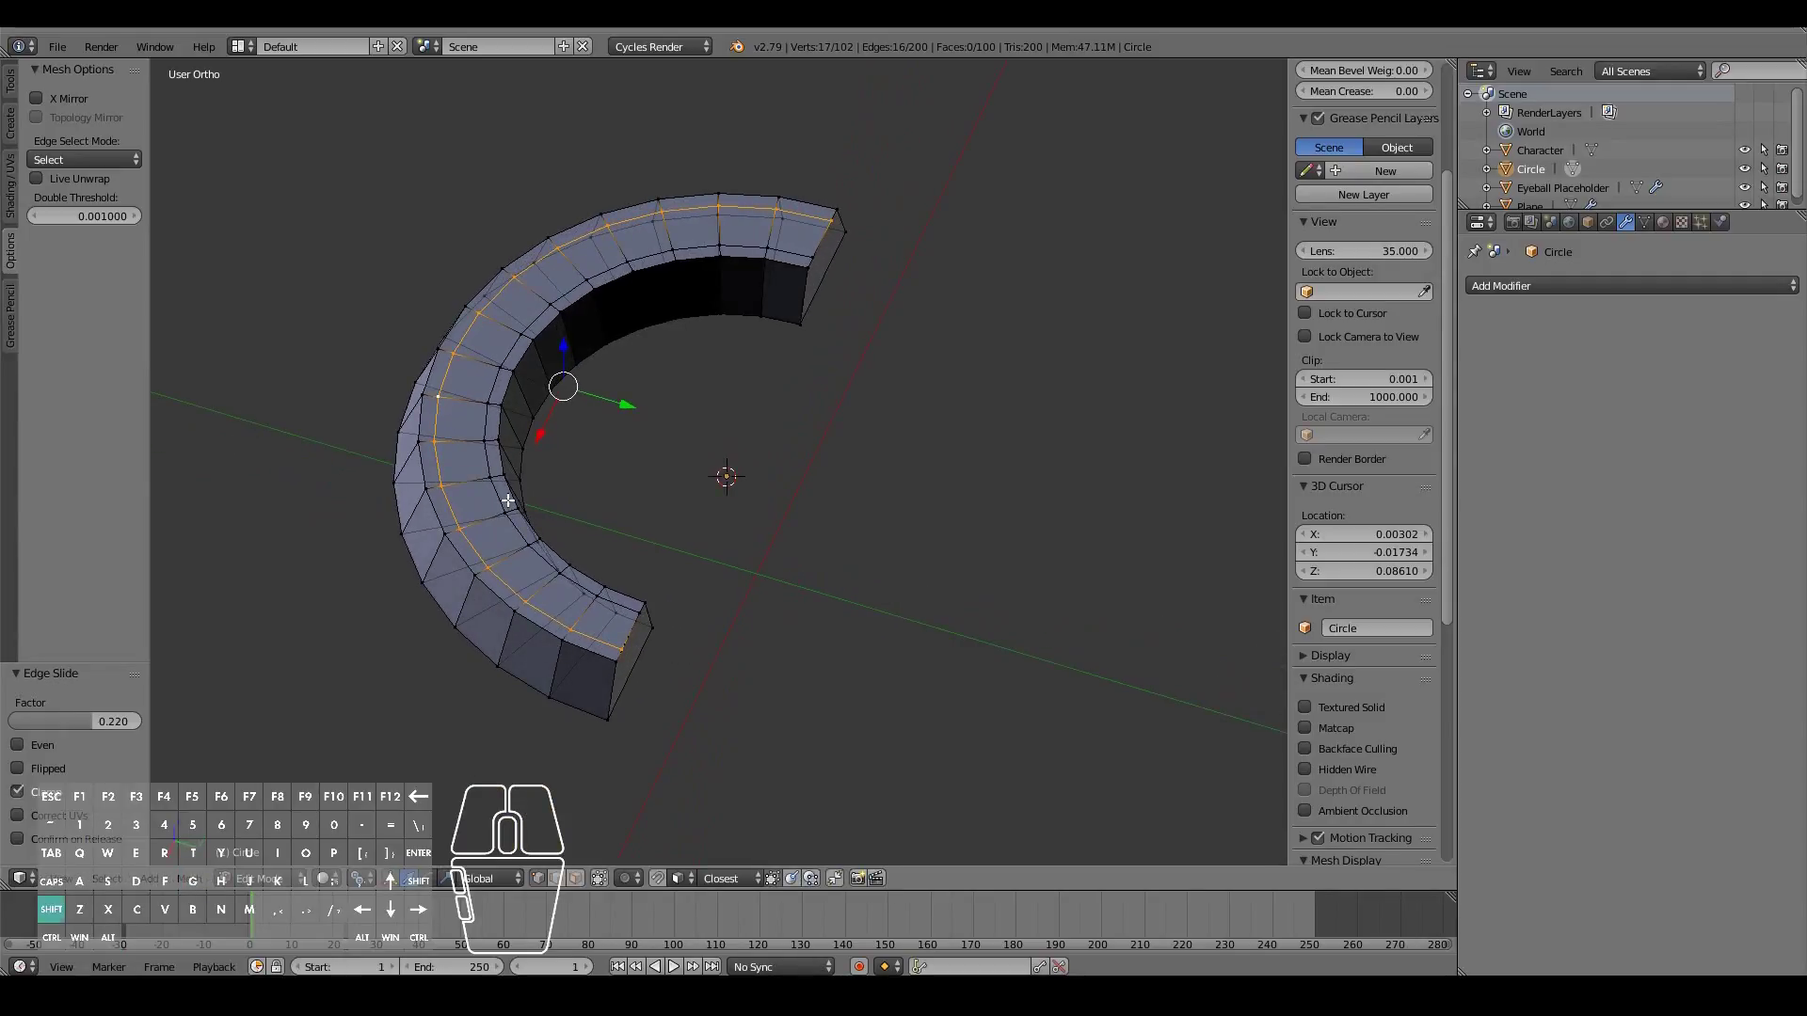
{"action": "right_click", "coordinate": [497, 495], "text": "alt+shift"}
{"action": "middle_click_drag", "start_coordinate": [576, 596], "coordinate": [504, 516]}
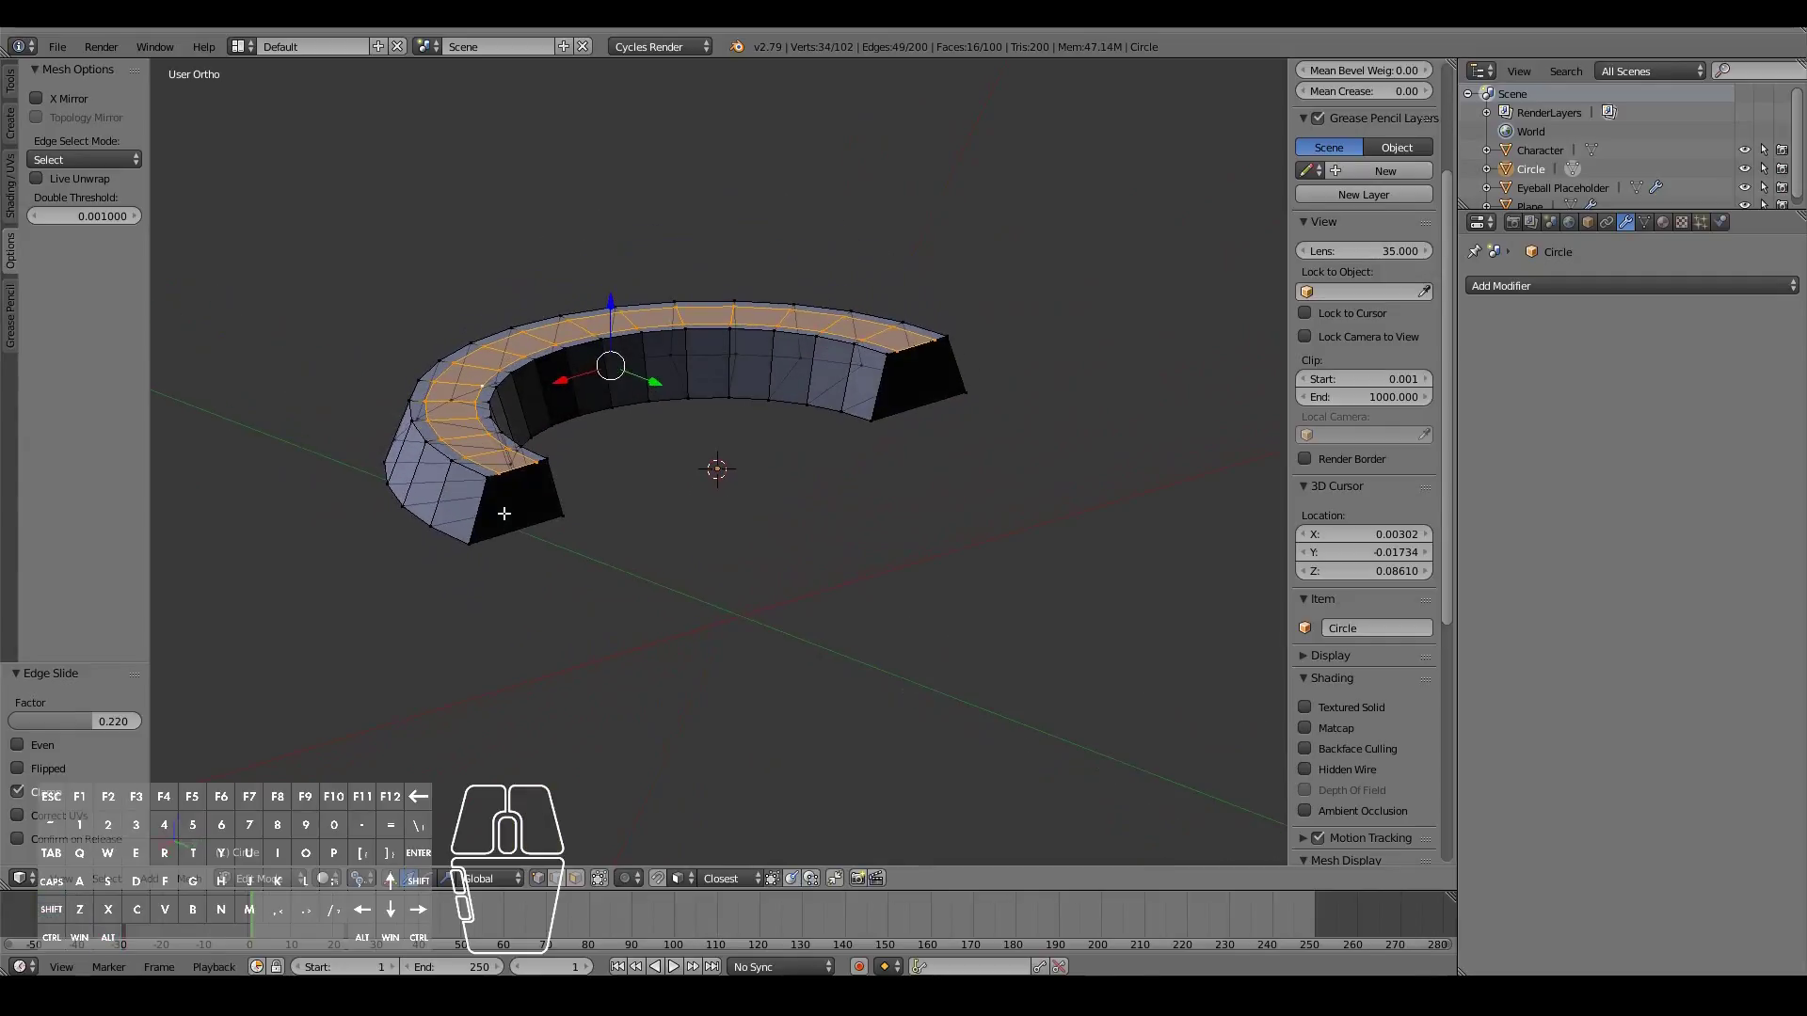
{"action": "scroll", "coordinate": [602, 489], "scroll_direction": "up", "scroll_amount": 2}
{"action": "key", "text": "e"}
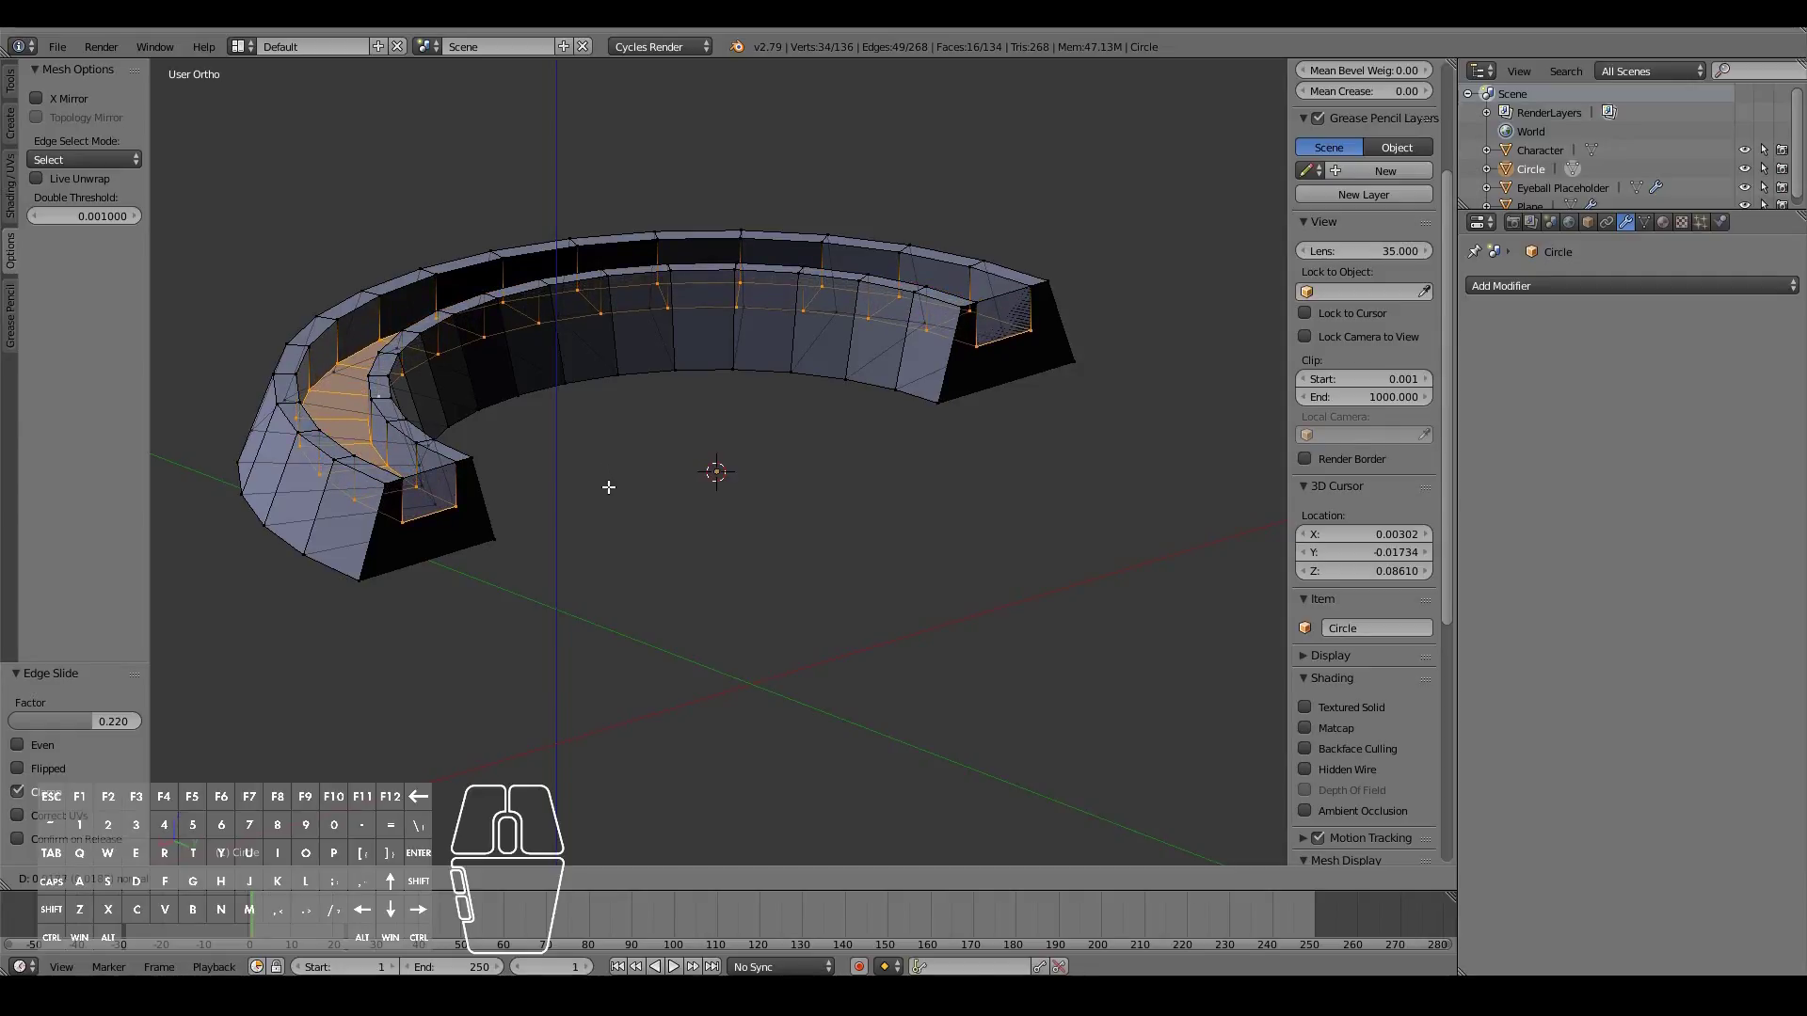
{"action": "left_click", "coordinate": [612, 475]}
{"action": "middle_click_drag", "start_coordinate": [612, 475], "coordinate": [622, 430]}
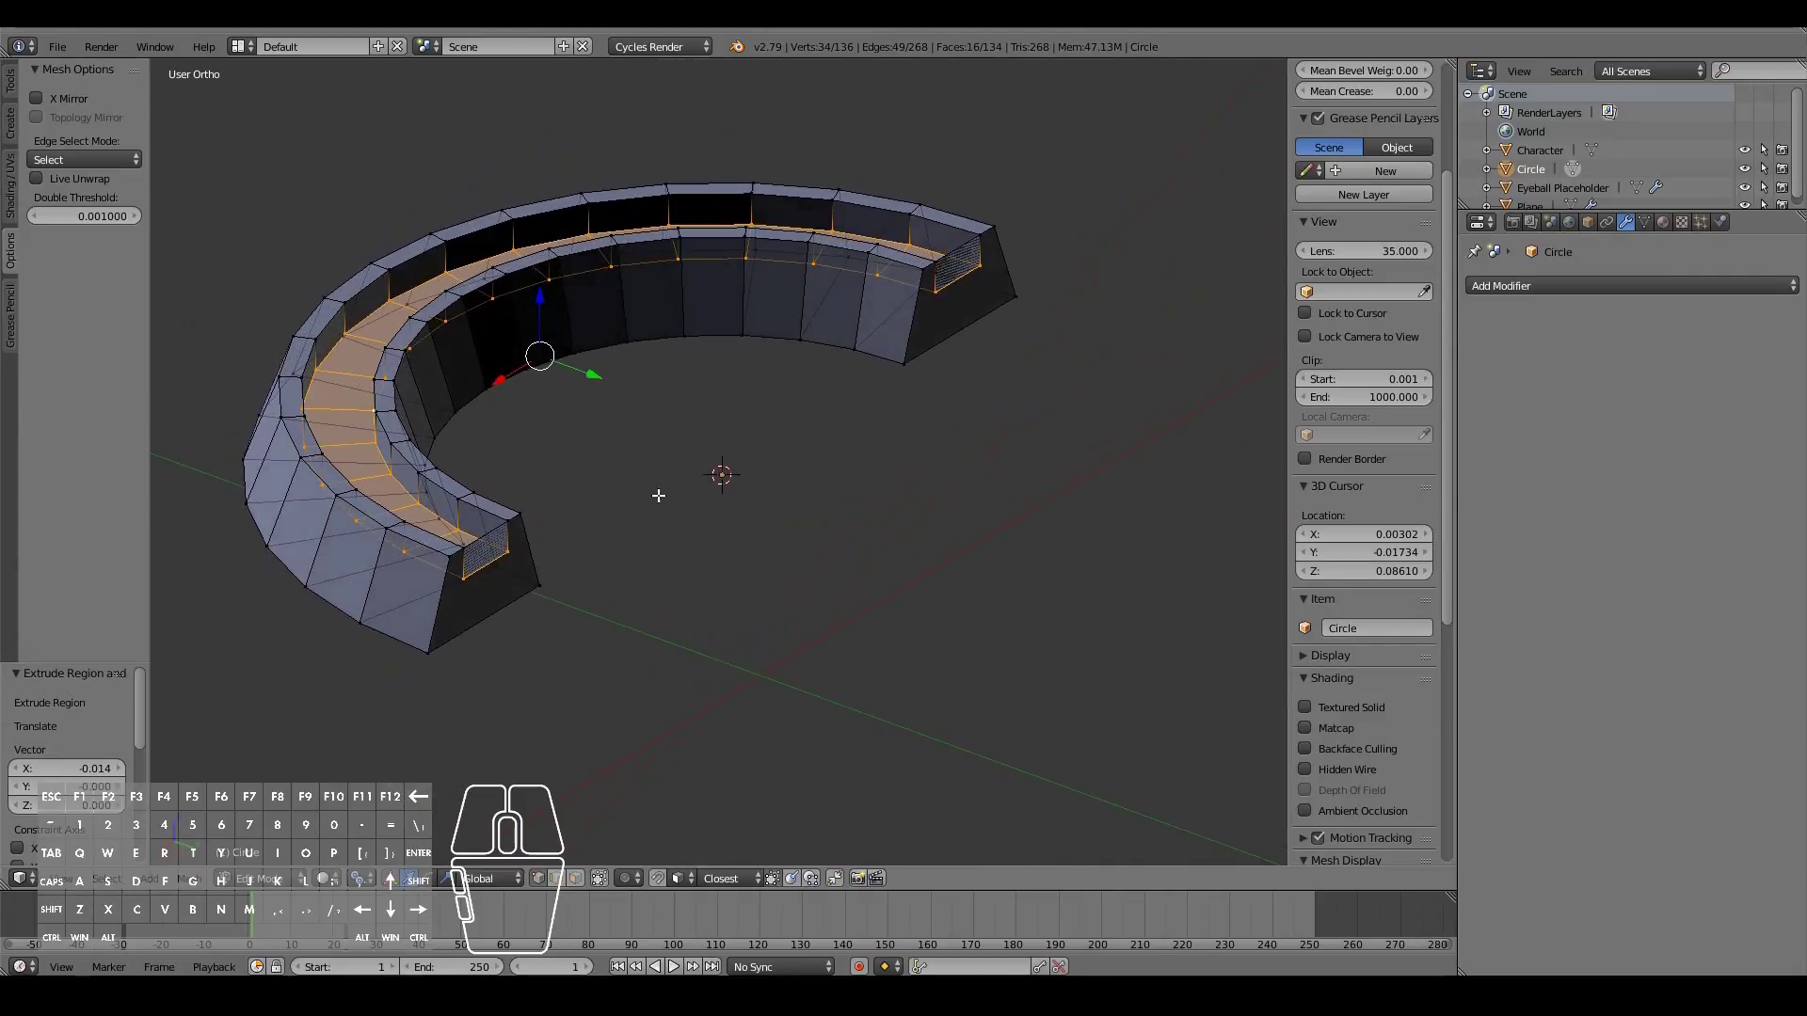
Step: Try to extrude the whole groove floor about 0.038 upward as one continuous band, and undo it
{"action": "middle_click_drag", "start_coordinate": [224, 627], "coordinate": [345, 647]}
{"action": "key", "text": "e"}
{"action": "left_click", "coordinate": [559, 528]}
{"action": "key", "text": "s"}
{"action": "key", "text": "Escape"}
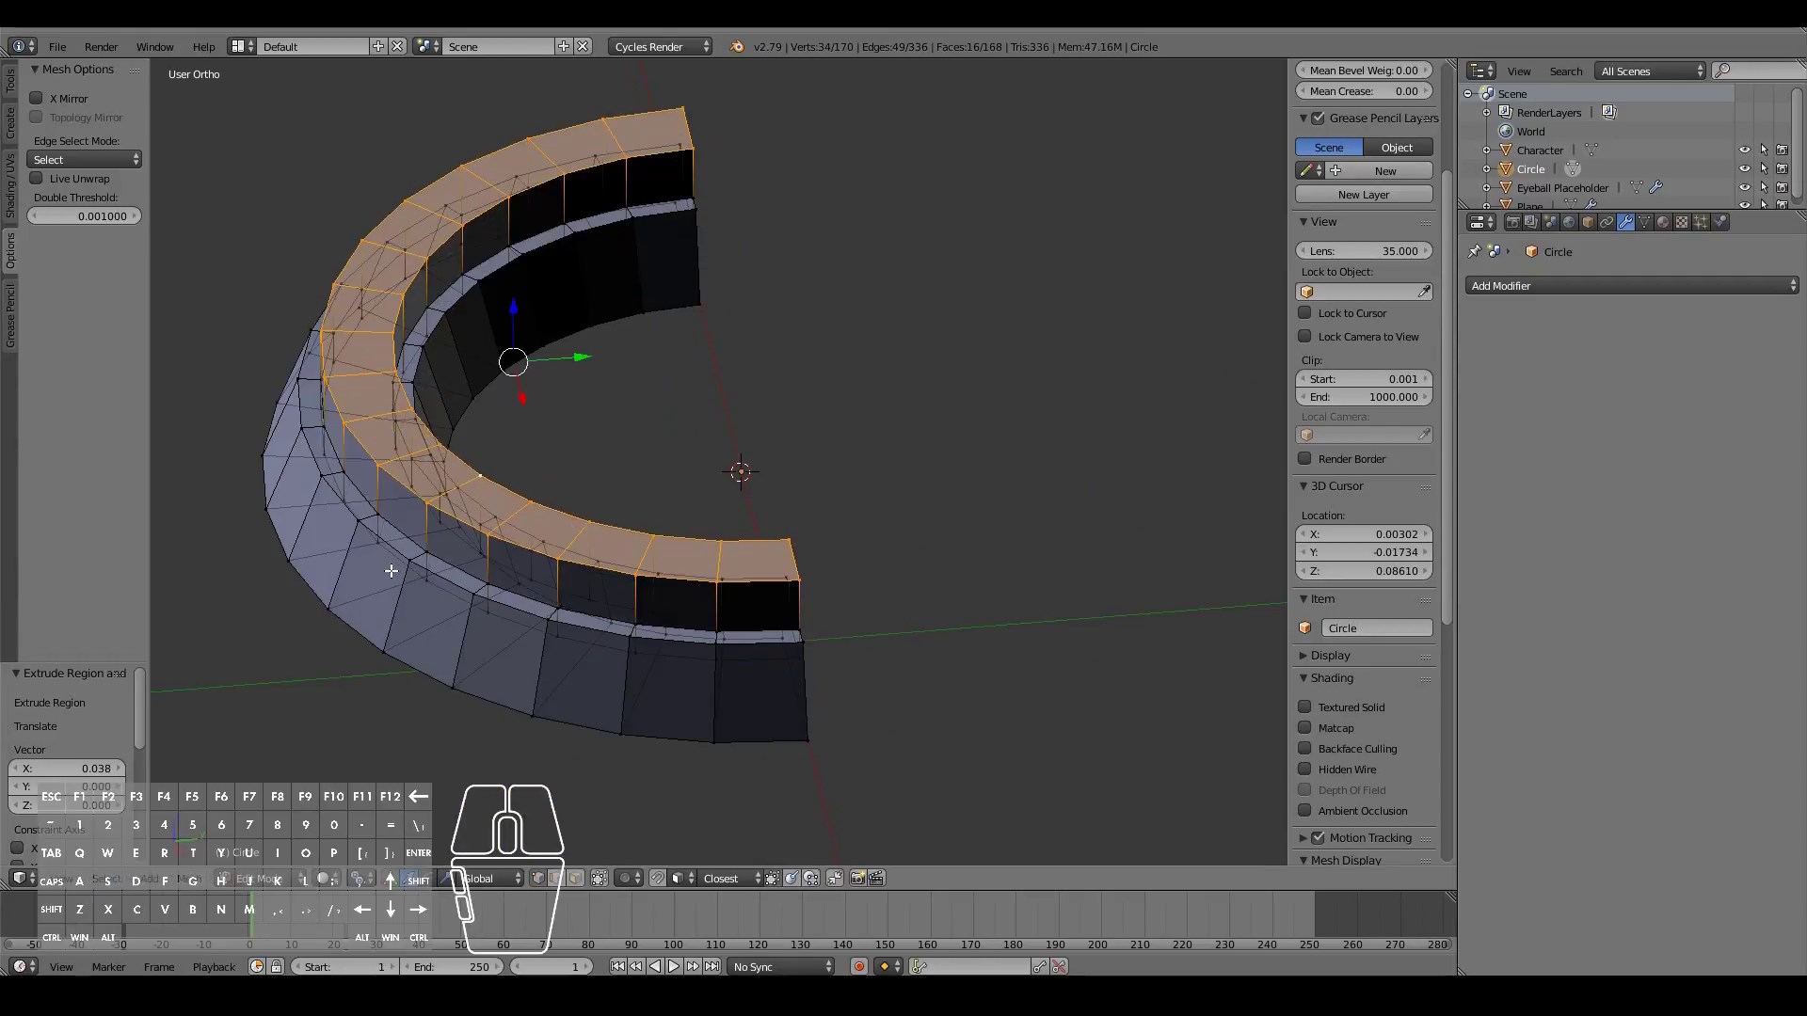
{"action": "key", "text": "ctrl+z"}
{"action": "middle_click_drag", "start_coordinate": [268, 574], "coordinate": [396, 499]}
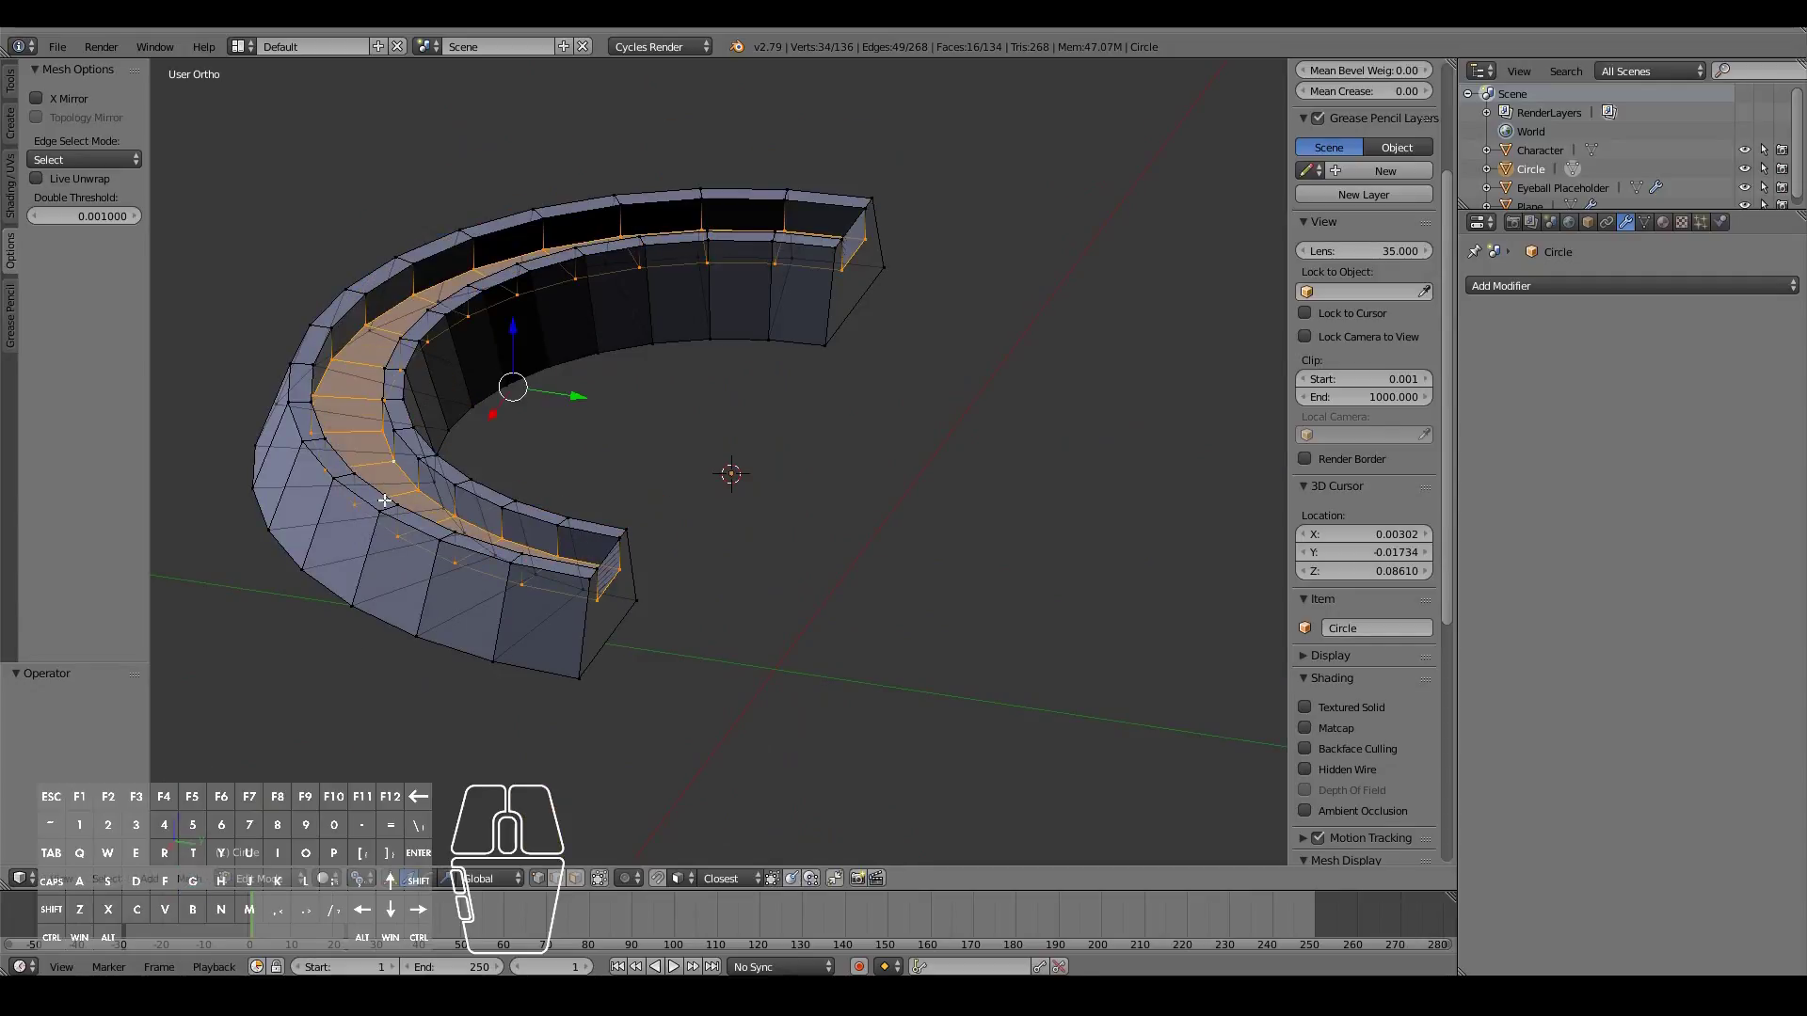
Step: Add a Subdivision Surface modifier to the half-ring and return to editing its mesh
{"action": "middle_click_drag", "start_coordinate": [716, 319], "coordinate": [641, 314]}
{"action": "key", "text": "Tab"}
{"action": "left_click", "coordinate": [1657, 286]}
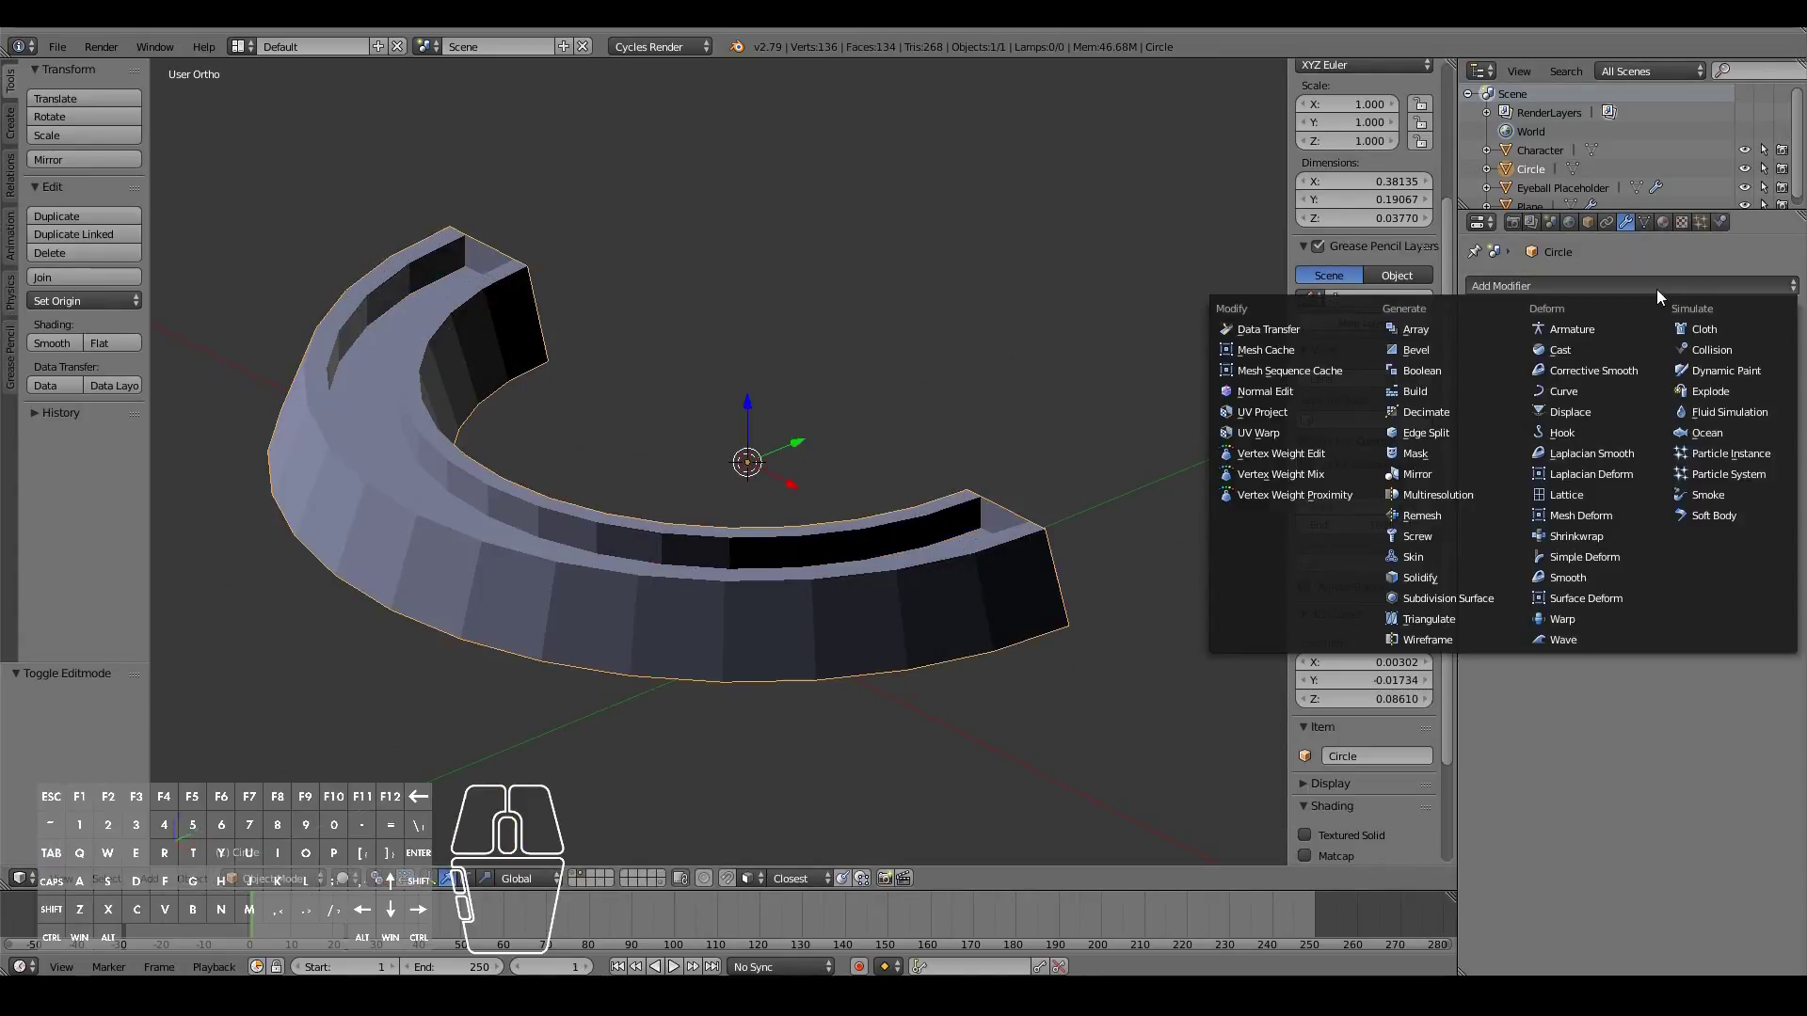
{"action": "left_click", "coordinate": [1471, 602]}
{"action": "middle_click_drag", "start_coordinate": [1002, 494], "coordinate": [940, 521]}
{"action": "key", "text": "Tab"}
Step: Select the end faces at both open ends of the half-ring in face mode and extrude them slightly outward
{"action": "middle_click_drag", "start_coordinate": [591, 471], "coordinate": [602, 538]}
{"action": "middle_click_drag", "start_coordinate": [1120, 591], "coordinate": [1072, 591]}
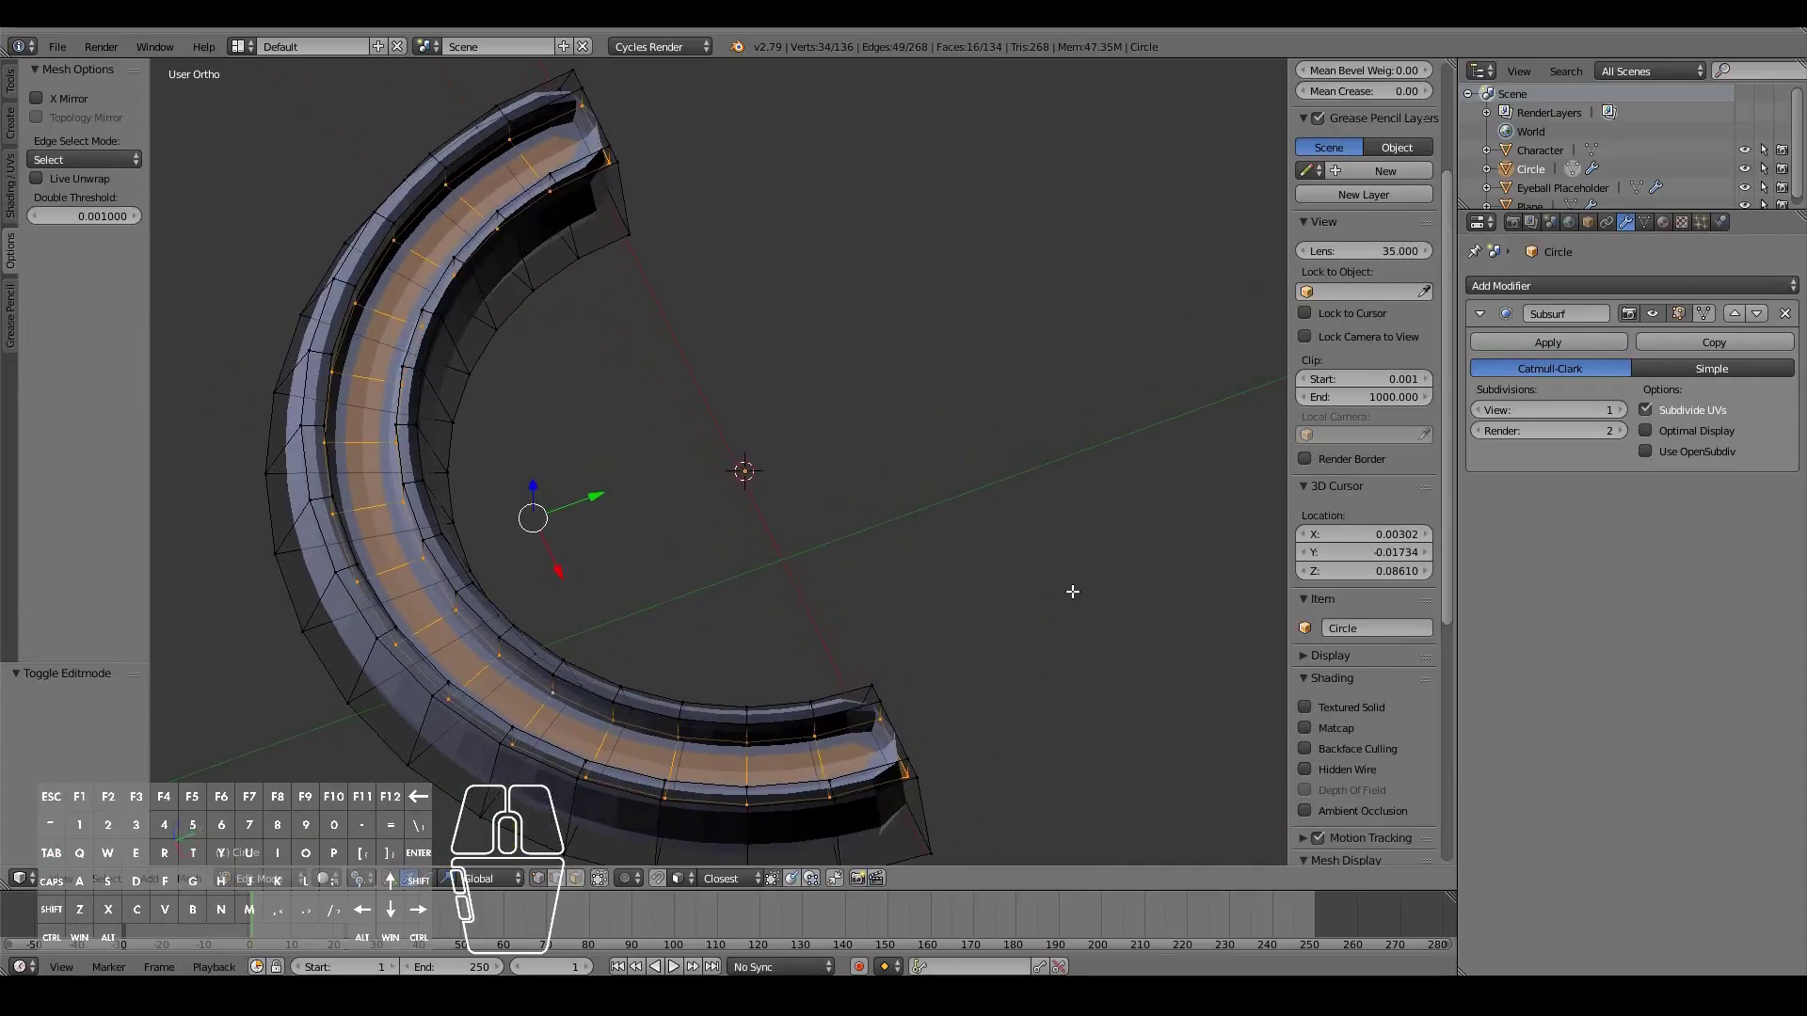
{"action": "middle_click_drag", "start_coordinate": [759, 364], "coordinate": [620, 280]}
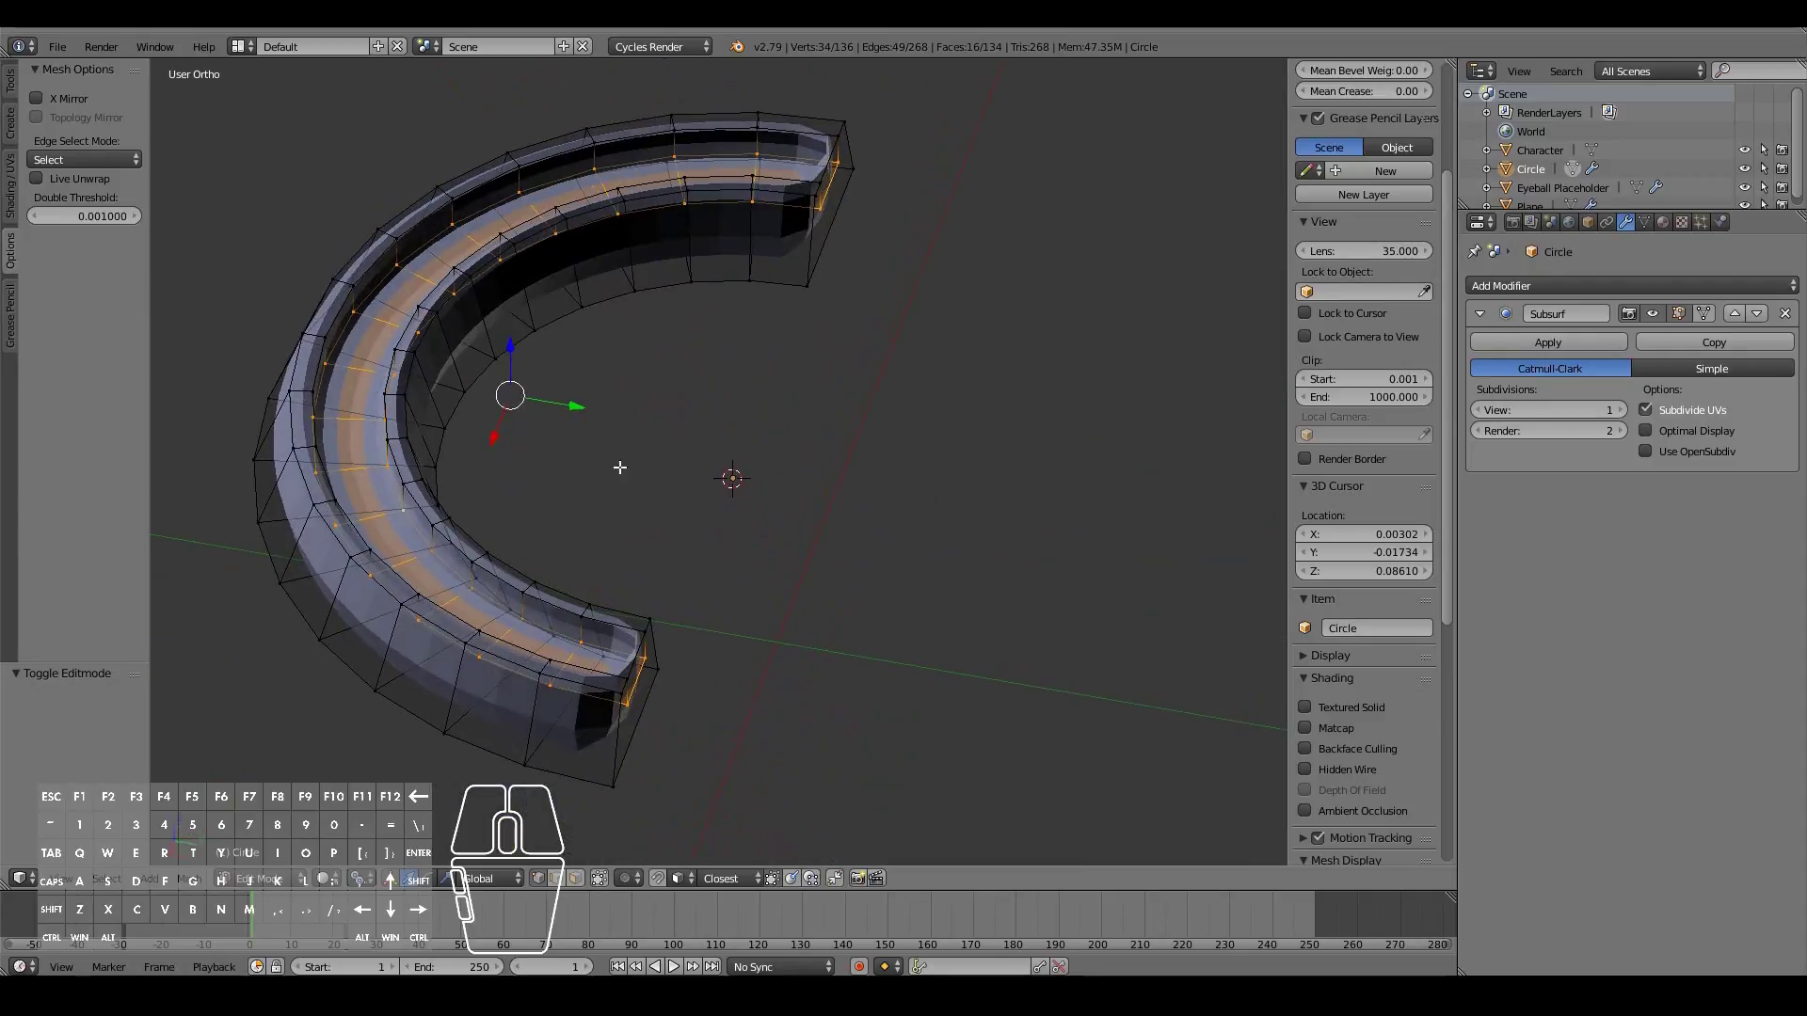
{"action": "middle_click_drag", "start_coordinate": [647, 690], "coordinate": [622, 680]}
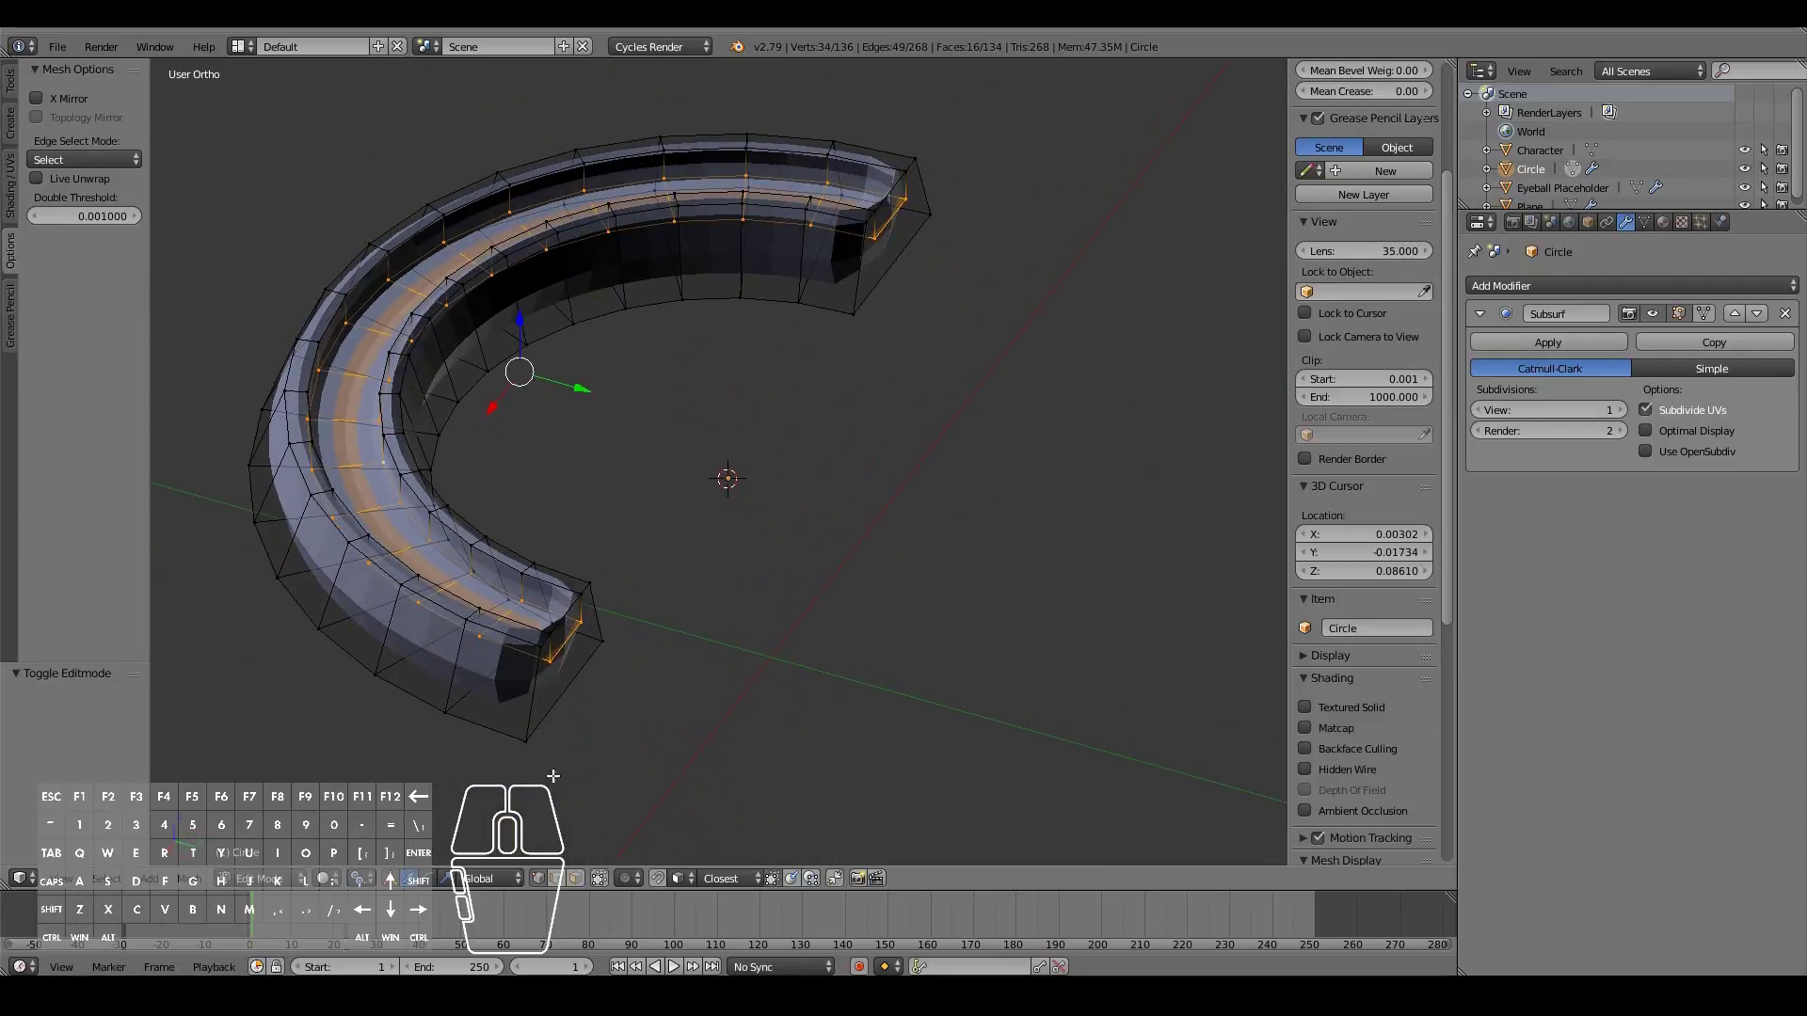
{"action": "left_click", "coordinate": [575, 878]}
{"action": "right_click", "coordinate": [564, 658]}
{"action": "right_click", "coordinate": [890, 203], "text": "shift"}
{"action": "middle_click_drag", "start_coordinate": [894, 234], "coordinate": [909, 337]}
{"action": "key", "text": "g"}
{"action": "right_click", "coordinate": [923, 339]}
{"action": "key", "text": "e"}
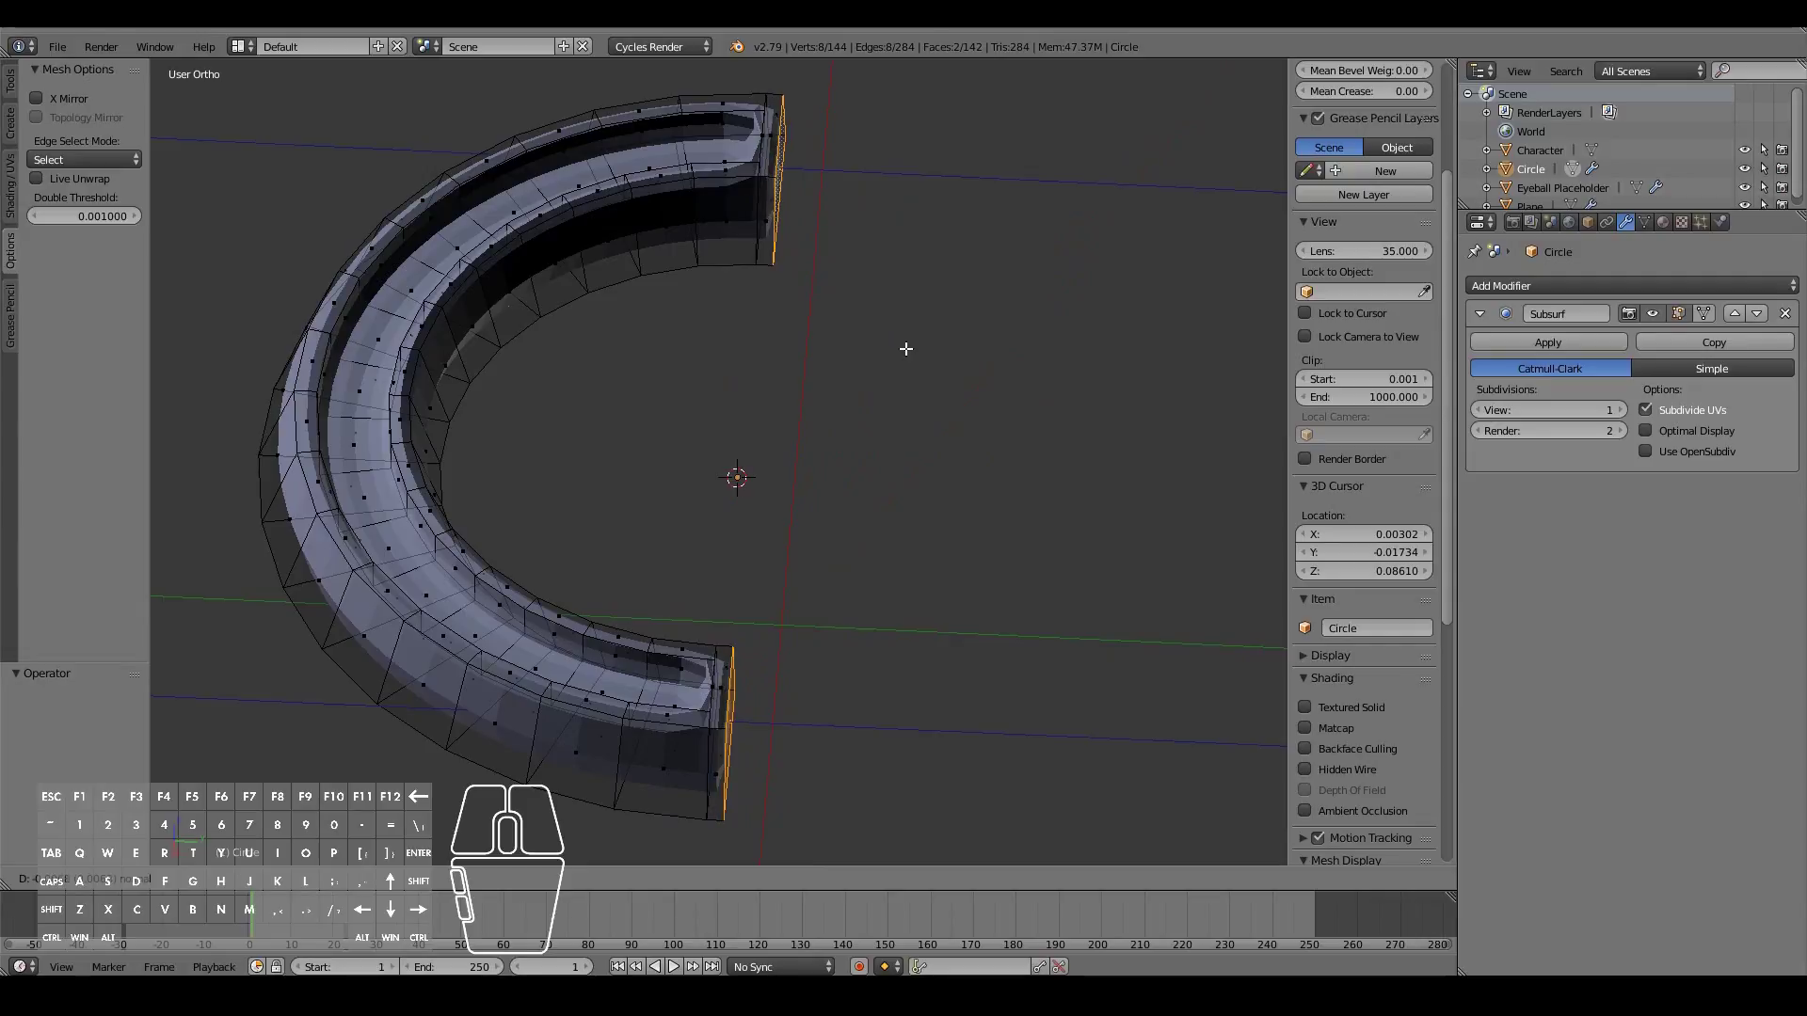
{"action": "left_click", "coordinate": [920, 354]}
Step: Select eight alternating faces along the groove floor and extrude them upward as separate teeth
{"action": "right_click", "coordinate": [667, 688]}
{"action": "middle_click_drag", "start_coordinate": [614, 651], "coordinate": [527, 649]}
{"action": "right_click", "coordinate": [476, 692], "text": "shift"}
{"action": "right_click", "coordinate": [374, 562], "text": "shift"}
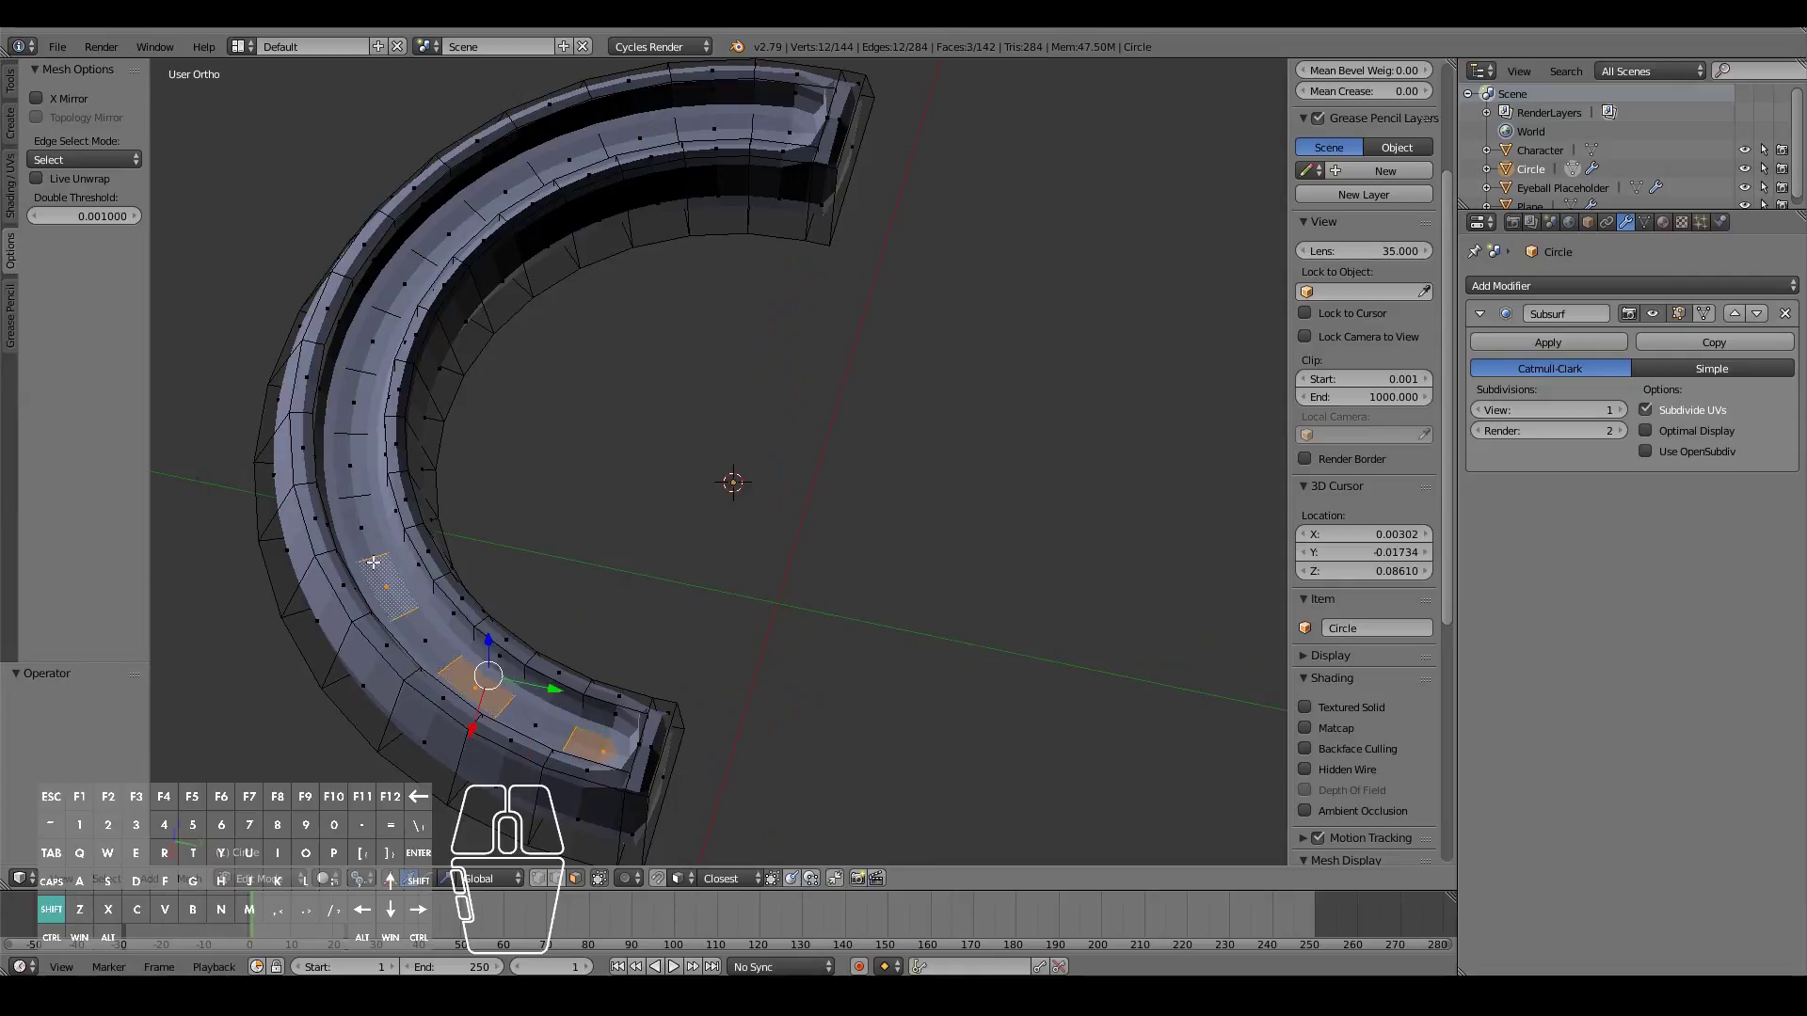
{"action": "right_click", "coordinate": [358, 461], "text": "shift"}
{"action": "right_click", "coordinate": [372, 339], "text": "shift"}
{"action": "right_click", "coordinate": [447, 233], "text": "shift"}
{"action": "right_click", "coordinate": [568, 162], "text": "shift"}
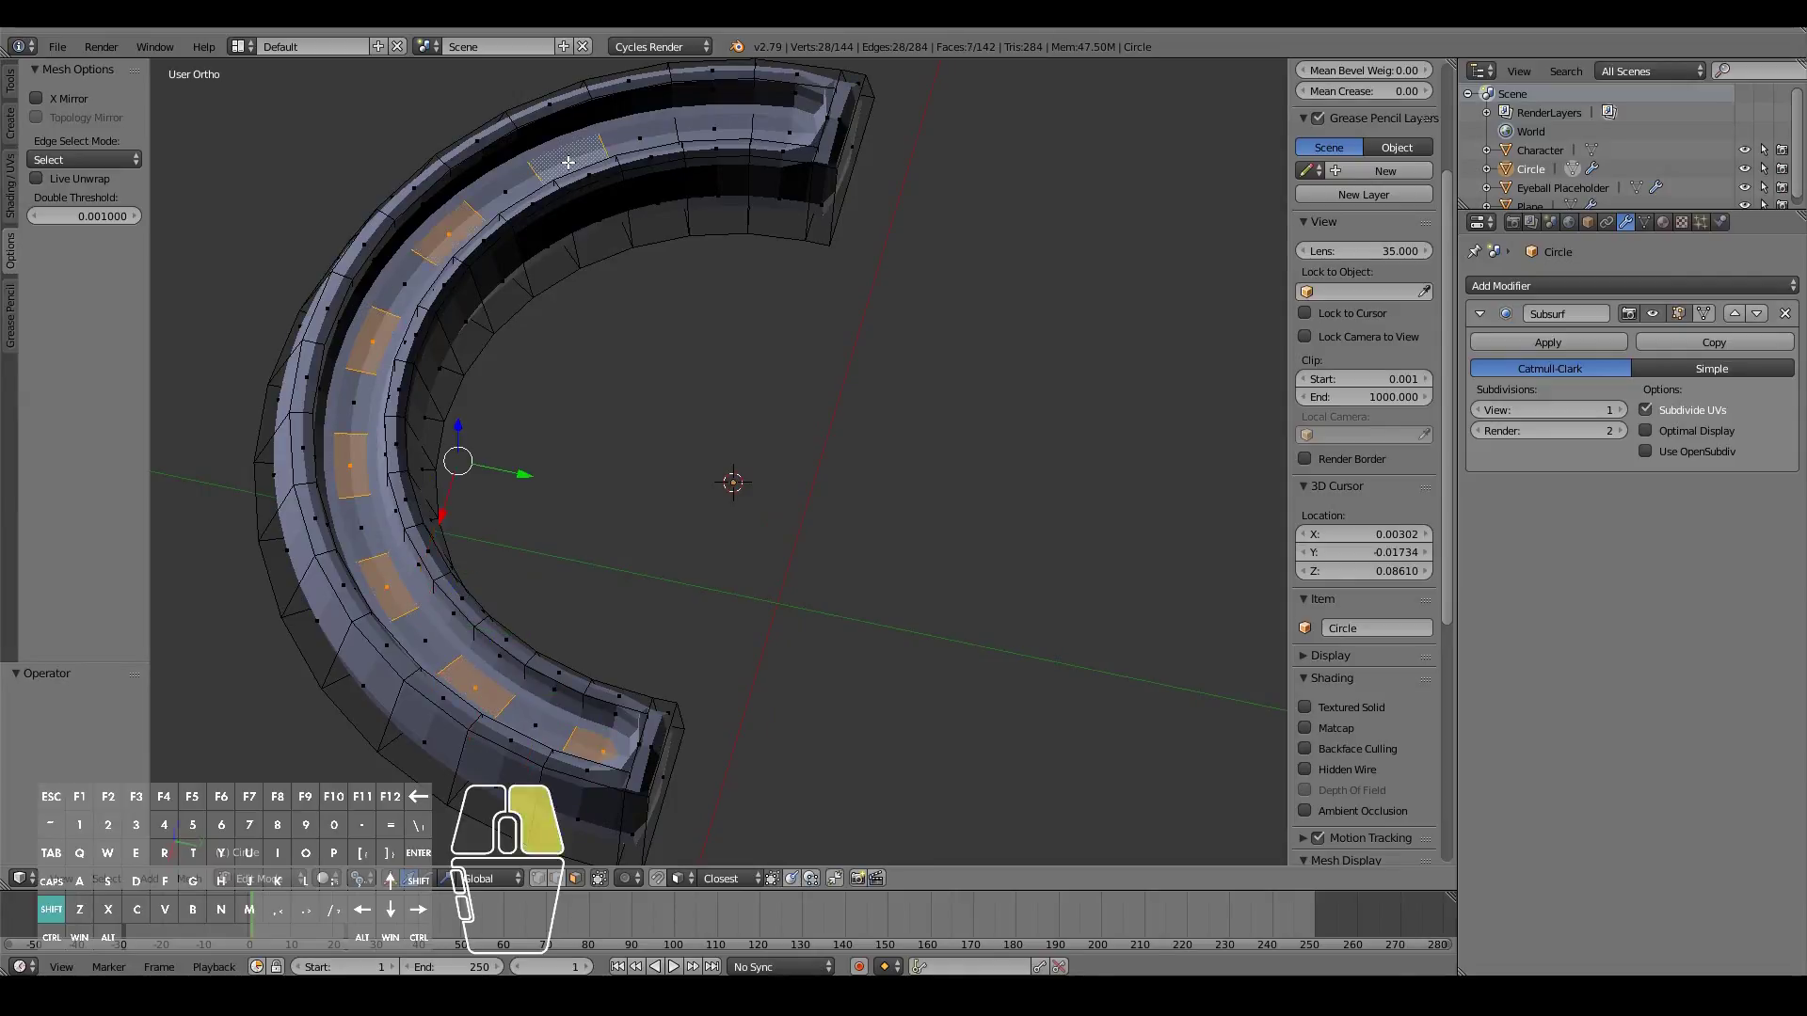
{"action": "right_click", "coordinate": [724, 128], "text": "shift"}
{"action": "middle_click_drag", "start_coordinate": [828, 537], "coordinate": [843, 480]}
{"action": "key", "text": "e"}
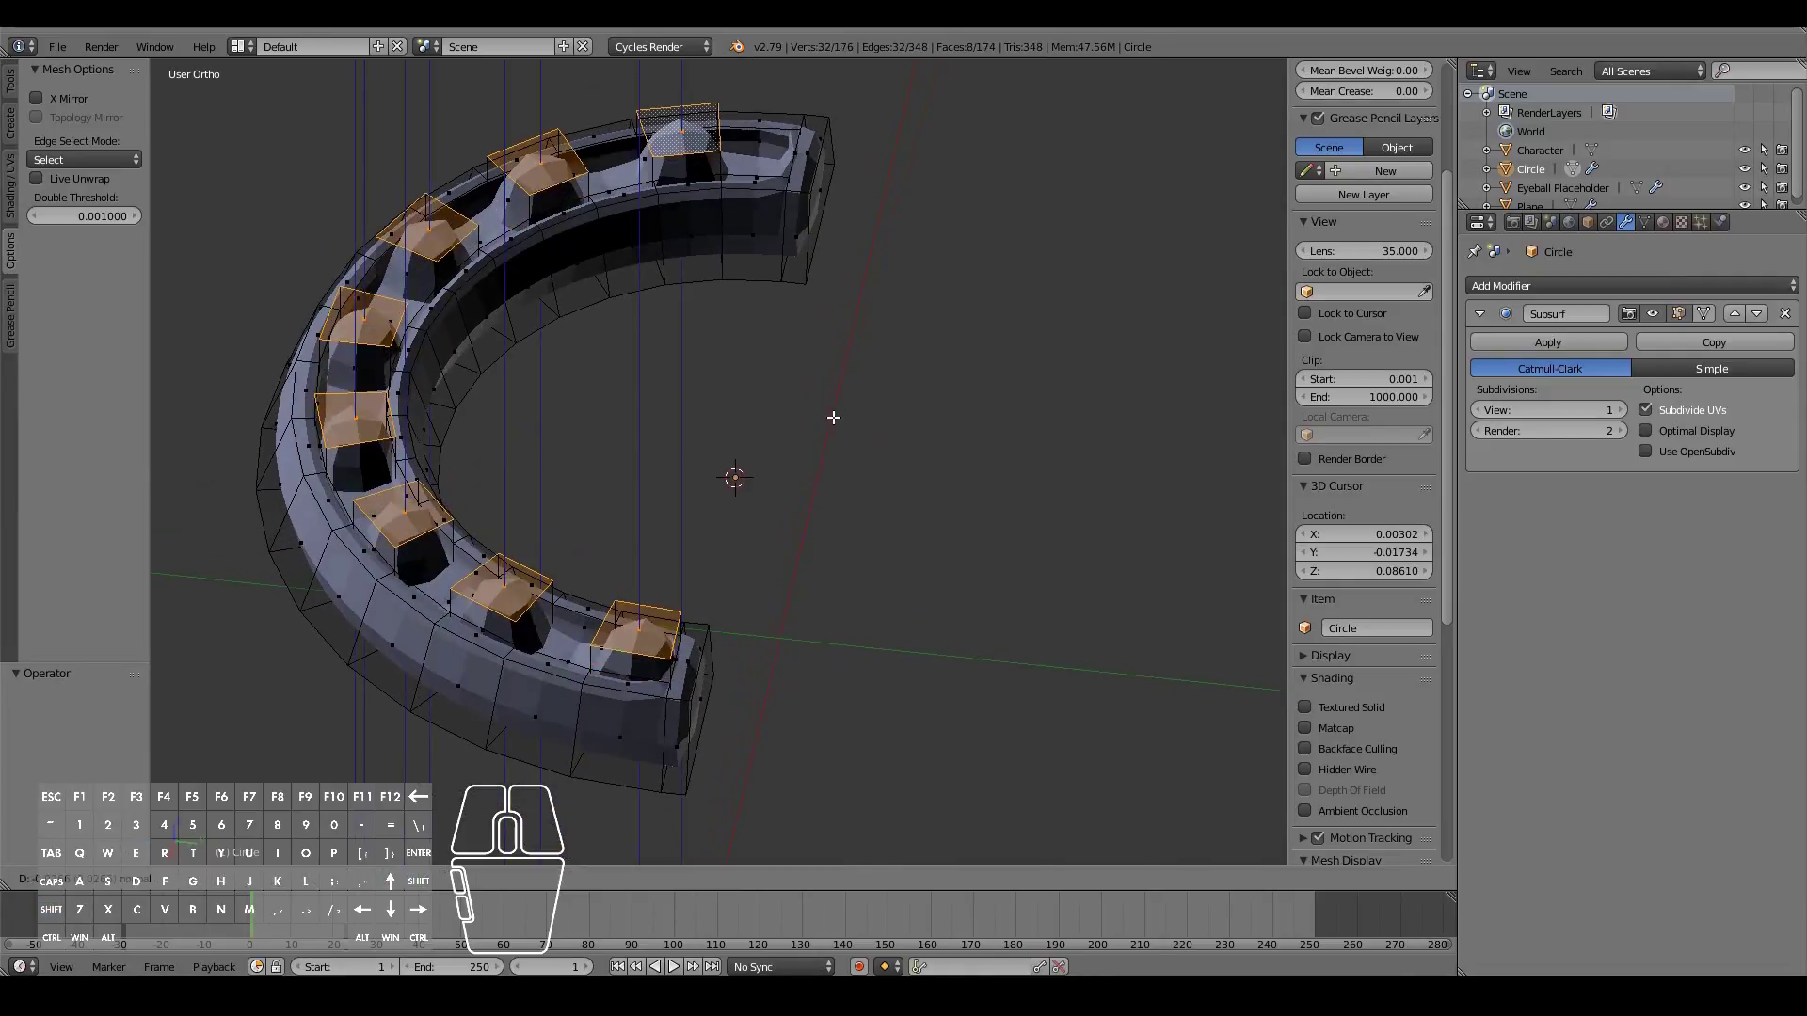
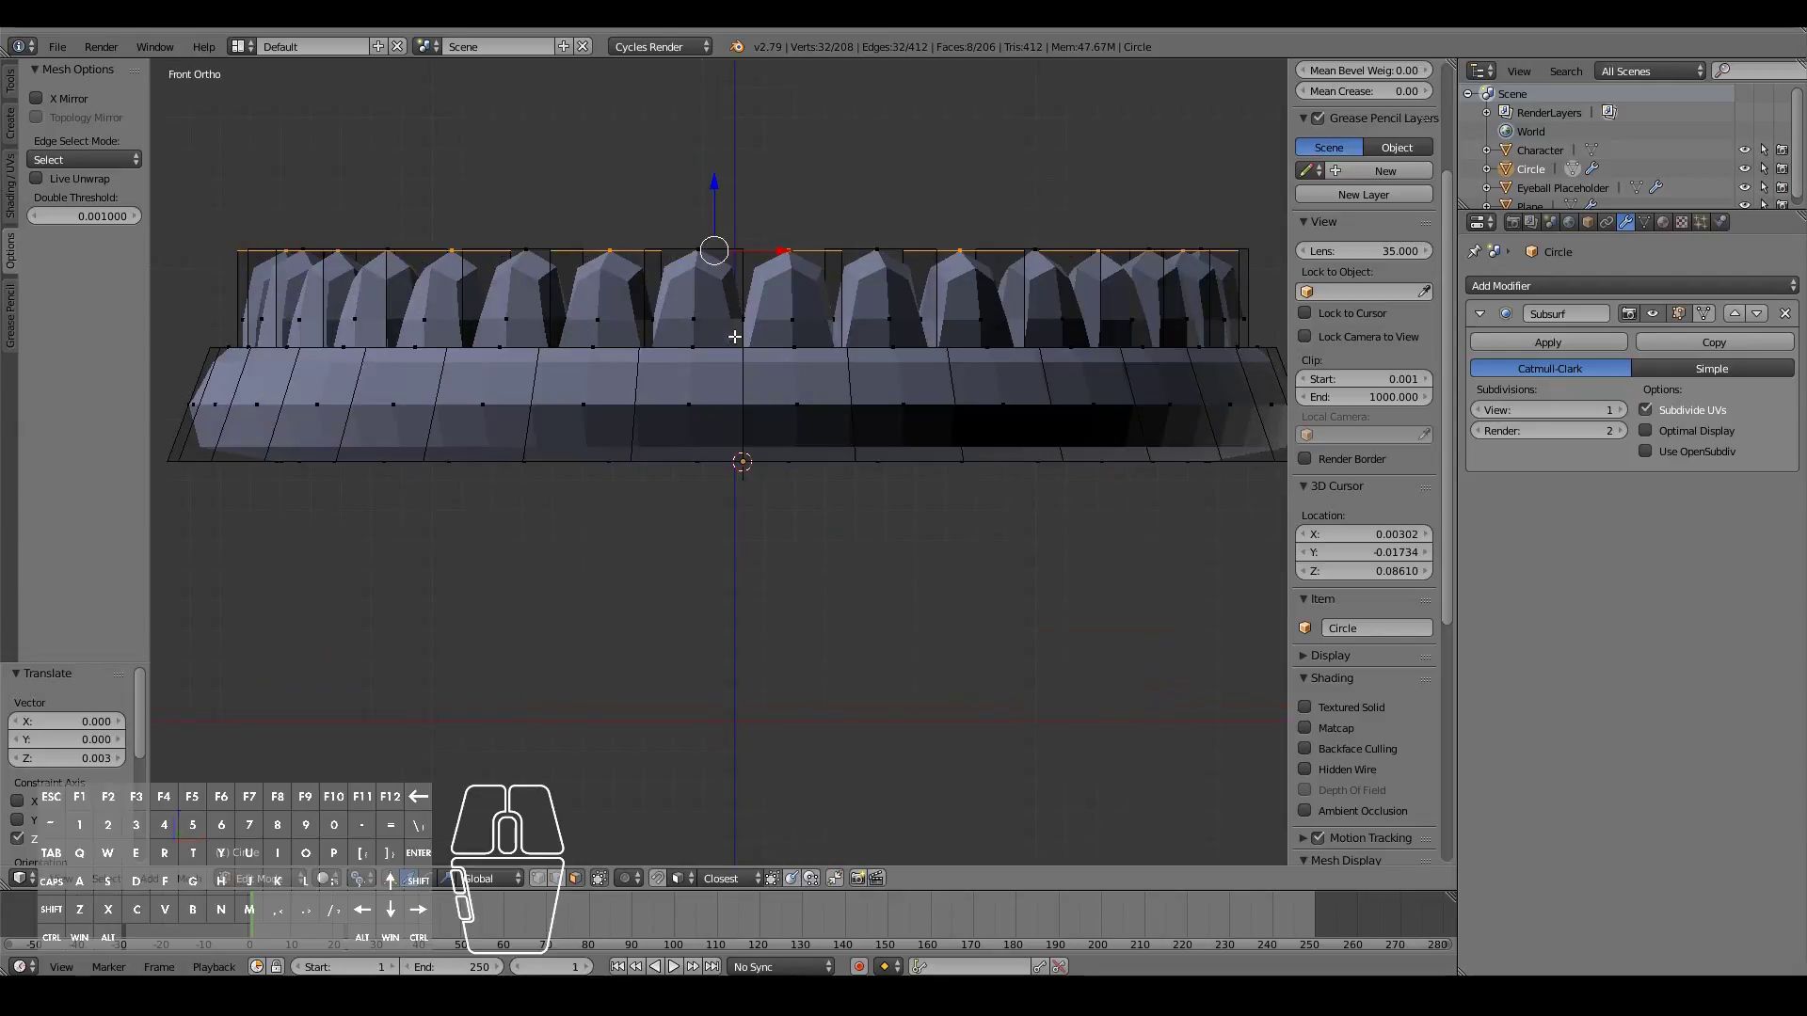
Step: Delete all vertices of the toothed ring's negative-X half, selecting them in the front view
{"action": "middle_click_drag", "start_coordinate": [734, 341], "coordinate": [643, 459]}
{"action": "key", "text": "KP_1"}
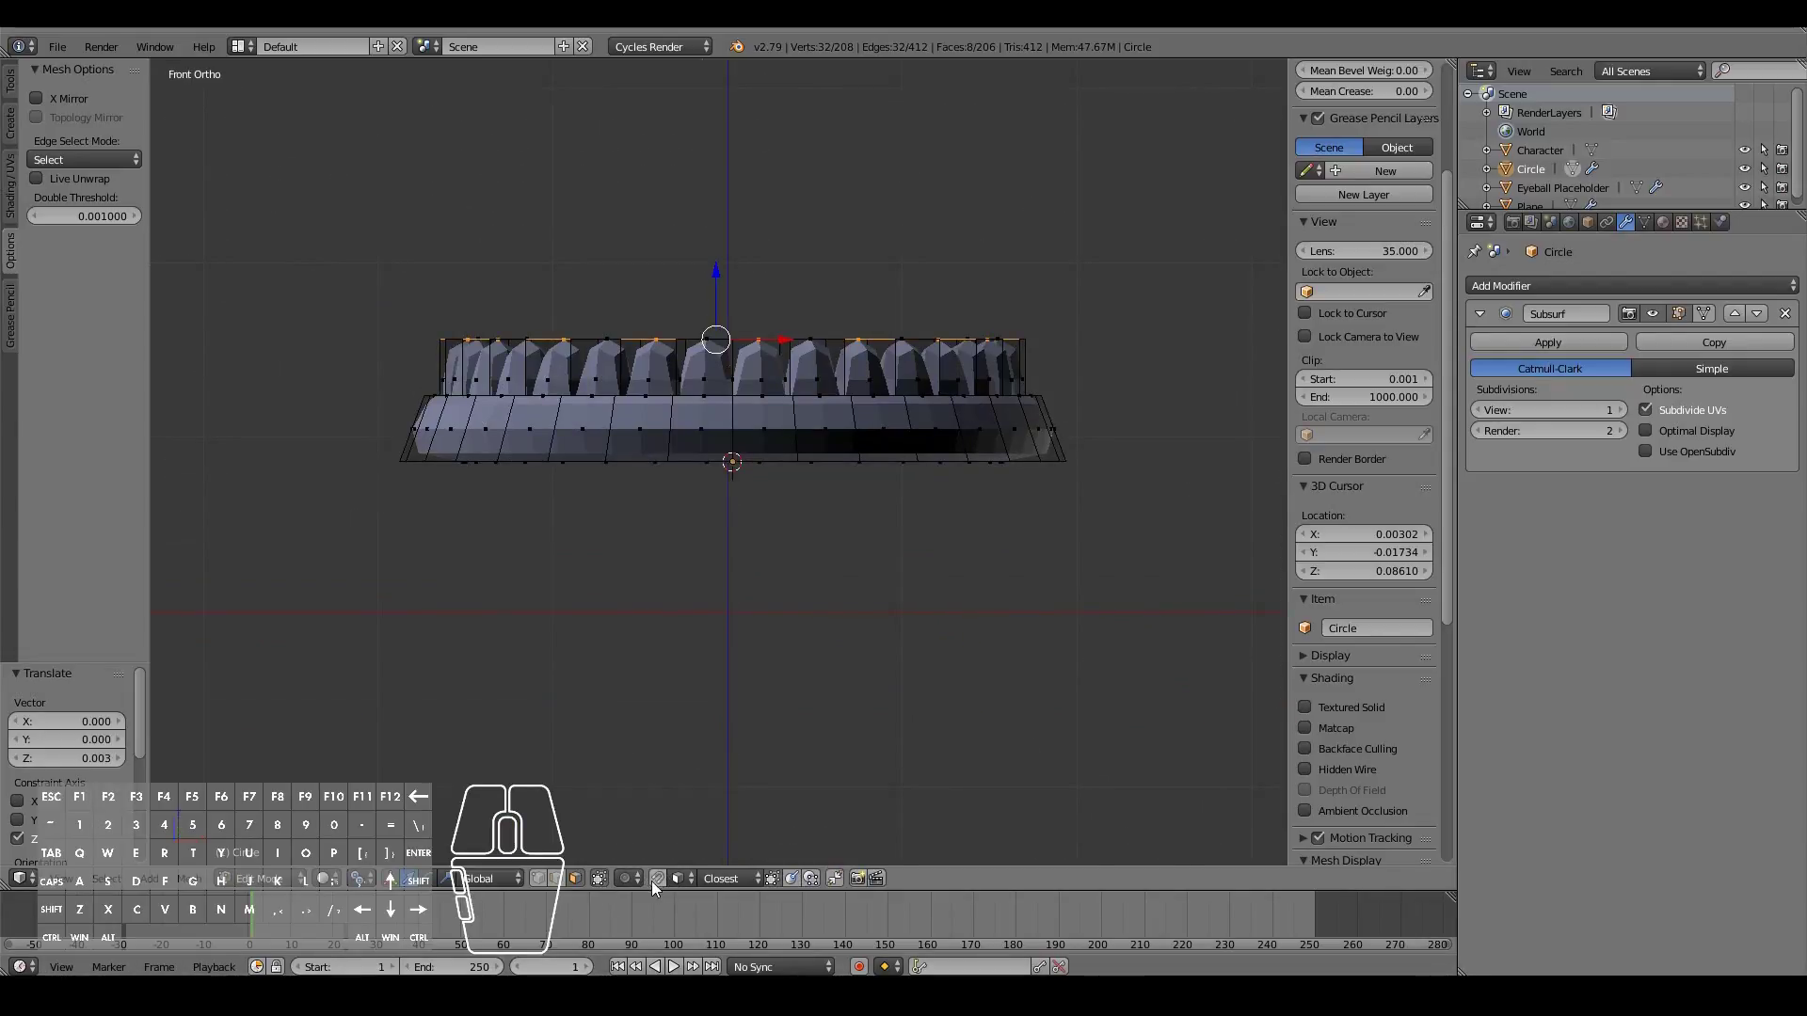
{"action": "key", "text": "a"}
{"action": "key", "text": "a"}
{"action": "key", "text": "a"}
{"action": "key", "text": "b"}
{"action": "right_click", "coordinate": [568, 706]}
{"action": "key", "text": "a"}
{"action": "key", "text": "a"}
{"action": "key", "text": "b"}
{"action": "left_click_drag", "start_coordinate": [323, 223], "coordinate": [704, 563]}
{"action": "key", "text": "x"}
{"action": "left_click", "coordinate": [704, 564]}
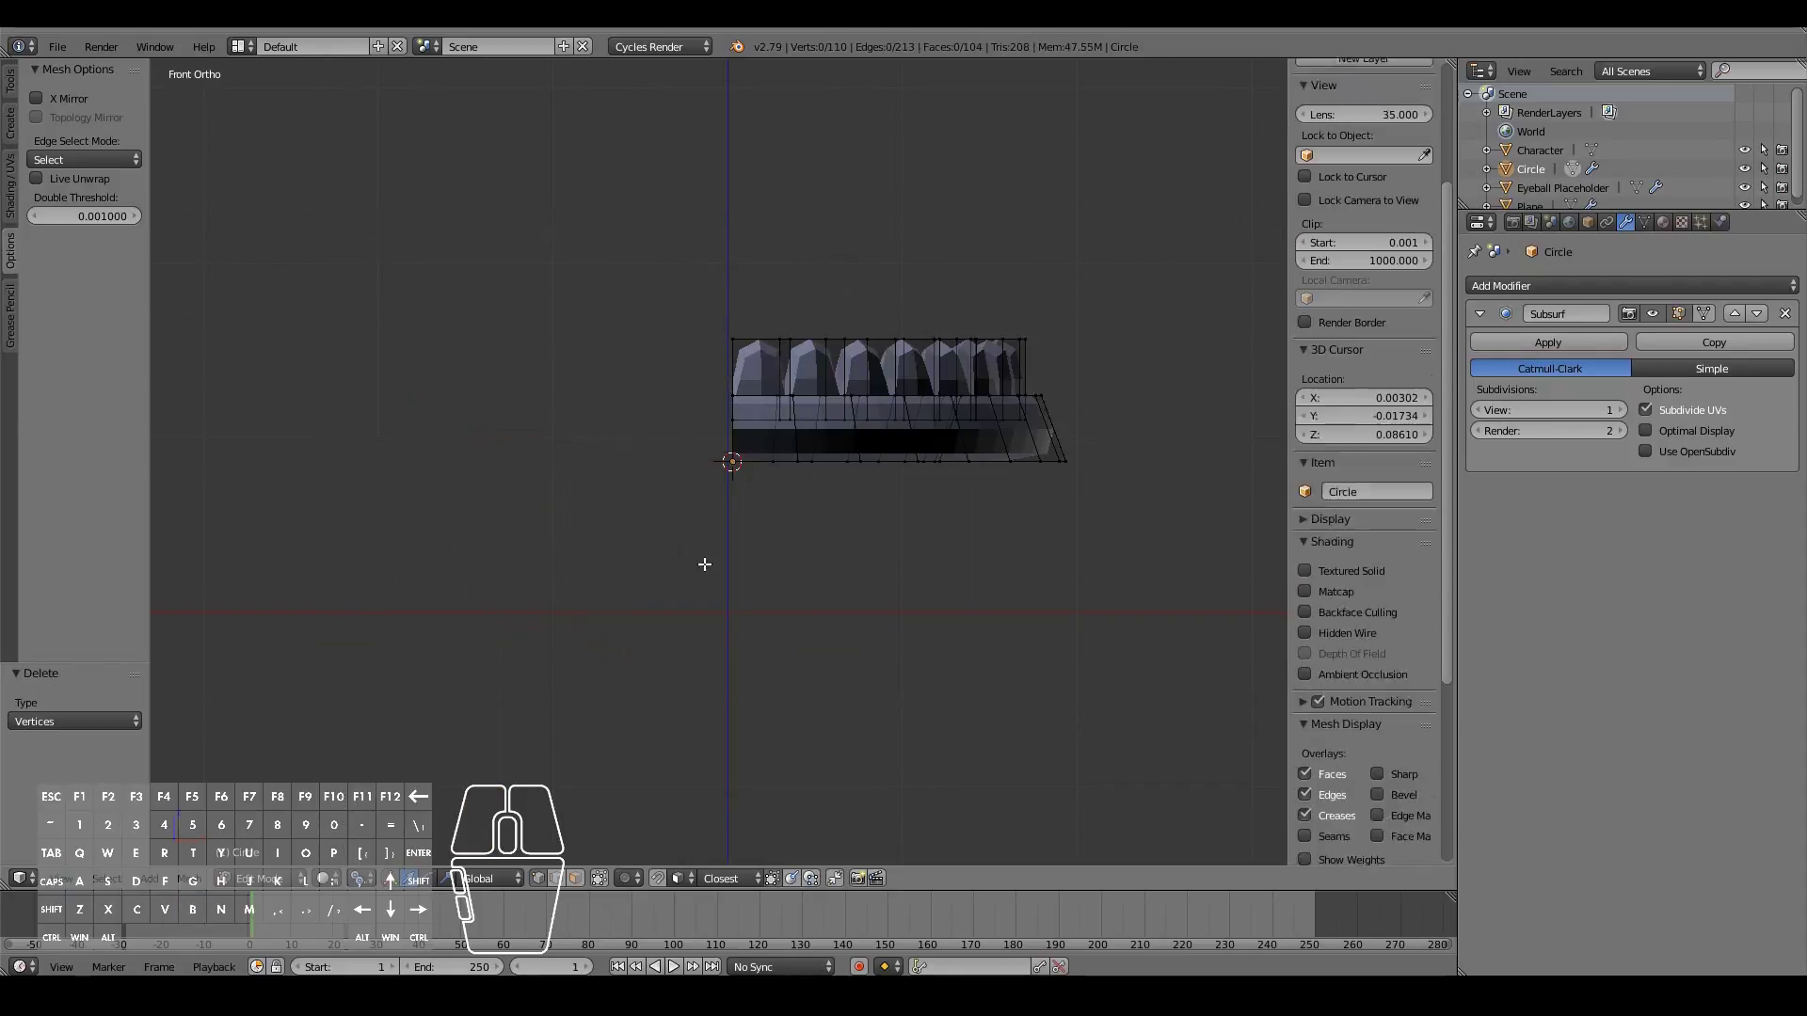
Step: Add a Mirror modifier across the X axis to rebuild the deleted half of the toothed ring
{"action": "left_click", "coordinate": [1663, 285]}
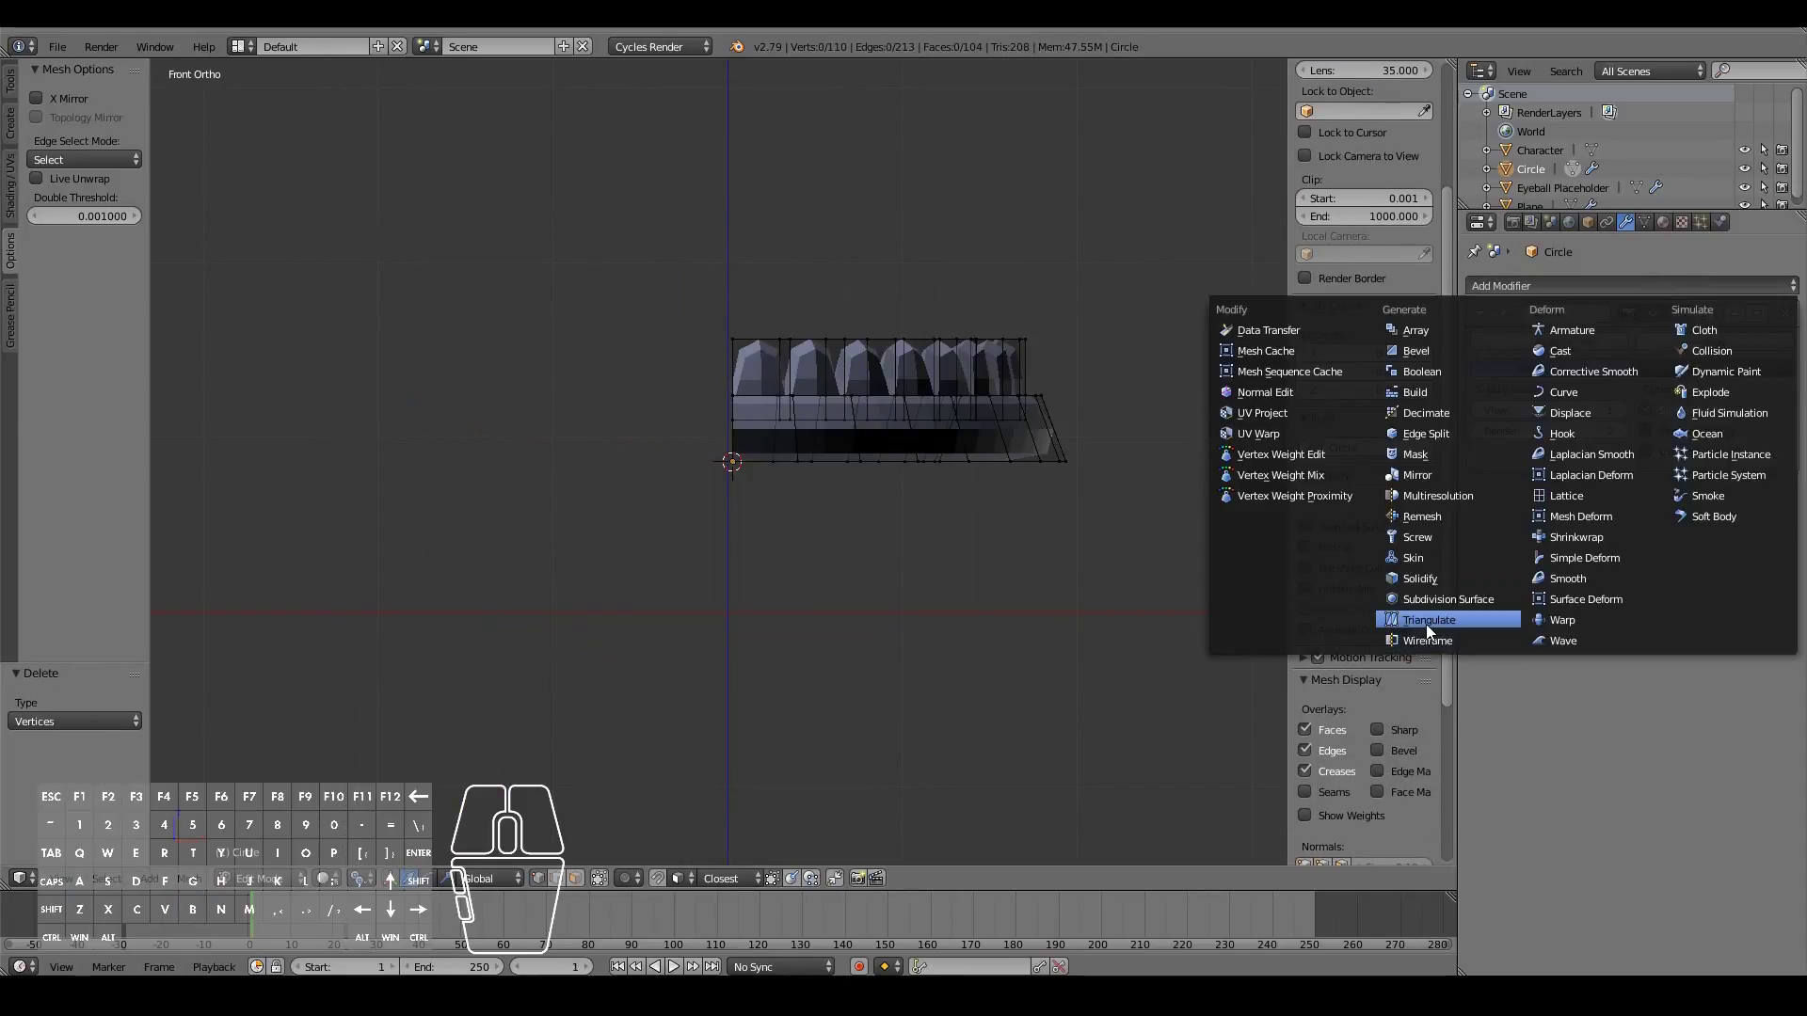
{"action": "left_click", "coordinate": [1434, 477]}
{"action": "middle_click_drag", "start_coordinate": [839, 468], "coordinate": [846, 493]}
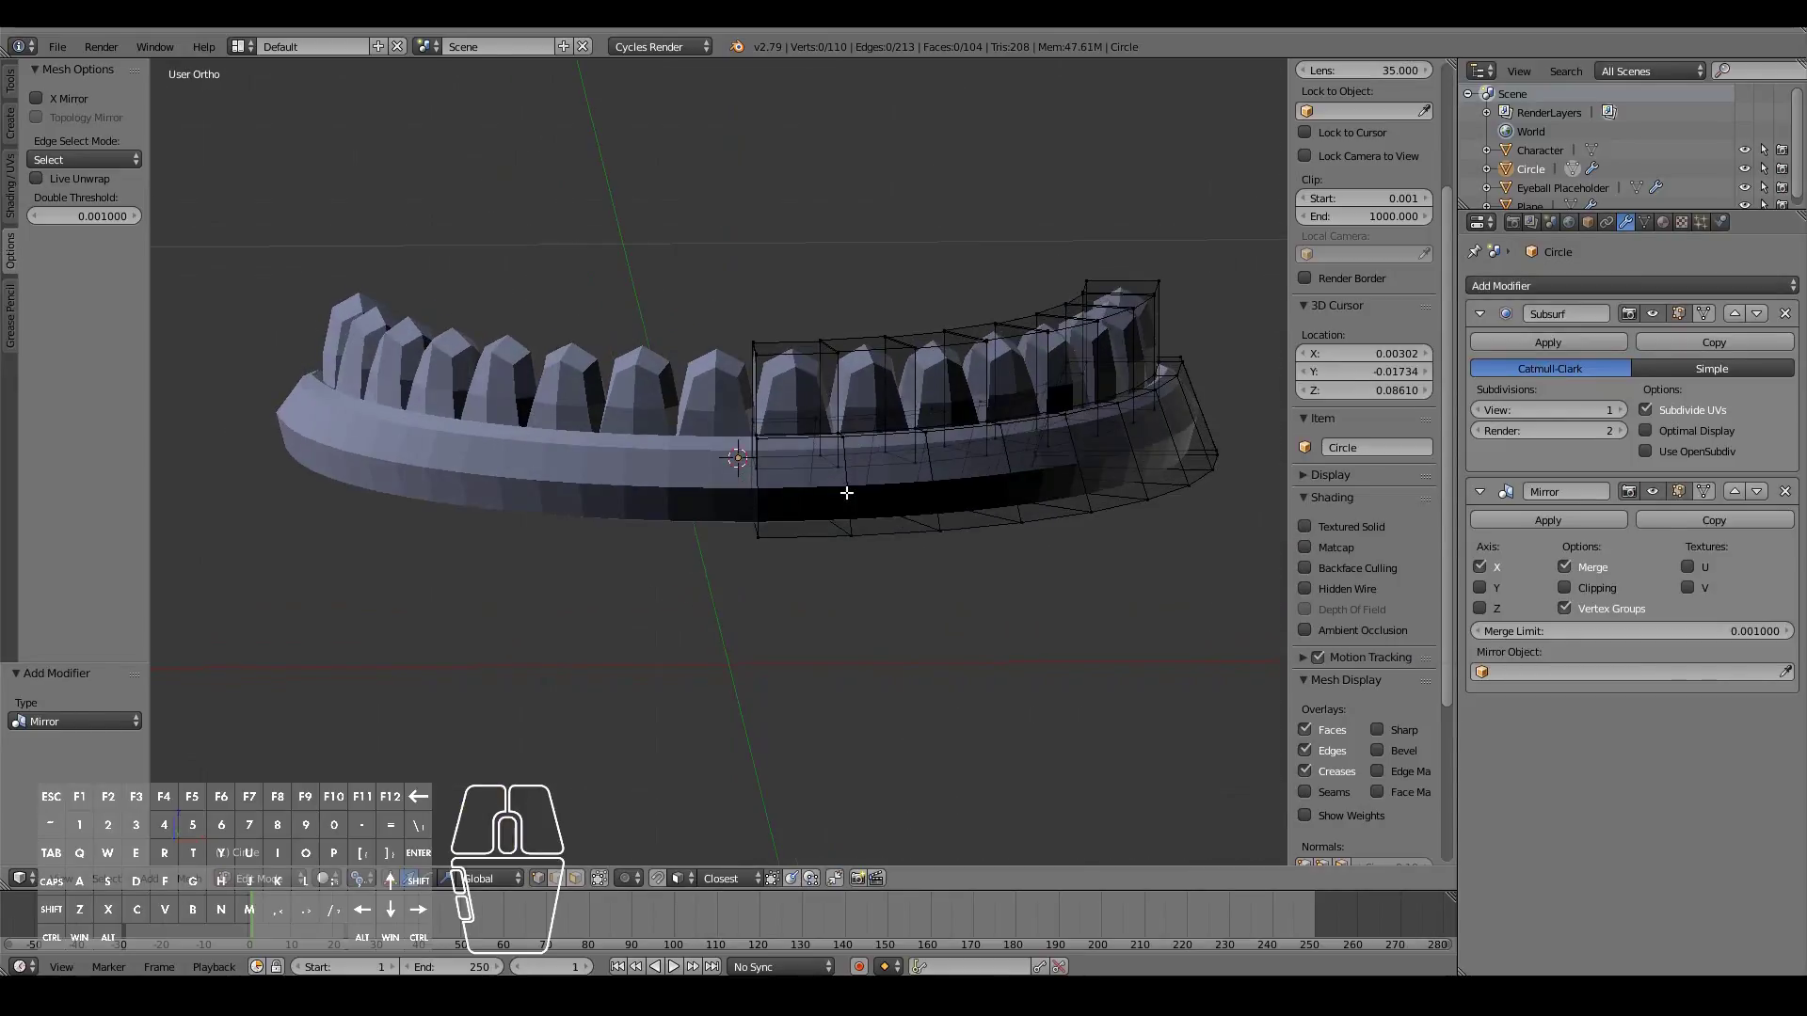
Step: Select the four top vertices of the front tooth beside the mirror plane and raise them about 0.006 along Z
{"action": "right_click", "coordinate": [754, 345]}
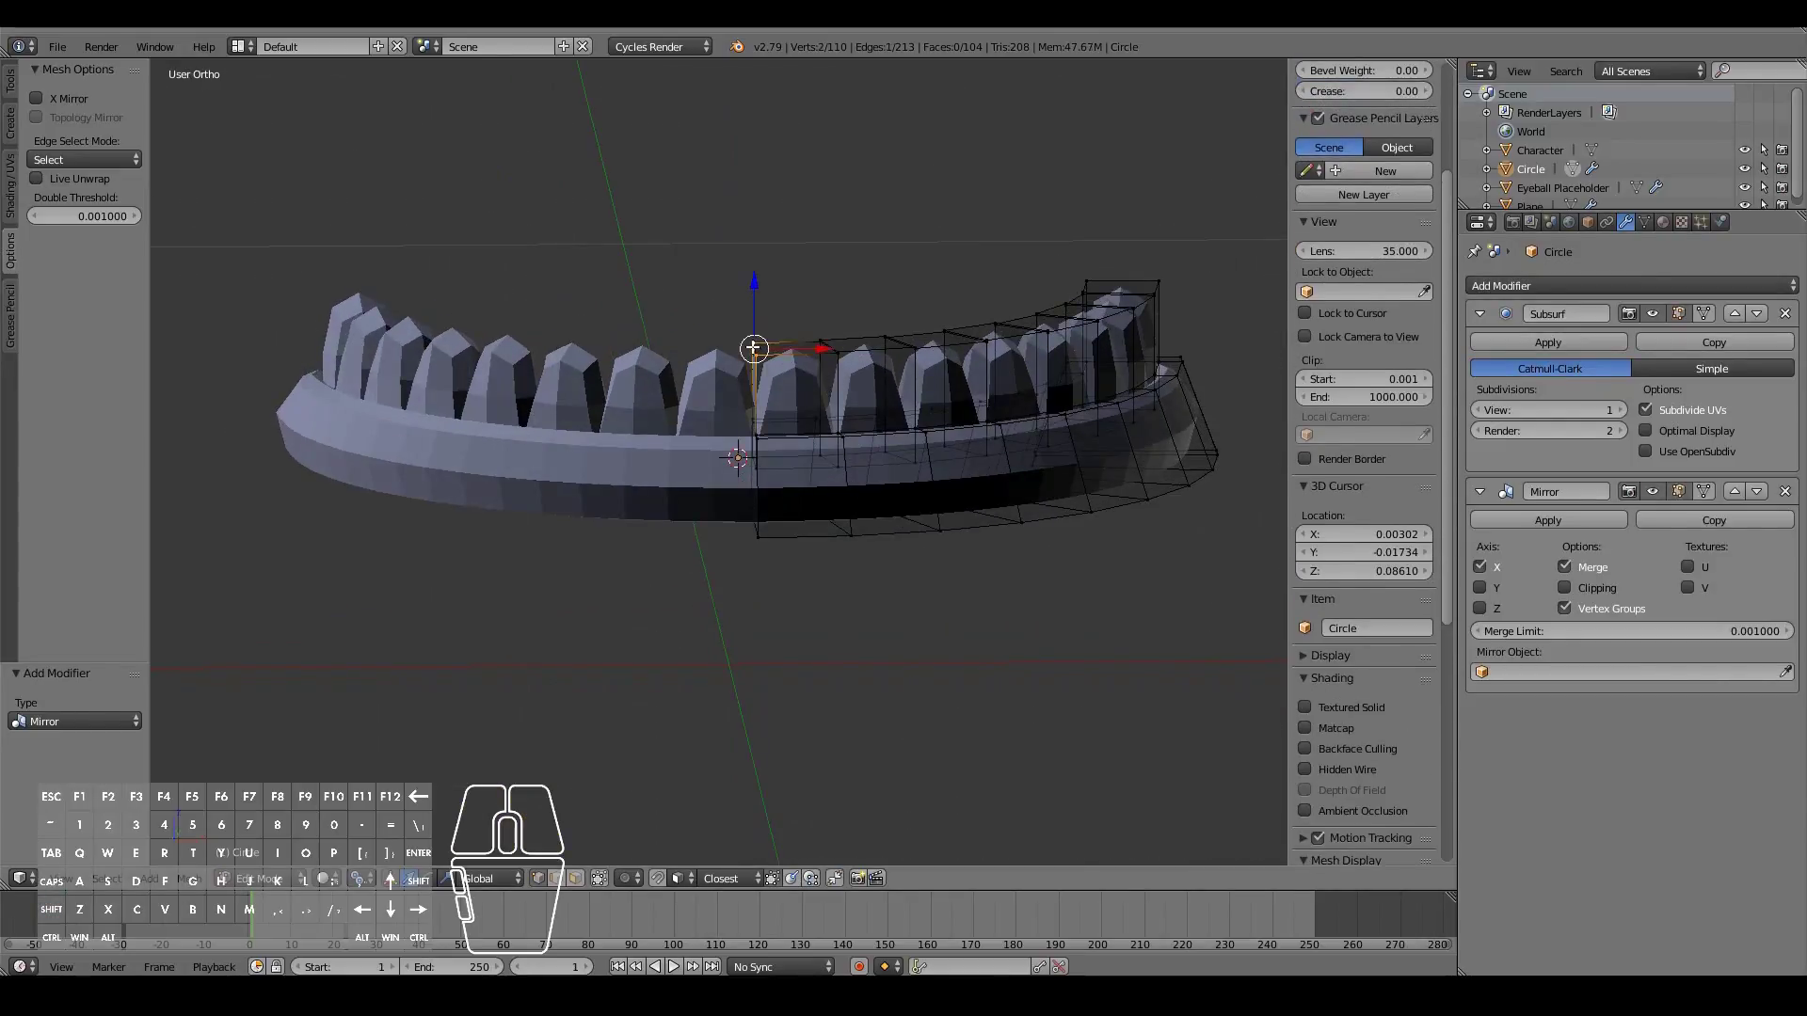
{"action": "key", "text": "KP_Decimal"}
{"action": "scroll", "coordinate": [753, 348], "scroll_direction": "down", "scroll_amount": 4}
{"action": "right_click", "coordinate": [1012, 487], "text": "shift"}
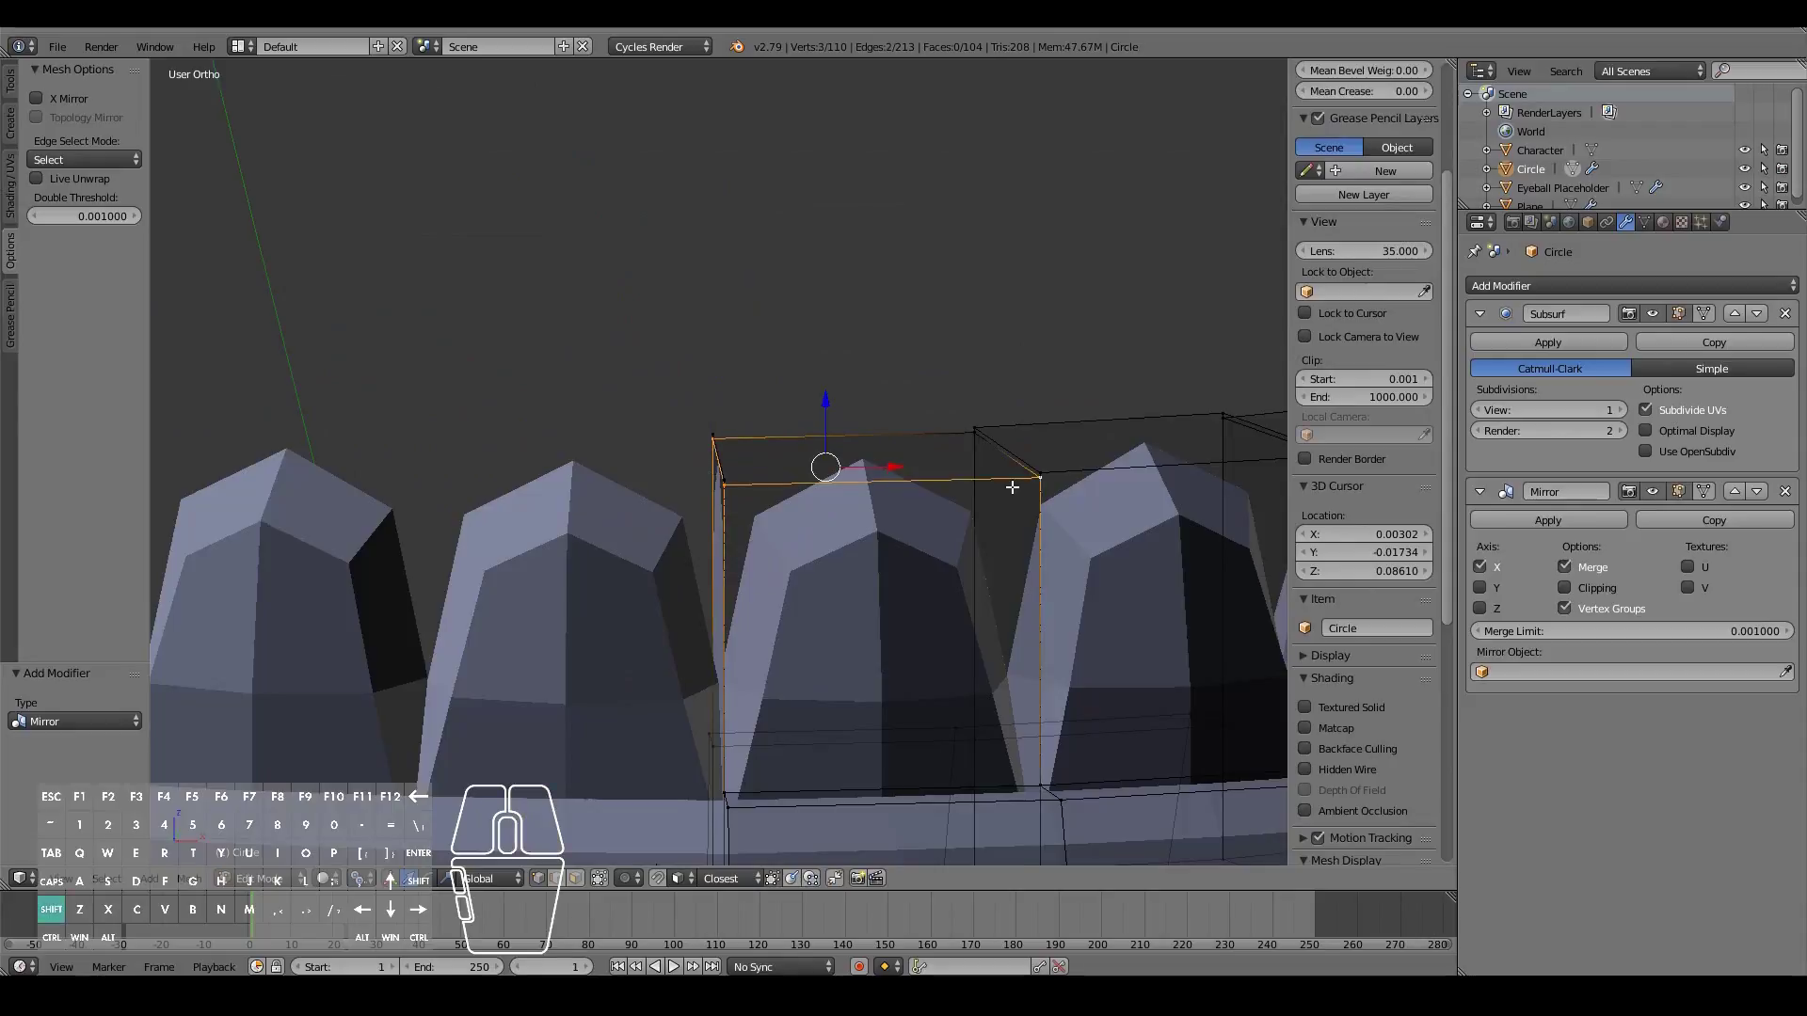
{"action": "right_click", "coordinate": [982, 439], "text": "shift"}
{"action": "key", "text": "g"}
{"action": "key", "text": "z"}
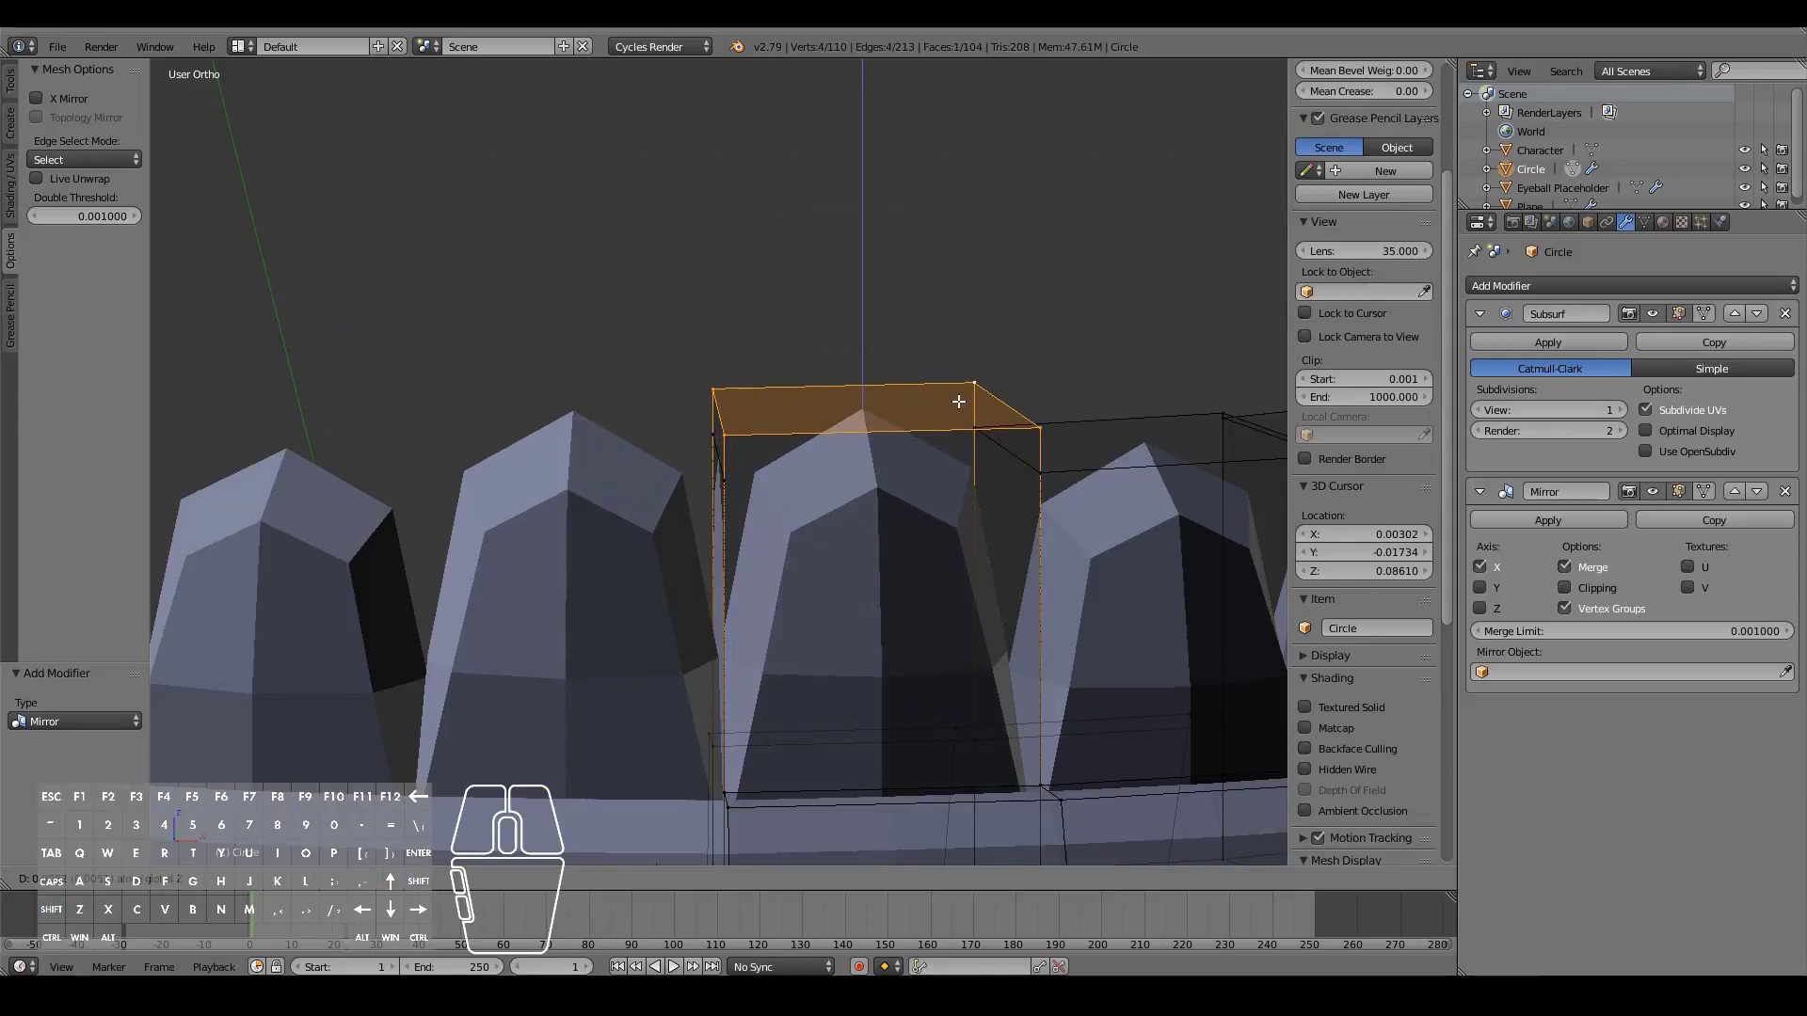
{"action": "left_click", "coordinate": [959, 401]}
Step: Scale the front tooth's top face by about 1.315 along X and about 0.399 along Y
{"action": "key", "text": "s"}
{"action": "key", "text": "x"}
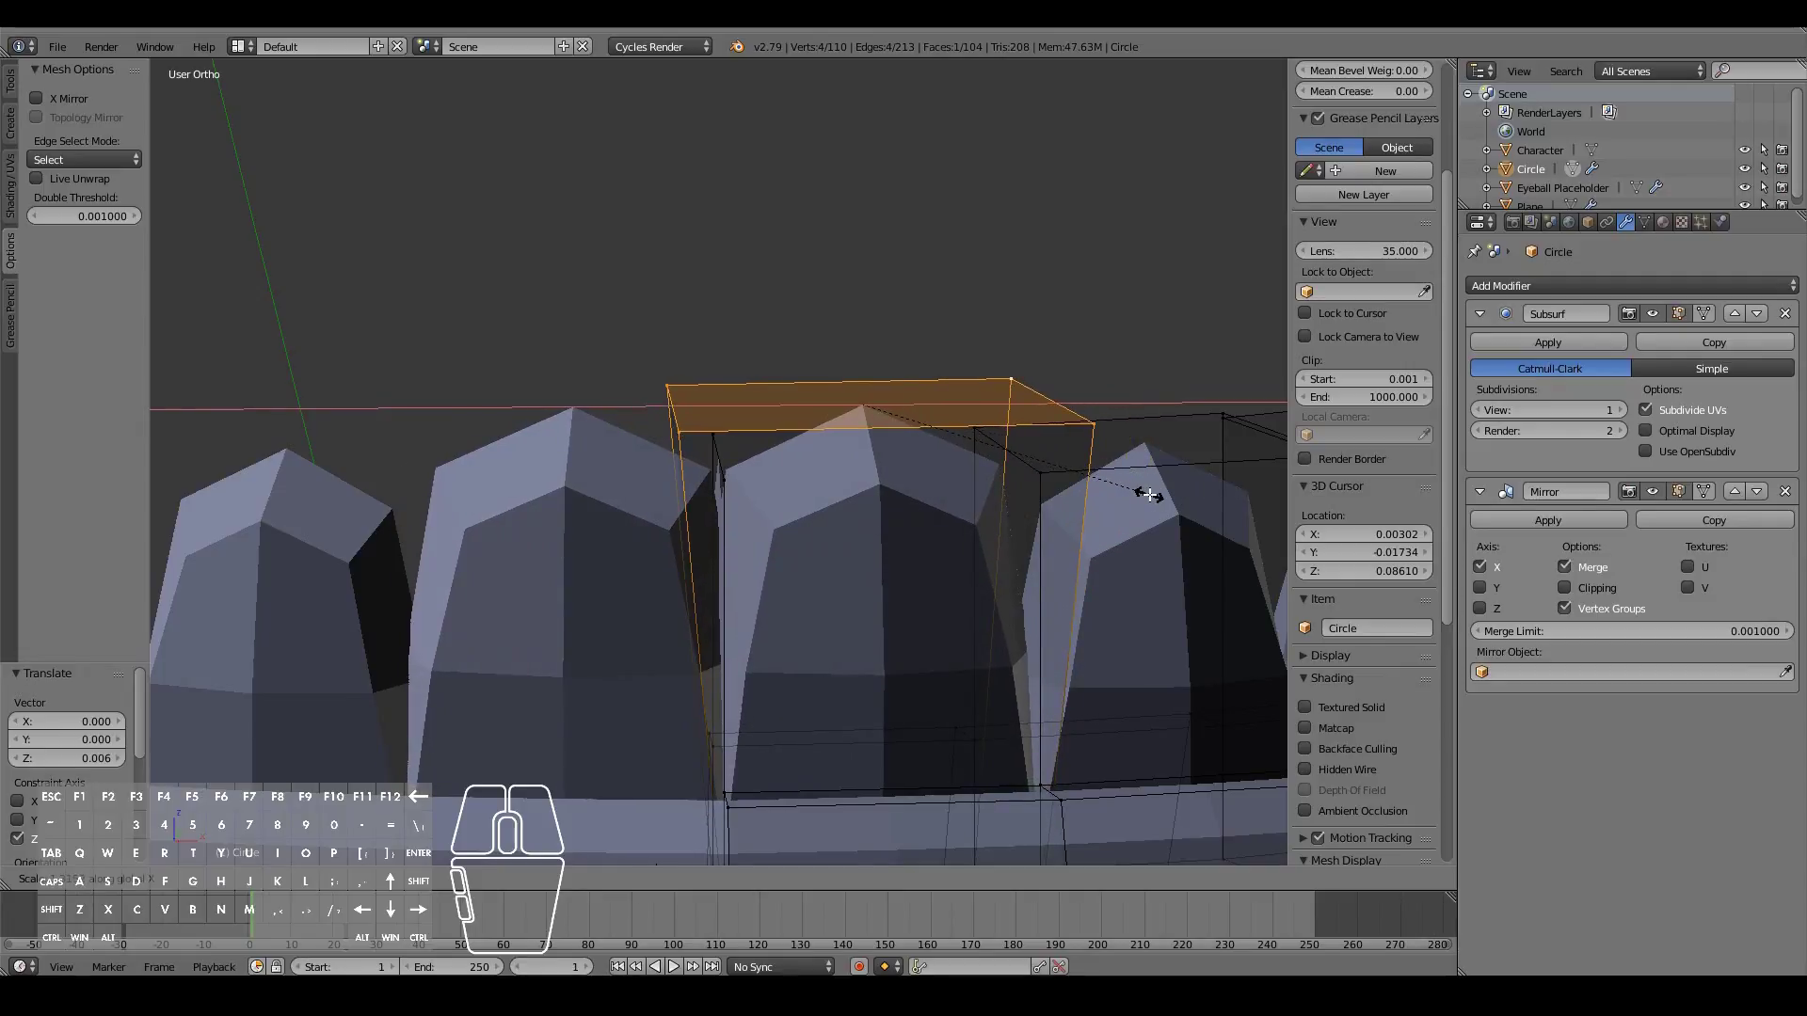
{"action": "left_click", "coordinate": [1132, 496]}
{"action": "middle_click_drag", "start_coordinate": [948, 500], "coordinate": [892, 553]}
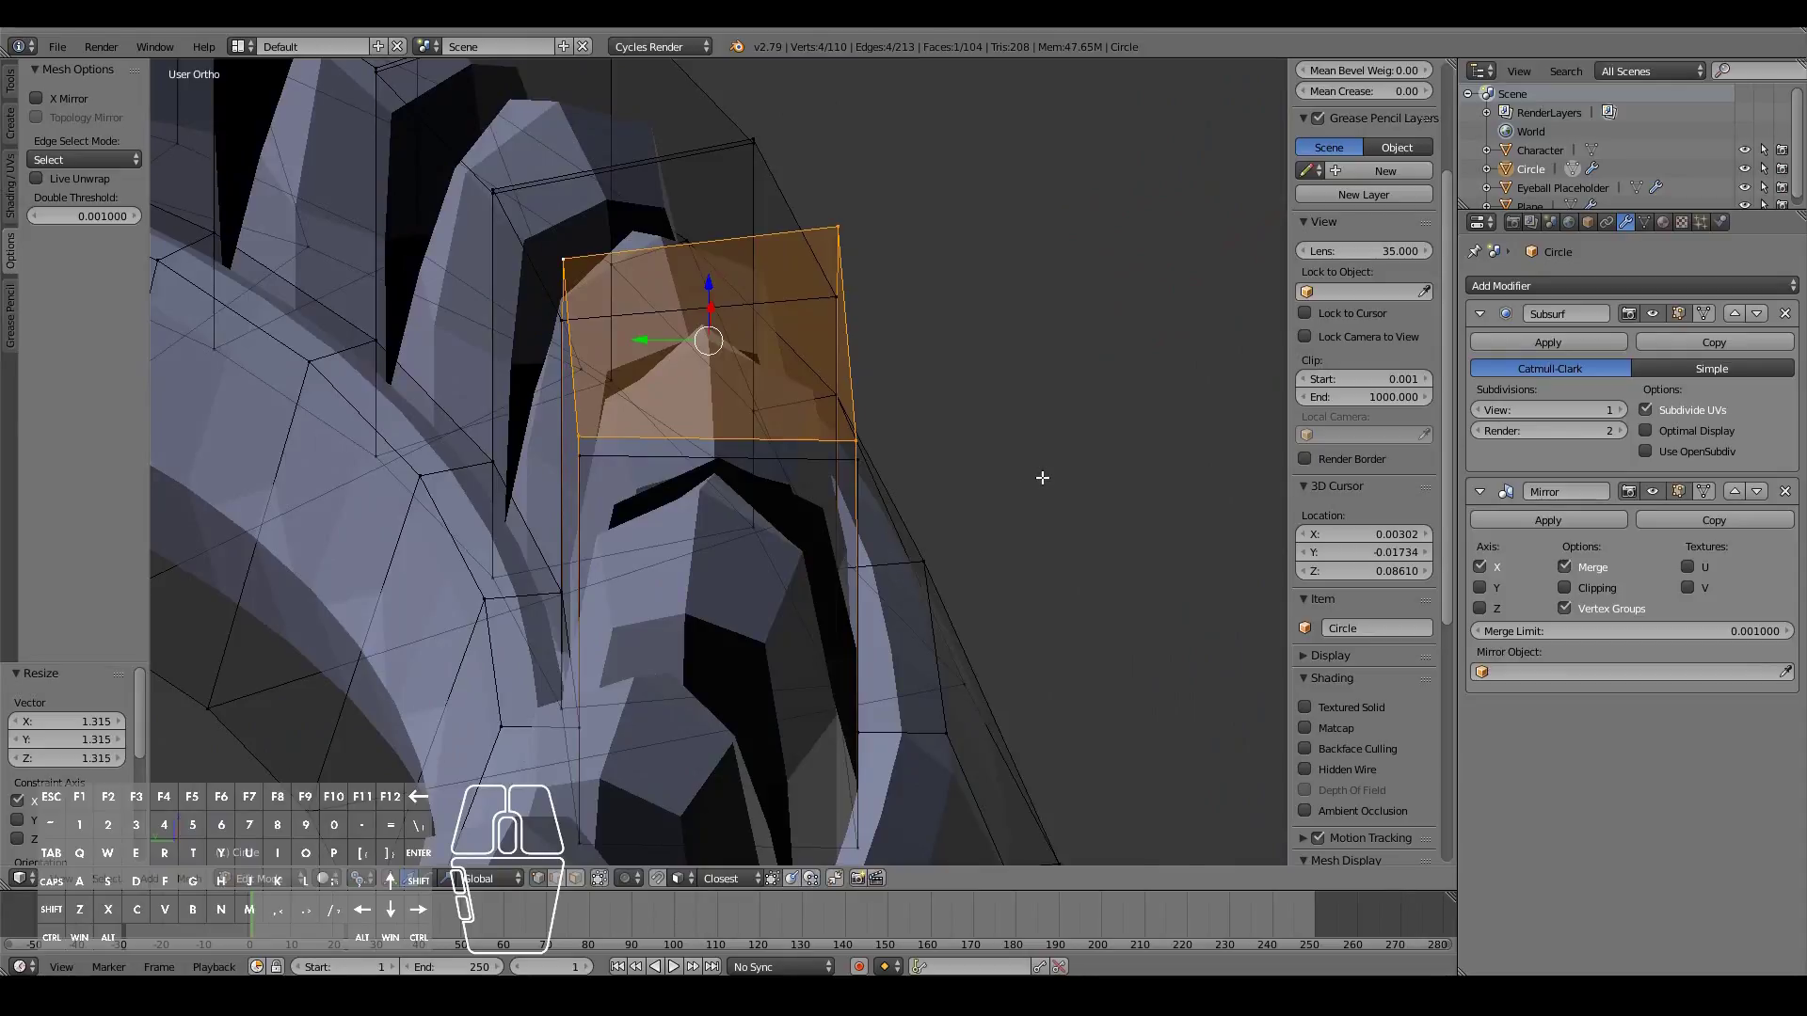
{"action": "key", "text": "s"}
{"action": "key", "text": "y"}
{"action": "left_click", "coordinate": [781, 464]}
{"action": "middle_click_drag", "start_coordinate": [781, 464], "coordinate": [919, 366]}
Step: Rotate the front tooth's narrowed top face about the X axis
{"action": "key", "text": "r"}
{"action": "key", "text": "x"}
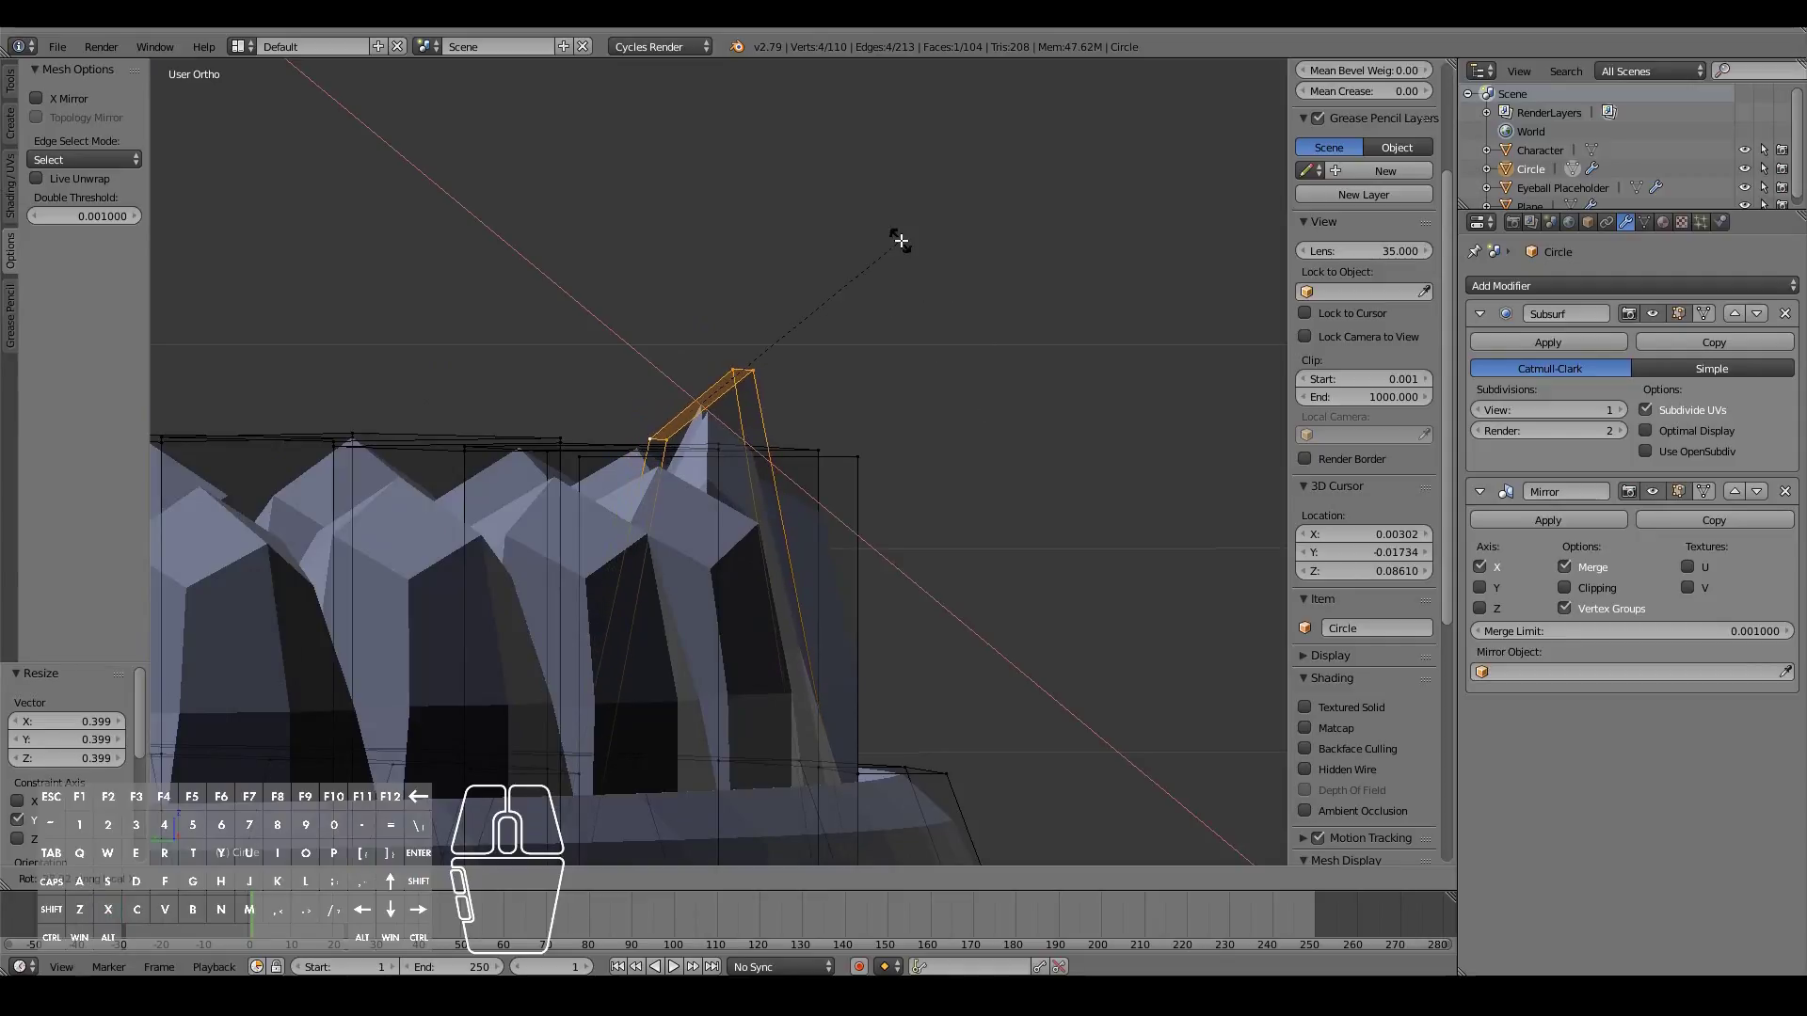
{"action": "left_click", "coordinate": [988, 358]}
{"action": "middle_click_drag", "start_coordinate": [1008, 440], "coordinate": [949, 544]}
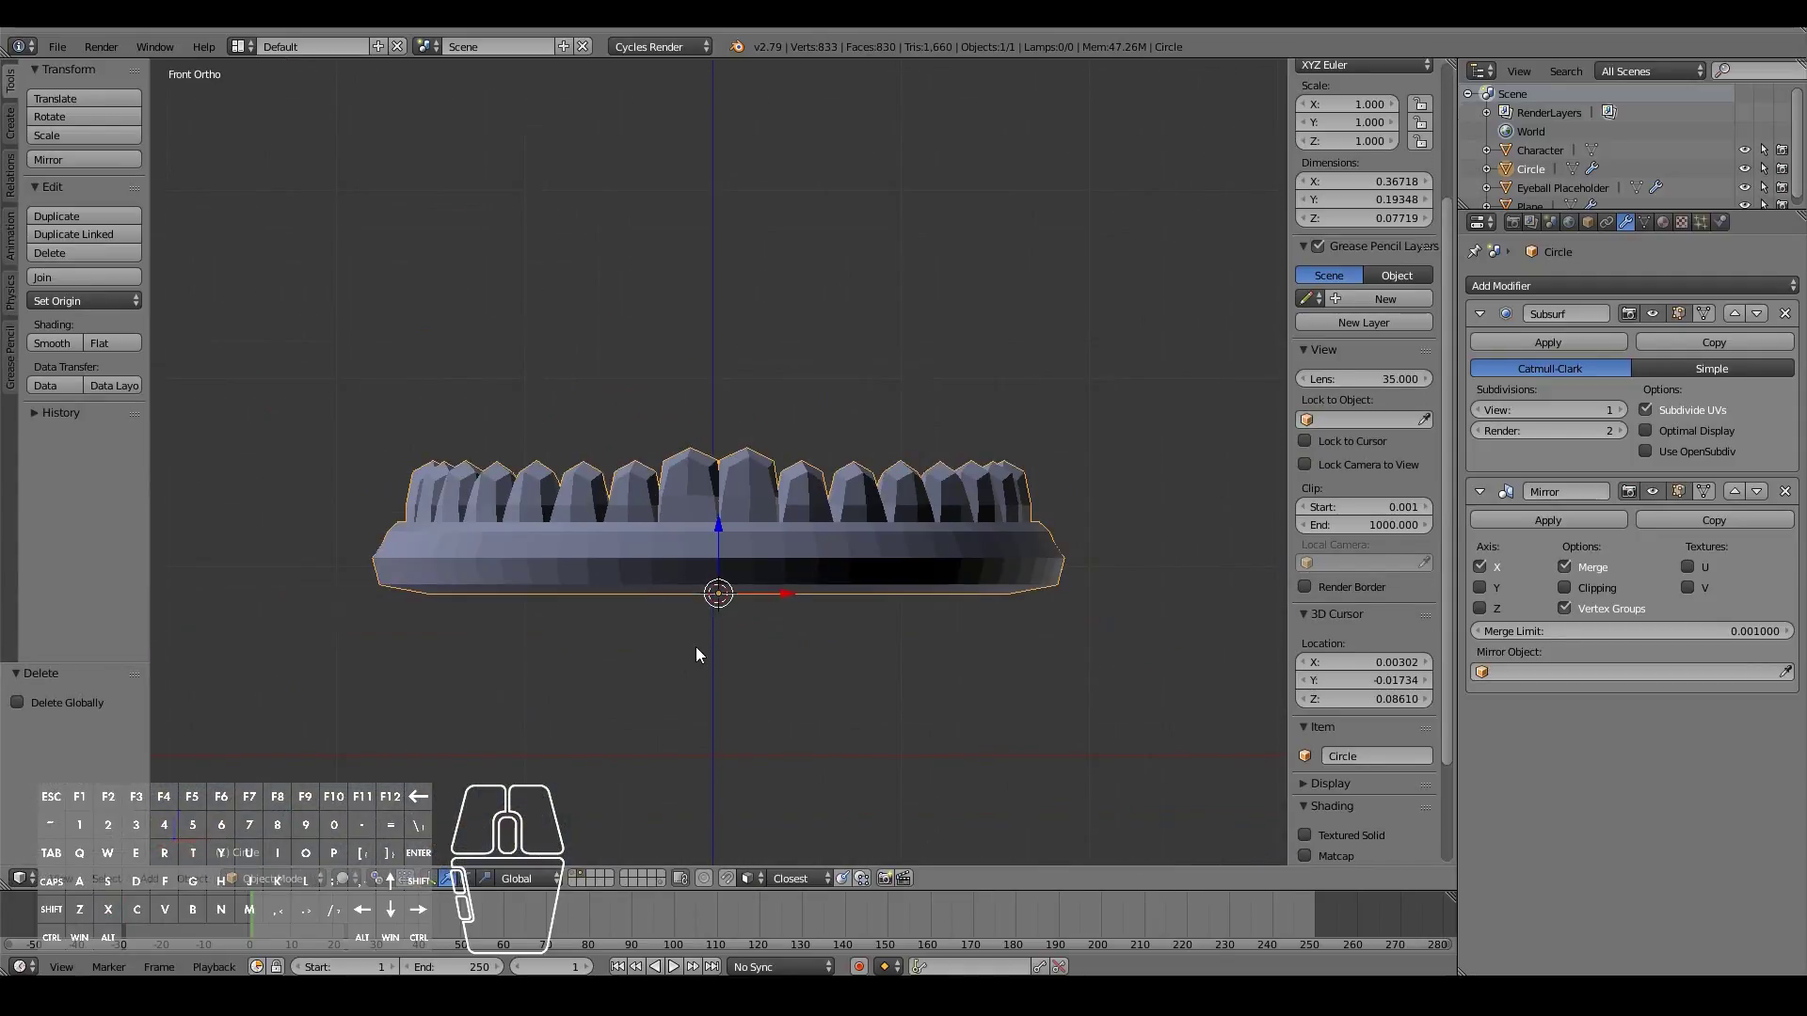
Step: Duplicate the finished tooth row in the front view and place the copy above the original
{"action": "middle_click_drag", "start_coordinate": [696, 646], "coordinate": [703, 678]}
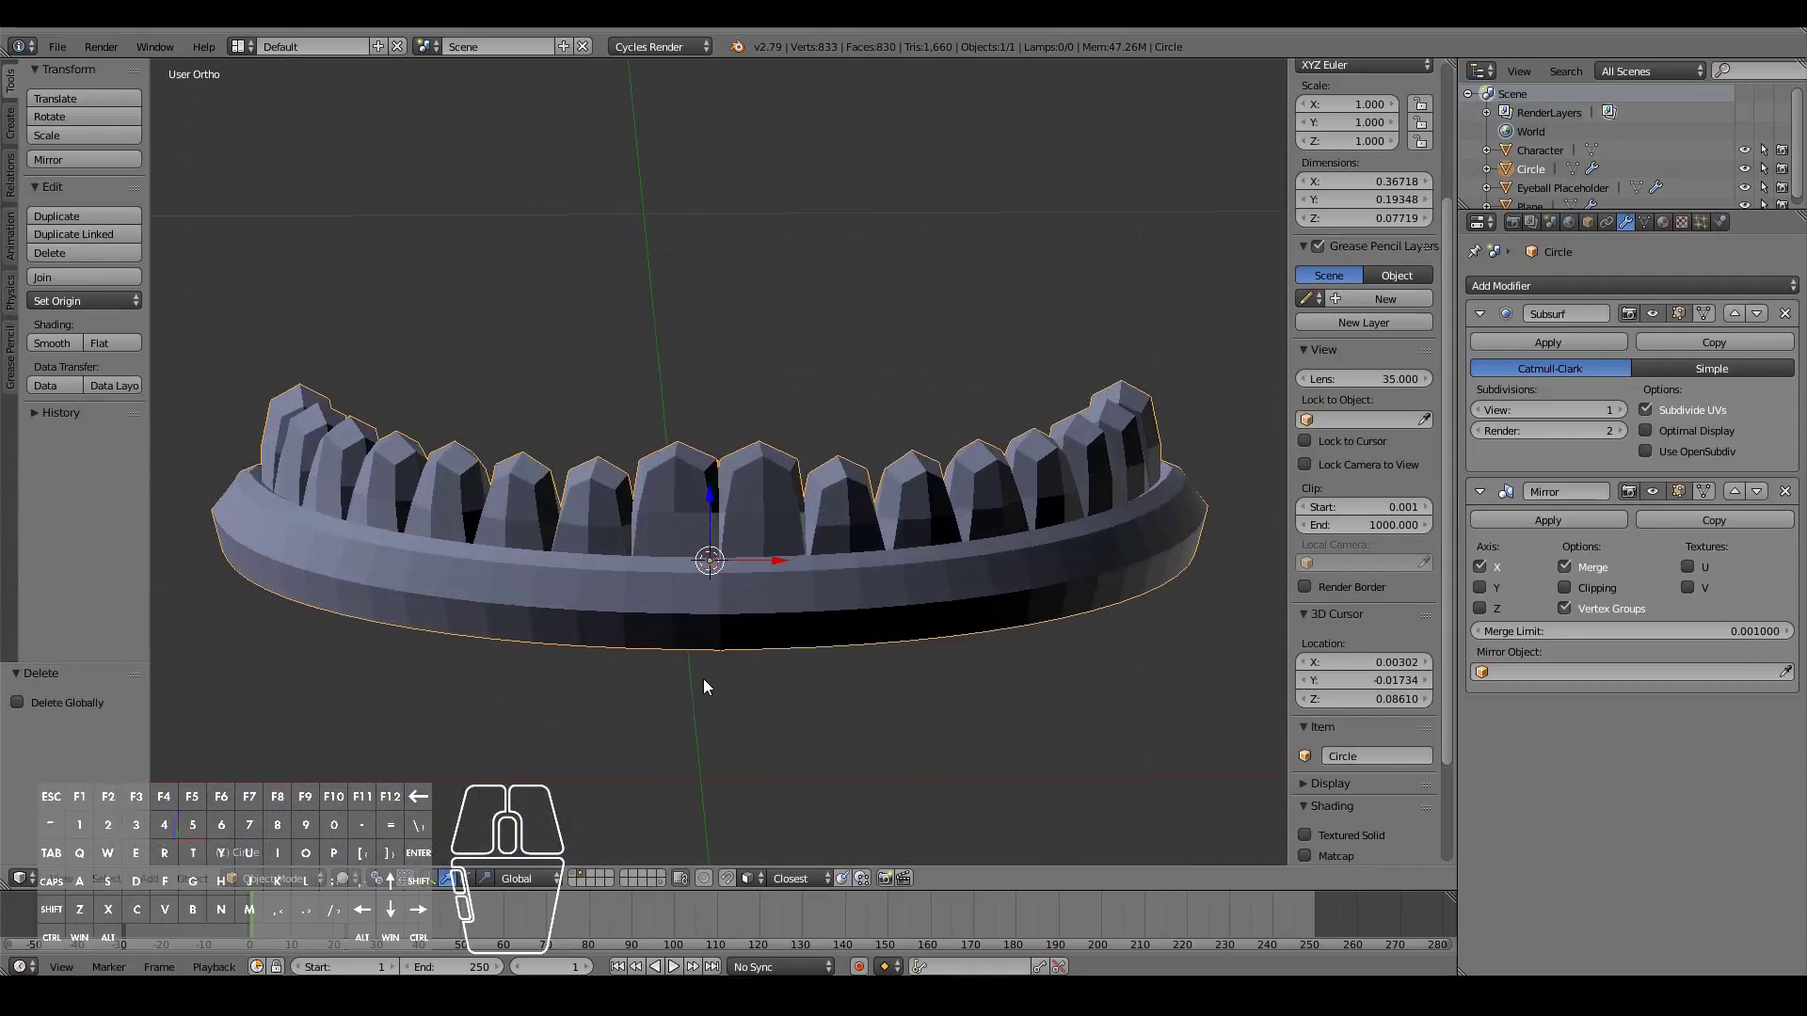
{"action": "key", "text": "KP_1"}
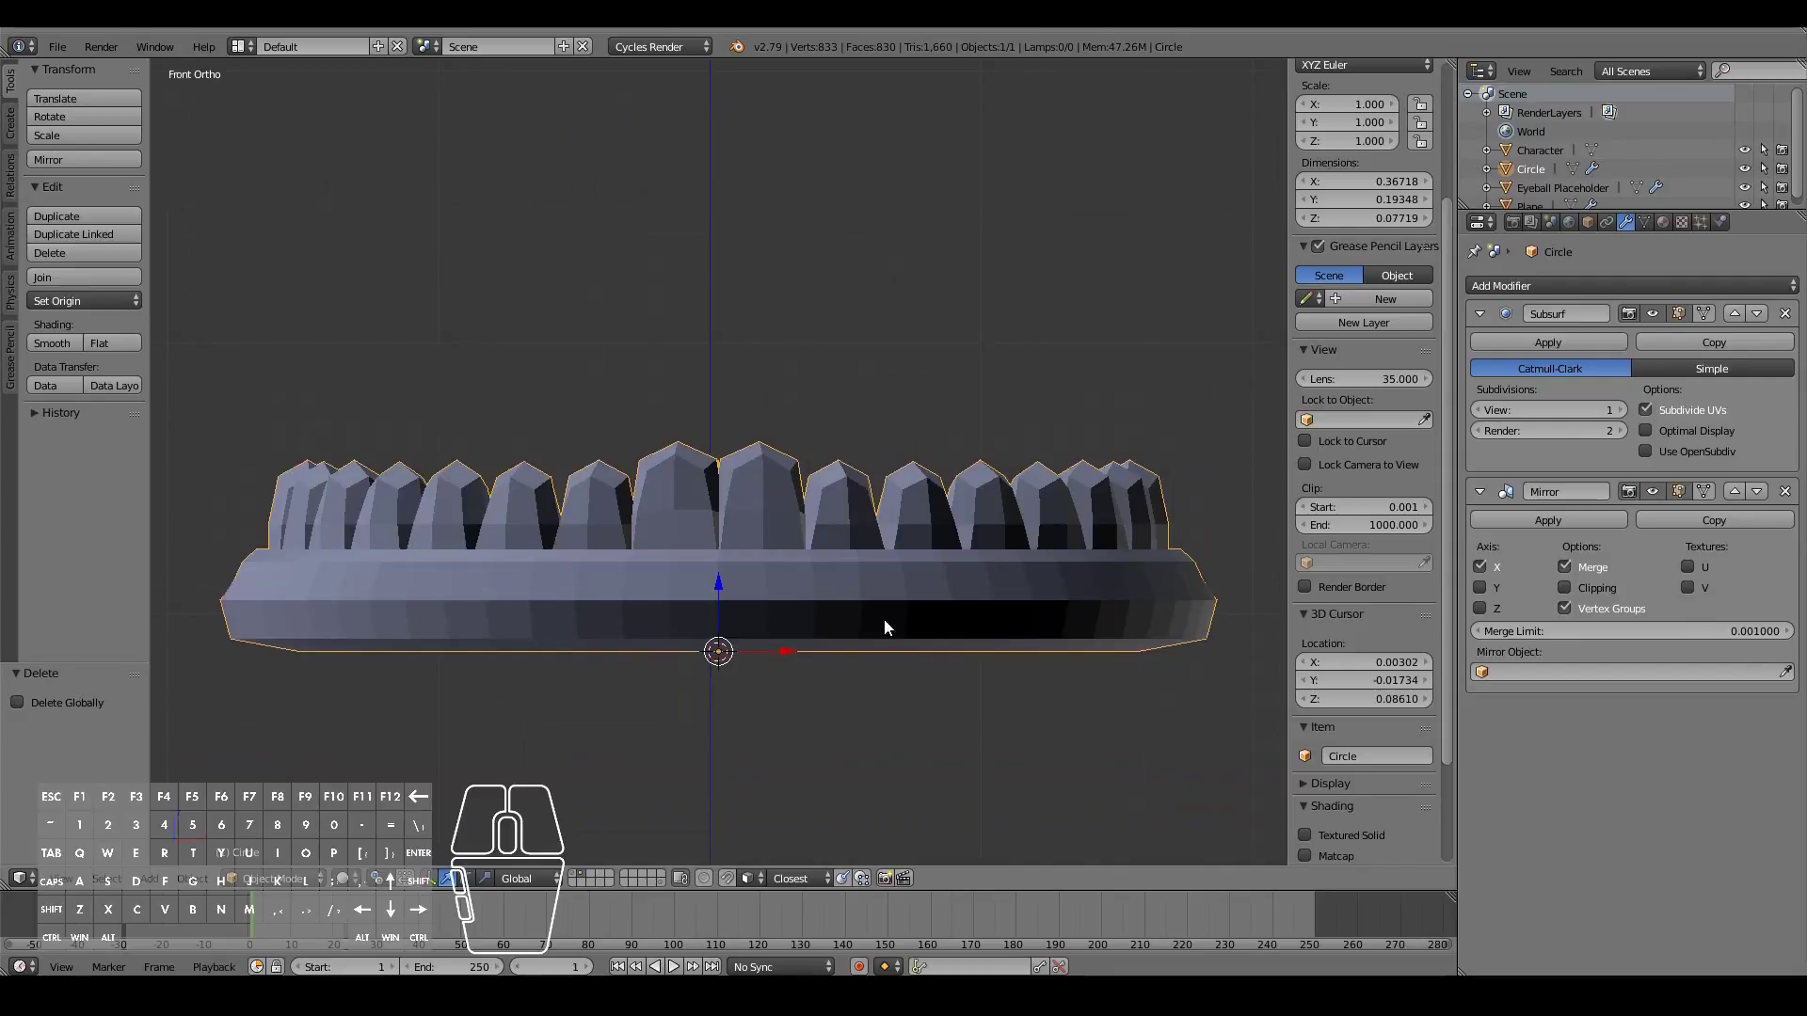
{"action": "key", "text": "shift+d"}
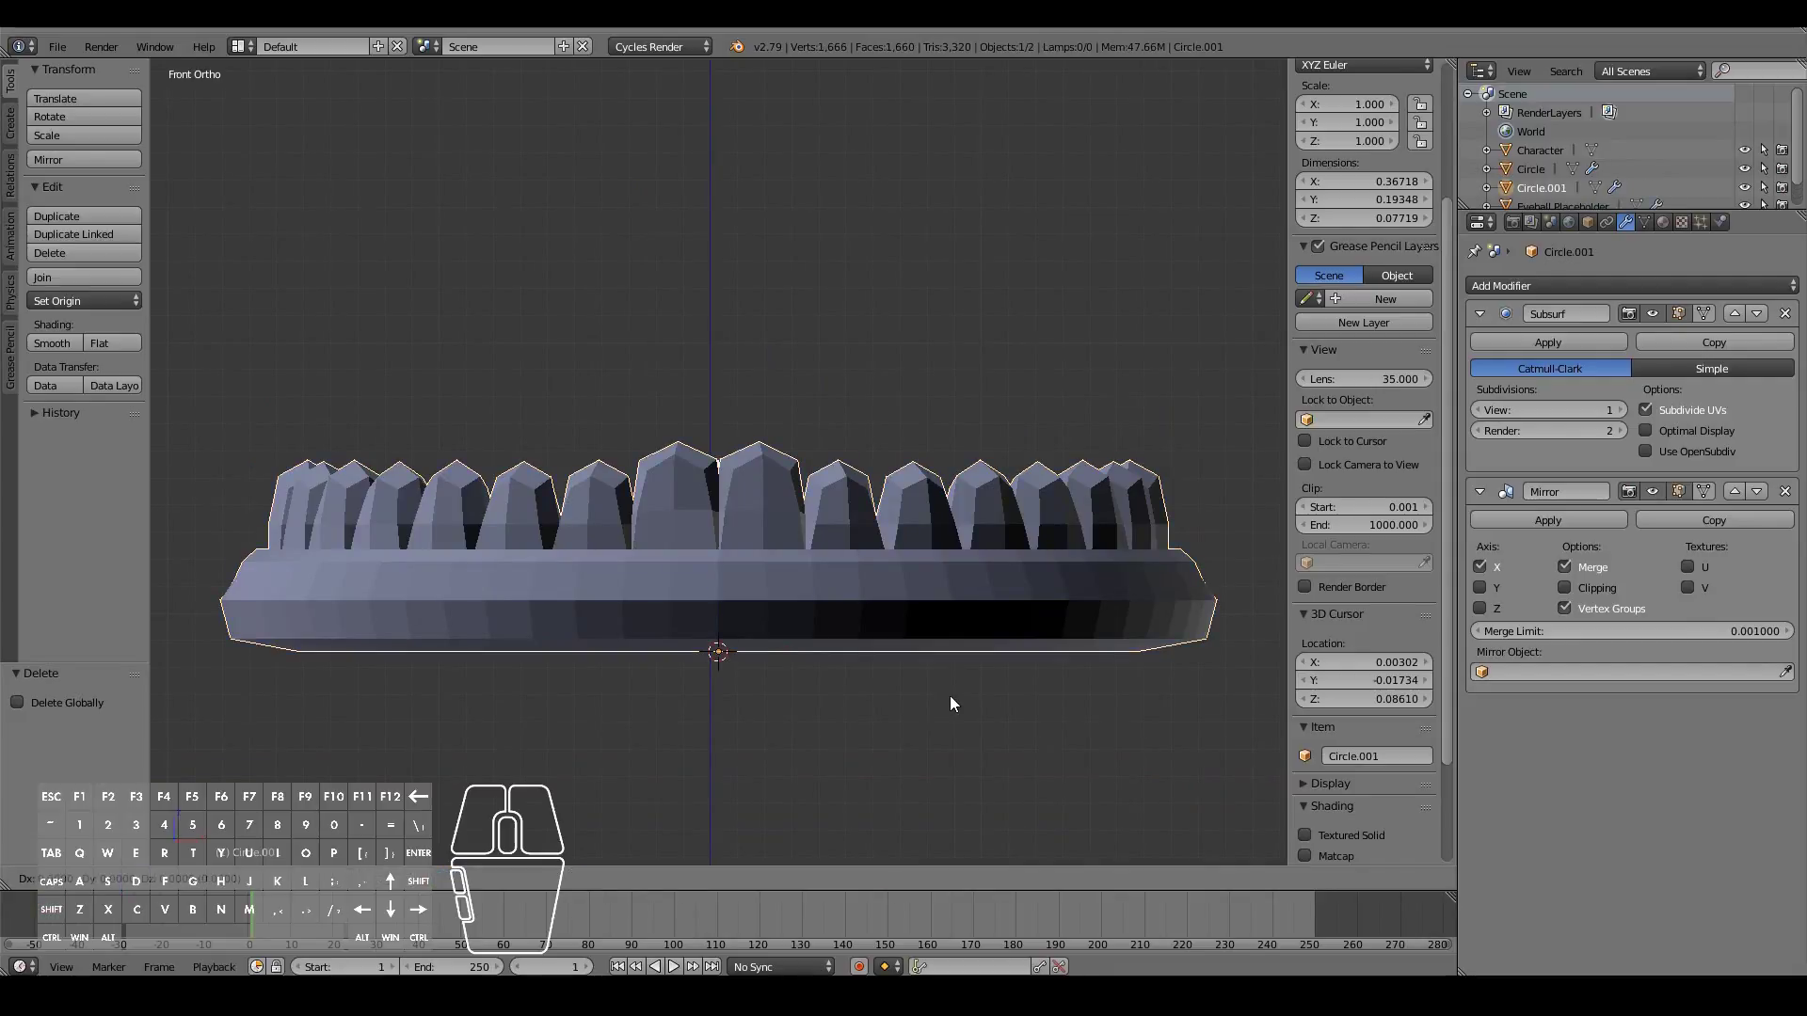
{"action": "left_click", "coordinate": [976, 411]}
{"action": "scroll", "coordinate": [379, 476], "scroll_direction": "down", "scroll_amount": 3}
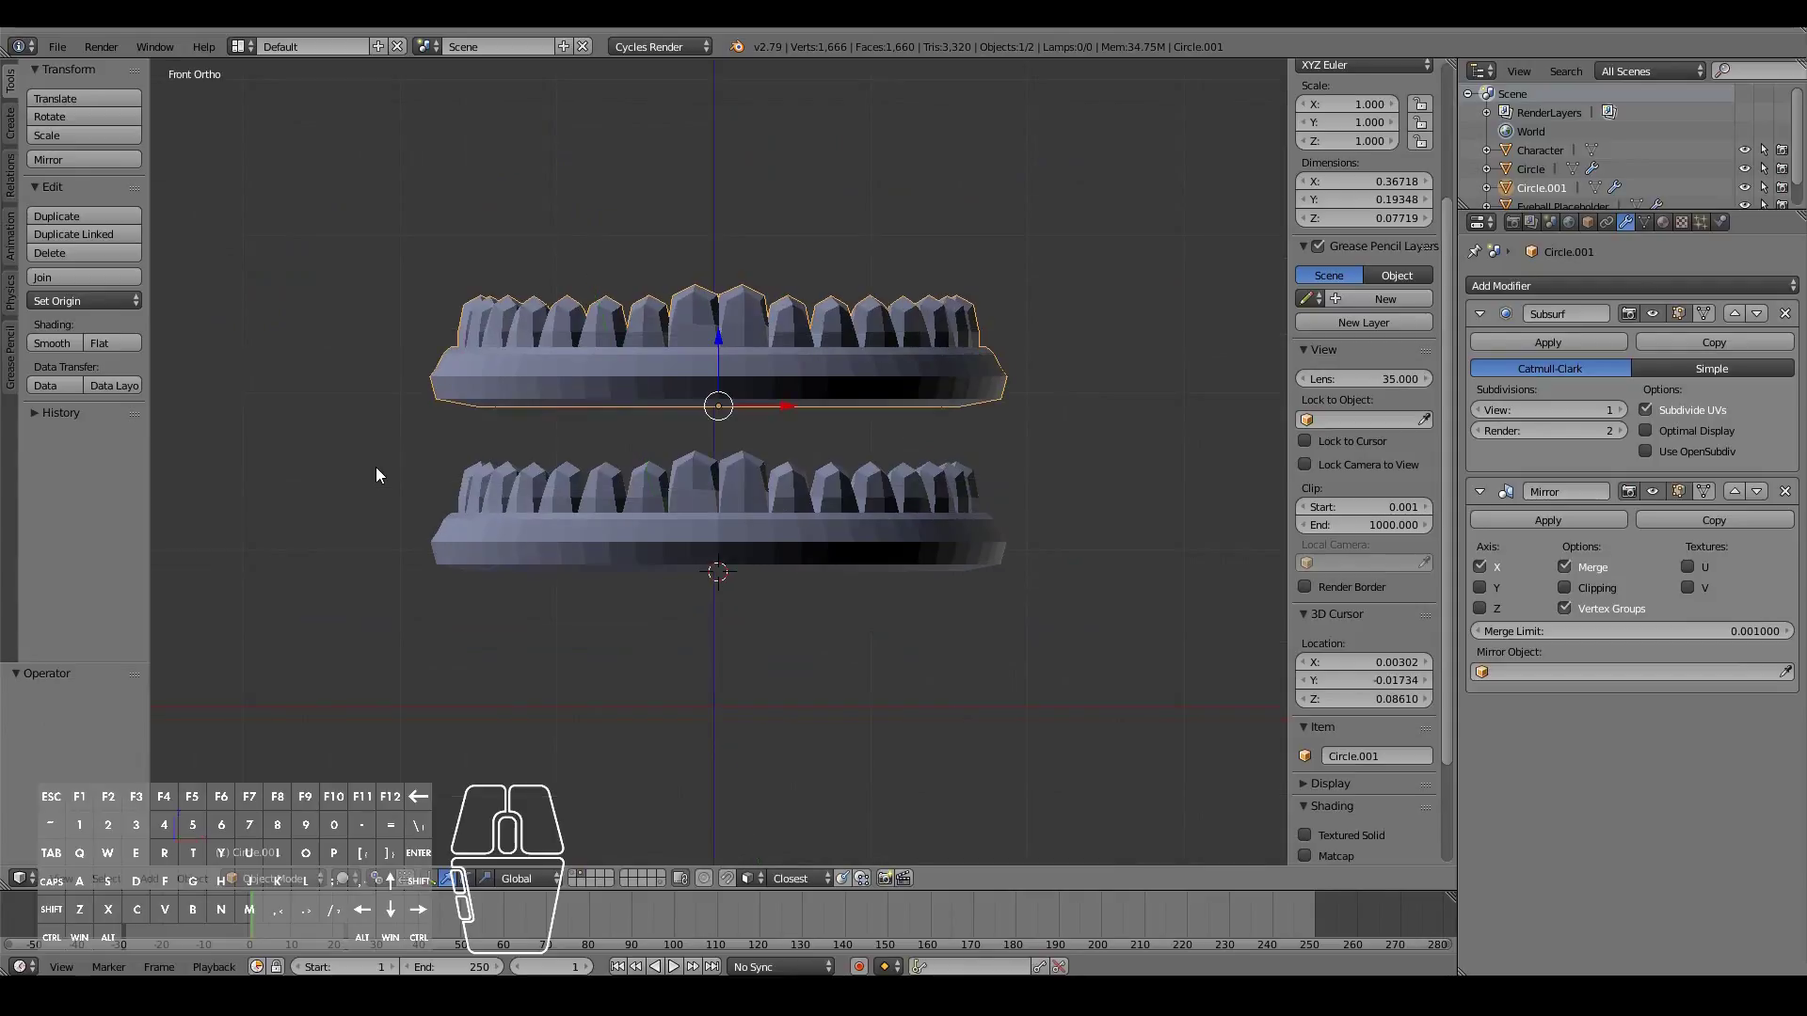
Step: Rotate the duplicated tooth row 180° about Y and raise it along Z to face the lower row
{"action": "key", "text": "r"}
{"action": "type", "text": "y180"}
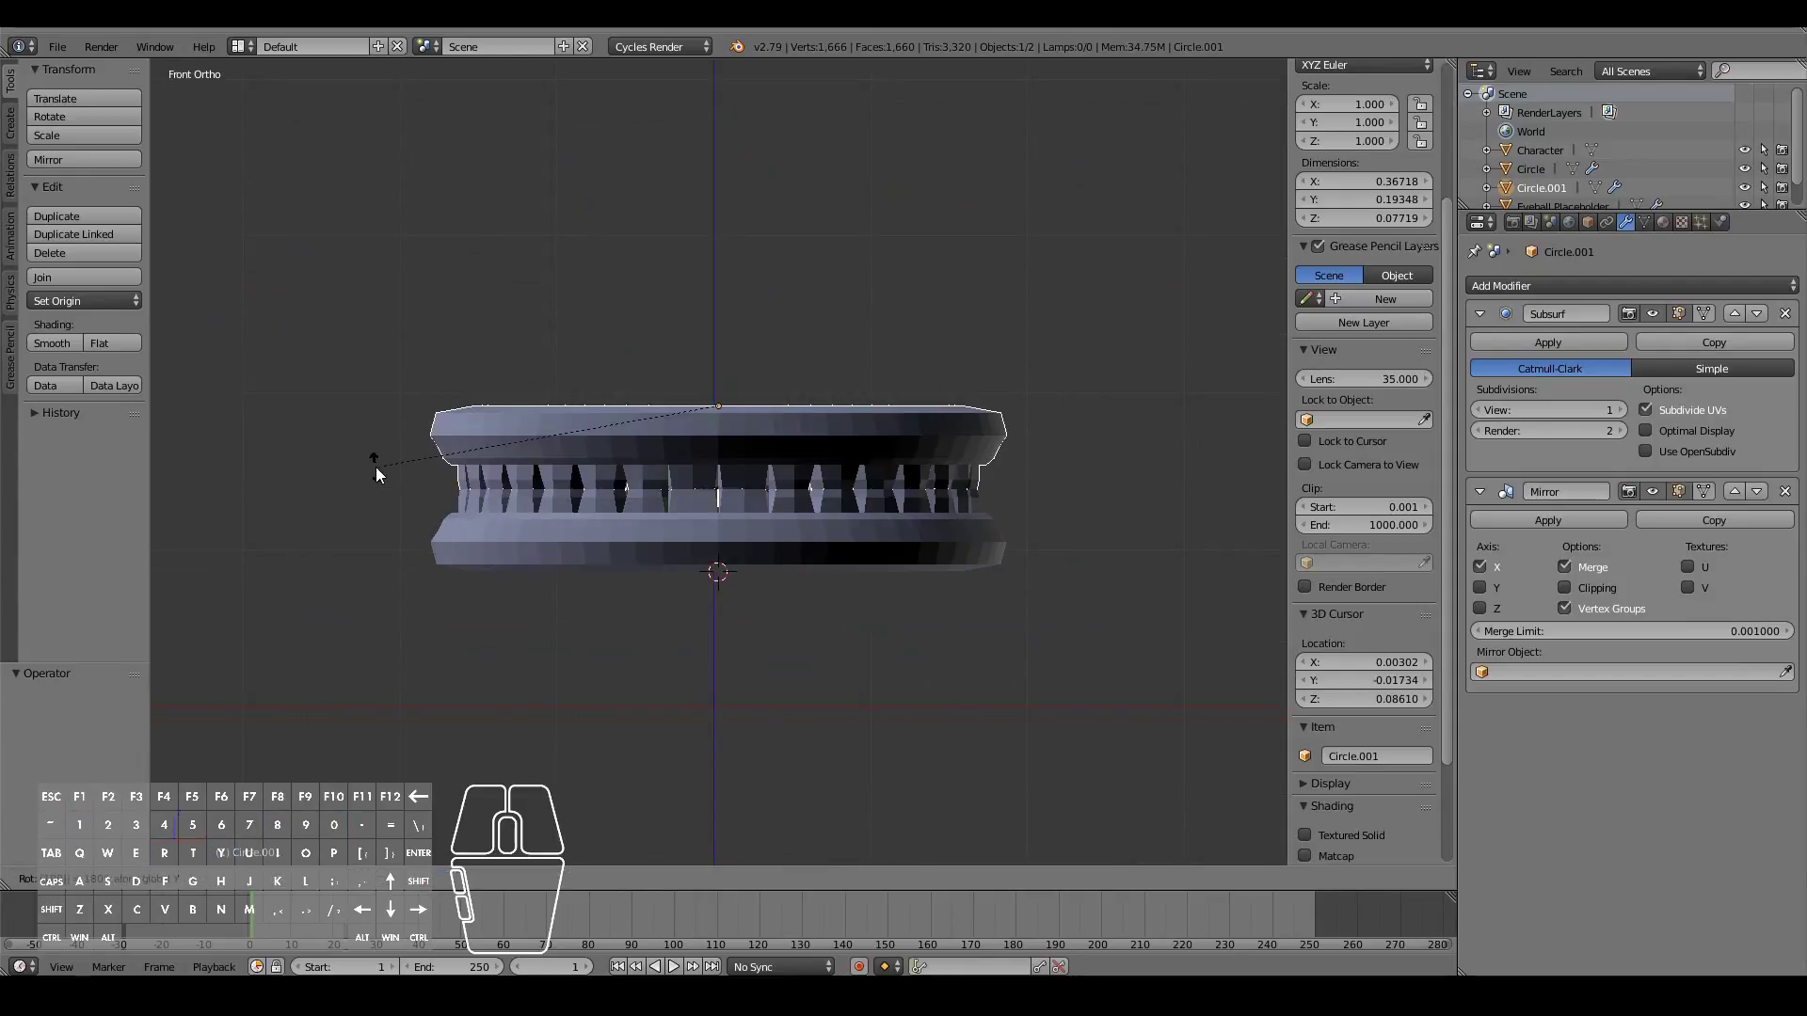
{"action": "key", "text": "Return"}
{"action": "key", "text": "g"}
{"action": "key", "text": "z"}
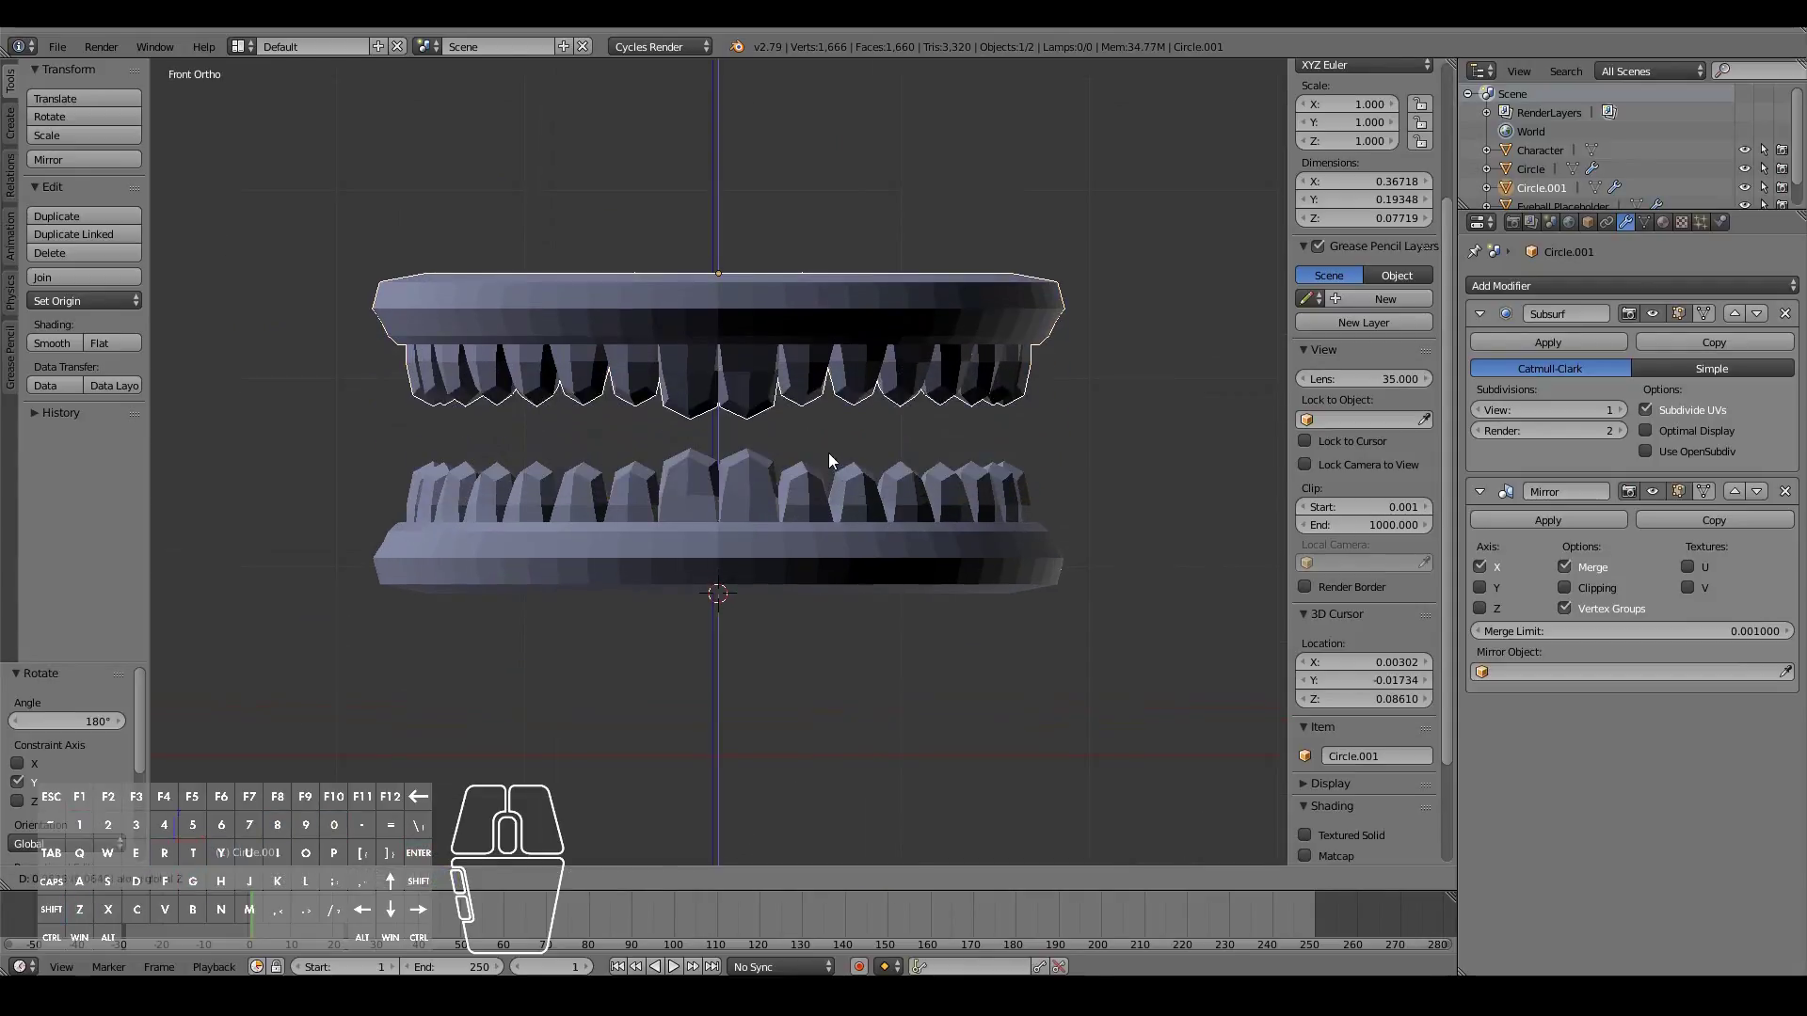
{"action": "left_click", "coordinate": [828, 454]}
Step: Select the tip face of the upper row's third tooth from the centre and lower it about 0.006 along Z
{"action": "scroll", "coordinate": [832, 452], "scroll_direction": "up", "scroll_amount": 3}
{"action": "middle_click_drag", "start_coordinate": [834, 449], "coordinate": [973, 358]}
{"action": "key", "text": "Tab"}
{"action": "key", "text": "Tab"}
{"action": "key", "text": "Tab"}
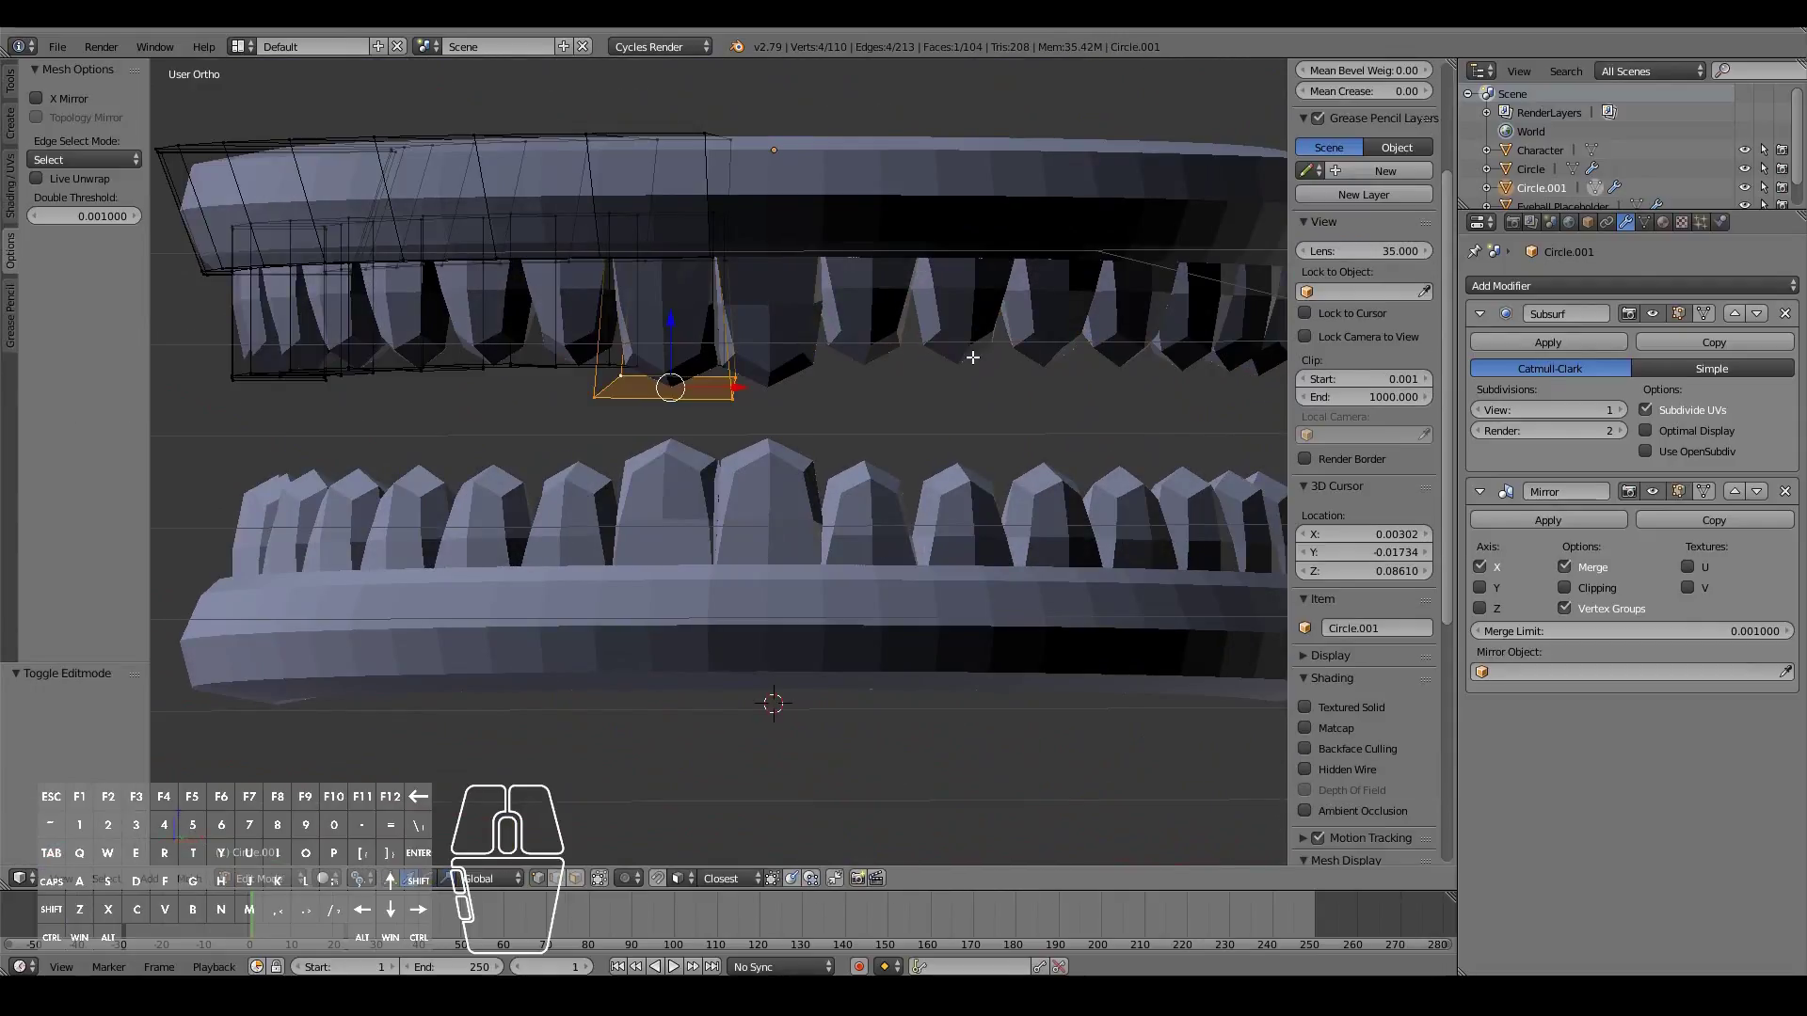
{"action": "right_click", "coordinate": [414, 359]}
{"action": "middle_click_drag", "start_coordinate": [476, 369], "coordinate": [617, 370]}
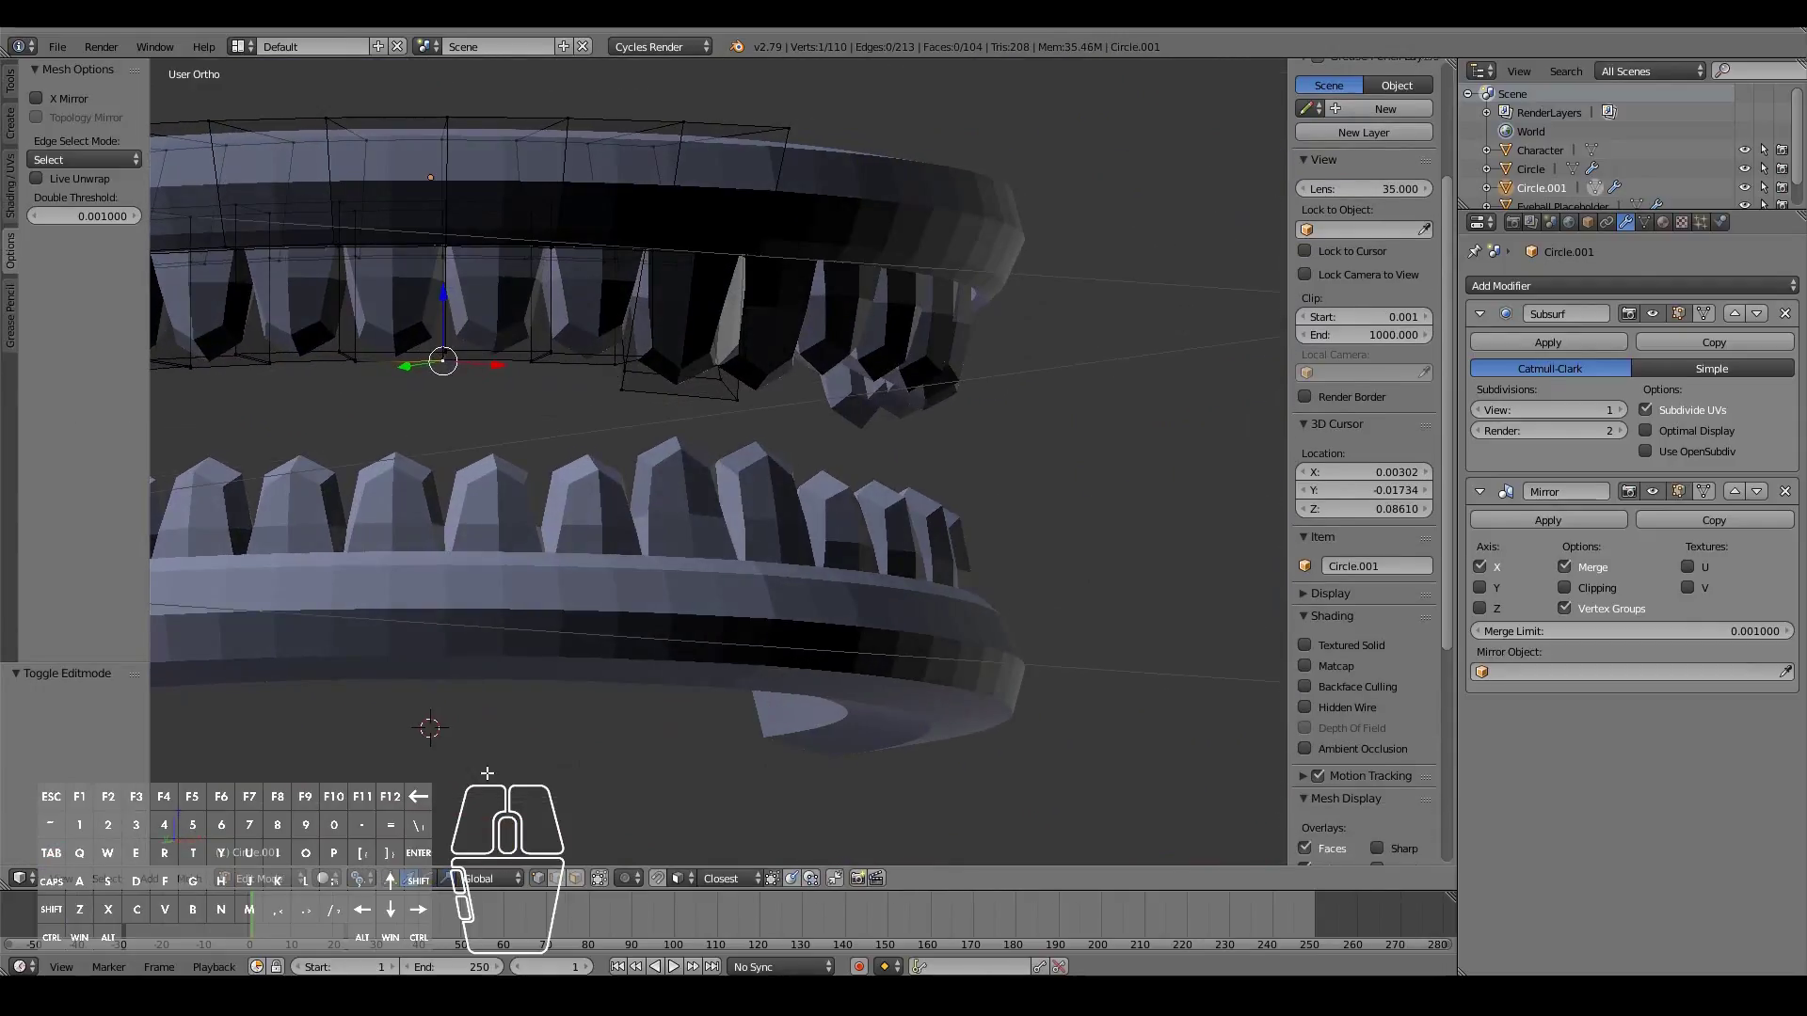
{"action": "left_click", "coordinate": [574, 879]}
{"action": "right_click", "coordinate": [487, 369]}
{"action": "key", "text": "g"}
{"action": "left_click", "coordinate": [490, 375]}
{"action": "middle_click_drag", "start_coordinate": [496, 375], "coordinate": [465, 411]}
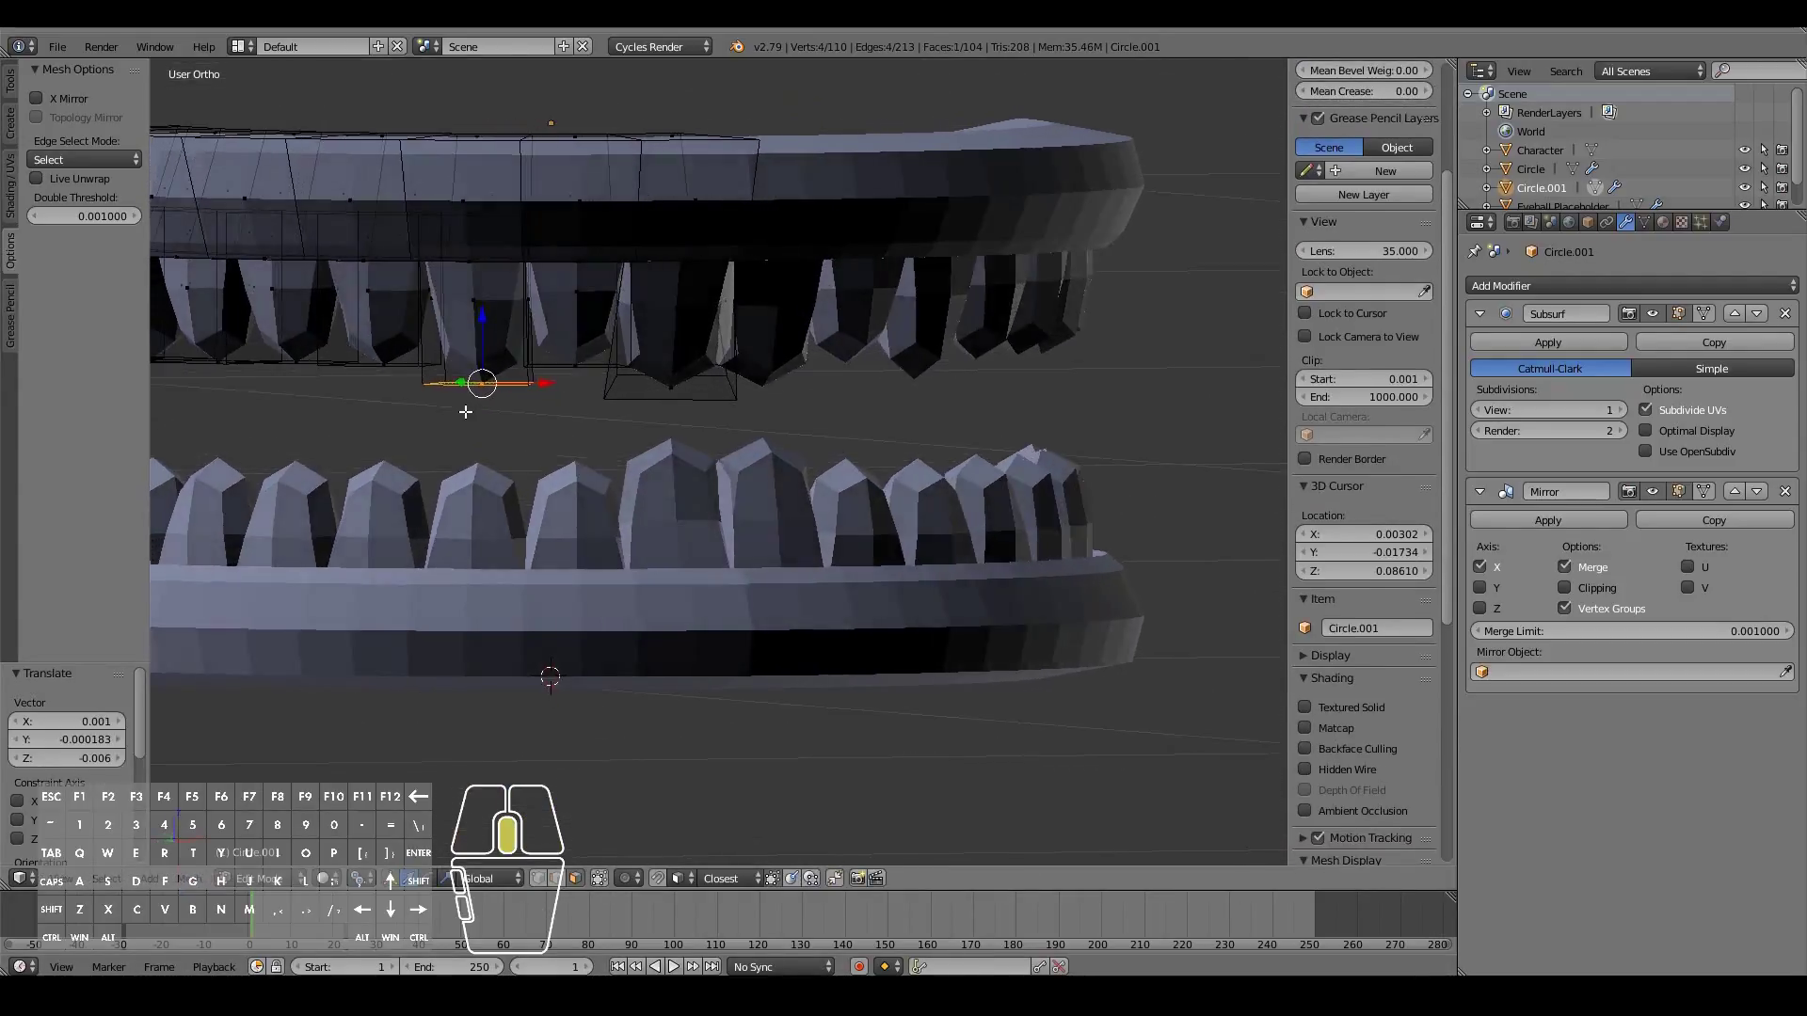
Step: Lower the tip face of the upper row's fifth tooth from the centre and leave Edit Mode
{"action": "key", "text": "g"}
{"action": "left_click", "coordinate": [314, 379]}
{"action": "middle_click_drag", "start_coordinate": [415, 407], "coordinate": [892, 555]}
{"action": "scroll", "coordinate": [595, 408], "scroll_direction": "down", "scroll_amount": 3}
{"action": "key", "text": "Tab"}
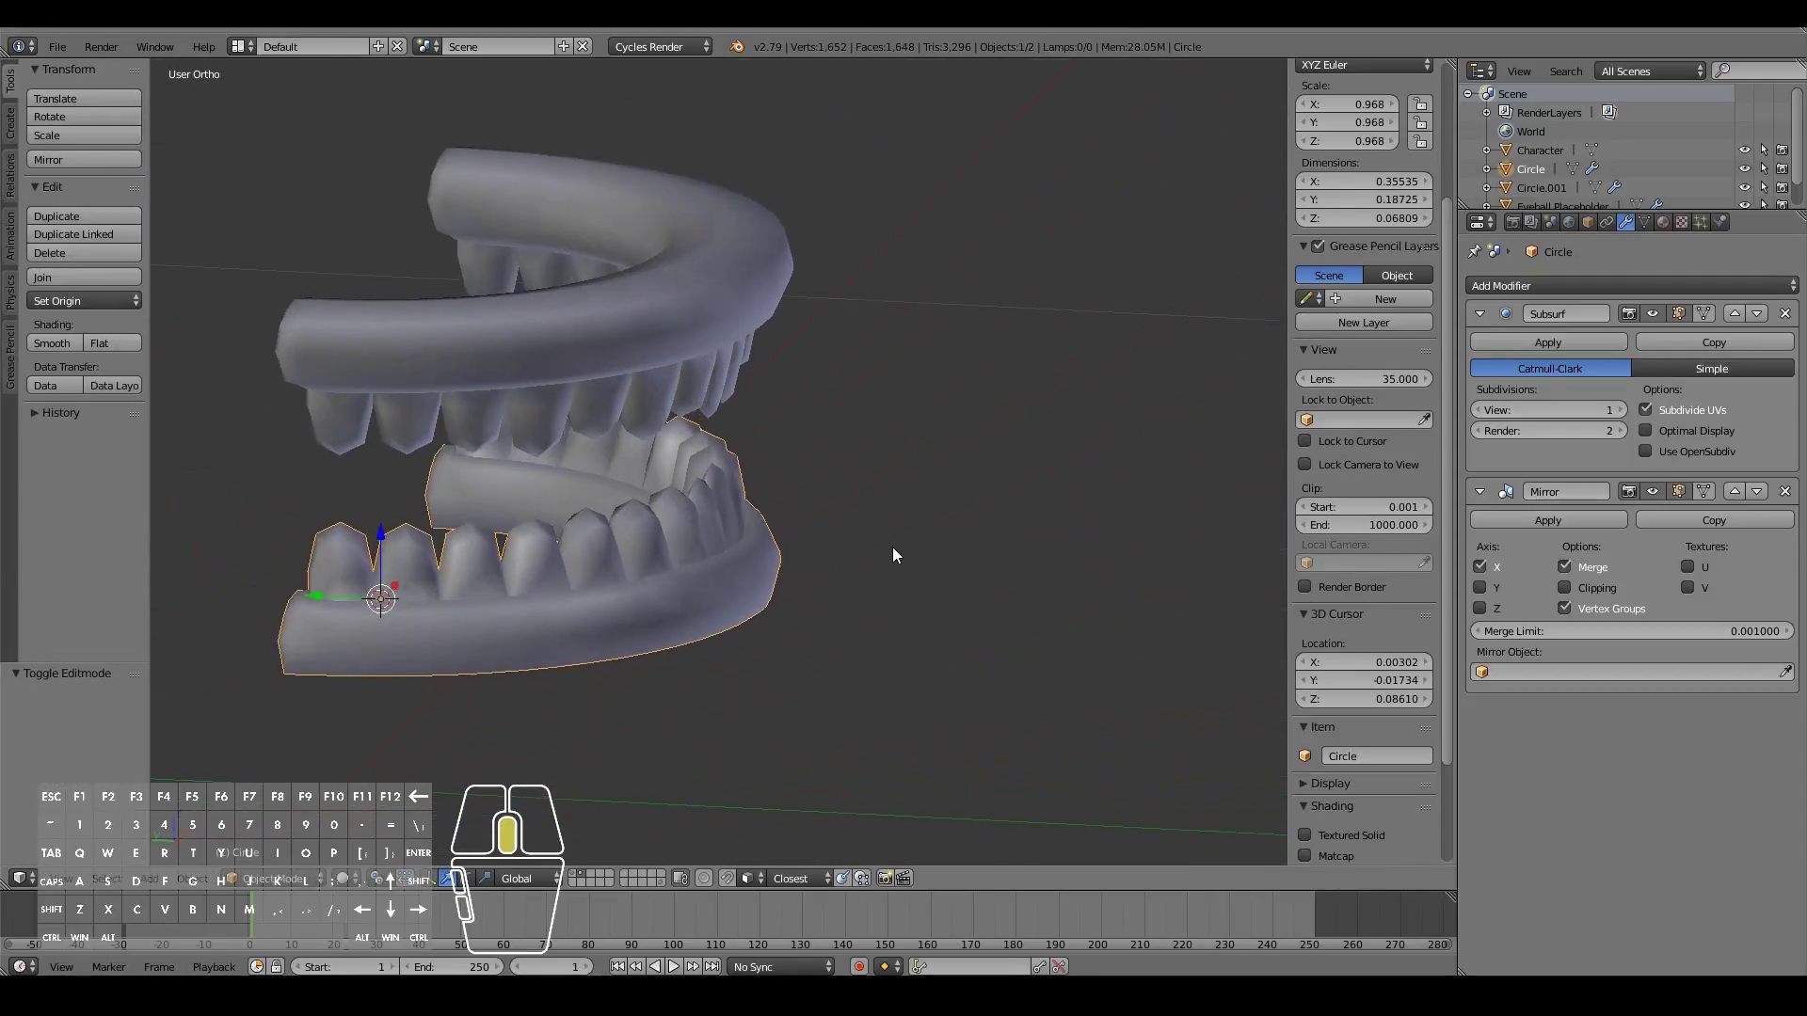
Step: Duplicate both tooth rows together in the front view and place the copies below the originals
{"action": "key", "text": "KP_1"}
{"action": "right_click", "coordinate": [734, 331], "text": "shift"}
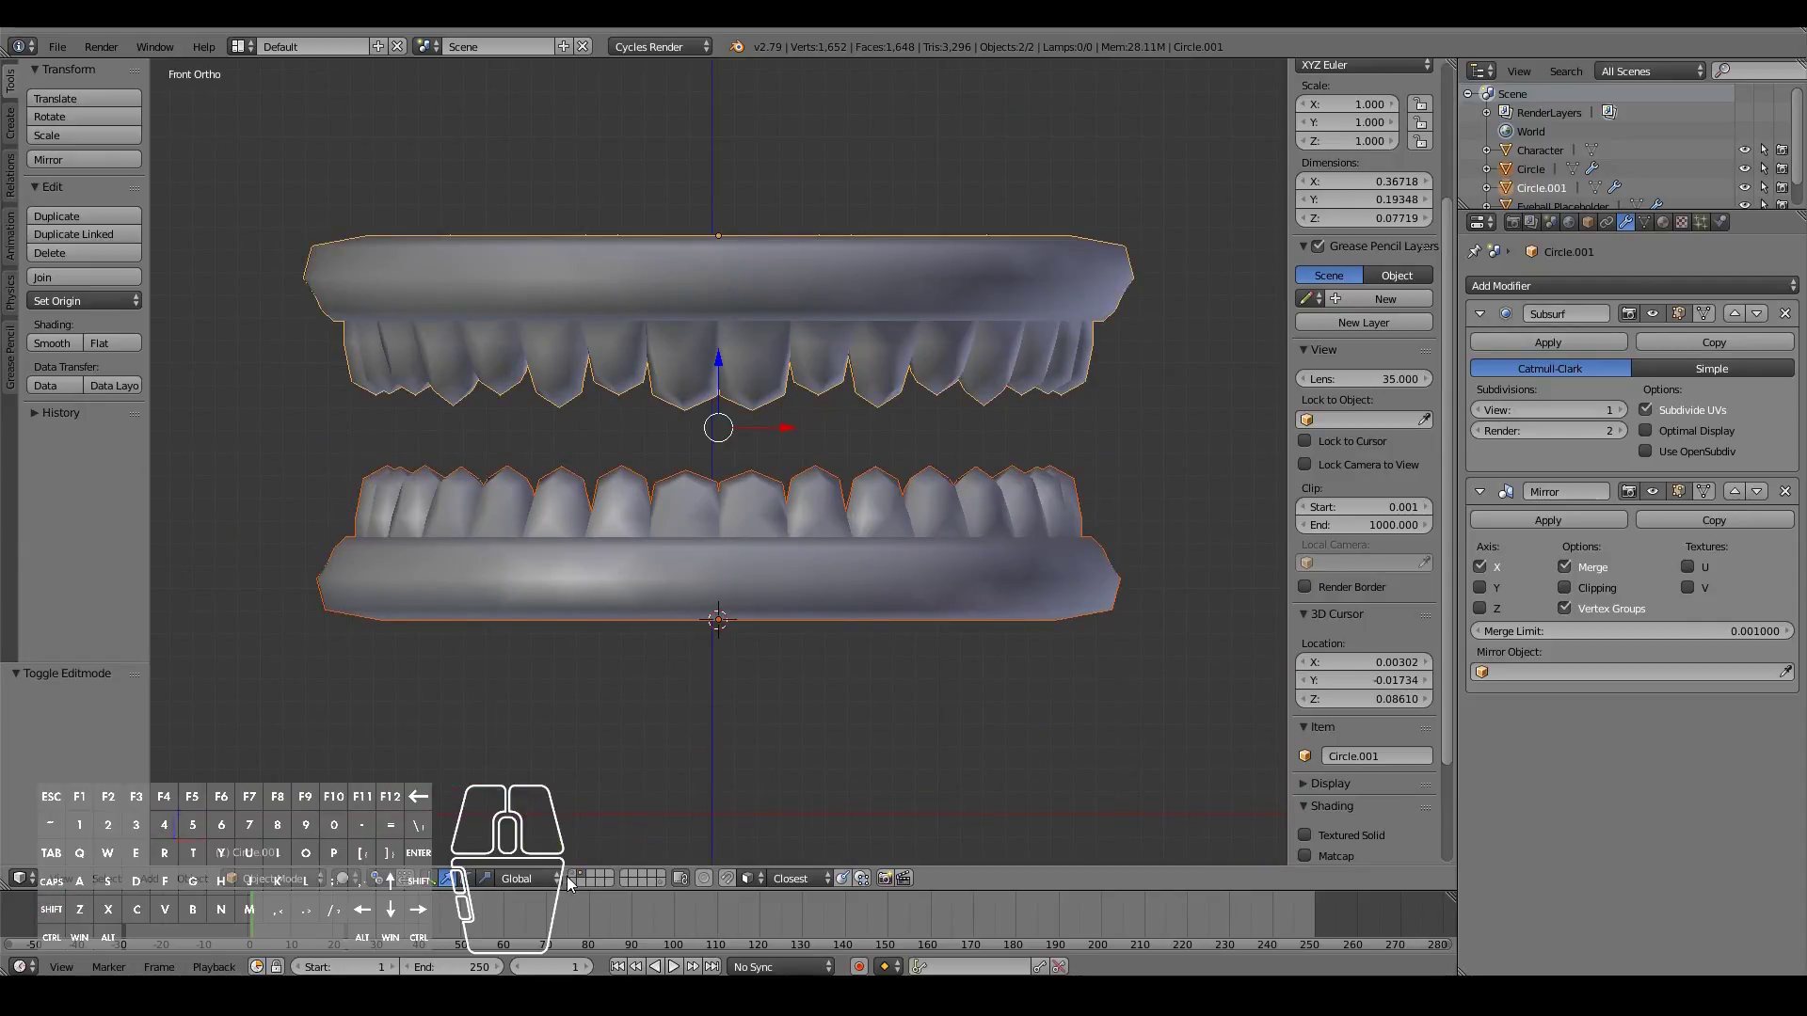
{"action": "key", "text": "KP_Divide"}
{"action": "key", "text": "KP_Divide"}
{"action": "right_click", "coordinate": [743, 405]}
{"action": "right_click", "coordinate": [794, 276], "text": "shift"}
{"action": "key", "text": "shift+d"}
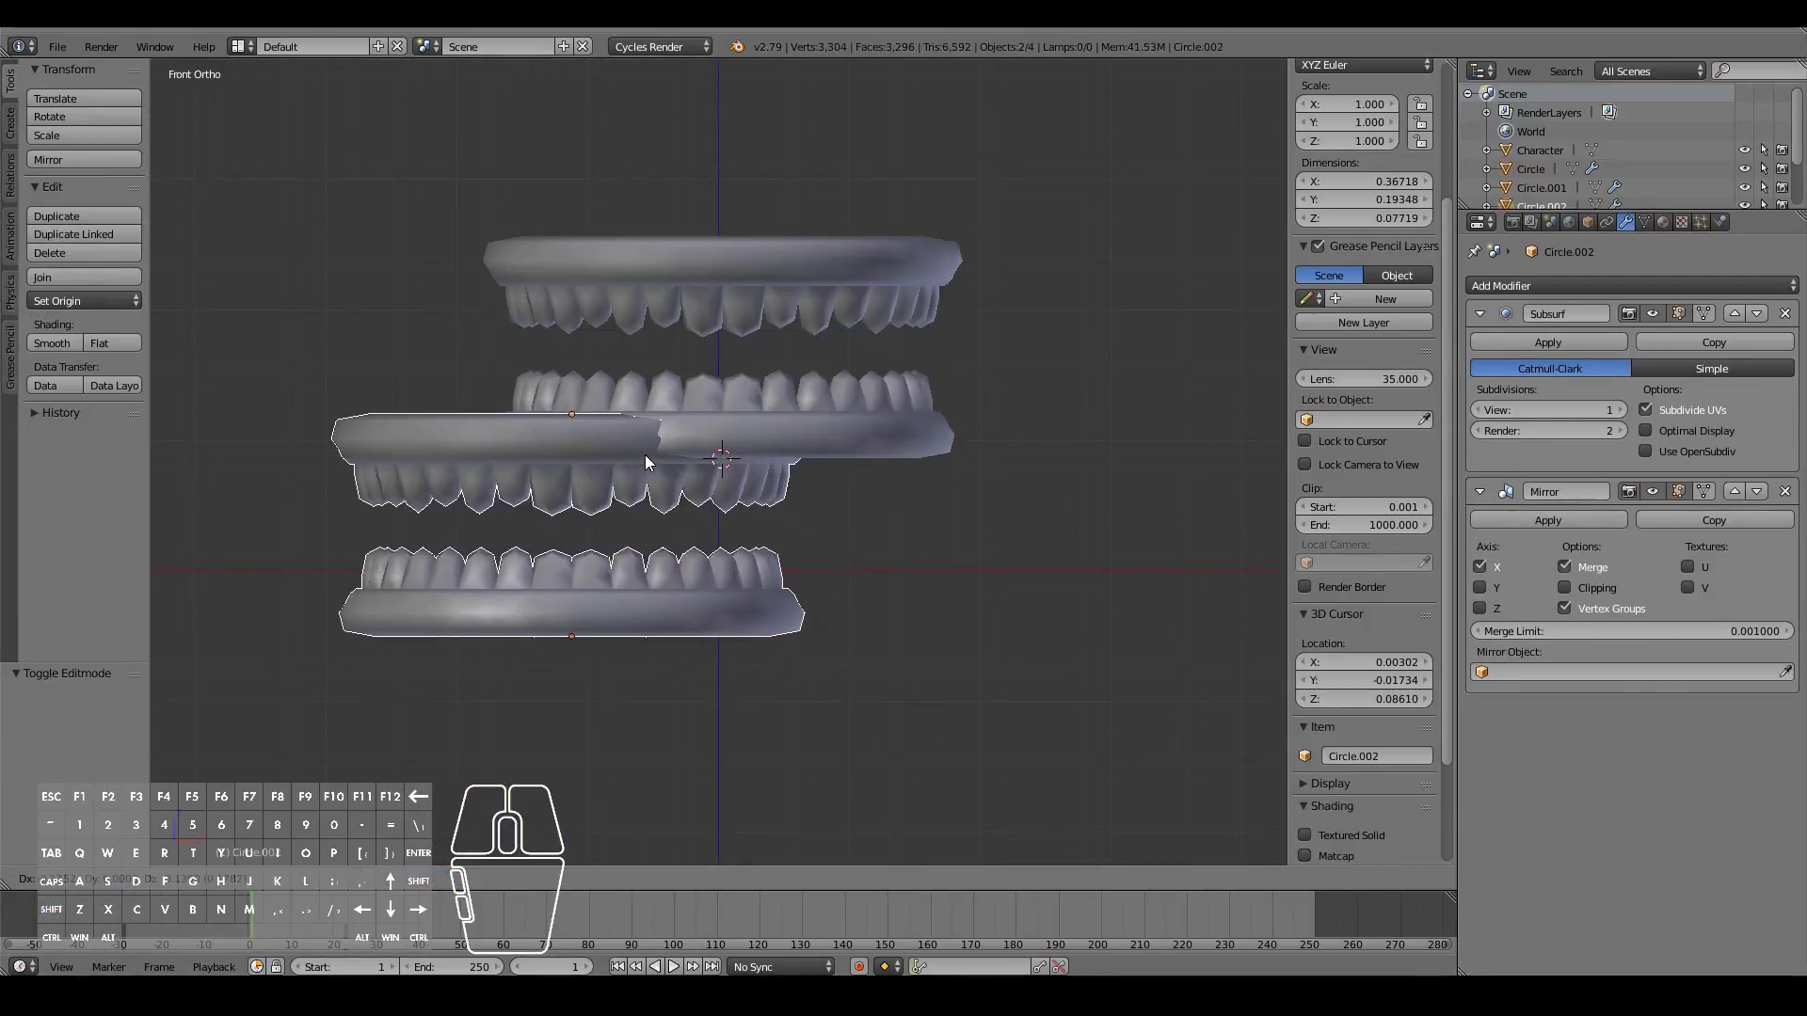
{"action": "left_click", "coordinate": [661, 636]}
Step: Move the duplicated tooth rows to layer 1 and display that layer with the character
{"action": "key", "text": "m"}
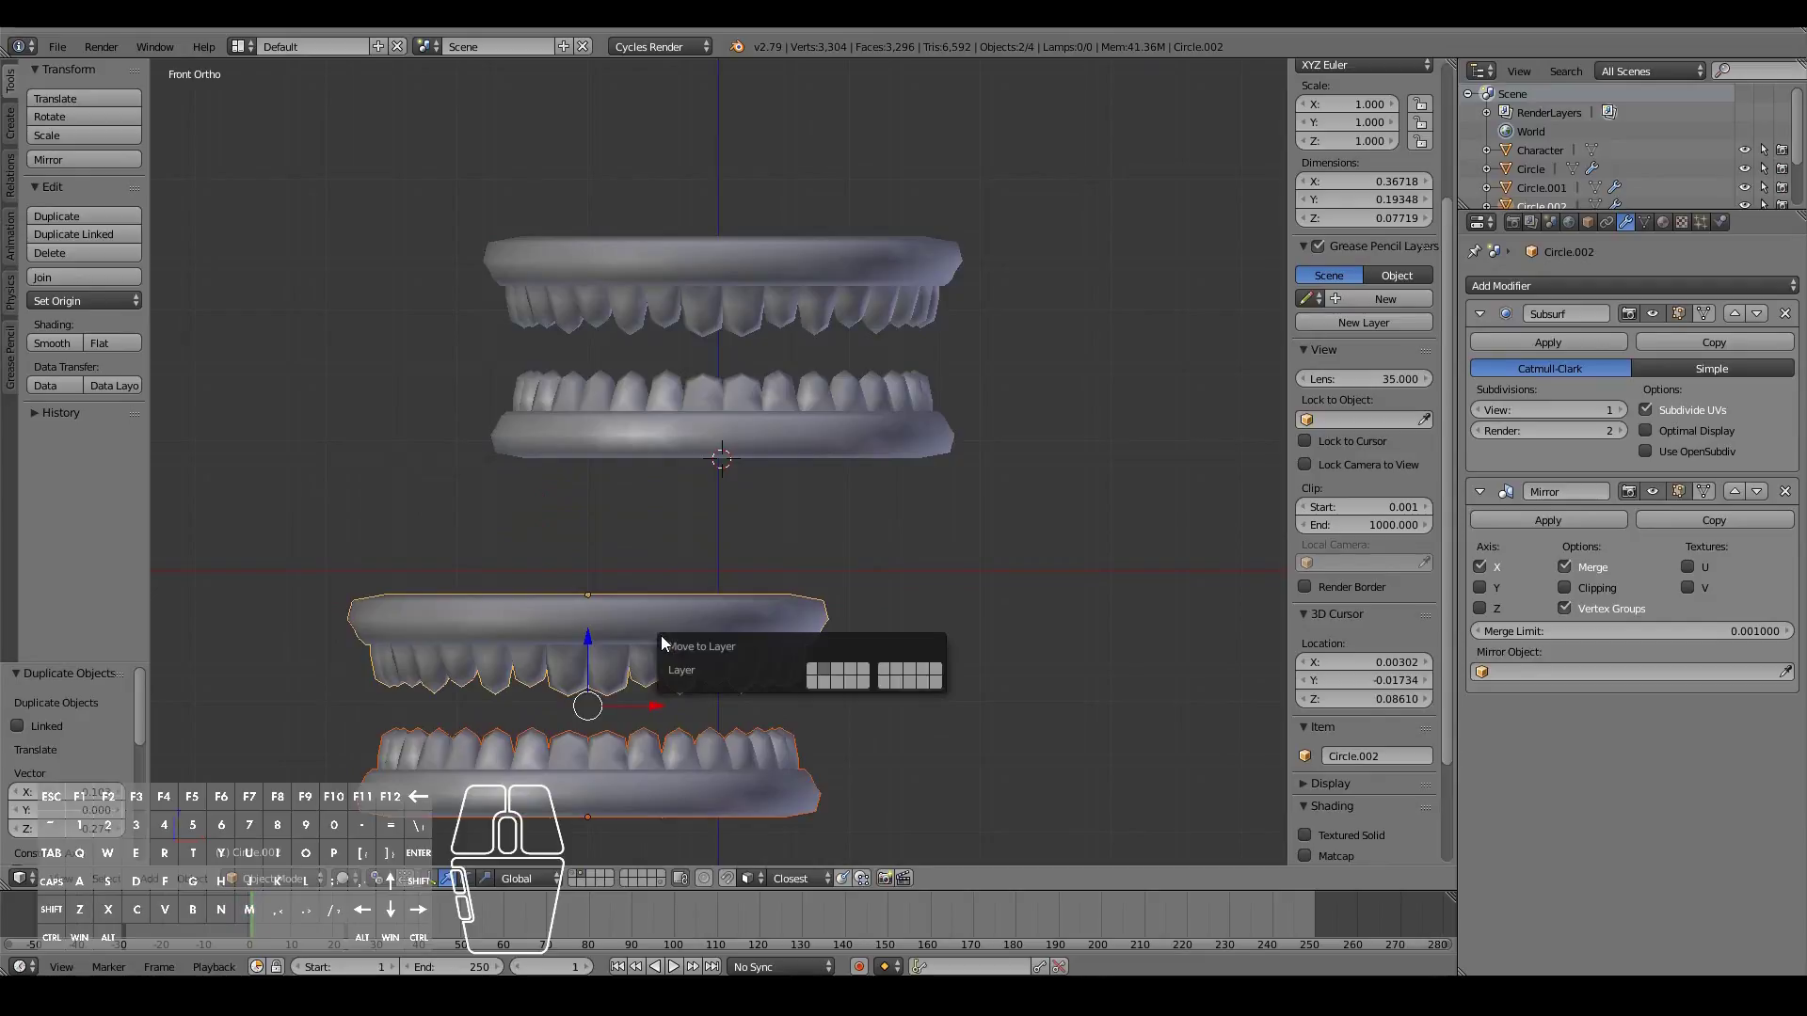
{"action": "left_click", "coordinate": [815, 673]}
{"action": "left_click", "coordinate": [584, 873]}
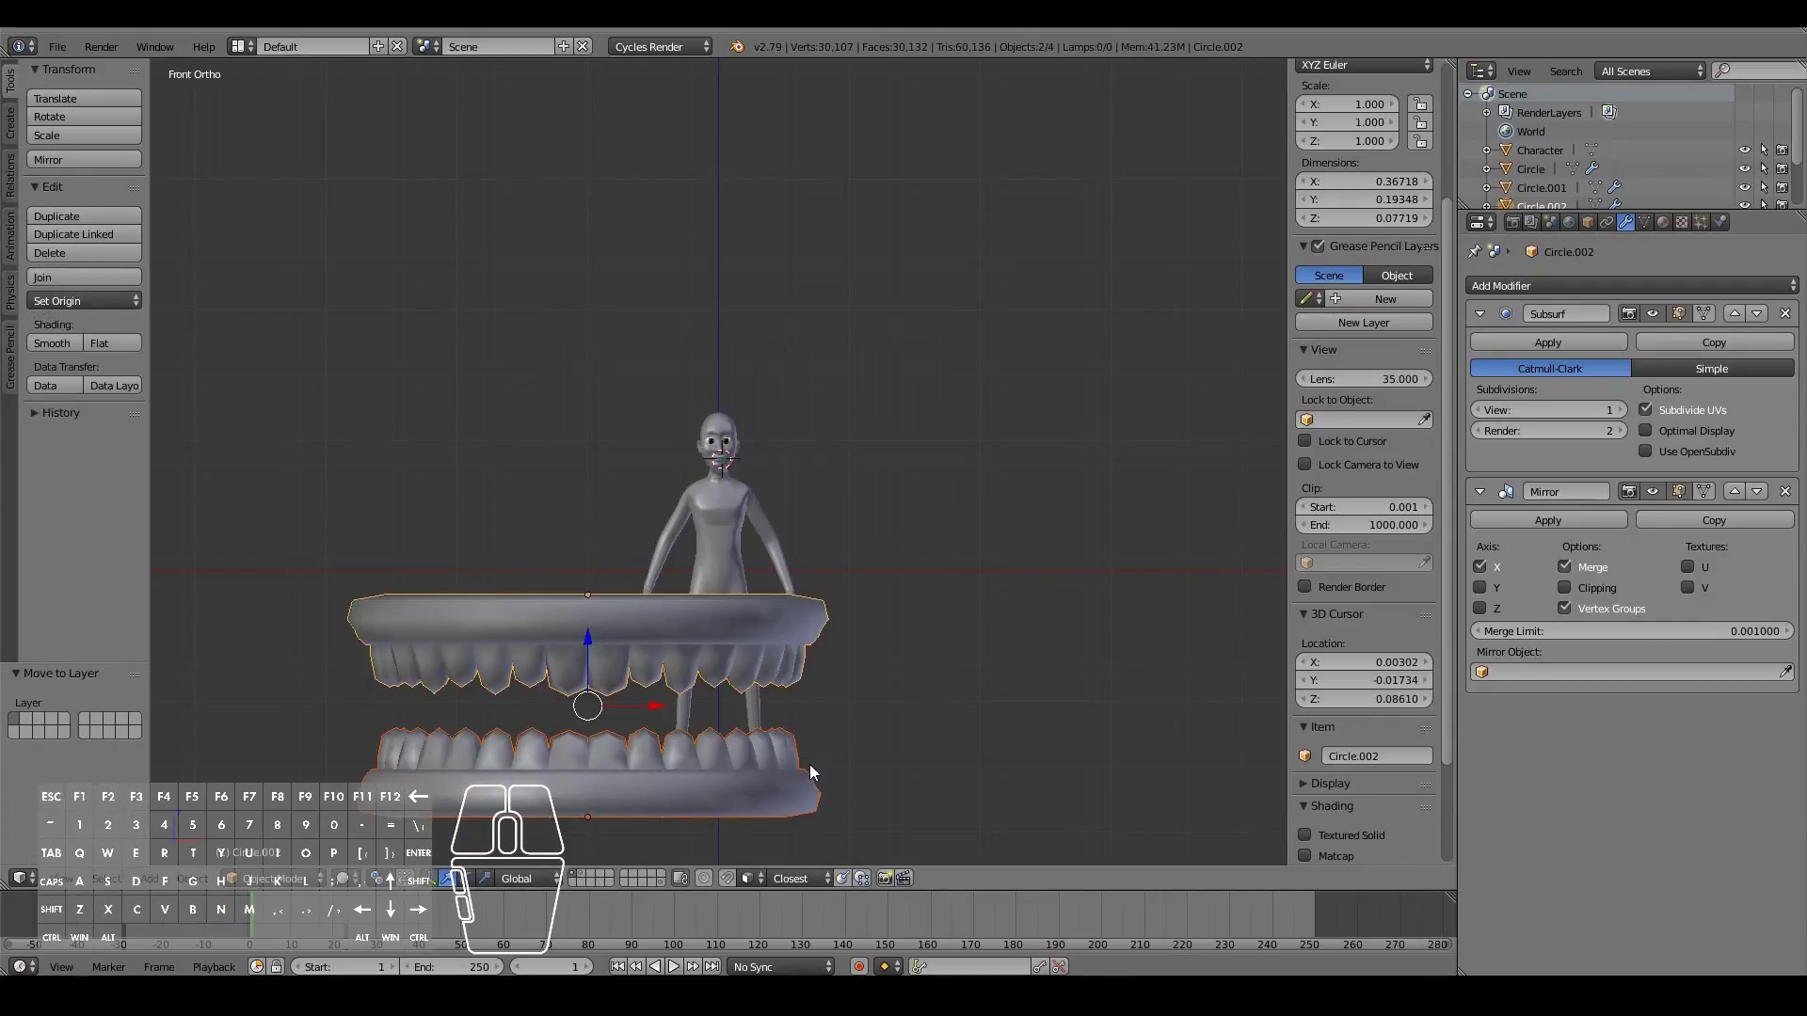
Step: Change the pivot point from individual origins to a shared centre so both tooth rows scale together
{"action": "key", "text": "s"}
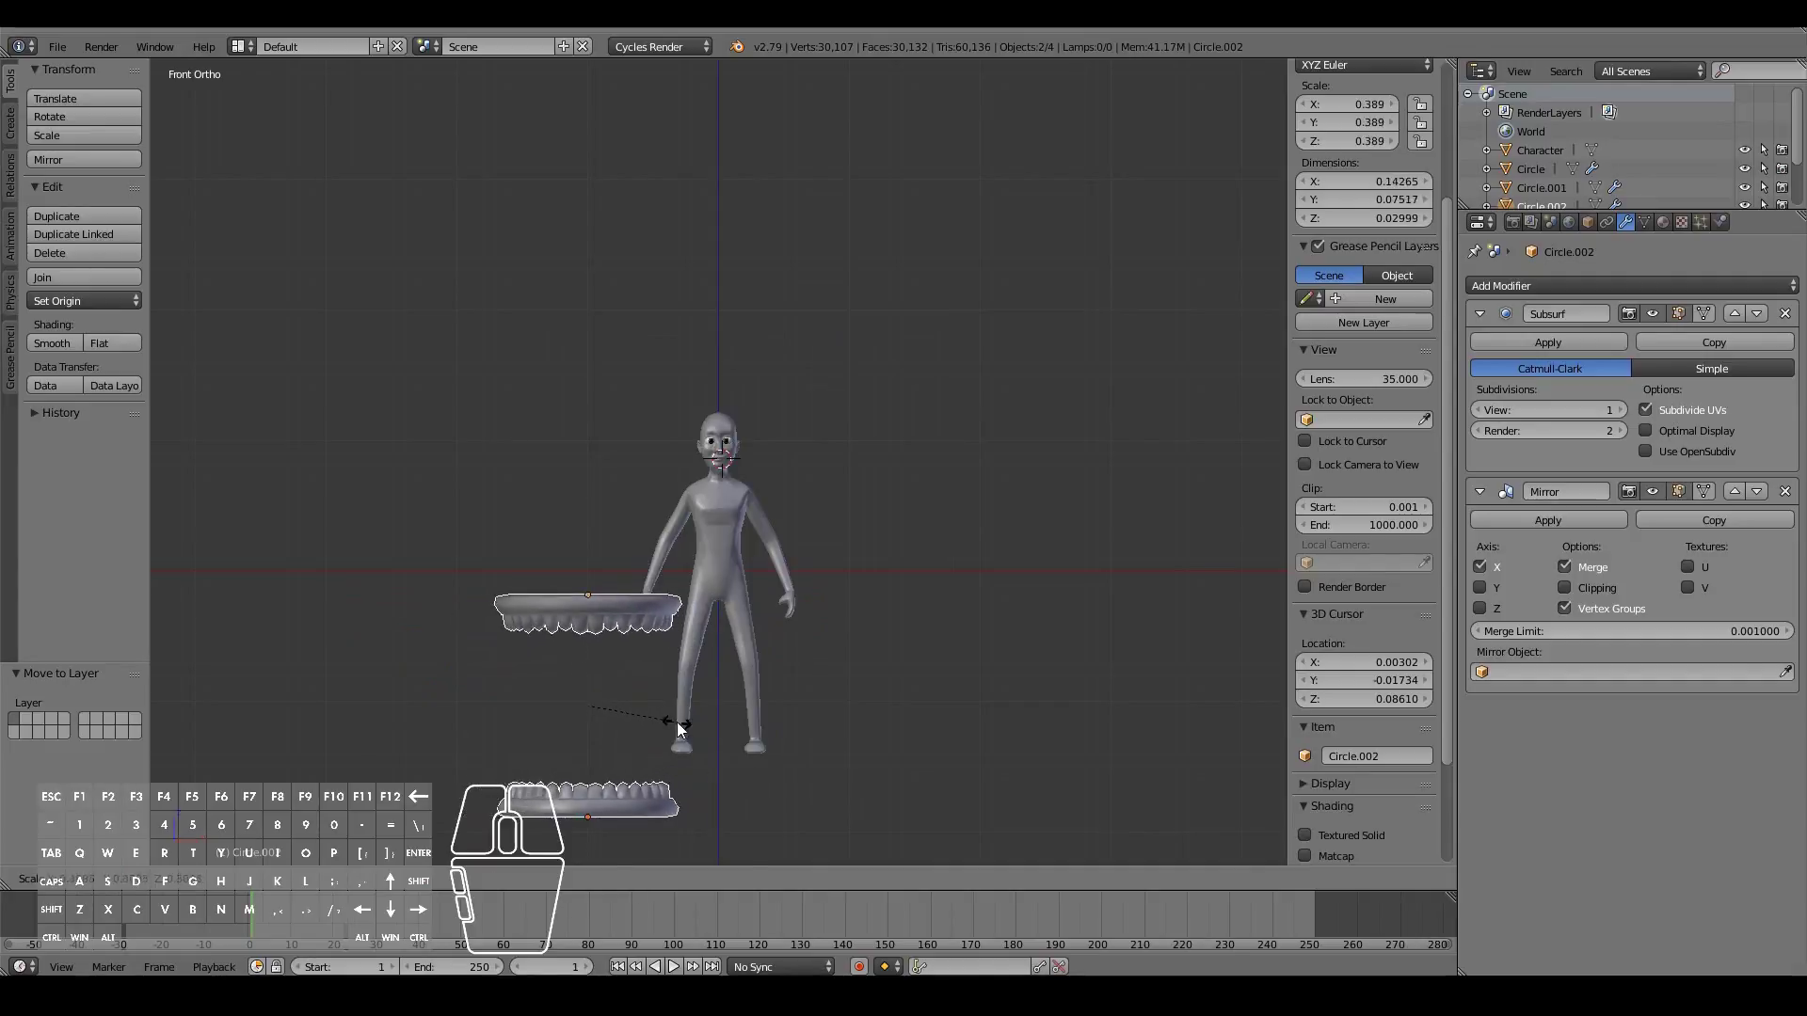
{"action": "key", "text": "Escape"}
{"action": "left_click", "coordinate": [374, 880]}
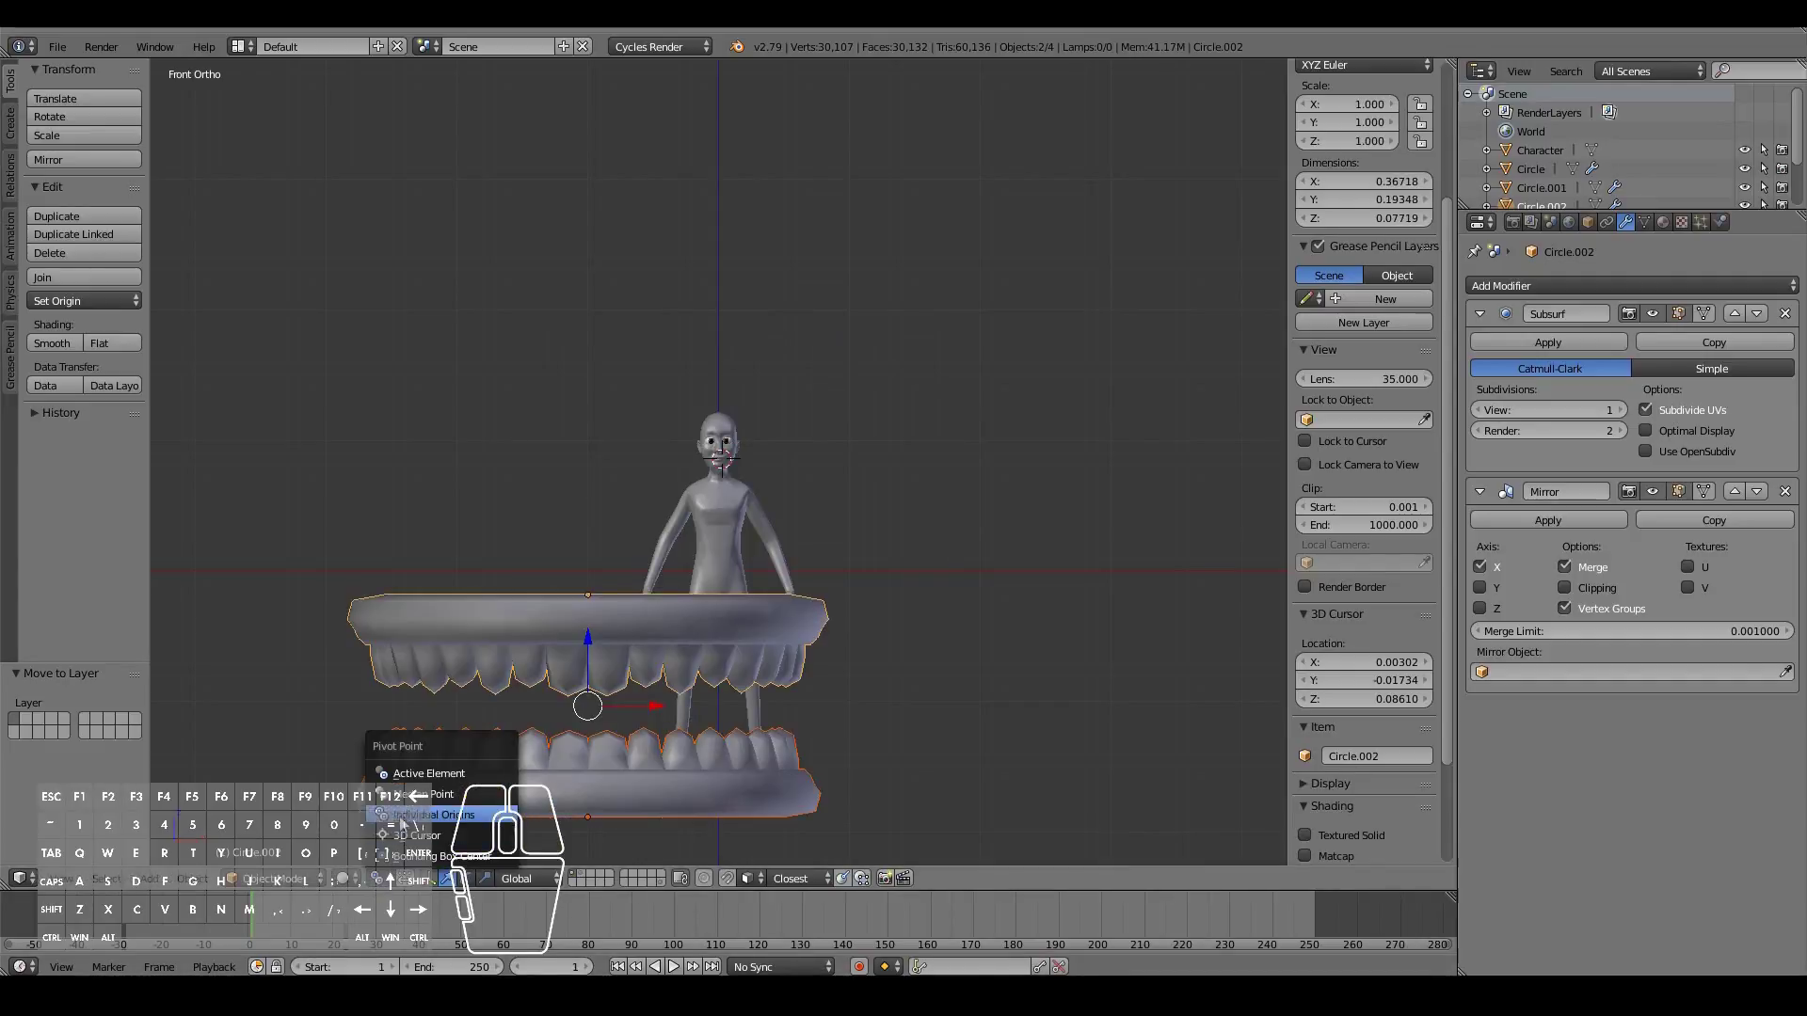
{"action": "left_click", "coordinate": [419, 816]}
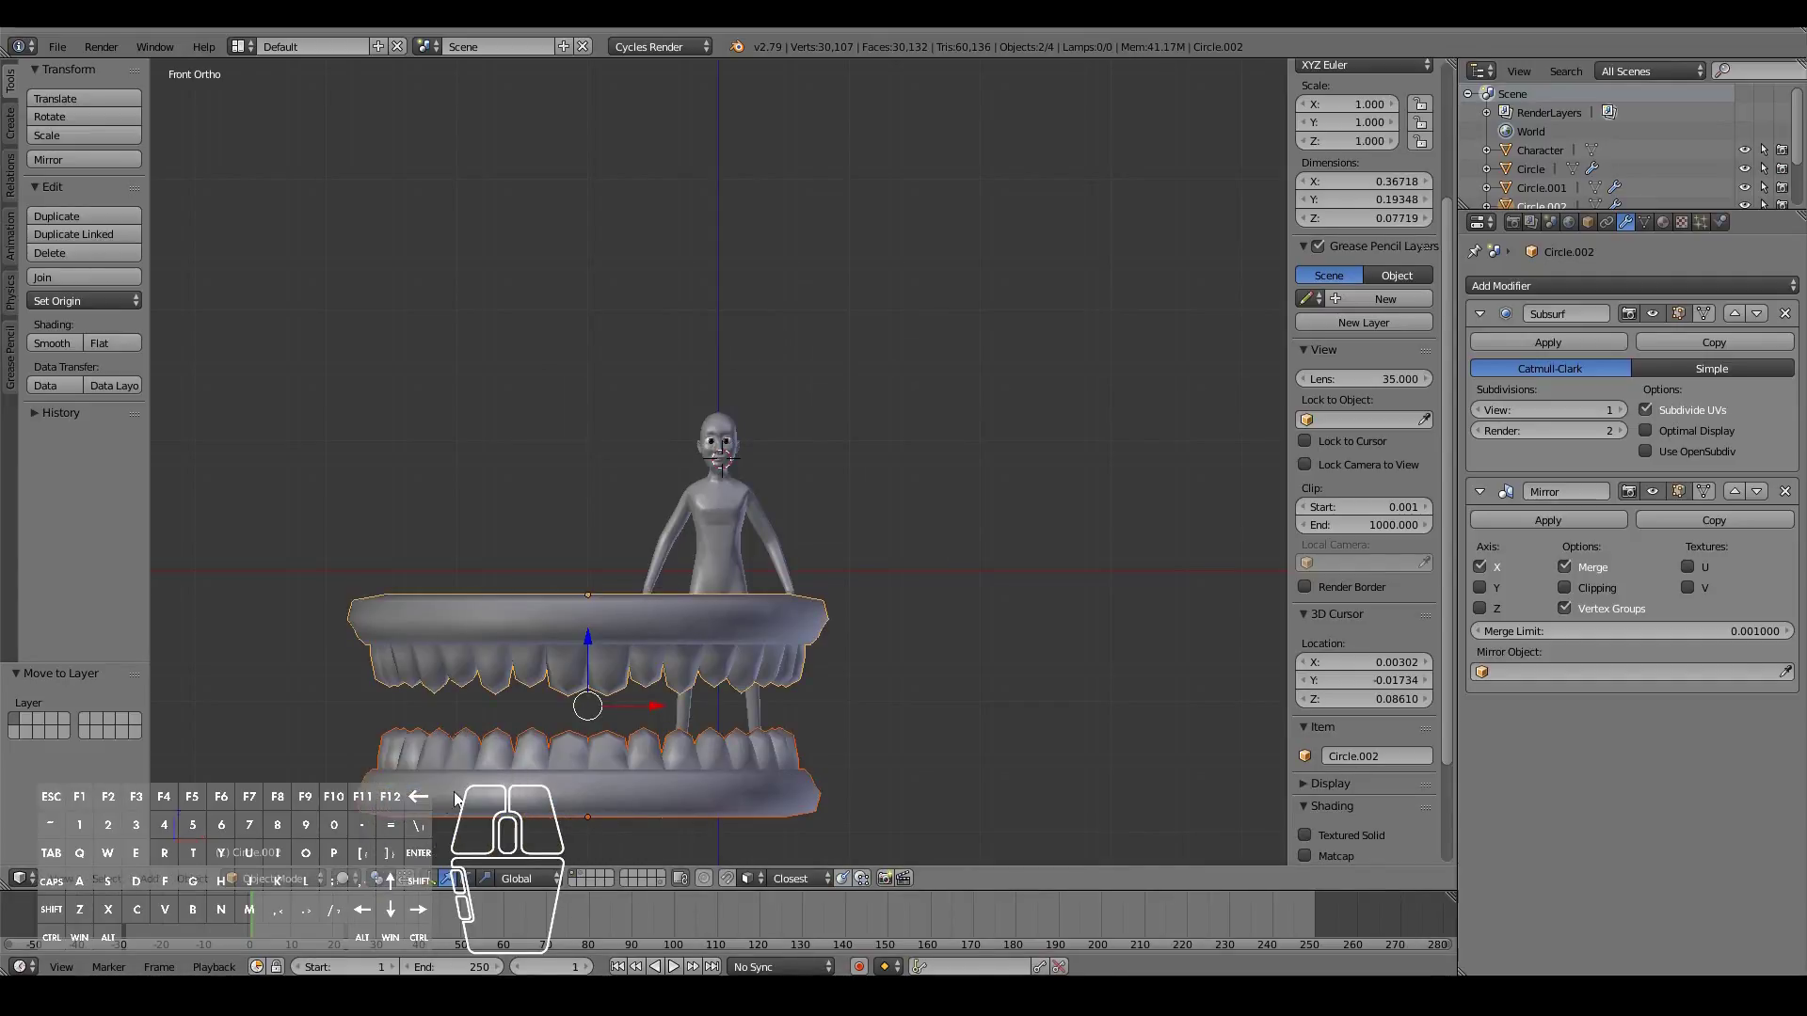
Step: Scale both duplicated tooth rows down to about 0.176 and move them onto the character's head
{"action": "key", "text": "s"}
{"action": "left_click", "coordinate": [640, 684]}
{"action": "key", "text": "g"}
{"action": "left_click", "coordinate": [827, 426]}
Step: Shrink both tooth rows by about 0.438 and reposition them at the mouth in front and side views
{"action": "scroll", "coordinate": [877, 494], "scroll_direction": "up", "scroll_amount": 8}
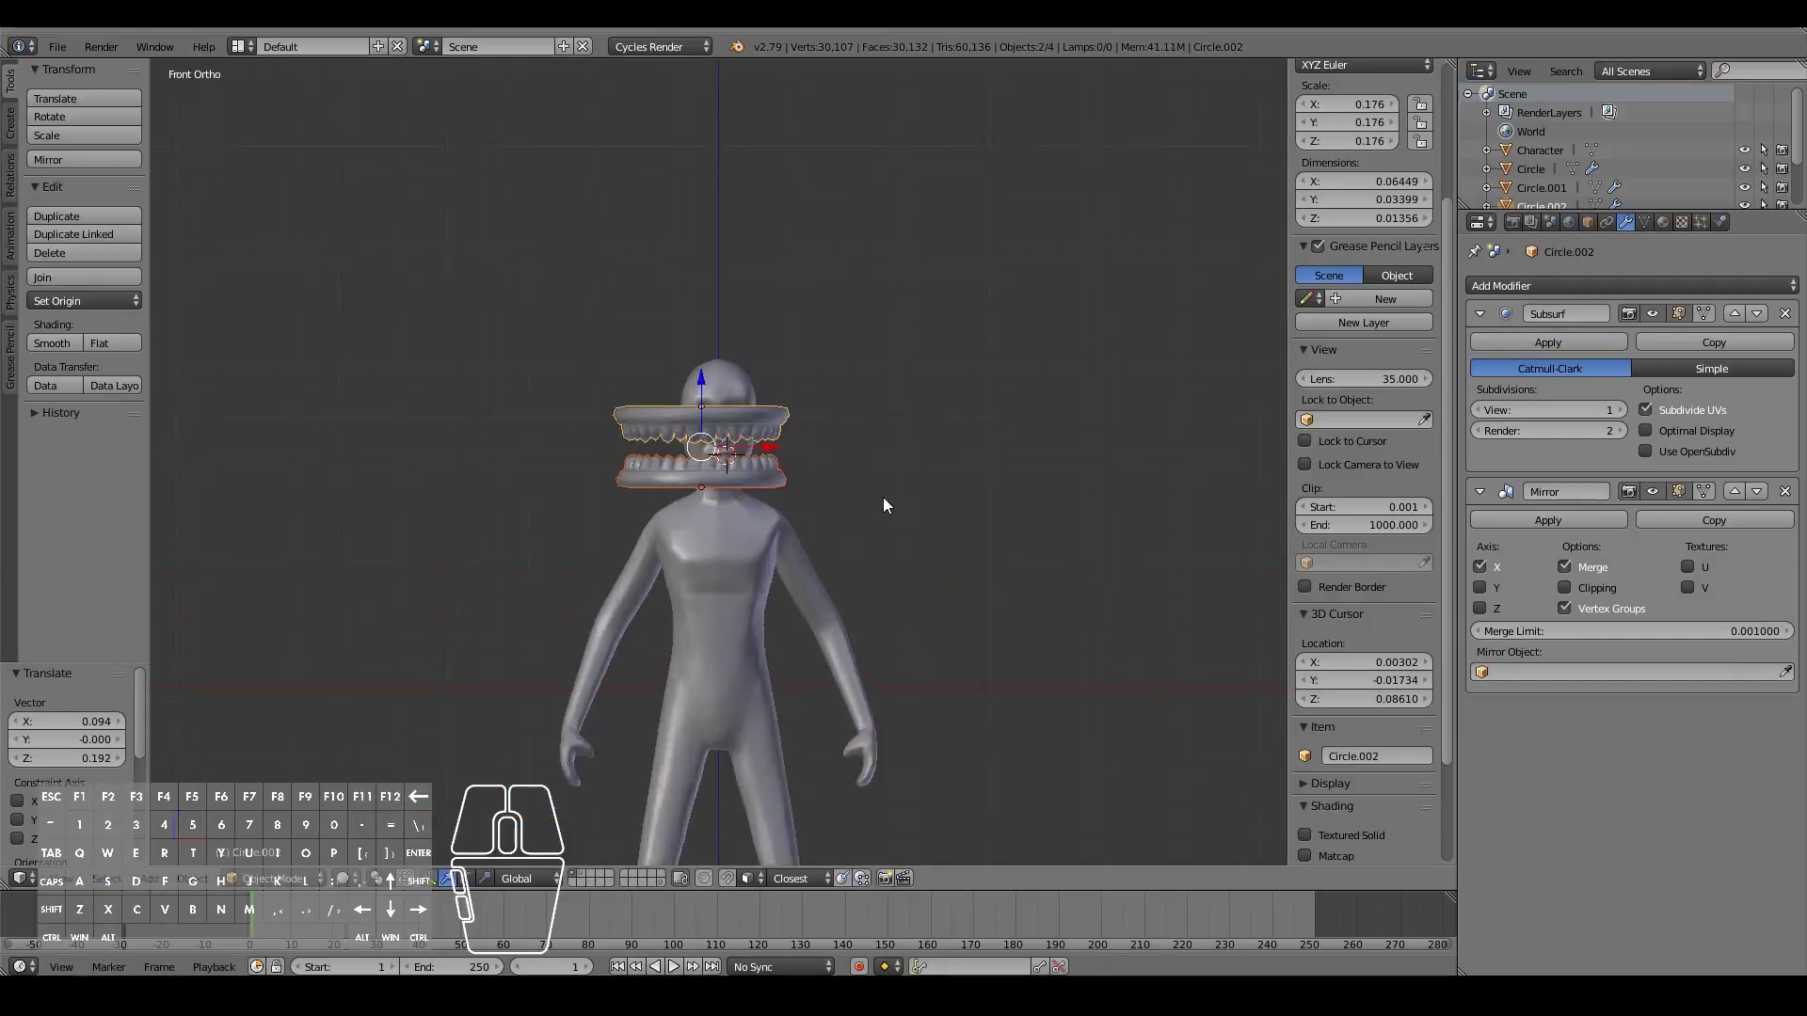
{"action": "key", "text": "s"}
{"action": "left_click", "coordinate": [904, 499]}
{"action": "key", "text": "g"}
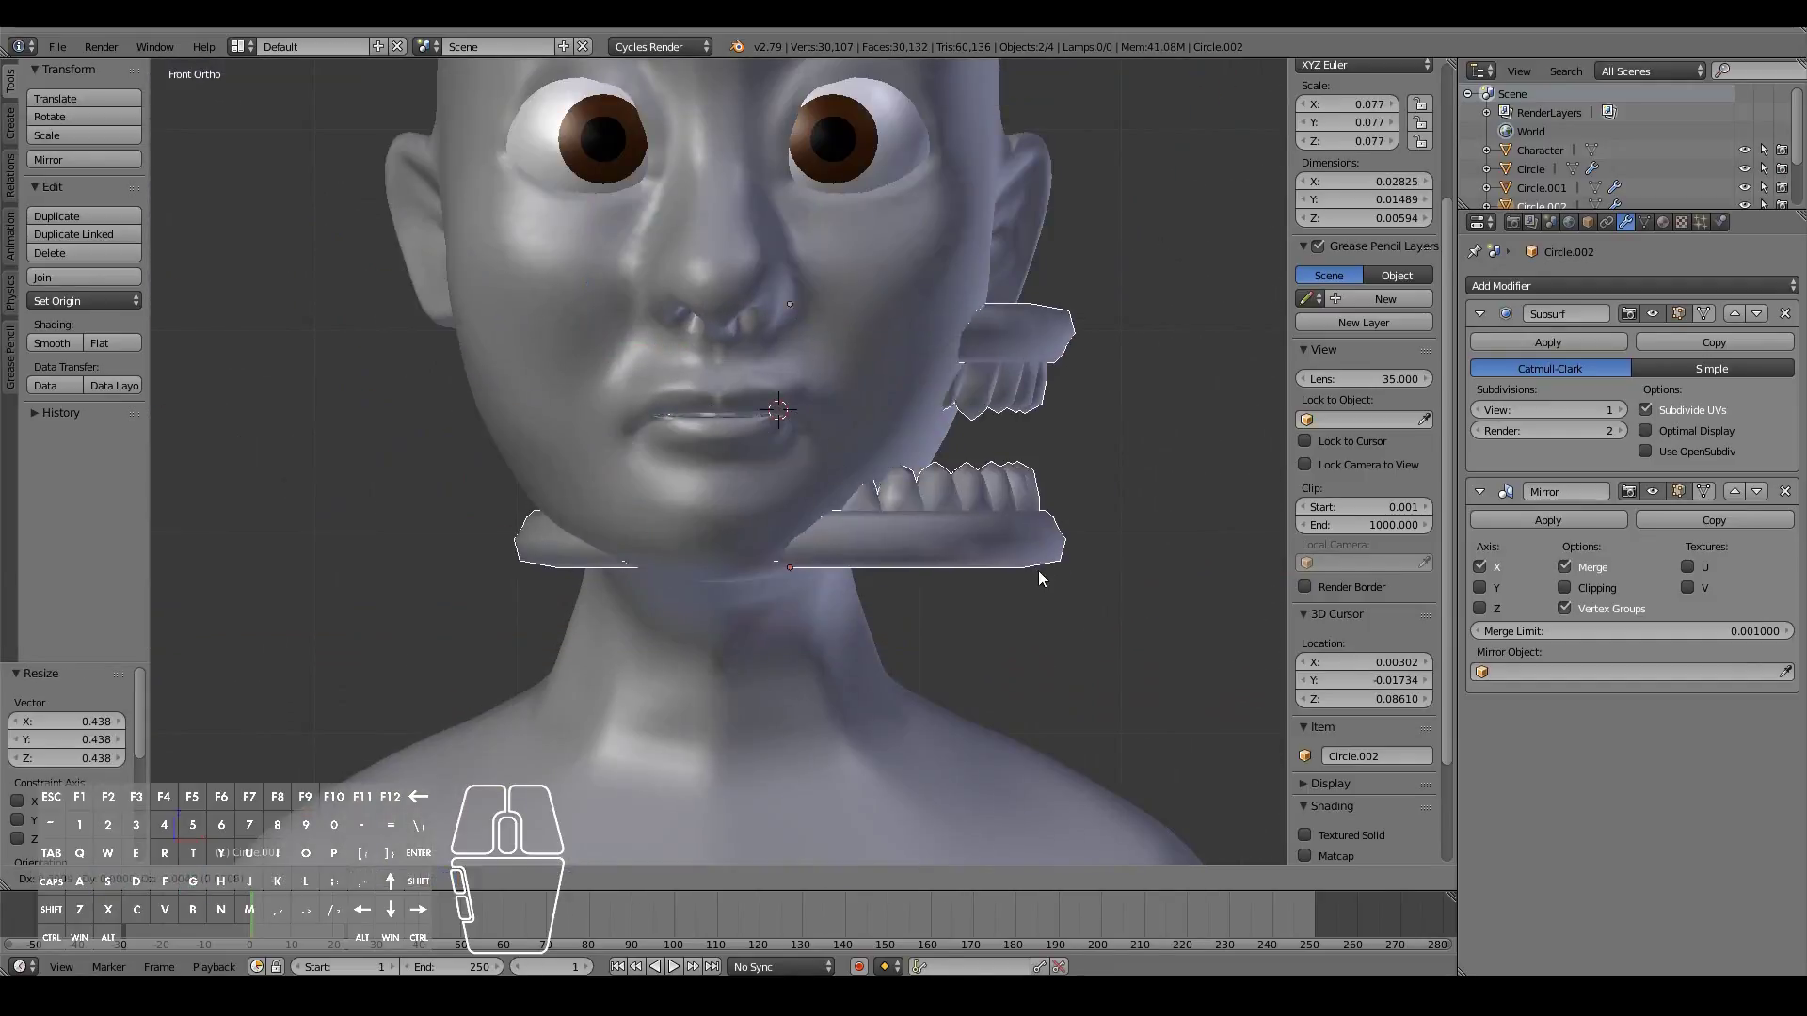
{"action": "left_click", "coordinate": [1010, 568]}
{"action": "key", "text": "KP_3"}
{"action": "key", "text": "g"}
{"action": "left_click", "coordinate": [793, 607]}
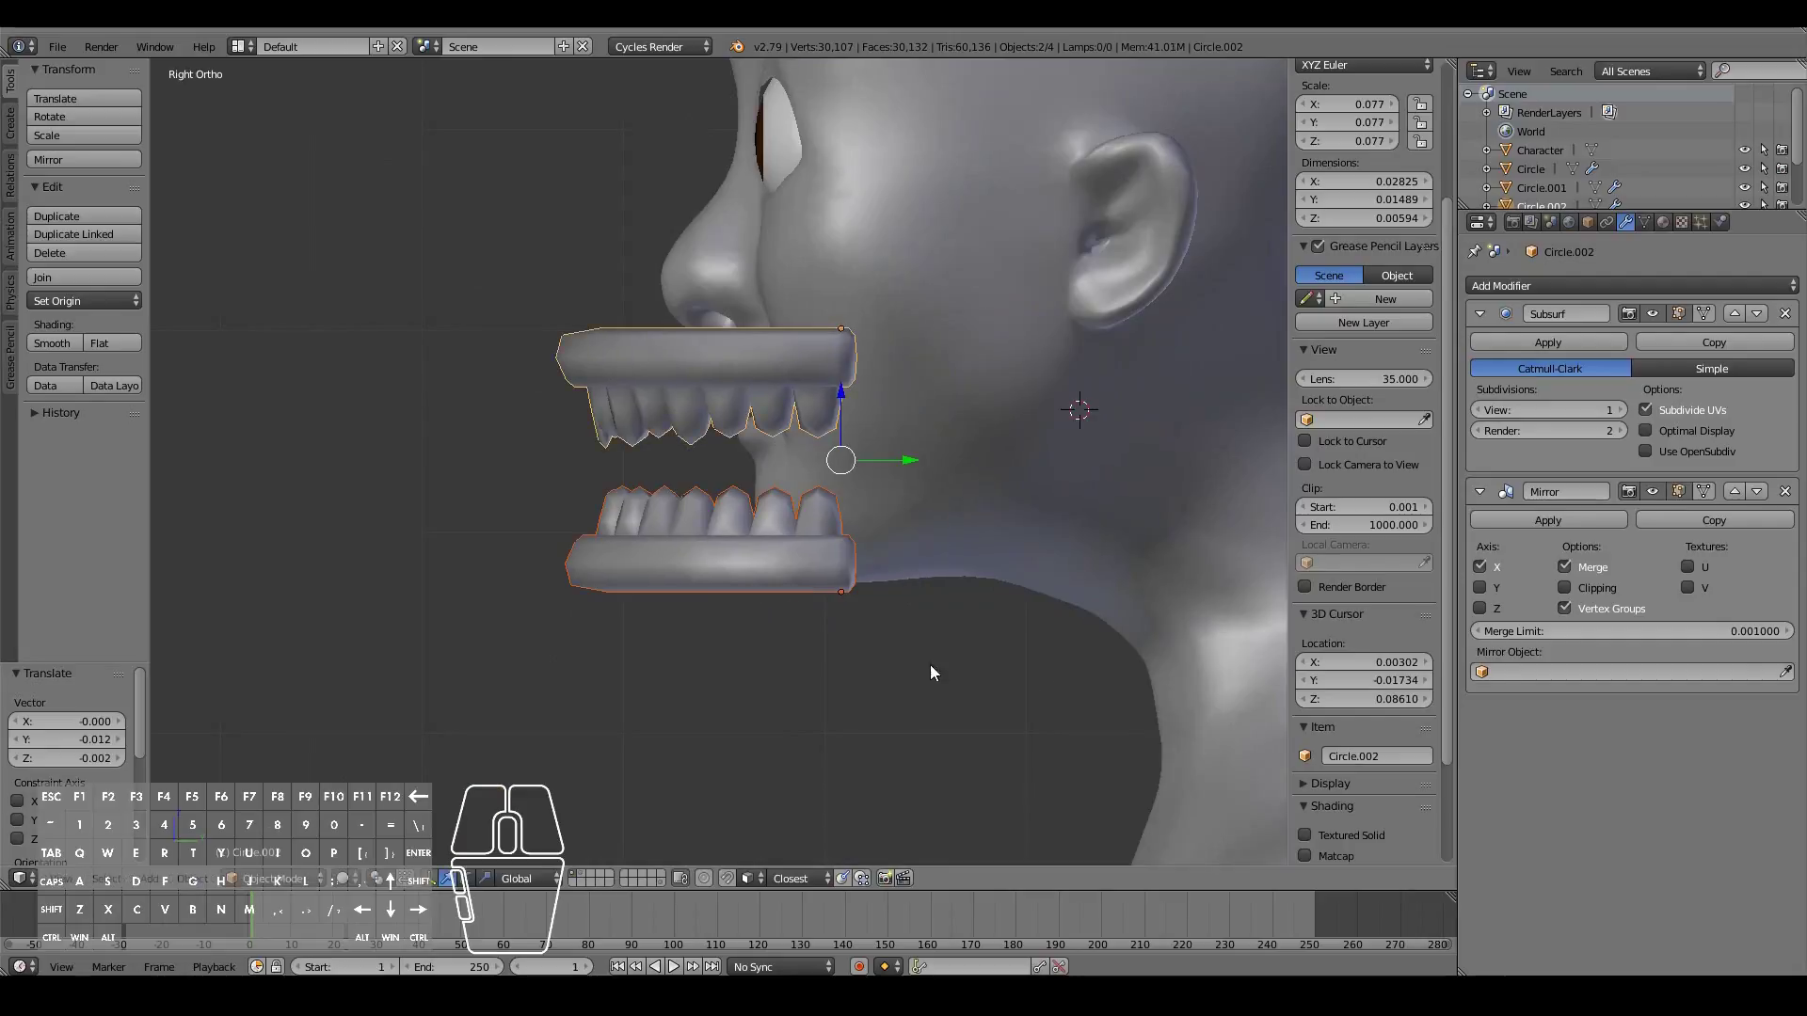
Step: Reduce both tooth rows to a scale of about 0.033 and place them at the lips in side view
{"action": "key", "text": "s"}
{"action": "left_click", "coordinate": [898, 630]}
{"action": "key", "text": "g"}
{"action": "left_click", "coordinate": [827, 585]}
{"action": "key", "text": "g"}
{"action": "left_click", "coordinate": [810, 563]}
{"action": "key", "text": "s"}
{"action": "left_click", "coordinate": [766, 555]}
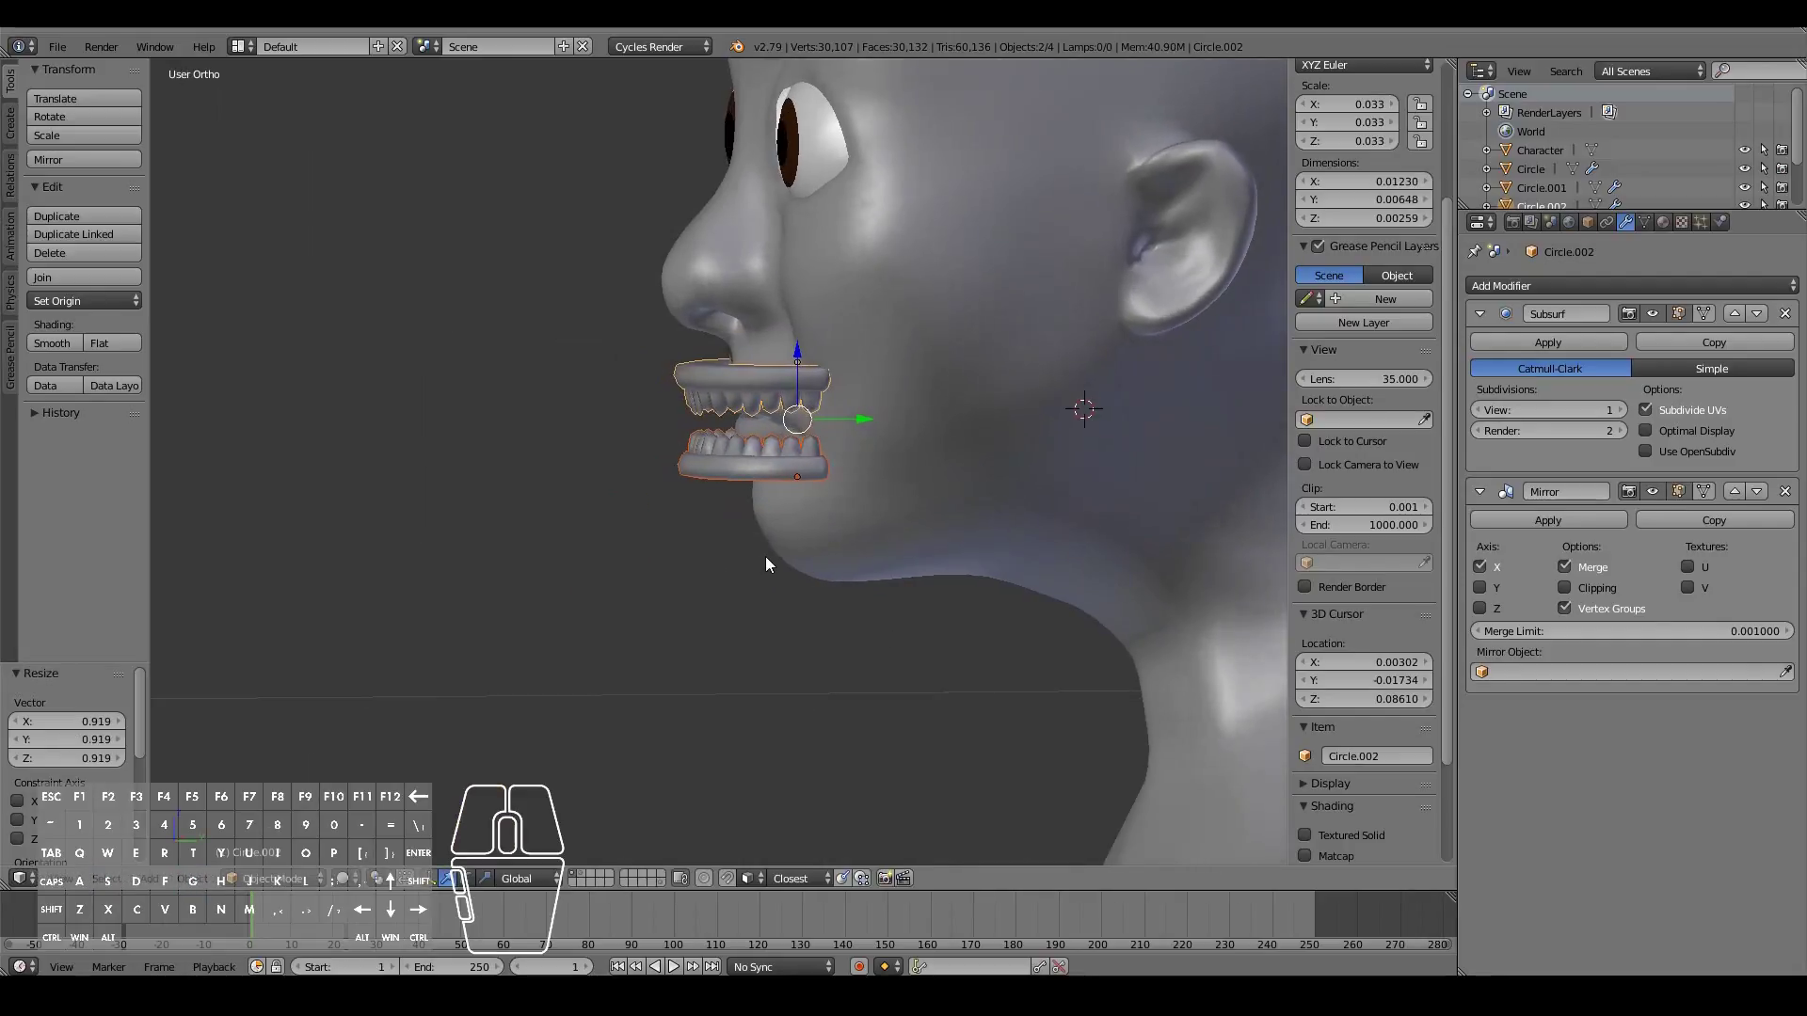
Step: Centre both tooth rows on the mouth in front view and place them just in front of the face in side view
{"action": "key", "text": "g"}
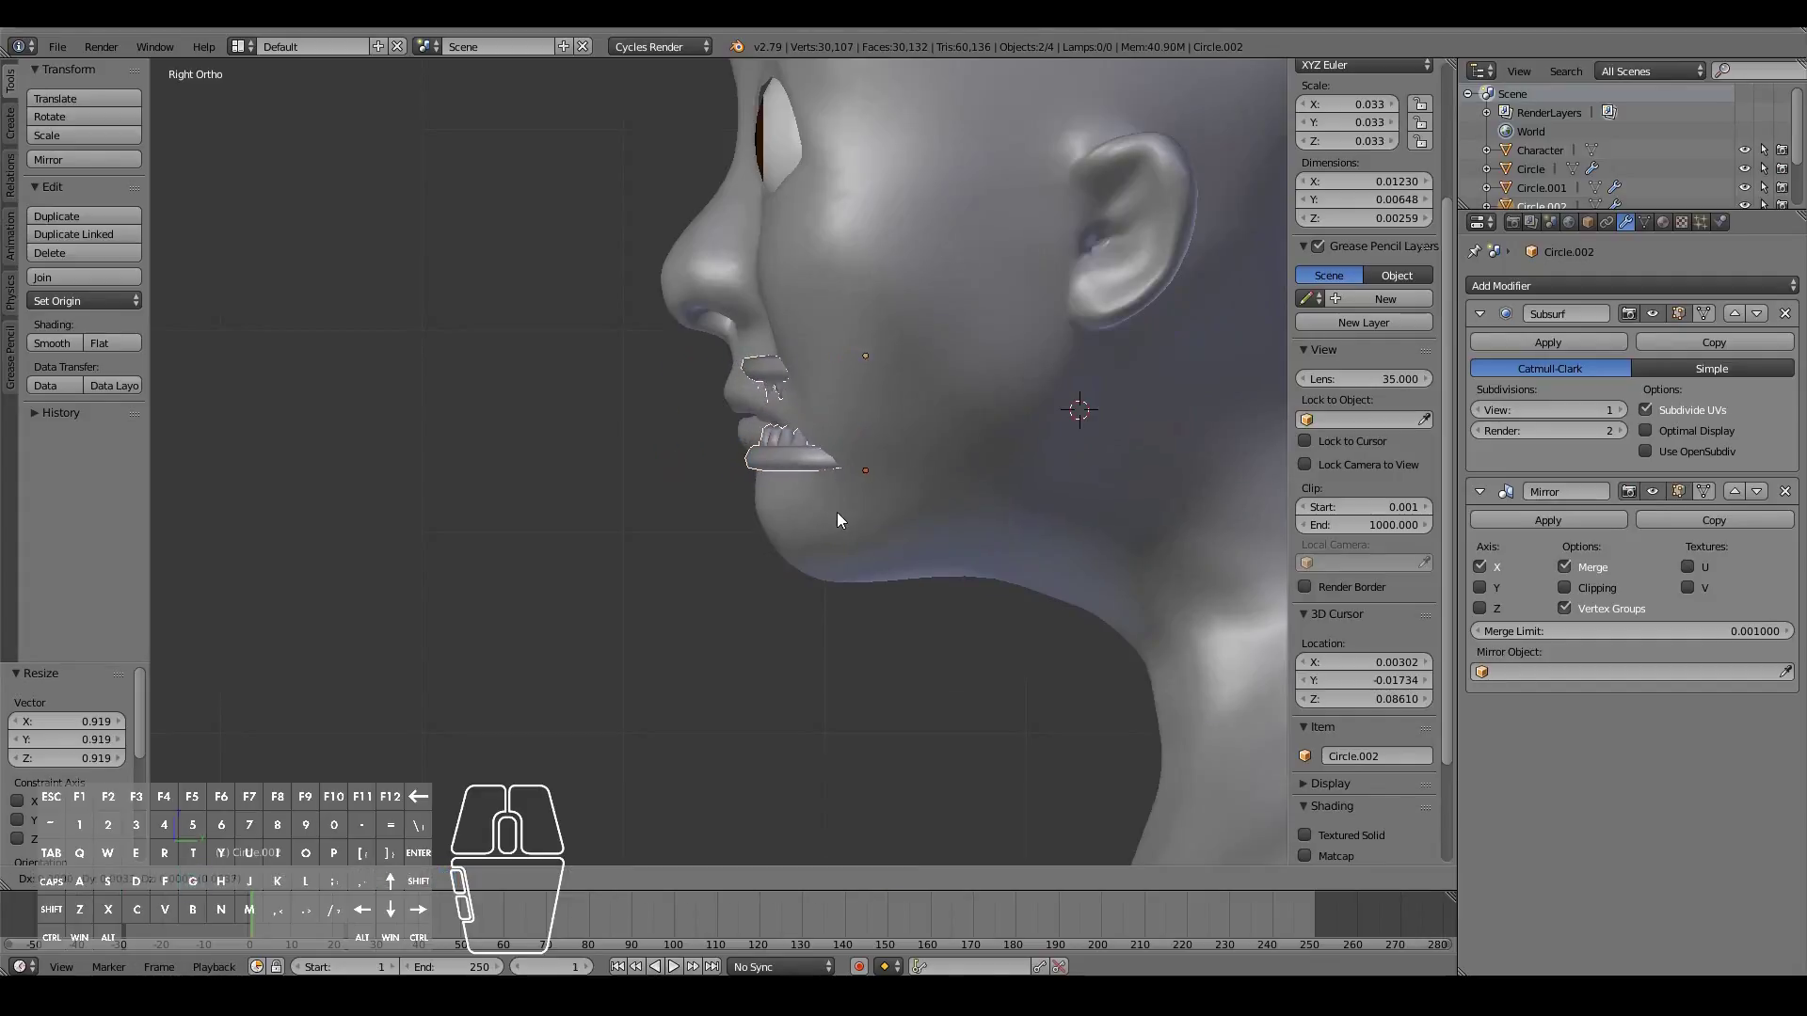
{"action": "left_click", "coordinate": [838, 512]}
{"action": "key", "text": "KP_1"}
{"action": "key", "text": "g"}
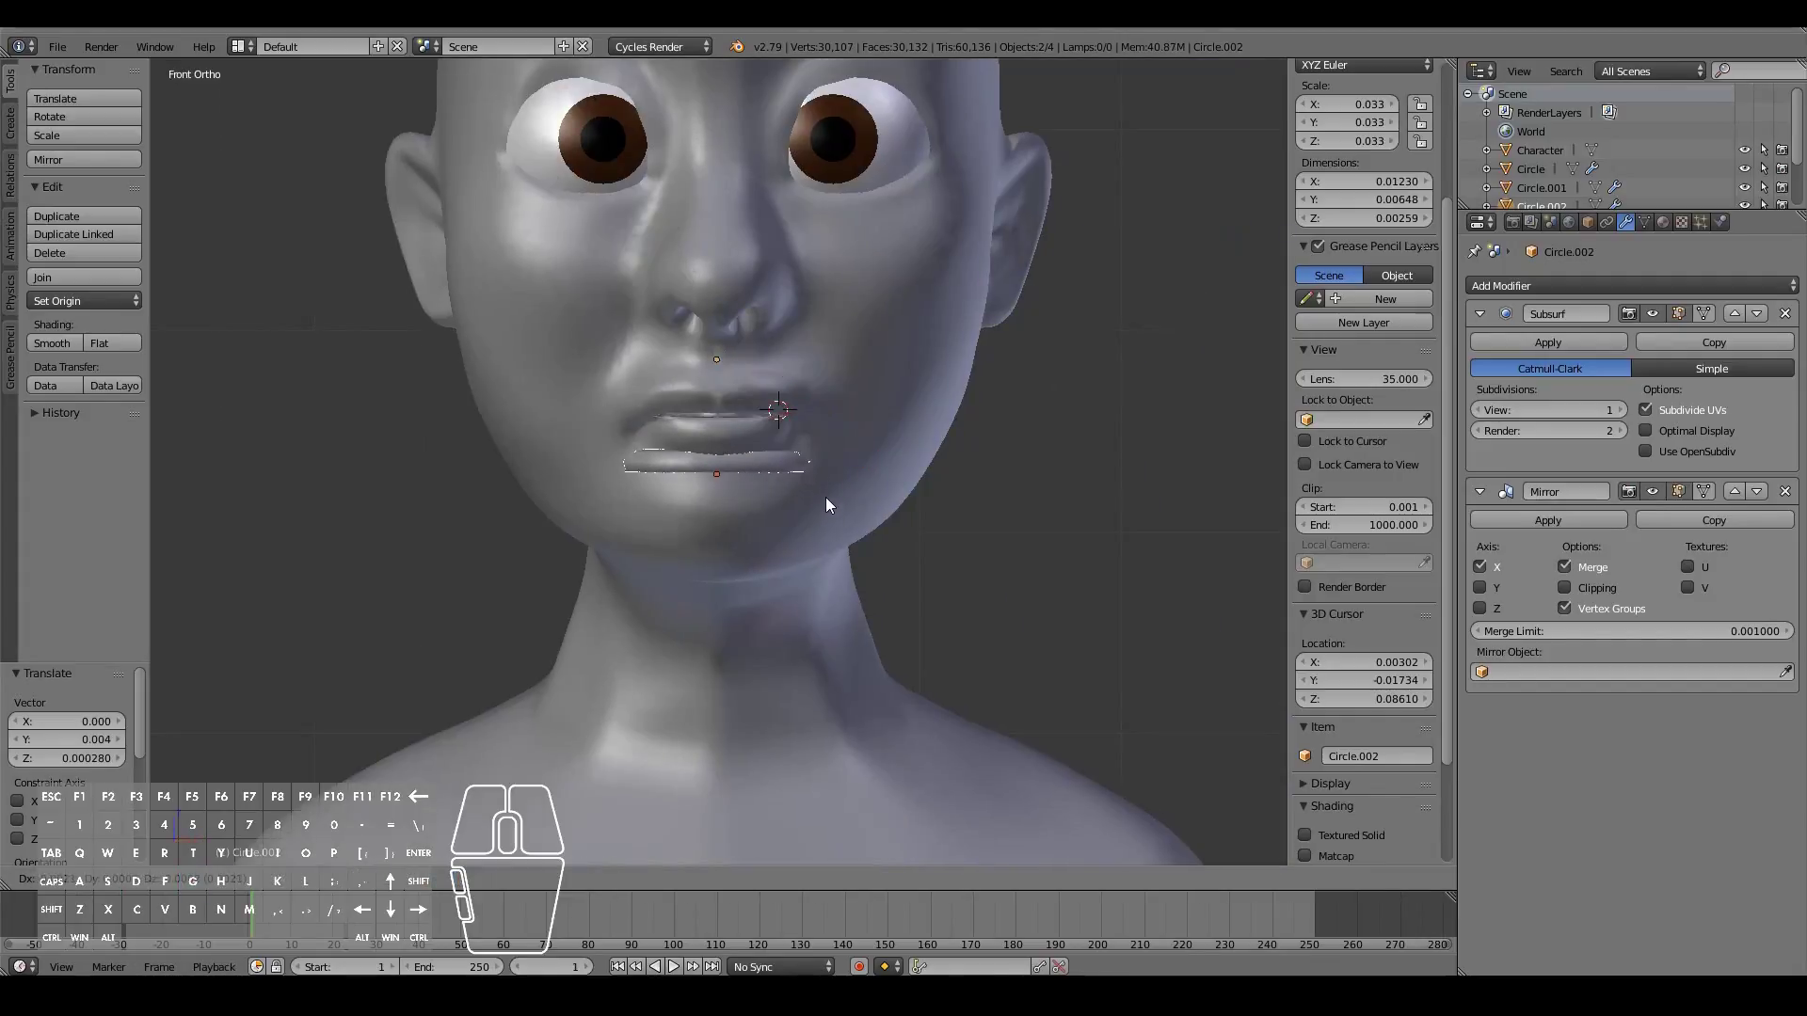
{"action": "left_click", "coordinate": [826, 497]}
{"action": "key", "text": "KP_3"}
{"action": "key", "text": "g"}
{"action": "left_click", "coordinate": [667, 494]}
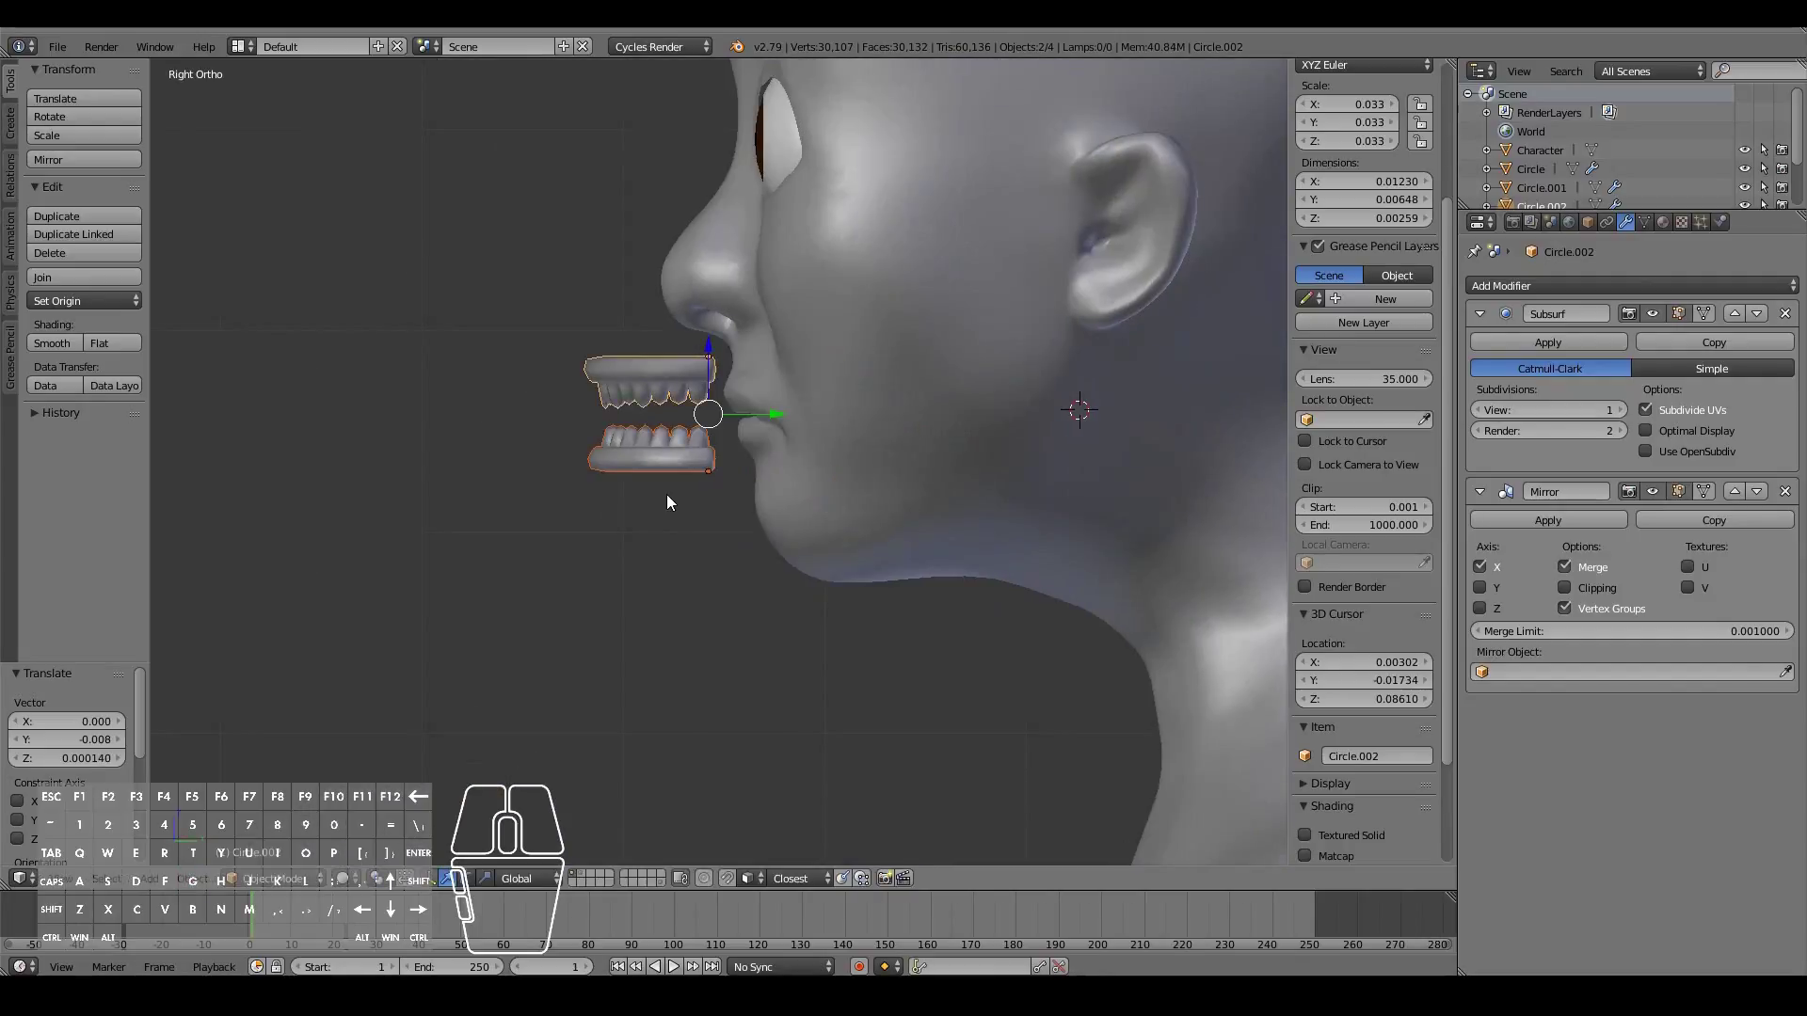
Step: Remove the Mirror modifier from both the upper and lower tooth rows at the face
{"action": "key", "text": "KP_1"}
{"action": "scroll", "coordinate": [666, 494], "scroll_direction": "up", "scroll_amount": 4}
{"action": "key", "text": "Tab"}
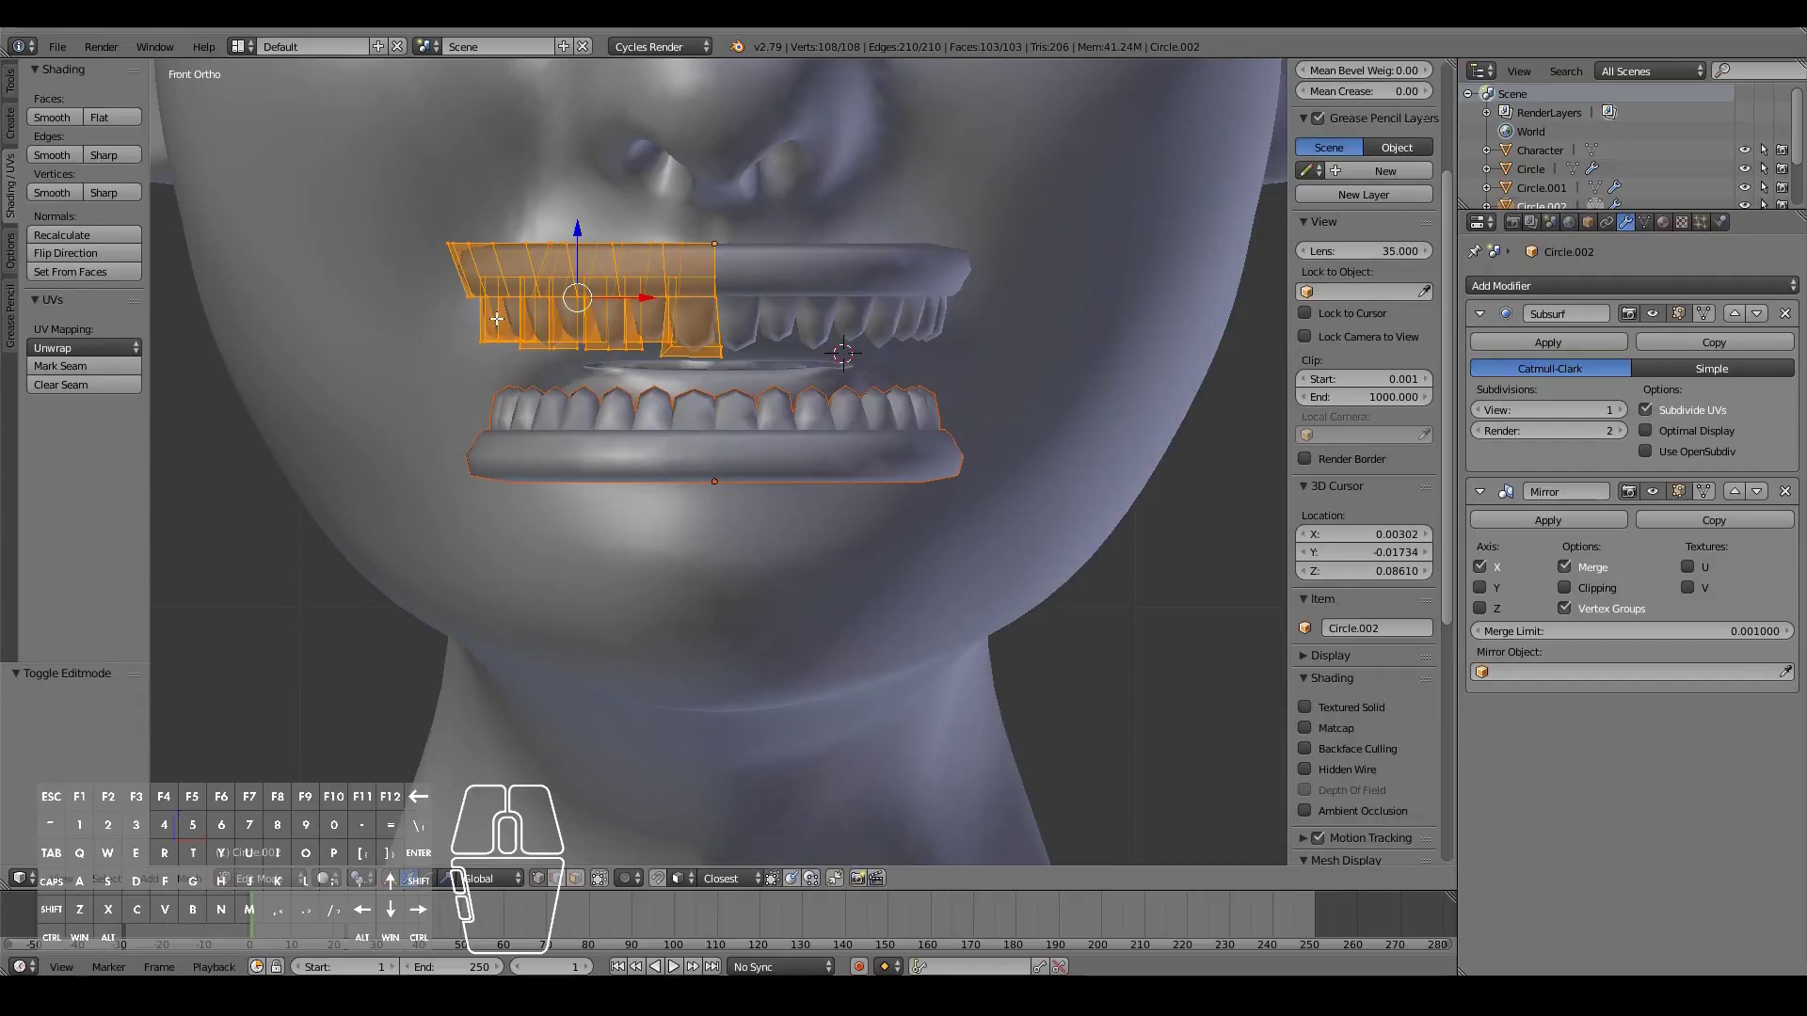
{"action": "key", "text": "Tab"}
{"action": "left_click", "coordinate": [1784, 491]}
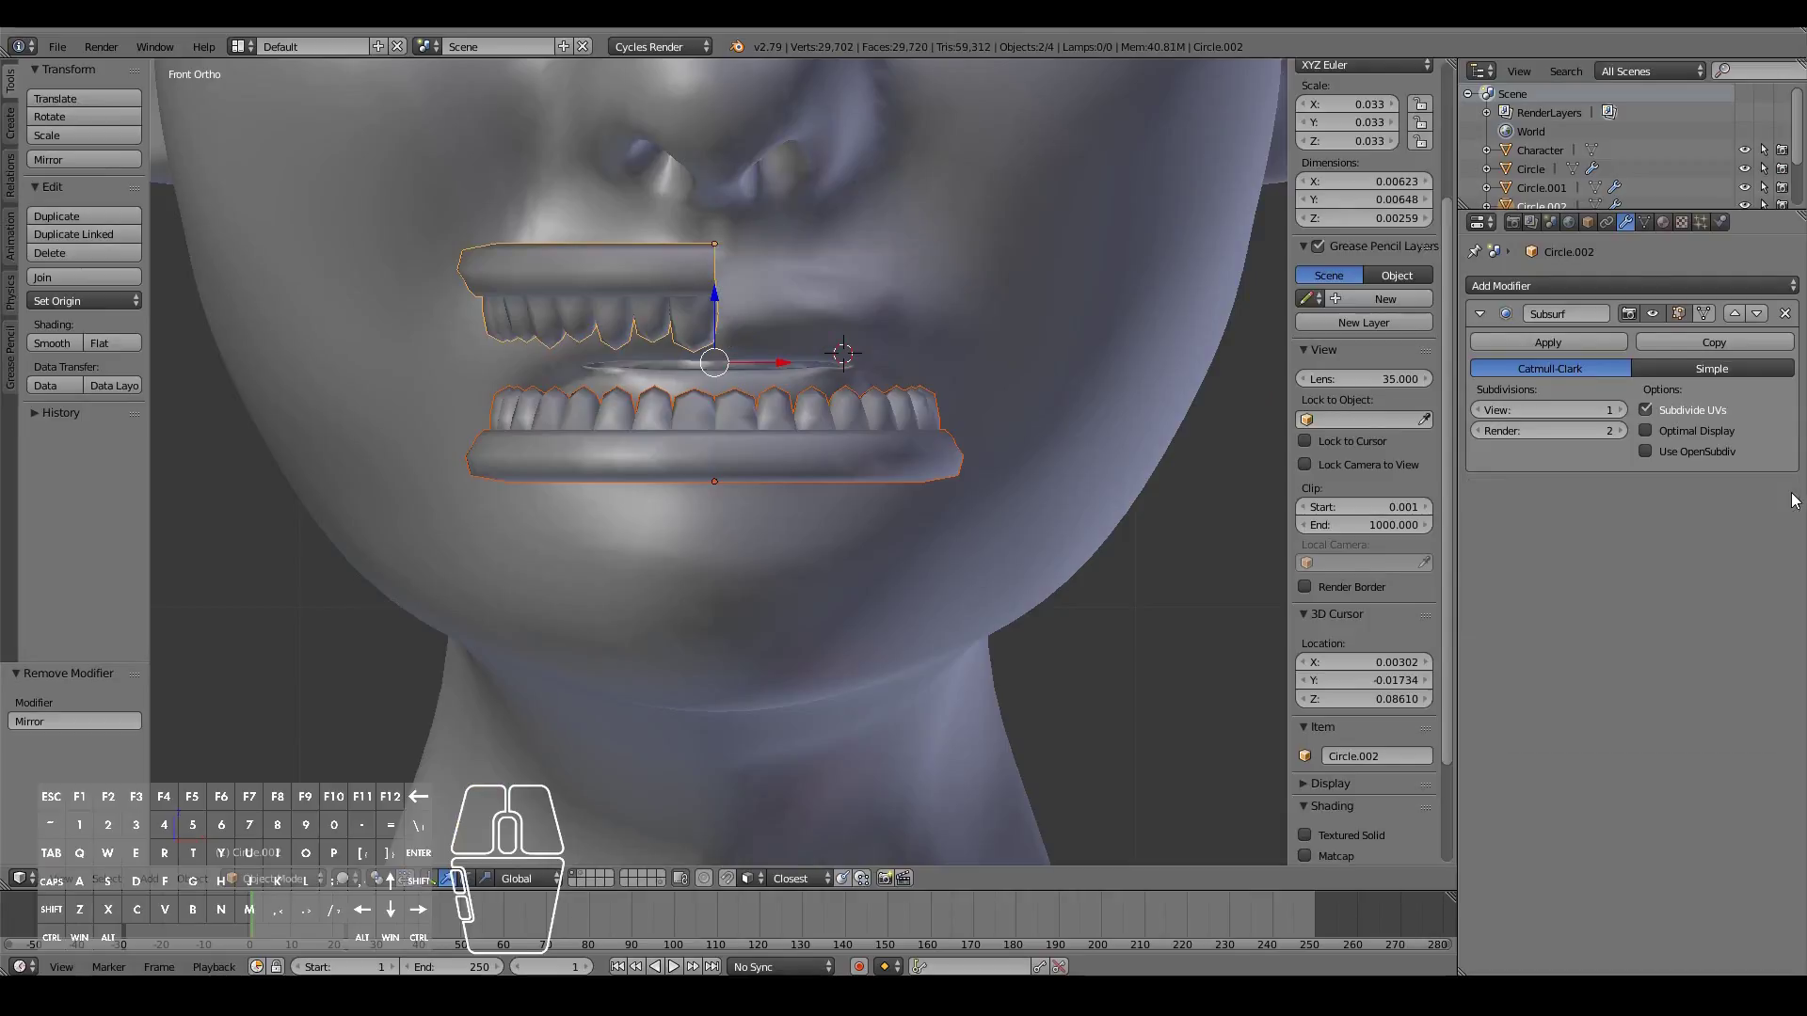
{"action": "right_click", "coordinate": [713, 470]}
{"action": "left_click", "coordinate": [1785, 491]}
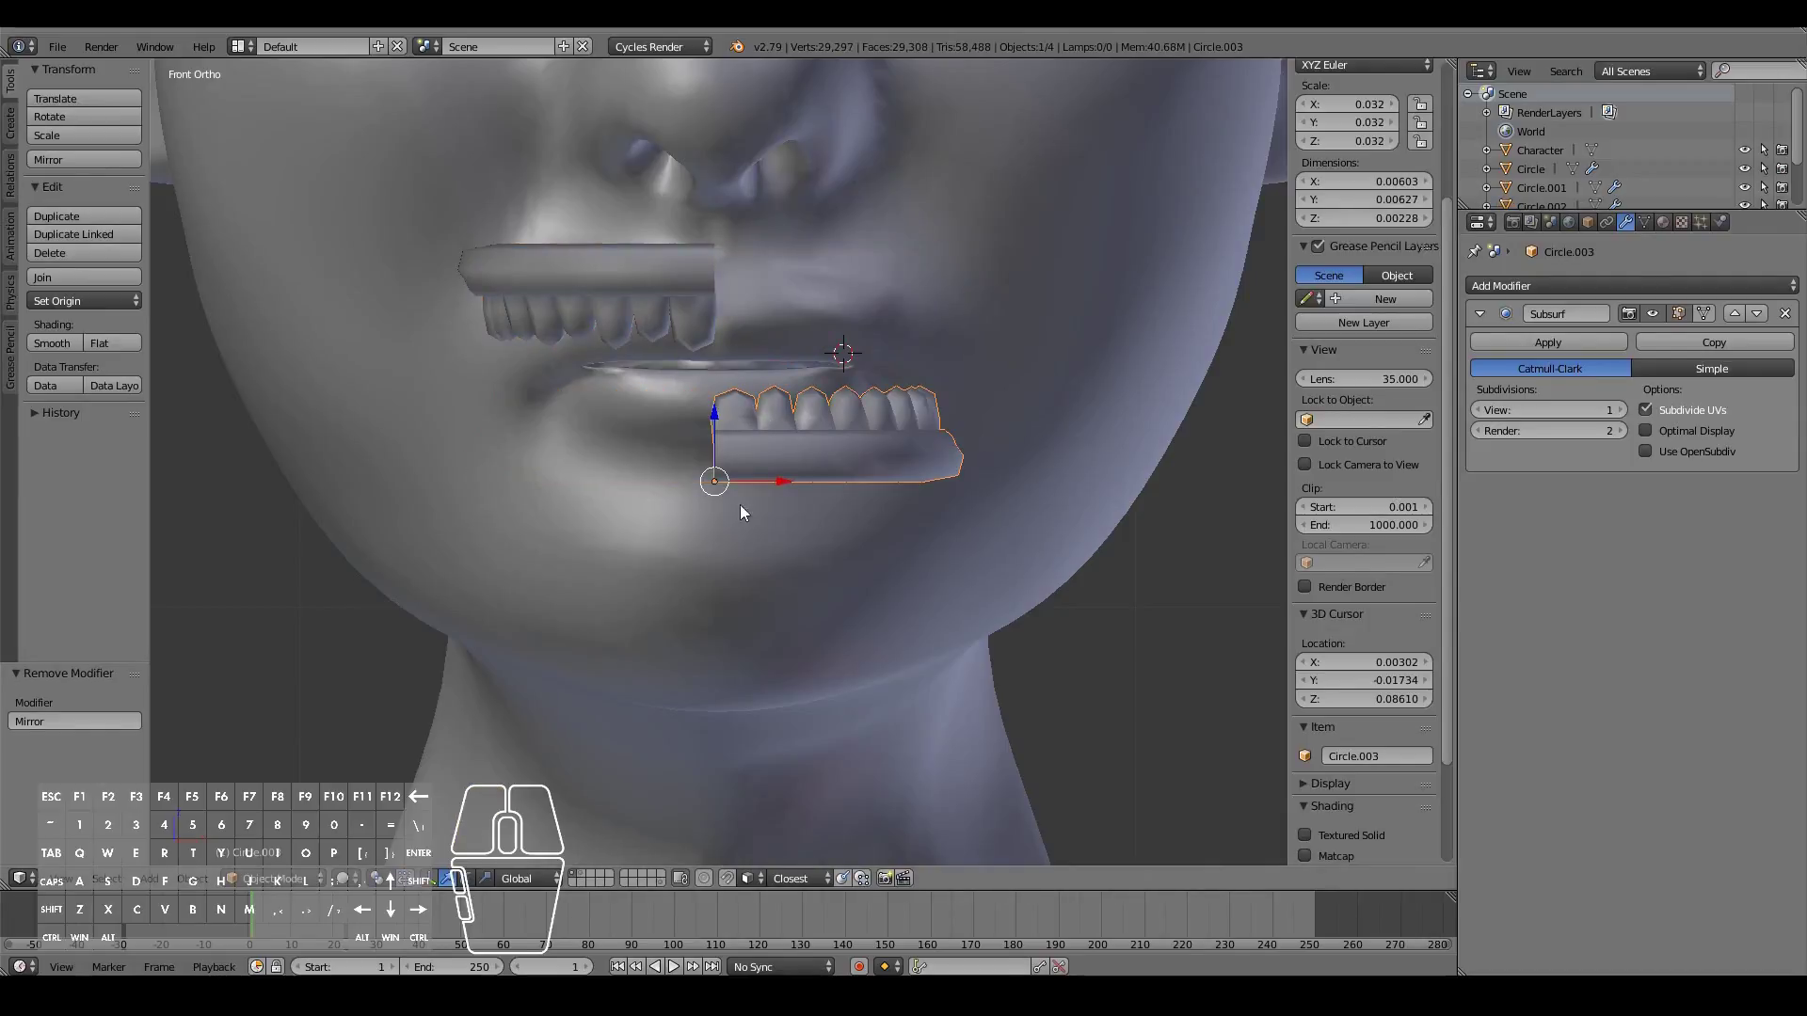
Step: Flip the upper half row's mesh by scaling it -1 along X in Edit Mode
{"action": "right_click", "coordinate": [676, 291], "text": "shift"}
{"action": "right_click", "coordinate": [779, 431], "text": "shift"}
{"action": "right_click", "coordinate": [686, 310]}
{"action": "key", "text": "Tab"}
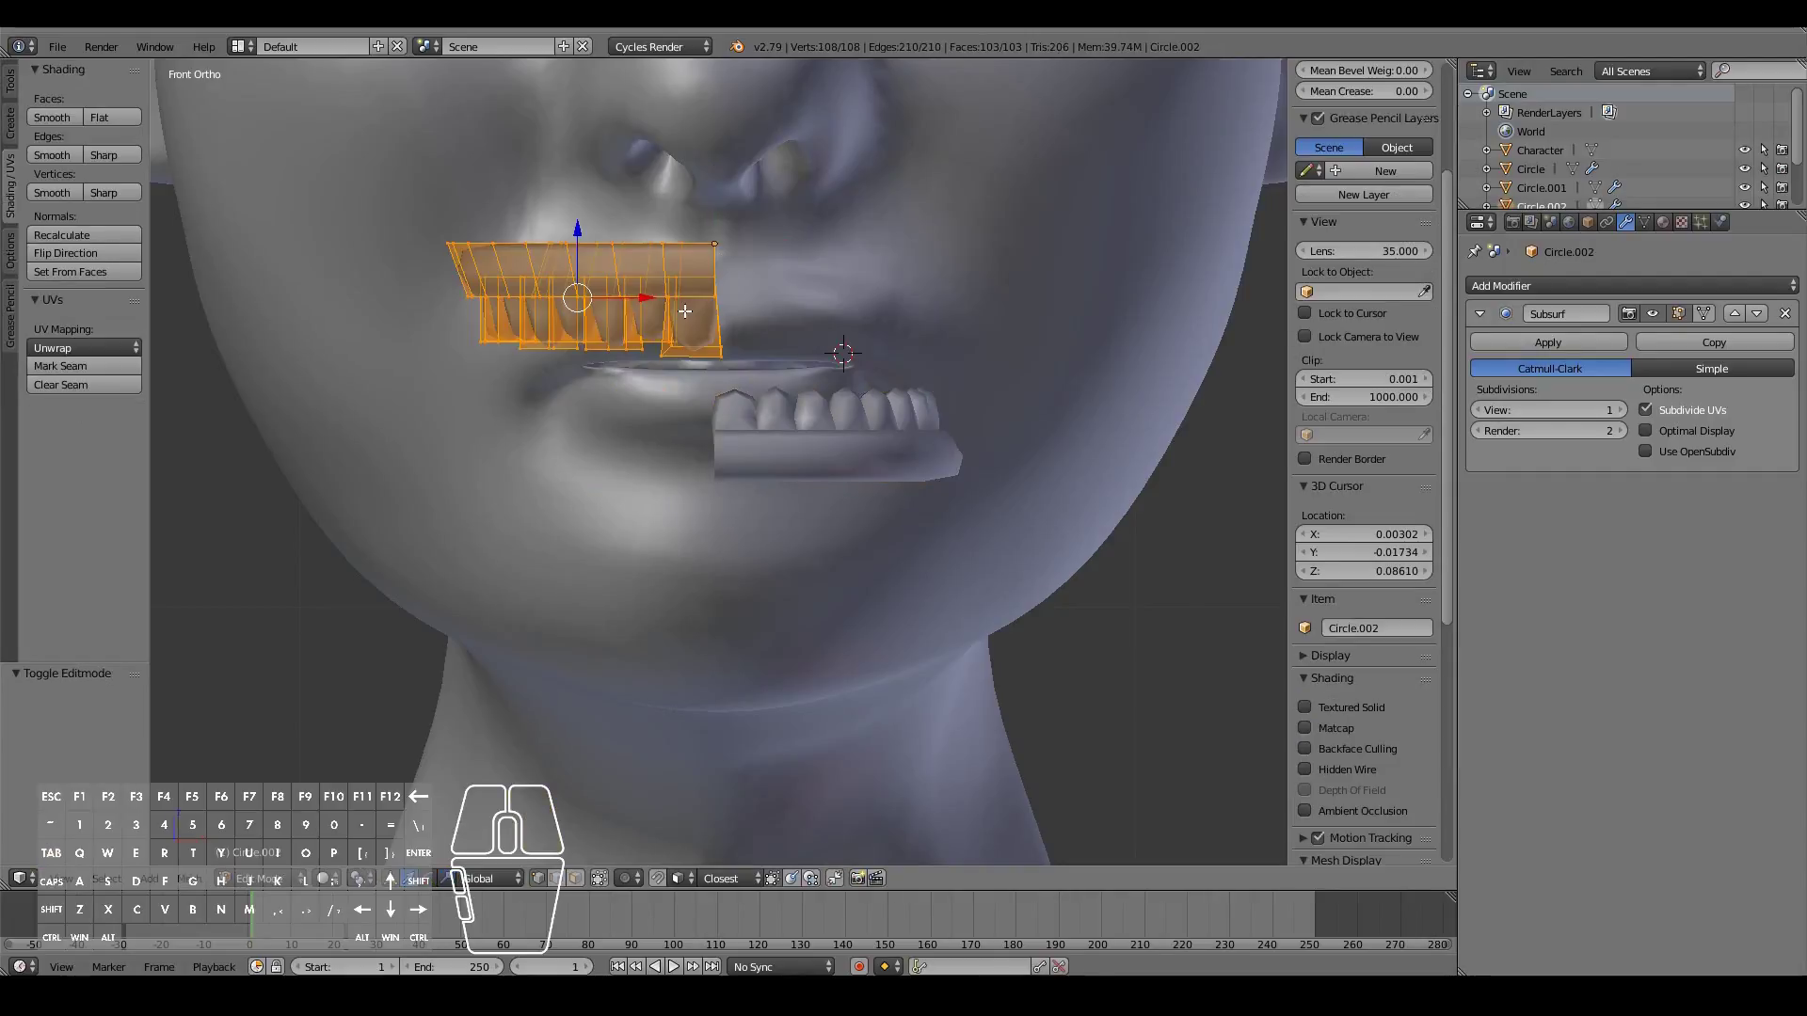
{"action": "key", "text": "s"}
{"action": "key", "text": "x"}
{"action": "key", "text": "minus"}
{"action": "key", "text": "1"}
{"action": "key", "text": "Return"}
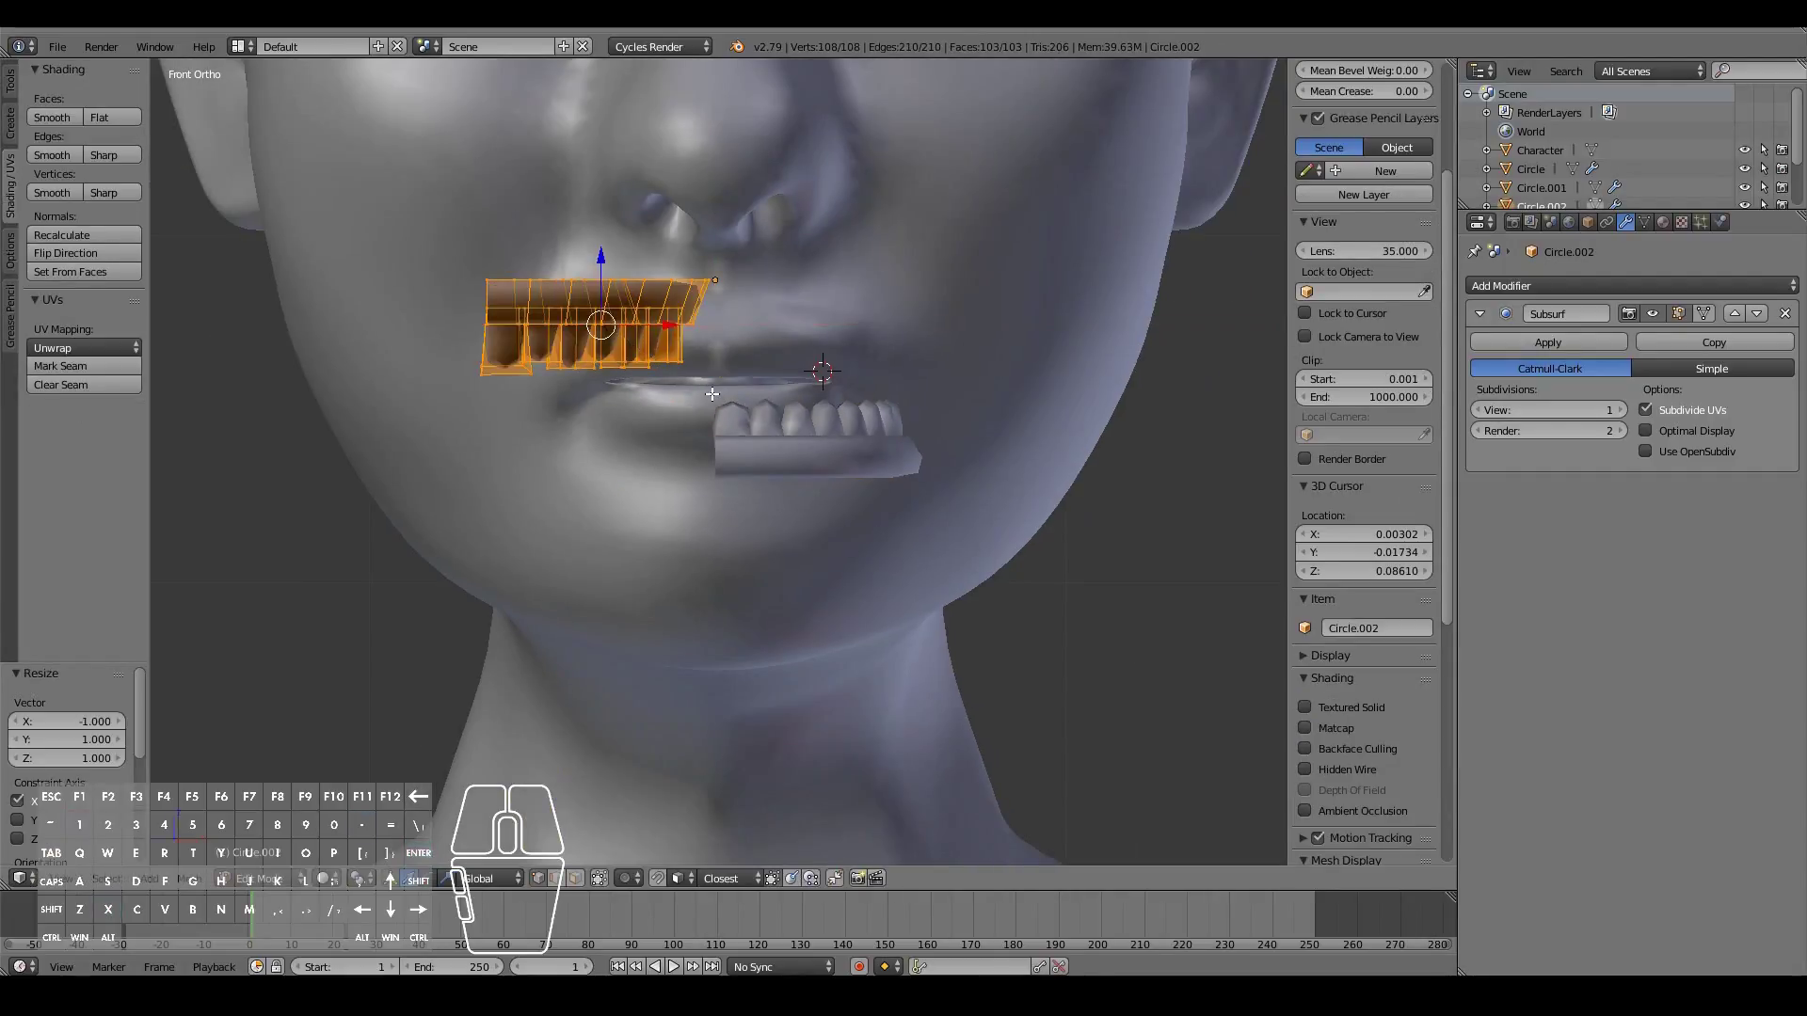
{"action": "key", "text": "Tab"}
Step: Move the flipped upper half row about 0.006 along X to line up above the lower half row
{"action": "scroll", "coordinate": [495, 274], "scroll_direction": "up", "scroll_amount": 1}
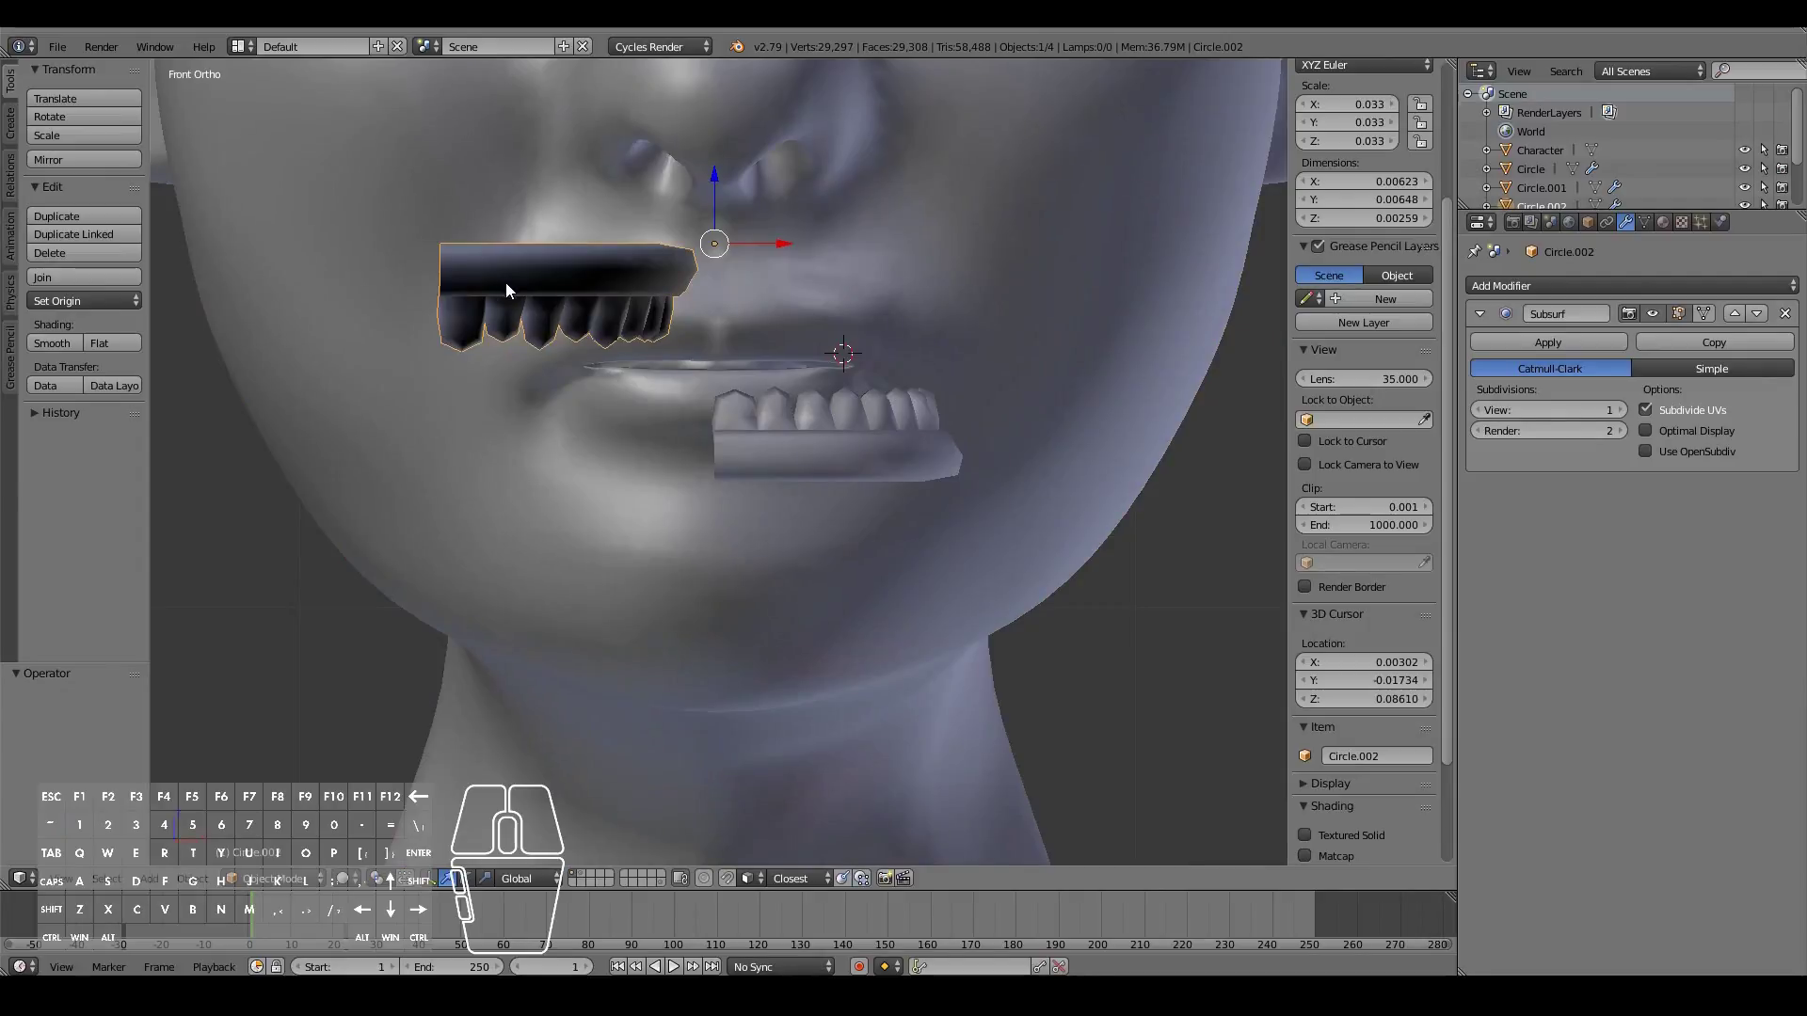
{"action": "key", "text": "g"}
{"action": "key", "text": "x"}
{"action": "left_click", "coordinate": [777, 336]}
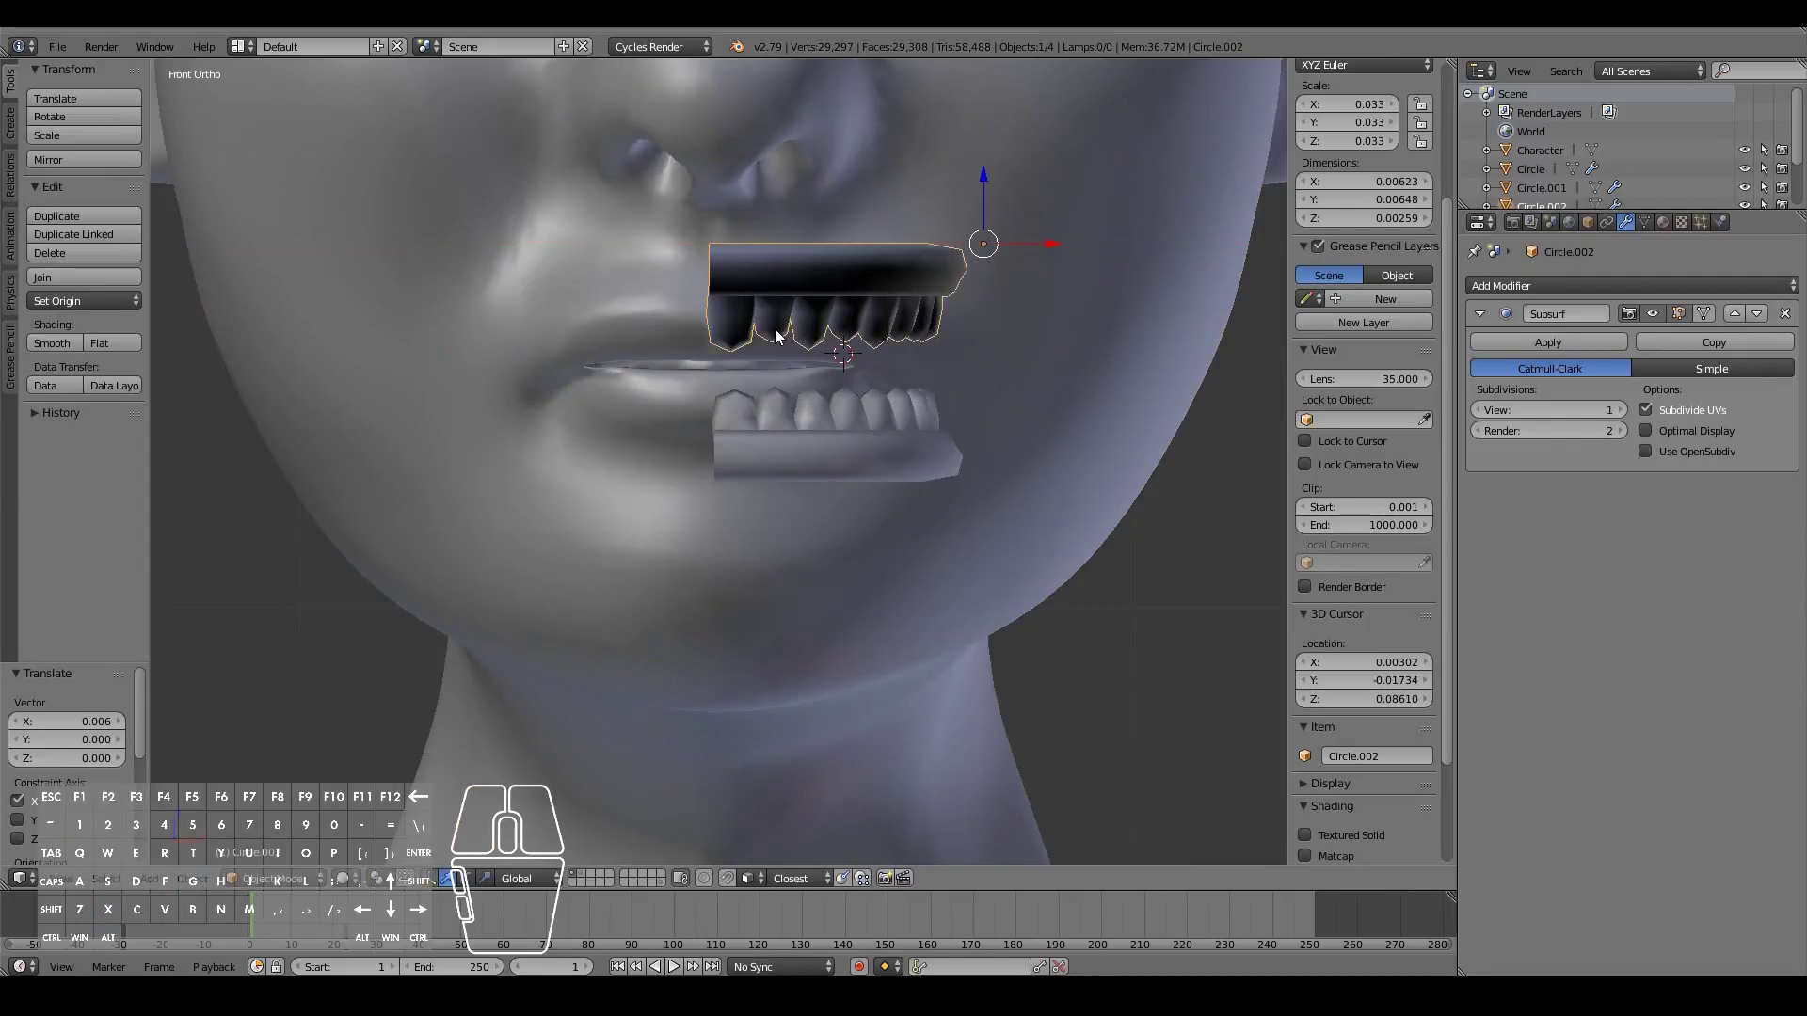
Step: Correct the inverted face normals of the flipped upper half row in Edit Mode
{"action": "mouse_move", "coordinate": [827, 346]}
{"action": "middle_mouse_down"}
{"action": "mouse_move", "coordinate": [754, 355]}
{"action": "mouse_move", "coordinate": [871, 359]}
{"action": "mouse_move", "coordinate": [847, 355]}
{"action": "middle_mouse_up"}
{"action": "key", "text": "KP_1"}
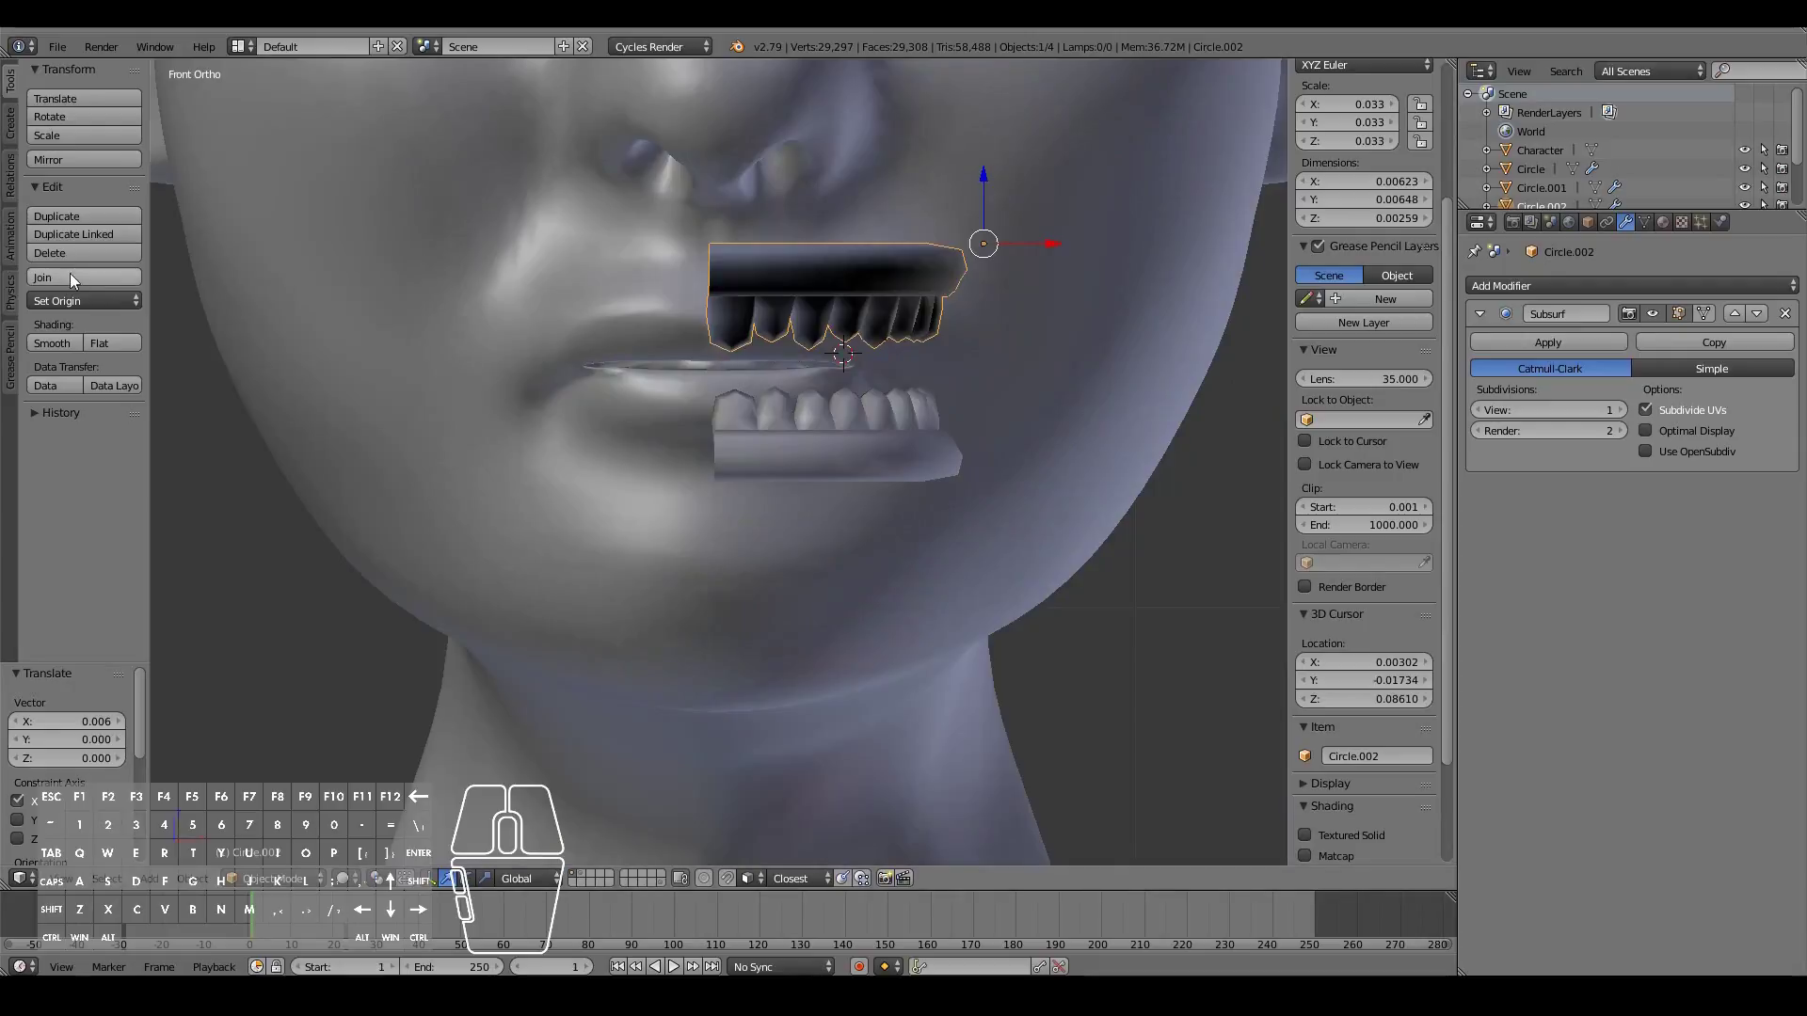
{"action": "key", "text": "Tab"}
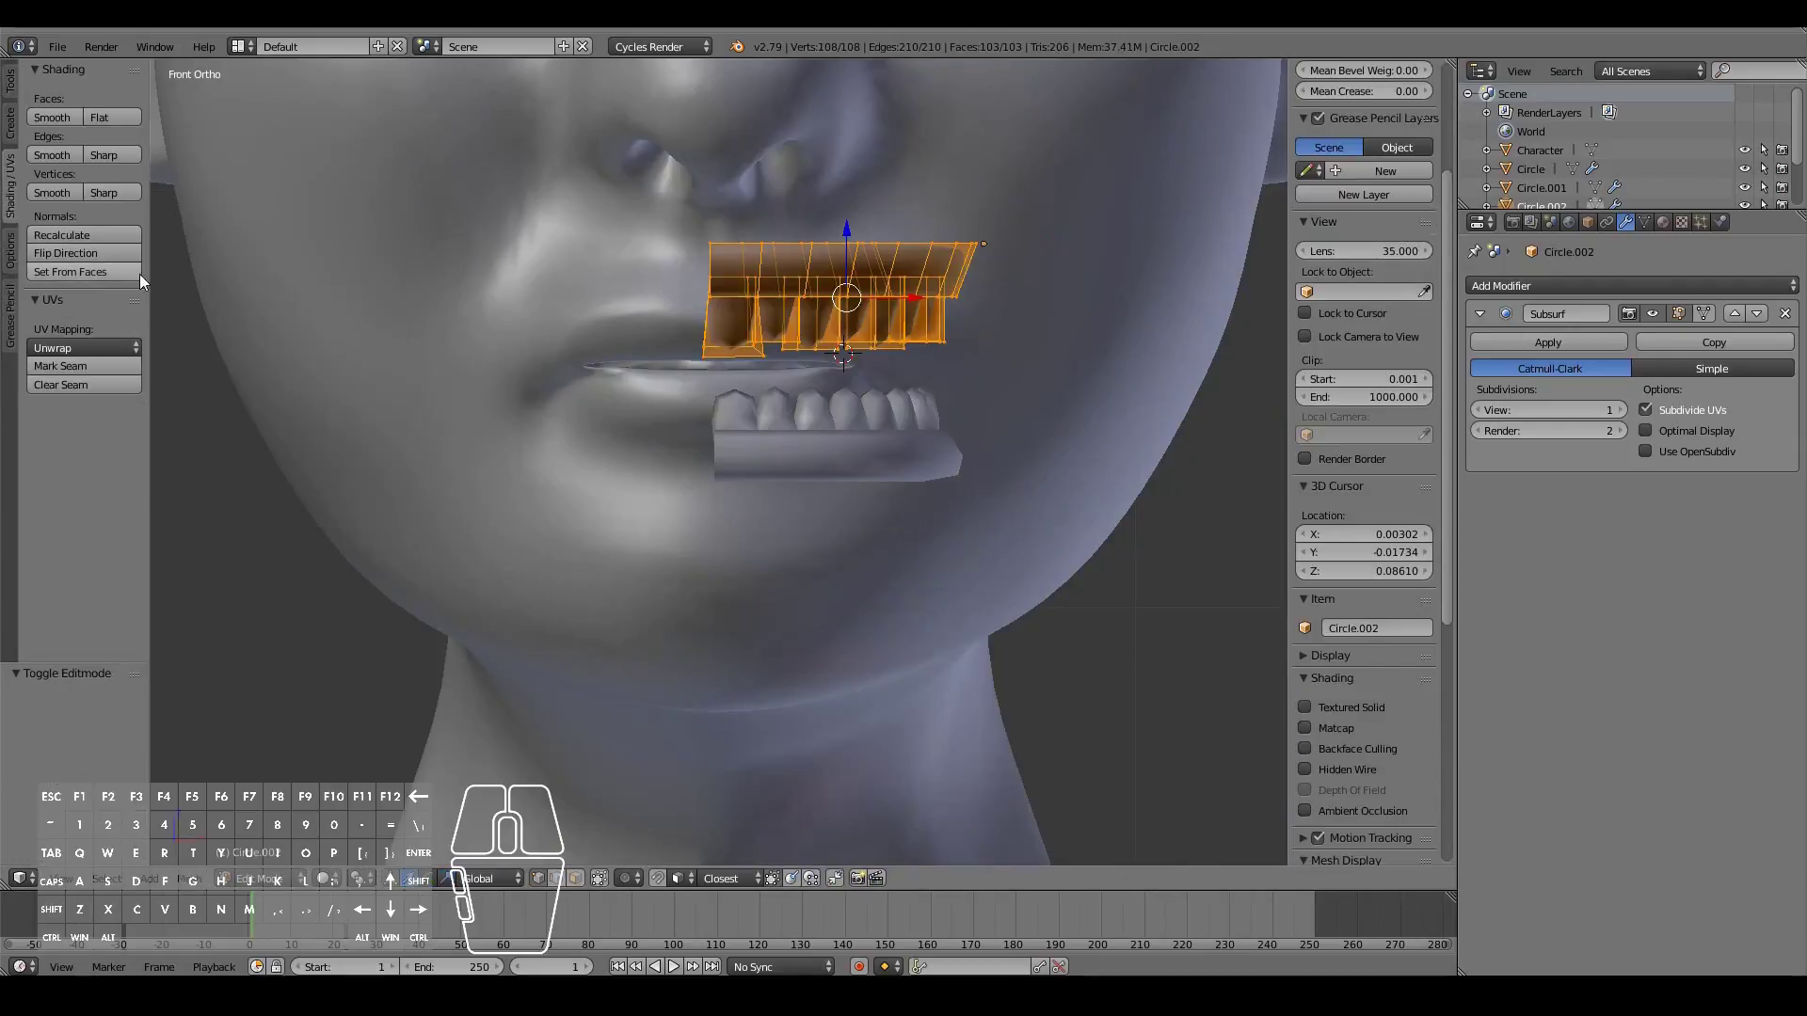
{"action": "key", "text": "Tab"}
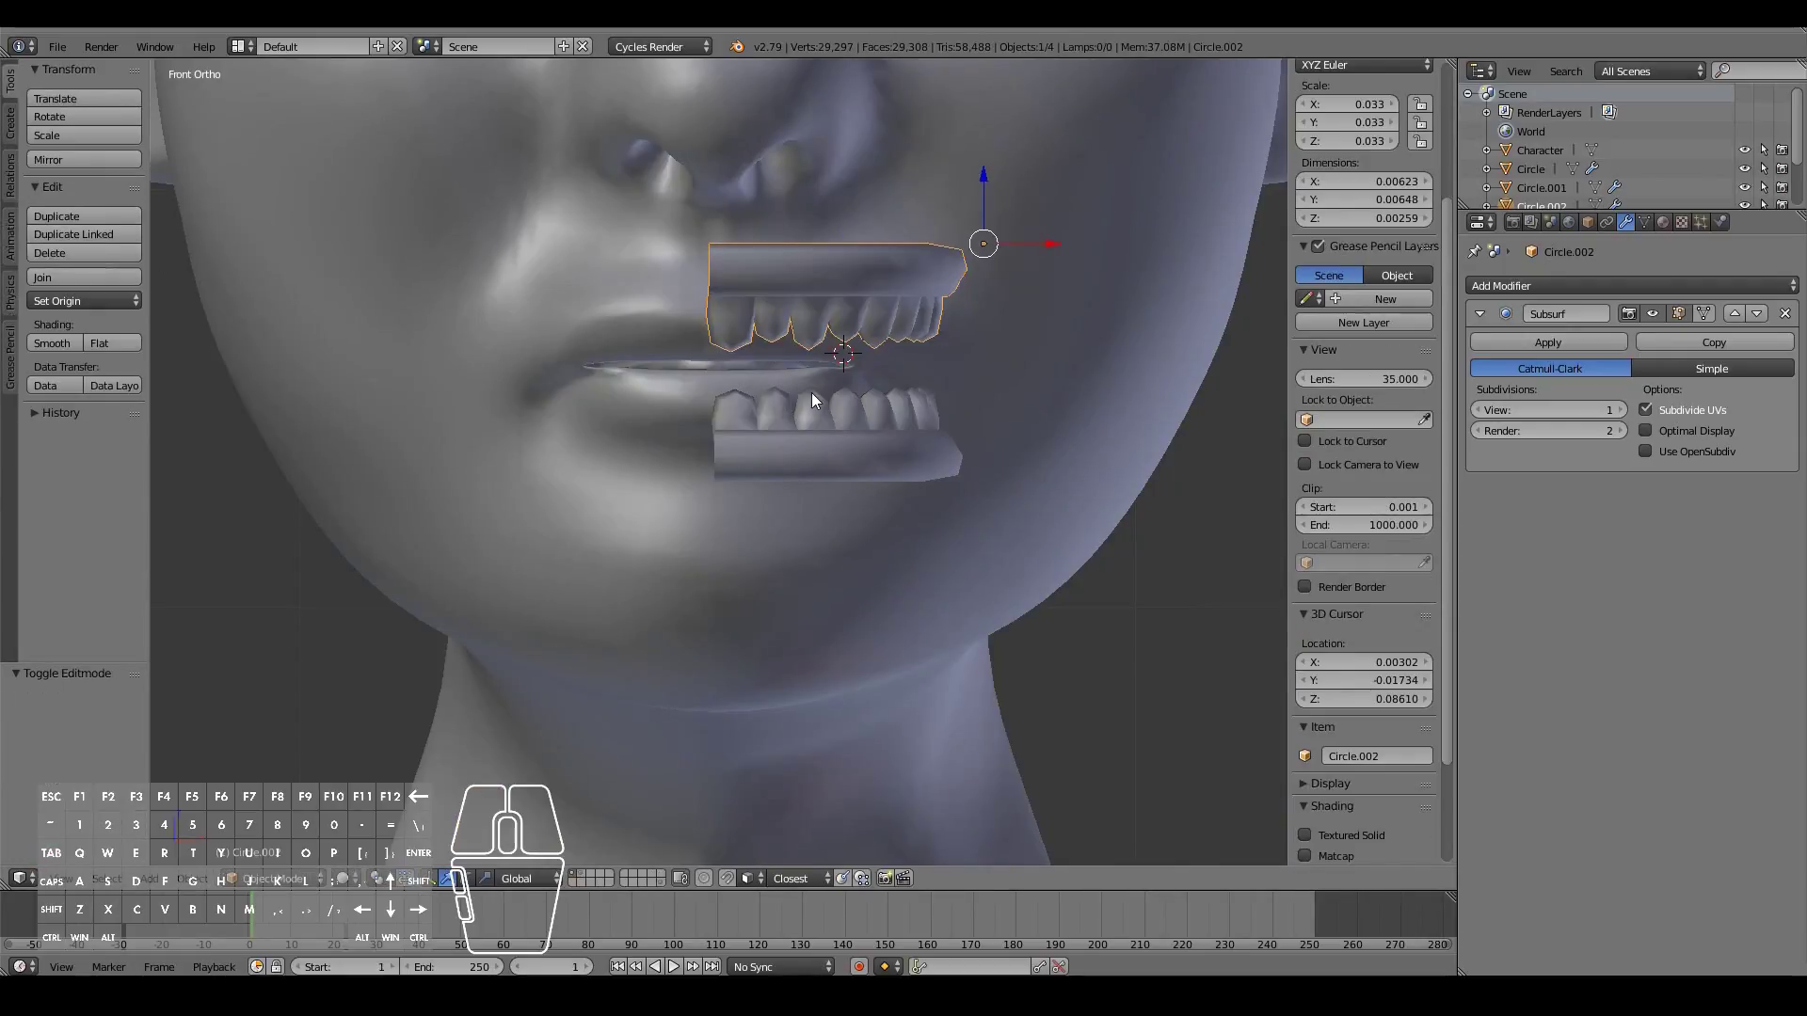
{"action": "key", "text": "Tab"}
{"action": "key", "text": "Tab"}
Step: Select both half rows and move them about 0.002 along X, away from the face's centre line
{"action": "right_click", "coordinate": [832, 433]}
{"action": "scroll", "coordinate": [793, 476], "scroll_direction": "down", "scroll_amount": 2}
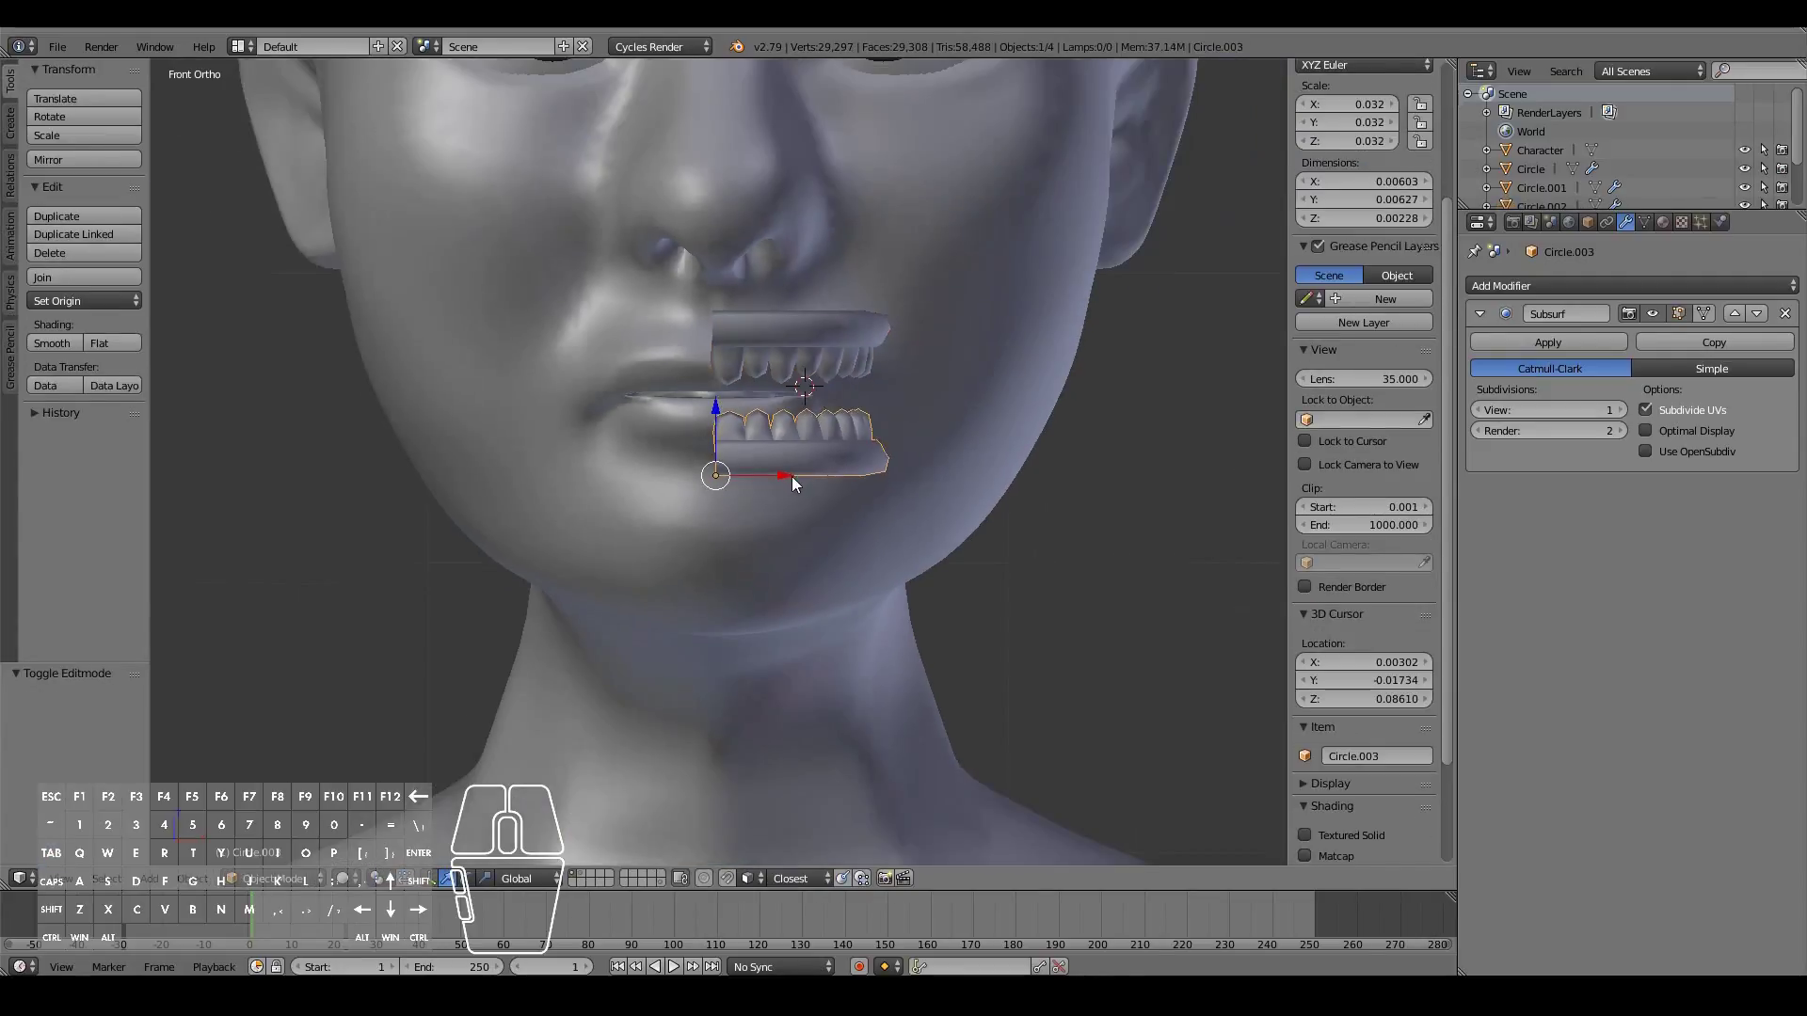
{"action": "right_click", "coordinate": [806, 327], "text": "shift"}
{"action": "key", "text": "g"}
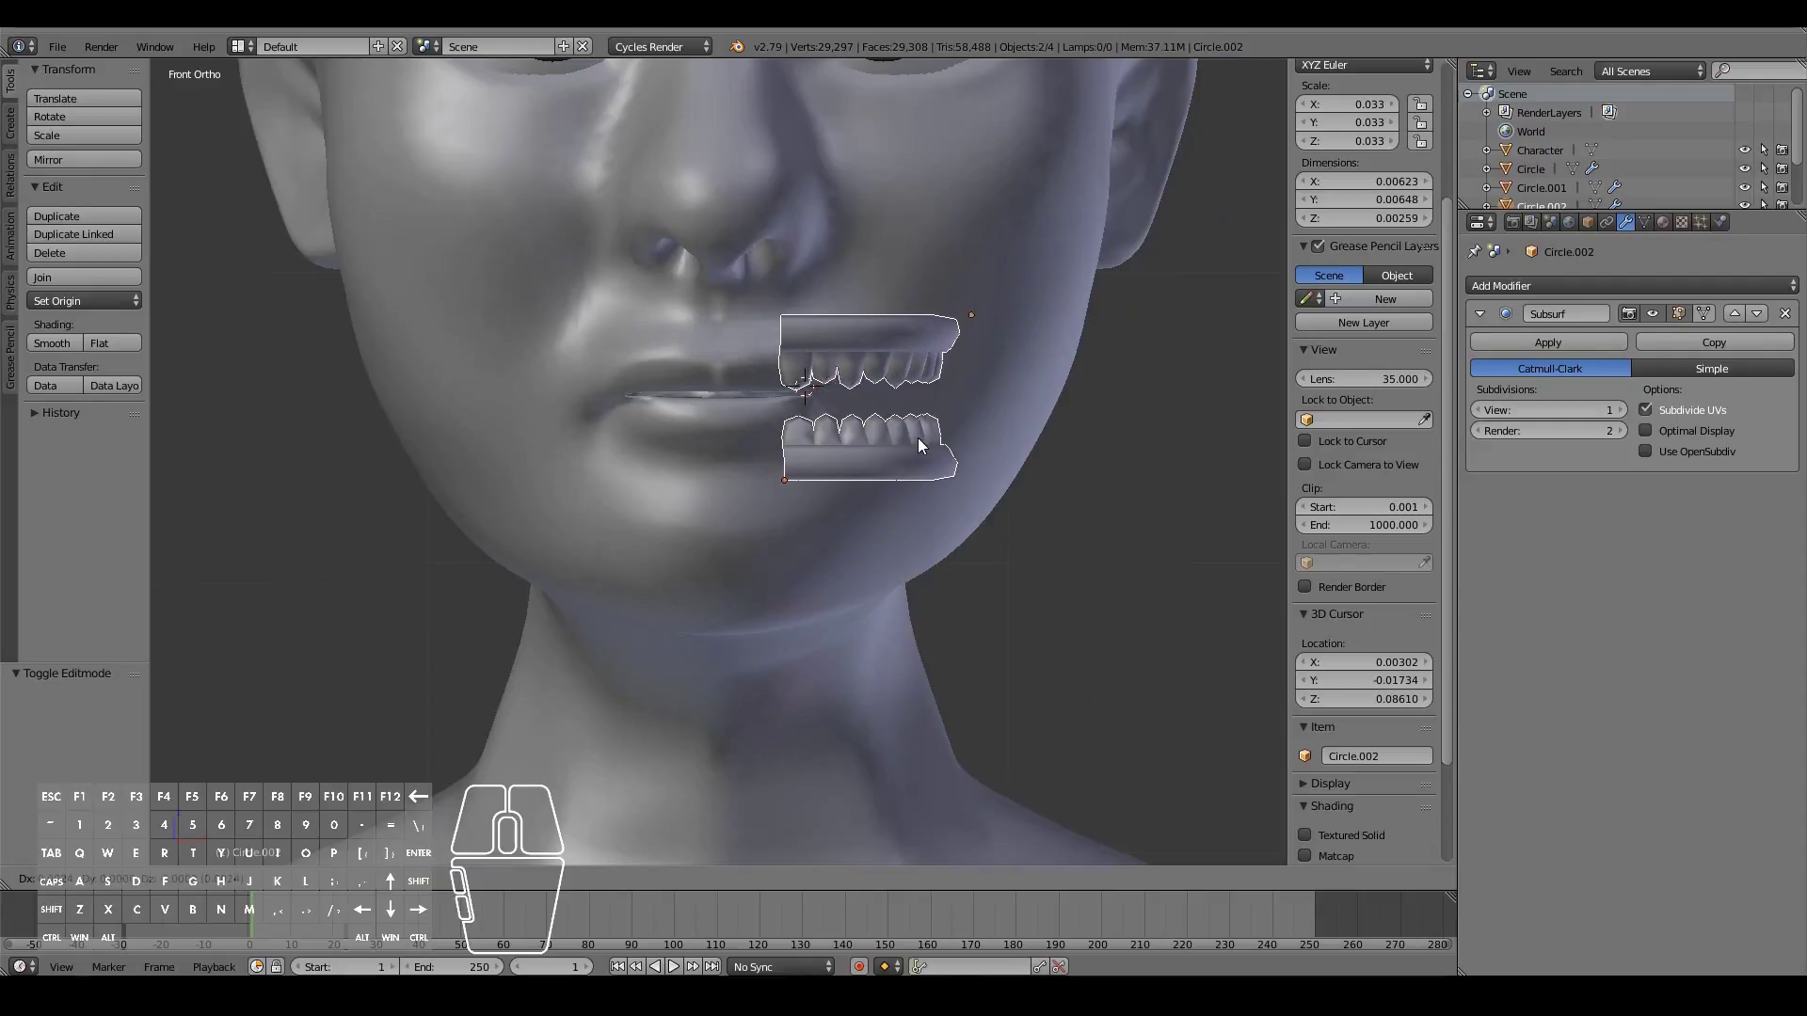
{"action": "left_click", "coordinate": [915, 431]}
{"action": "scroll", "coordinate": [646, 352], "scroll_direction": "down", "scroll_amount": 2}
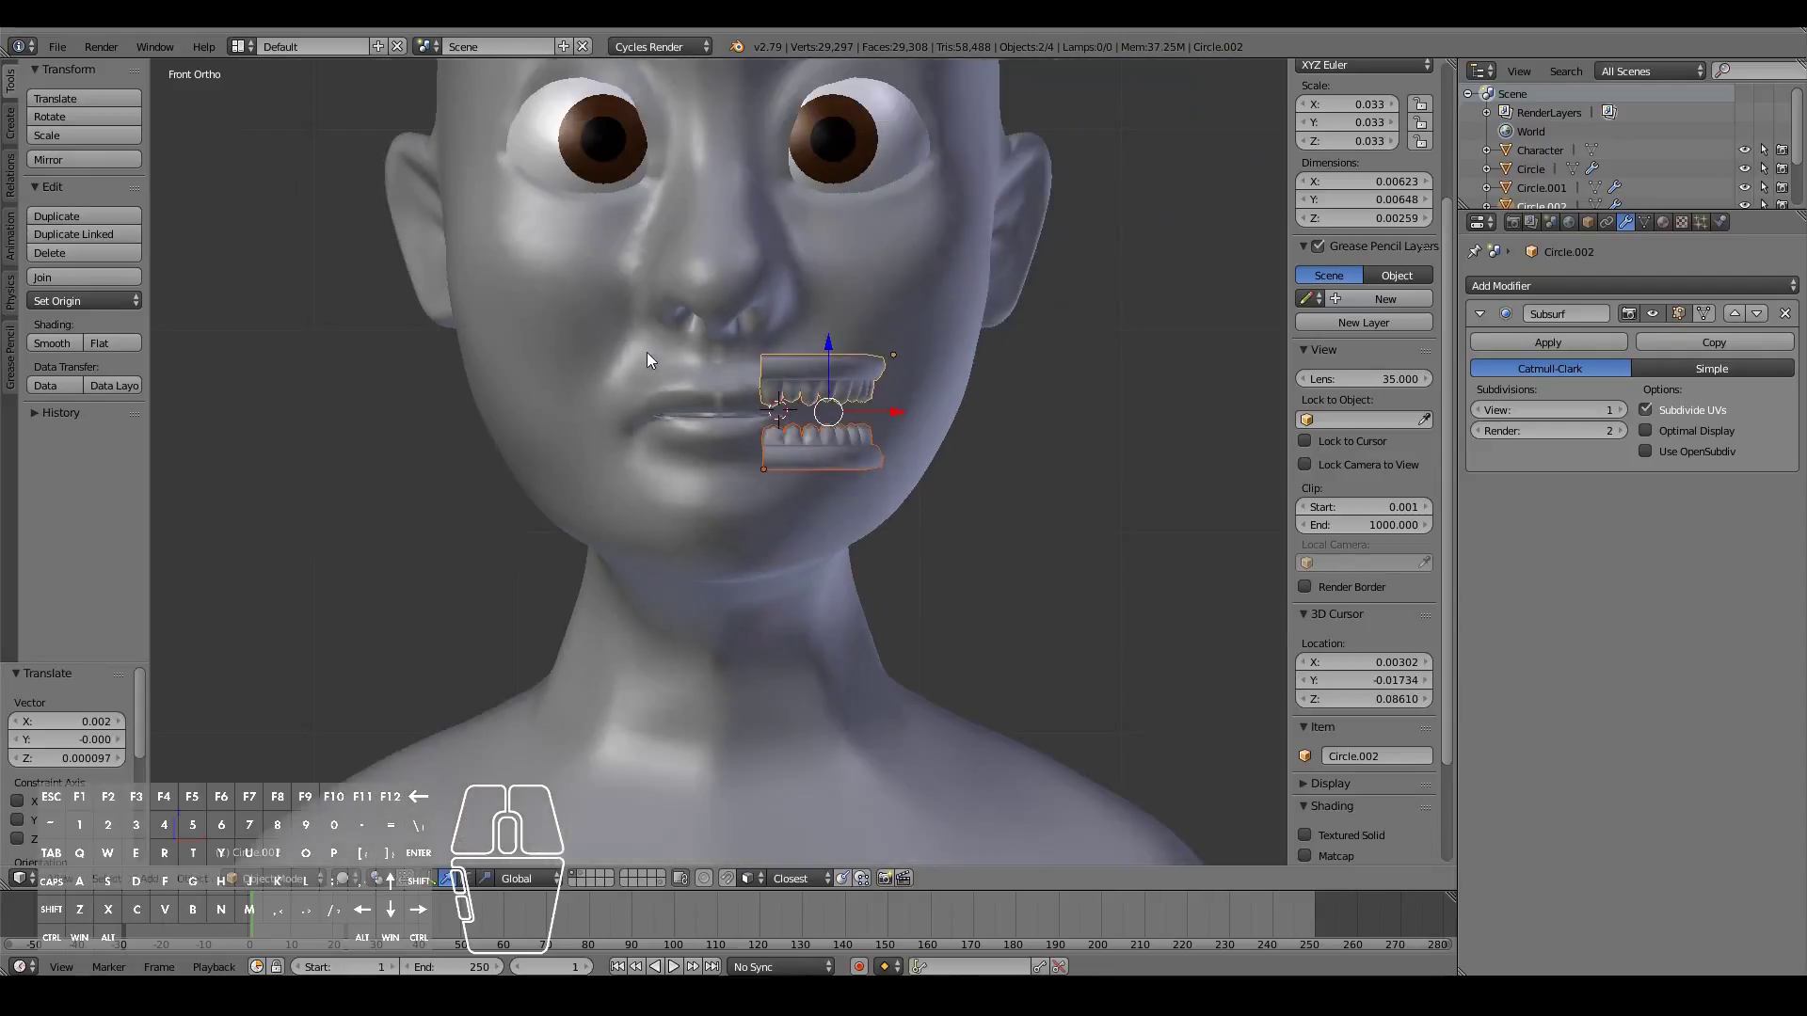
{"action": "scroll", "coordinate": [711, 291], "scroll_direction": "down", "scroll_amount": 1}
{"action": "scroll", "coordinate": [691, 472], "scroll_direction": "up", "scroll_amount": 3}
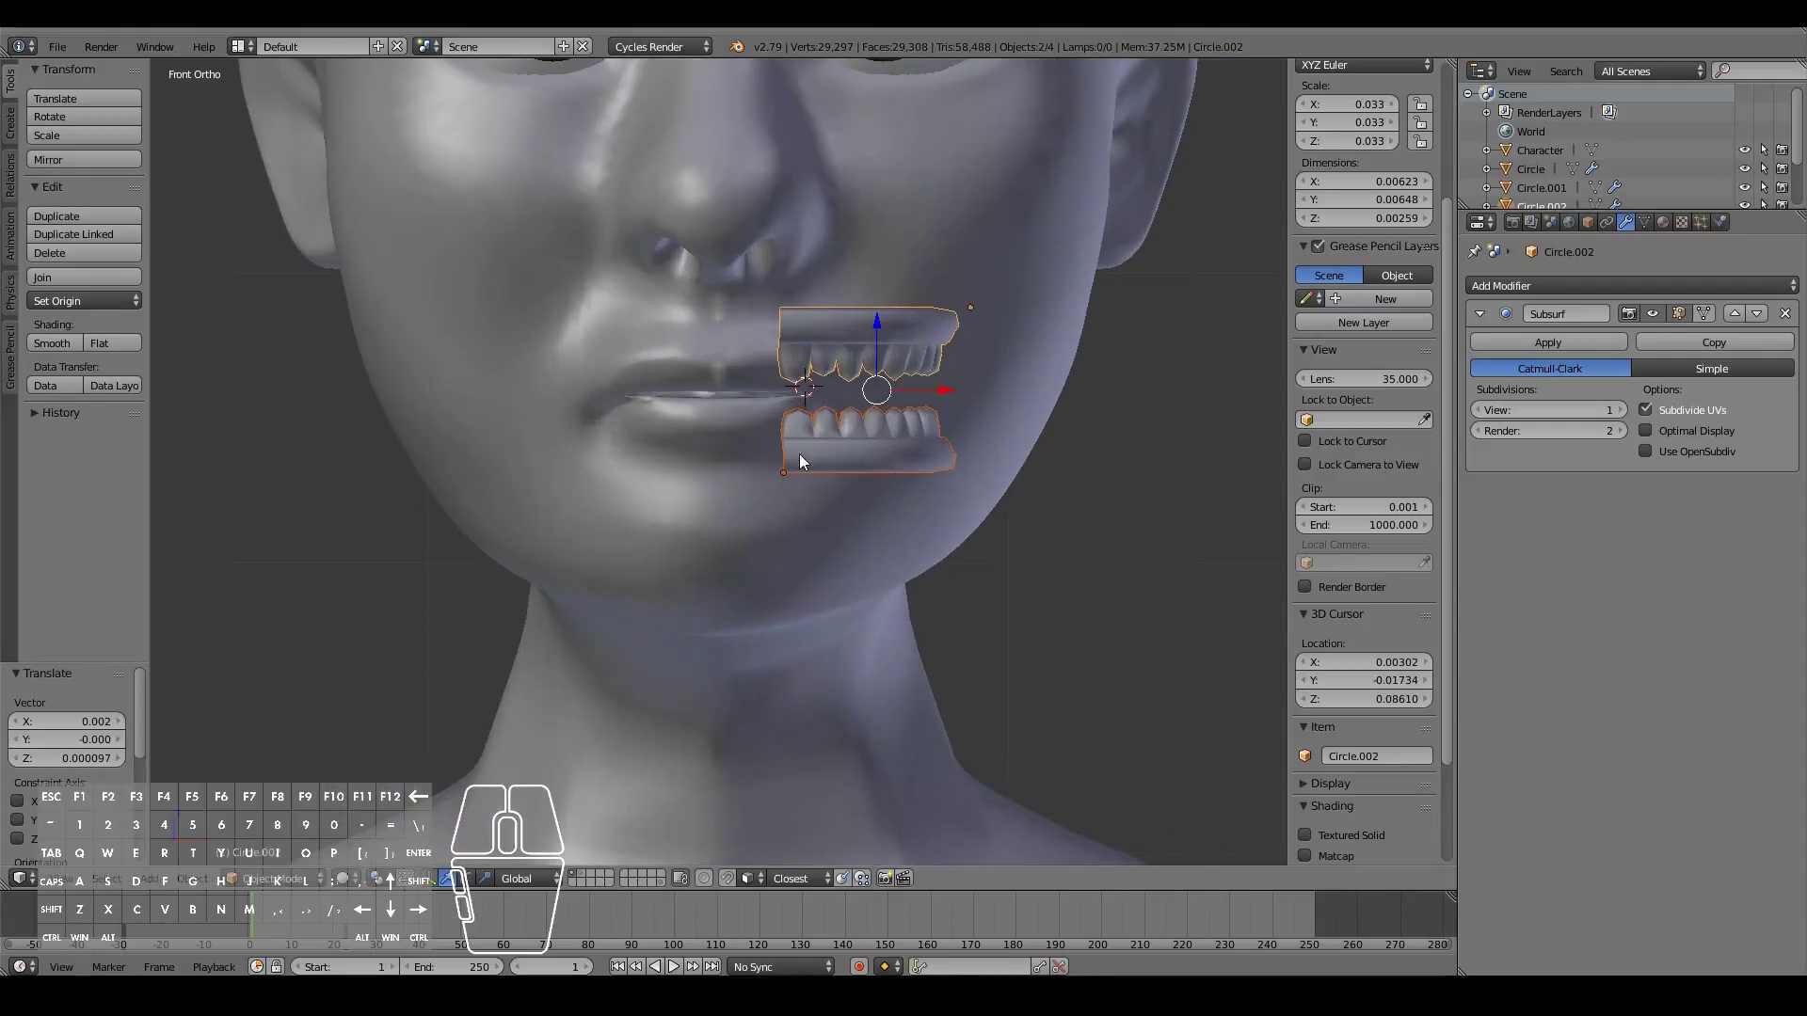
Step: Select the lower and upper half rows plus the character's body, and join them all into the body mesh
{"action": "key", "text": "KP_3"}
{"action": "key", "text": "a"}
{"action": "right_click", "coordinate": [651, 437]}
{"action": "scroll", "coordinate": [651, 437], "scroll_direction": "up", "scroll_amount": 1}
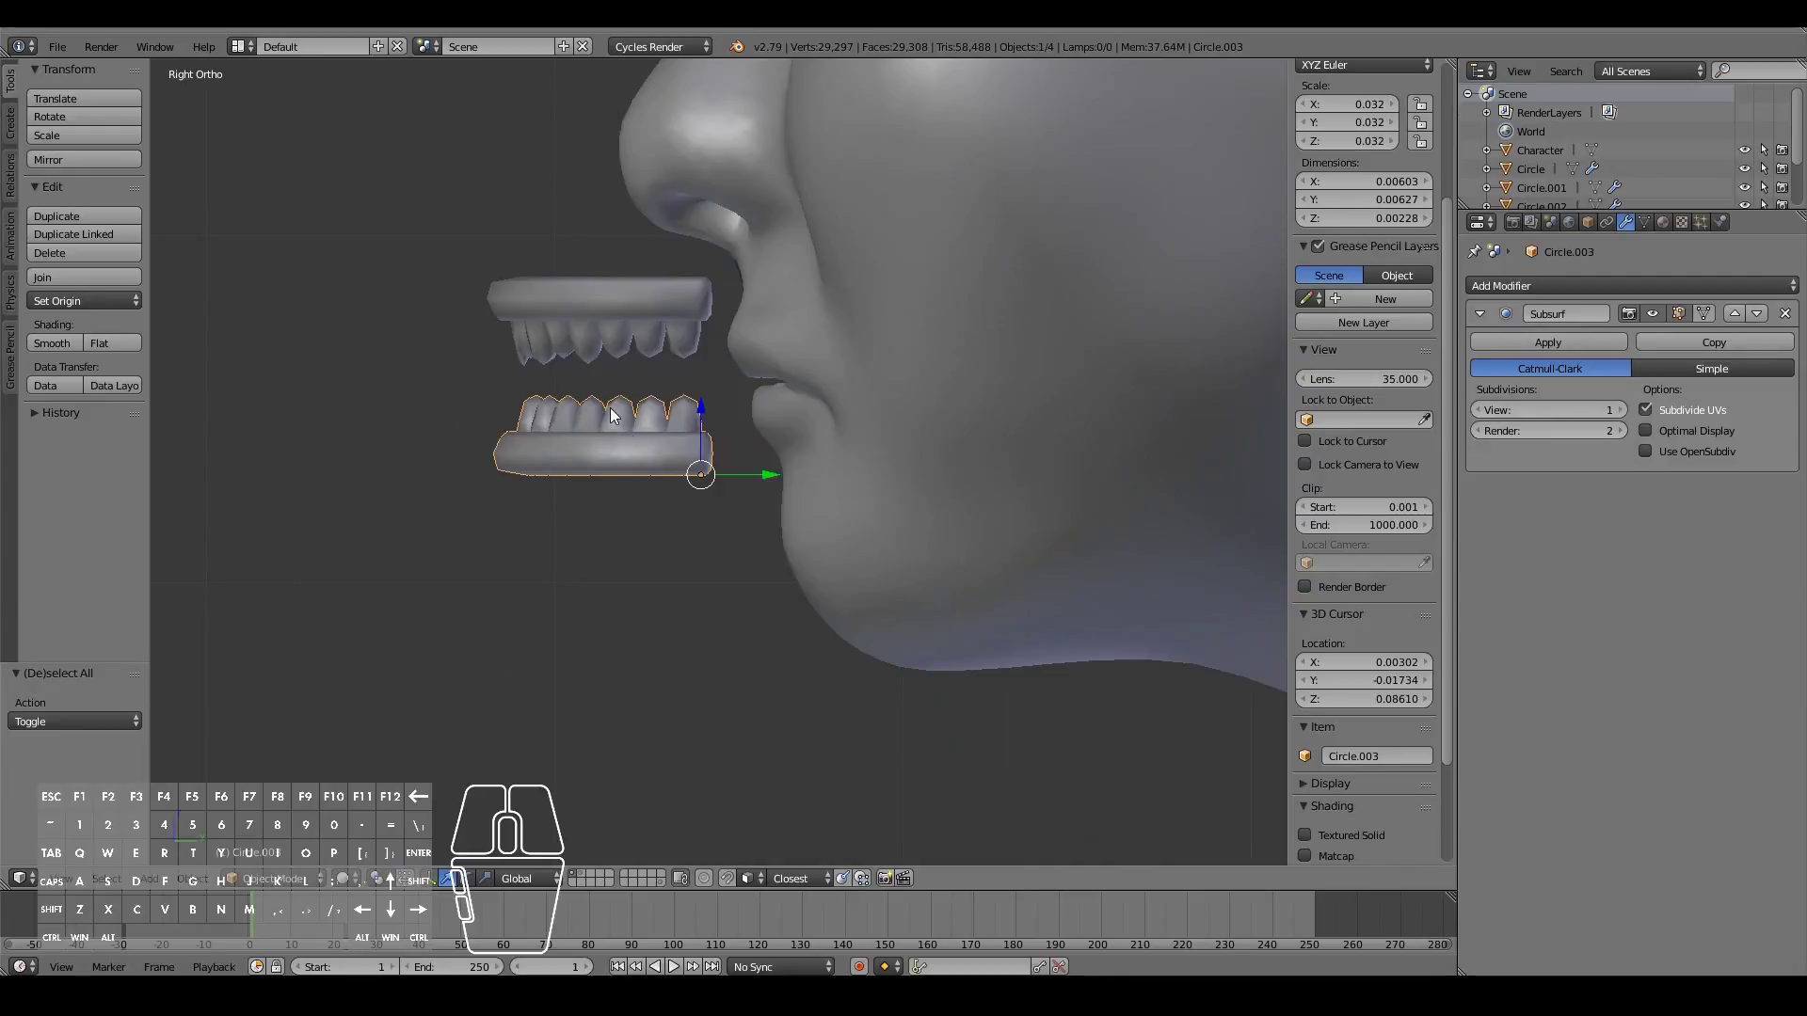
{"action": "right_click", "coordinate": [604, 322], "text": "shift"}
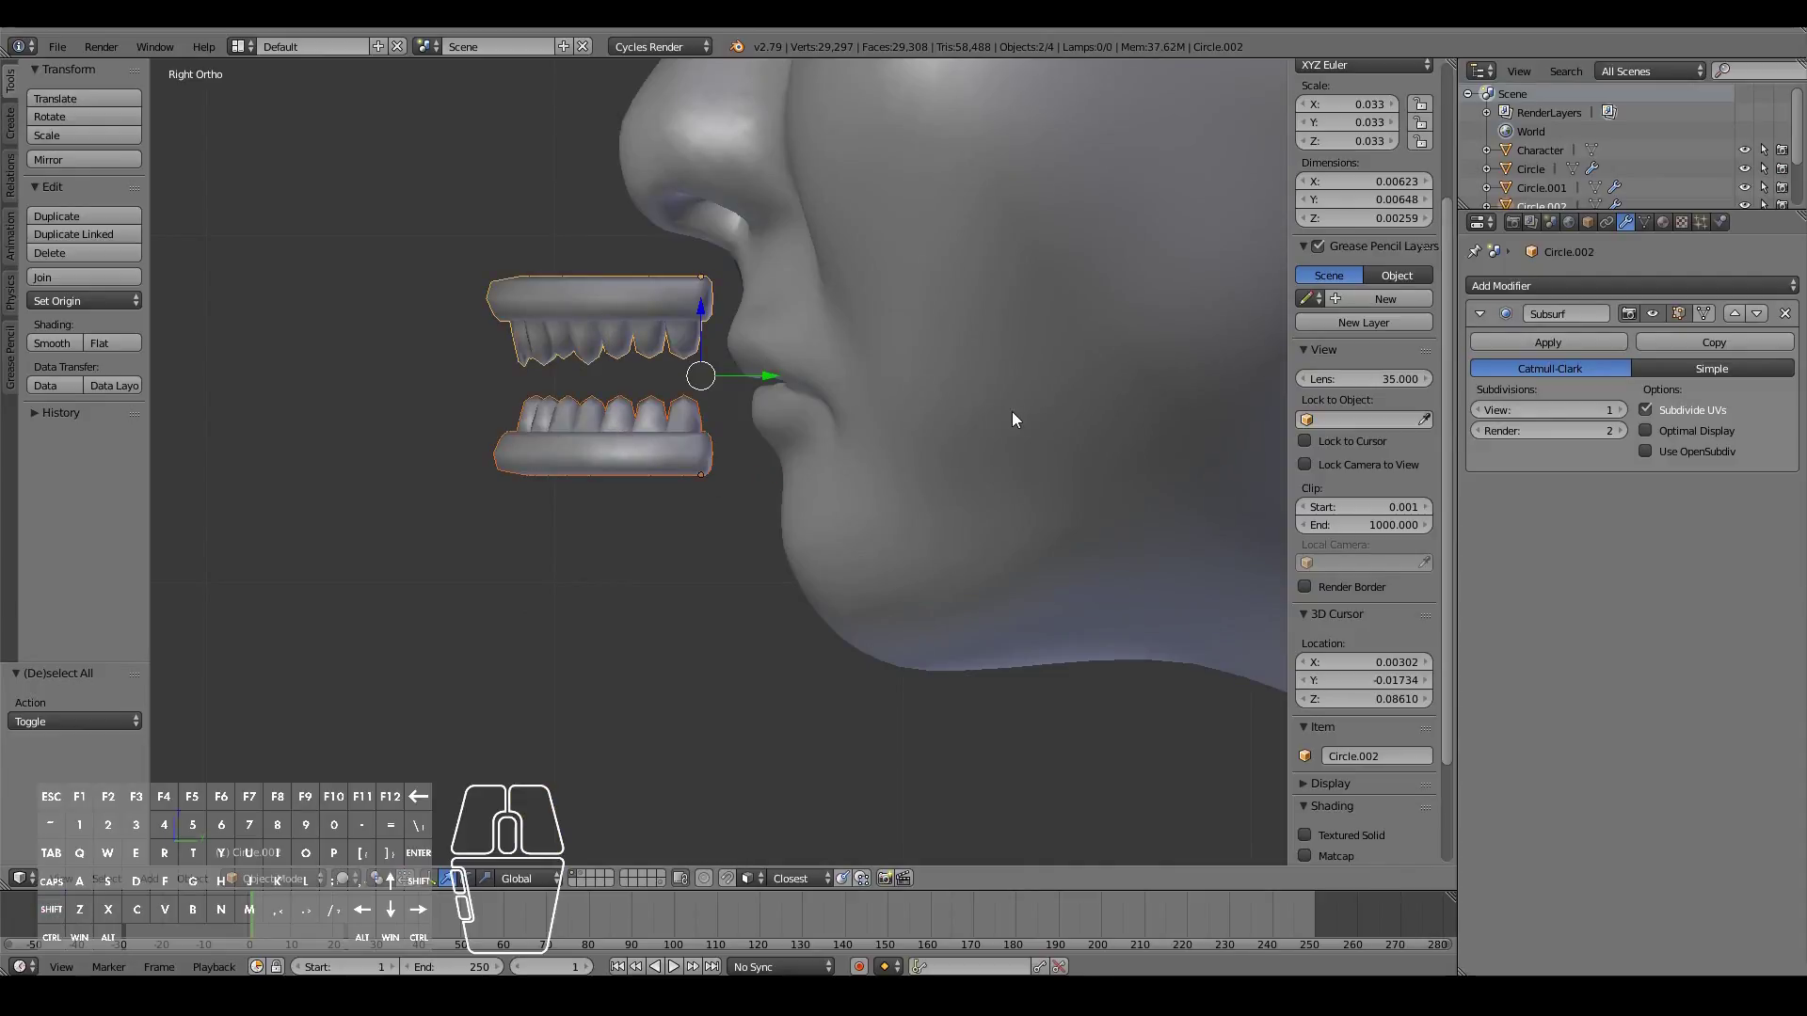
{"action": "right_click", "coordinate": [909, 580], "text": "shift"}
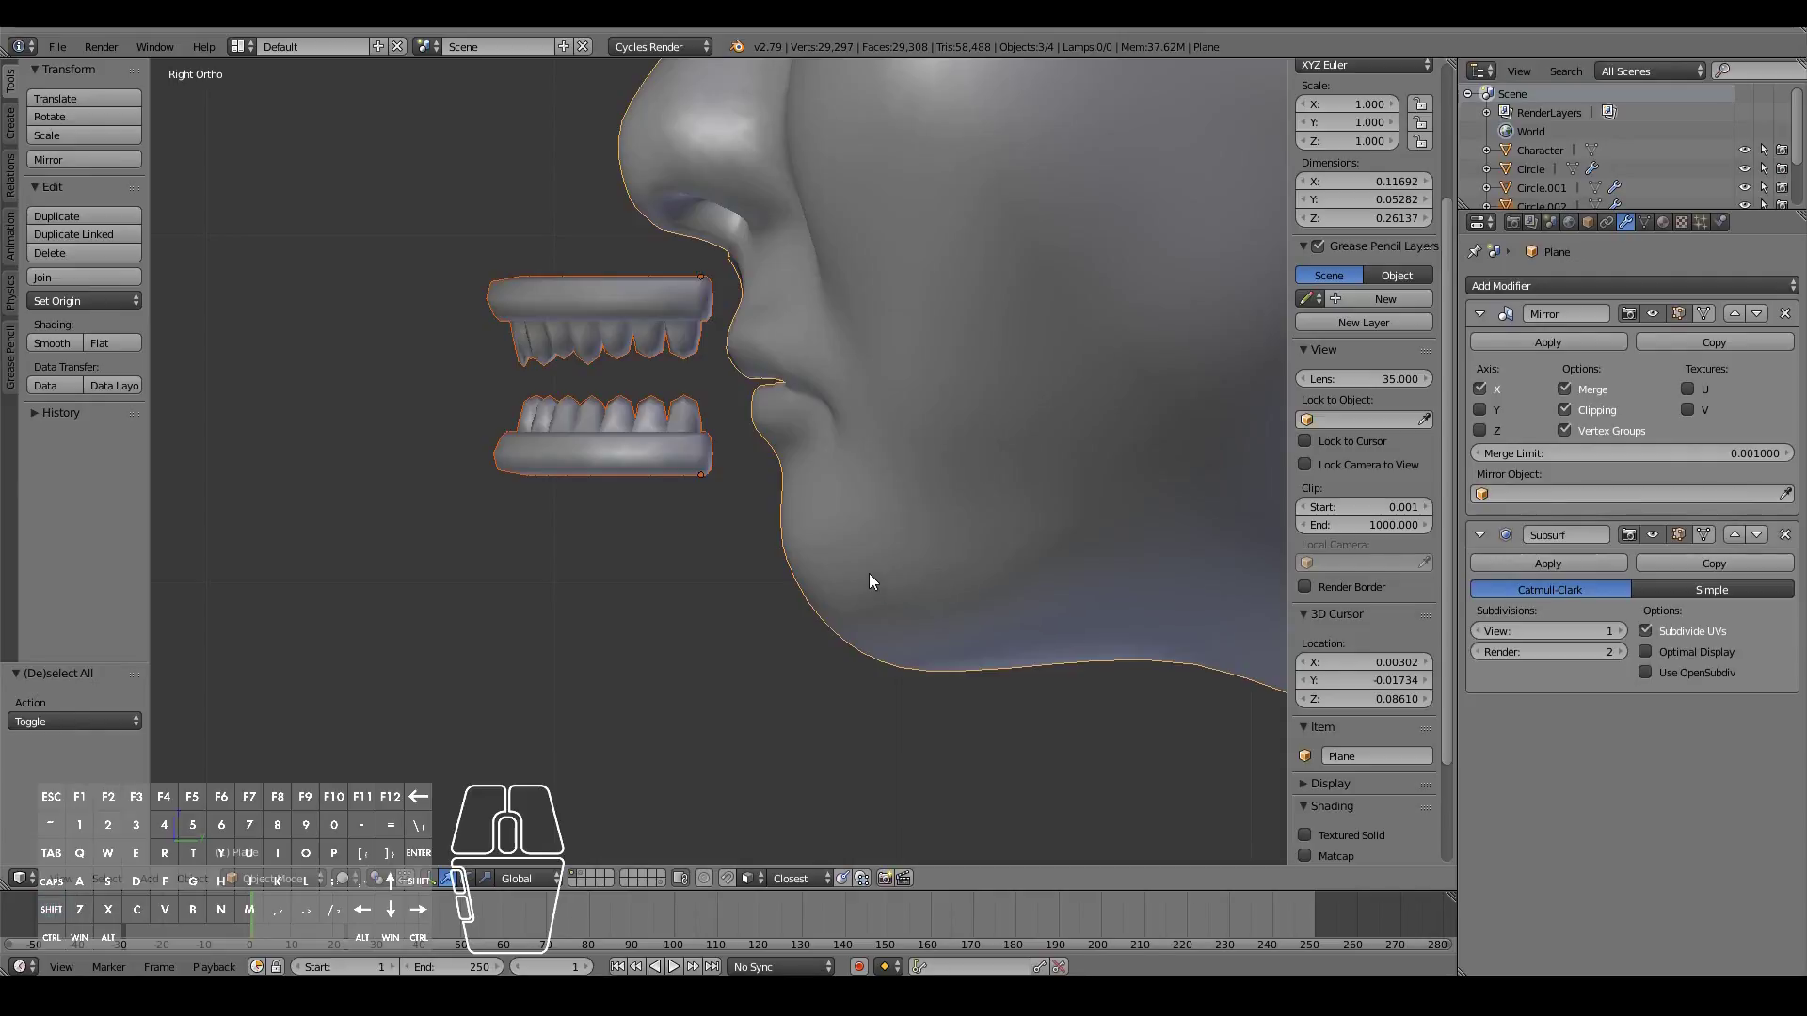
{"action": "key", "text": "KP_1"}
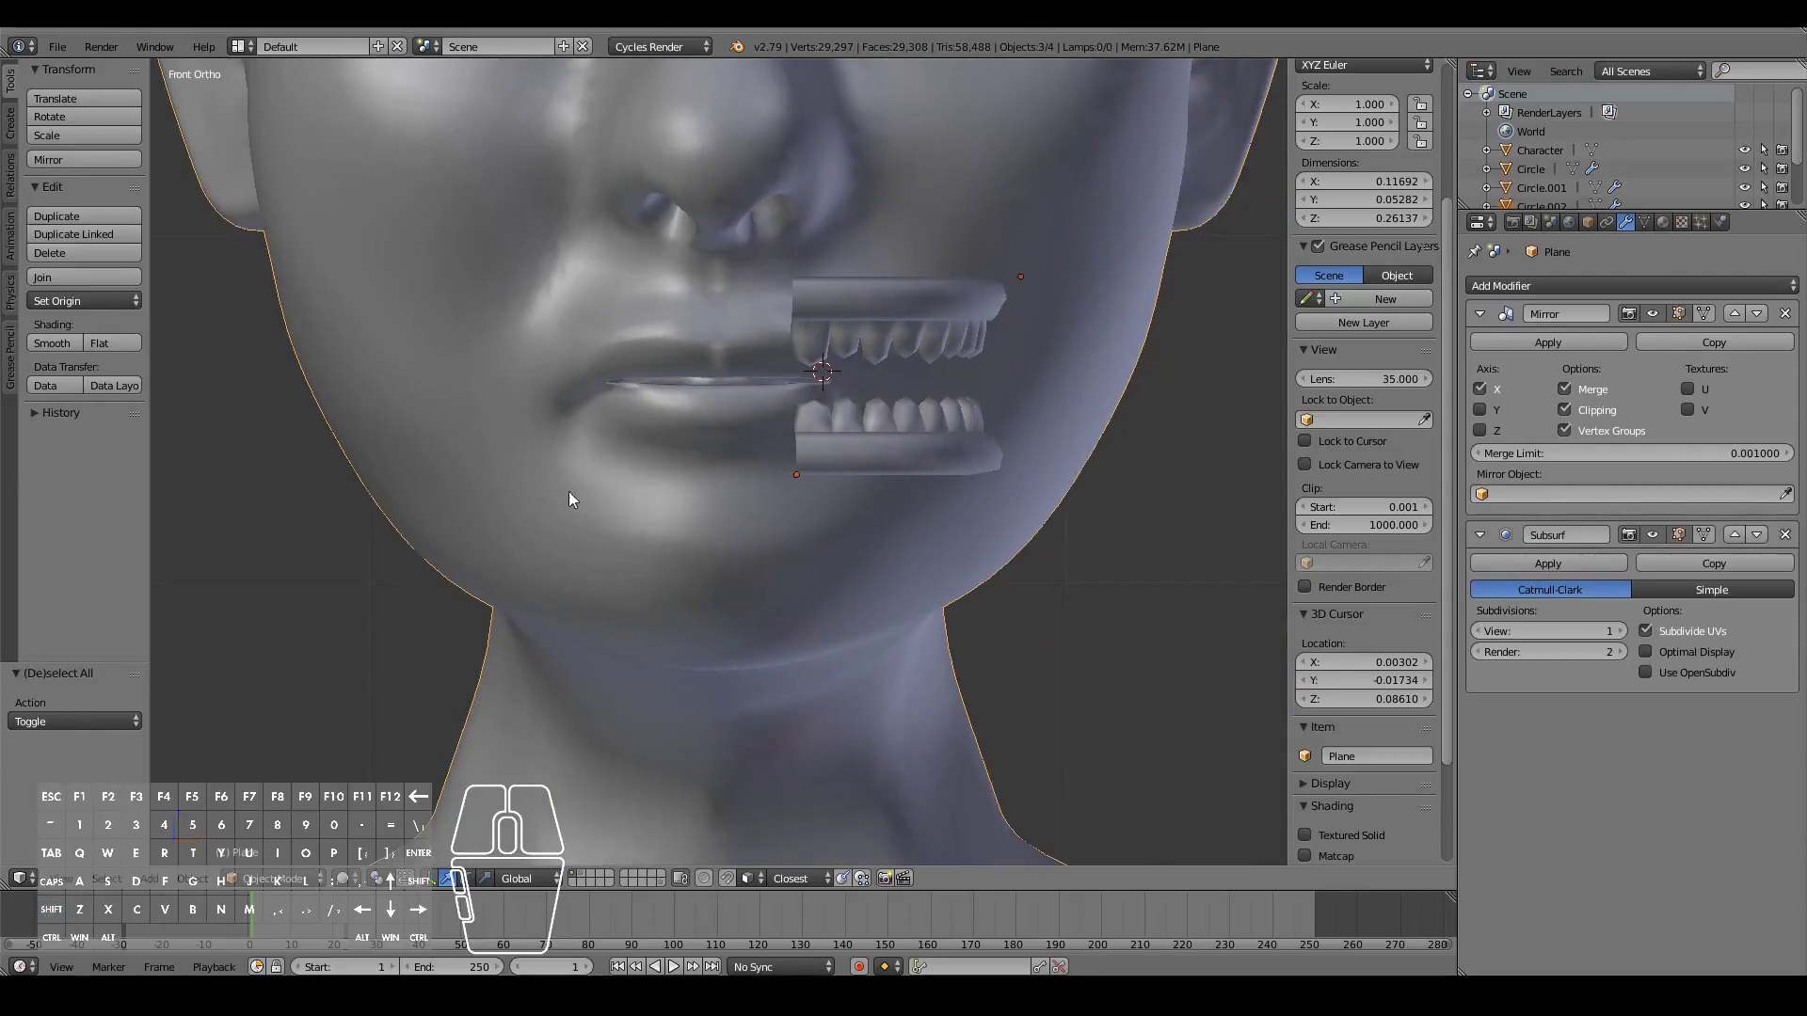
{"action": "scroll", "coordinate": [611, 415], "scroll_direction": "down", "scroll_amount": 4}
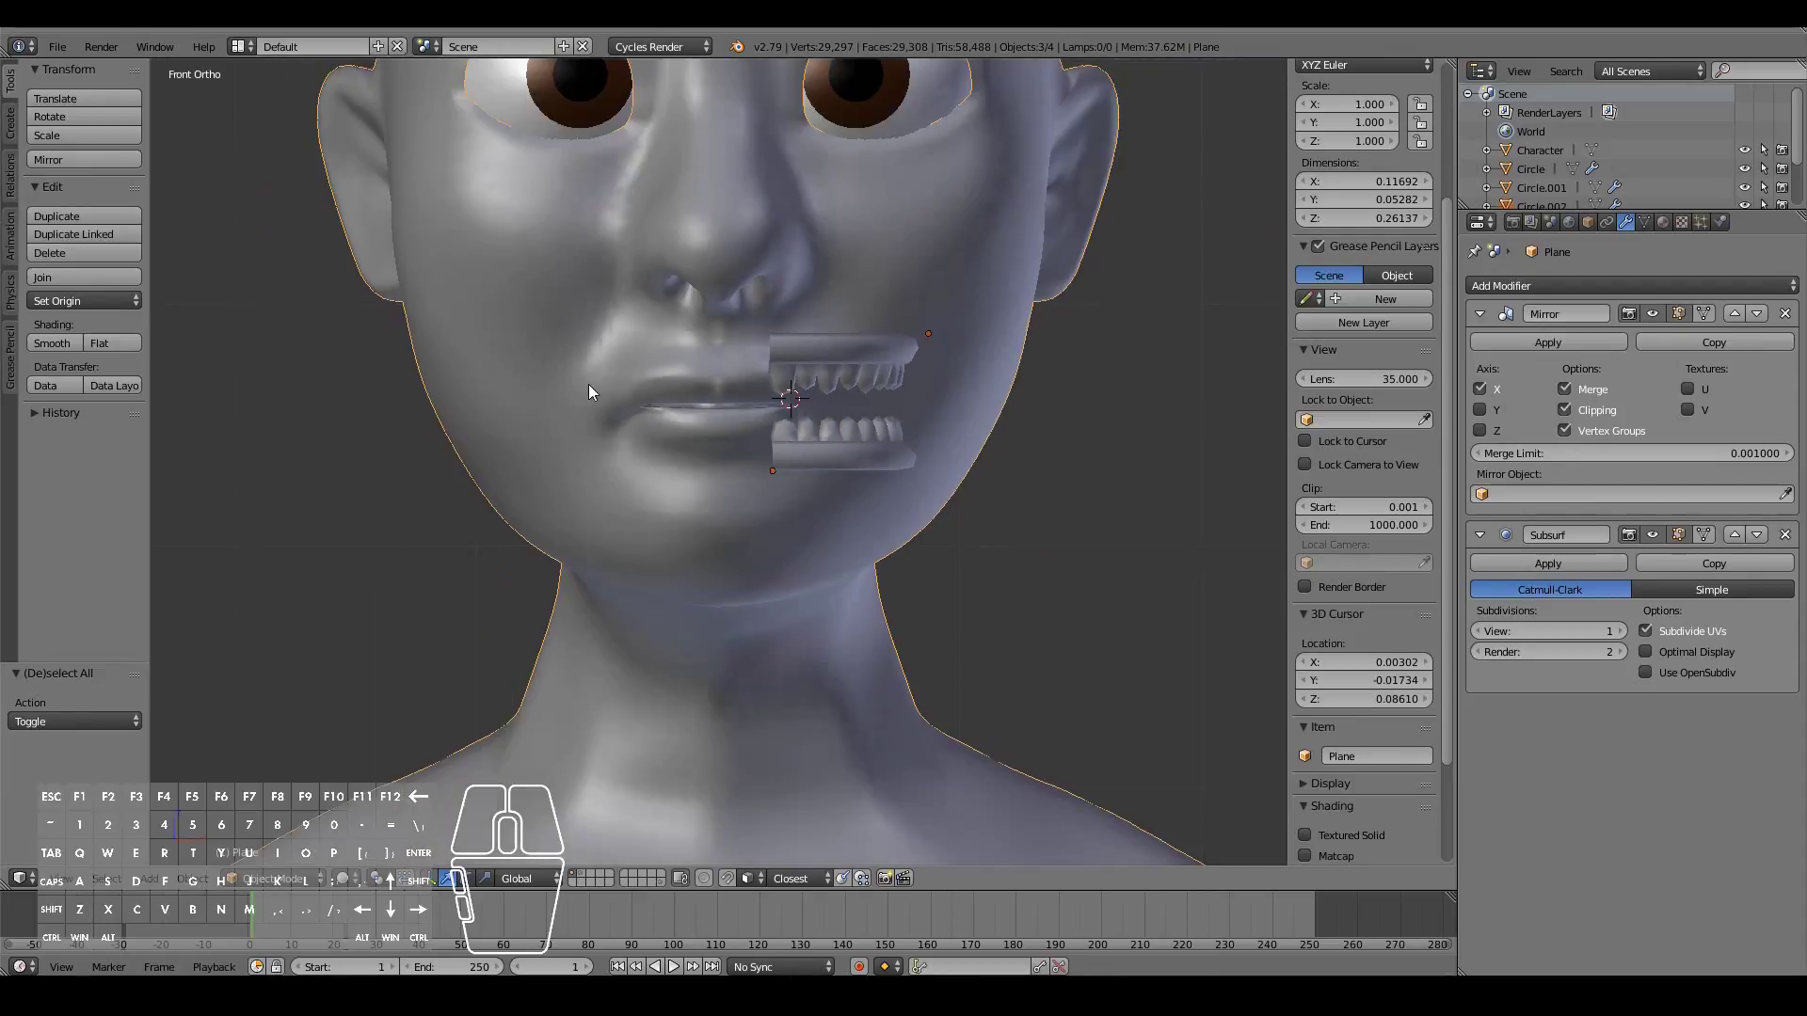
{"action": "scroll", "coordinate": [896, 282], "scroll_direction": "down", "scroll_amount": 3}
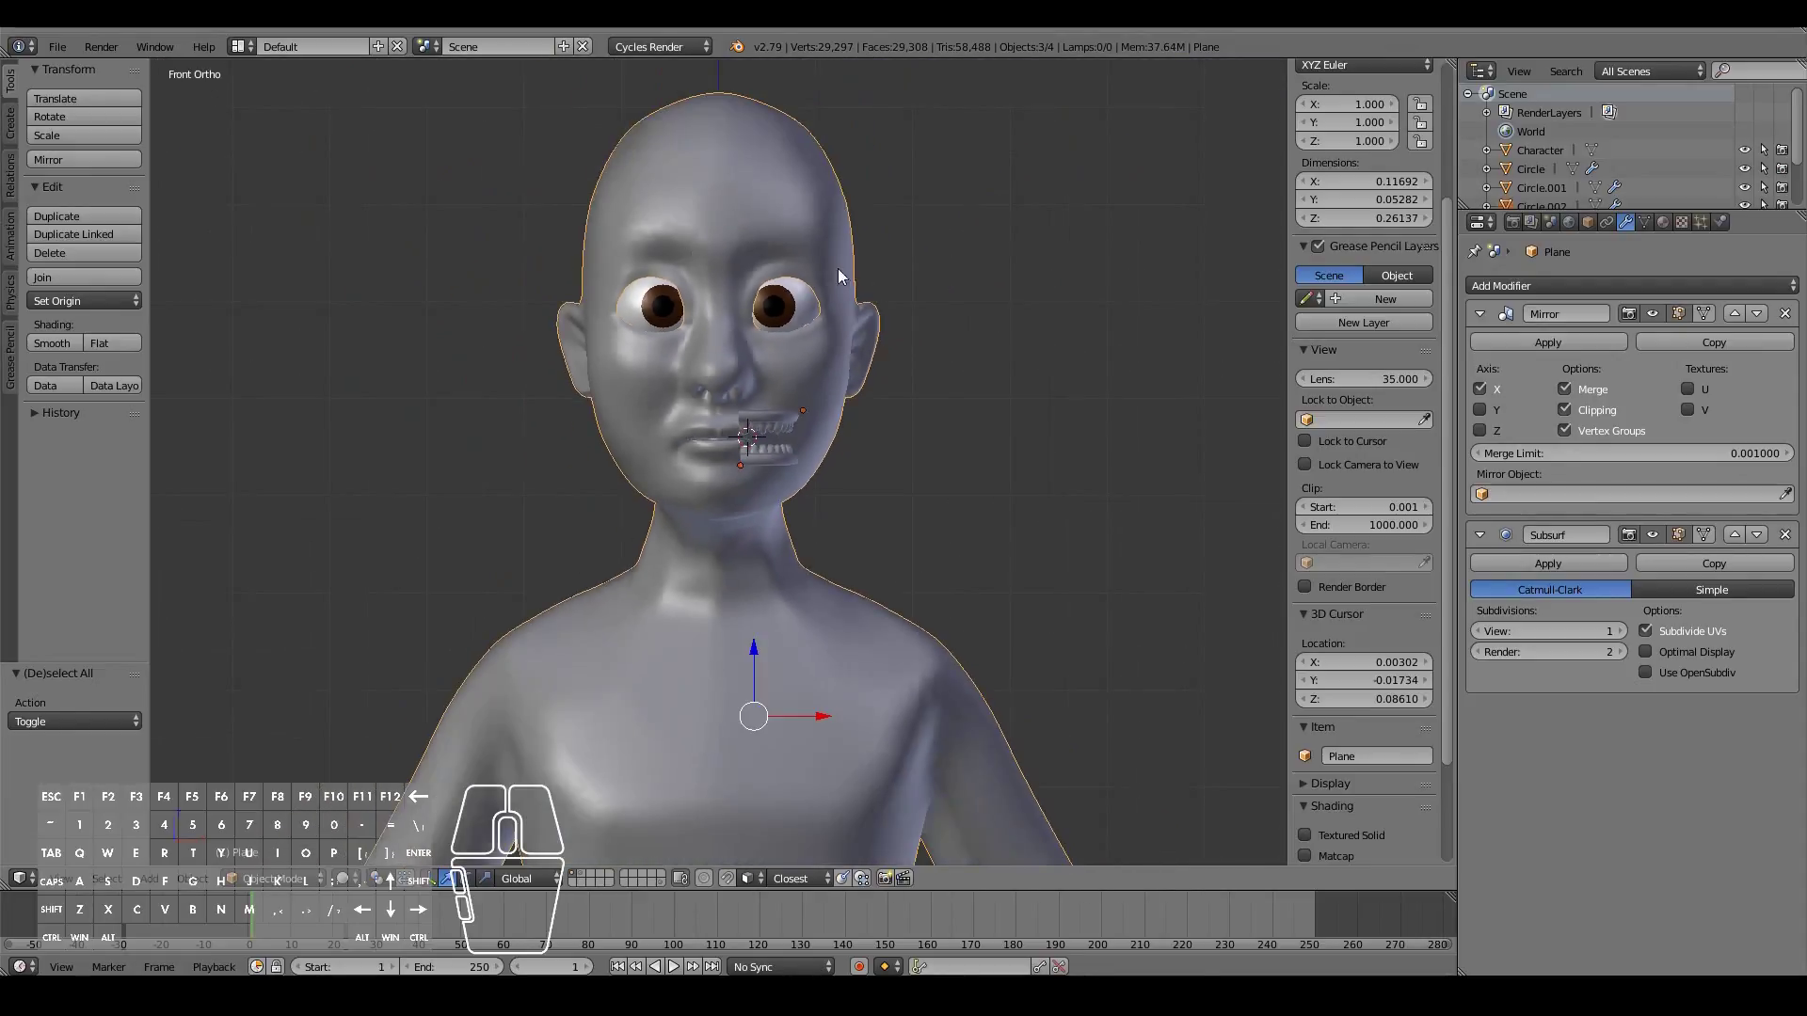
{"action": "scroll", "coordinate": [832, 247], "scroll_direction": "up", "scroll_amount": 3}
{"action": "middle_click_drag", "start_coordinate": [832, 247], "coordinate": [716, 377]}
{"action": "key", "text": "ctrl+j"}
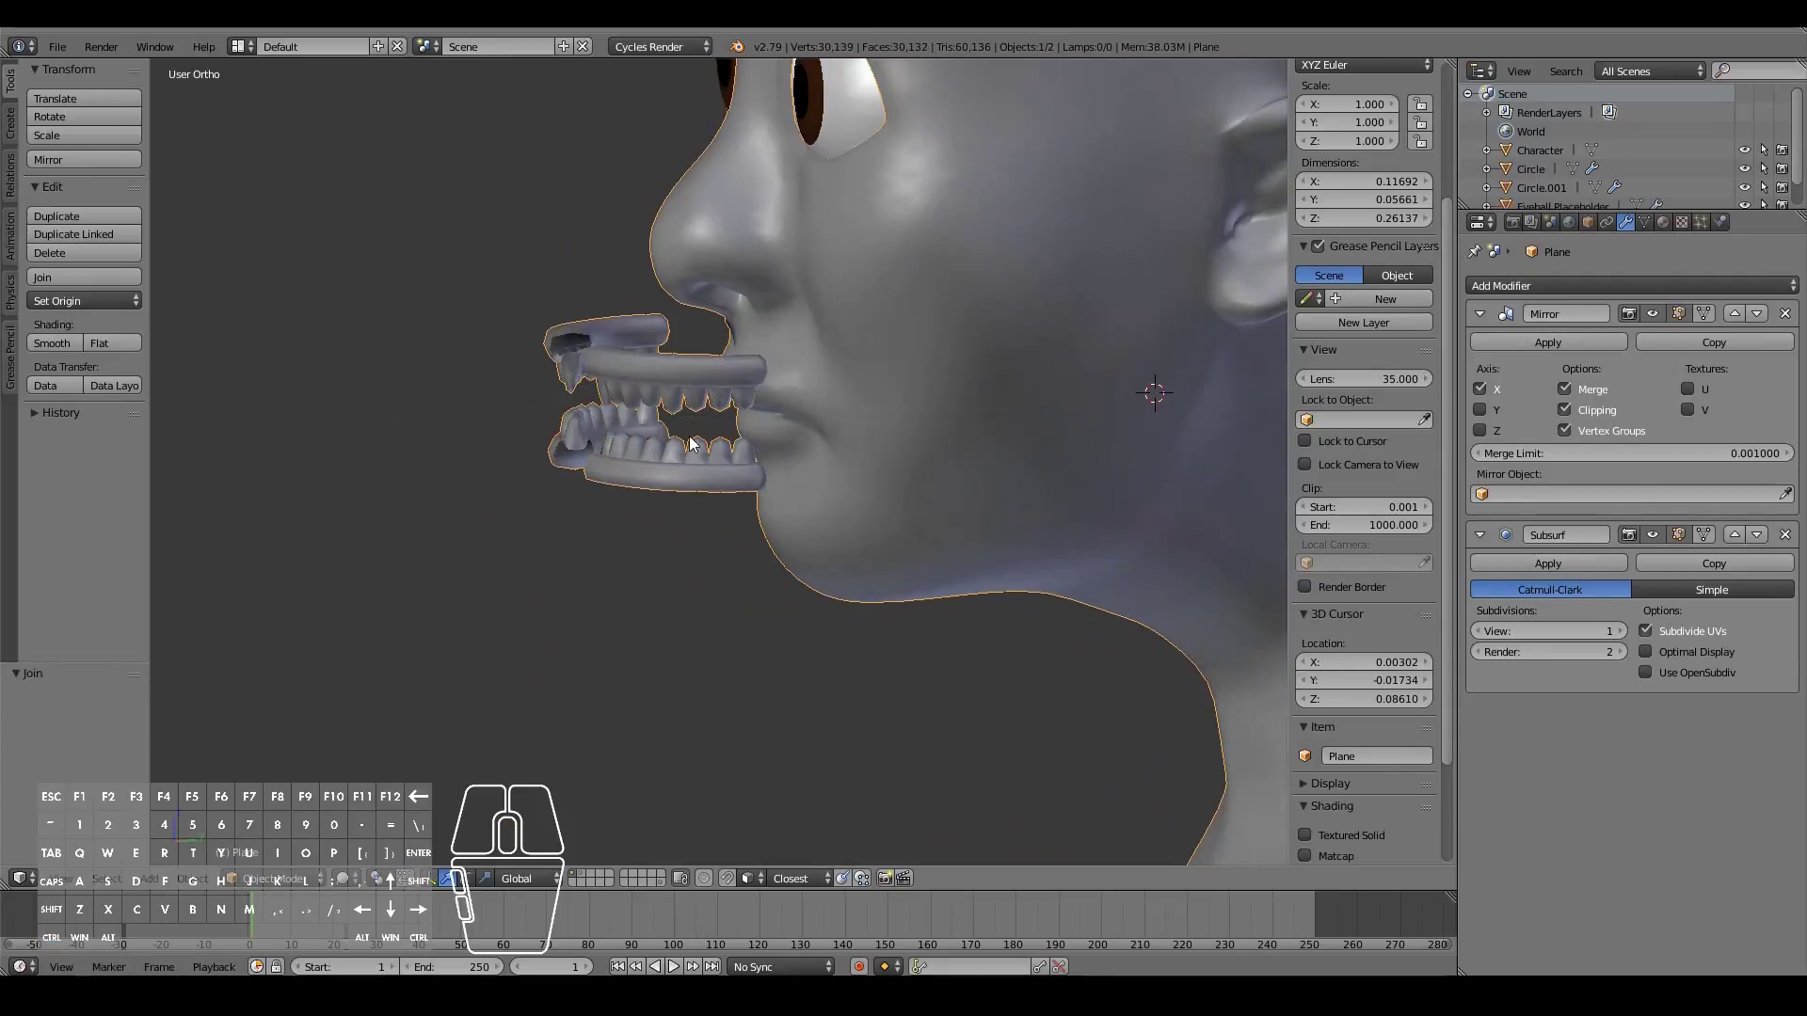
Step: In Edit Mode, move the joined half rows along X to the face's centre line so the mirrored halves meet
{"action": "middle_click_drag", "start_coordinate": [977, 279], "coordinate": [942, 235]}
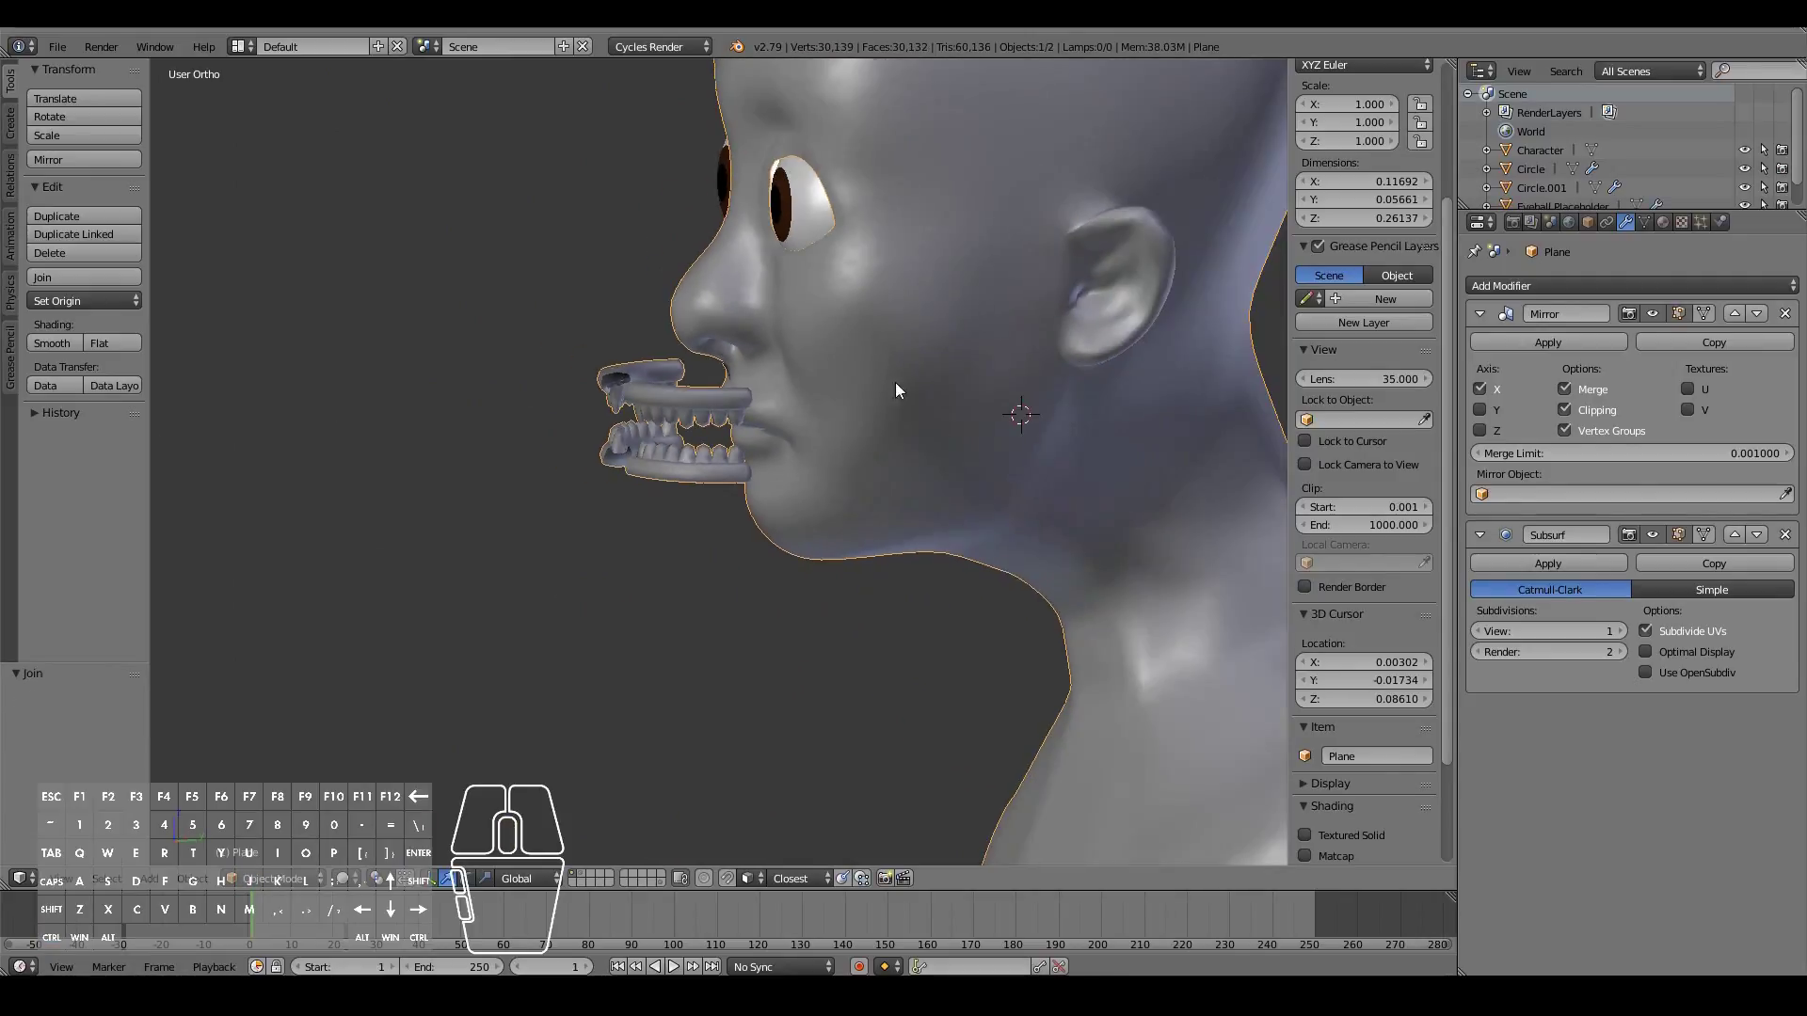
{"action": "key", "text": "KP_1"}
{"action": "scroll", "coordinate": [834, 390], "scroll_direction": "up", "scroll_amount": 3}
{"action": "key", "text": "Tab"}
{"action": "key", "text": "Tab"}
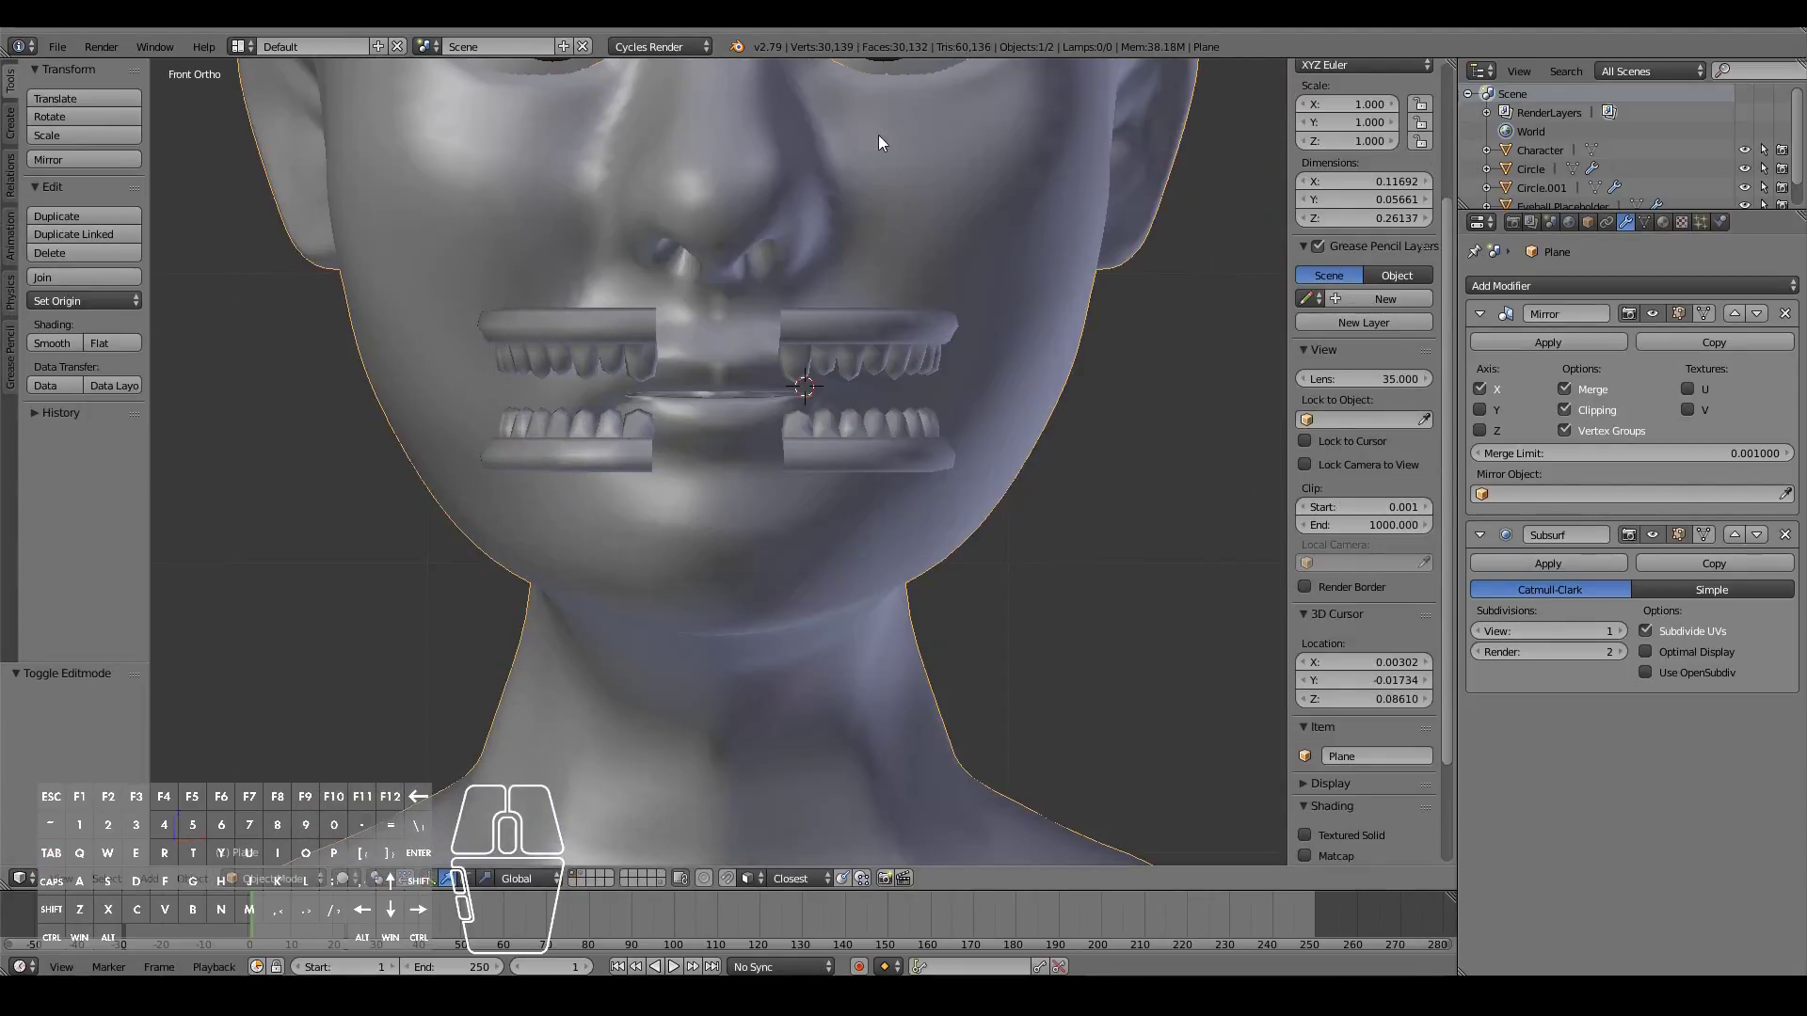
{"action": "key", "text": "Tab"}
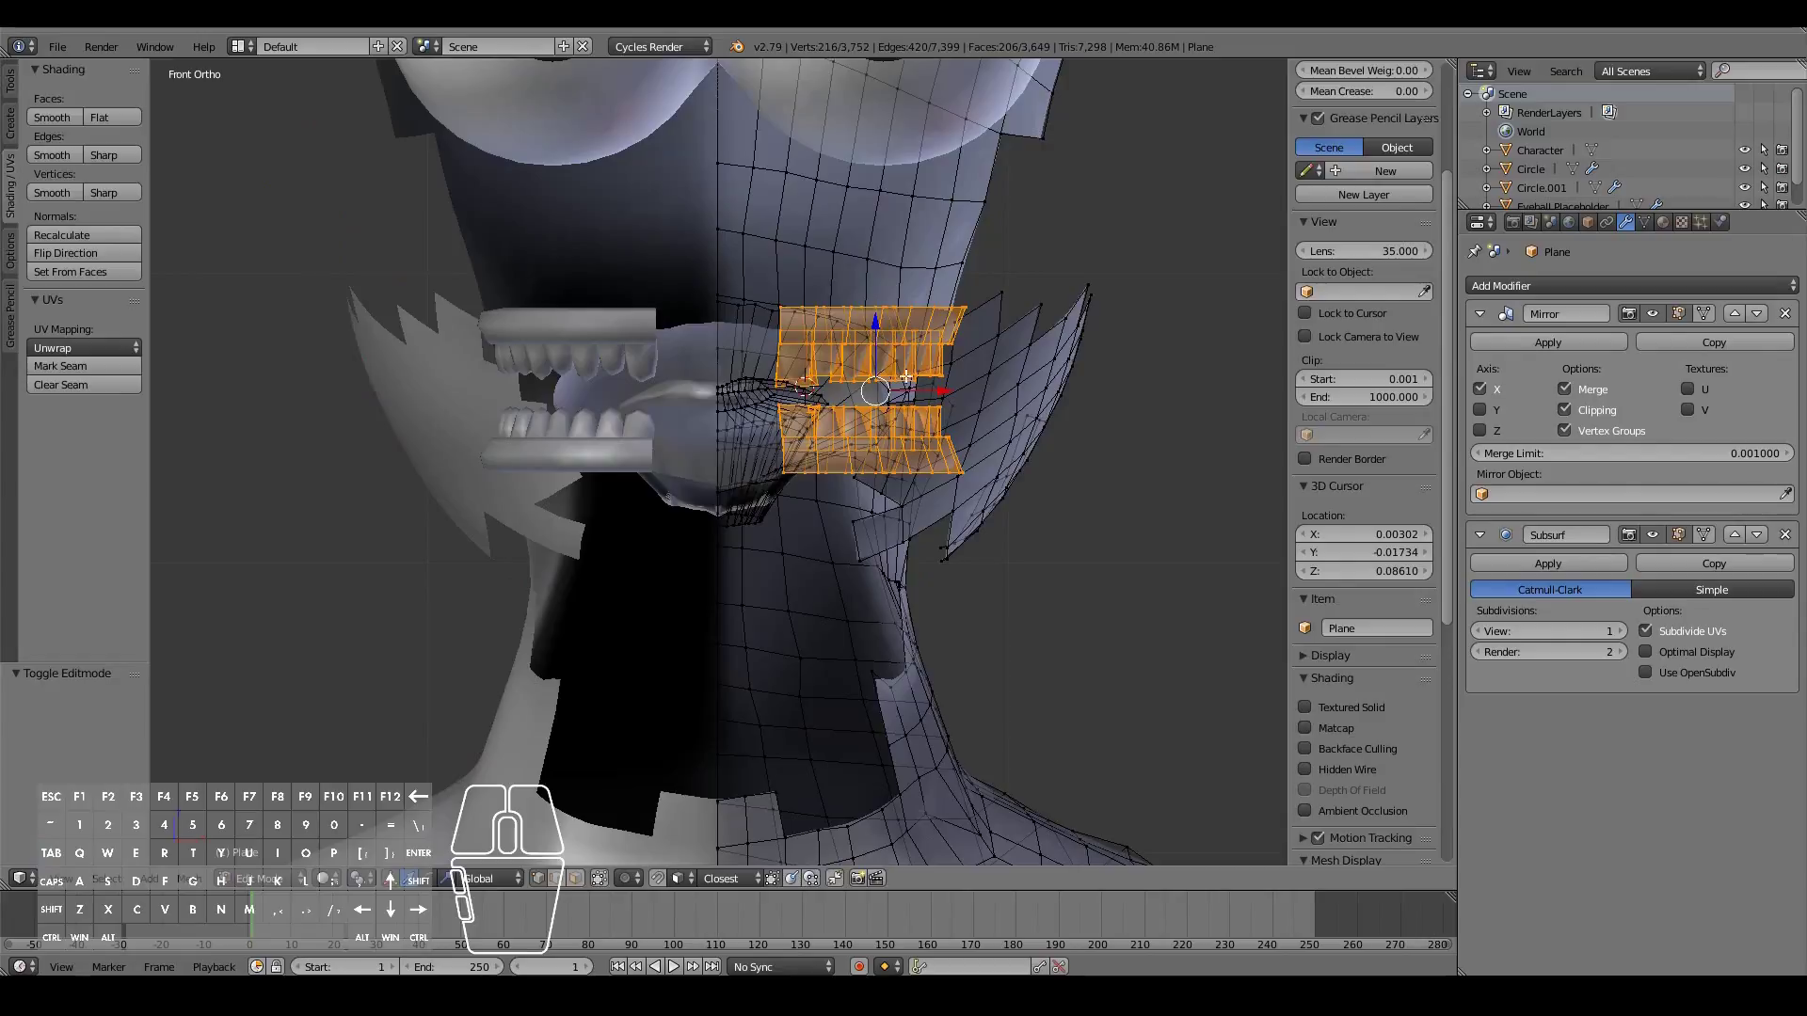
{"action": "left_click_drag", "start_coordinate": [928, 394], "coordinate": [885, 395]}
{"action": "scroll", "coordinate": [960, 408], "scroll_direction": "up", "scroll_amount": 3}
{"action": "key", "text": "g"}
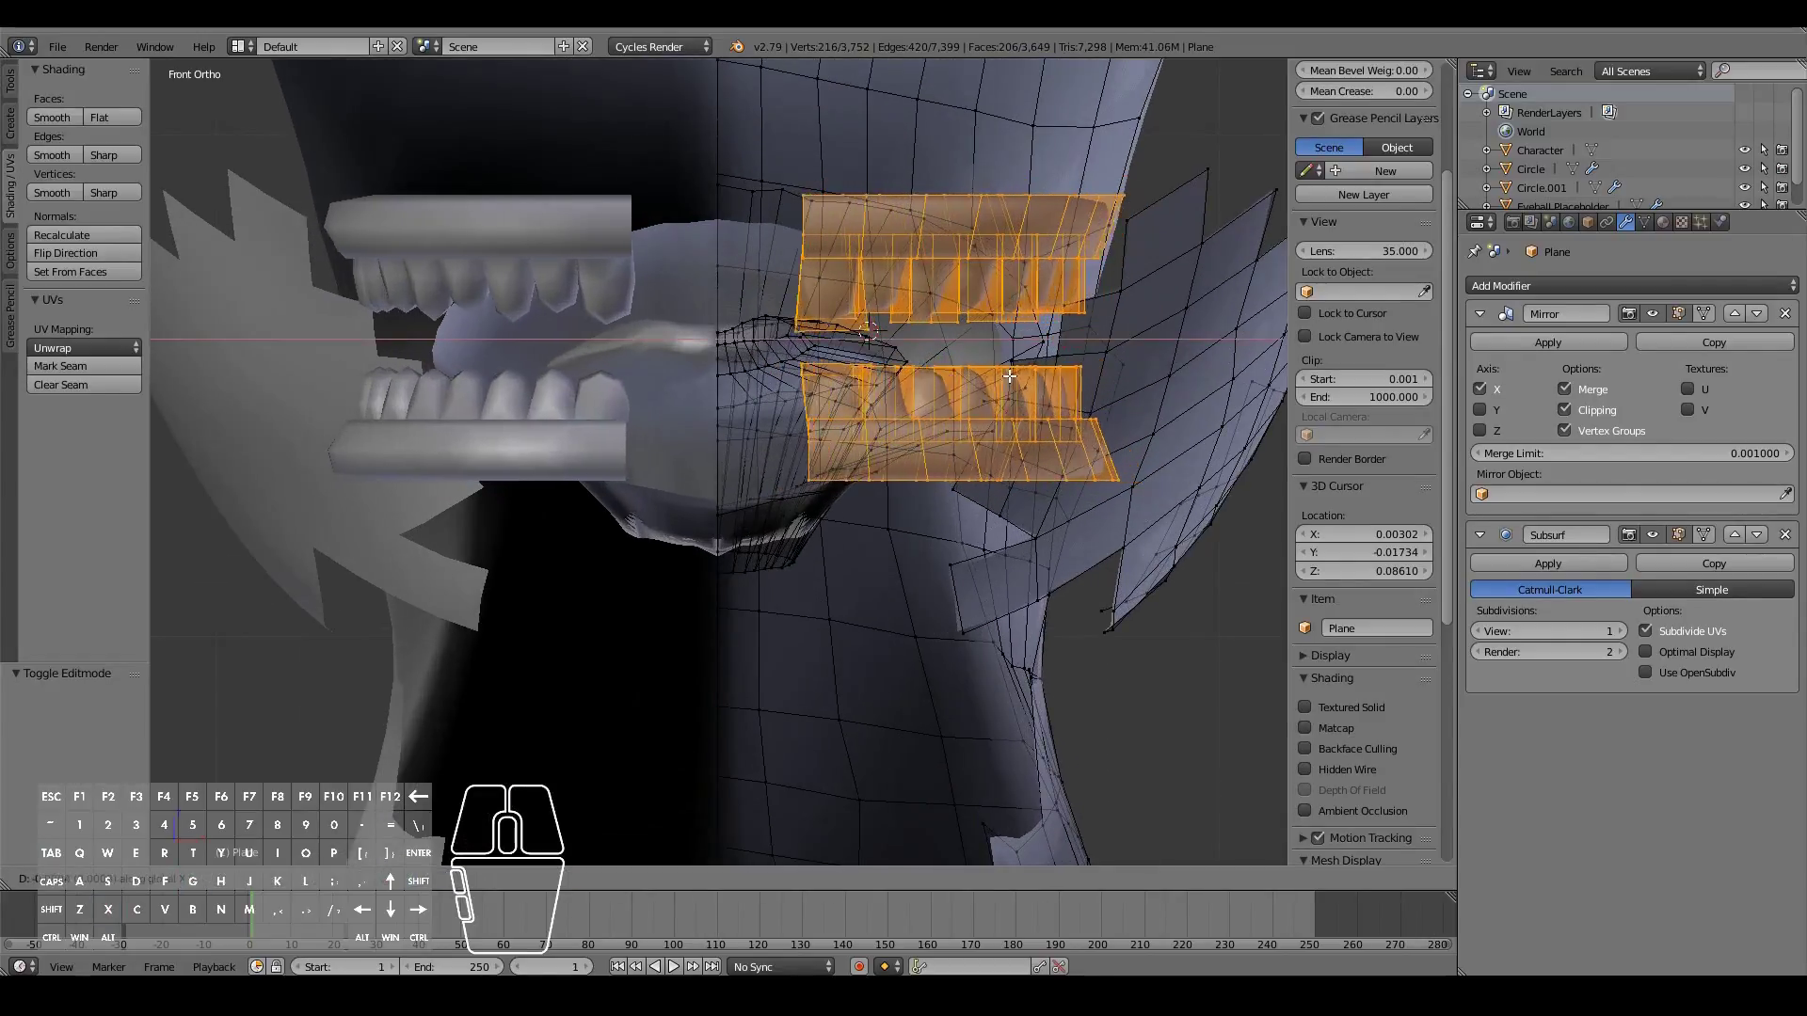
{"action": "left_click", "coordinate": [951, 377]}
{"action": "key", "text": "Tab"}
{"action": "middle_click_drag", "start_coordinate": [684, 592], "coordinate": [687, 635]}
{"action": "key", "text": "KP_1"}
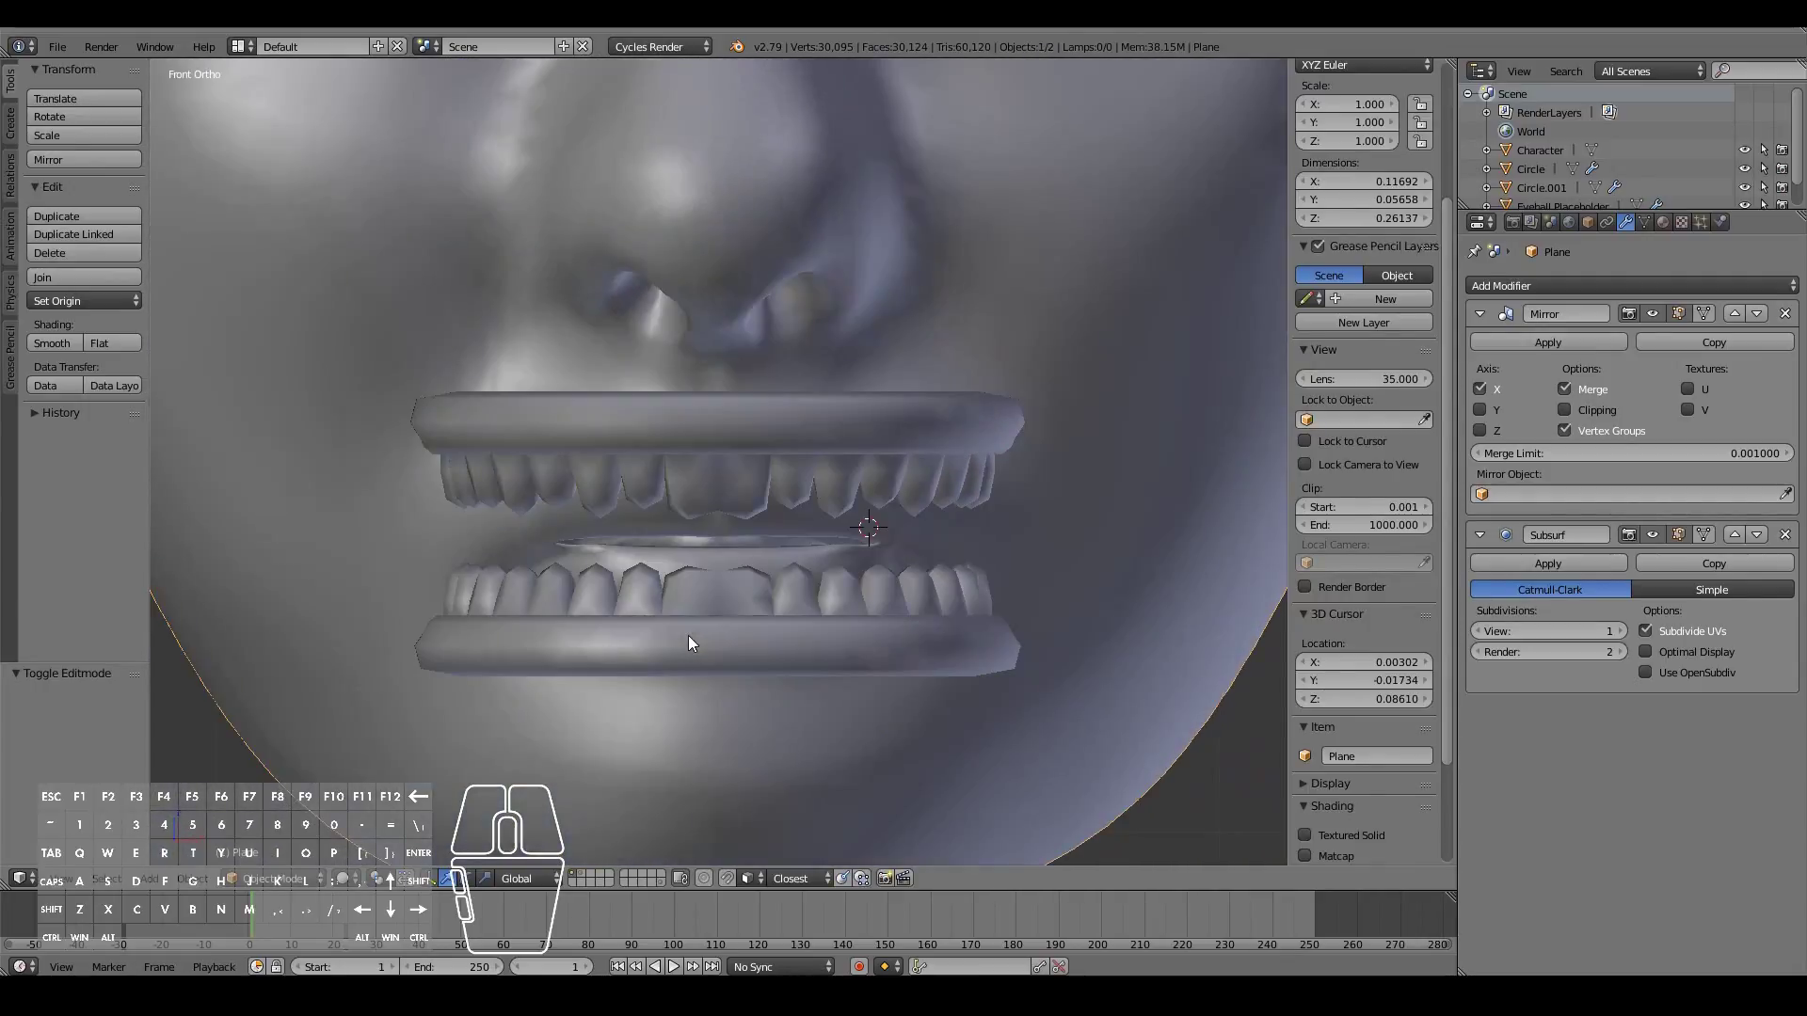
Step: Box-select both teeth rows in side view and move them about 0.011 along Y, back into the mouth
{"action": "key", "text": "KP_3"}
{"action": "key", "text": "Tab"}
{"action": "key", "text": "a"}
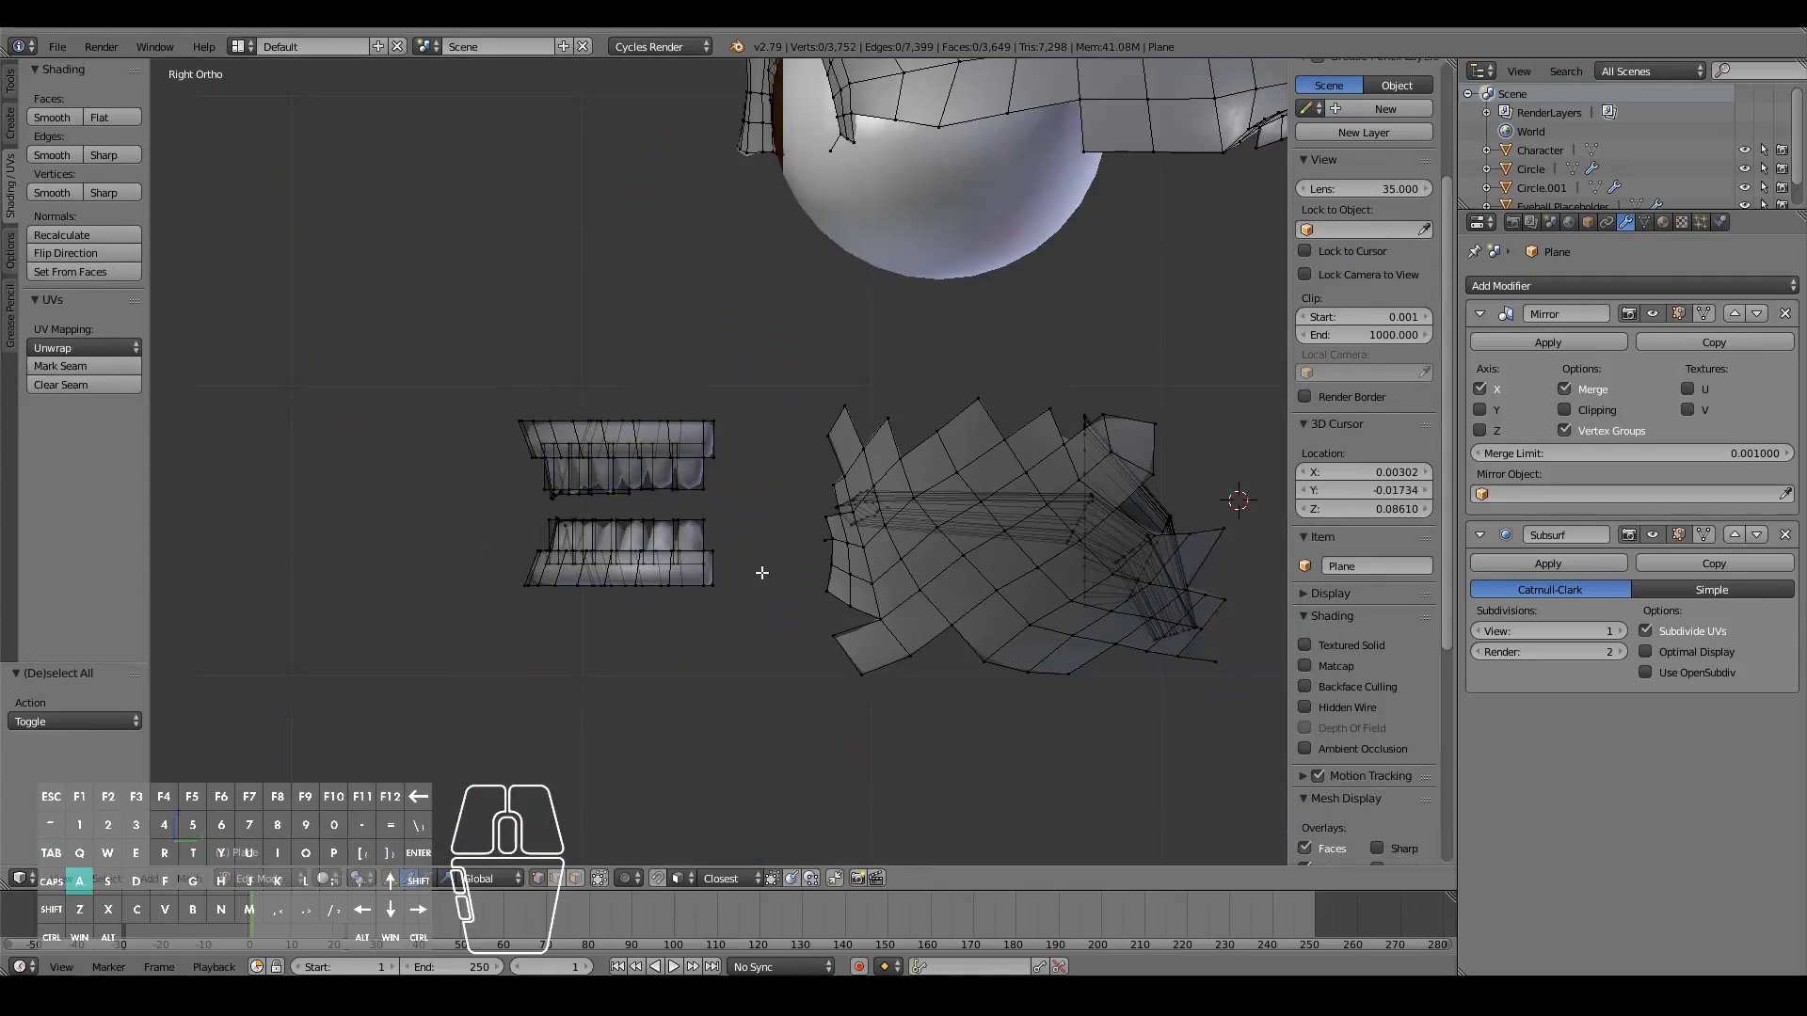
{"action": "key", "text": "a"}
{"action": "key", "text": "a"}
{"action": "key", "text": "b"}
{"action": "left_click_drag", "start_coordinate": [477, 364], "coordinate": [753, 647]}
{"action": "middle_click_drag", "start_coordinate": [753, 648], "coordinate": [699, 690]}
{"action": "key", "text": "KP_3"}
{"action": "key", "text": "g"}
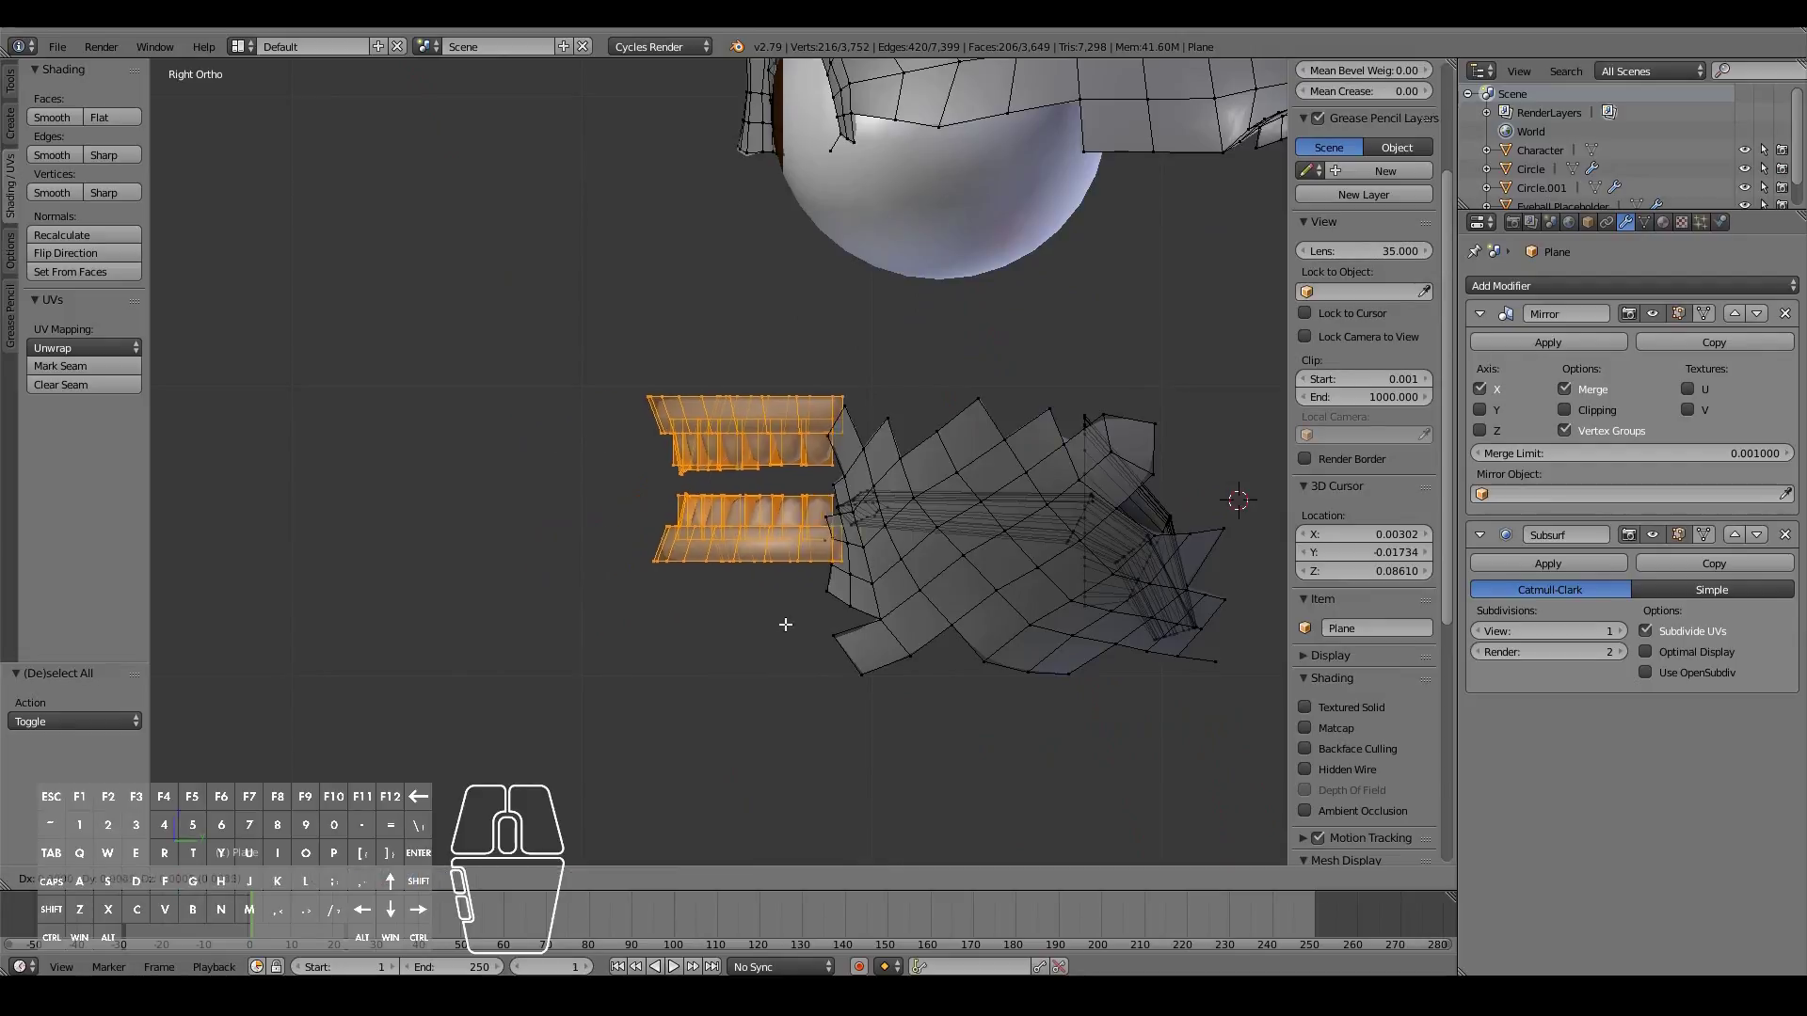
{"action": "left_click", "coordinate": [955, 632]}
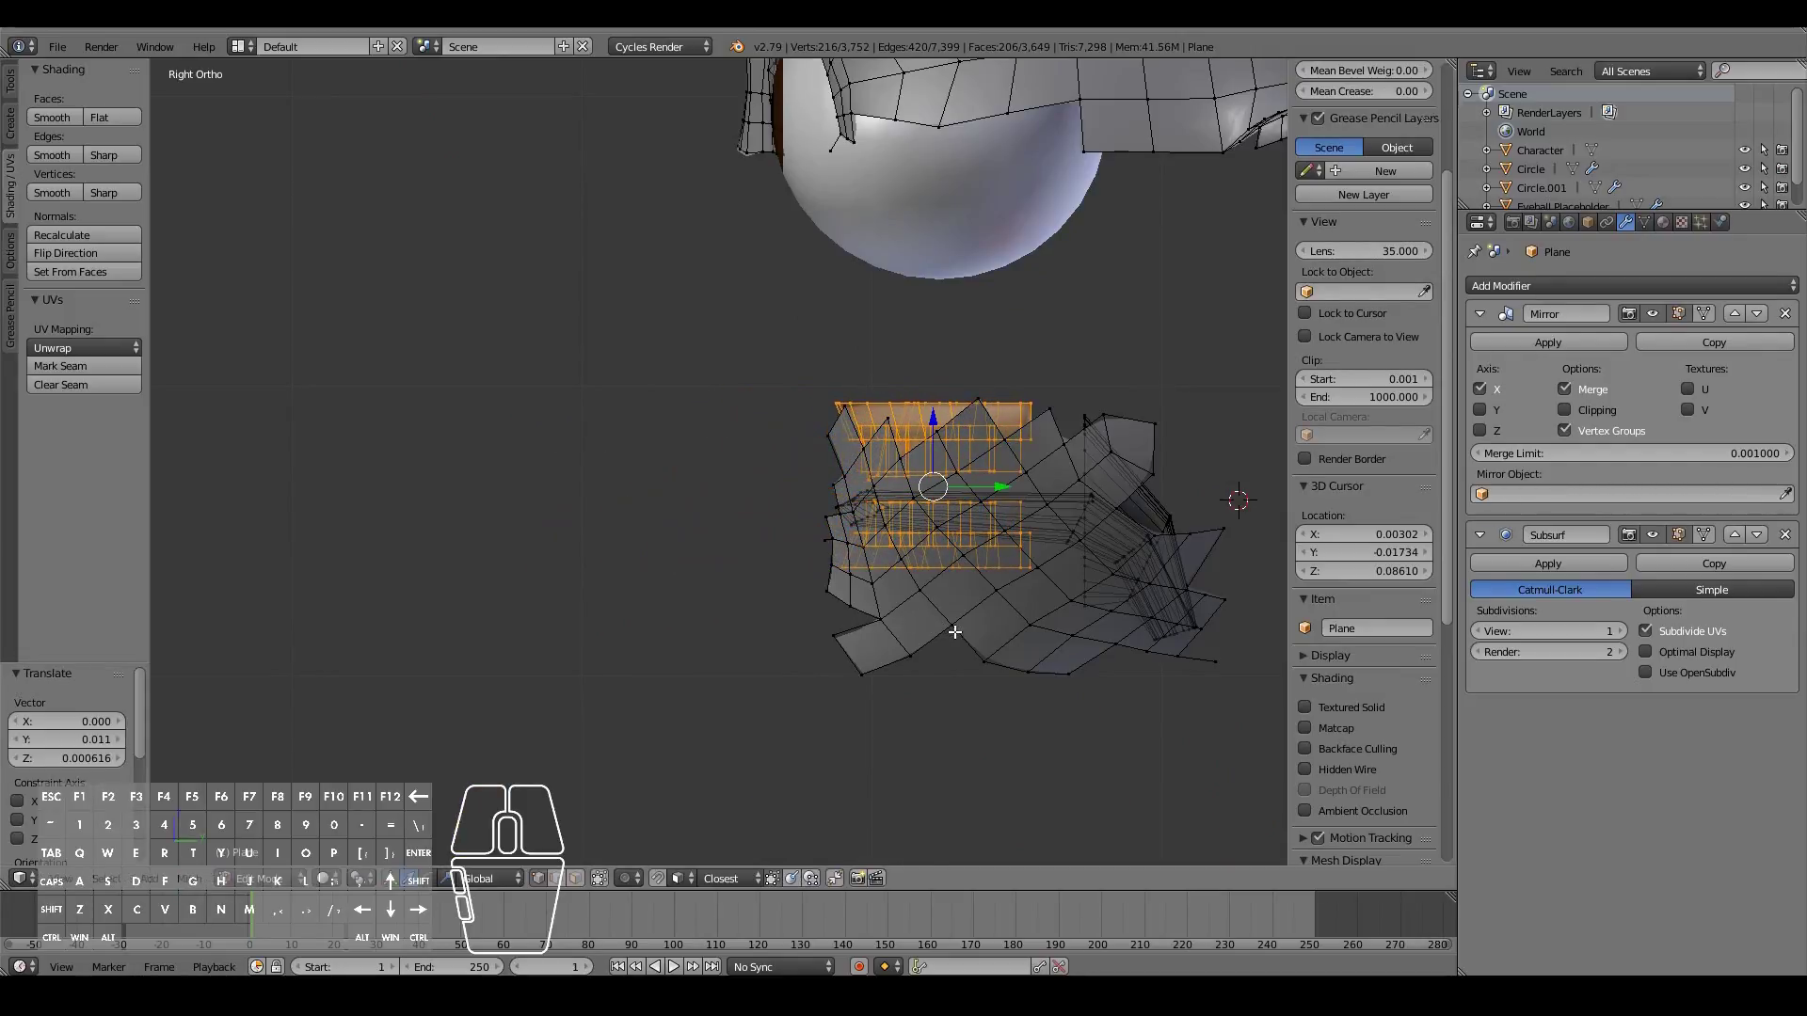
{"action": "key", "text": "KP_1"}
{"action": "key", "text": "Tab"}
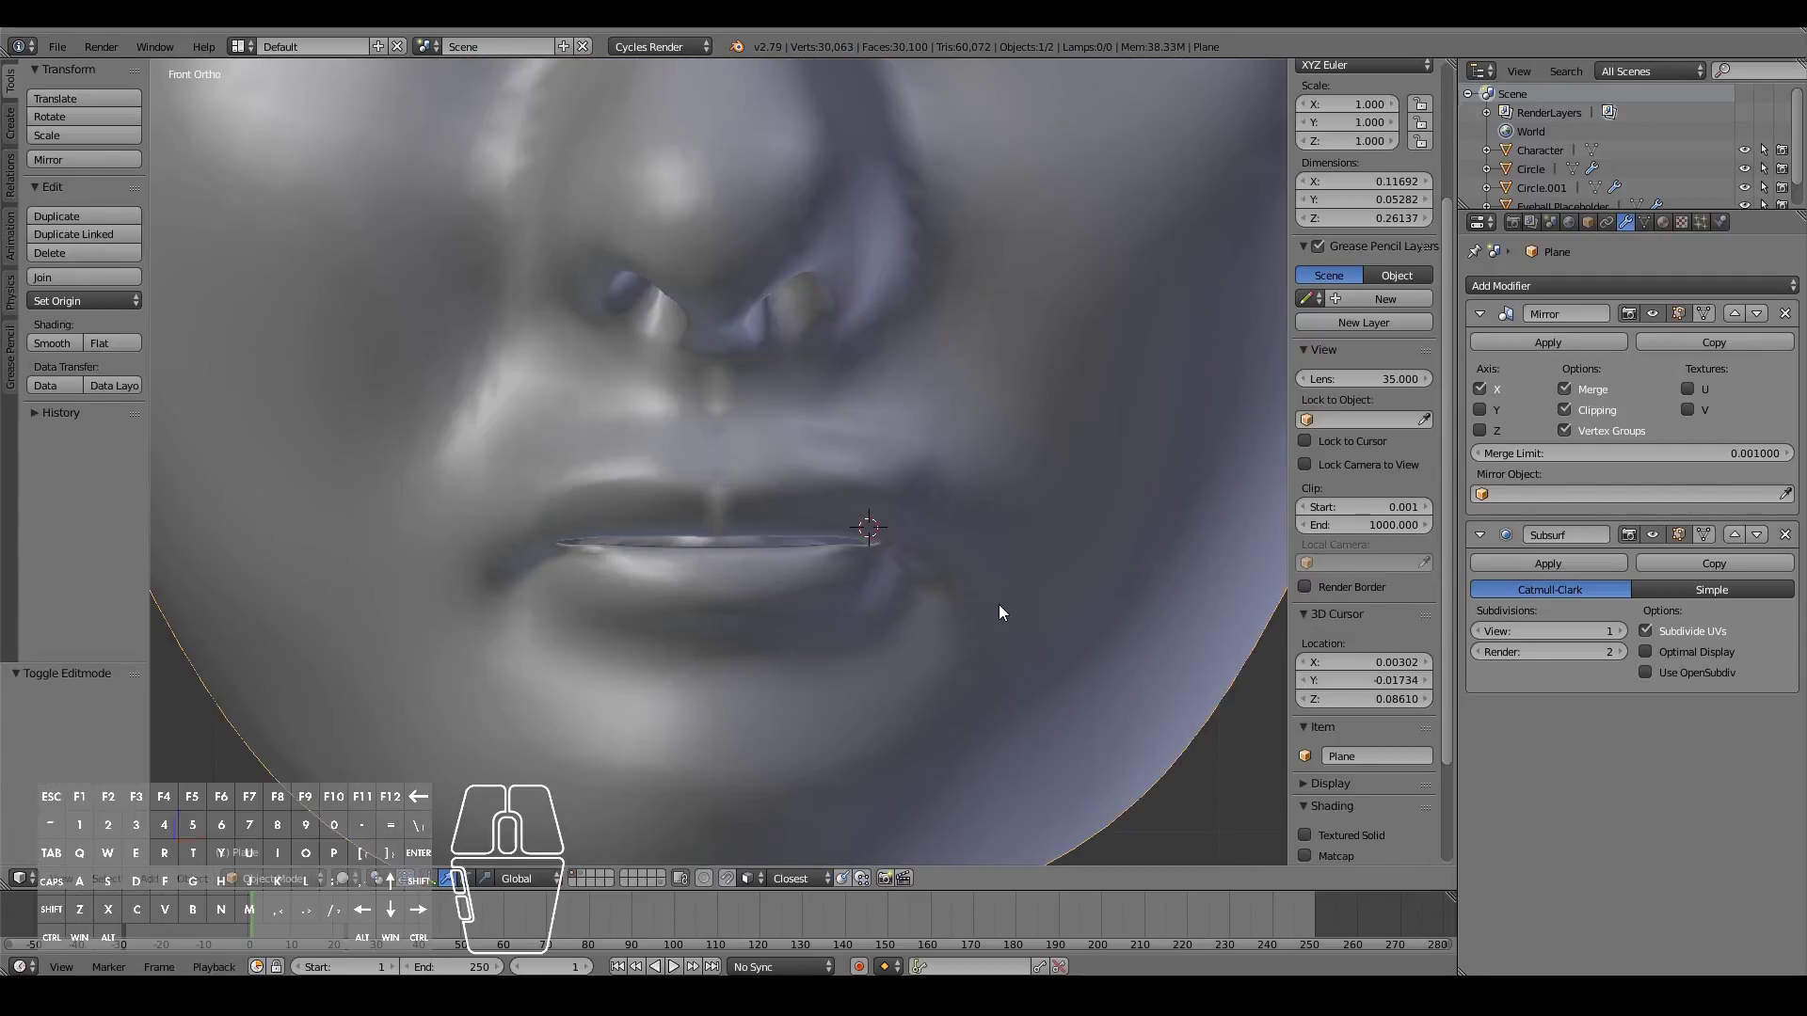
Step: Reveal the hidden head geometry and select only the linked geometry of the lower and upper teeth rows
{"action": "key", "text": "KP_3"}
{"action": "key", "text": "Tab"}
{"action": "scroll", "coordinate": [998, 604], "scroll_direction": "down", "scroll_amount": 4}
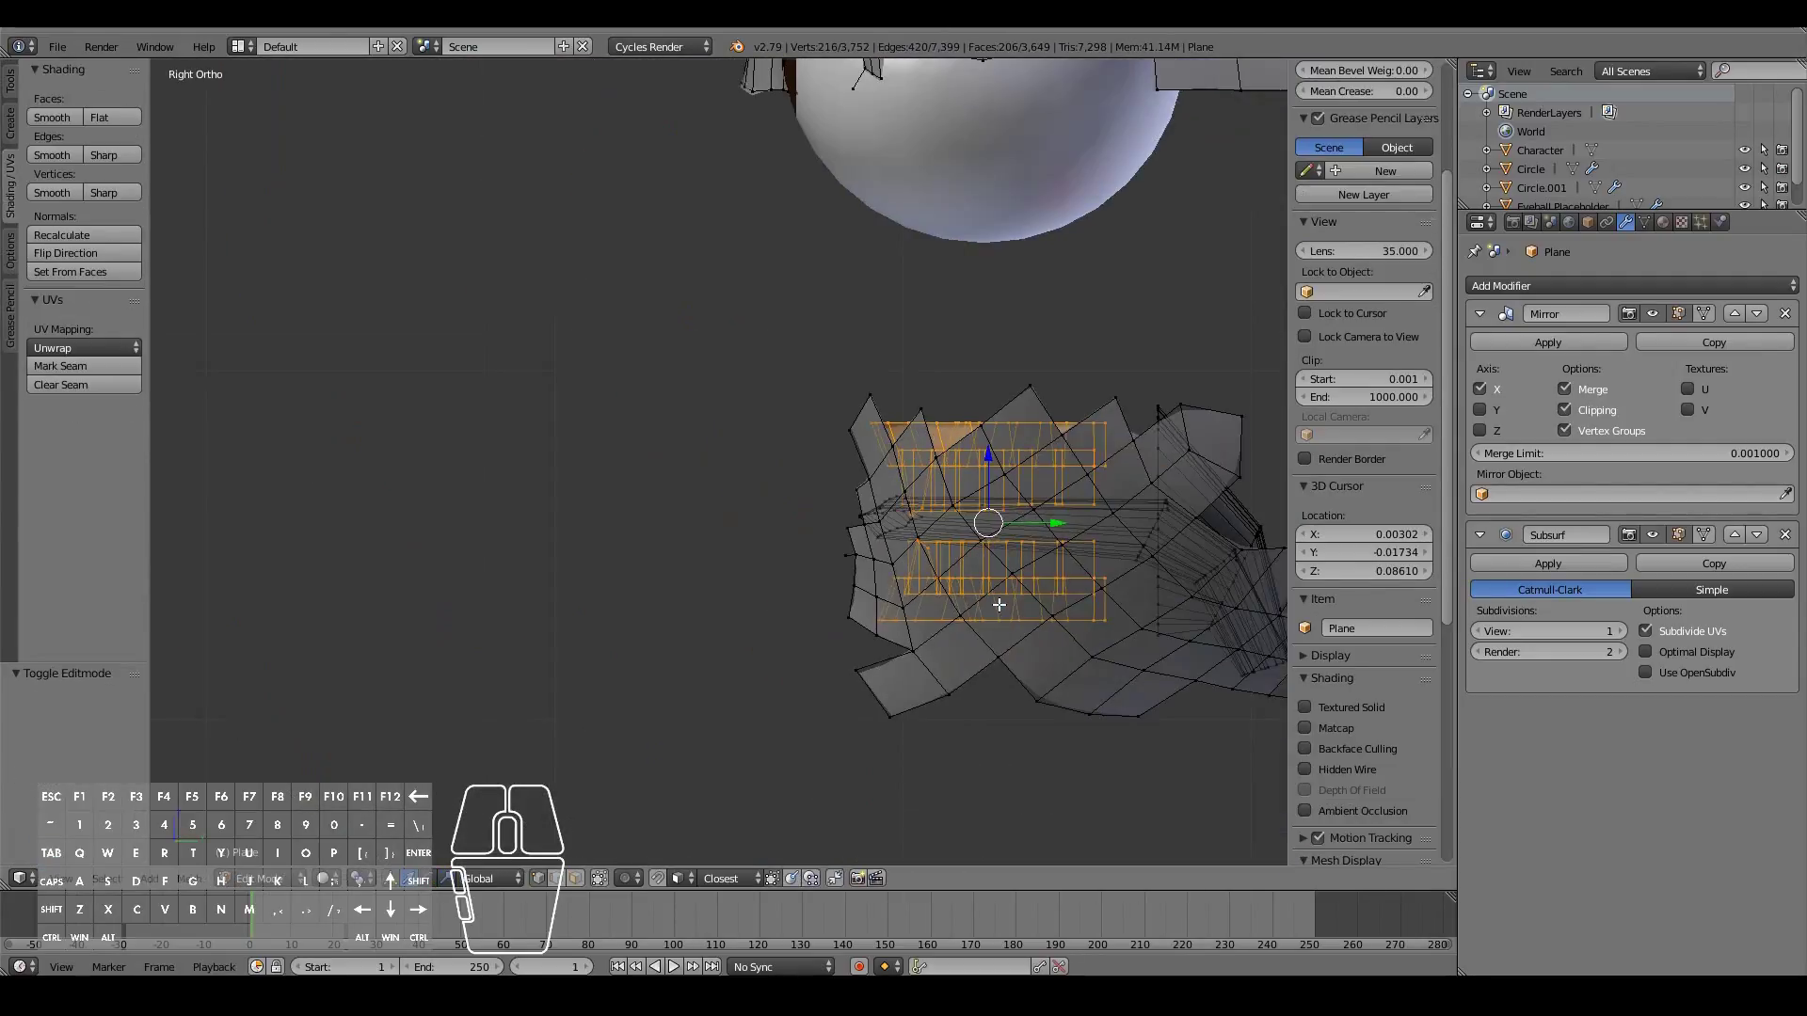
{"action": "key", "text": "alt+h"}
{"action": "scroll", "coordinate": [998, 604], "scroll_direction": "up", "scroll_amount": 5}
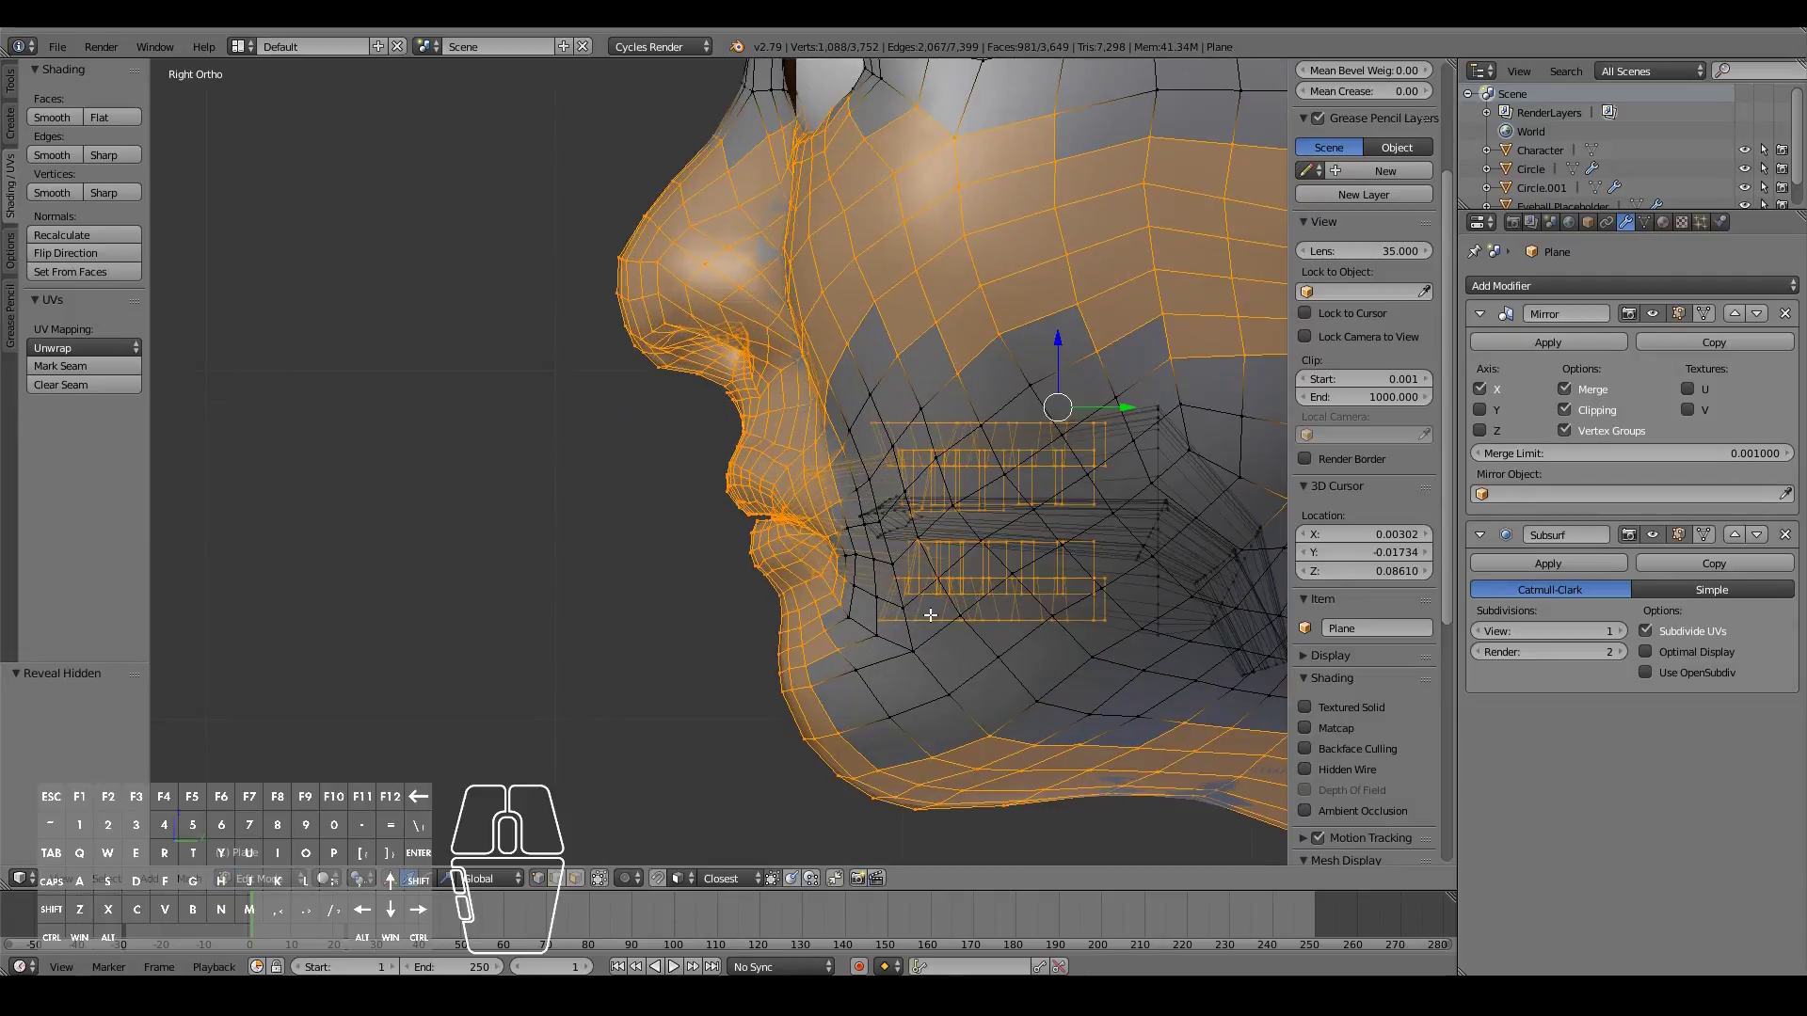
{"action": "key", "text": "a"}
{"action": "key", "text": "l"}
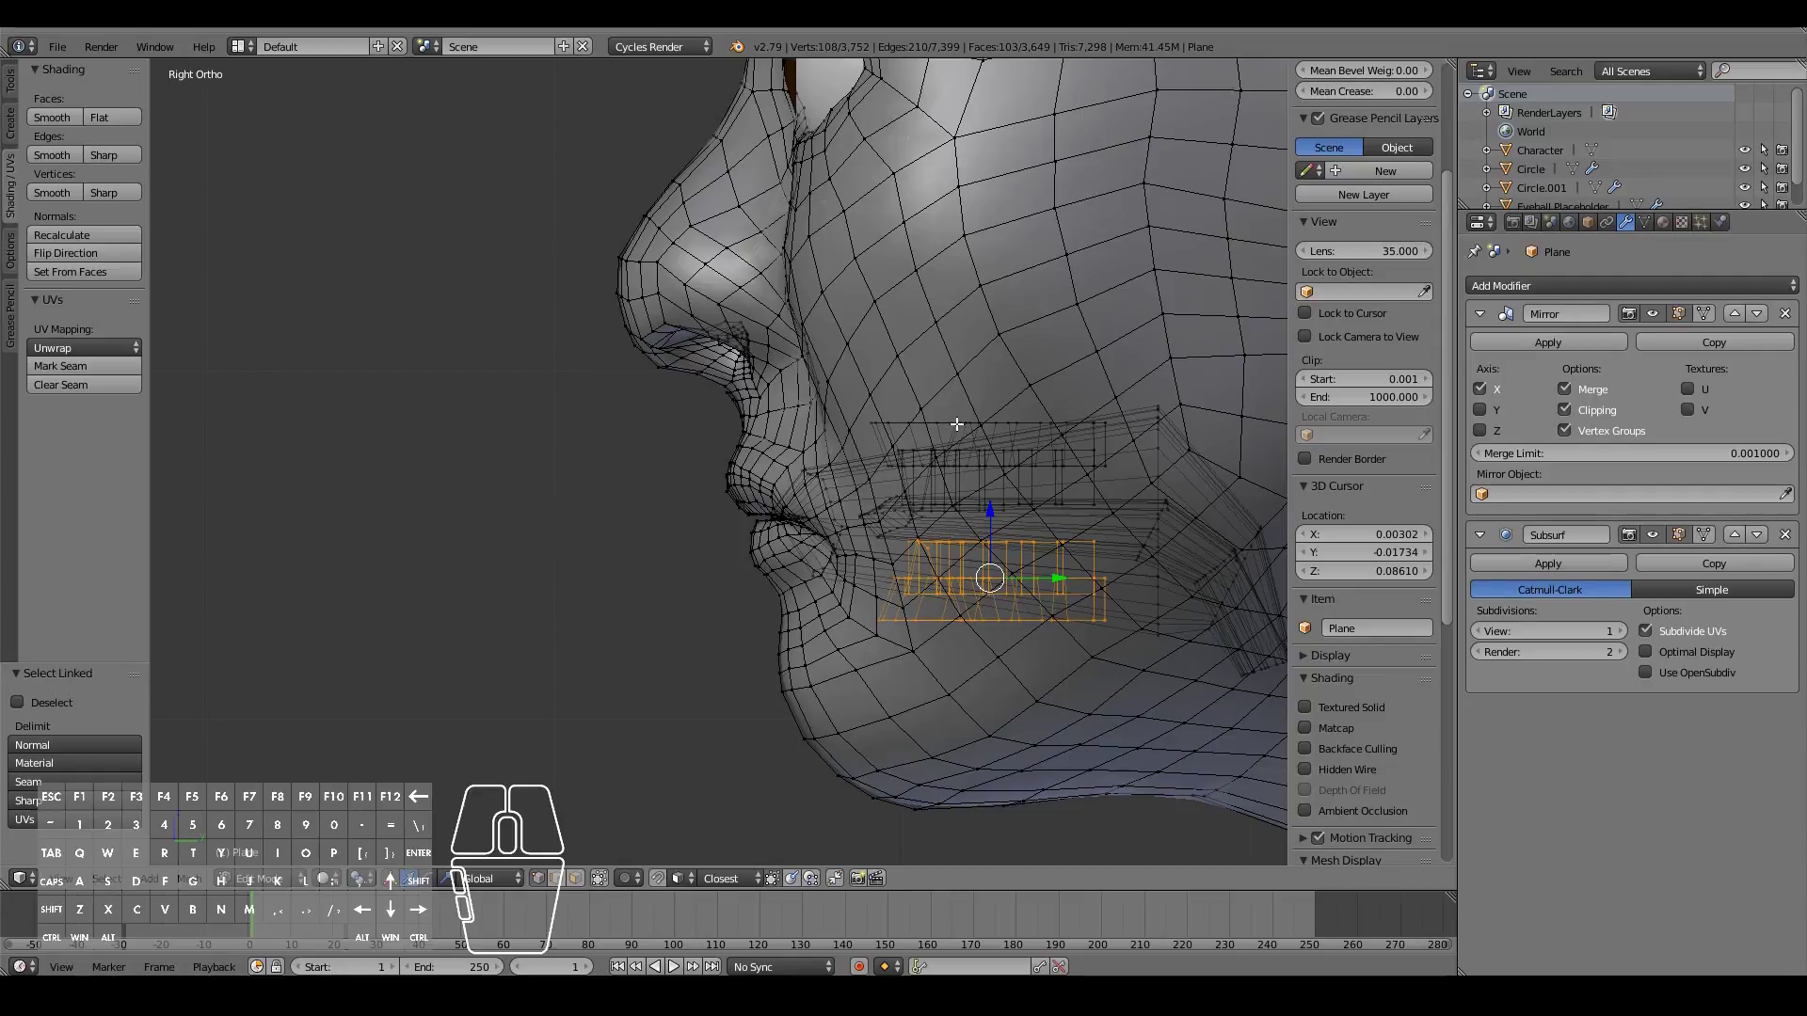
{"action": "key", "text": "l"}
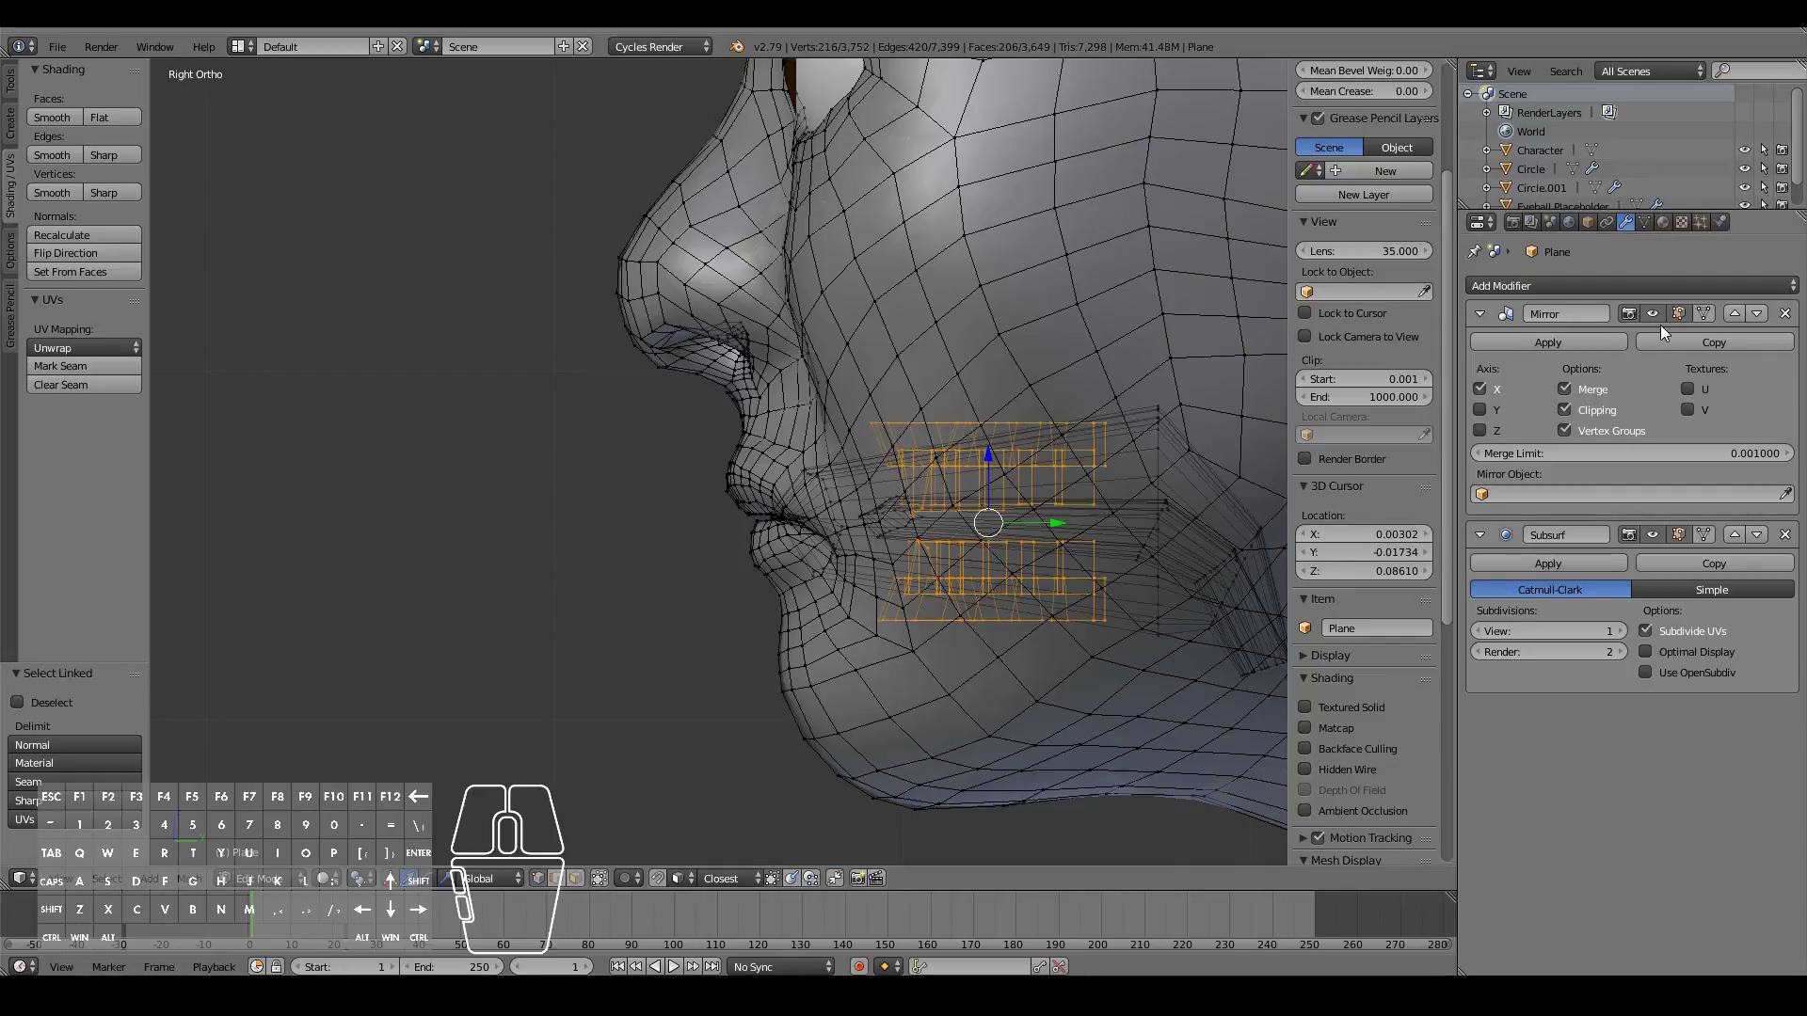
Step: Create a vertex group named "teeth" and assign the selected teeth vertices to it
{"action": "left_click", "coordinate": [1645, 223]}
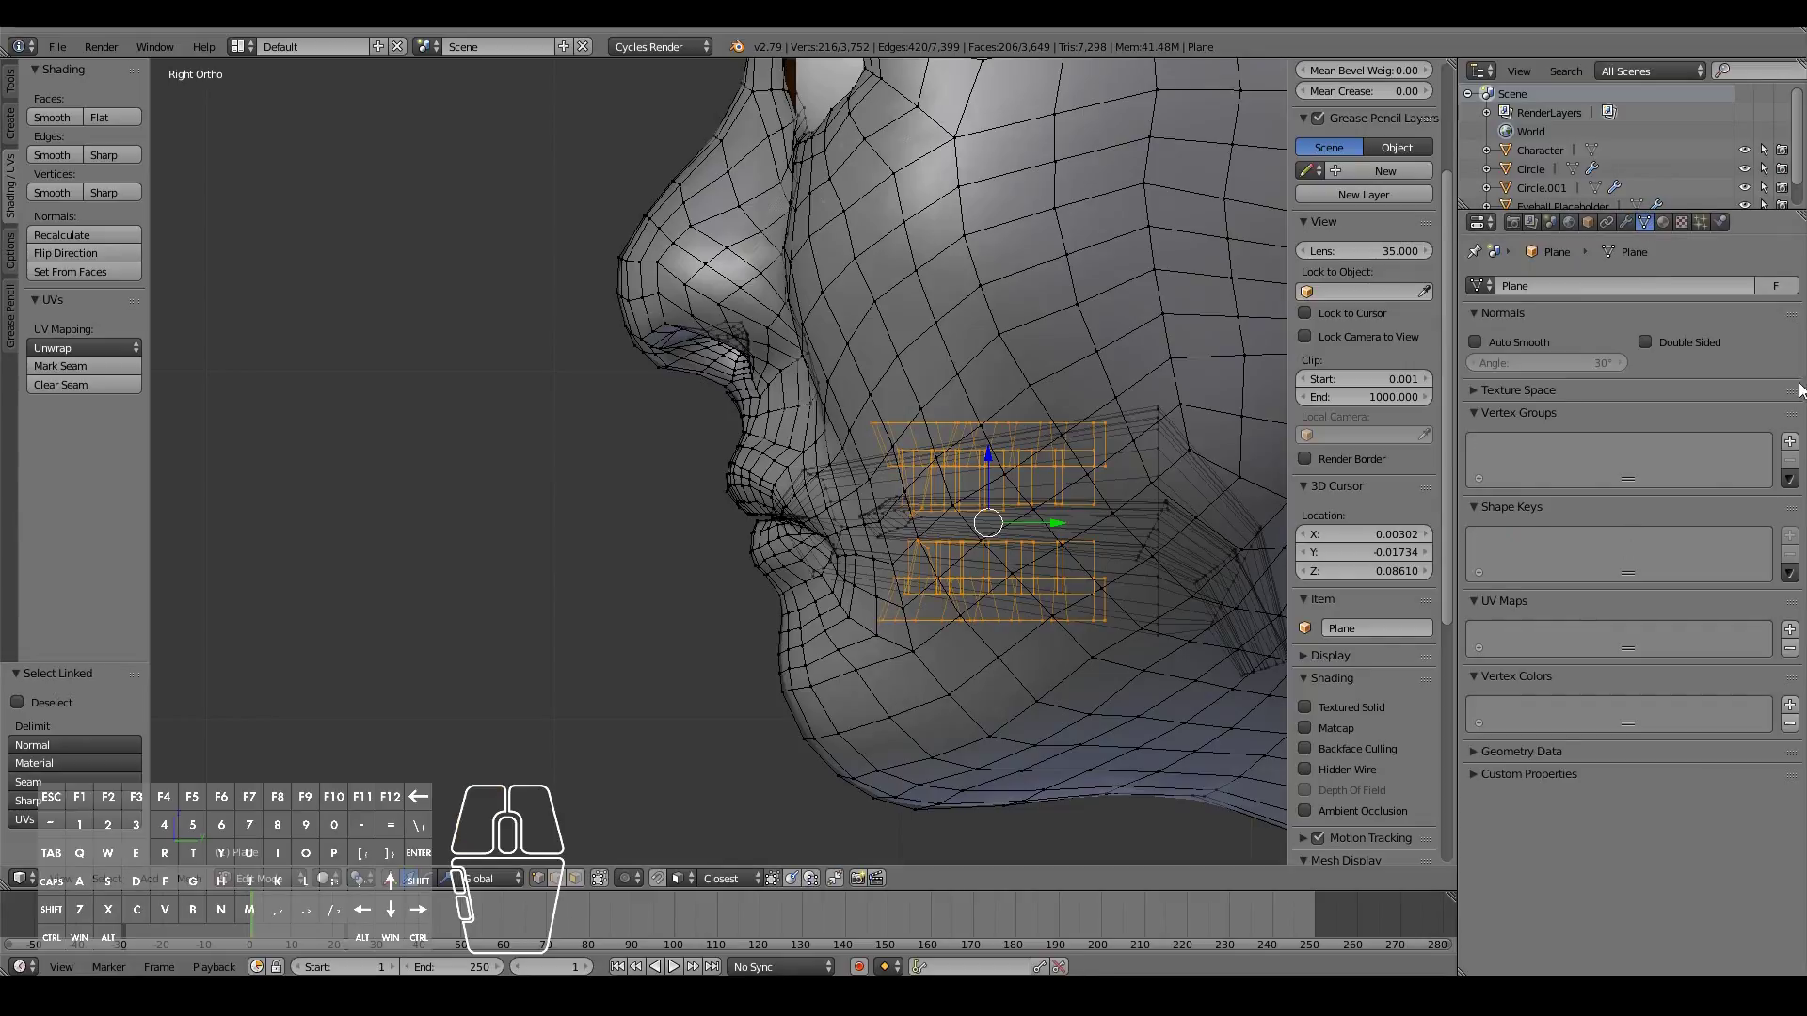
{"action": "left_click", "coordinate": [1790, 440]}
{"action": "double_click", "coordinate": [1517, 446]}
{"action": "type", "text": "te"}
{"action": "type", "text": "etc"}
{"action": "key", "text": "BackSpace"}
{"action": "type", "text": "h"}
{"action": "left_click", "coordinate": [1508, 542]}
Step: Test the teeth vertex group by clearing the selection, picking single head vertices and selecting the group's vertices
{"action": "key", "text": "a"}
{"action": "scroll", "coordinate": [784, 551], "scroll_direction": "down", "scroll_amount": 4}
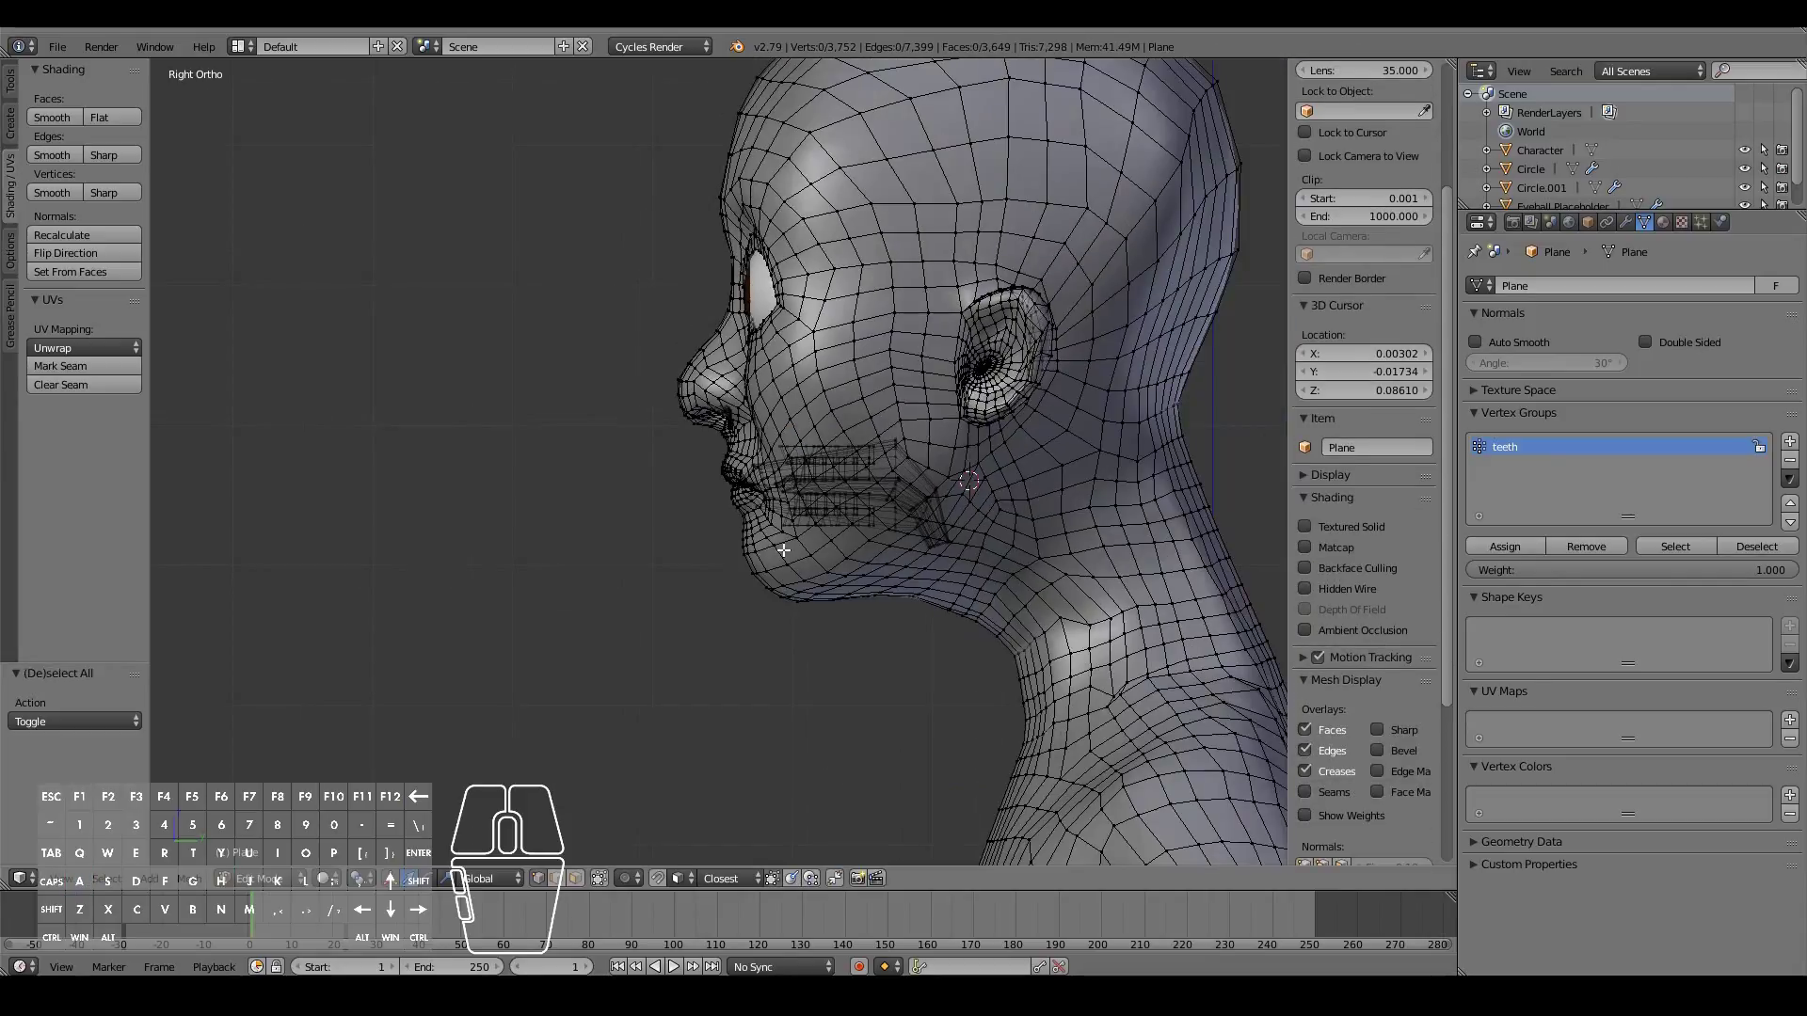
{"action": "right_click", "coordinate": [958, 532]}
{"action": "right_click", "coordinate": [968, 513]}
{"action": "right_click", "coordinate": [876, 482]}
{"action": "right_click", "coordinate": [862, 398]}
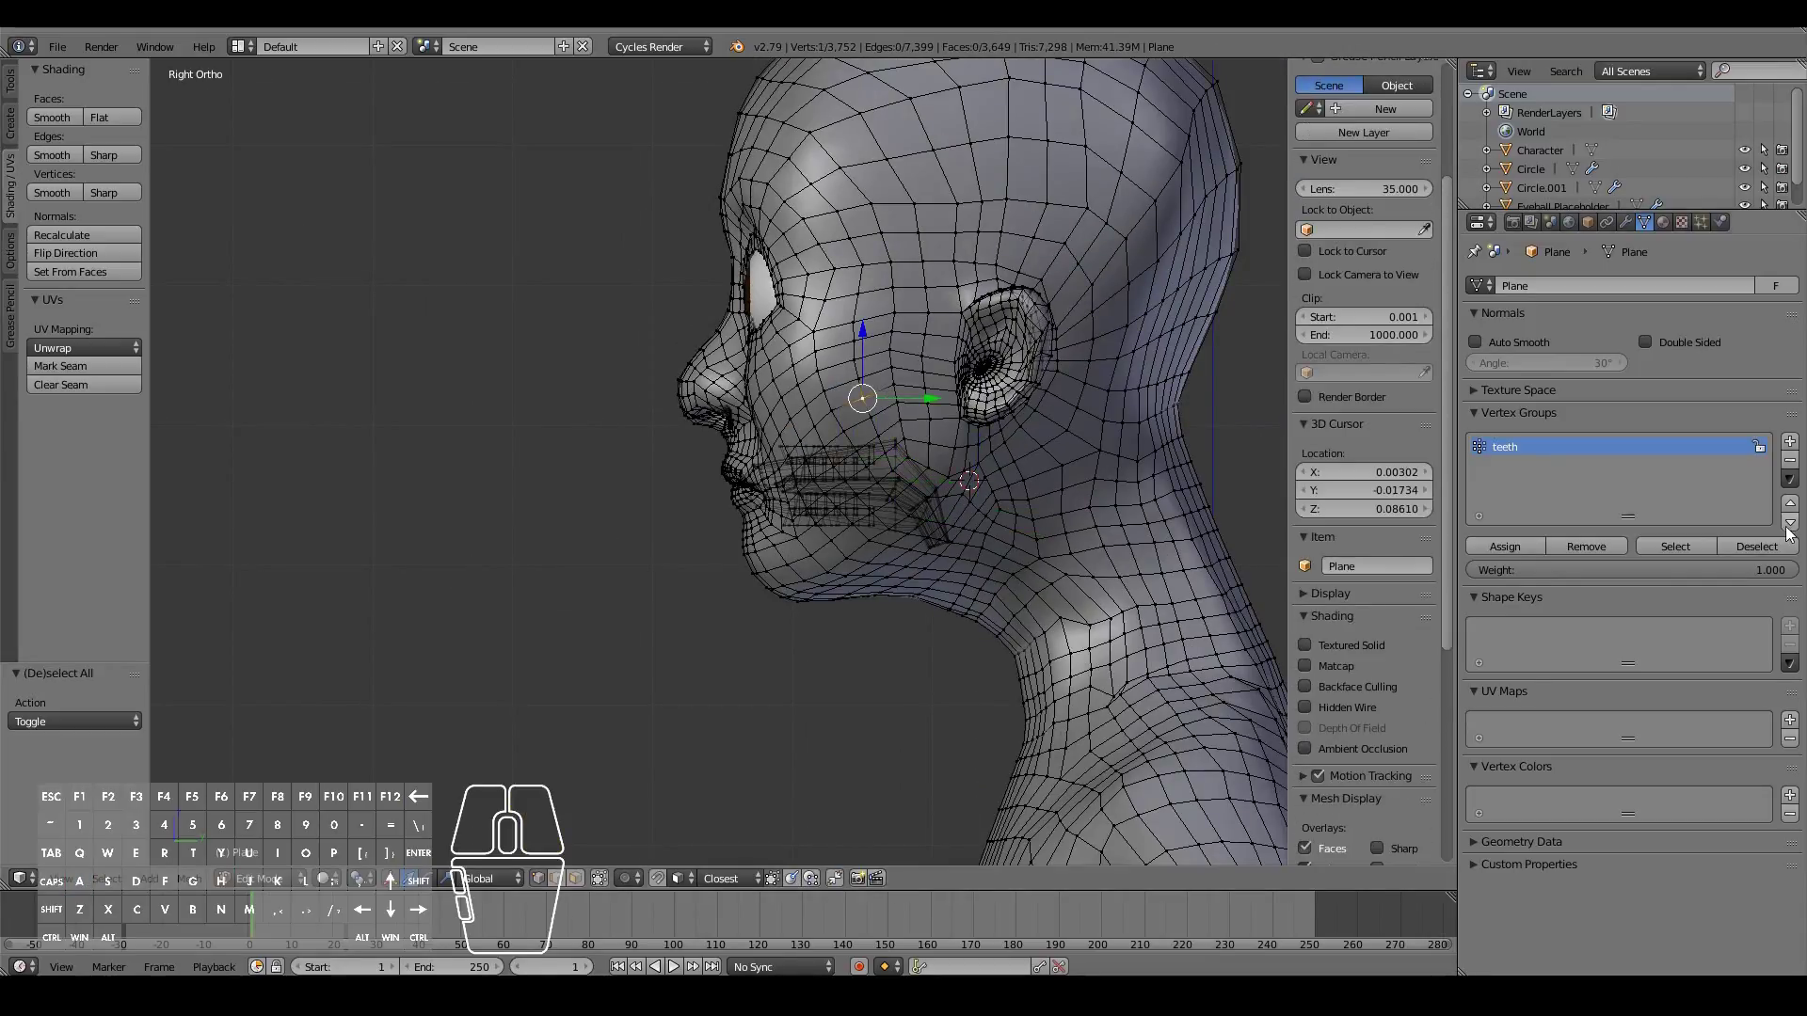
{"action": "left_click", "coordinate": [1674, 551]}
{"action": "key", "text": "g"}
{"action": "right_click", "coordinate": [806, 508]}
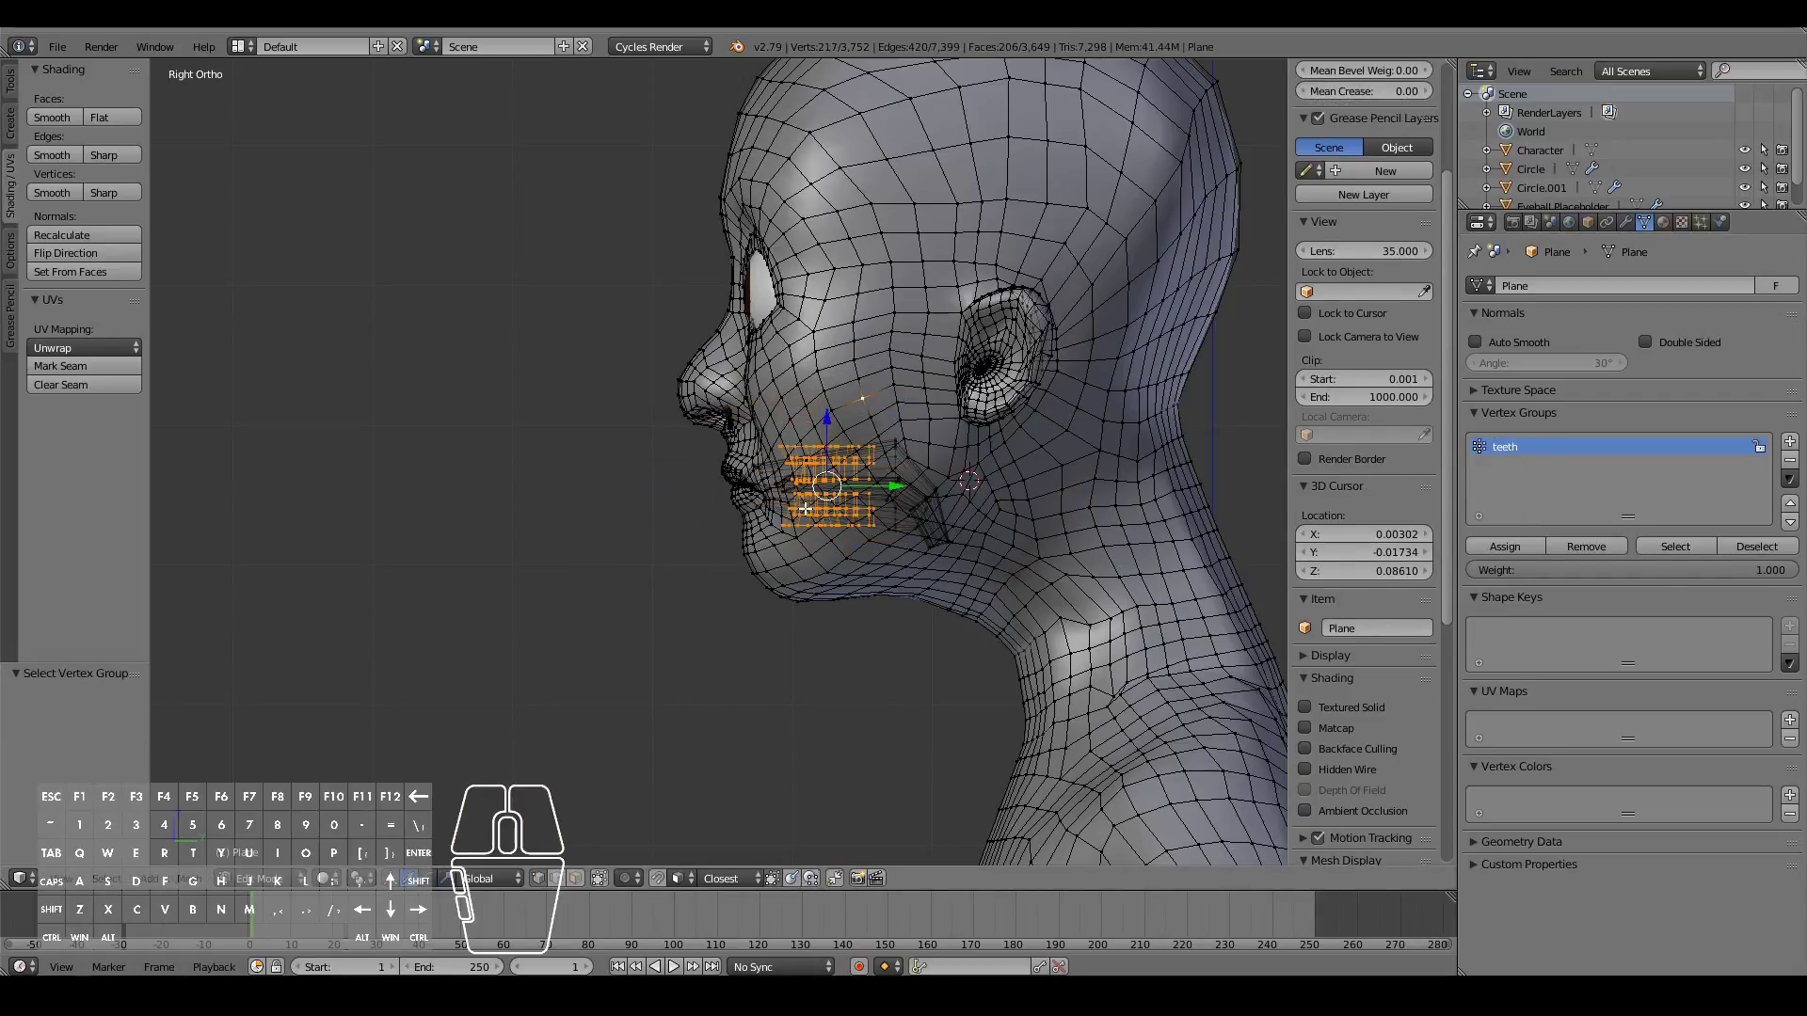
Step: Select the single cheek vertex above the teeth and remove it from the teeth vertex group
{"action": "scroll", "coordinate": [806, 508], "scroll_direction": "up", "scroll_amount": 2}
{"action": "key", "text": "a"}
{"action": "right_click", "coordinate": [968, 352]}
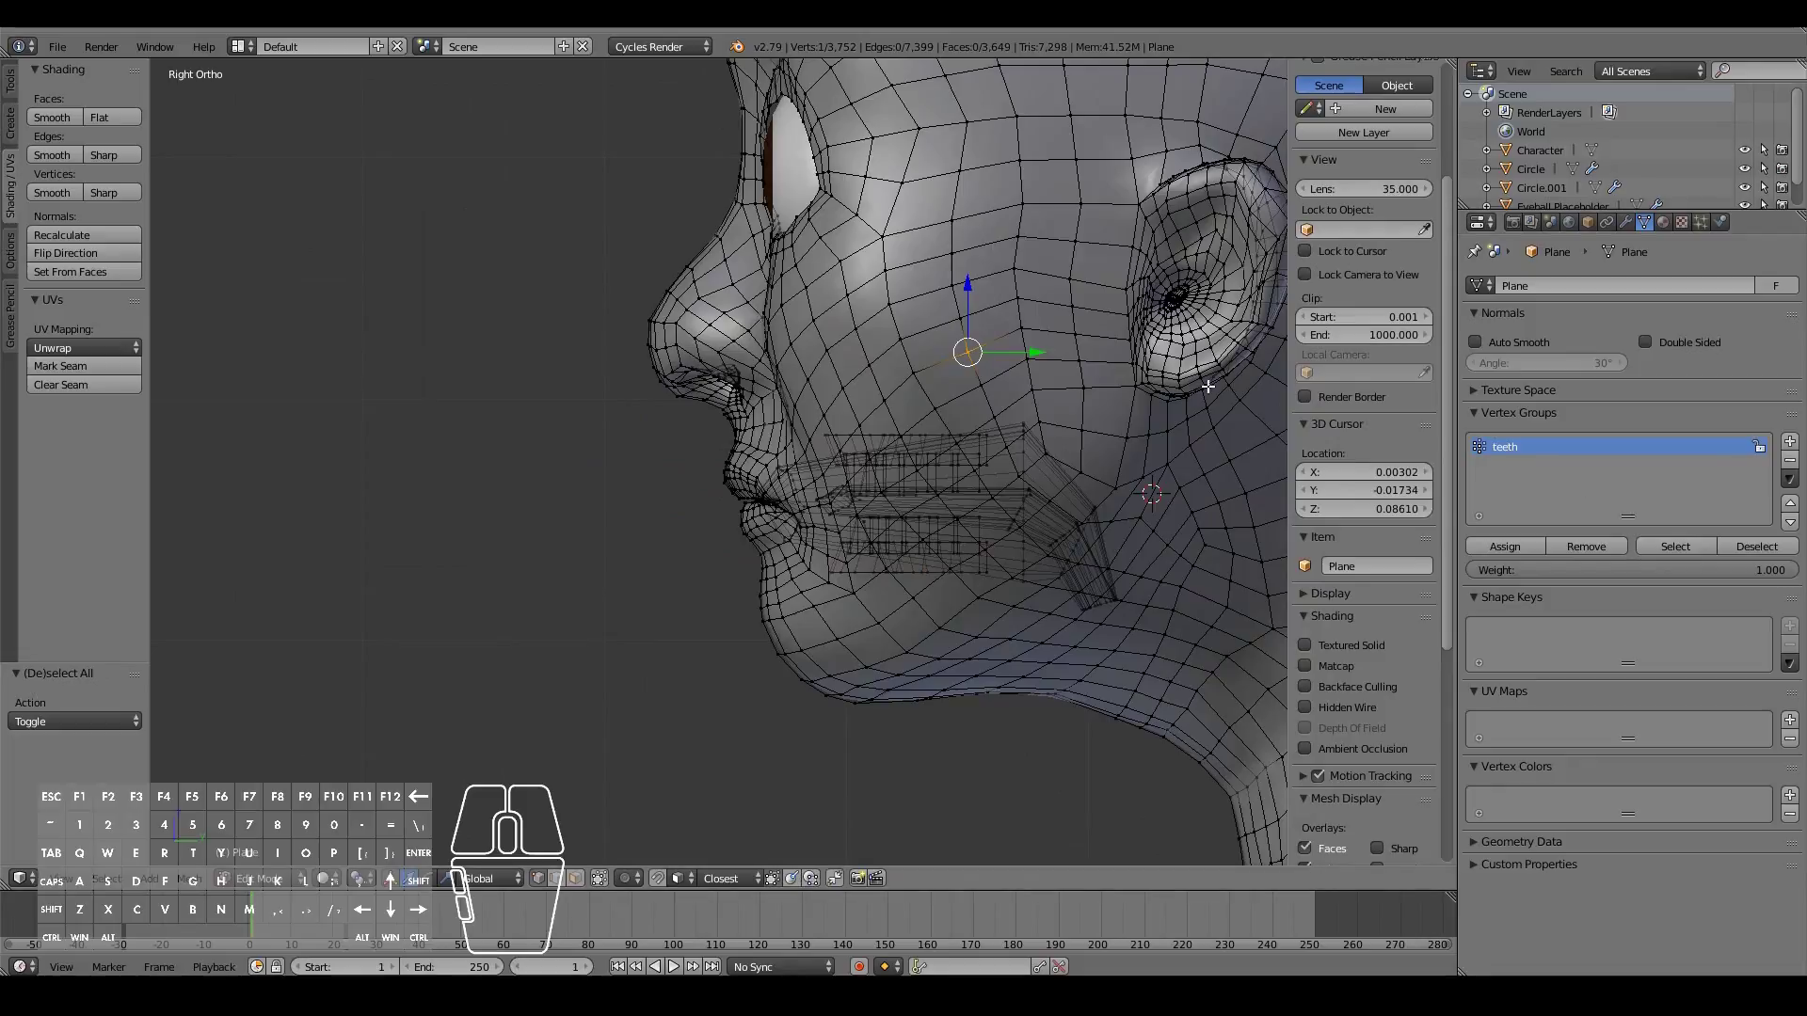
{"action": "left_click", "coordinate": [1587, 546]}
{"action": "key", "text": "a"}
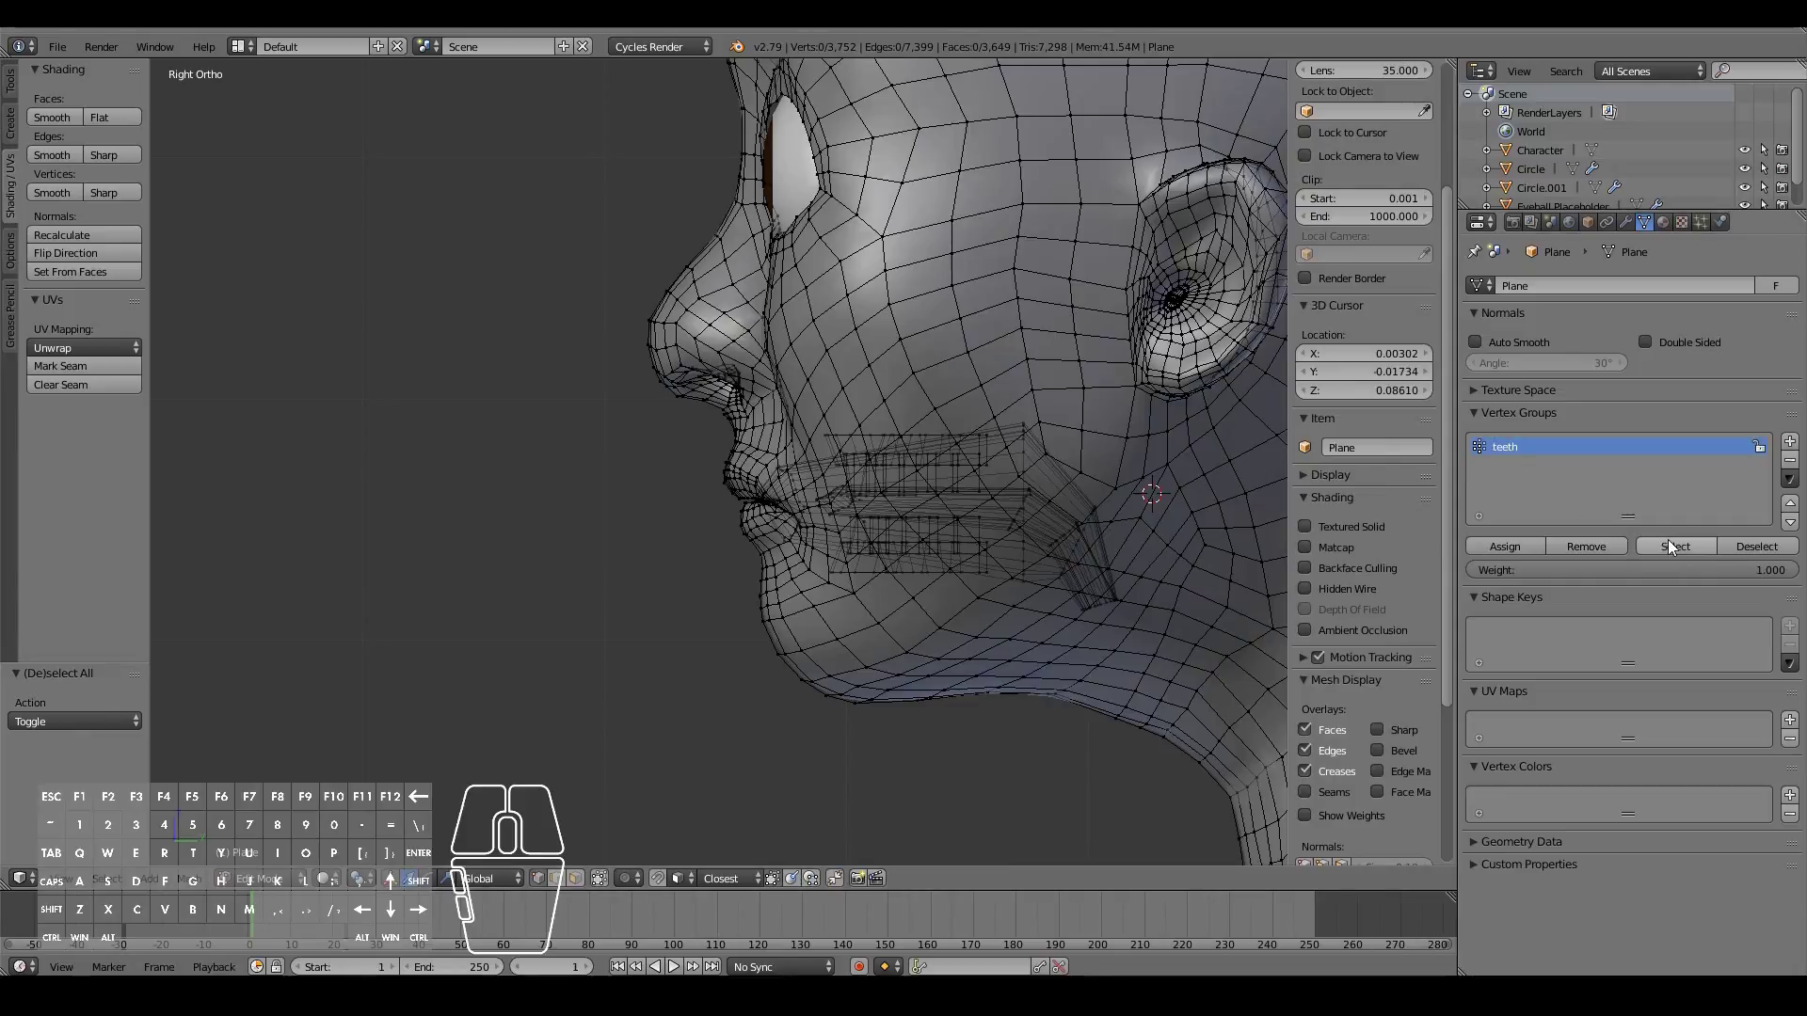
Step: Select the teeth vertex group's vertices again and check them from several angles with cancelled trial moves
{"action": "left_click", "coordinate": [1672, 545]}
{"action": "mouse_move", "coordinate": [828, 668]}
{"action": "middle_mouse_down"}
{"action": "mouse_move", "coordinate": [1018, 679]}
{"action": "mouse_move", "coordinate": [827, 680]}
{"action": "middle_mouse_up"}
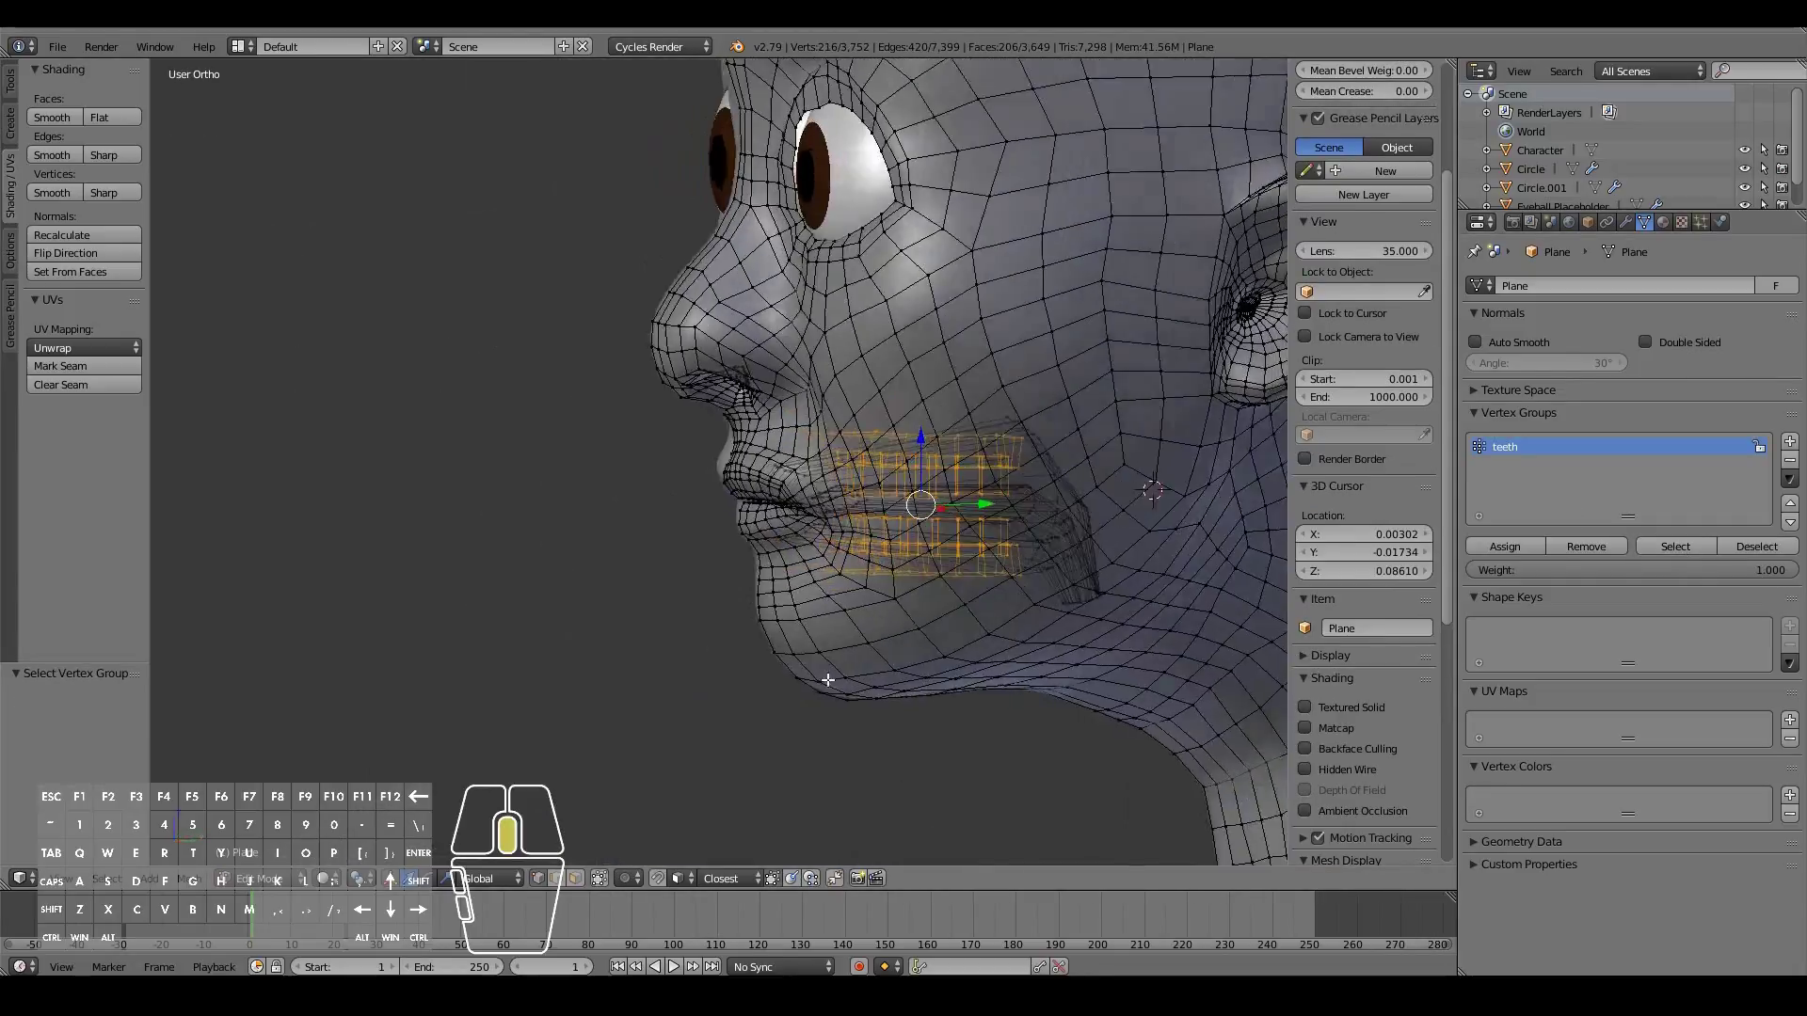
{"action": "key", "text": "g"}
{"action": "right_click", "coordinate": [674, 634]}
{"action": "middle_click_drag", "start_coordinate": [674, 633], "coordinate": [868, 661]}
{"action": "key", "text": "g"}
{"action": "right_click", "coordinate": [866, 676]}
{"action": "key", "text": "KP_3"}
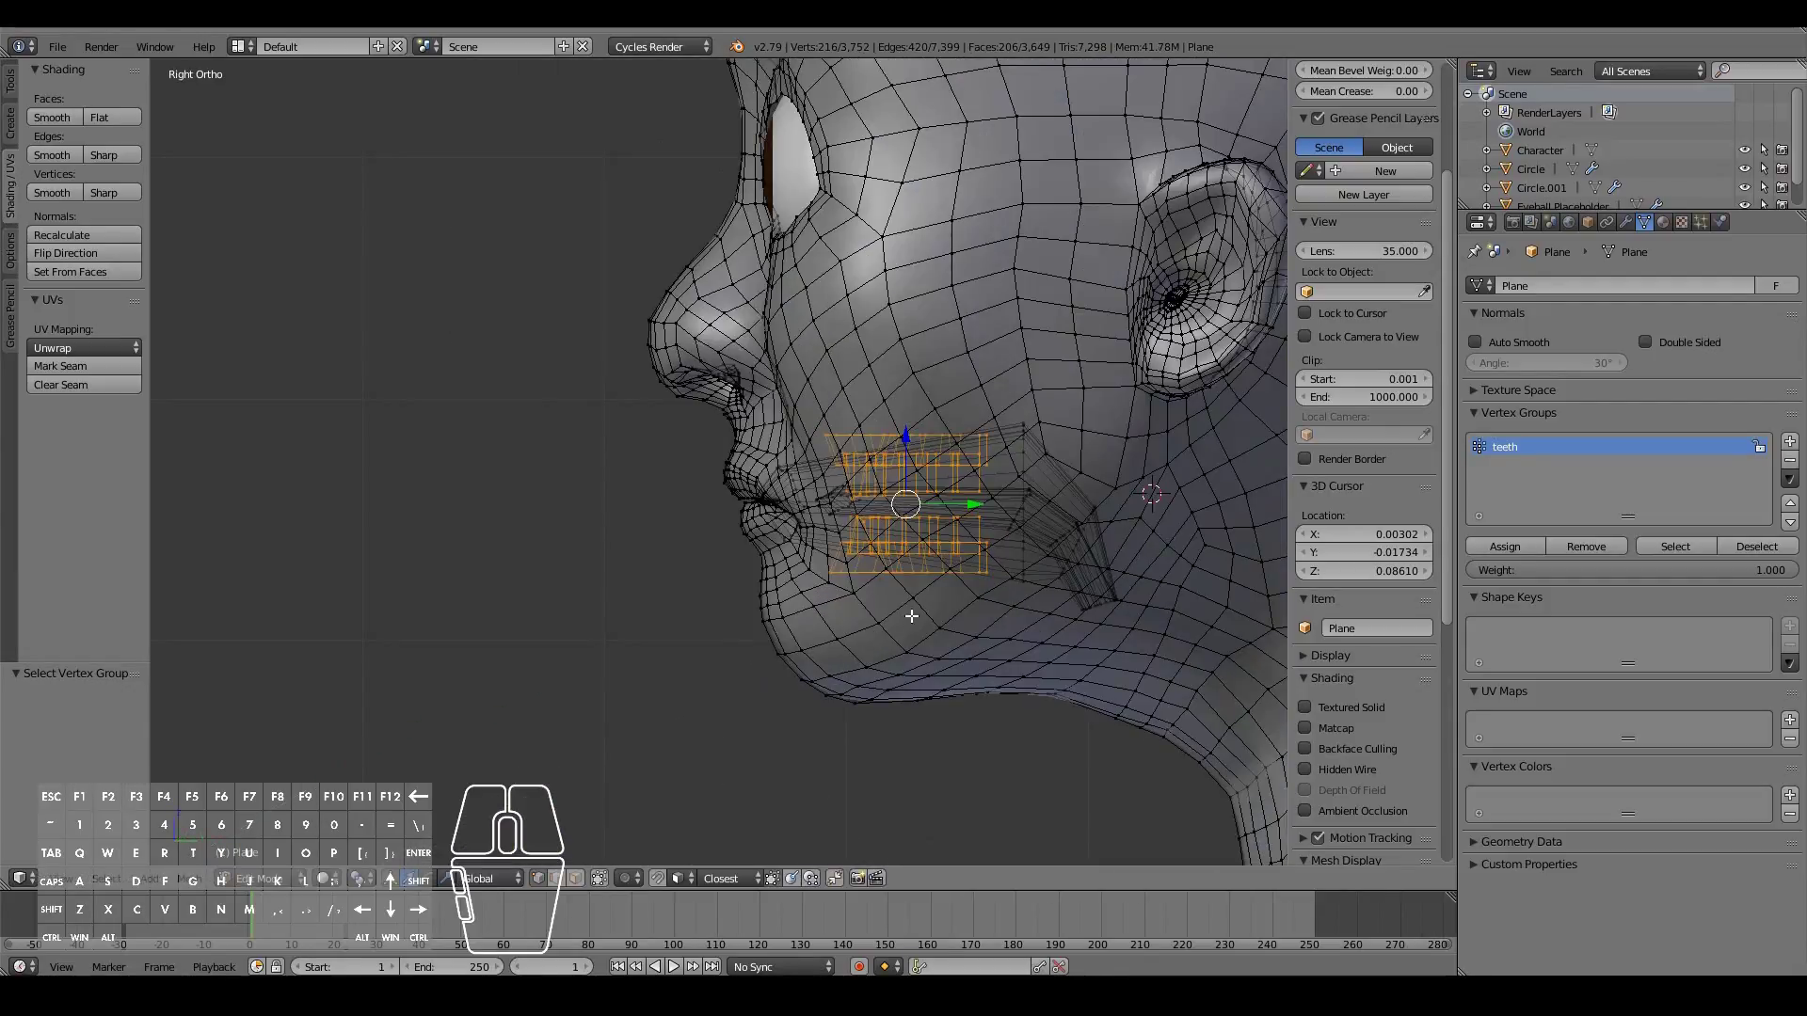
{"action": "right_click", "coordinate": [944, 595]}
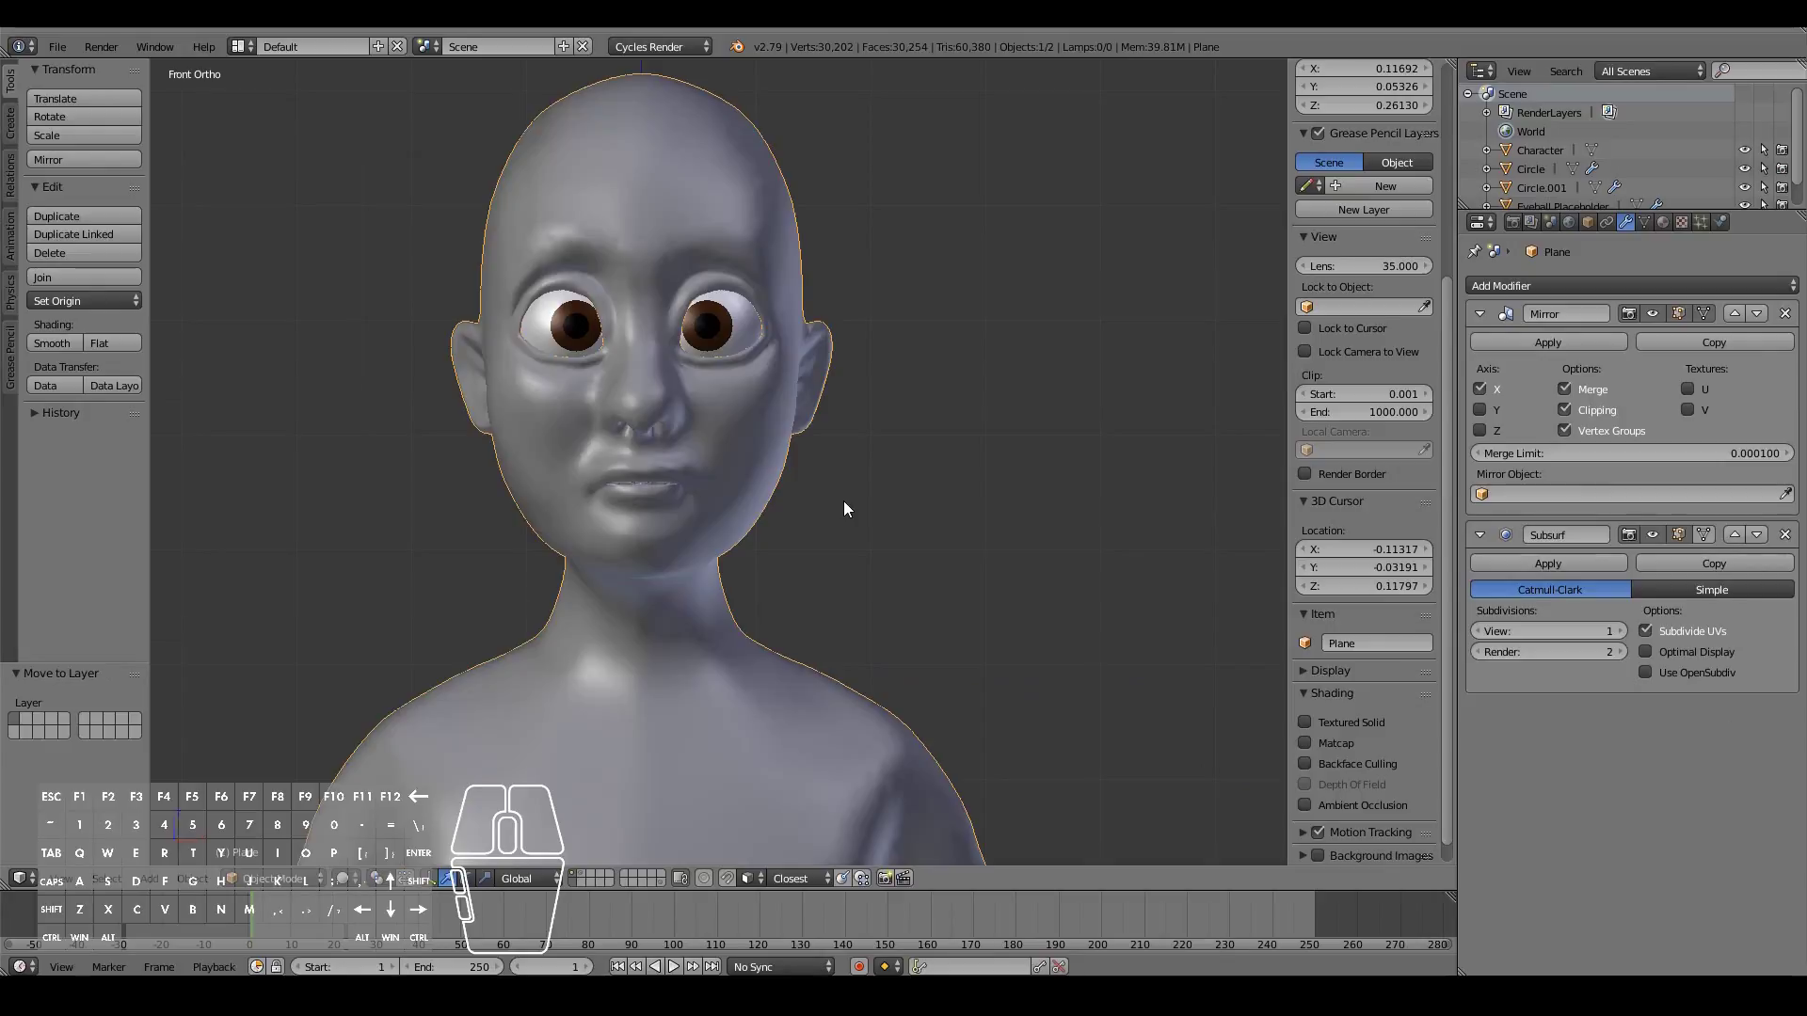
{"action": "scroll", "coordinate": [843, 501], "scroll_direction": "up", "scroll_amount": 5, "text": "ctrl"}
{"action": "right_click", "coordinate": [872, 494]}
{"action": "key", "text": "g"}
{"action": "right_click", "coordinate": [861, 507]}
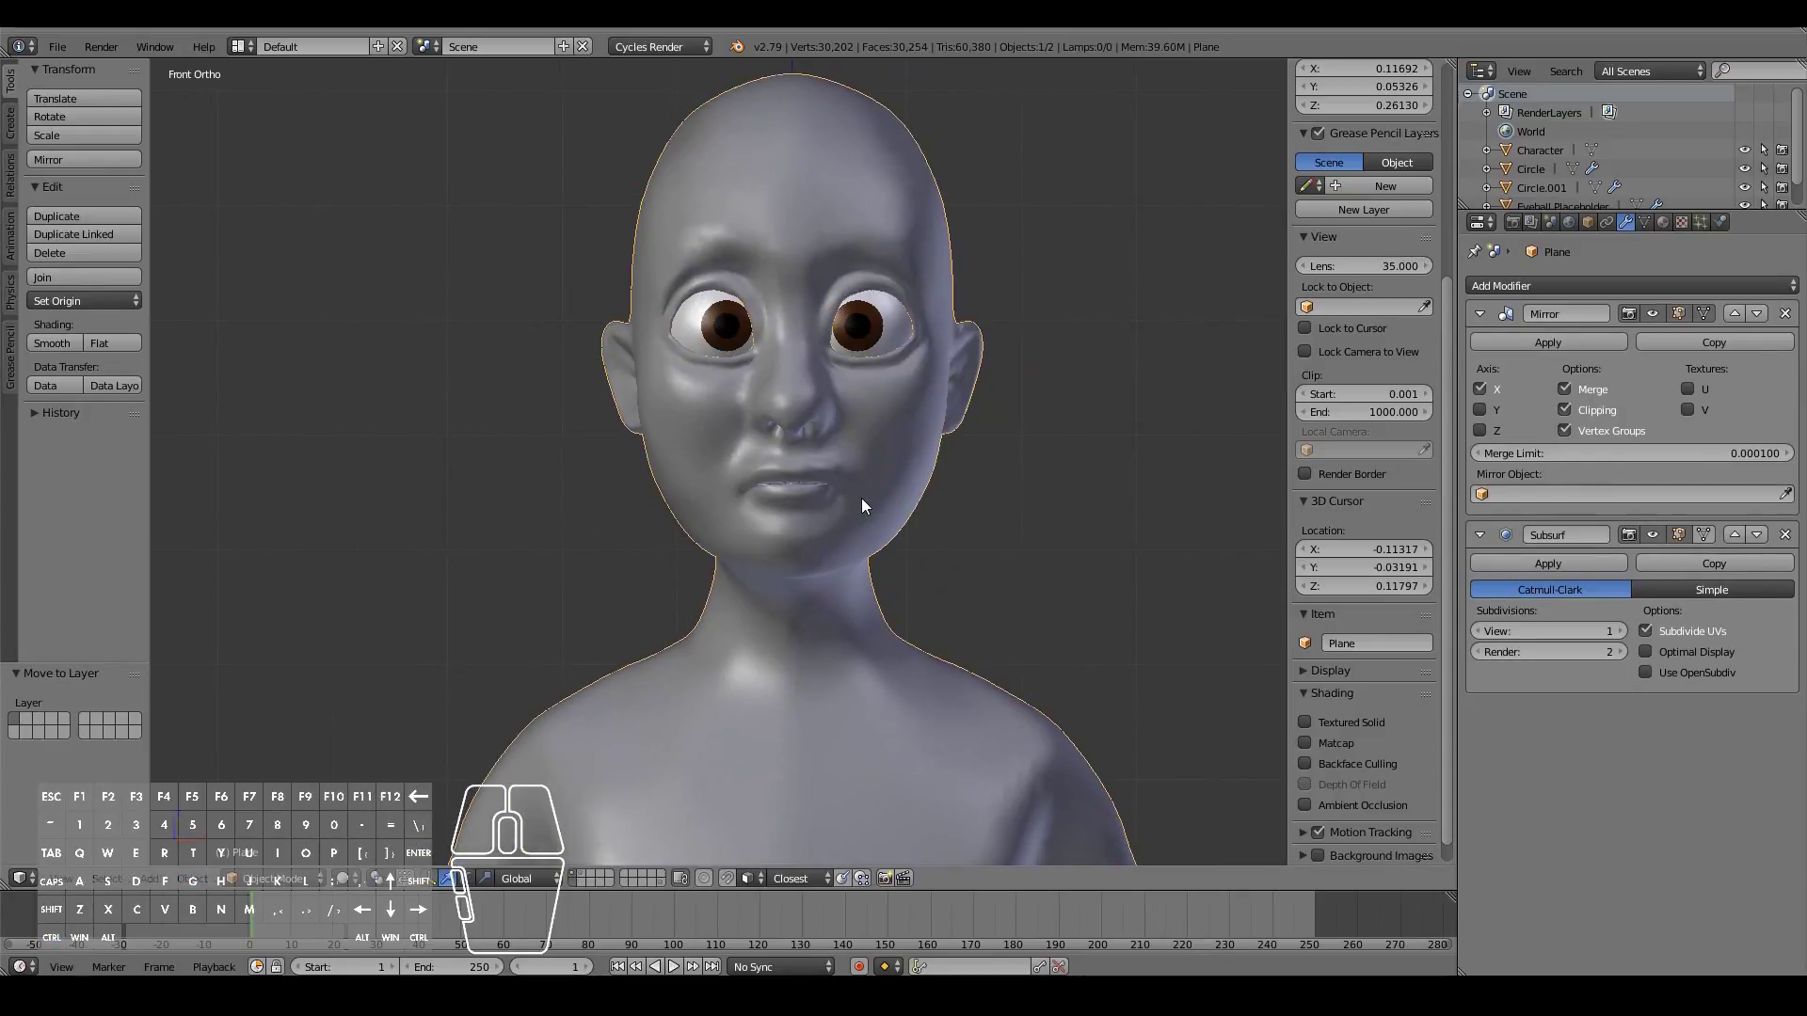
{"action": "scroll", "coordinate": [862, 505], "scroll_direction": "down", "scroll_amount": 3}
{"action": "scroll", "coordinate": [862, 505], "scroll_direction": "up", "scroll_amount": 3}
{"action": "key", "text": "g"}
{"action": "right_click", "coordinate": [937, 506]}
Step: Move the character's body mesh to another layer and select the mirrored eyeballs left on the current layer
{"action": "key", "text": "m"}
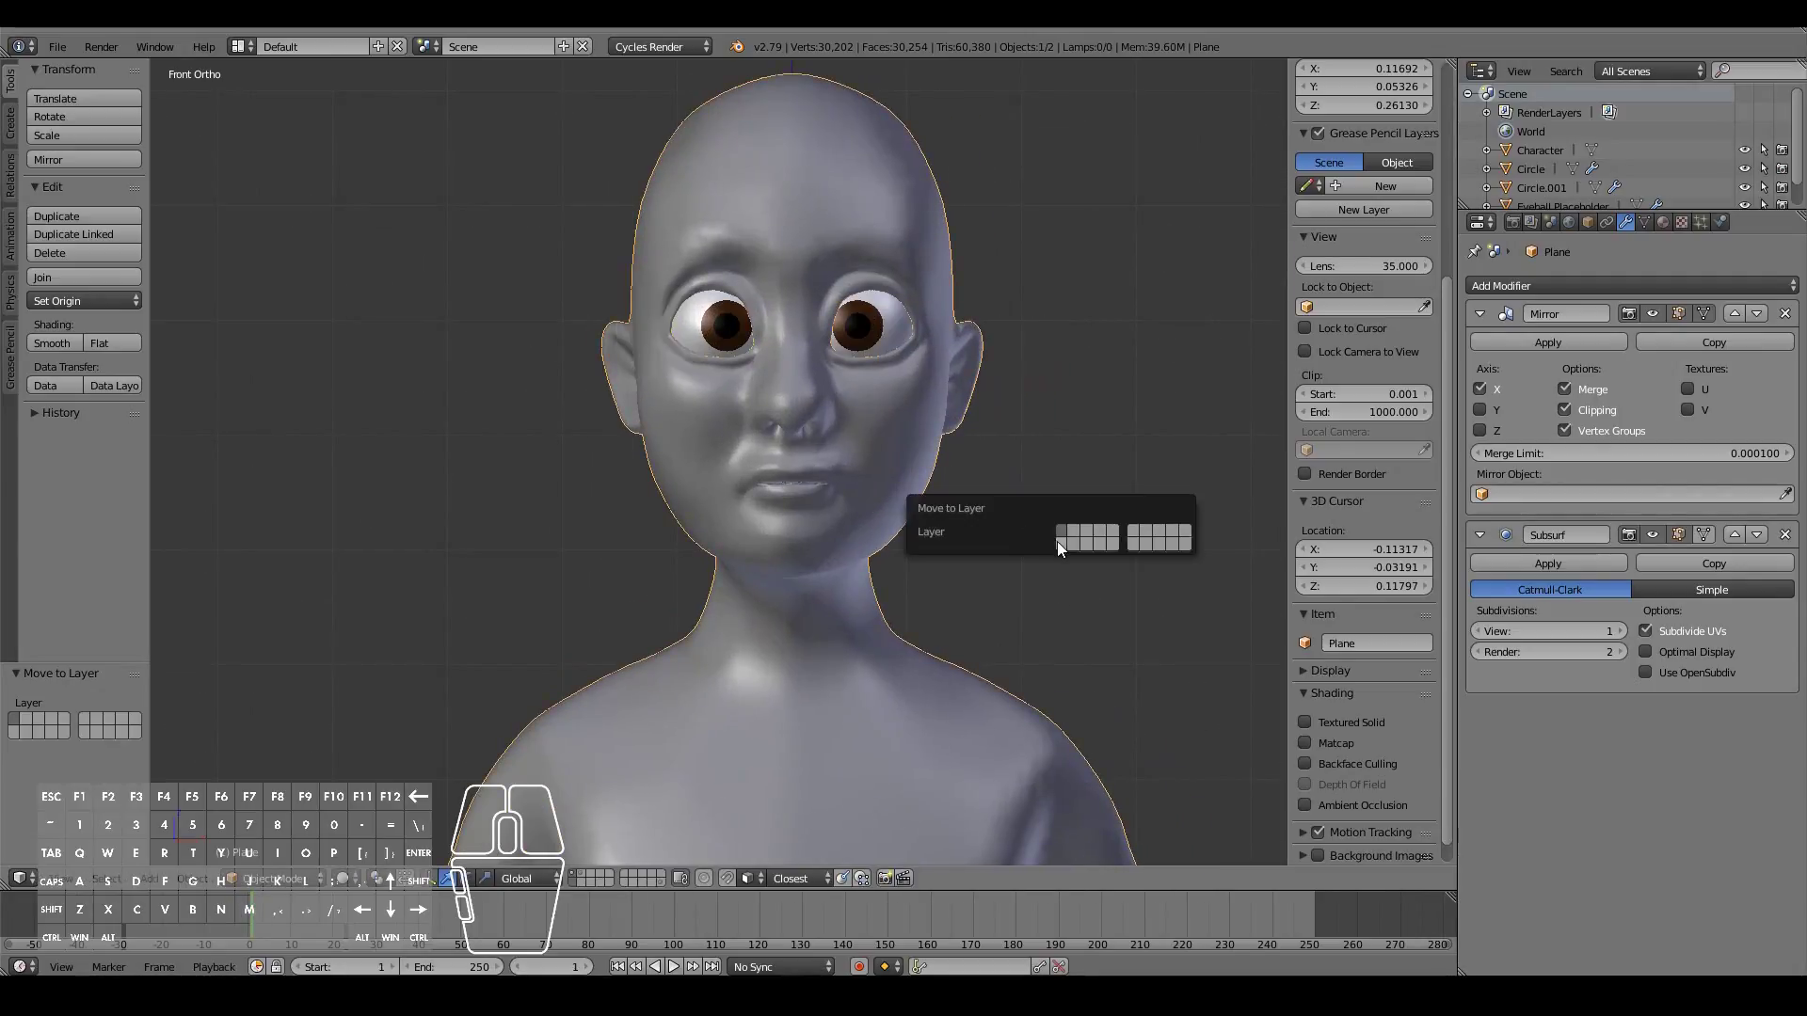
{"action": "left_click", "coordinate": [570, 874]}
{"action": "right_click", "coordinate": [851, 344]}
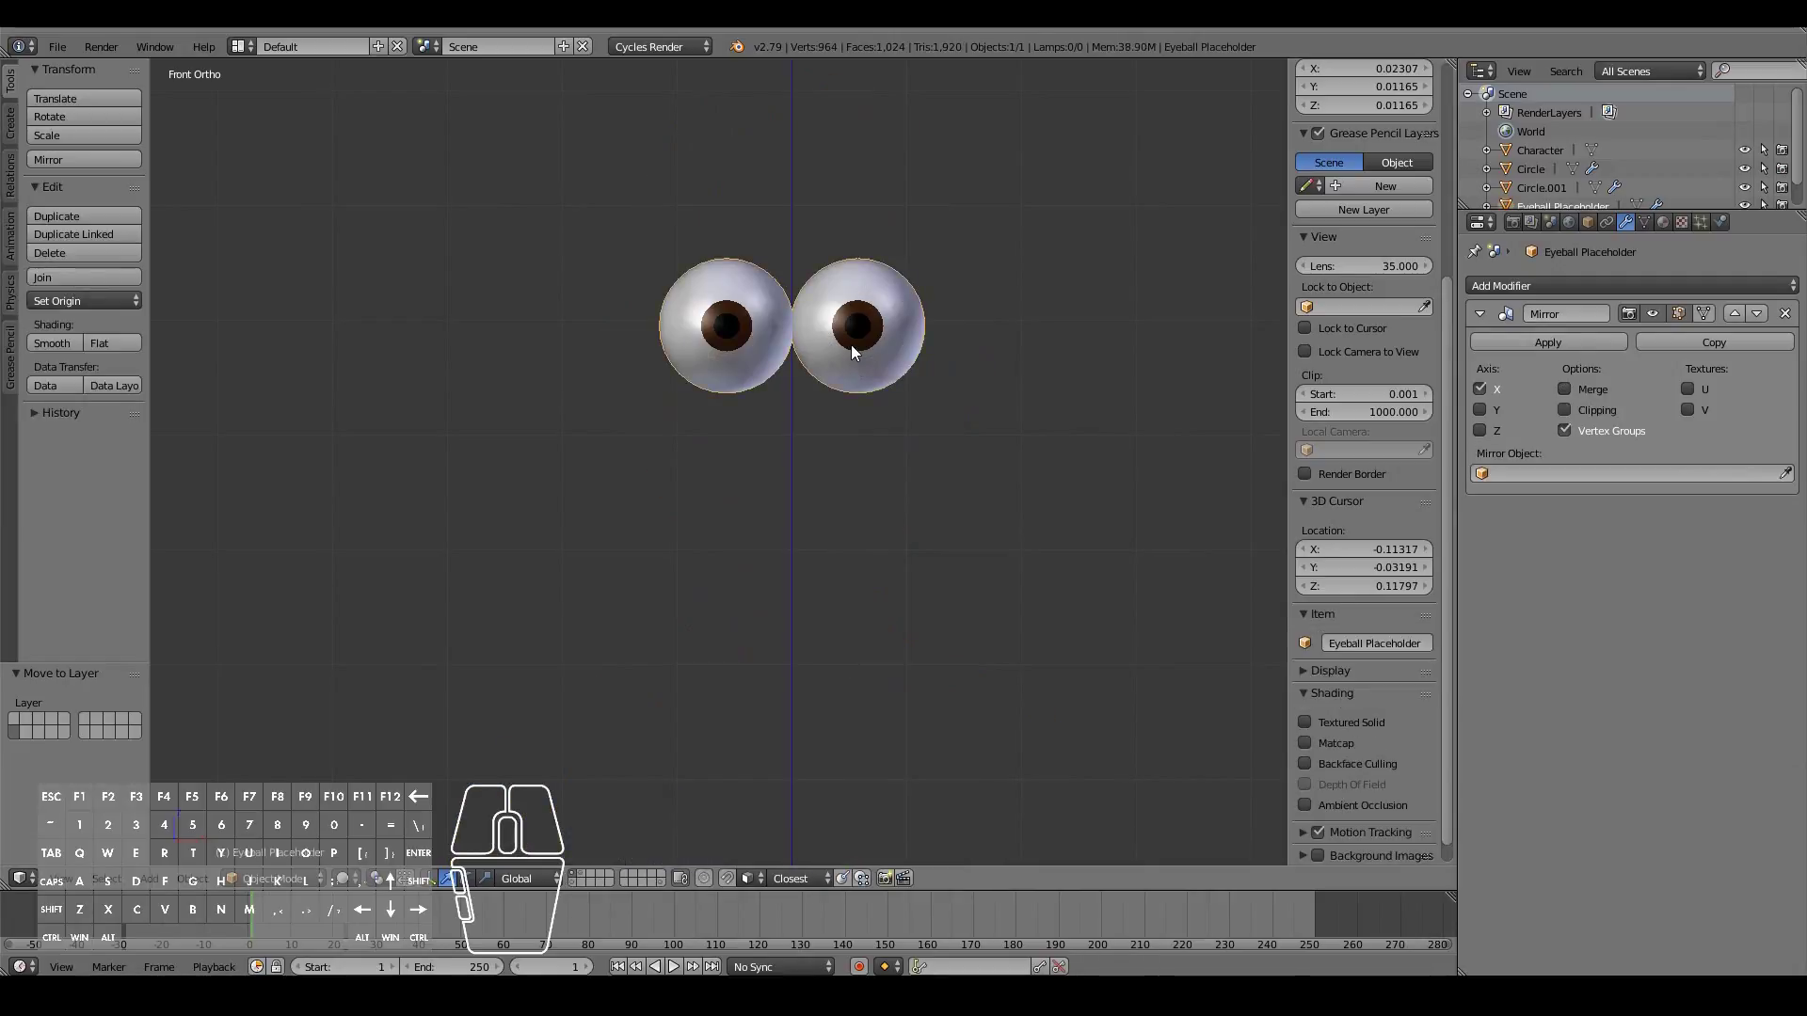
{"action": "key", "text": "g"}
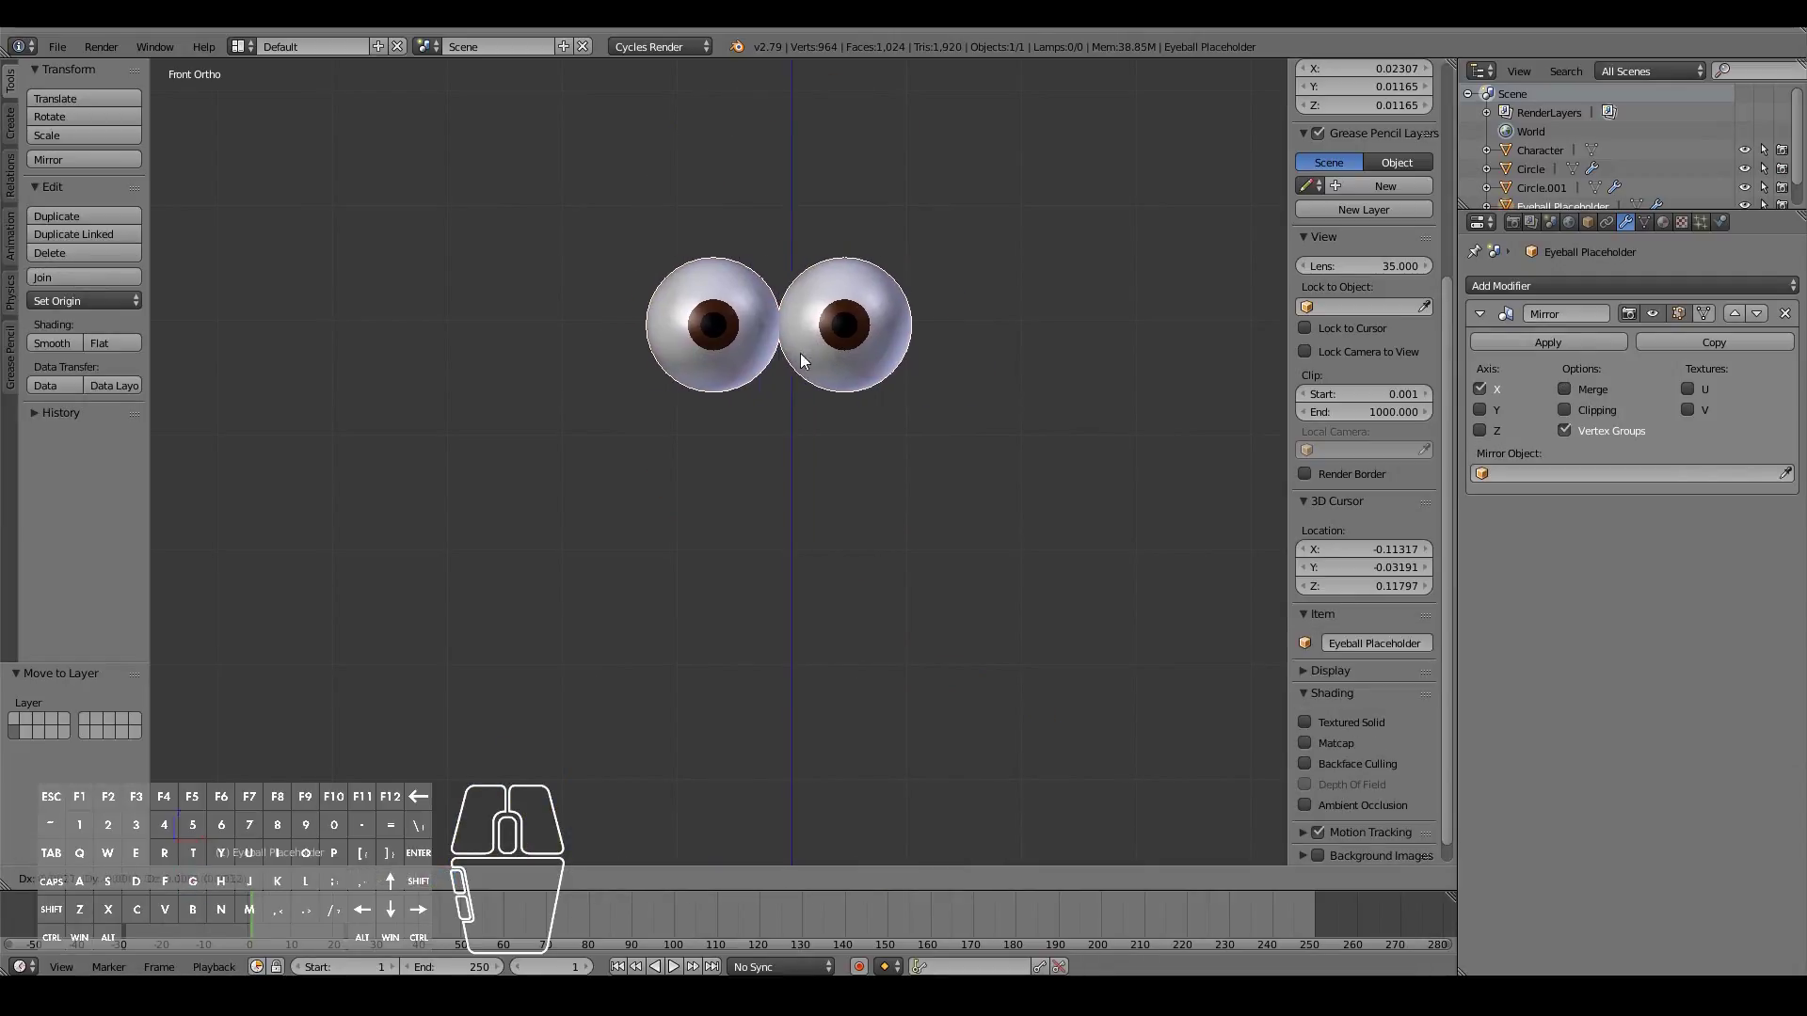
{"action": "right_click", "coordinate": [824, 361]}
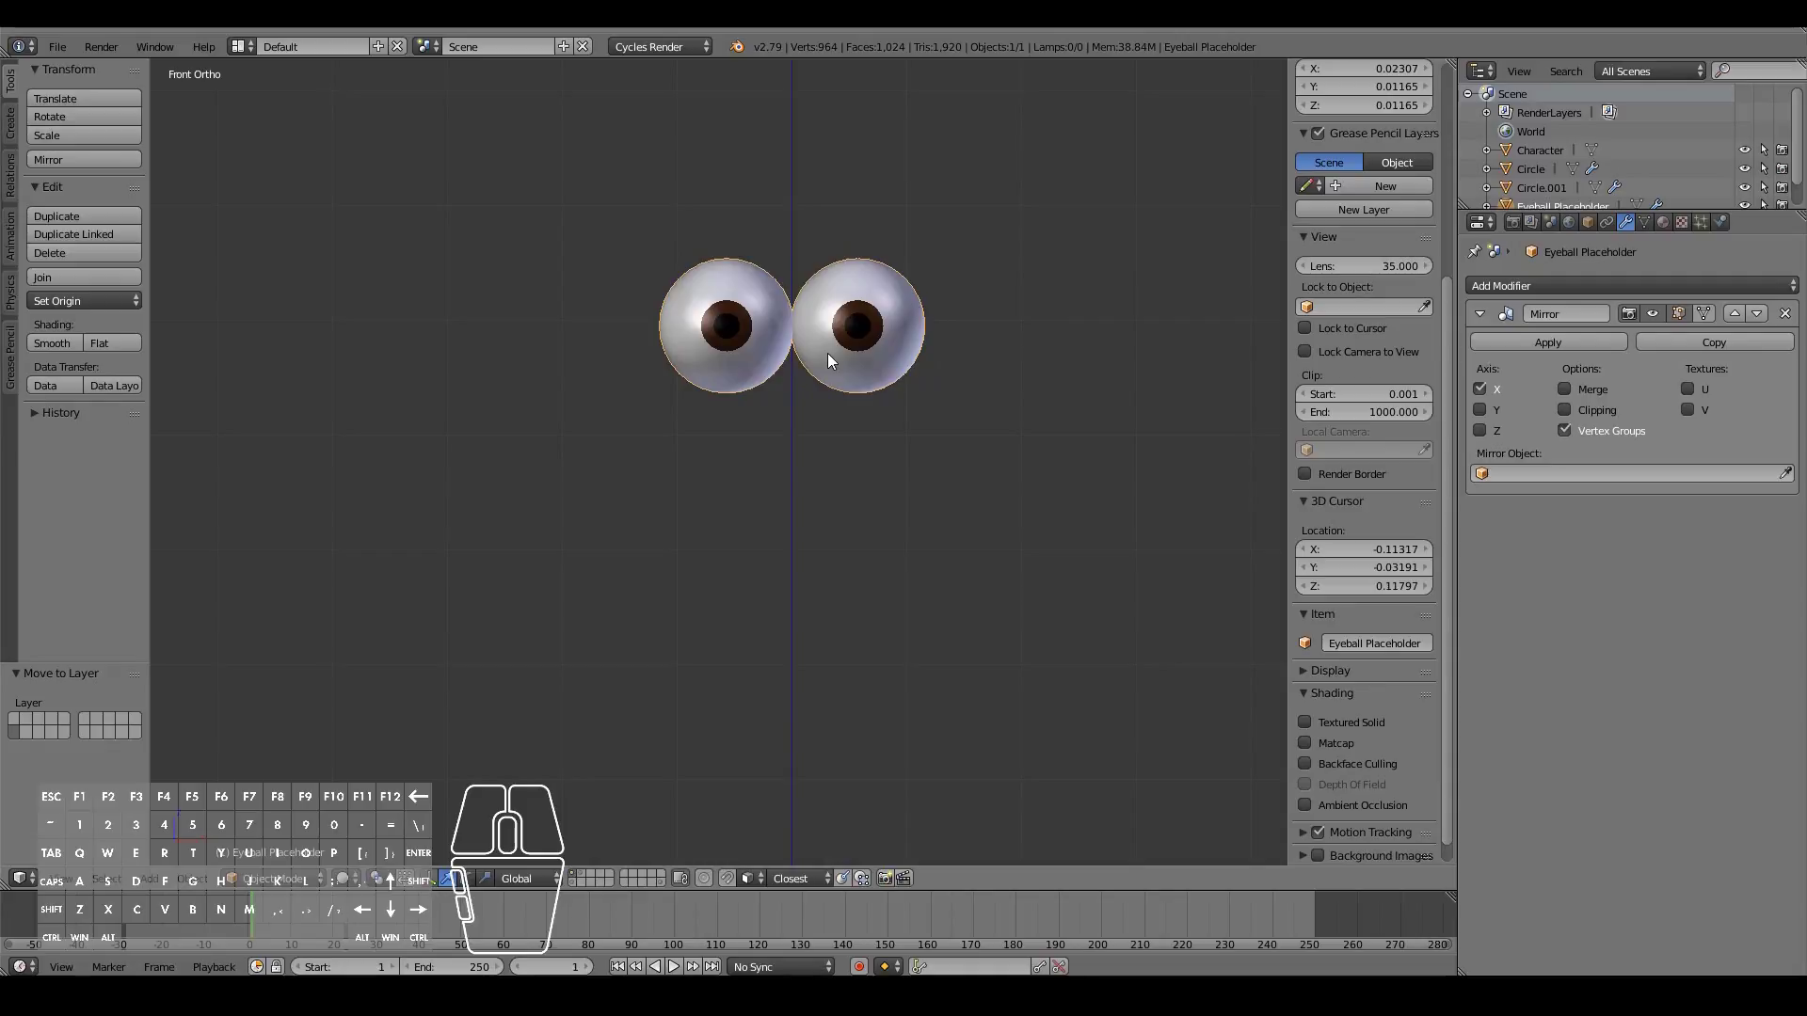
{"action": "scroll", "coordinate": [1544, 187], "scroll_direction": "down", "scroll_amount": 1}
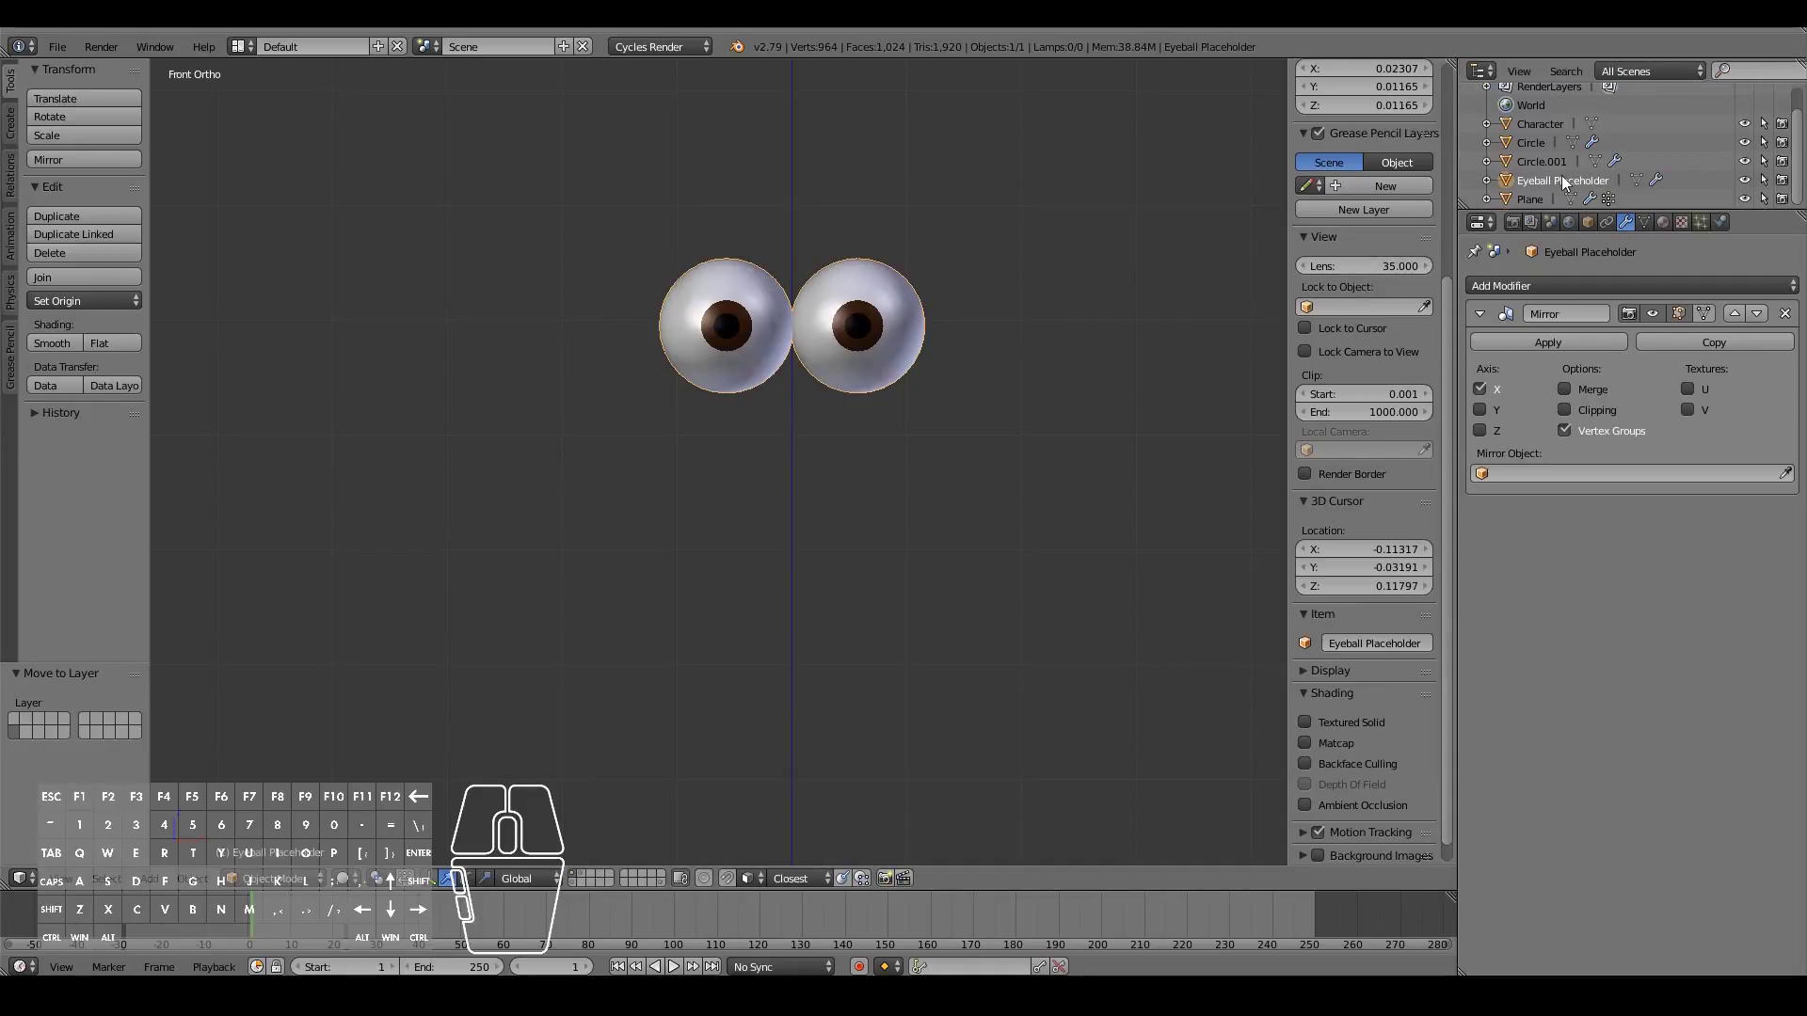
Step: Inspect the mirrored placeholder eyeballs up close from the front, the right side and a slightly rotated angle
{"action": "scroll", "coordinate": [1054, 296], "scroll_direction": "up", "scroll_amount": 1}
{"action": "scroll", "coordinate": [1048, 296], "scroll_direction": "down", "scroll_amount": 1, "text": "shift"}
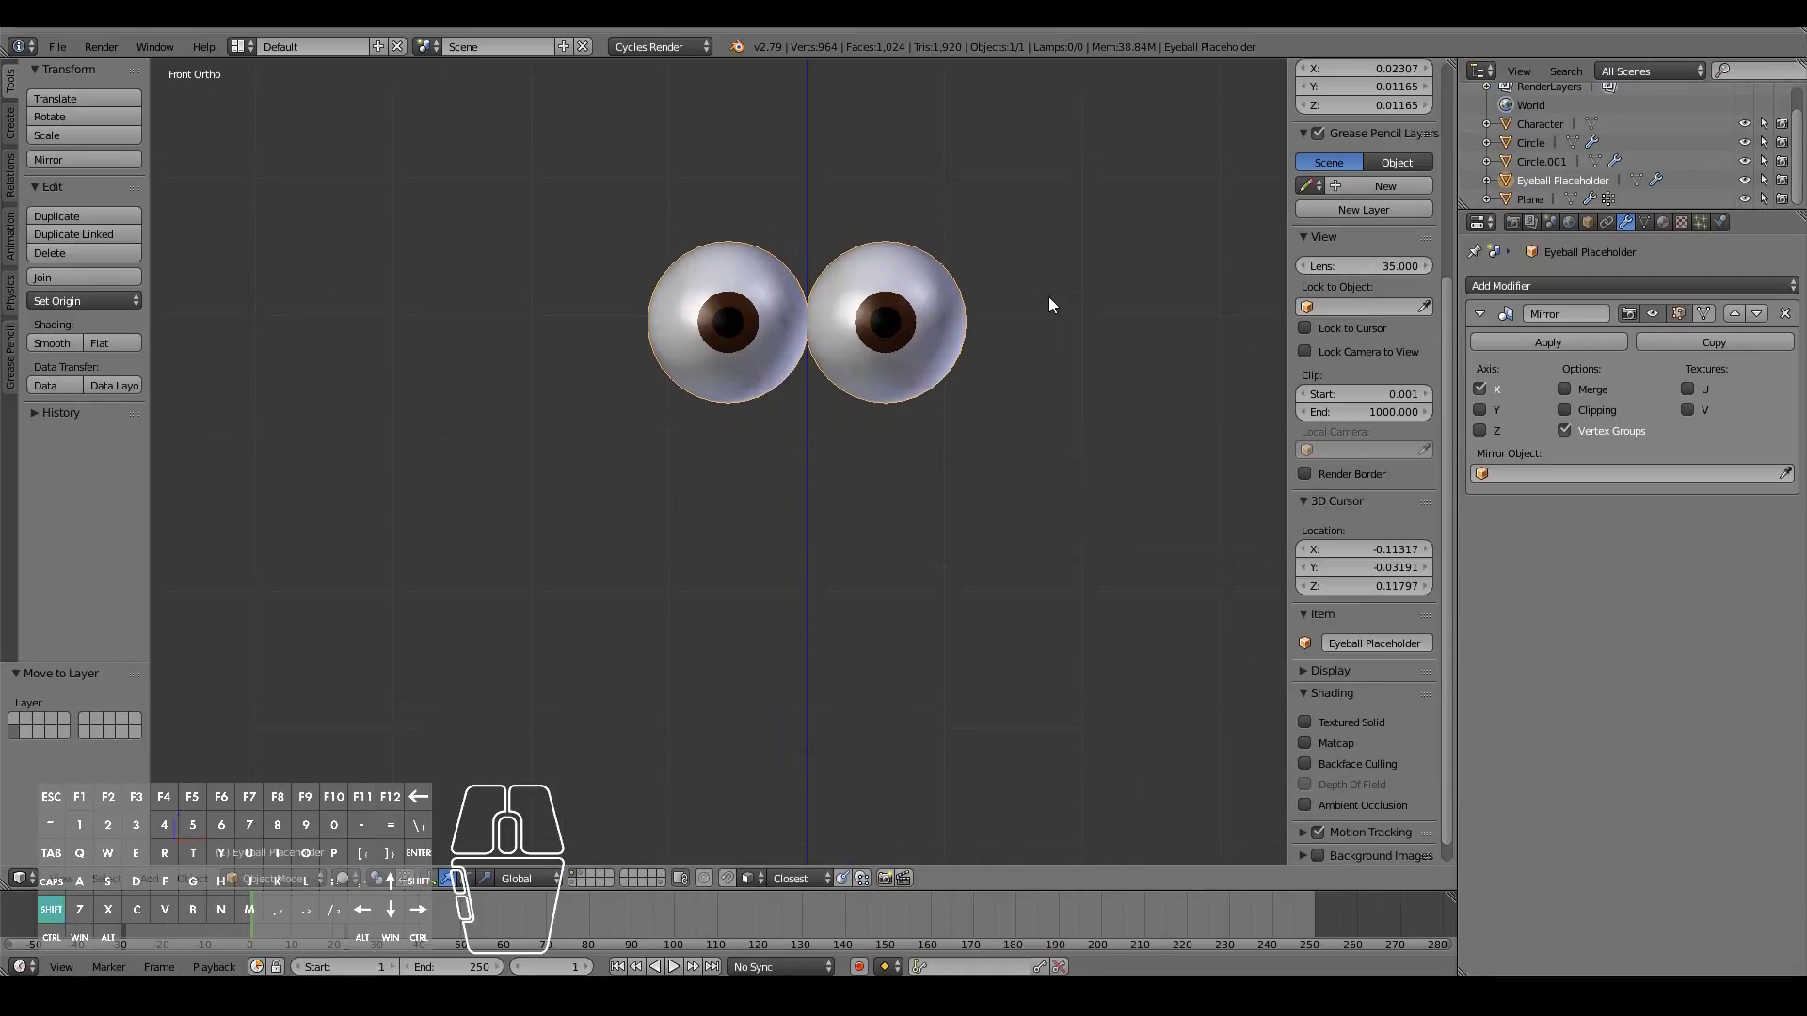
{"action": "scroll", "coordinate": [1049, 298], "scroll_direction": "up", "scroll_amount": 2, "text": "shift"}
{"action": "scroll", "coordinate": [1041, 381], "scroll_direction": "down", "scroll_amount": 2, "text": "ctrl"}
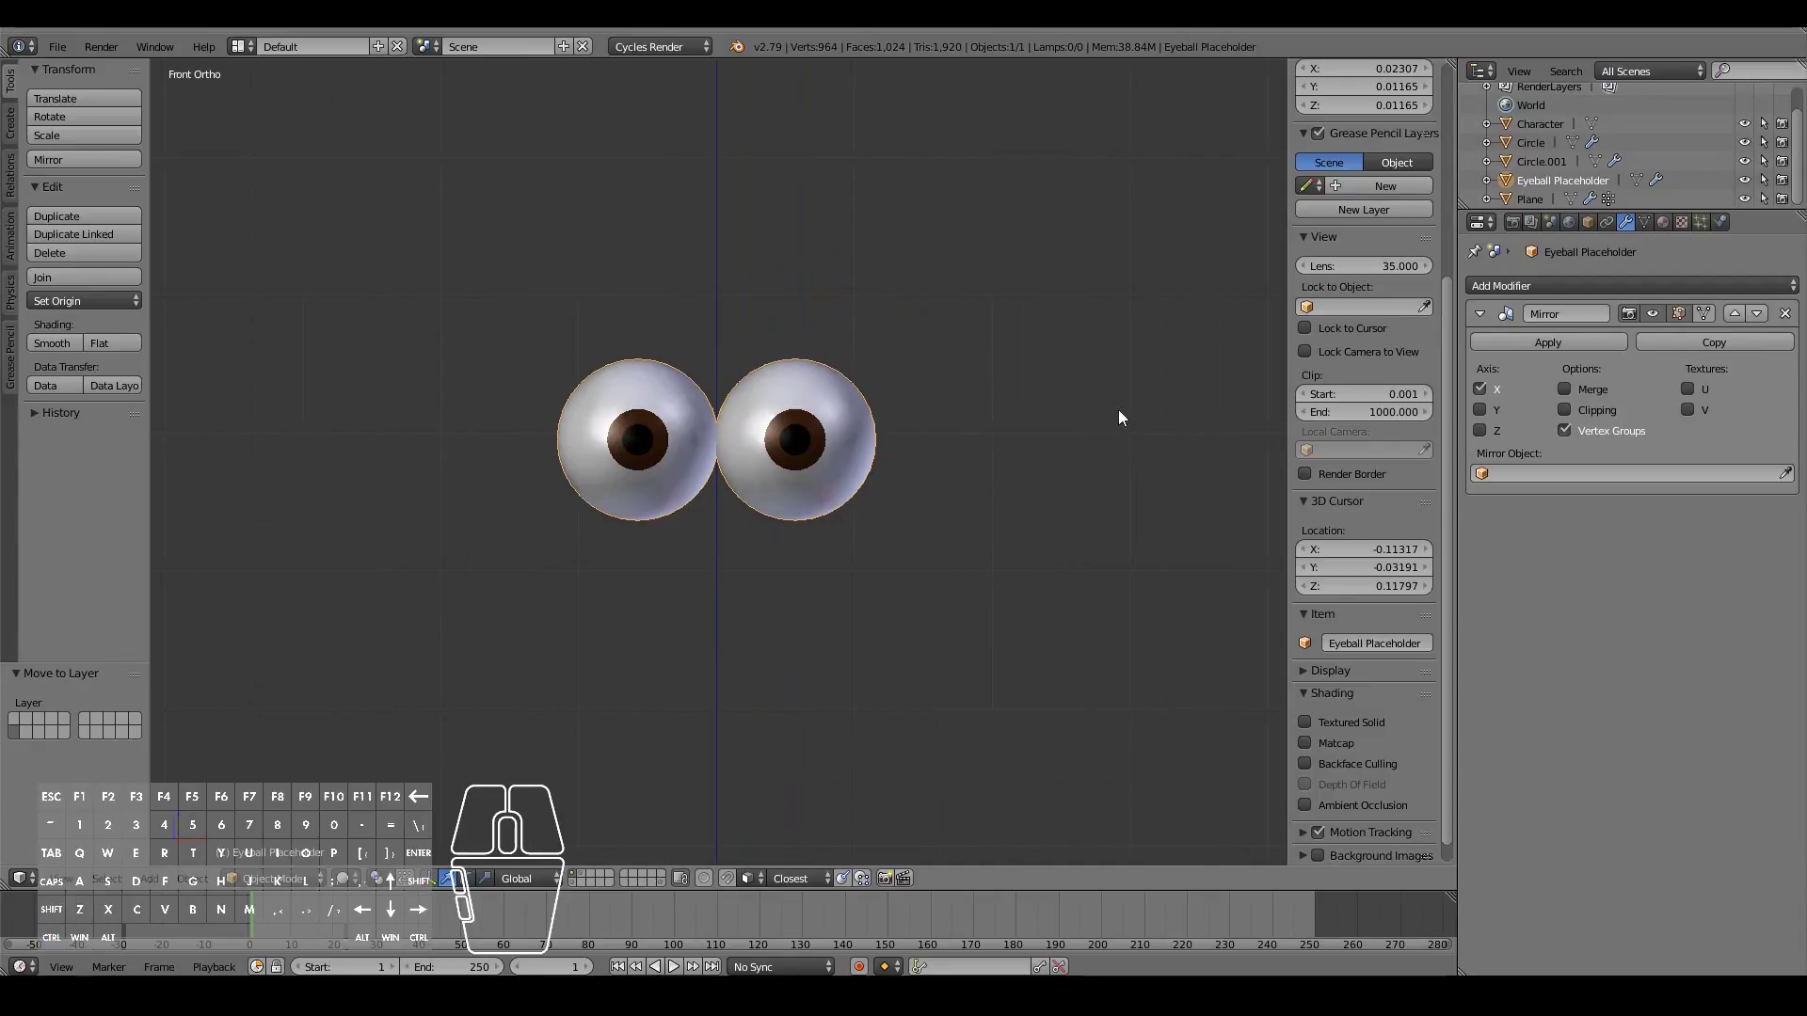
{"action": "scroll", "coordinate": [1024, 414], "scroll_direction": "up", "scroll_amount": 5}
{"action": "middle_click_drag", "start_coordinate": [1025, 414], "coordinate": [771, 293]}
{"action": "key", "text": "KP_3"}
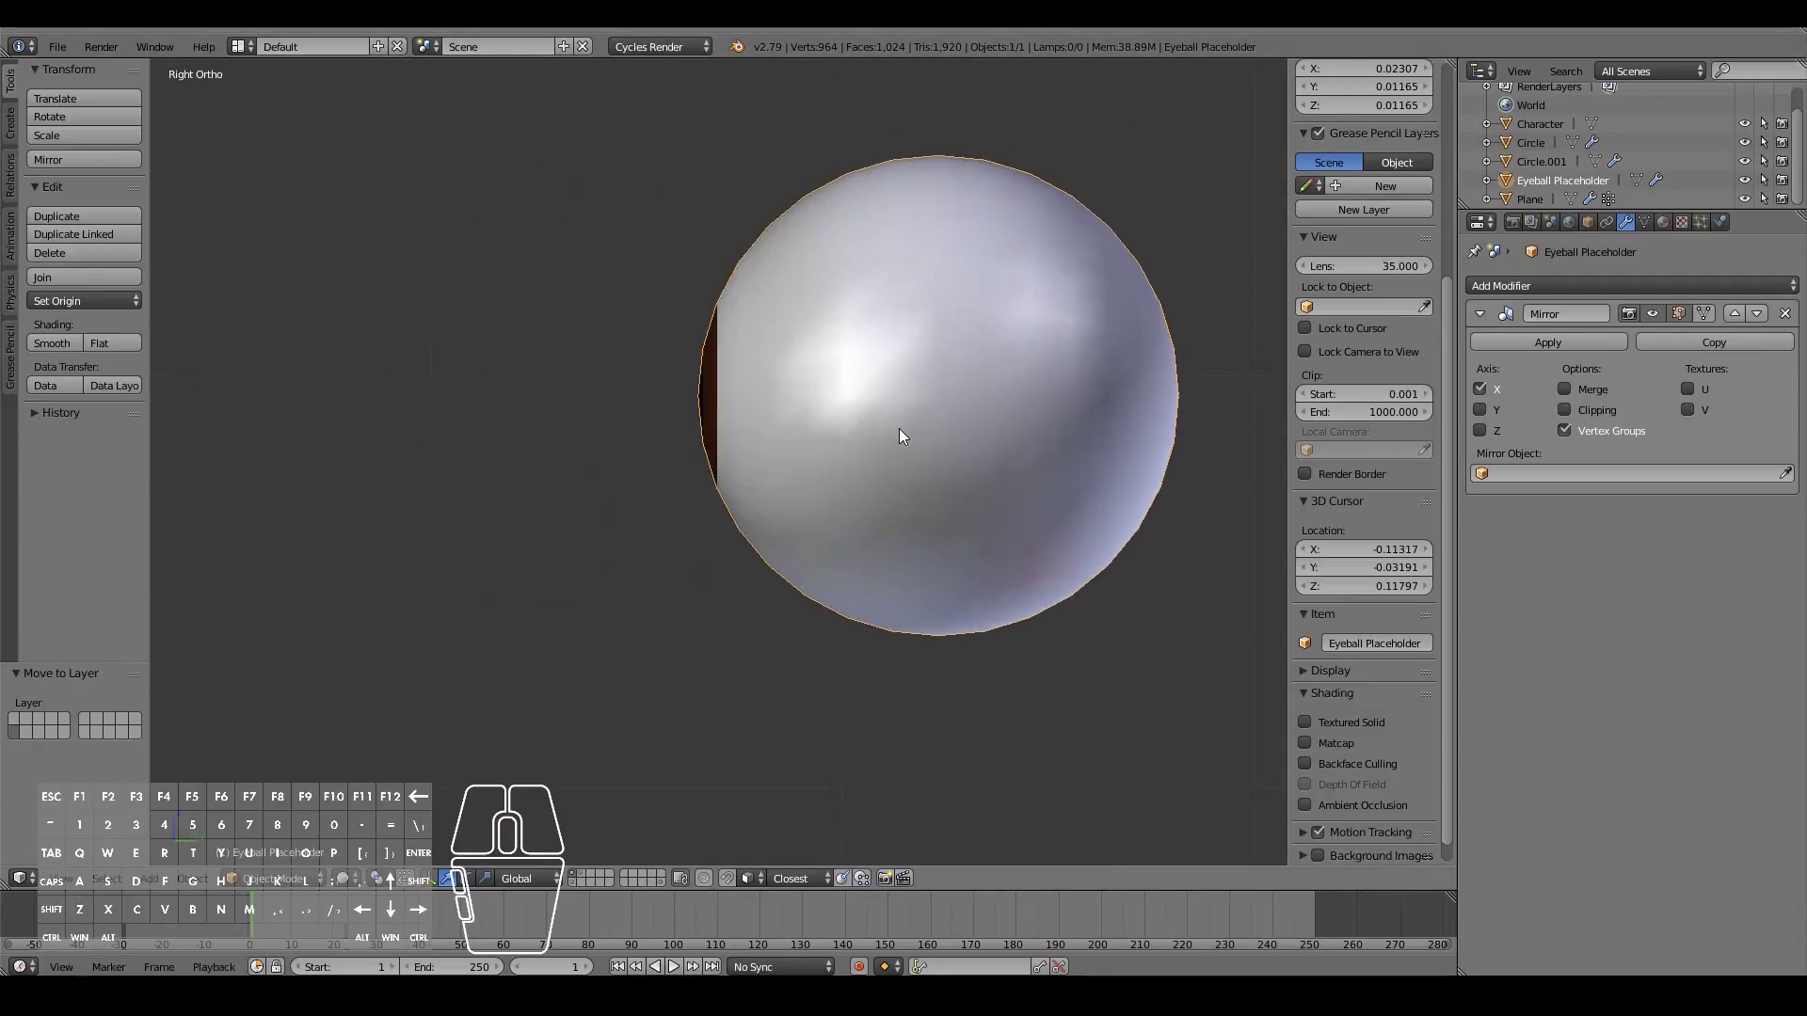
{"action": "key", "text": "KP_1"}
{"action": "mouse_move", "coordinate": [920, 456]}
{"action": "middle_mouse_down"}
{"action": "mouse_move", "coordinate": [851, 460]}
{"action": "mouse_move", "coordinate": [810, 415]}
{"action": "mouse_move", "coordinate": [907, 426]}
{"action": "middle_mouse_up"}
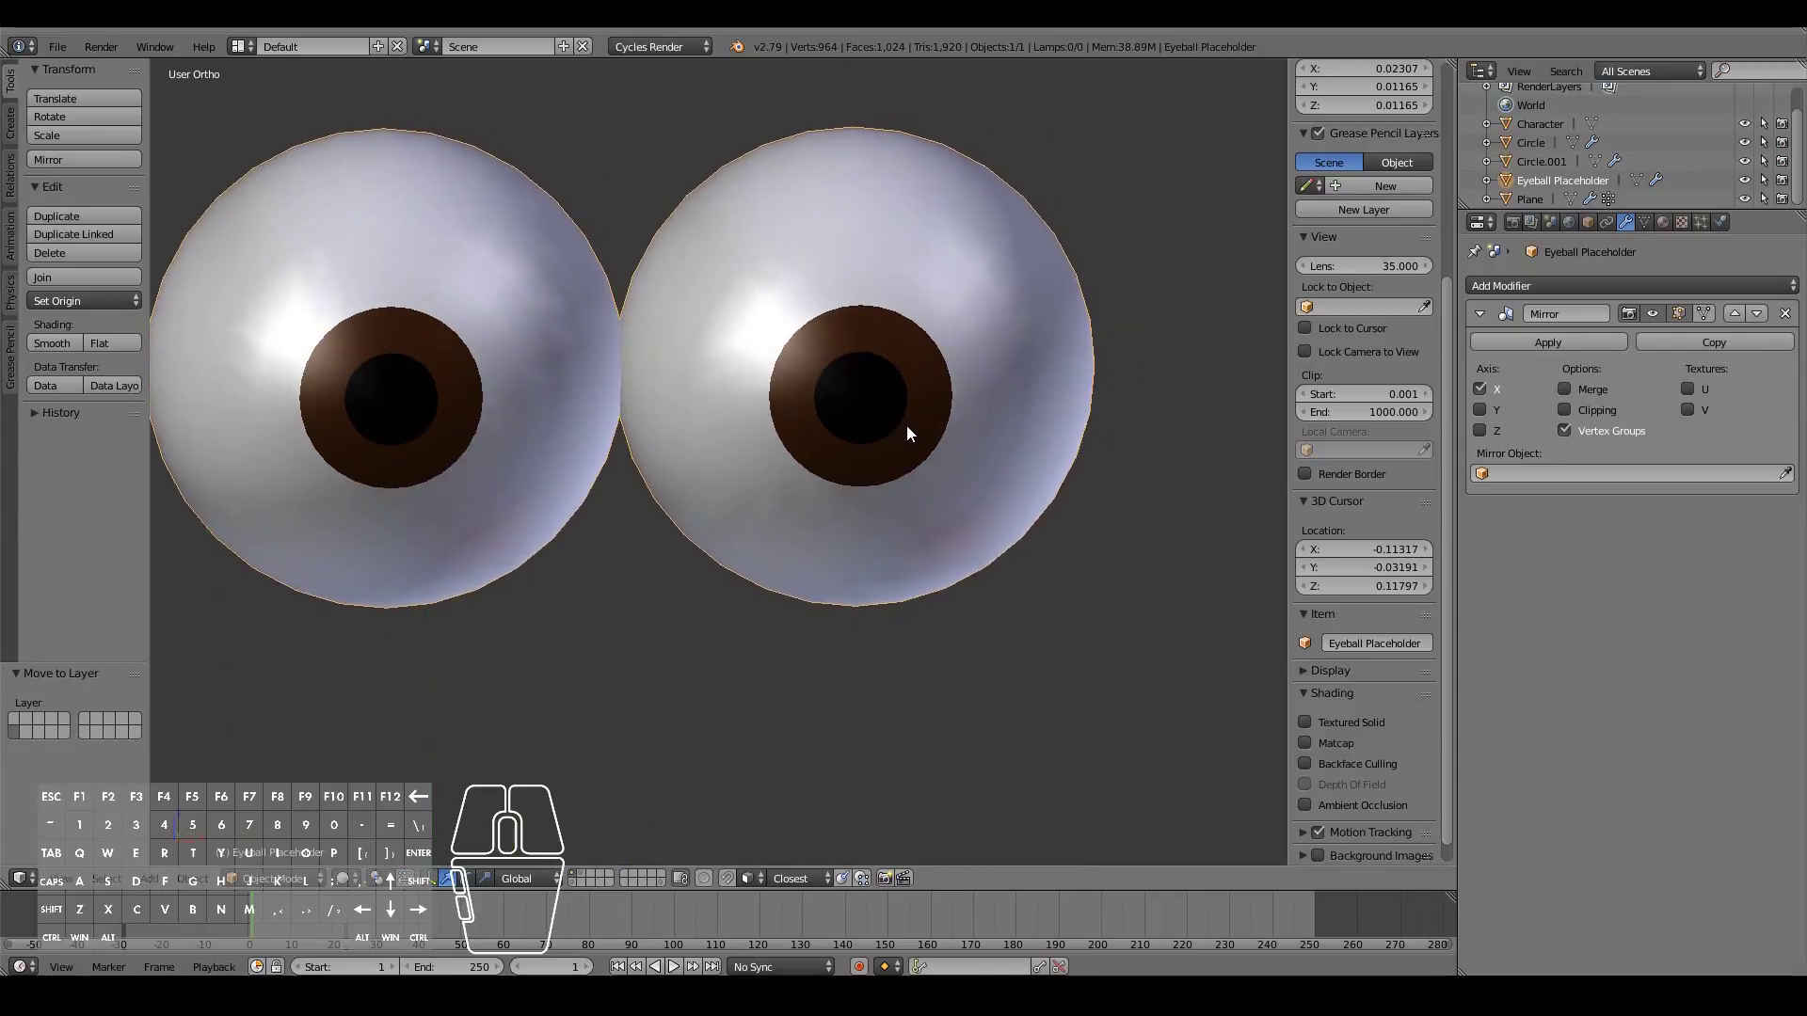
Step: Duplicate the placeholder eyeball in place and rename the copy as eyeball
{"action": "key", "text": "KP_1"}
{"action": "key", "text": "shift+d"}
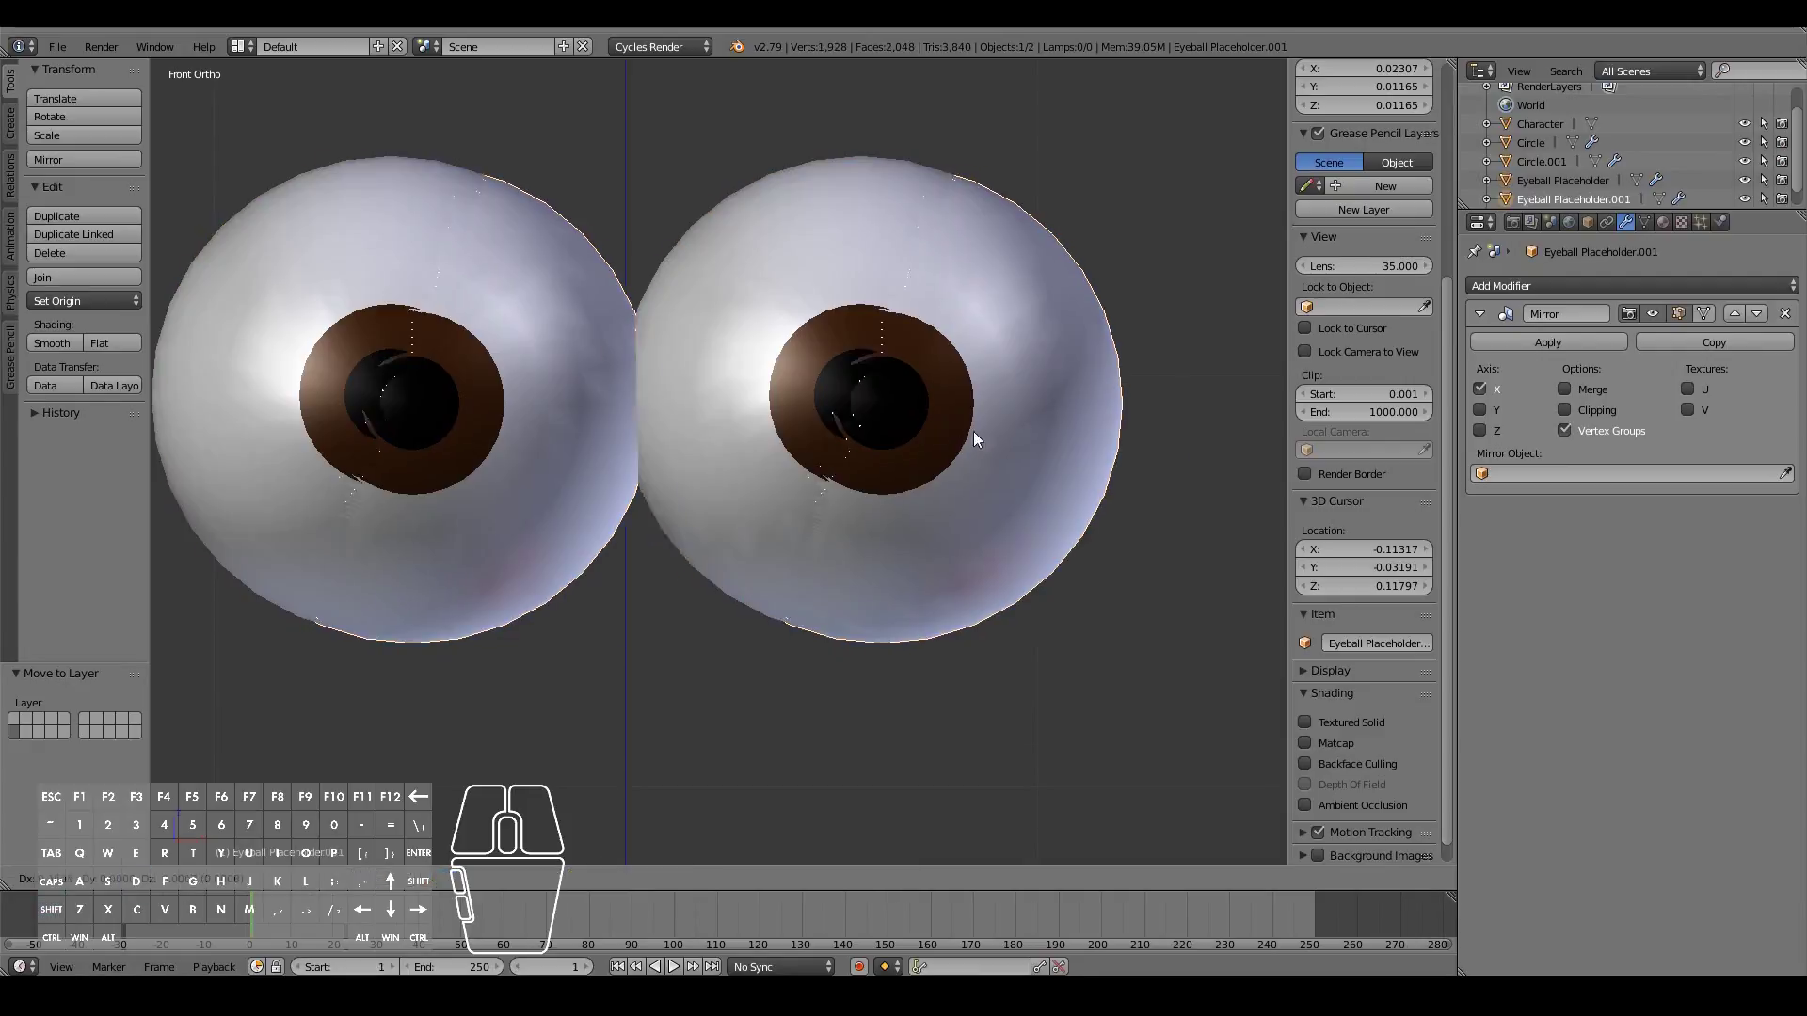
{"action": "right_click", "coordinate": [1024, 471]}
{"action": "double_click", "coordinate": [1600, 199]}
{"action": "type", "text": "eyeball"}
{"action": "key", "text": "Return"}
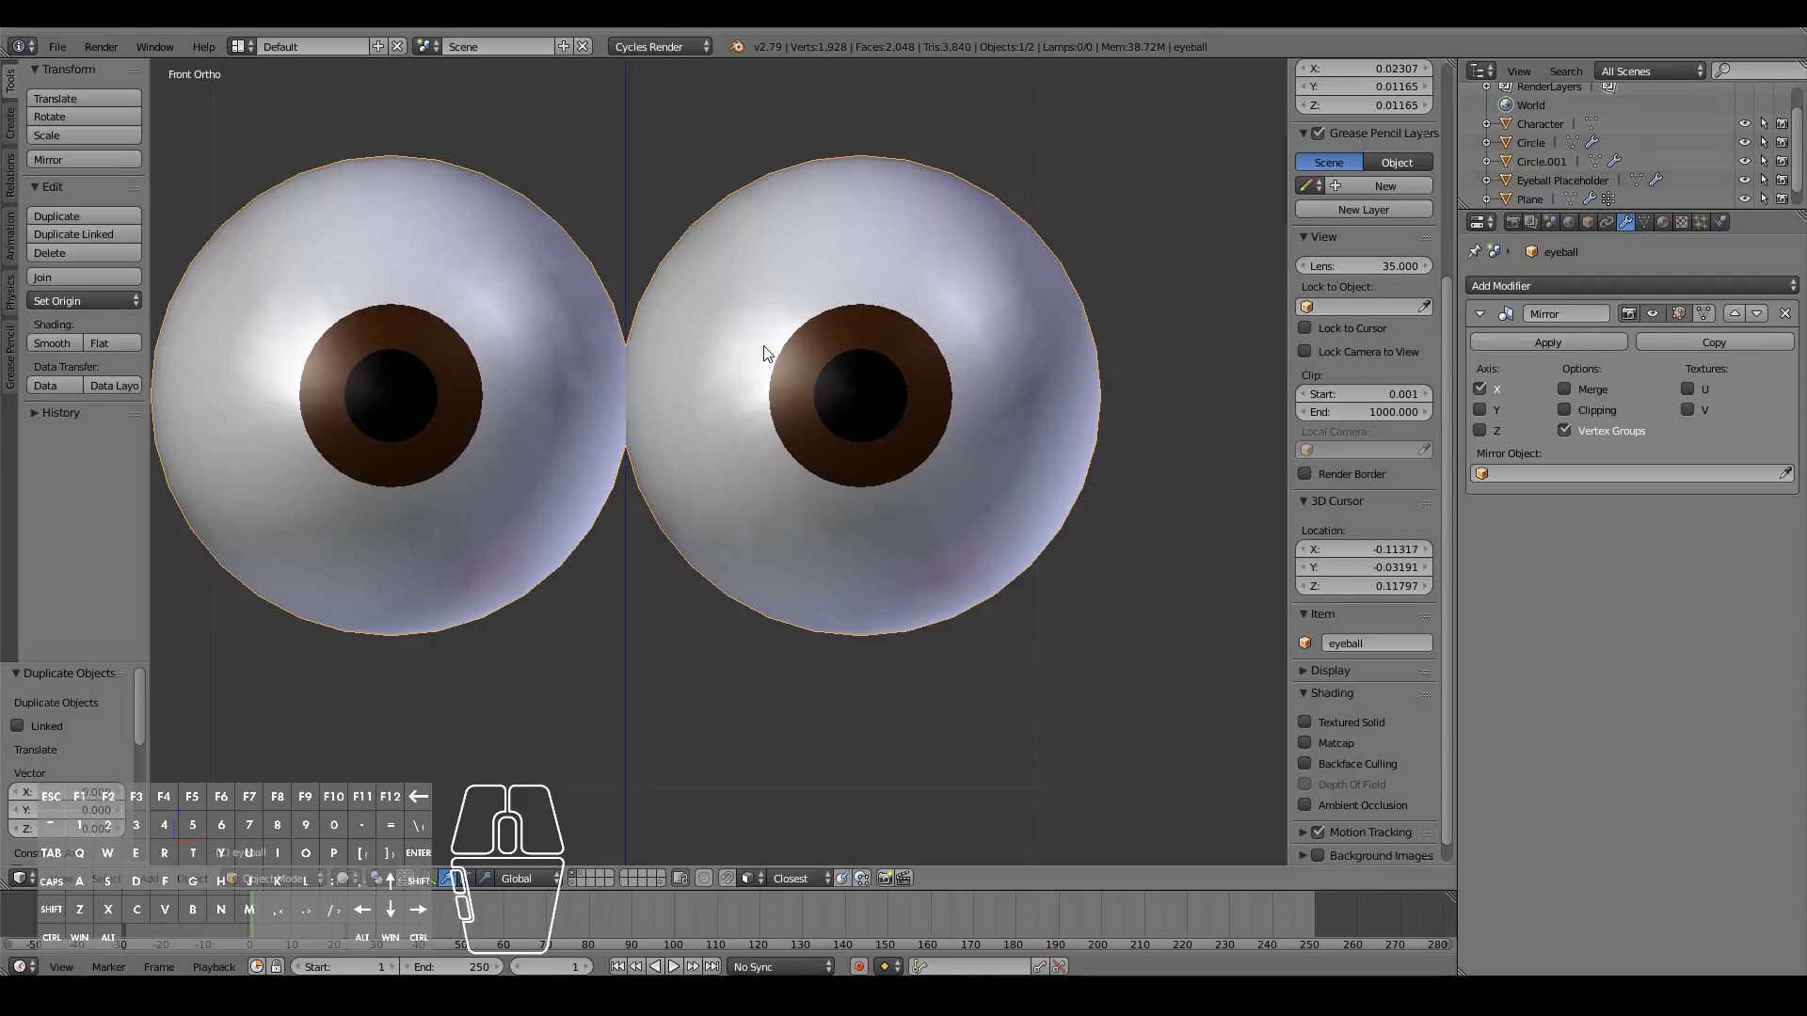
Step: Parent Eyeball Placeholder to the eyeball object using Object (Keep Transform)
{"action": "key", "text": "g"}
{"action": "right_click", "coordinate": [959, 396]}
{"action": "middle_click_drag", "start_coordinate": [851, 302], "coordinate": [920, 319]}
{"action": "key", "text": "shift"}
{"action": "right_click", "coordinate": [967, 298], "text": "shift"}
{"action": "left_click", "coordinate": [1553, 161]}
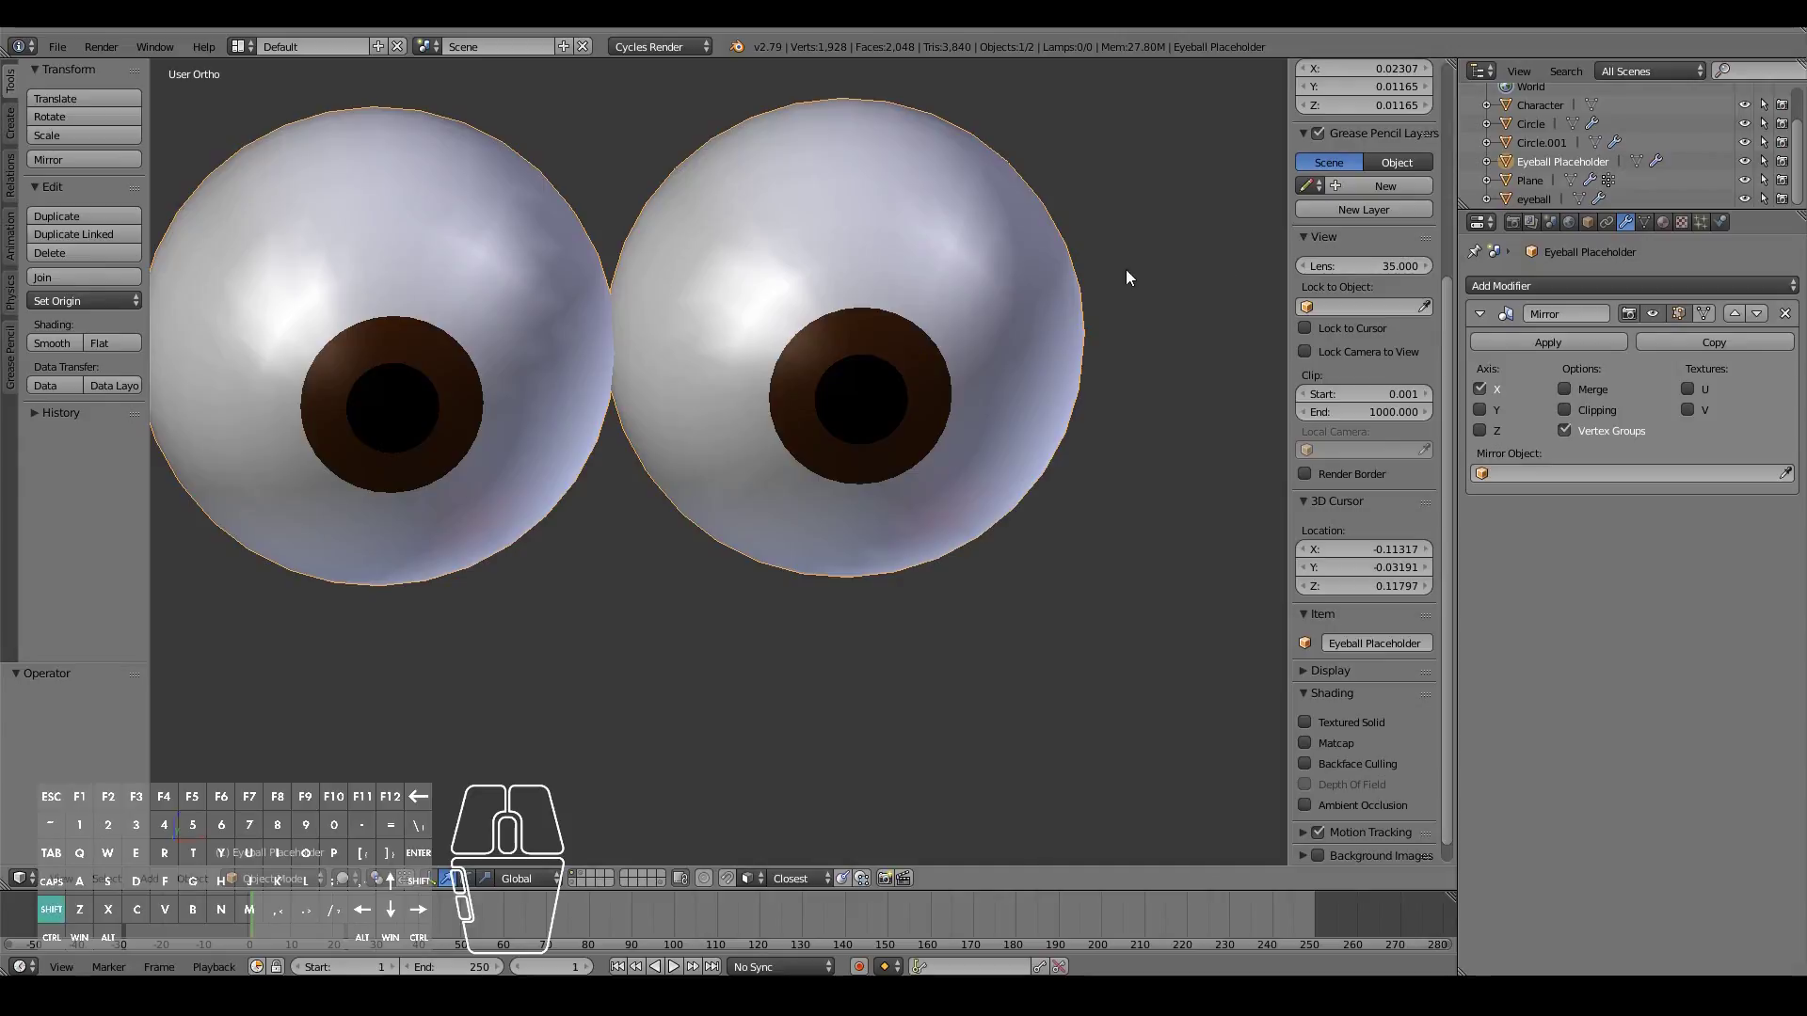
{"action": "right_click", "coordinate": [975, 342], "text": "shift"}
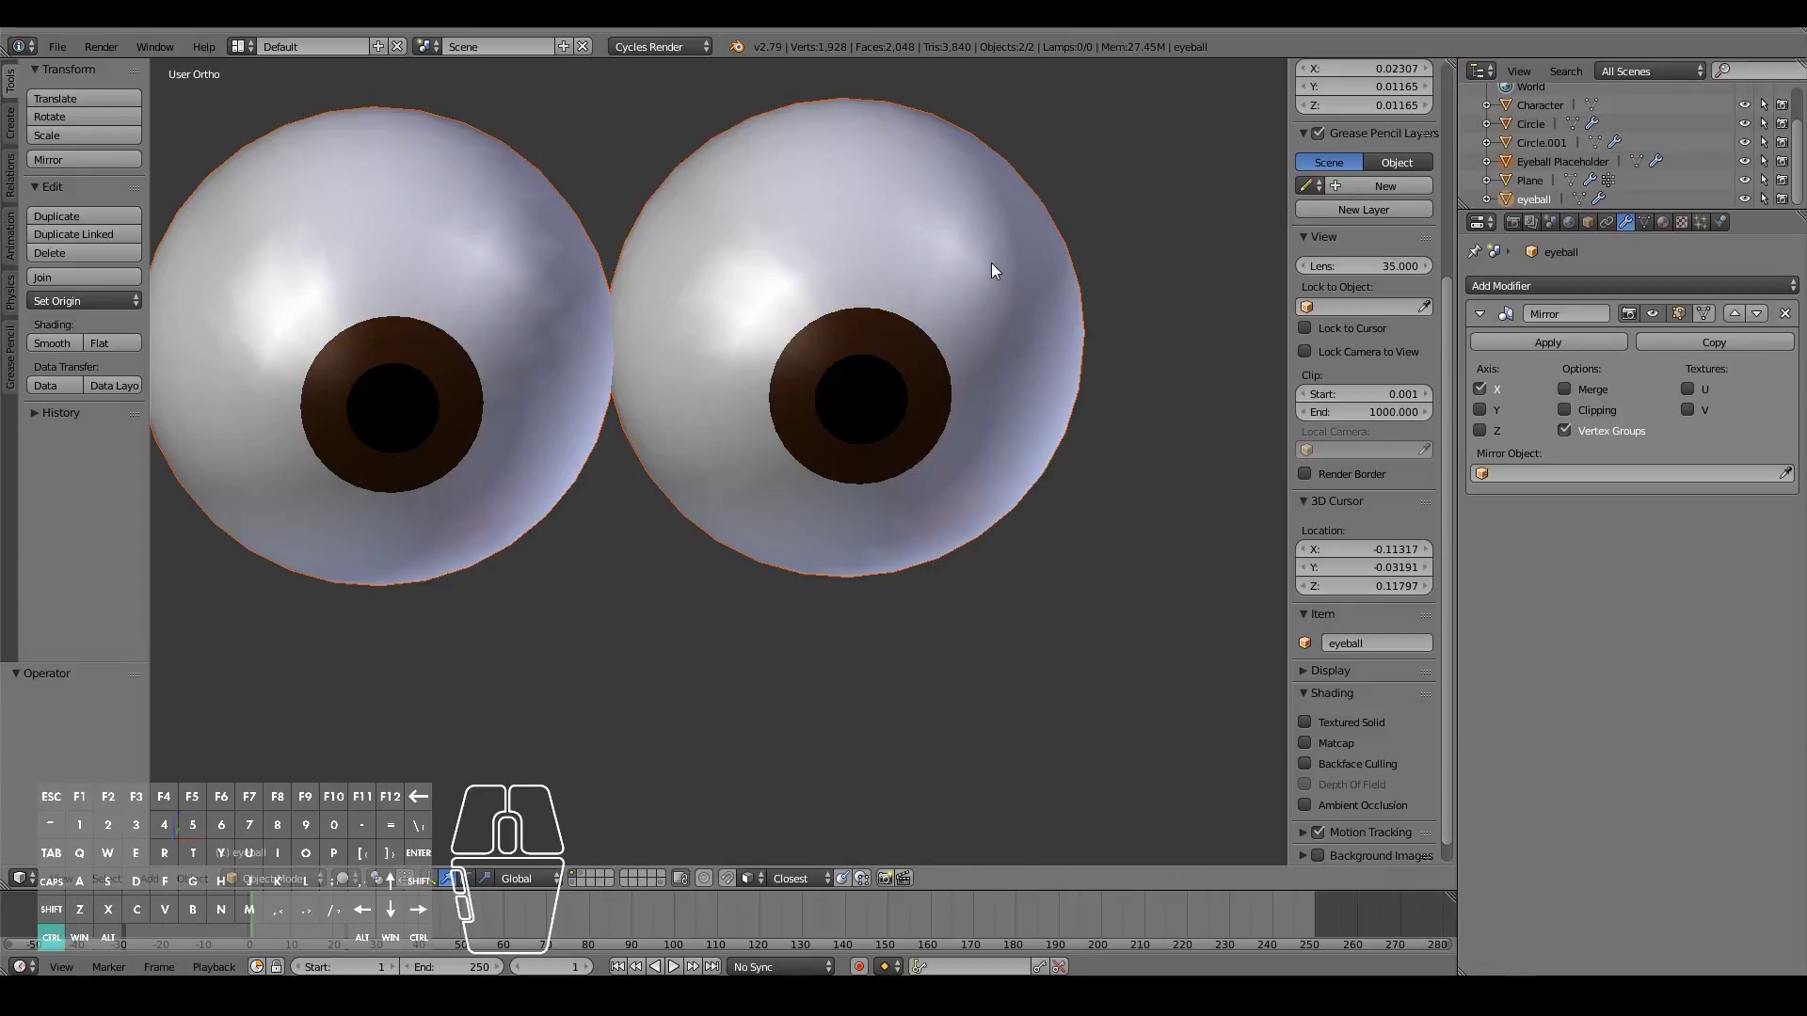
{"action": "key", "text": "ctrl+p"}
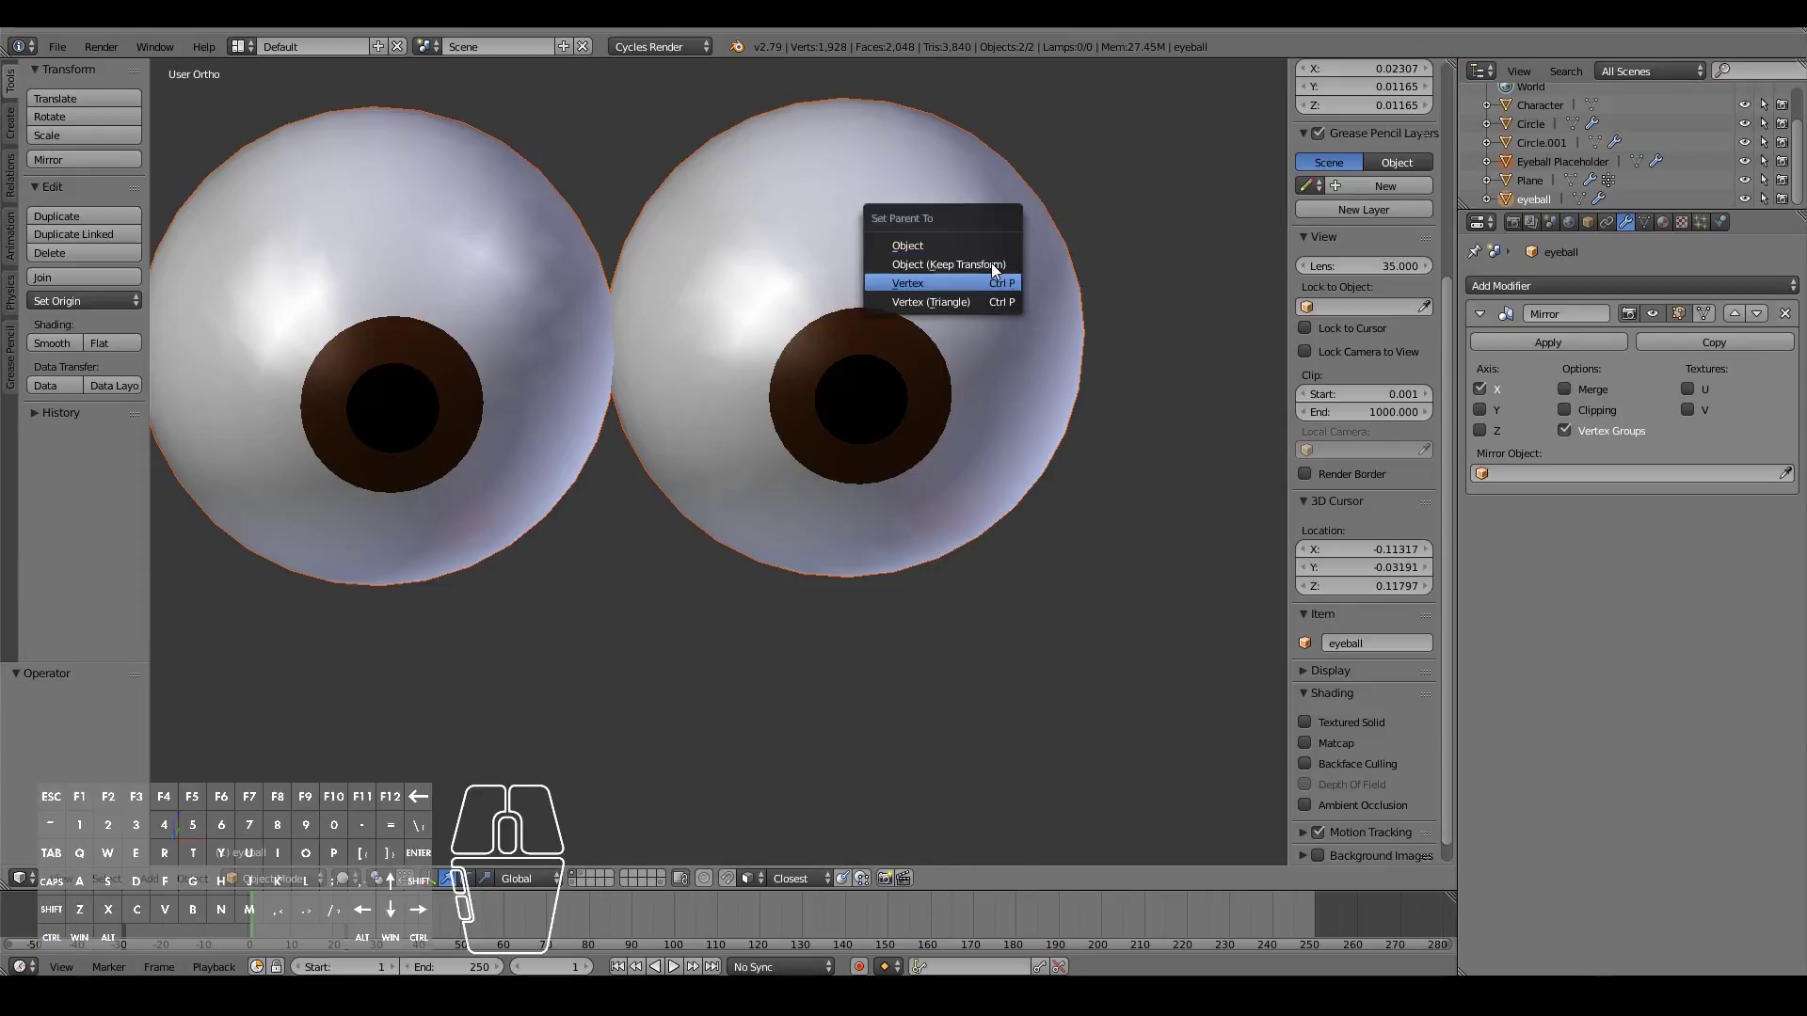
{"action": "left_click", "coordinate": [993, 266]}
Step: Test the parenting with cancelled trial moves of the eyeball and of the Eyeball Placeholder
{"action": "right_click", "coordinate": [979, 347]}
{"action": "scroll", "coordinate": [979, 348], "scroll_direction": "down", "scroll_amount": 1}
{"action": "left_click", "coordinate": [1530, 198]}
{"action": "key", "text": "g"}
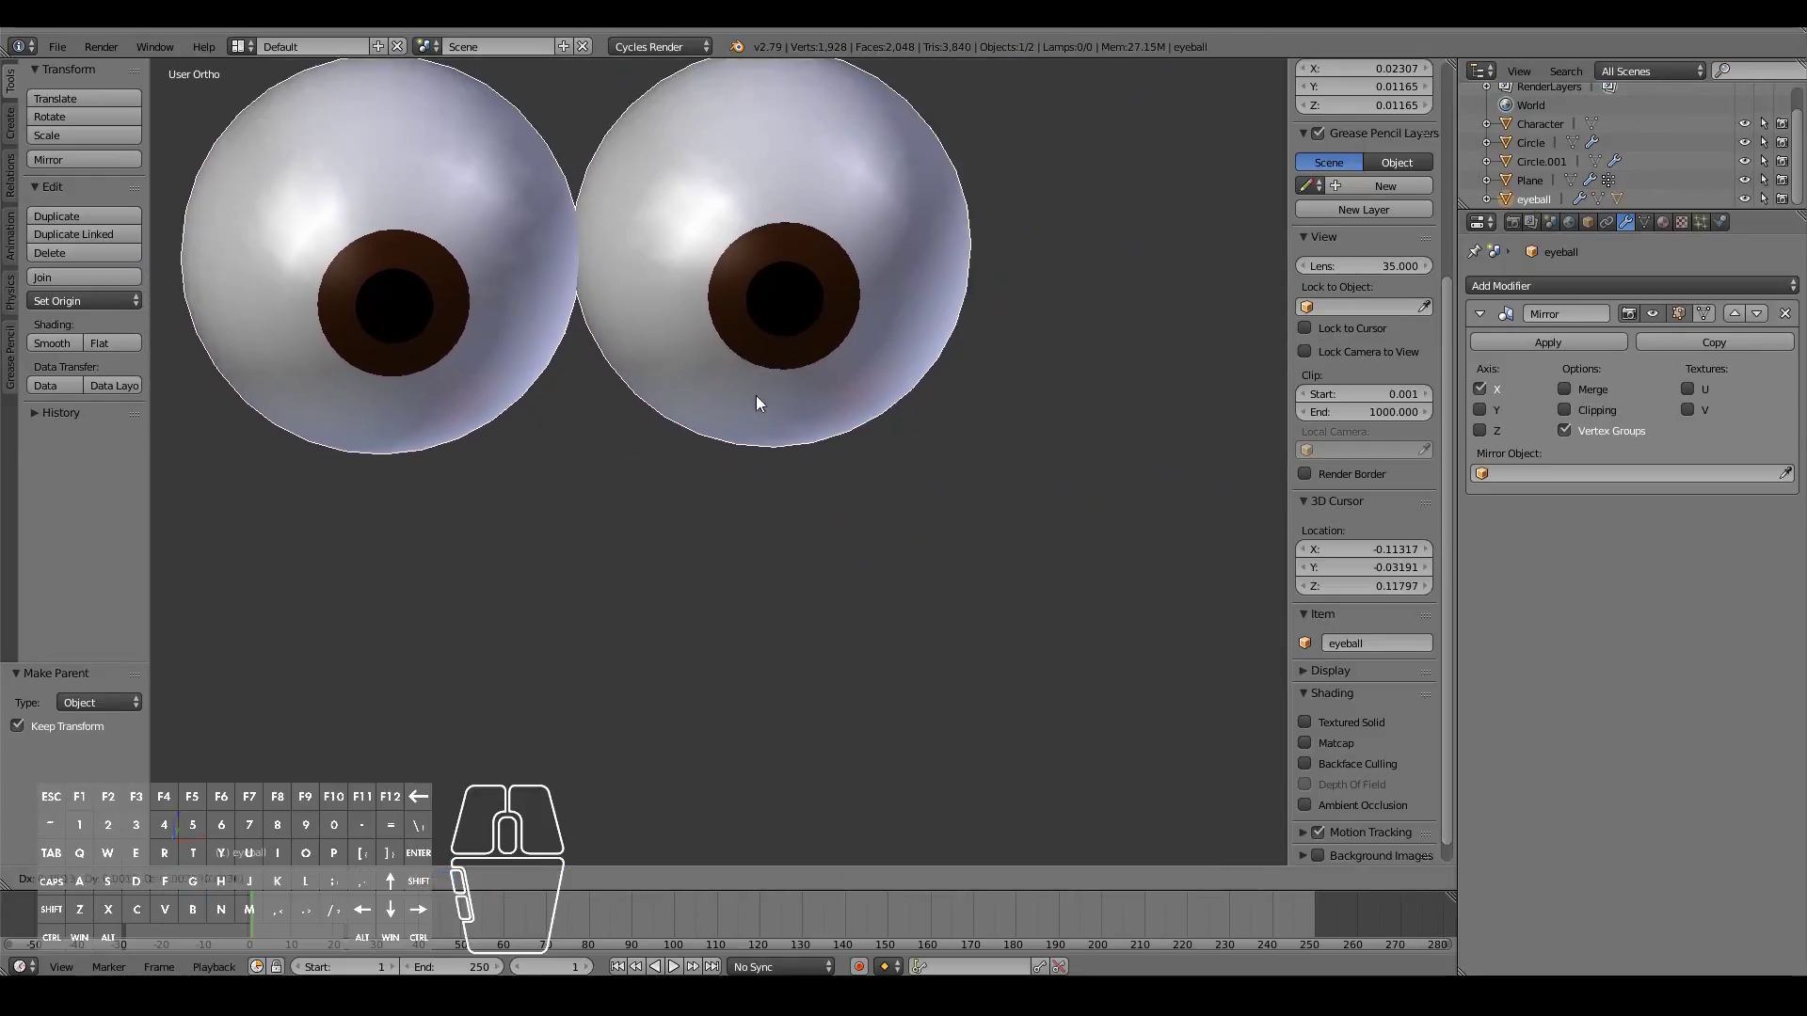
{"action": "right_click", "coordinate": [755, 395]}
{"action": "right_click", "coordinate": [883, 317]}
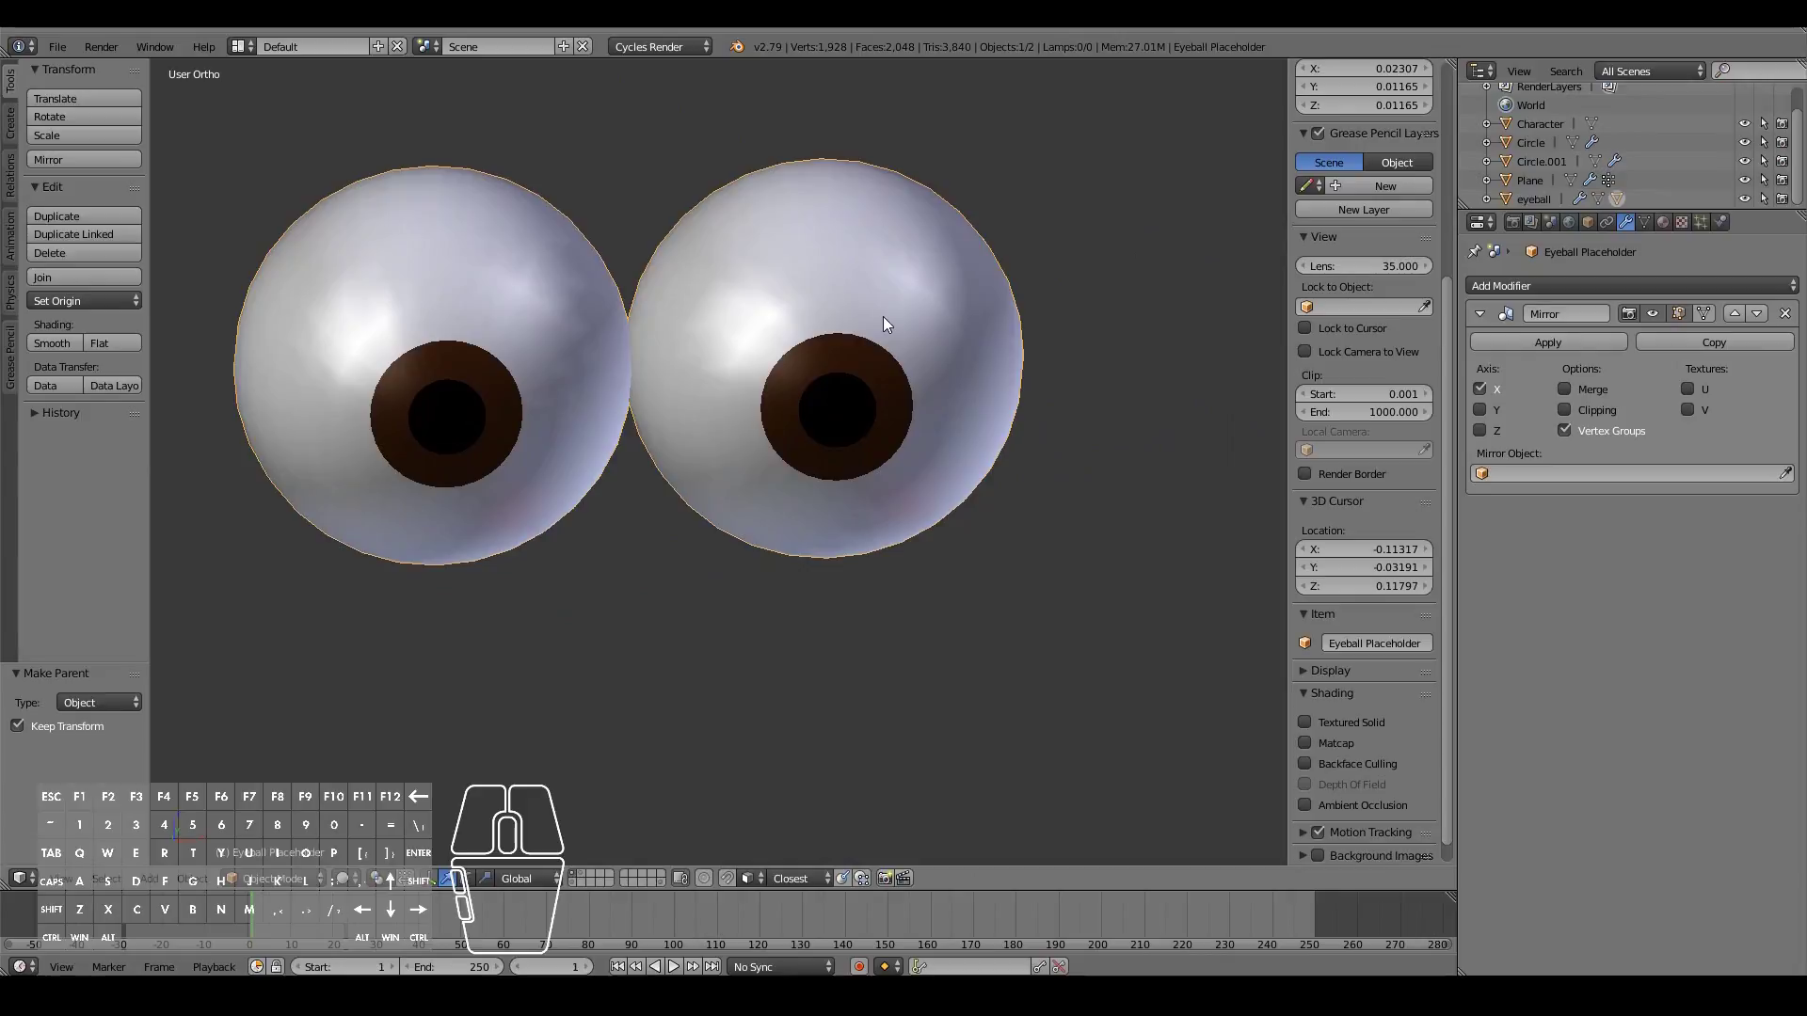
{"action": "key", "text": "g"}
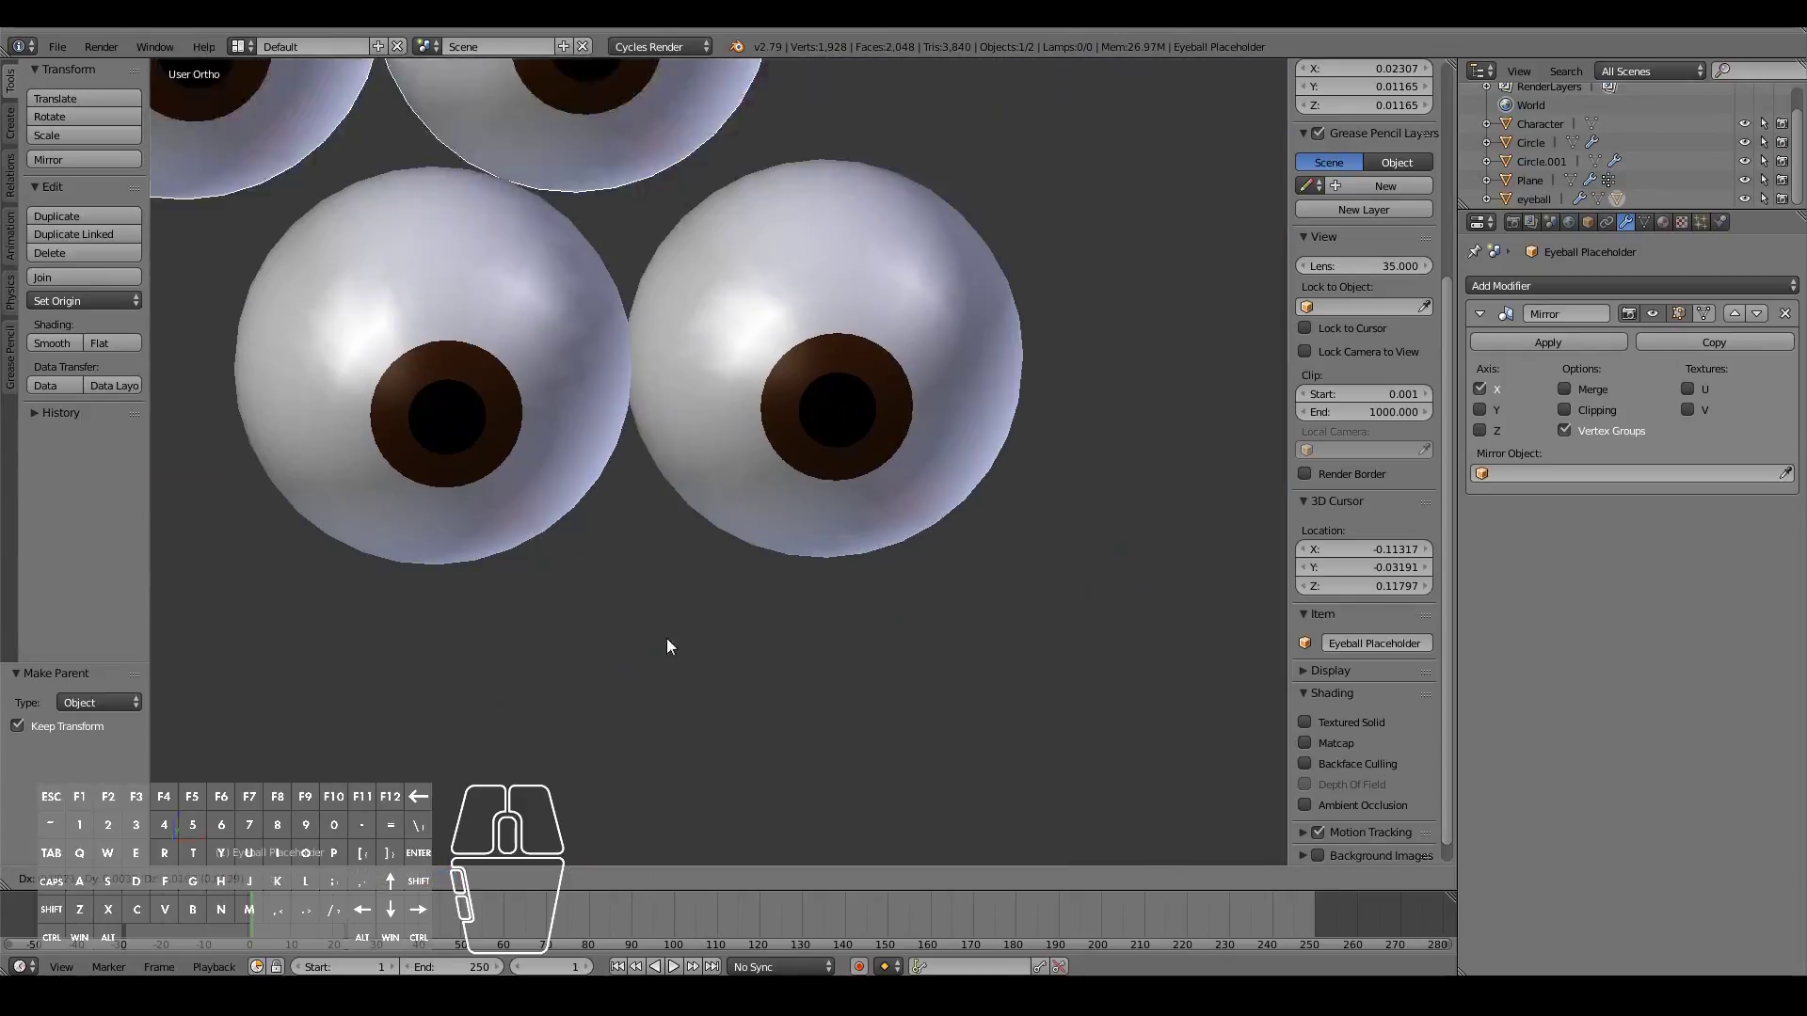
{"action": "right_click", "coordinate": [919, 122]}
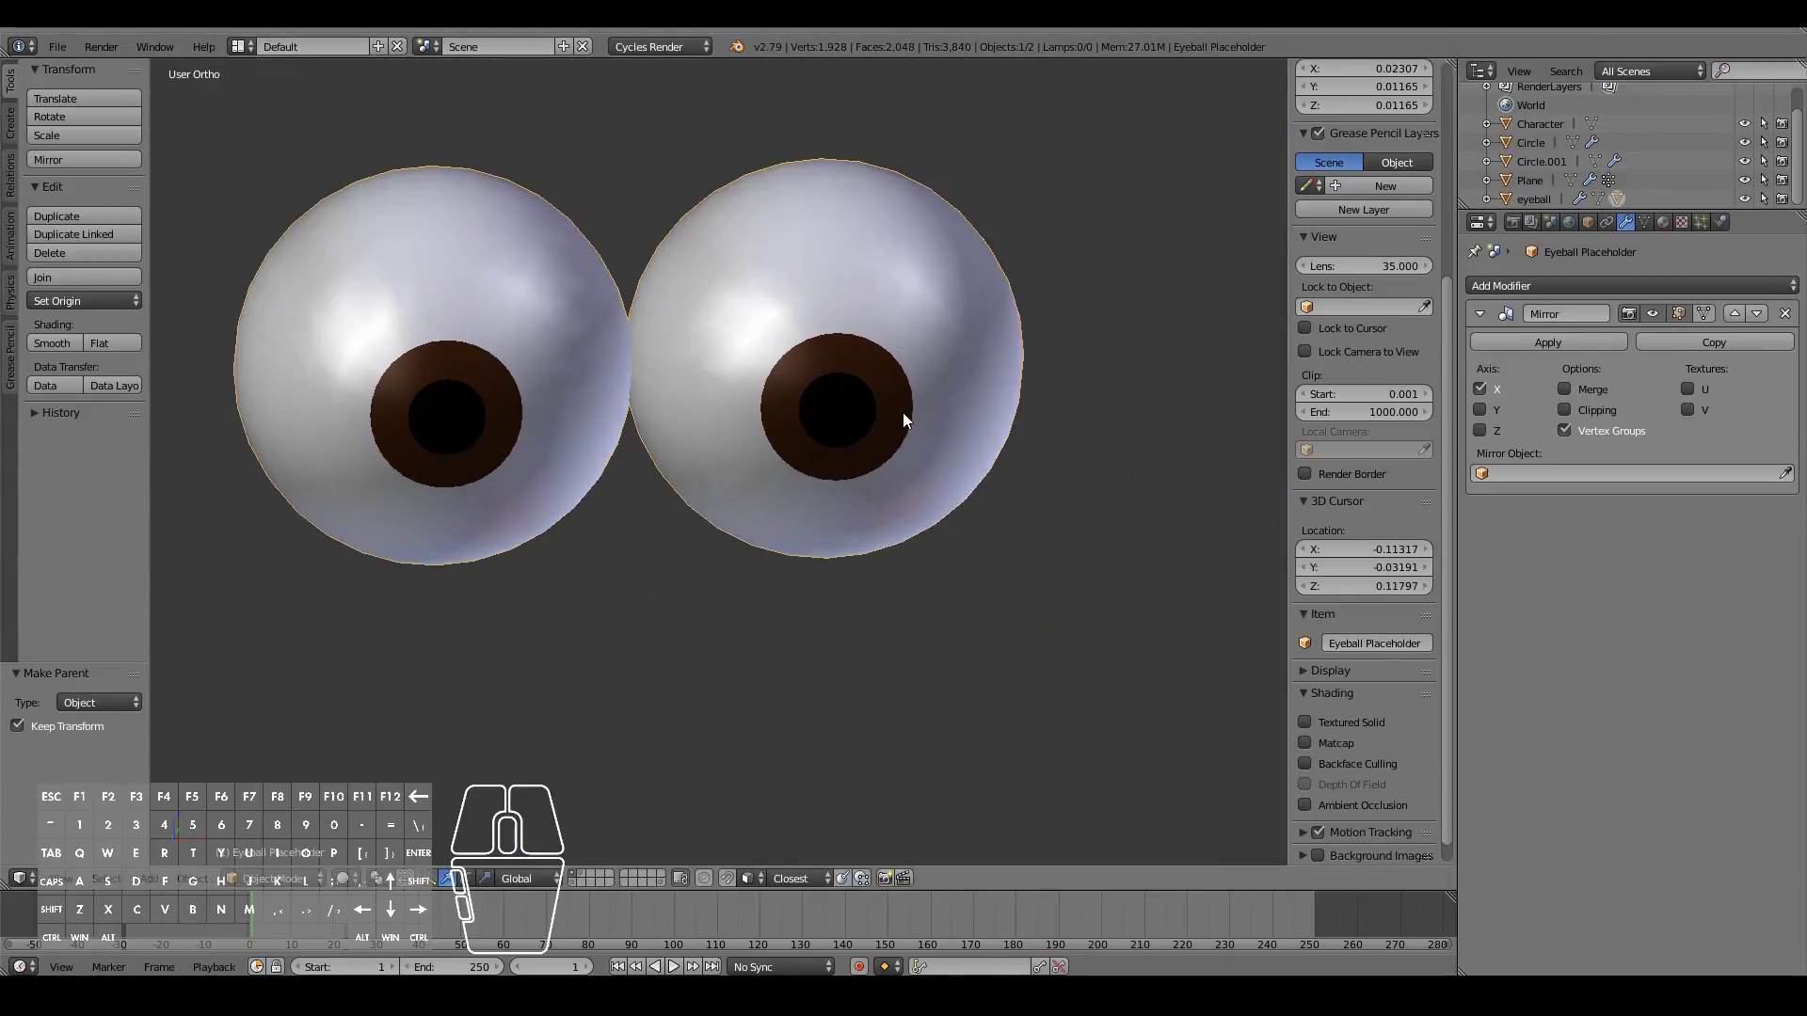
Step: Expand the eyeball's hierarchy in the outliner and toggle the child placeholder's visibility off and back on
{"action": "key", "text": "KP_1"}
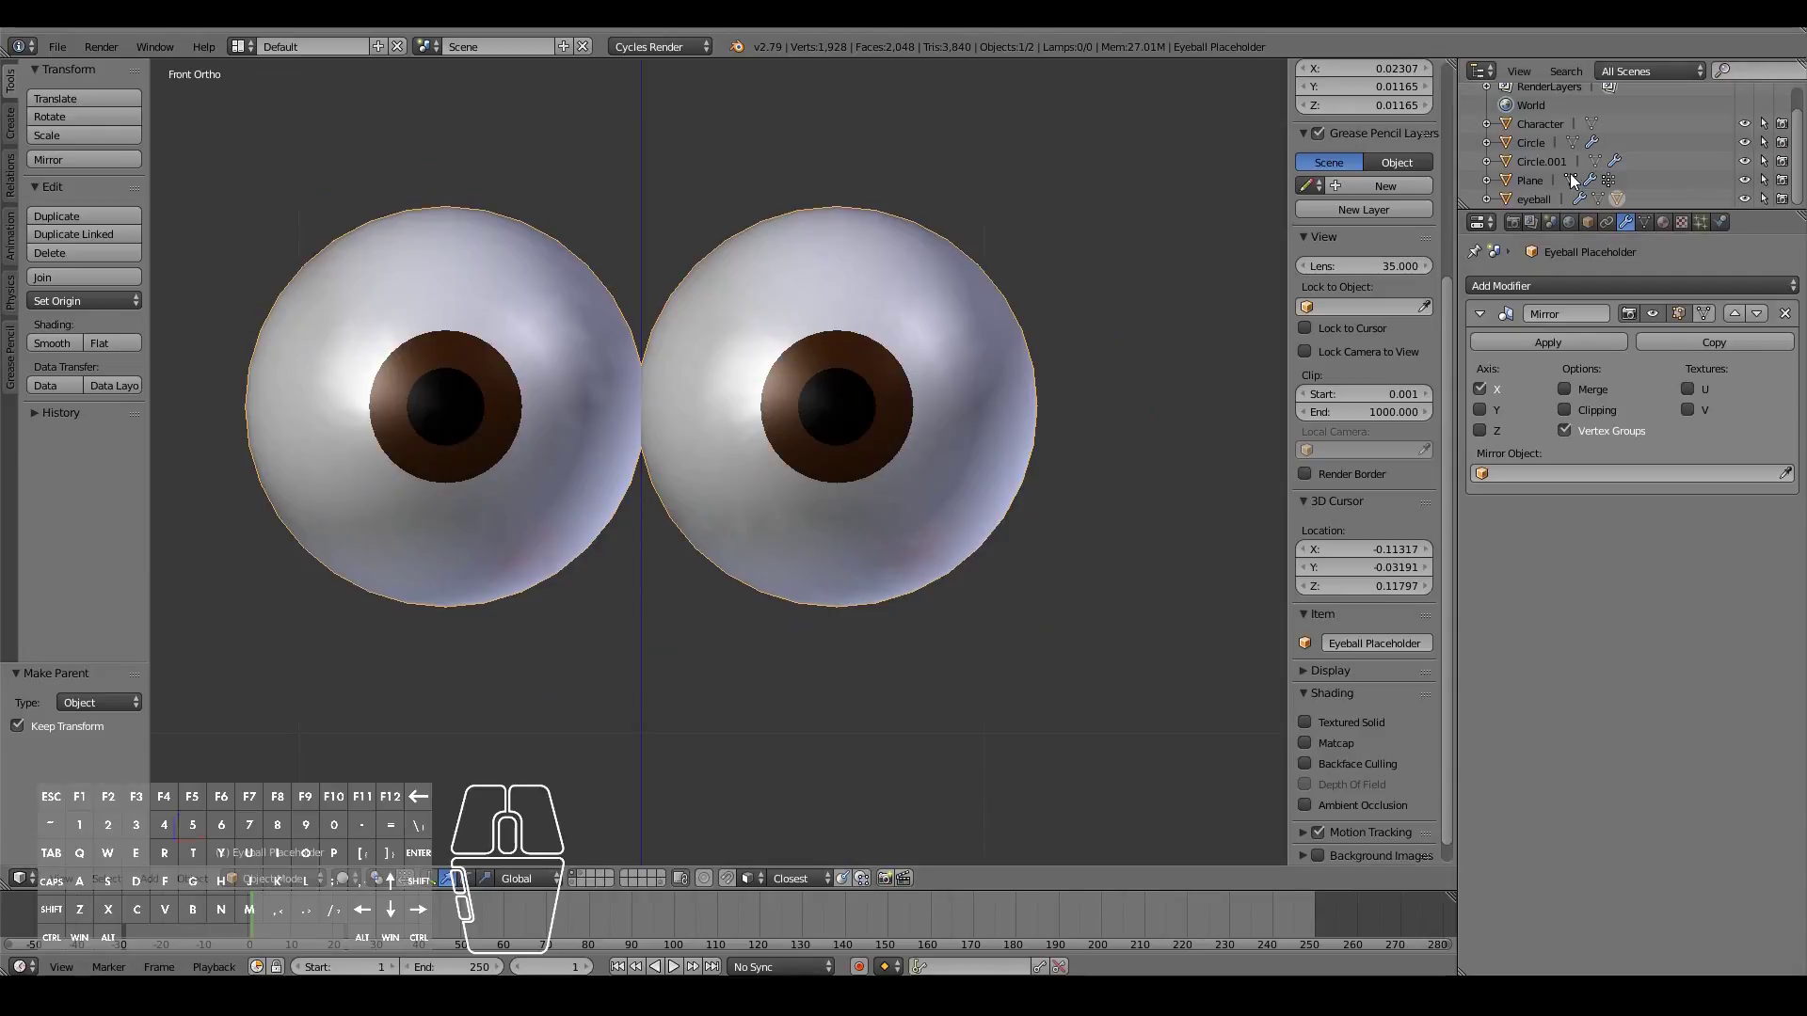
{"action": "left_click", "coordinate": [1487, 198]}
{"action": "scroll", "coordinate": [1544, 178], "scroll_direction": "down", "scroll_amount": 3}
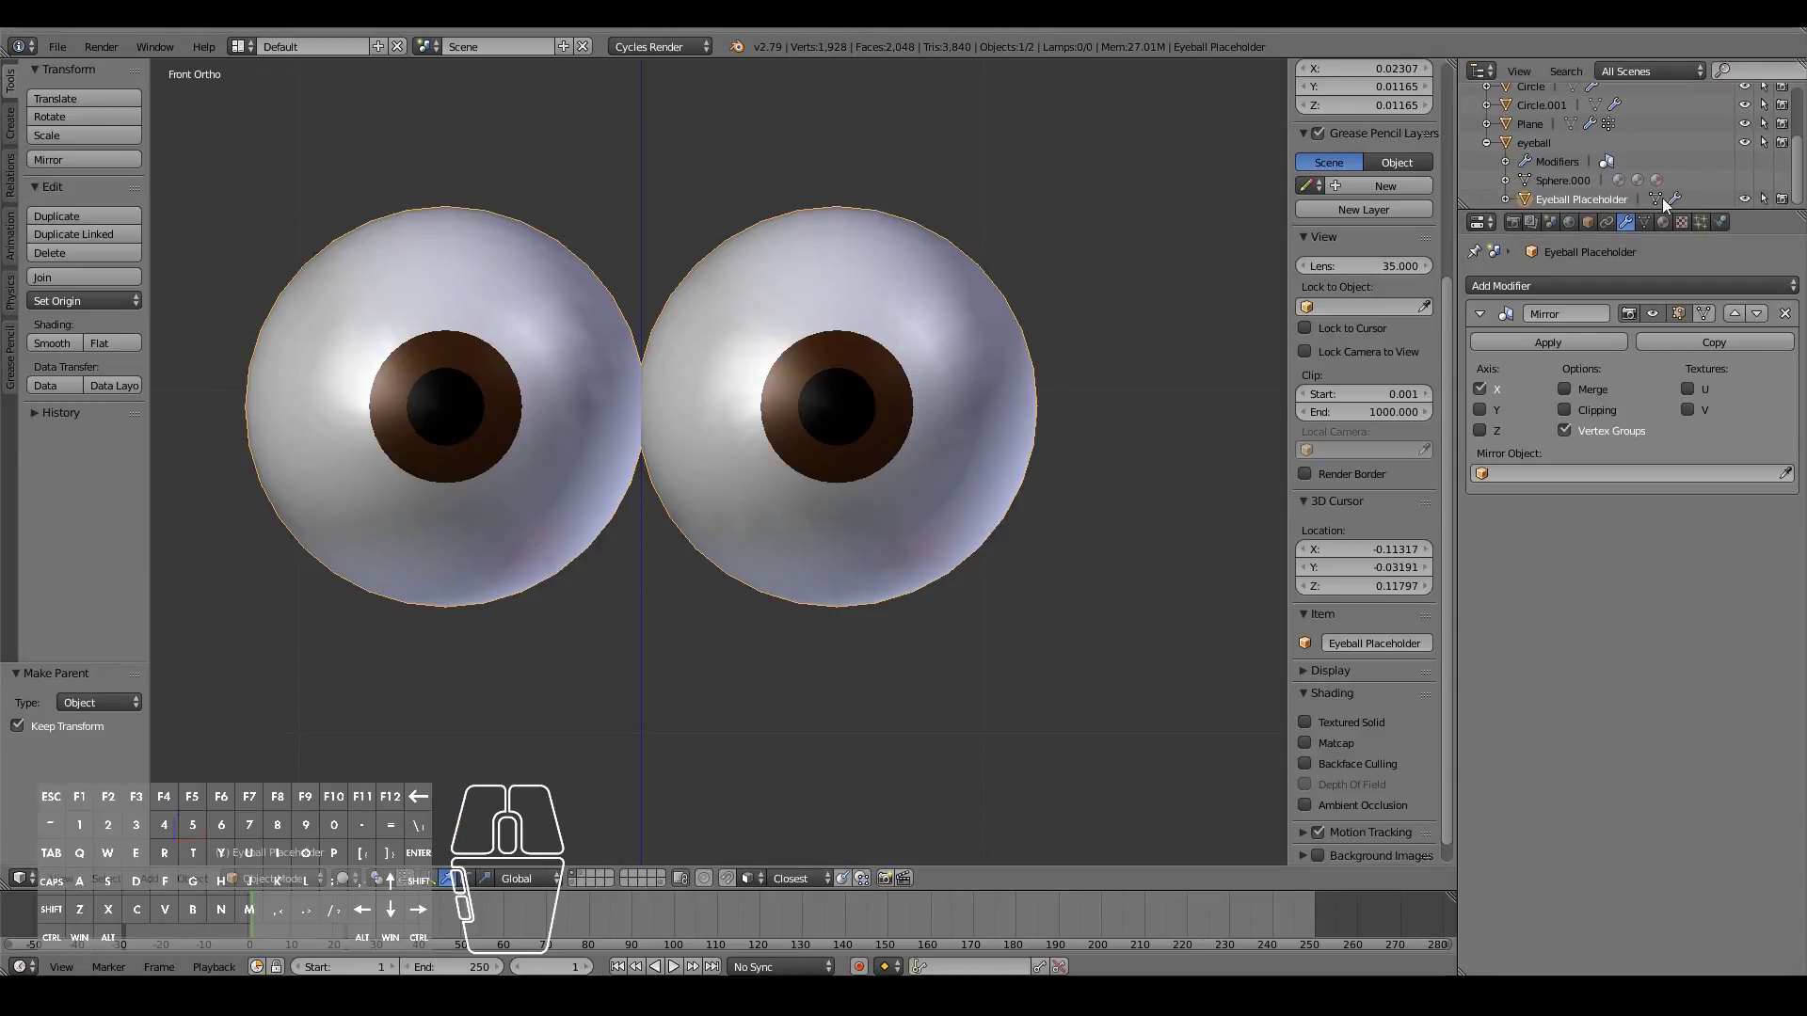
{"action": "left_click", "coordinate": [1745, 198]}
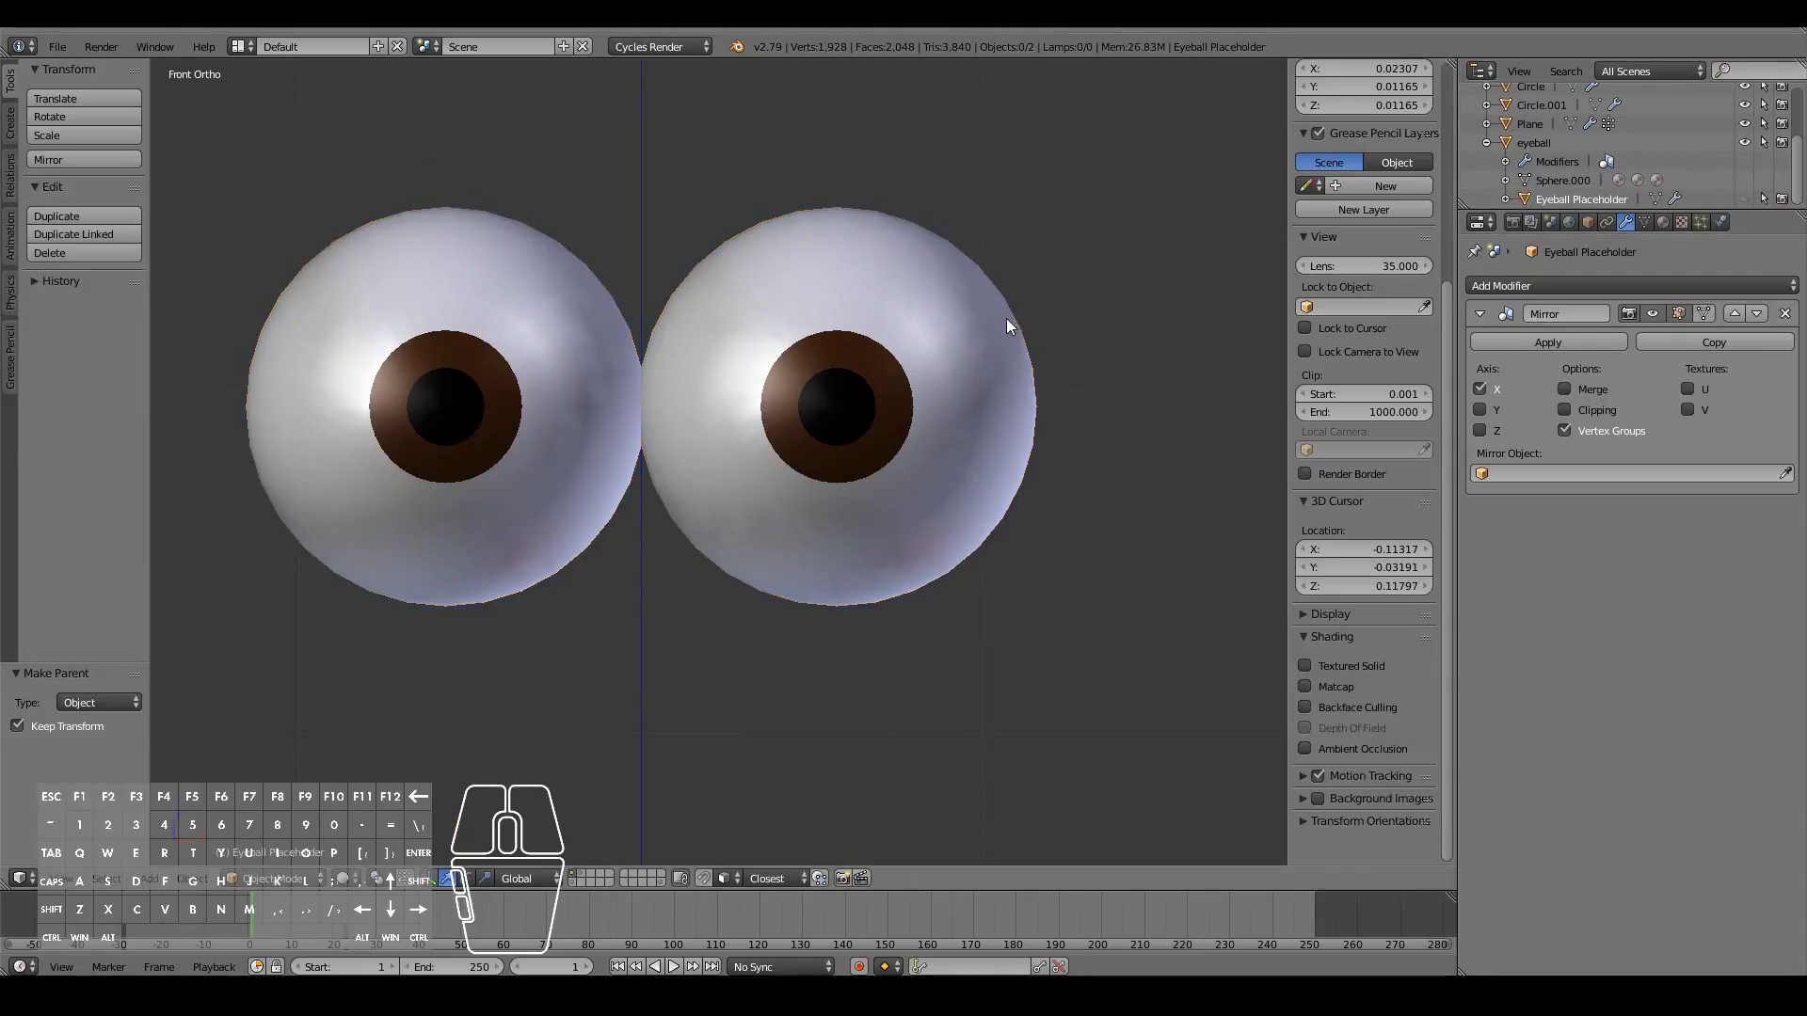
{"action": "left_click", "coordinate": [1747, 197]}
Step: Hide the Eyeball Placeholder in the viewport and exclude it from rendering
{"action": "right_click", "coordinate": [874, 453]}
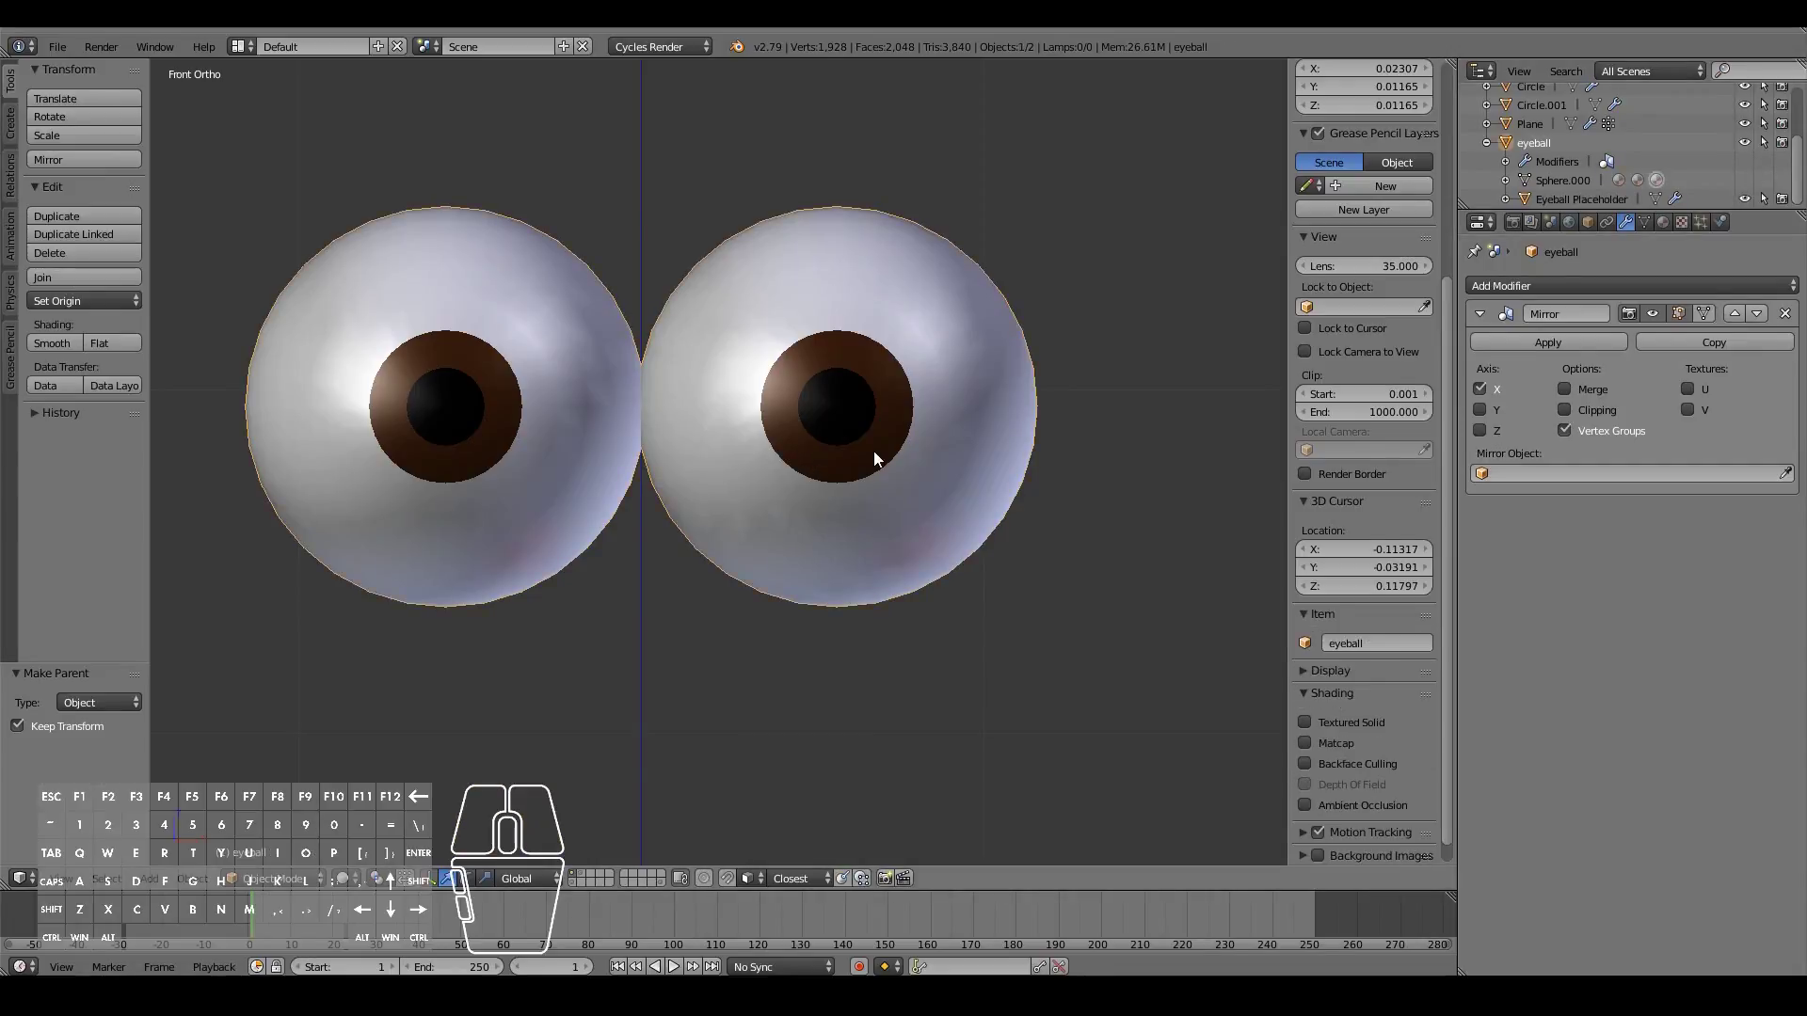
{"action": "right_click", "coordinate": [763, 508]}
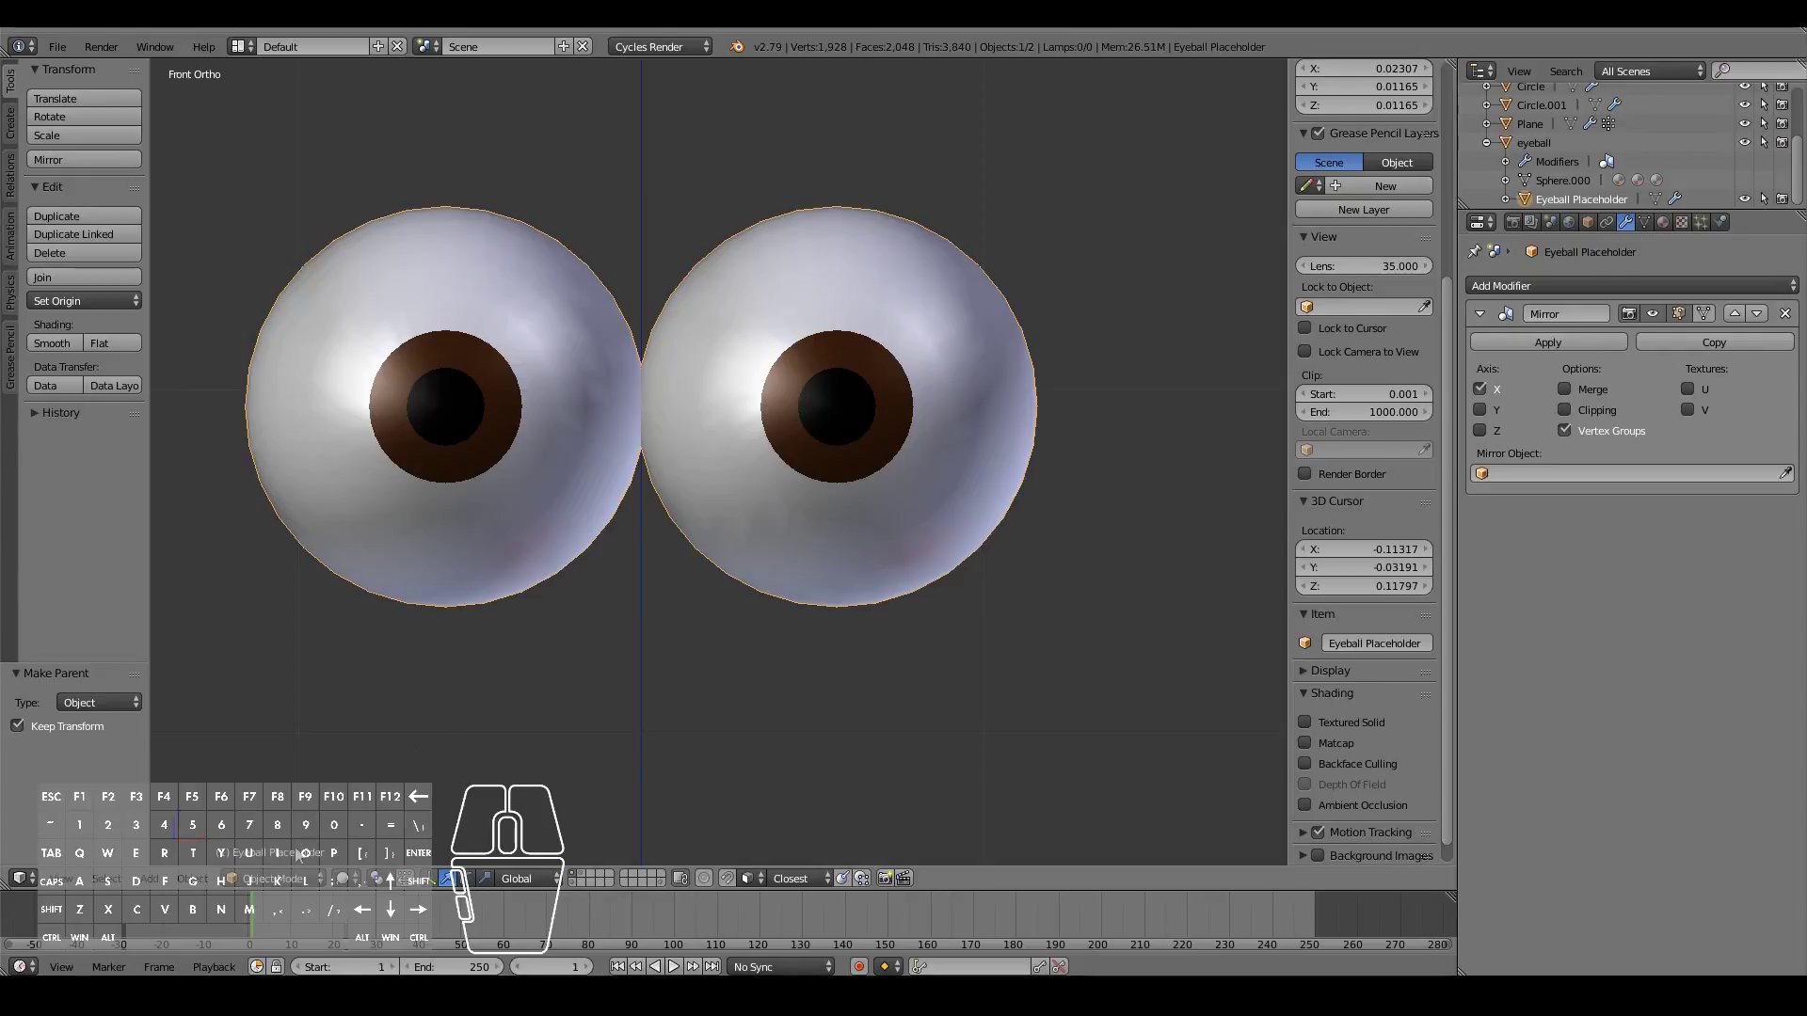
{"action": "key", "text": "h"}
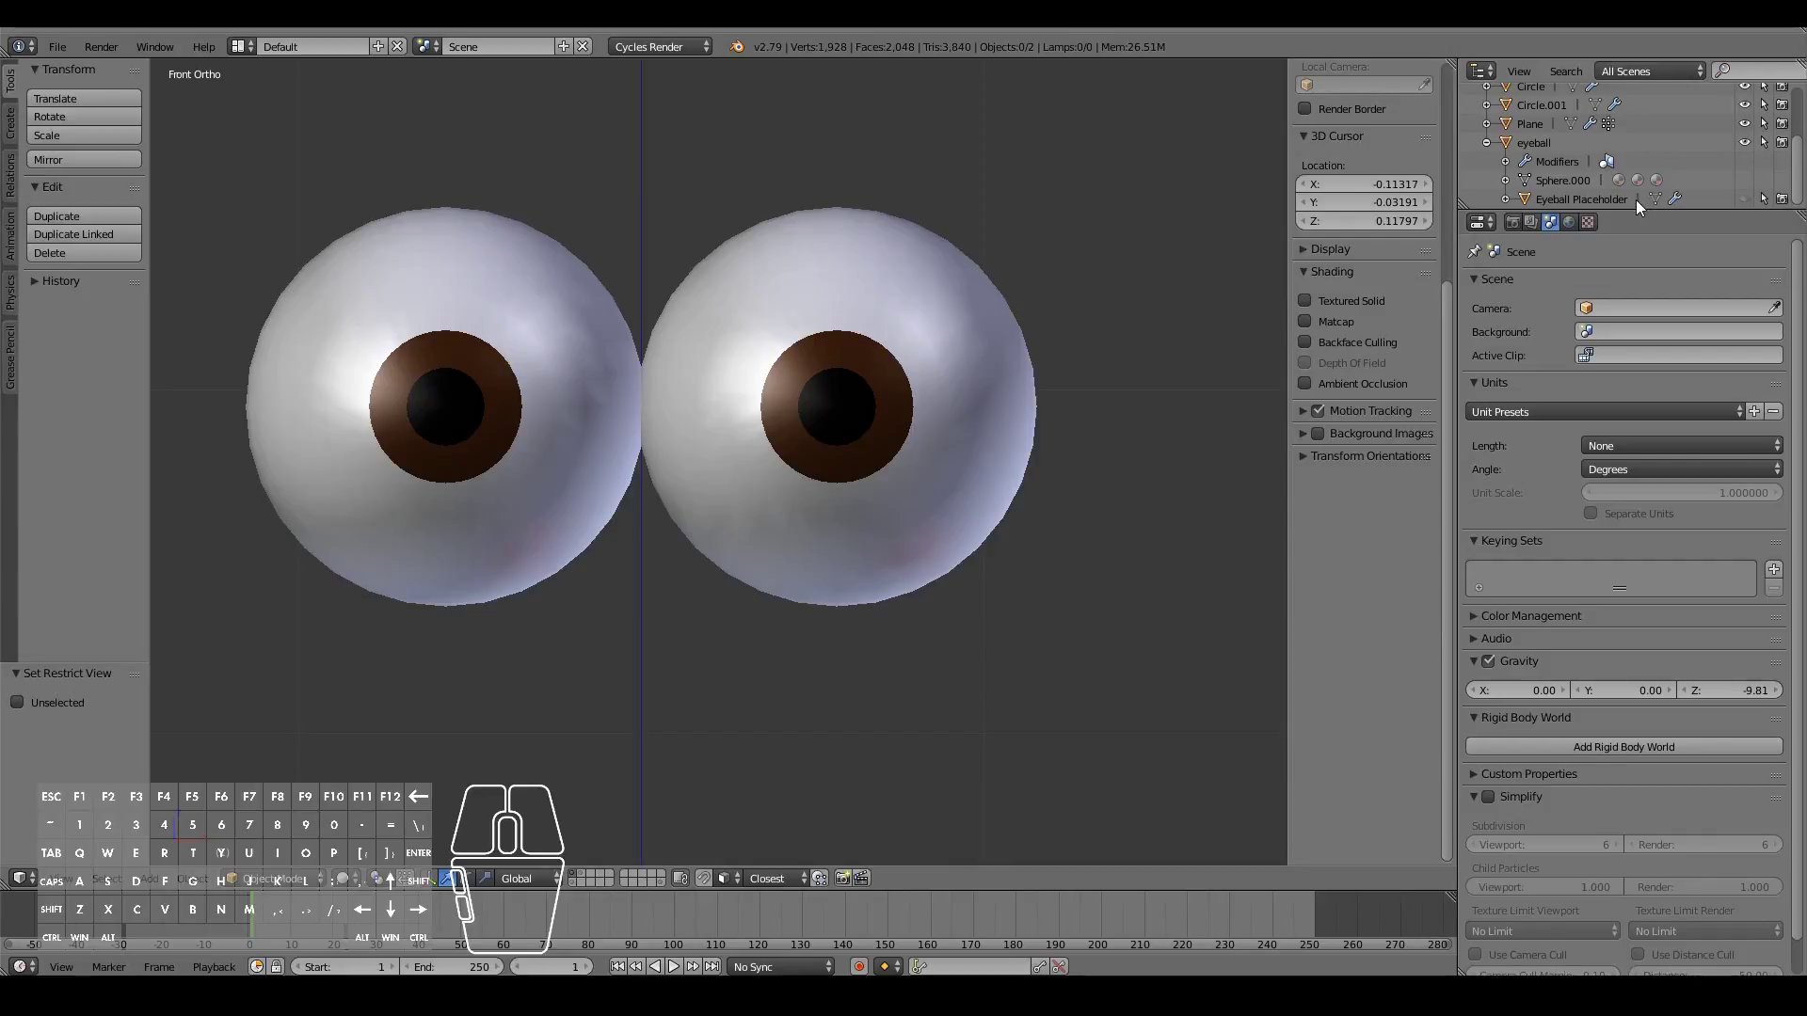
{"action": "left_click", "coordinate": [1782, 199]}
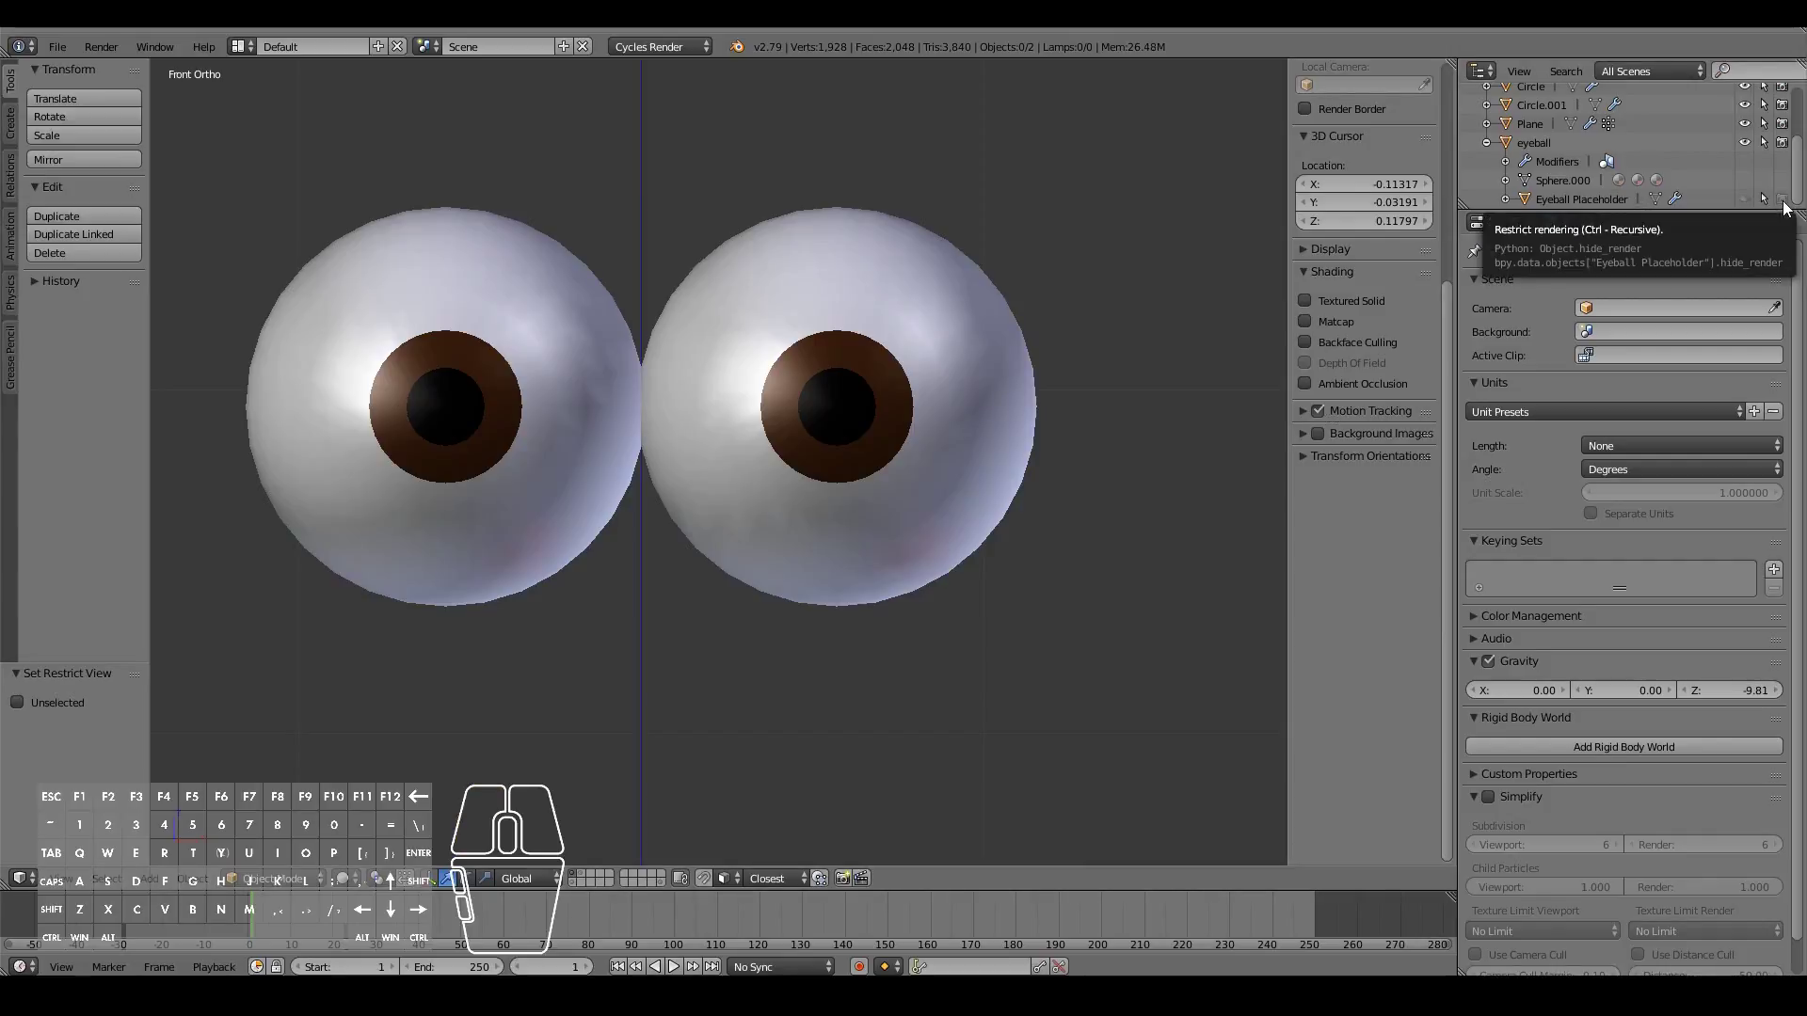
Step: Remove the sclera, pupil and eyewhites material slots from the eyeball object
{"action": "right_click", "coordinate": [977, 388]}
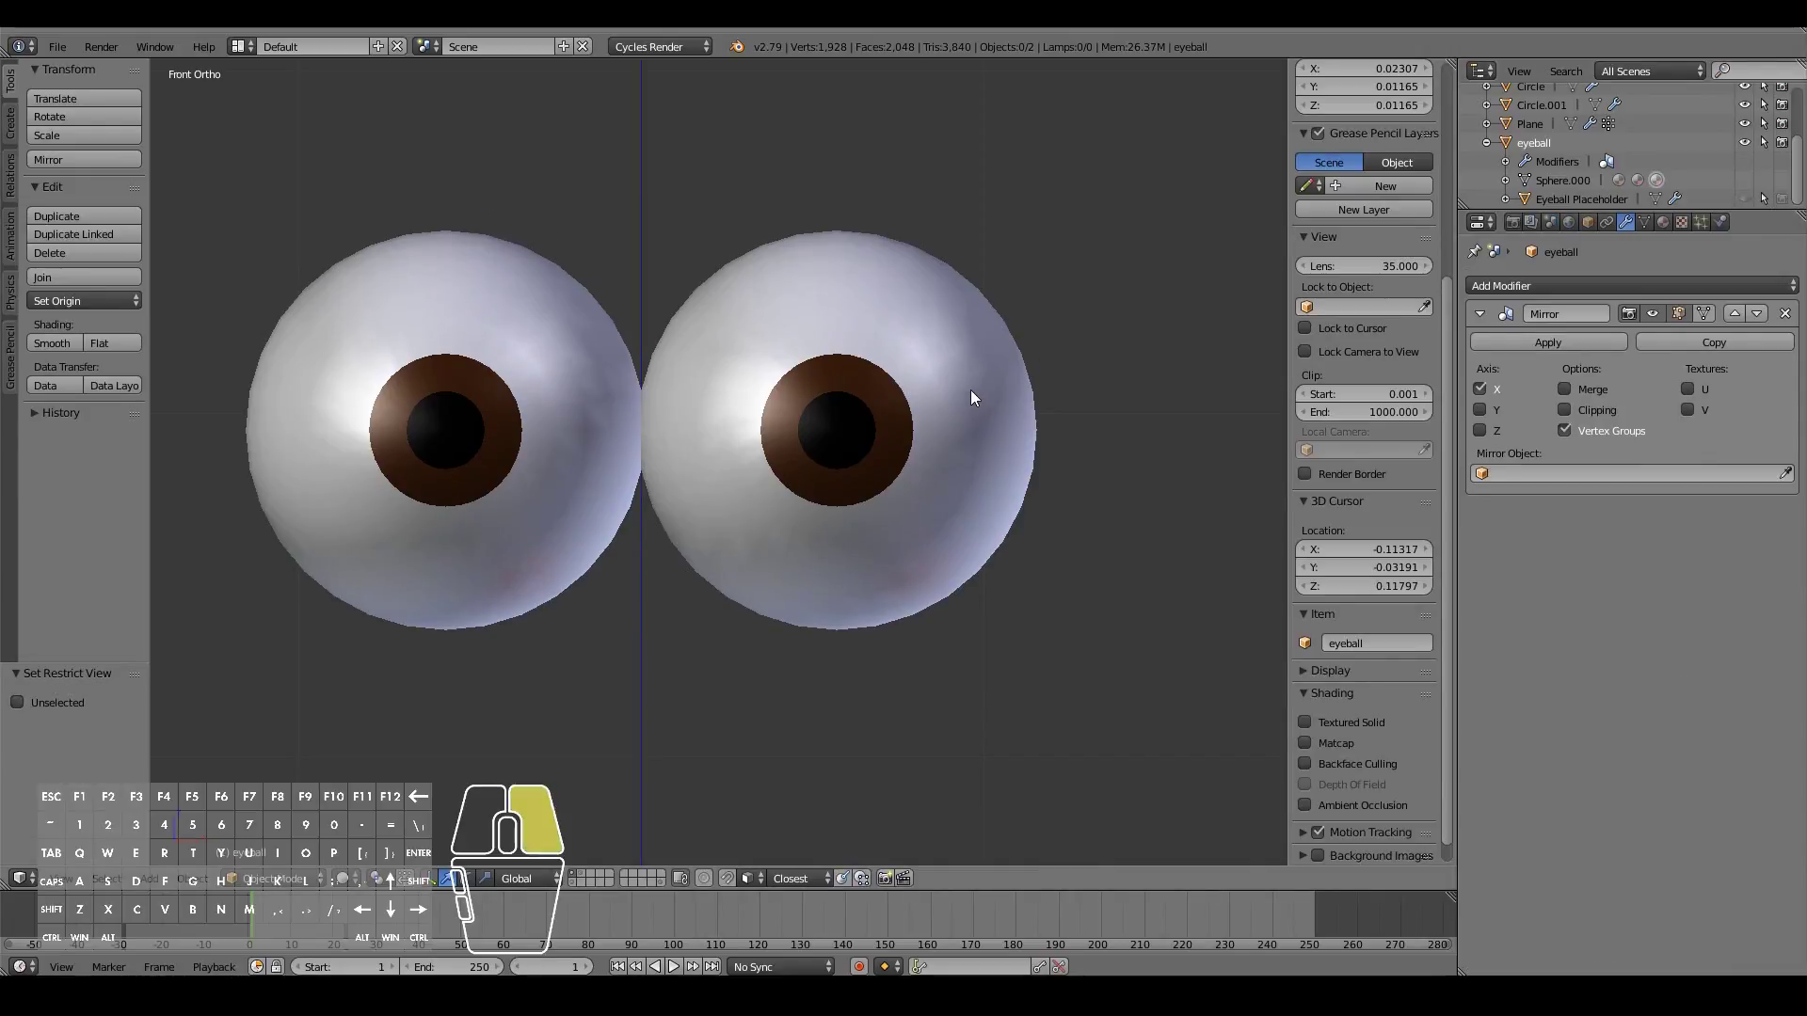
{"action": "left_click", "coordinate": [1663, 222]}
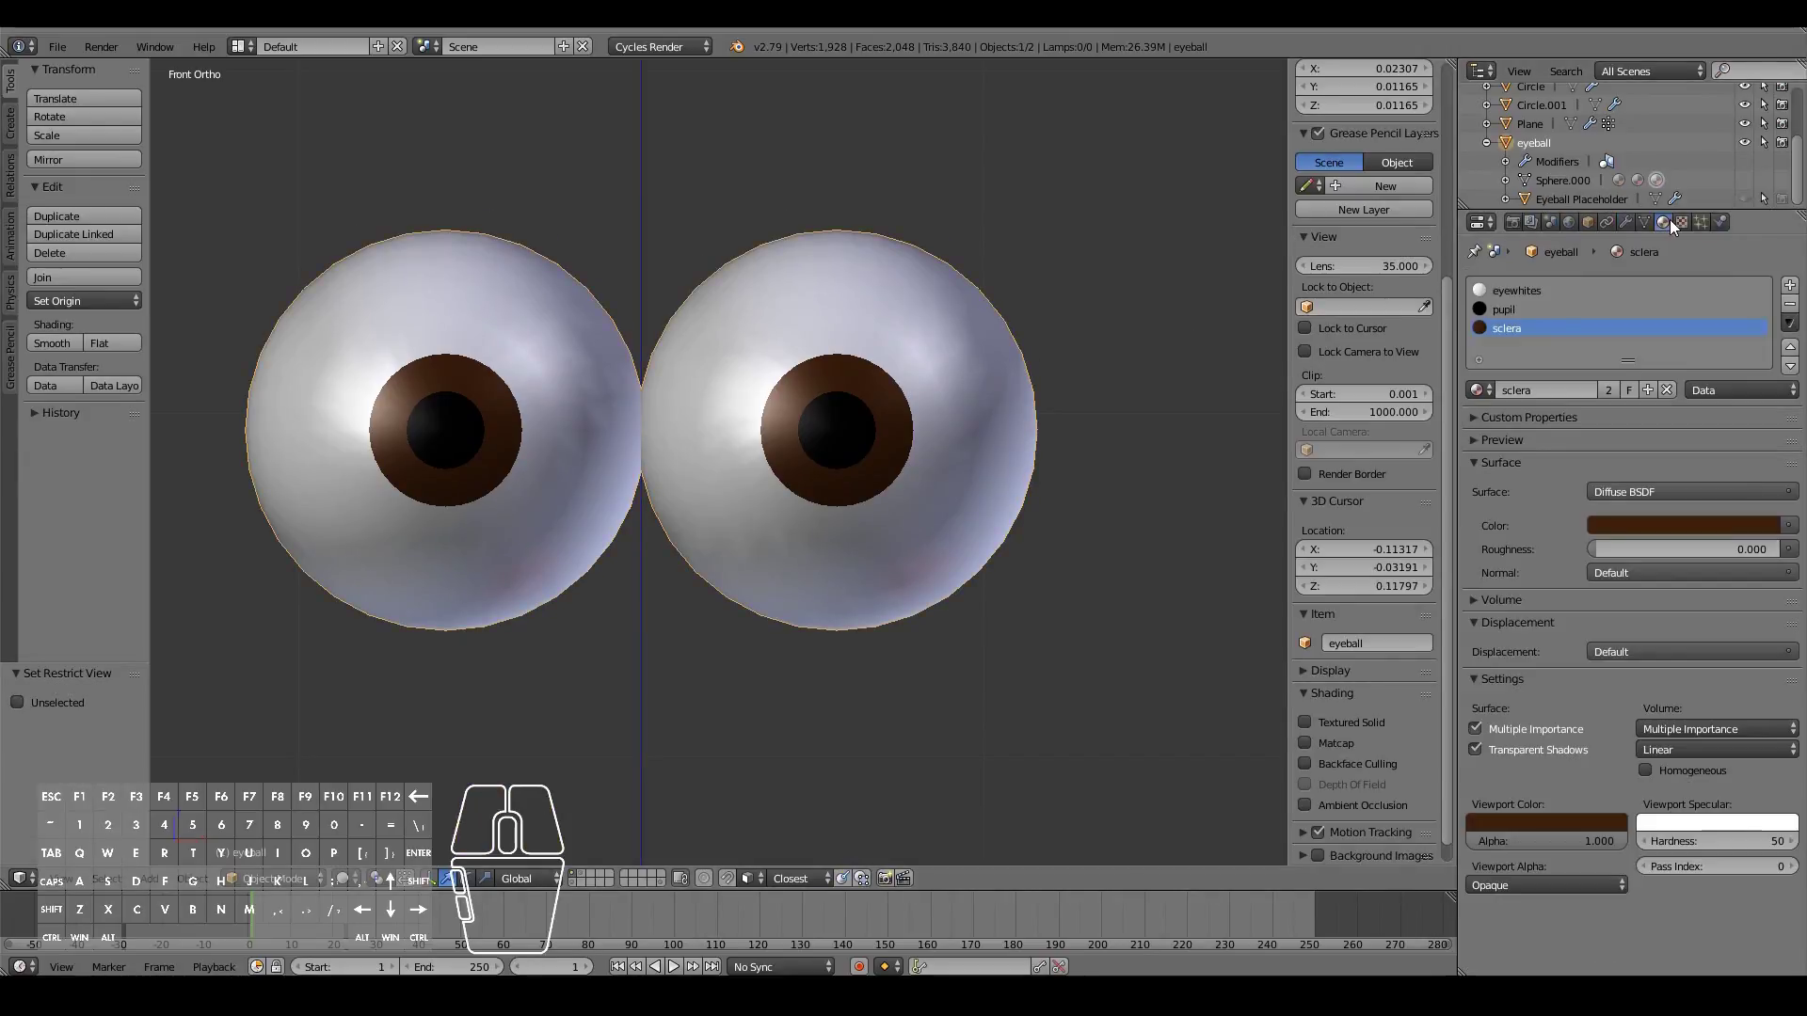
{"action": "left_click", "coordinate": [1791, 304]}
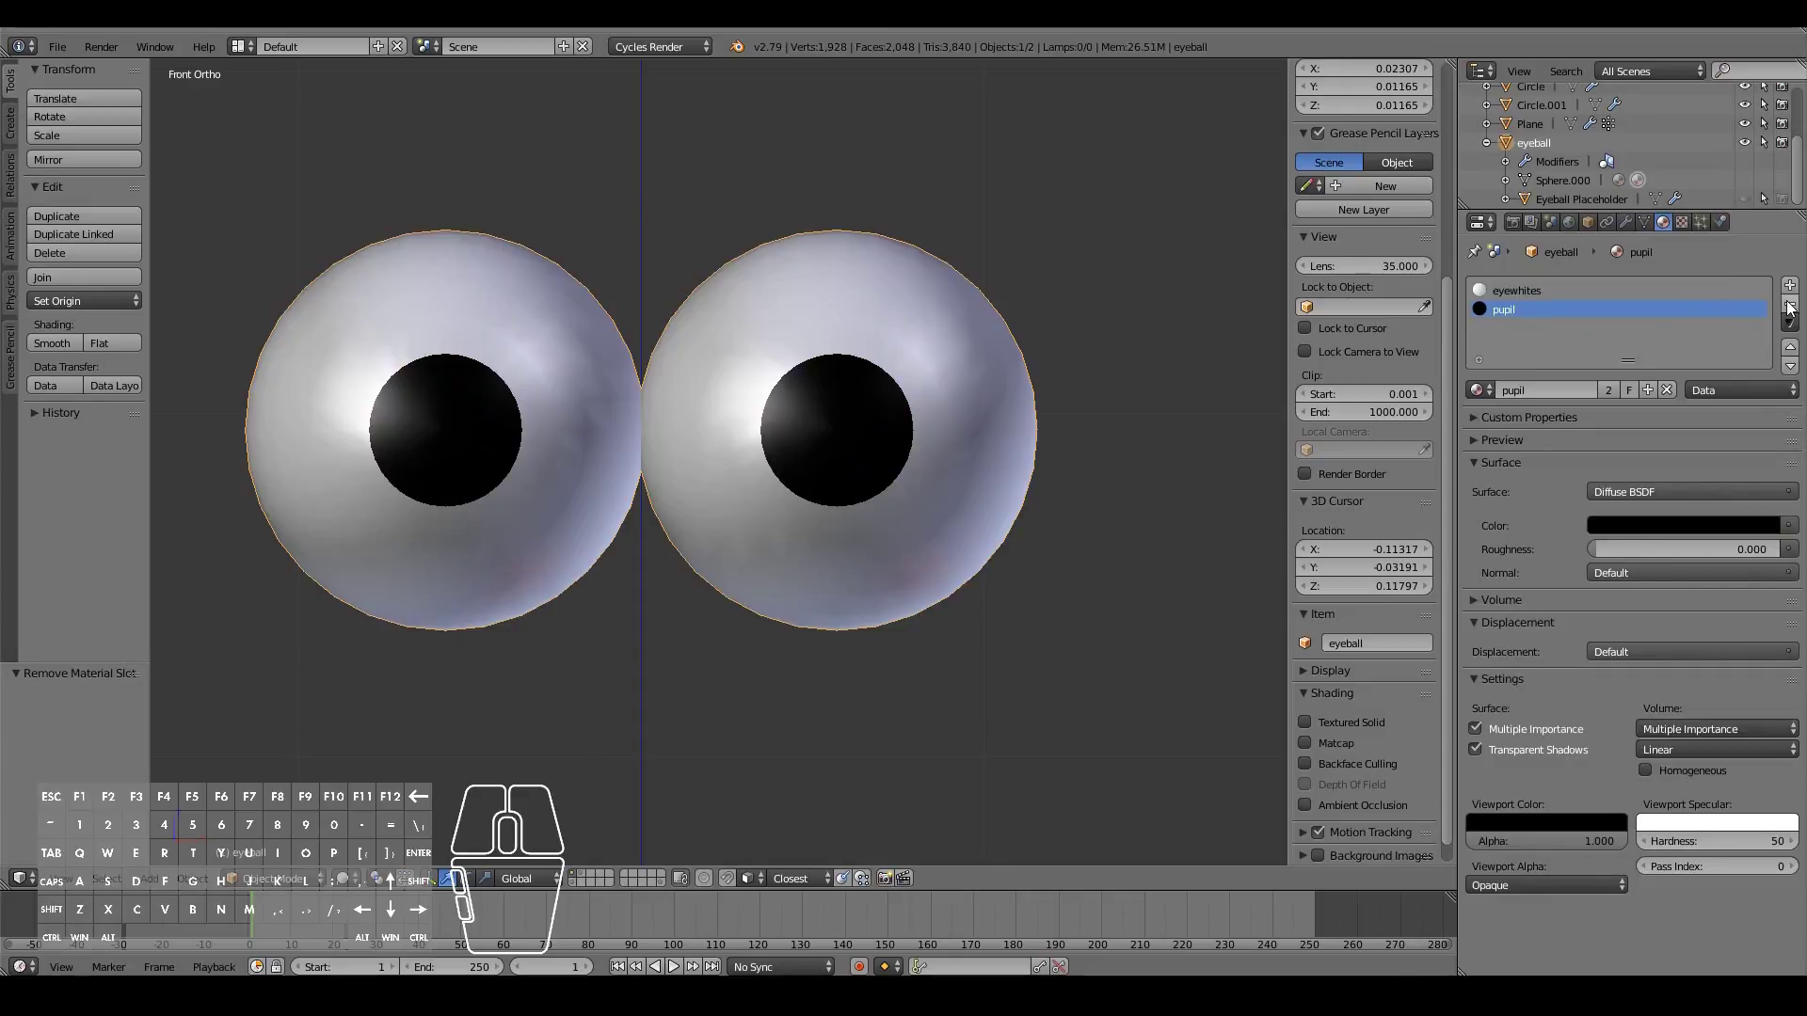
{"action": "left_click", "coordinate": [1790, 304]}
{"action": "left_click", "coordinate": [1790, 304]}
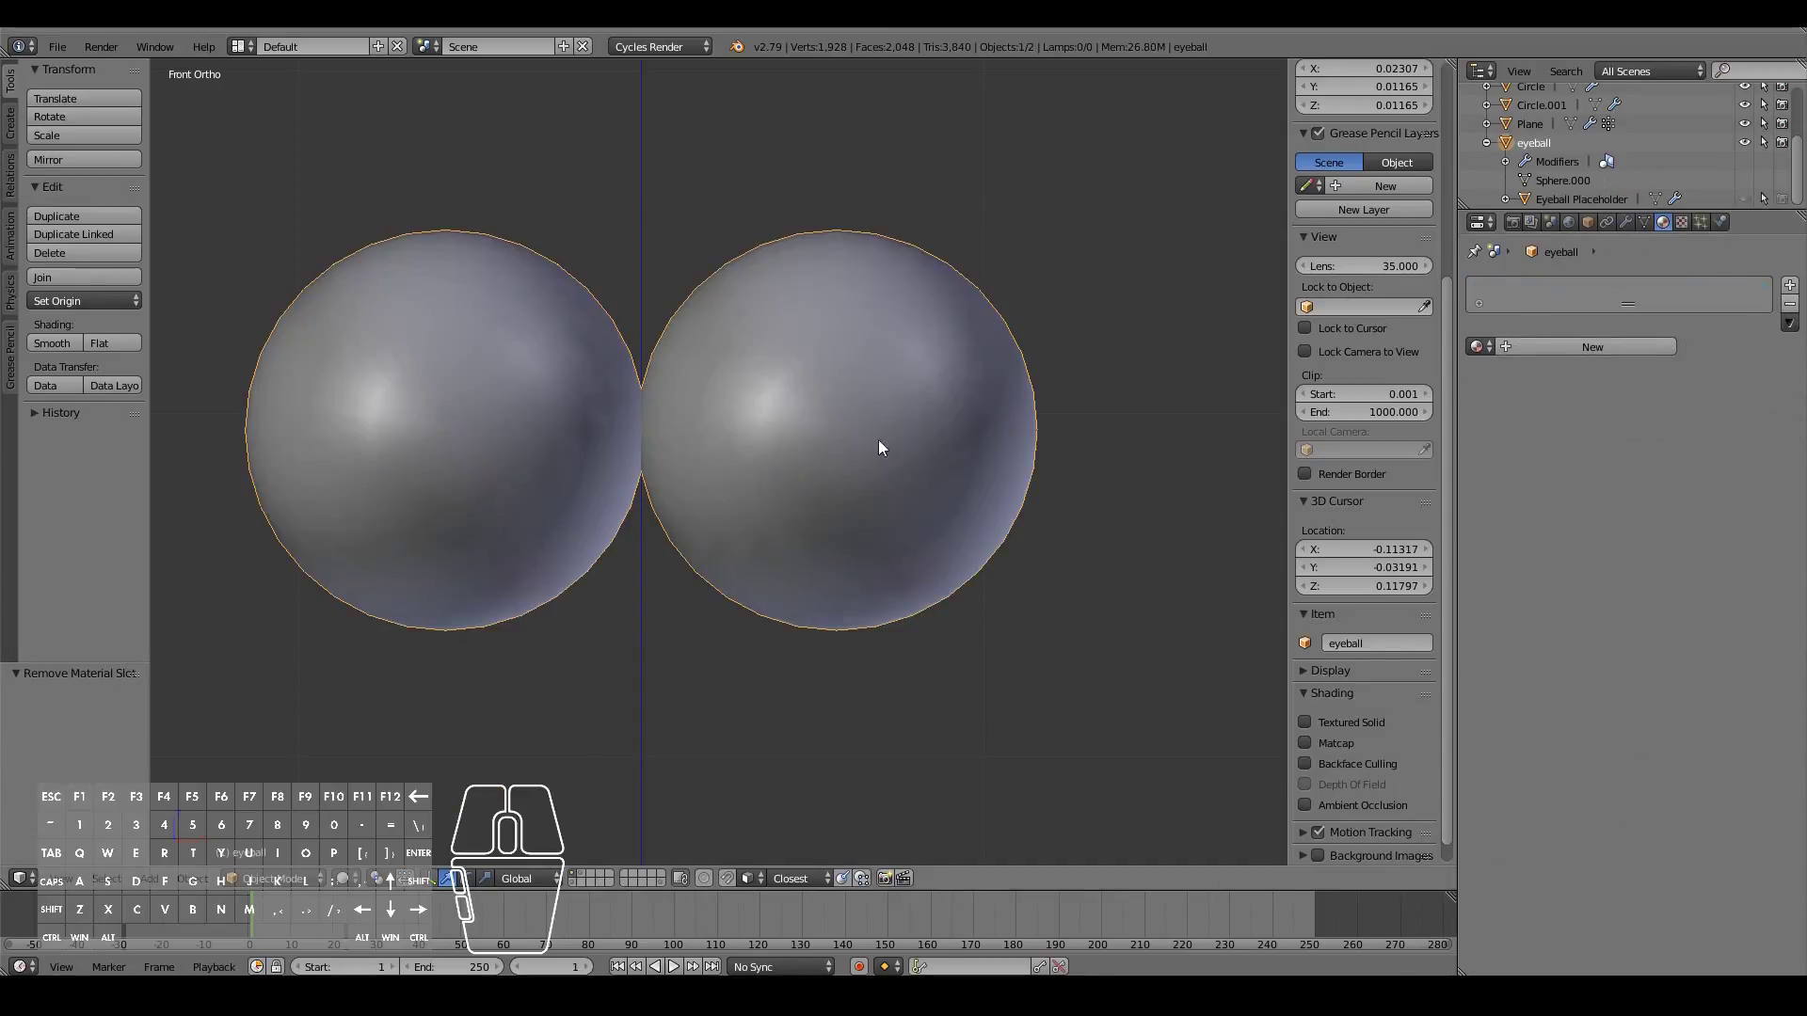
Step: Create a new material on the eyeball and name it eyeball_white
{"action": "left_click", "coordinate": [1590, 347]}
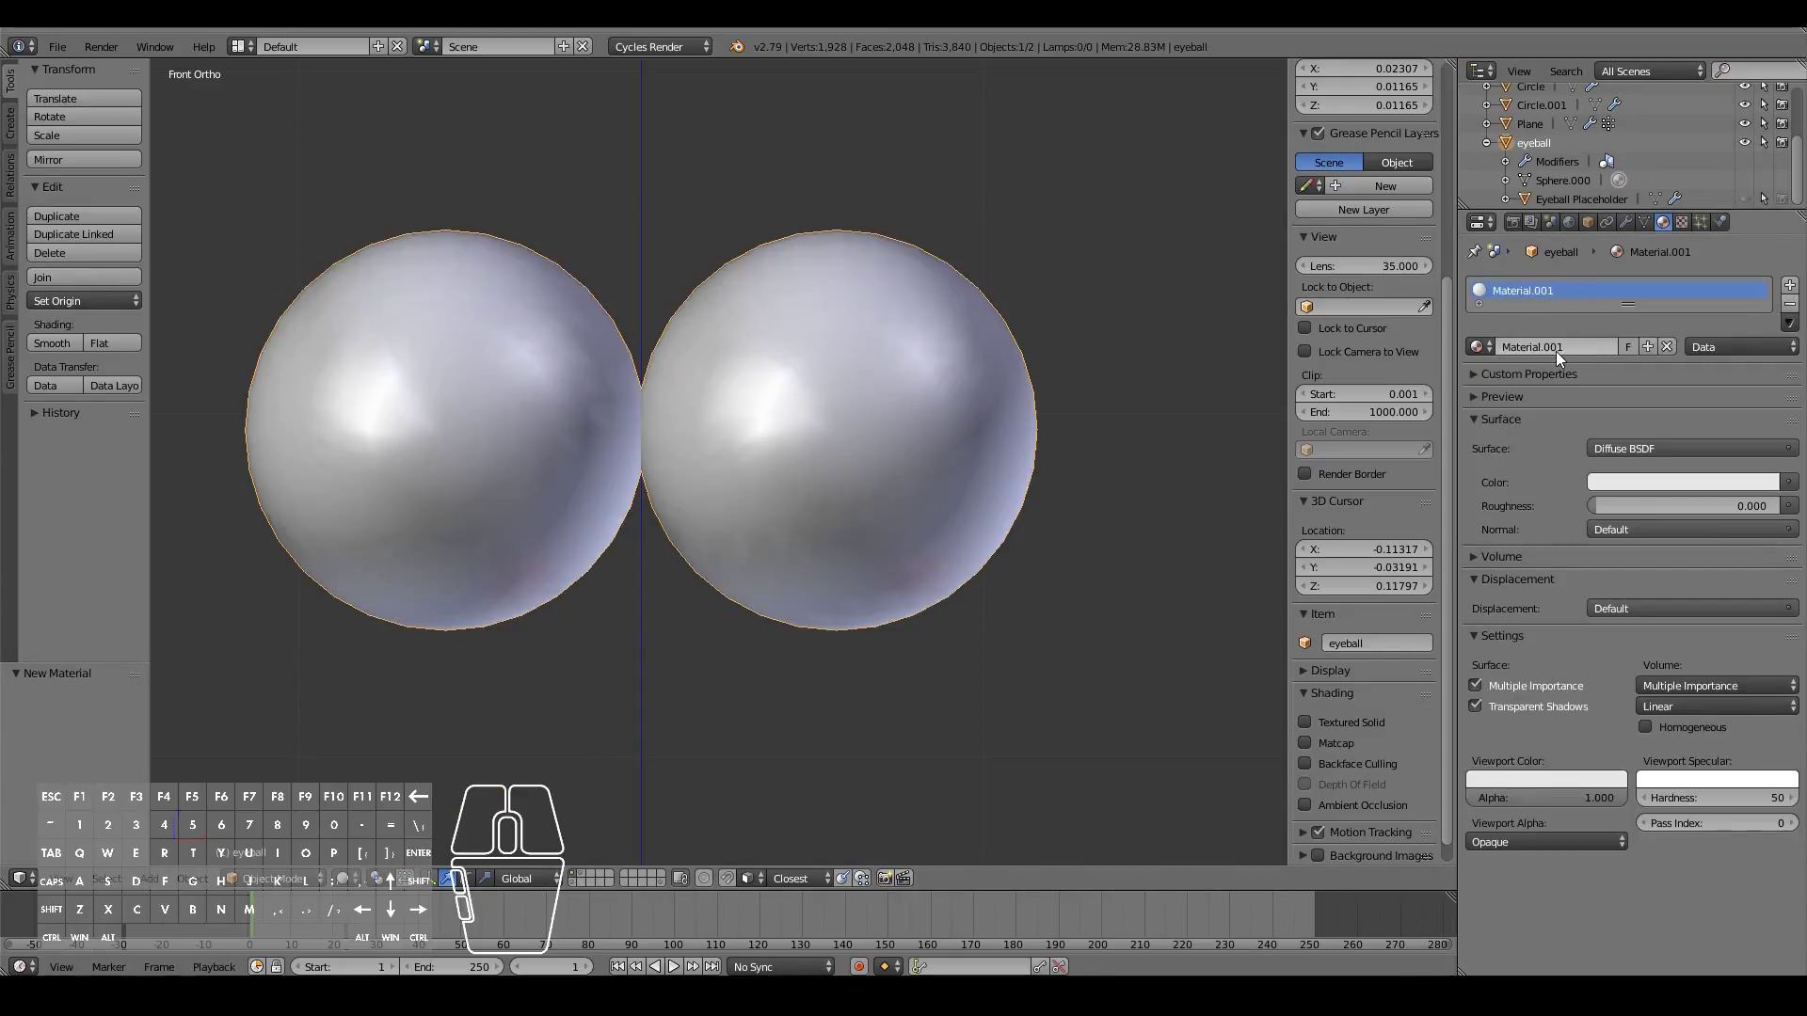
{"action": "left_click", "coordinate": [1556, 348]}
{"action": "type", "text": "eyeball"}
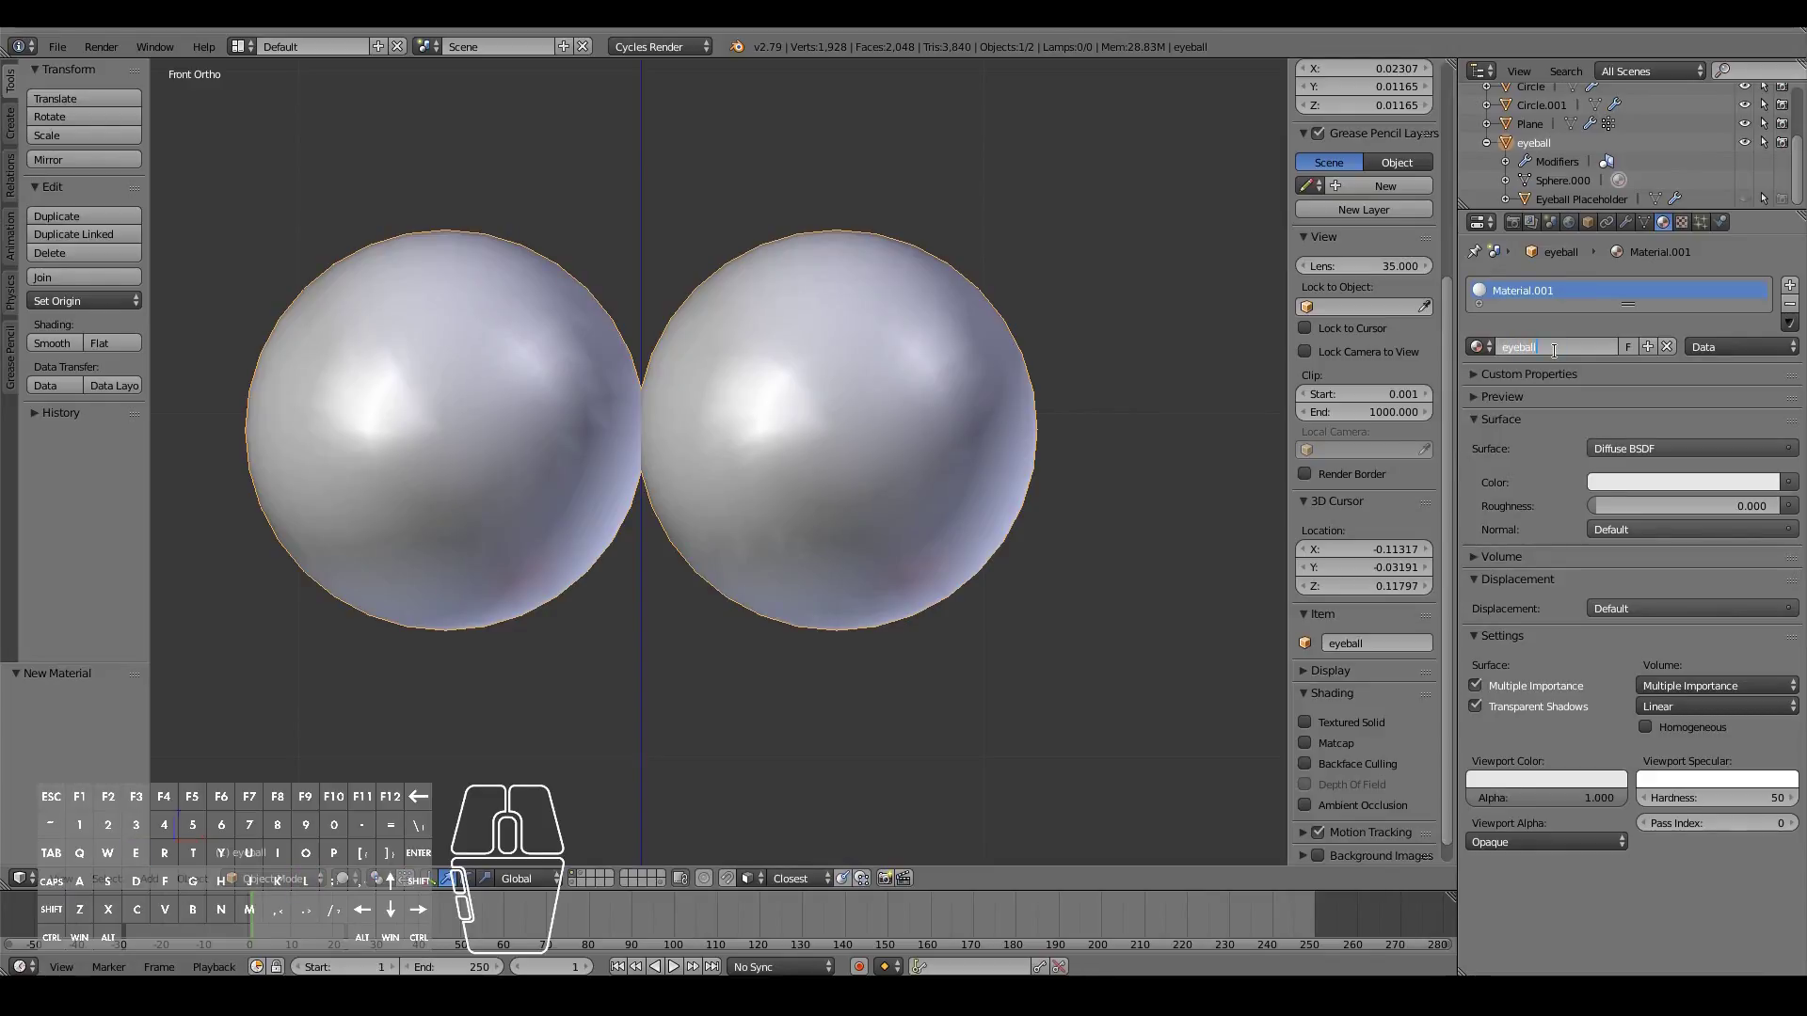
{"action": "key", "text": "BackSpace"}
{"action": "type", "text": "l_whites"}
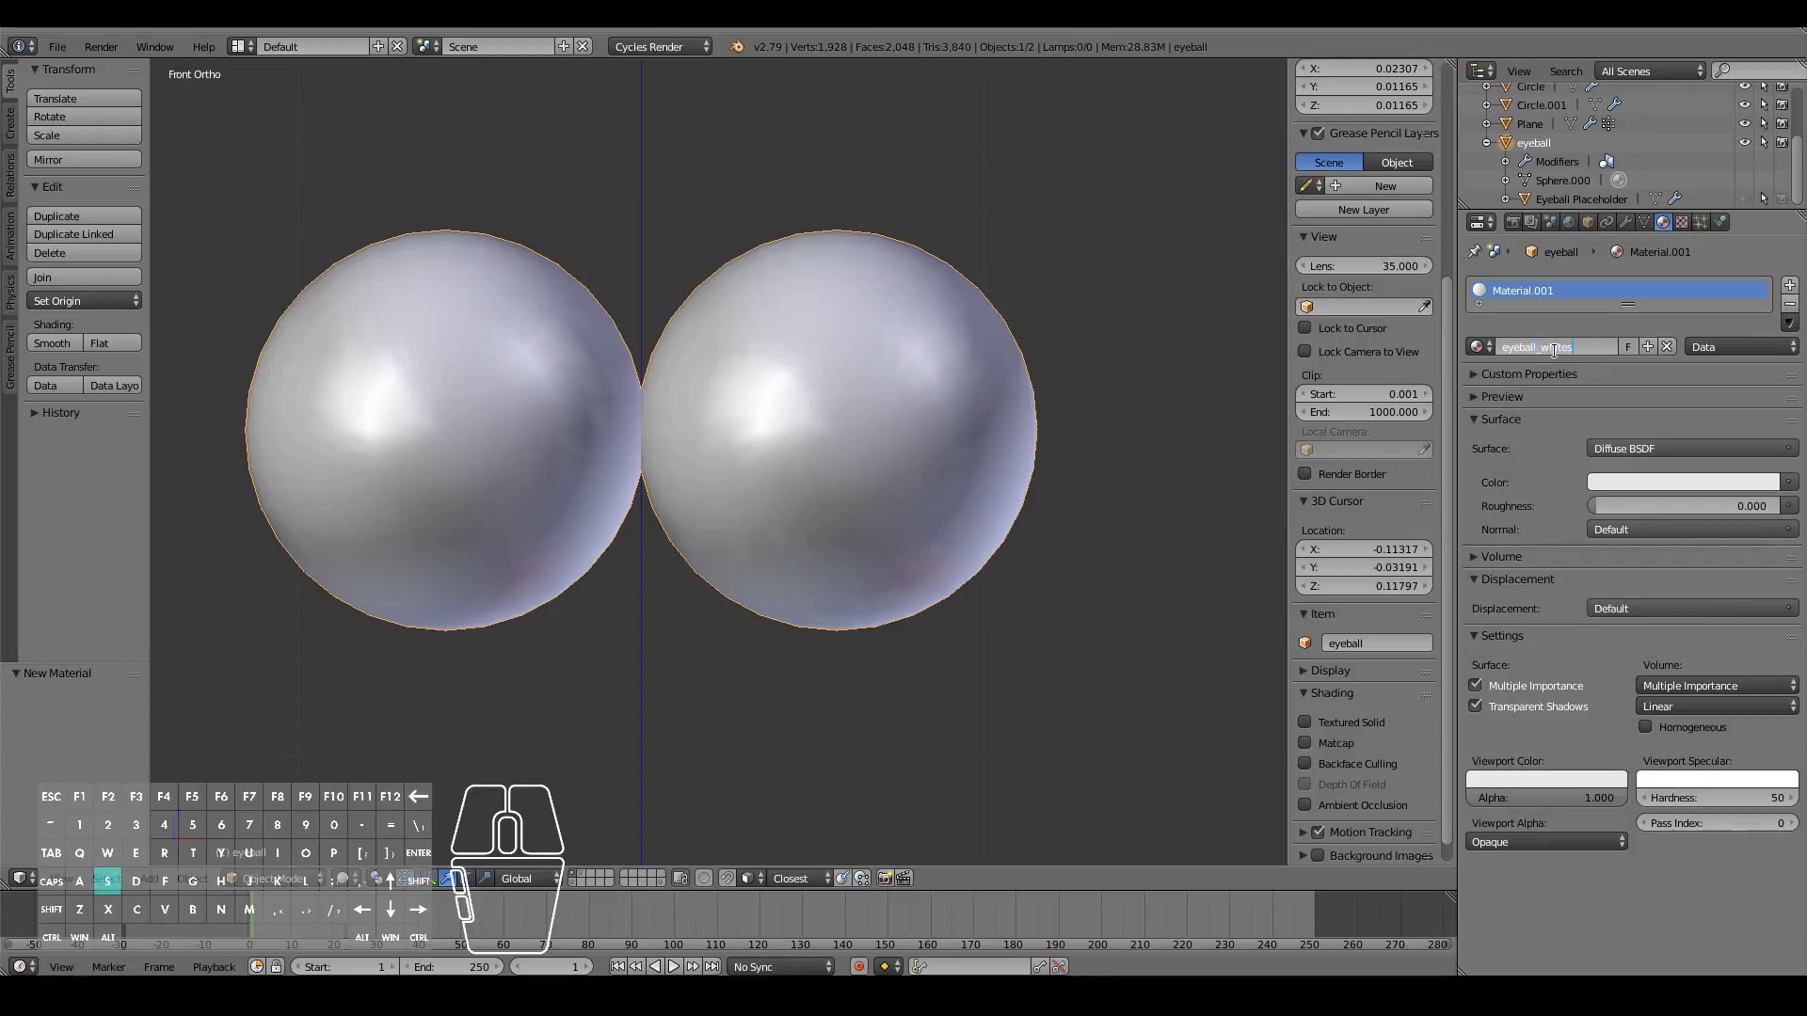
{"action": "key", "text": "Return"}
{"action": "left_click", "coordinate": [1581, 348]}
{"action": "key", "text": "Return"}
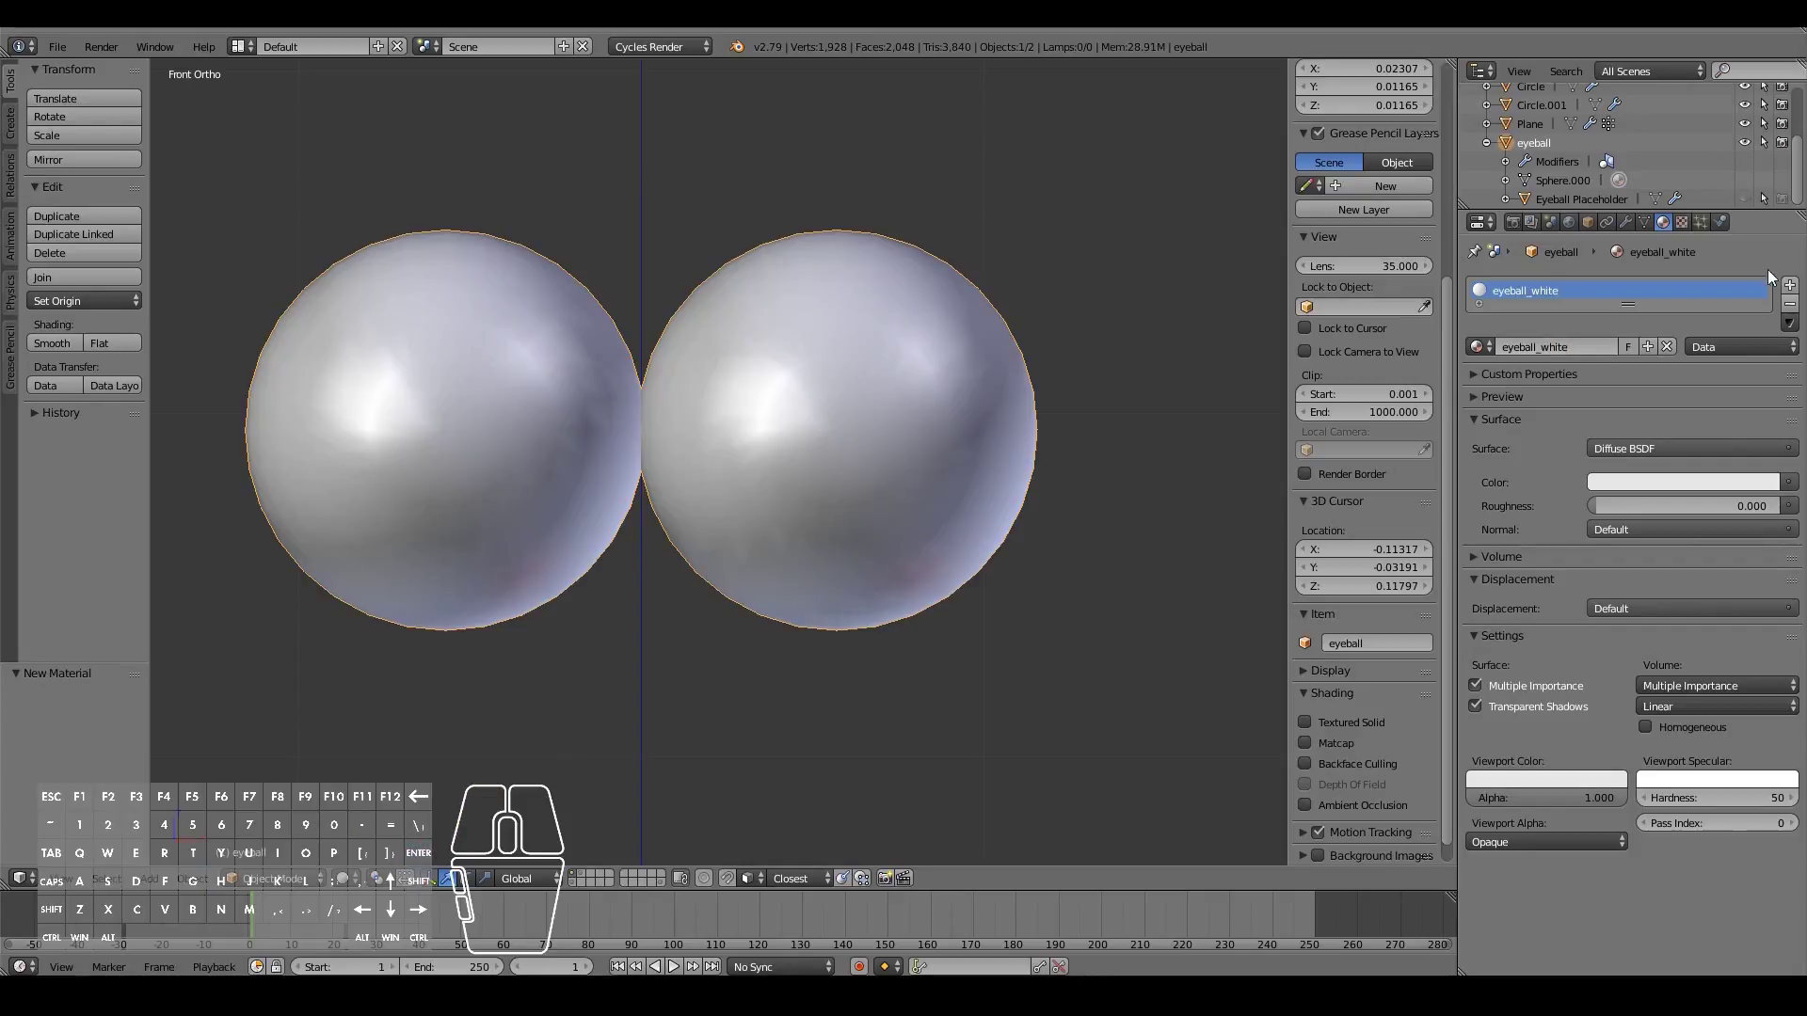
Step: Add a second material slot to the eyeball with a new material named pupil
{"action": "left_click", "coordinate": [1790, 287]}
{"action": "left_click", "coordinate": [1557, 387]}
{"action": "left_click", "coordinate": [1531, 394]}
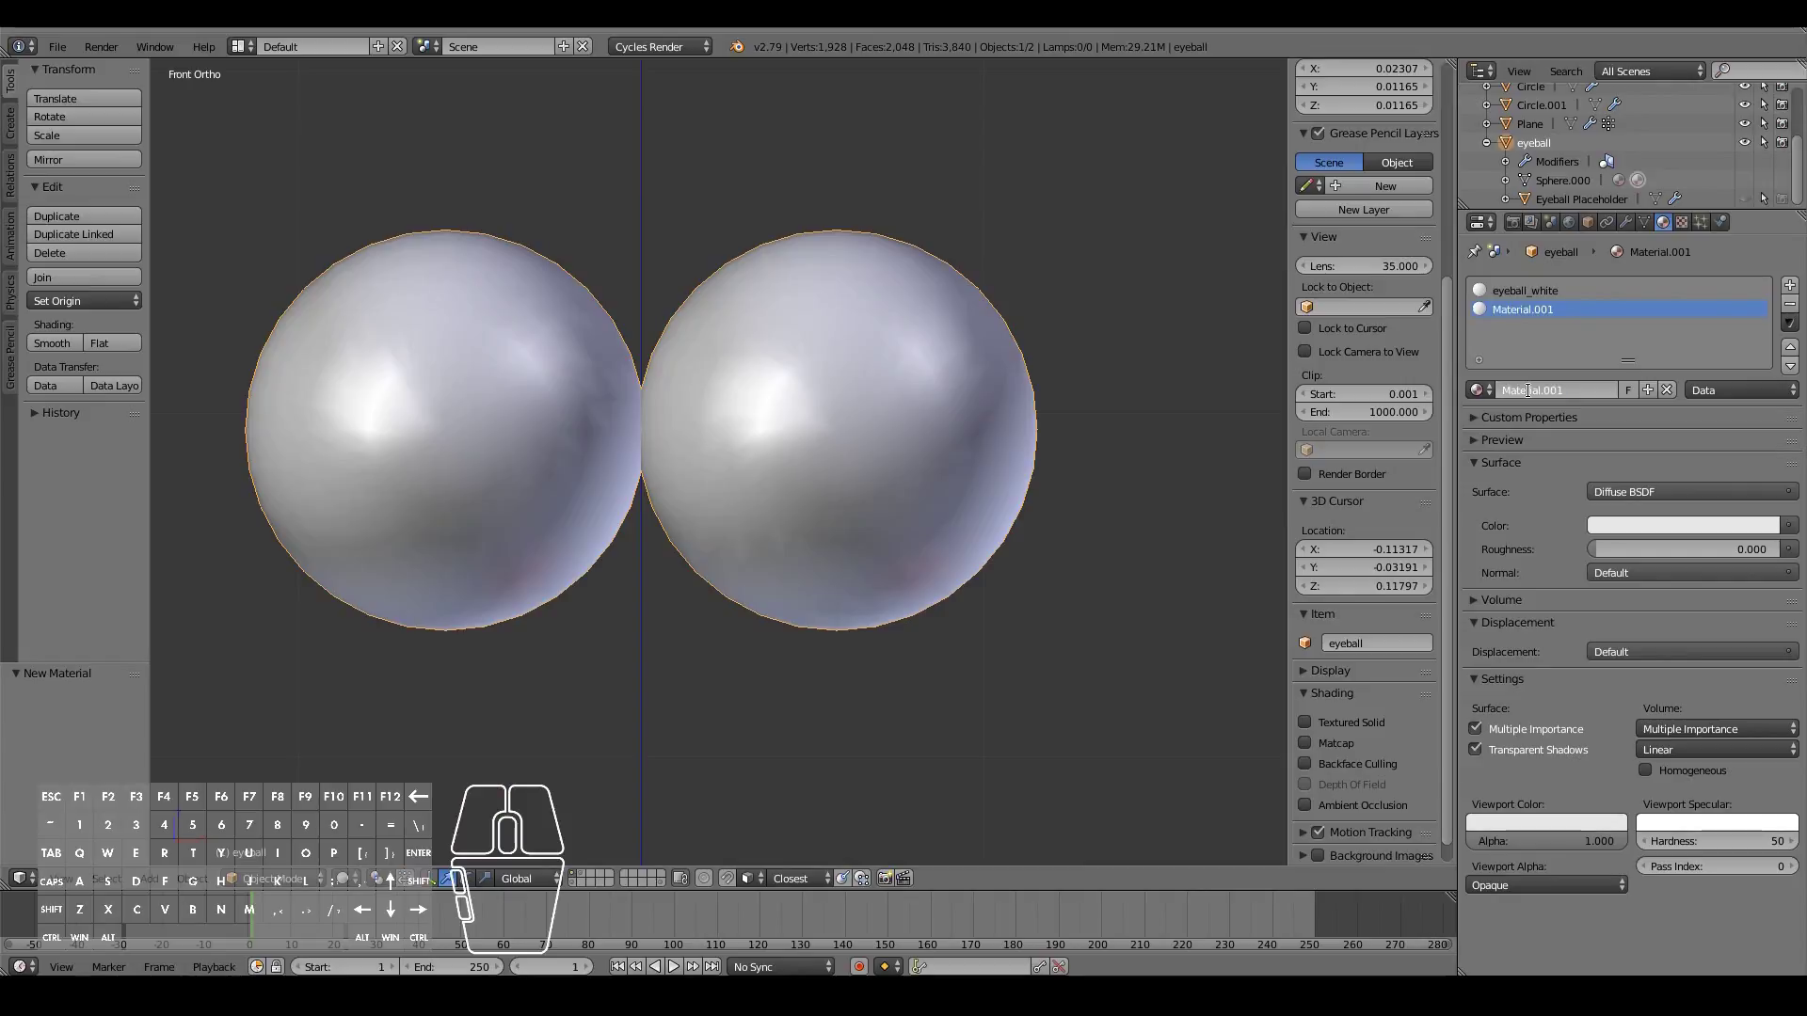
{"action": "left_click", "coordinate": [1553, 390]}
{"action": "left_click_drag", "start_coordinate": [1570, 388], "coordinate": [1410, 383]}
{"action": "type", "text": "Pupil"}
{"action": "key", "text": "Return"}
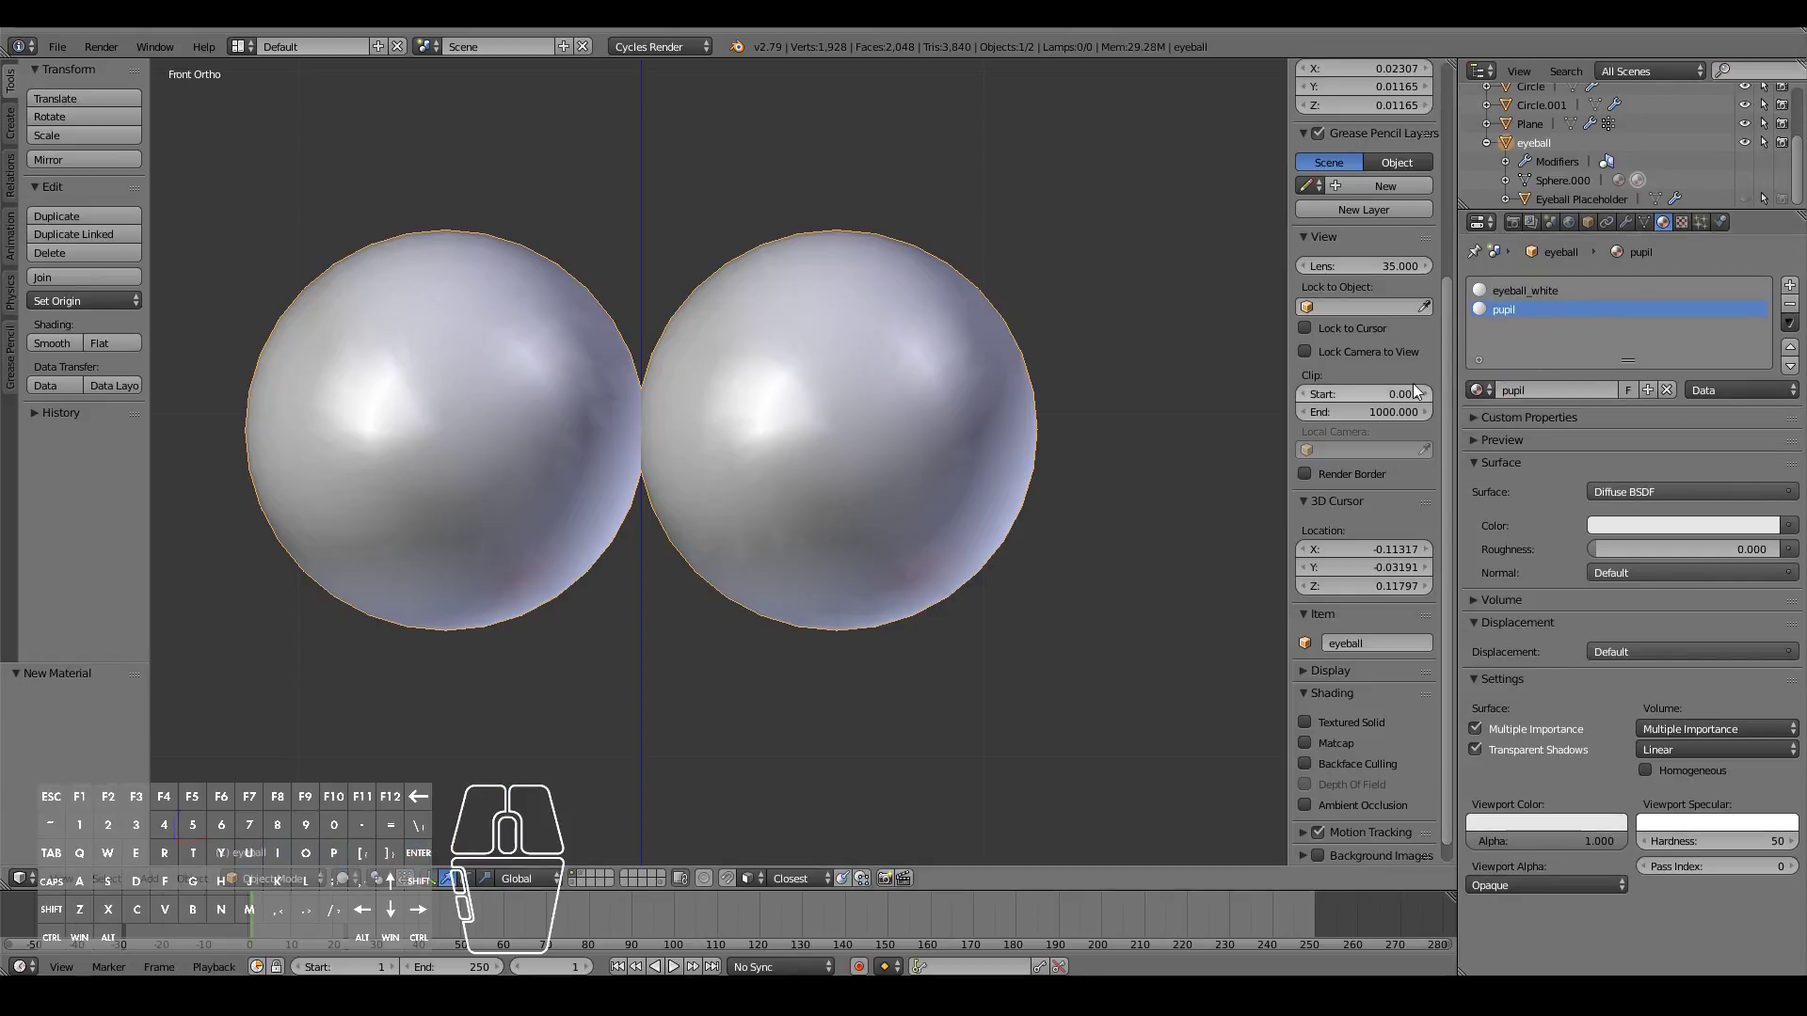
Step: Add a third material slot to the eyeball with a new material named sclera
{"action": "left_click", "coordinate": [1789, 285]}
{"action": "left_click", "coordinate": [1557, 386]}
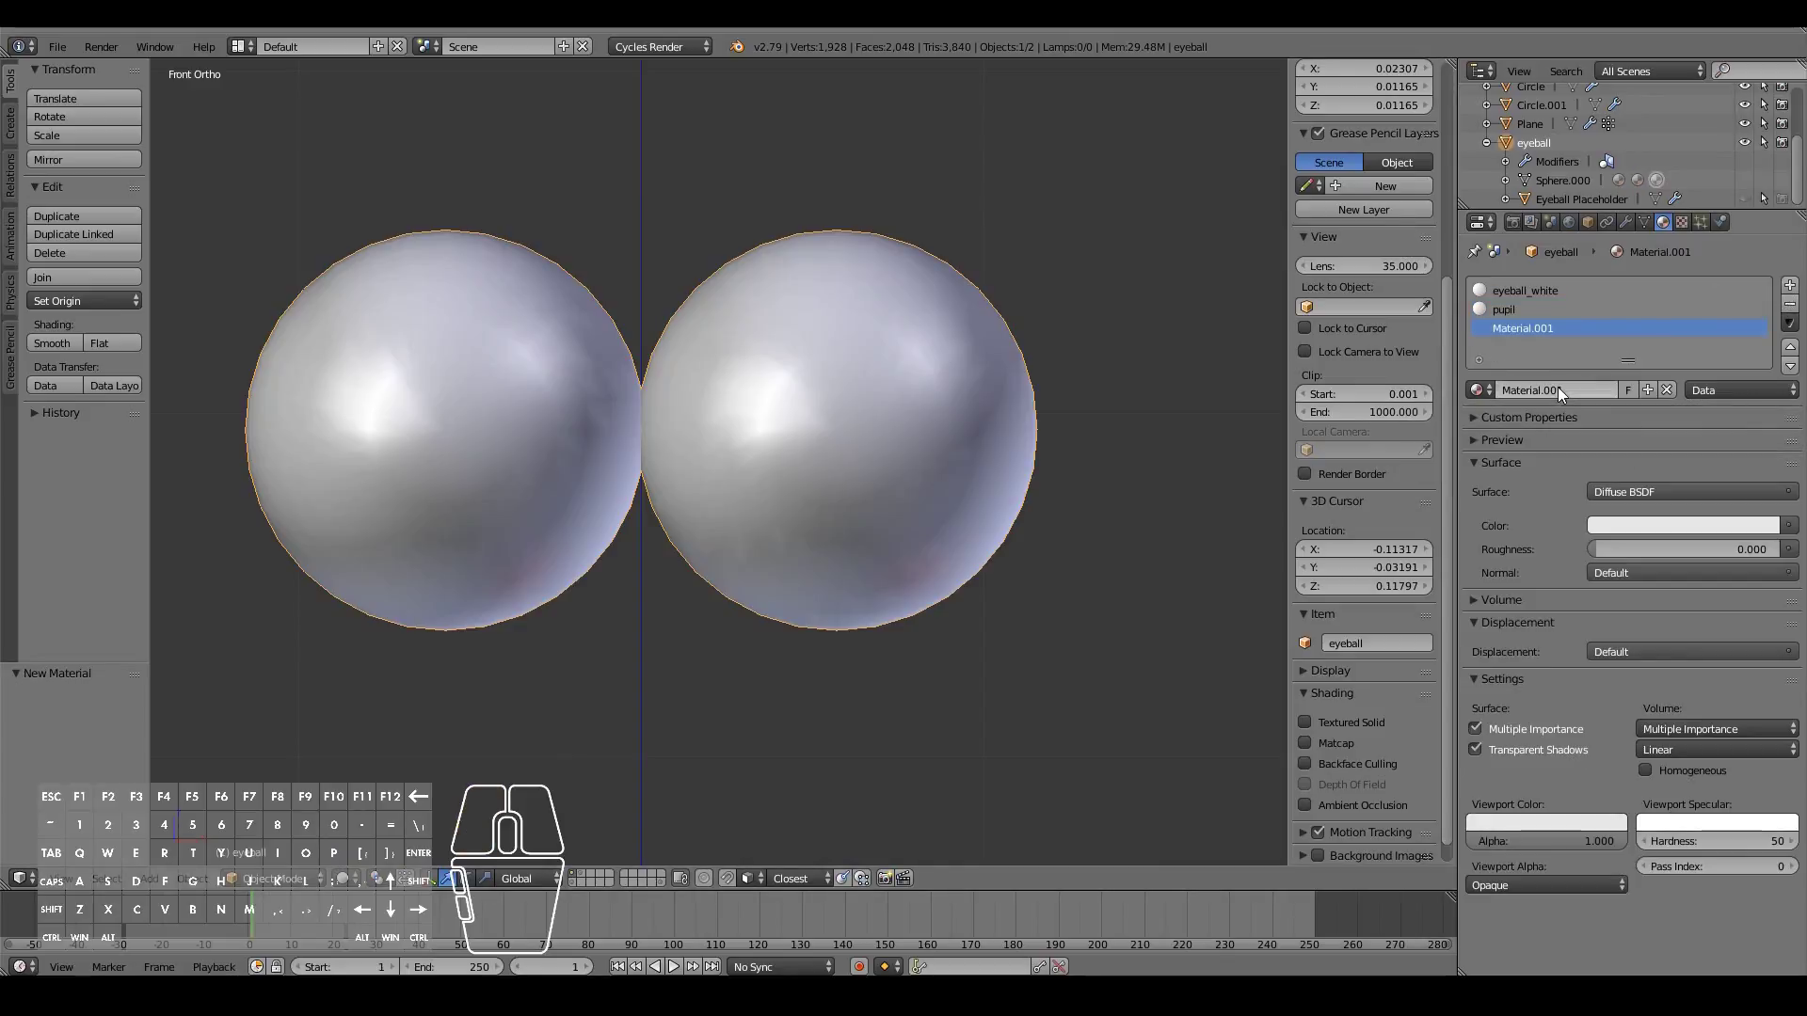
{"action": "left_click", "coordinate": [1619, 392]}
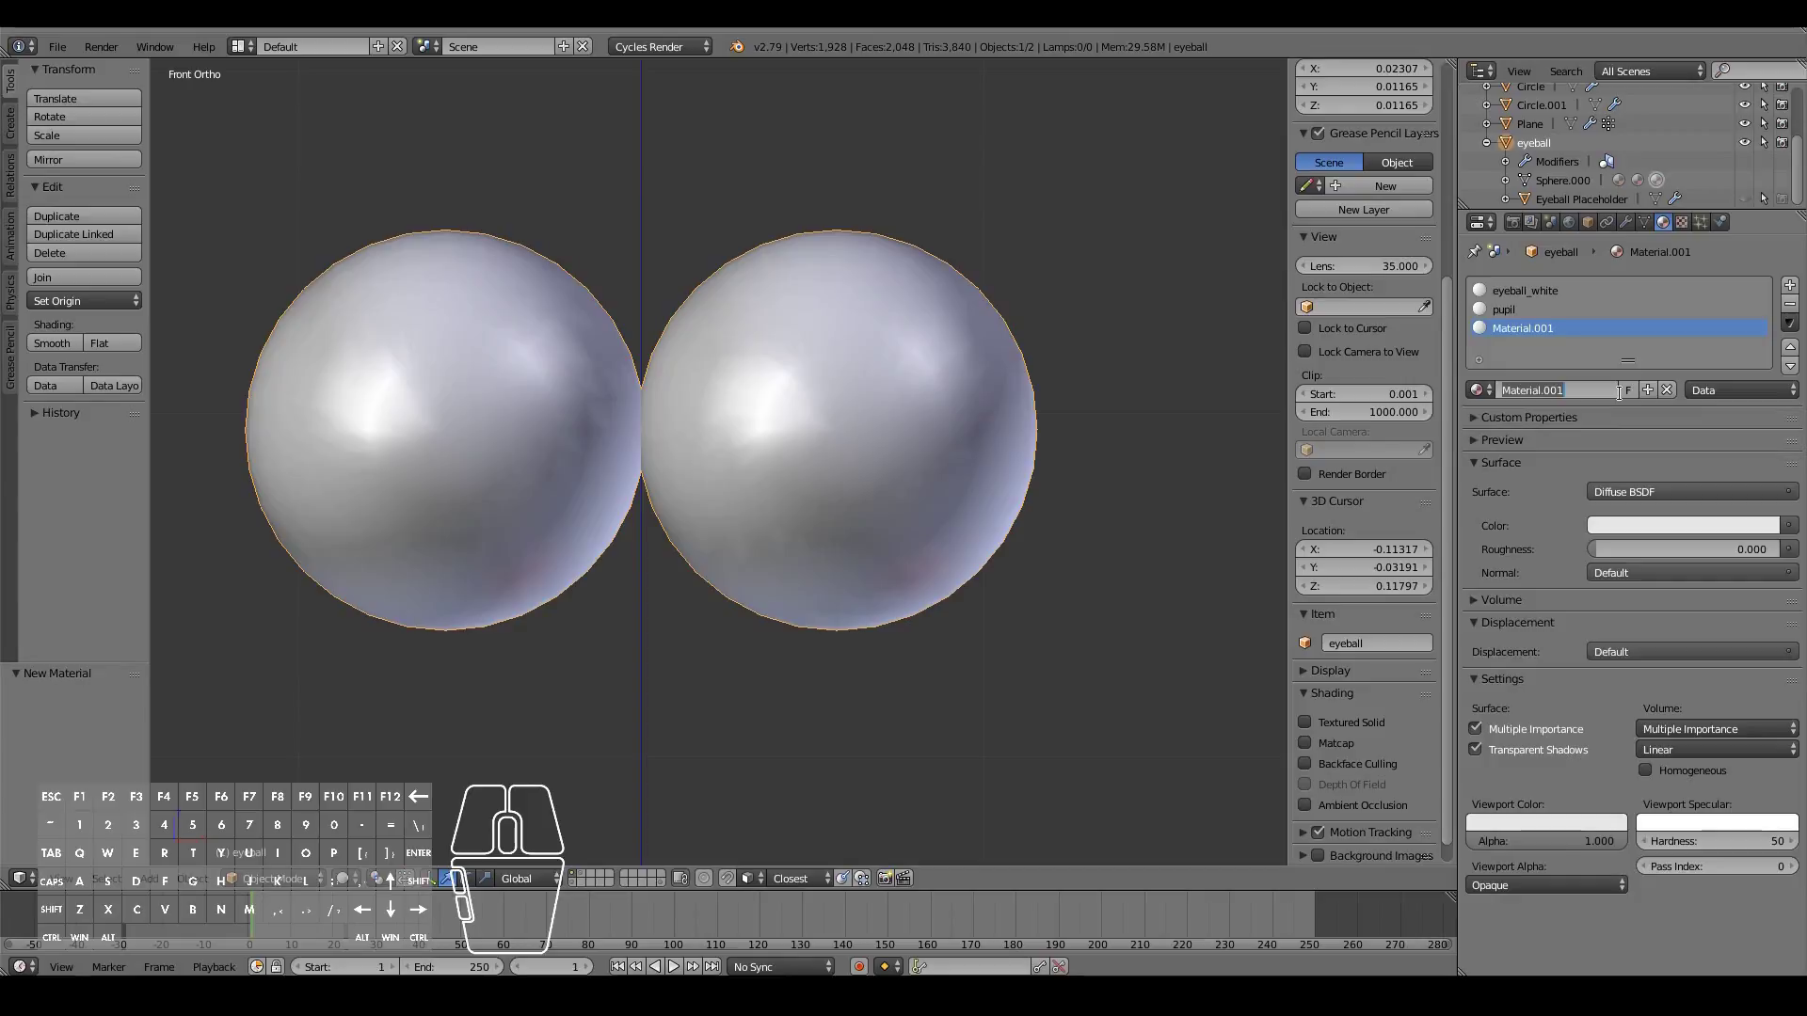
{"action": "type", "text": "slc"}
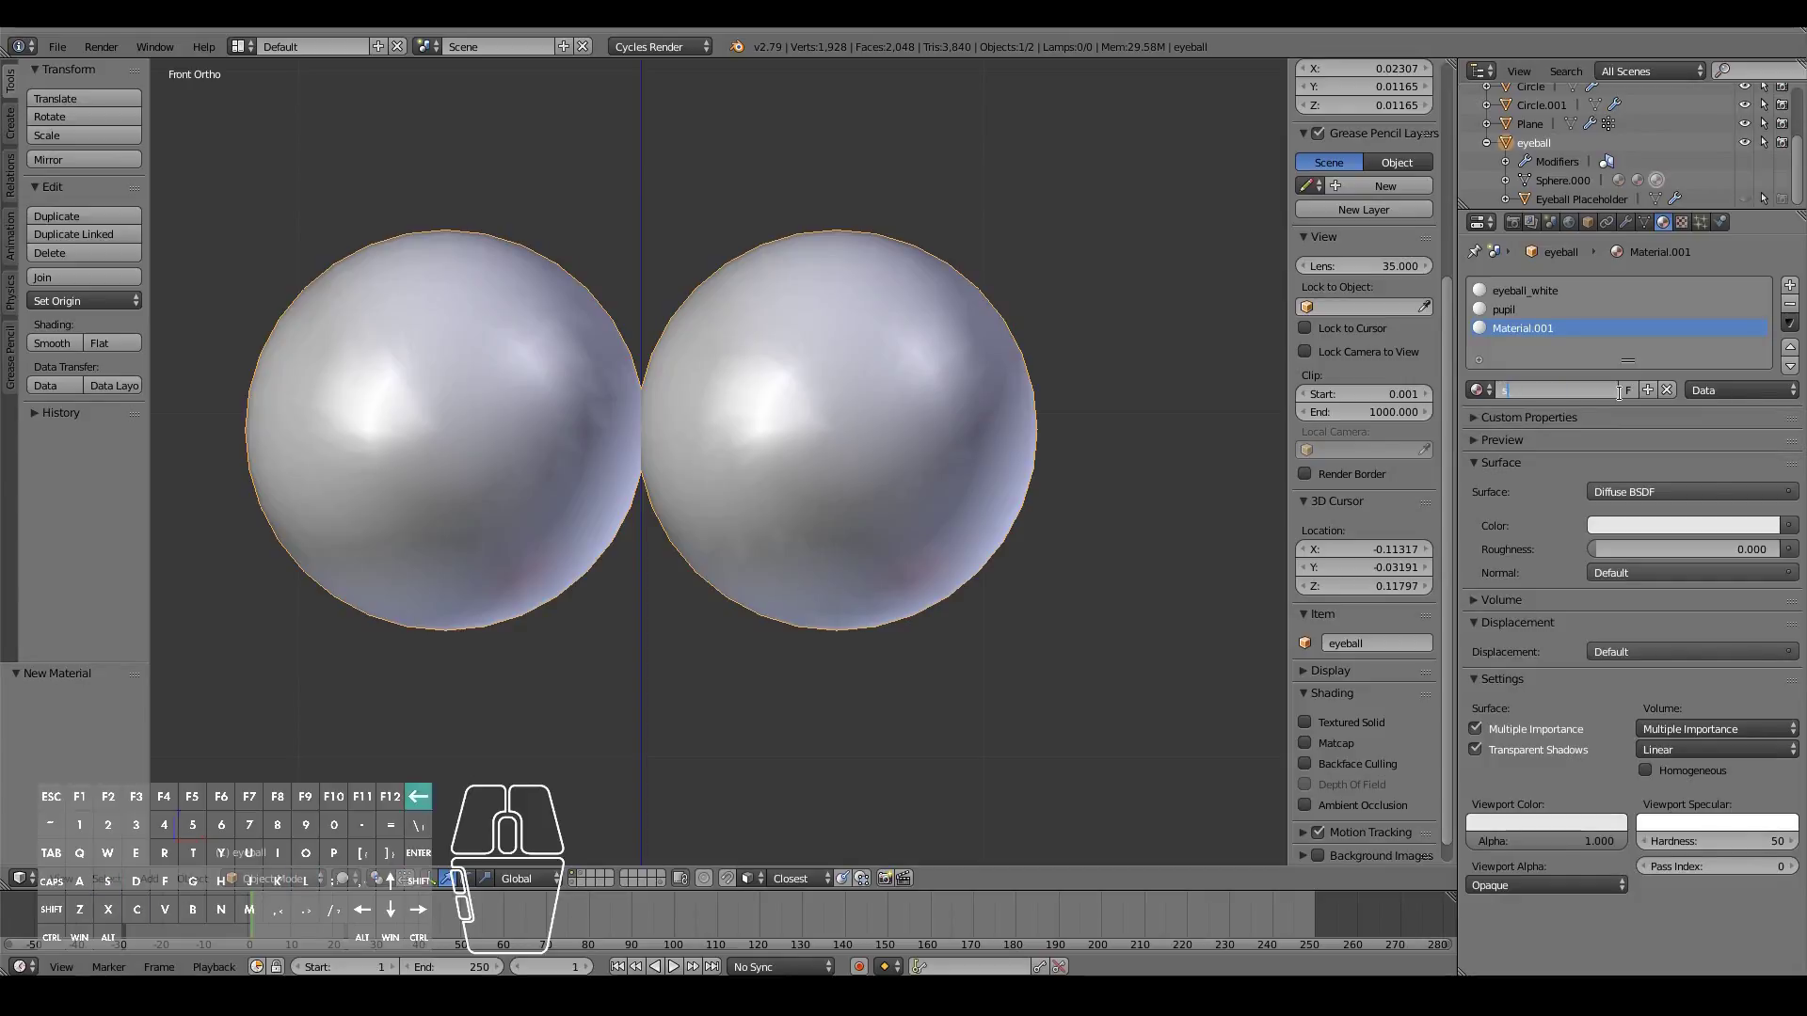
{"action": "key", "text": "Return"}
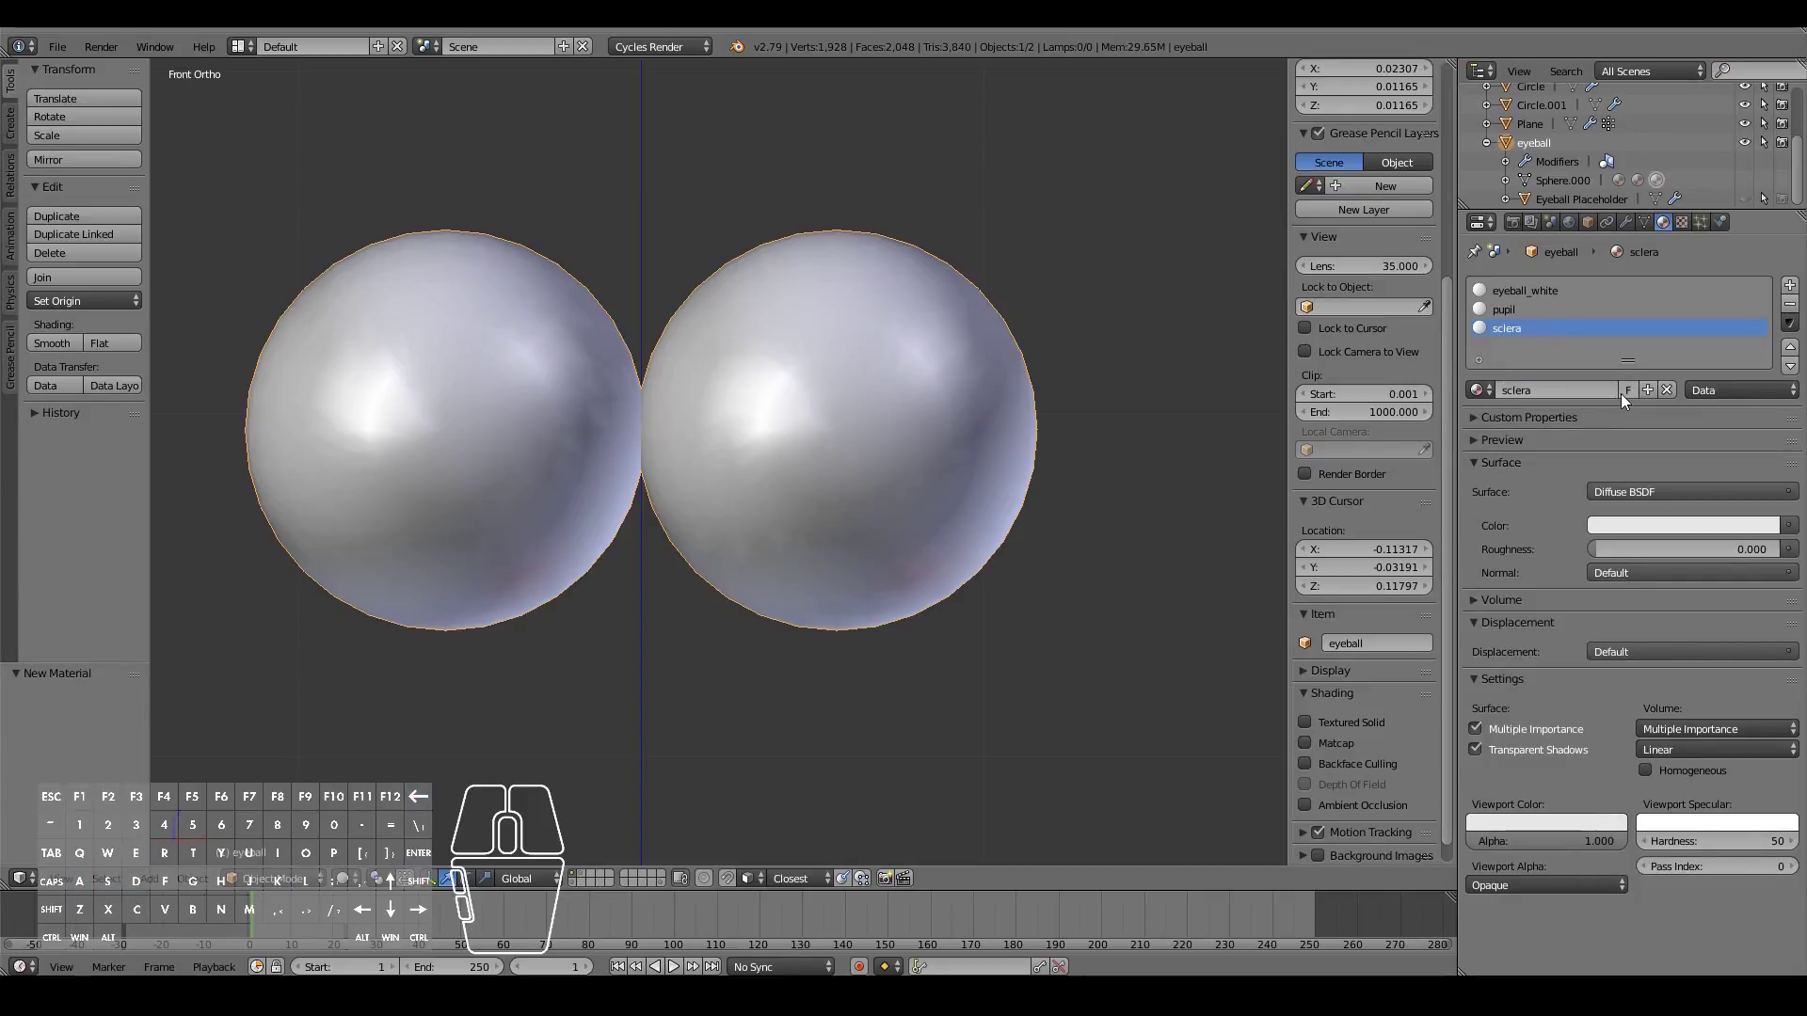
{"action": "key", "text": "KP_3"}
{"action": "key", "text": "KP_1"}
{"action": "scroll", "coordinate": [1017, 390], "scroll_direction": "up", "scroll_amount": 1}
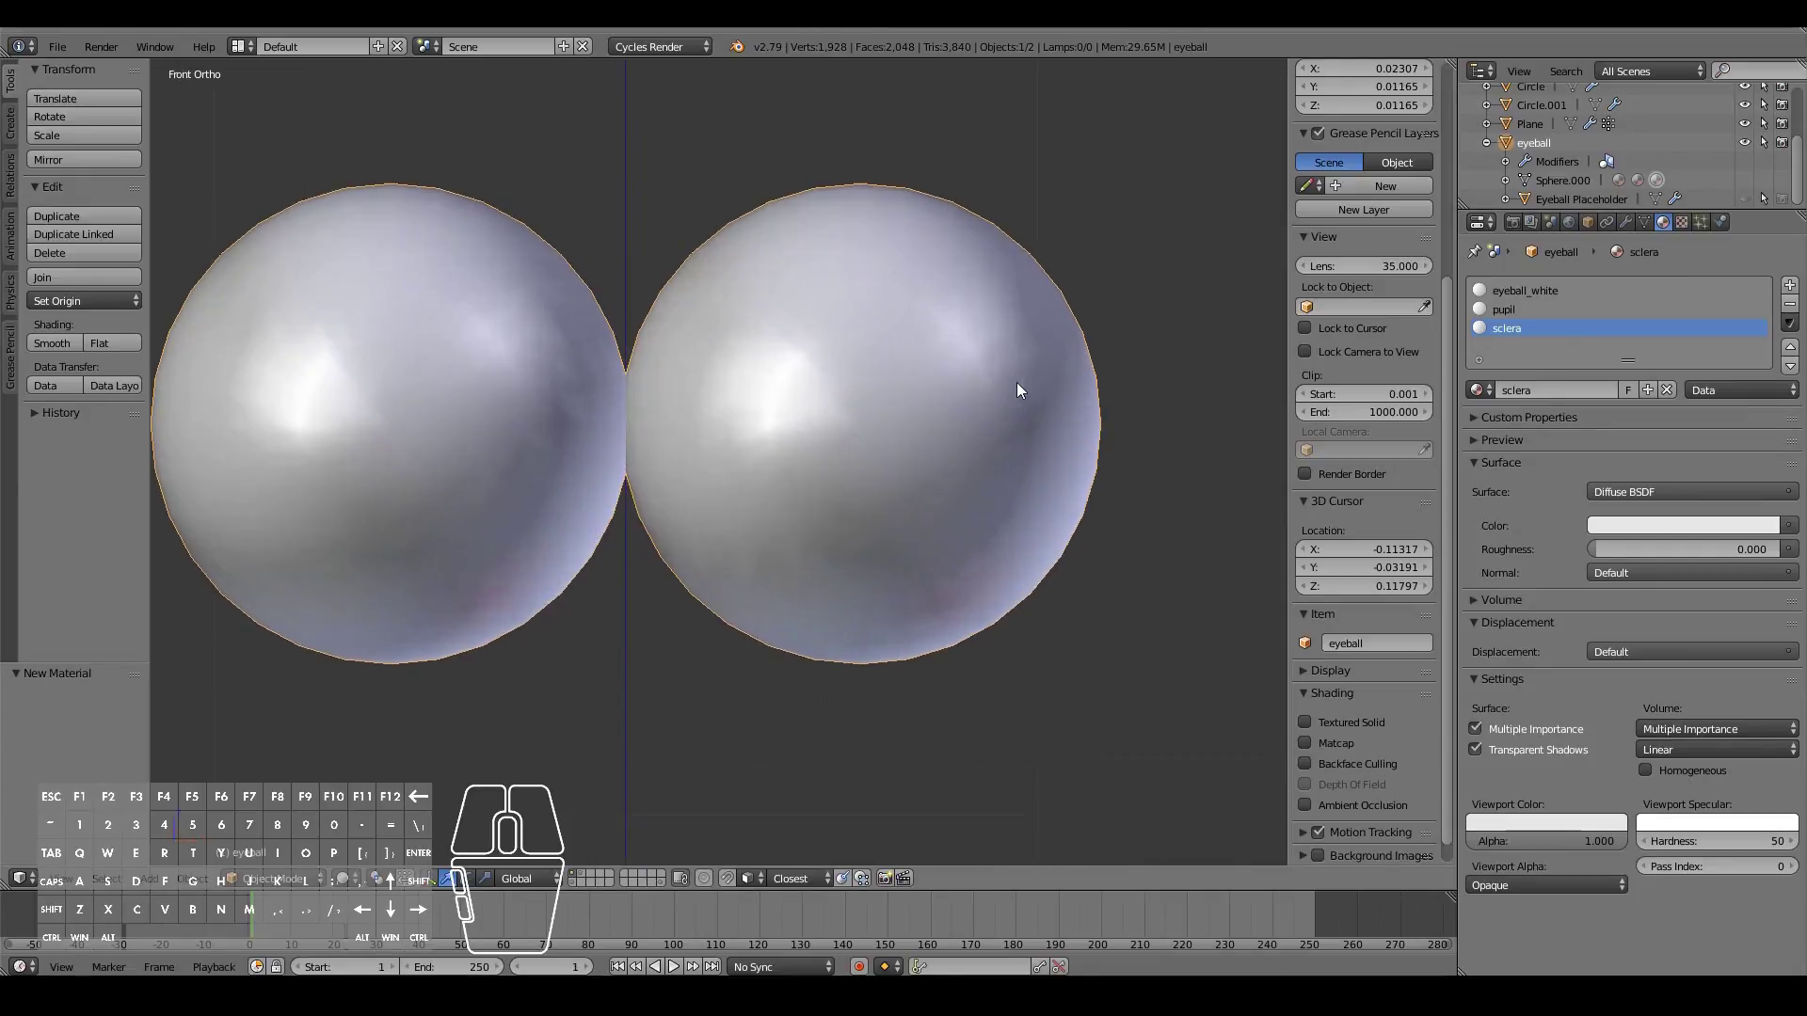
Step: Duplicate the eyeball's entire mesh in place in Edit Mode
{"action": "key", "text": "KP_3"}
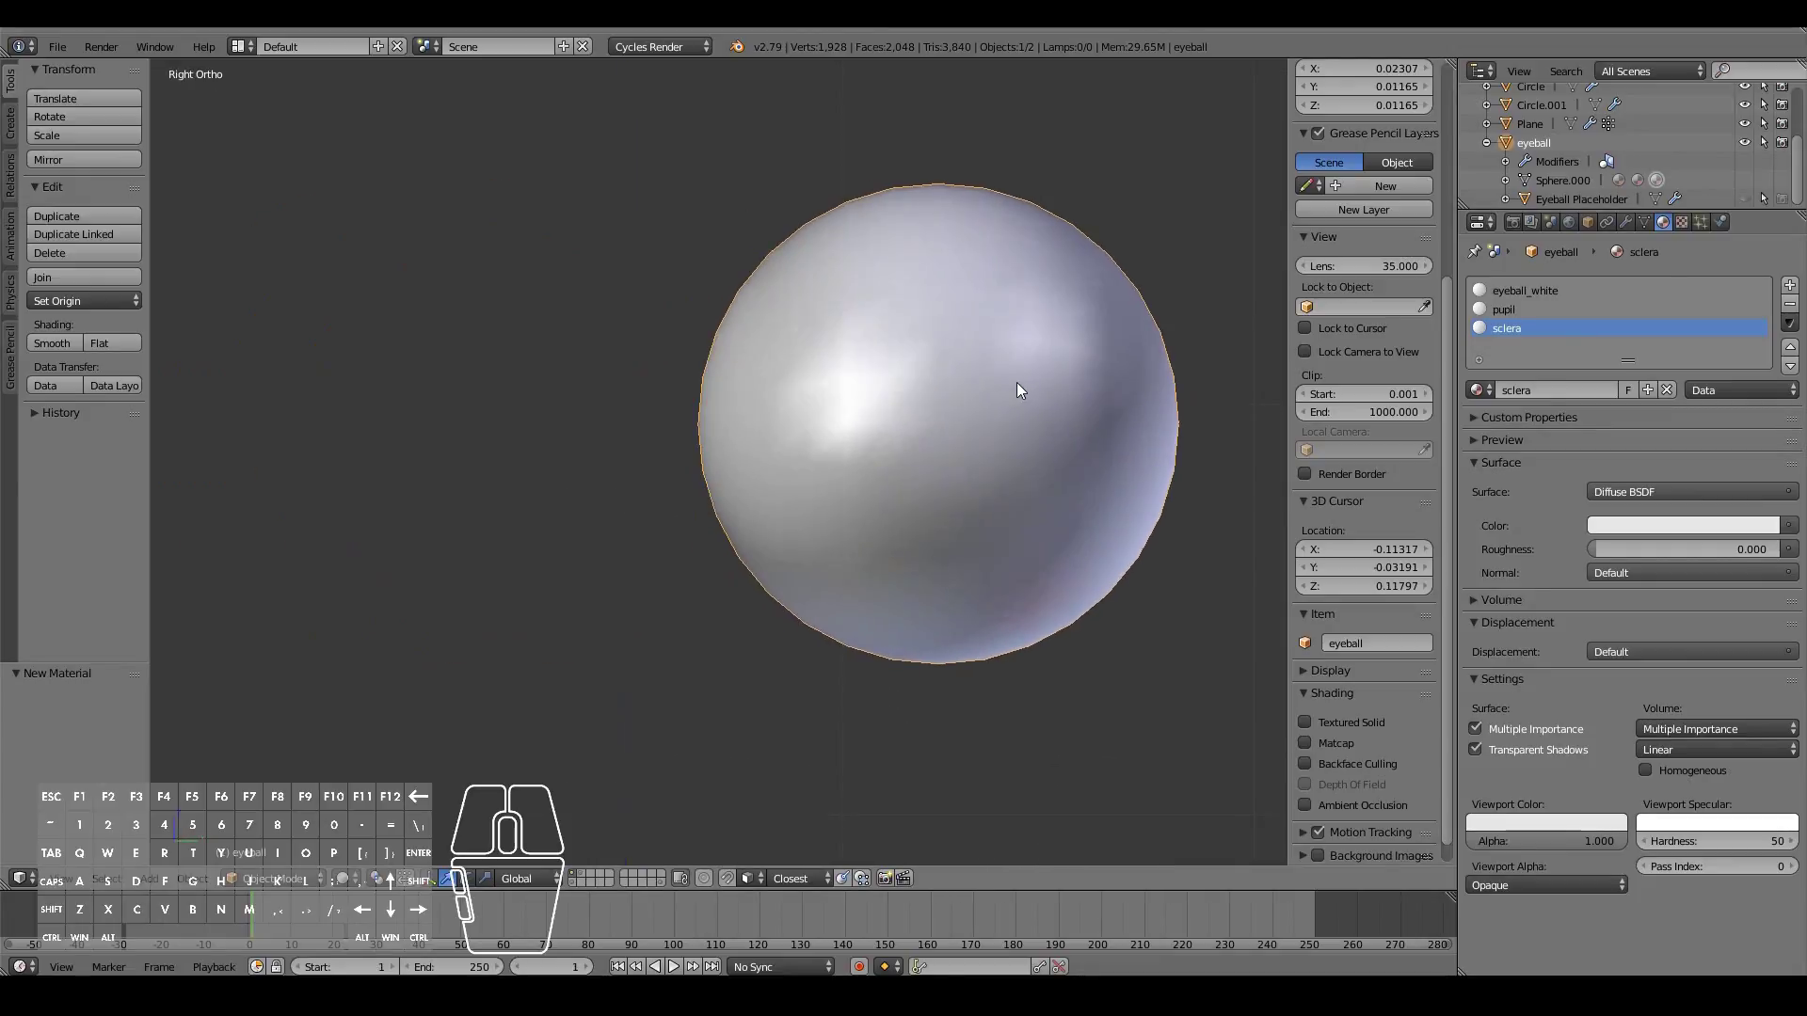
{"action": "middle_click_drag", "start_coordinate": [934, 423], "coordinate": [941, 475]}
{"action": "key", "text": "KP_3"}
{"action": "key", "text": "Tab"}
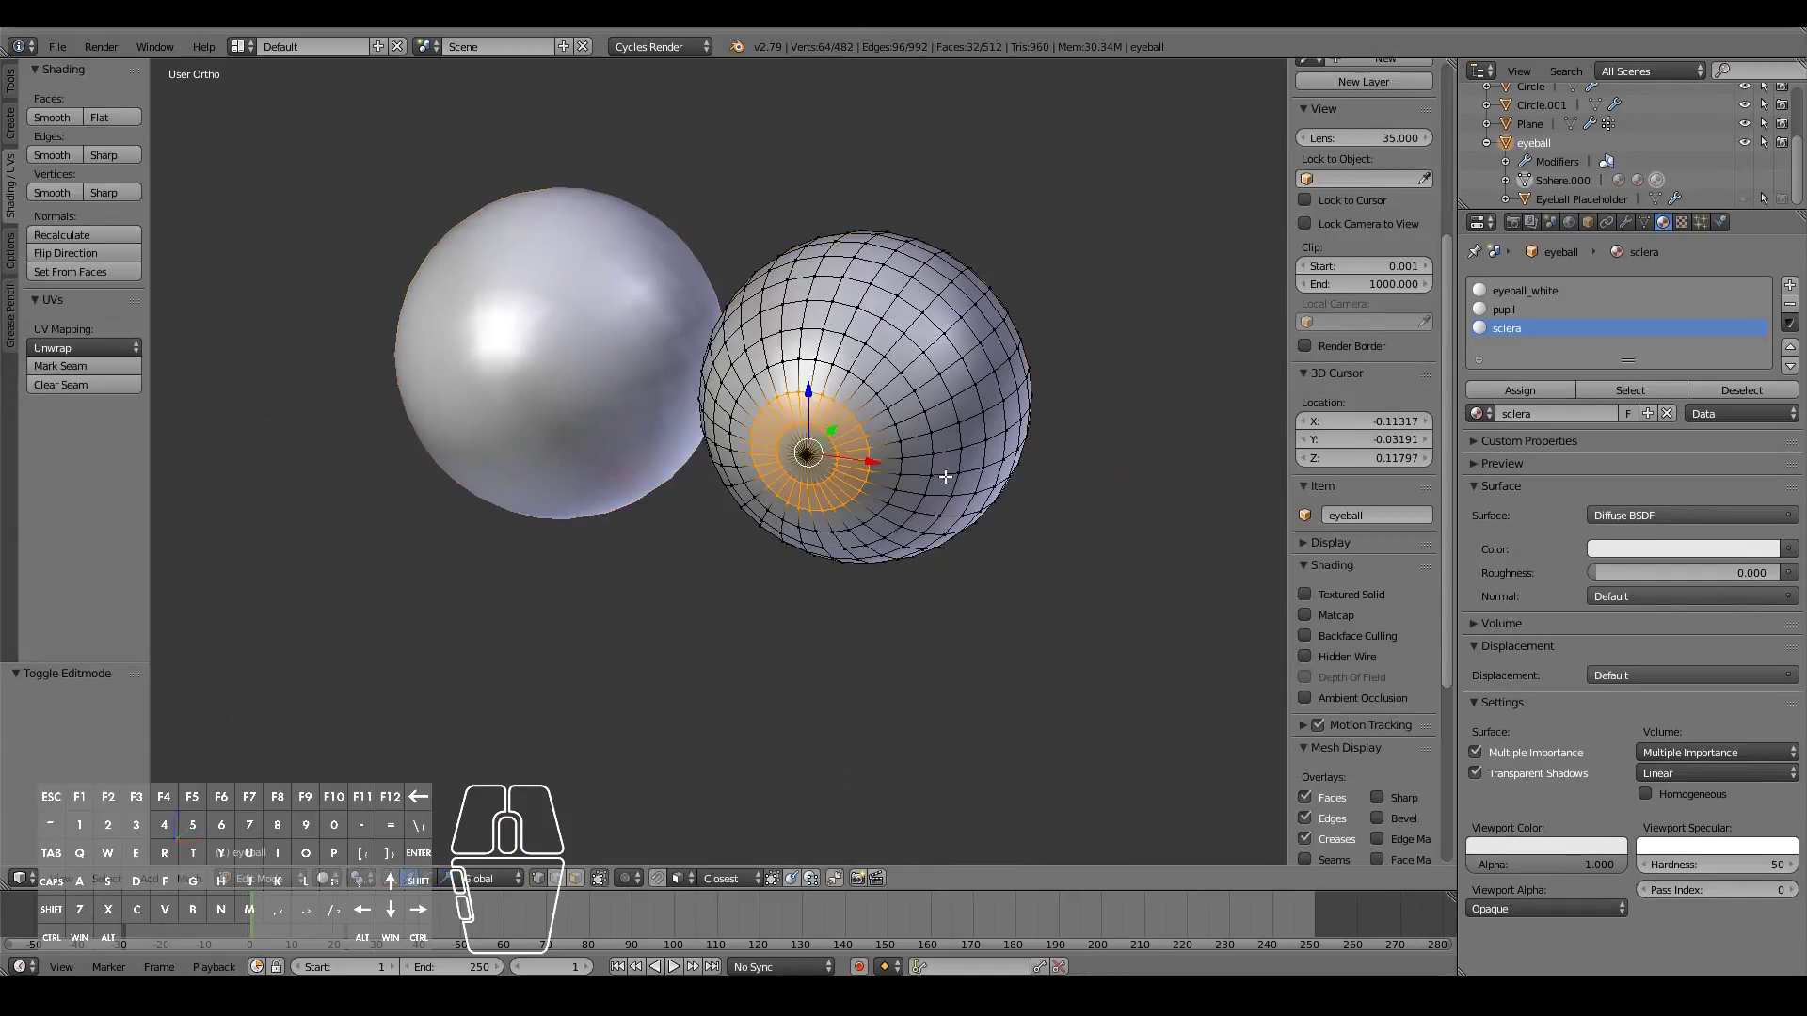
{"action": "scroll", "coordinate": [943, 475], "scroll_direction": "up", "scroll_amount": 5}
{"action": "key", "text": "a"}
{"action": "key", "text": "a"}
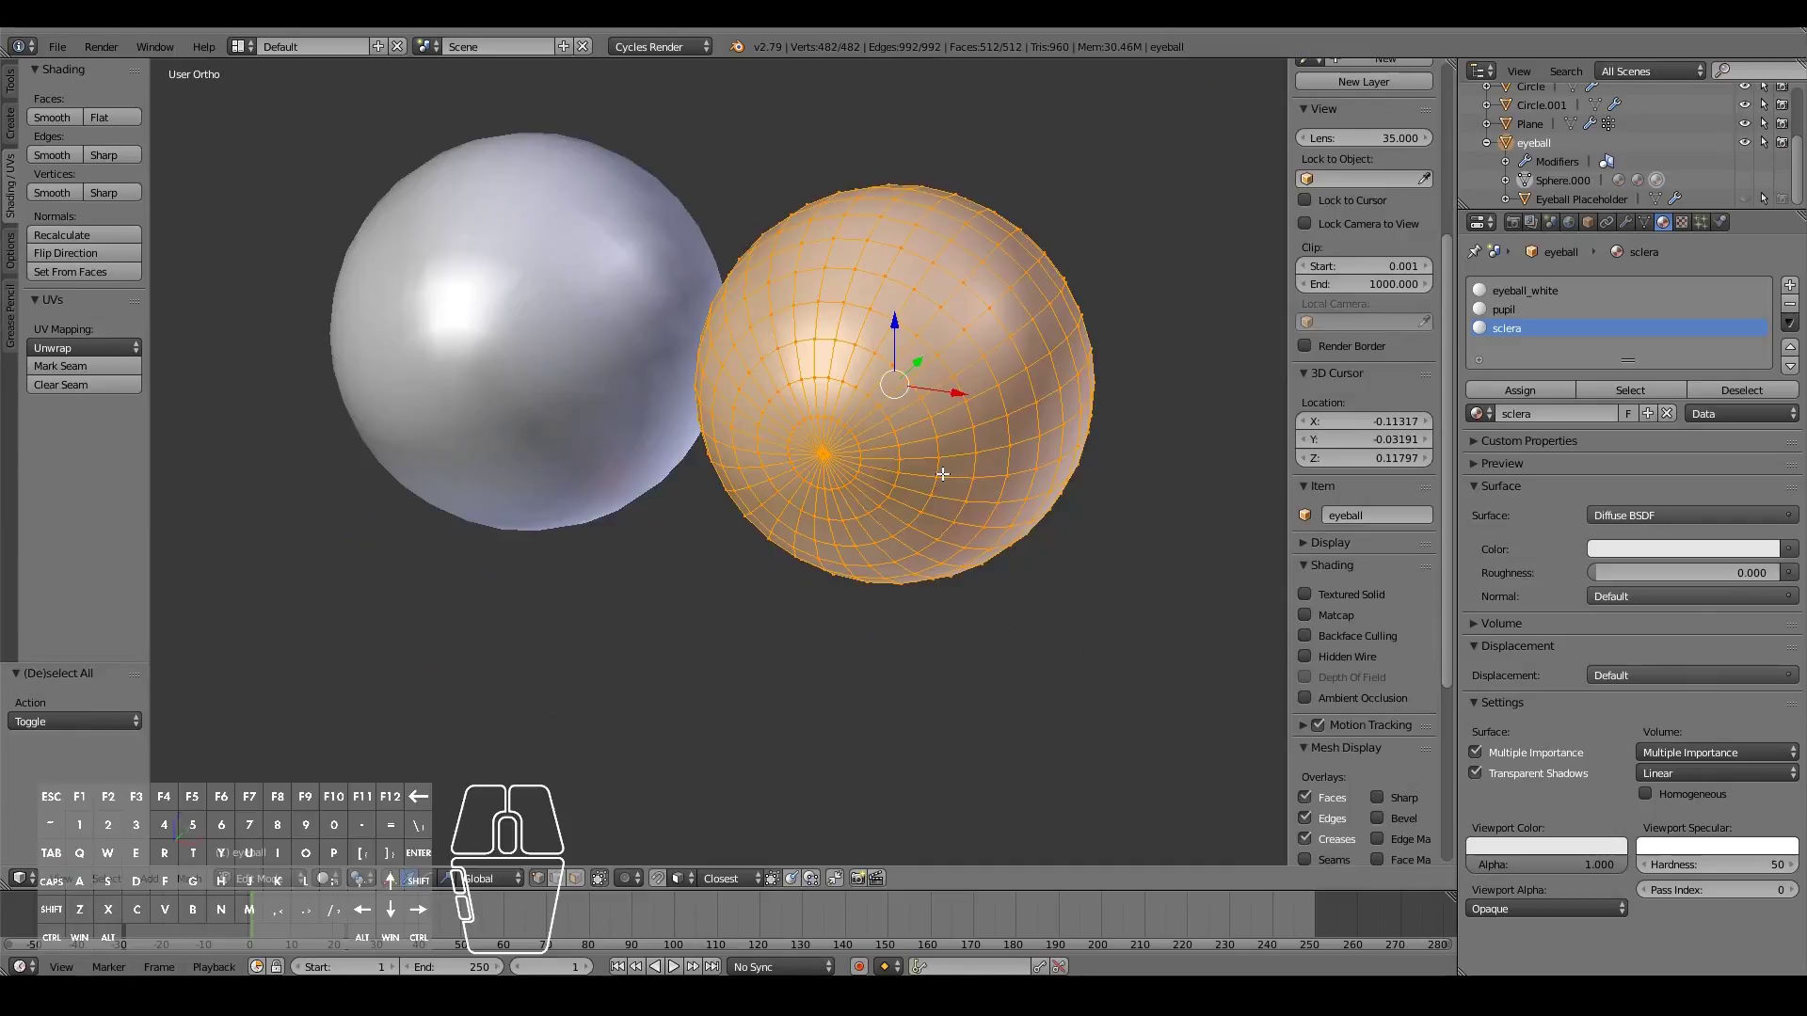
{"action": "scroll", "coordinate": [943, 474], "scroll_direction": "up", "scroll_amount": 1}
{"action": "key", "text": "KP_3"}
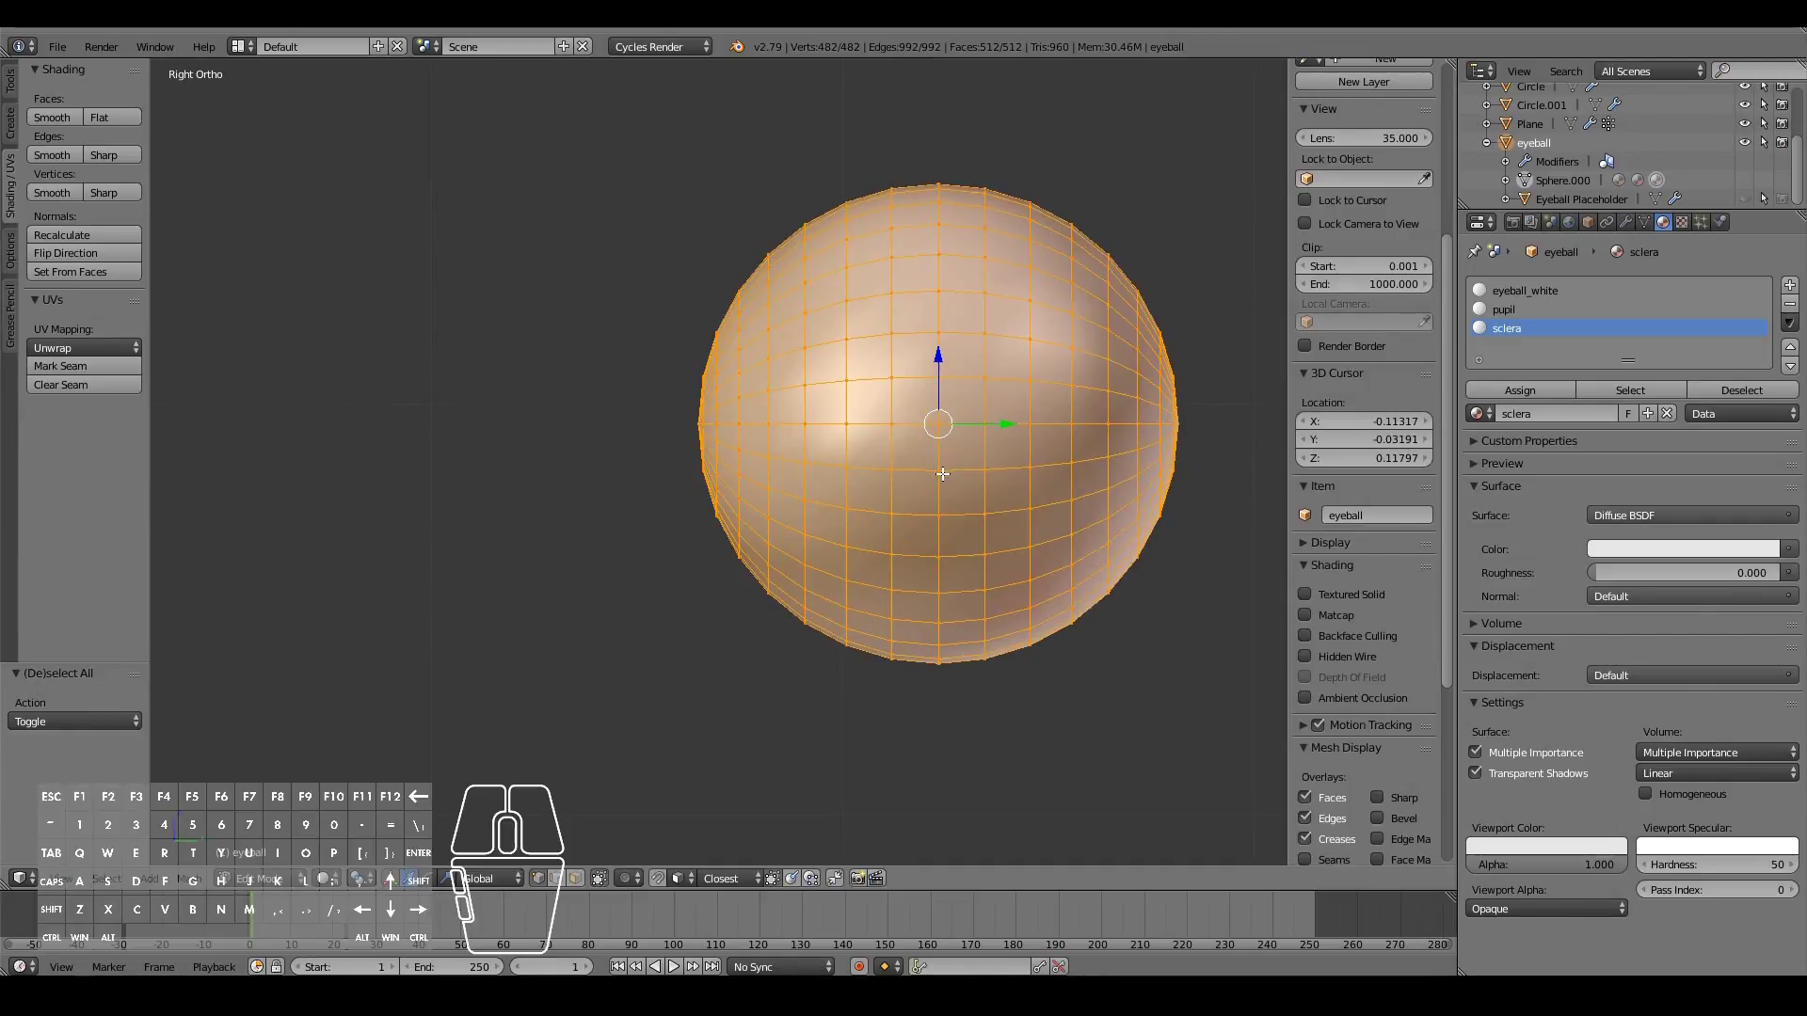
{"action": "middle_click_drag", "start_coordinate": [959, 449], "coordinate": [1041, 484]}
{"action": "key", "text": "shift+d"}
{"action": "right_click", "coordinate": [1071, 494]}
{"action": "key", "text": "KP_3"}
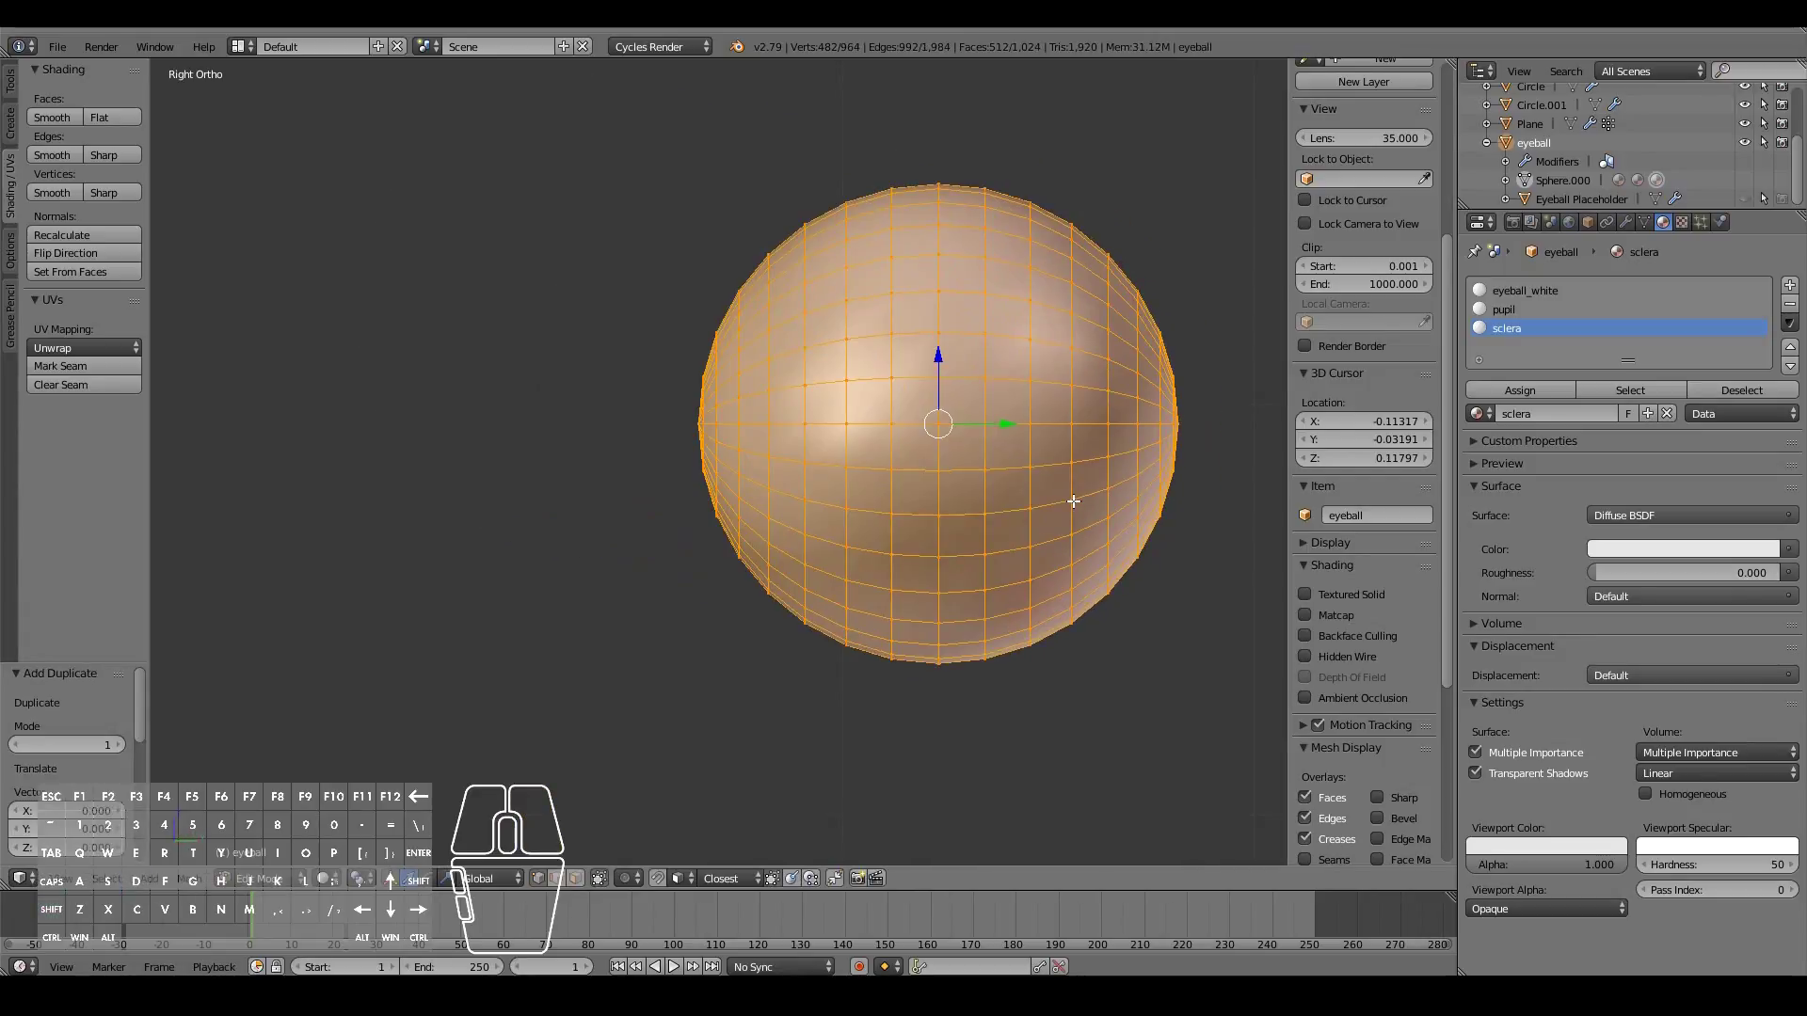
Step: Scale the duplicated sphere down to 0.97 so it sits inside the original shell
{"action": "key", "text": "ctrl+KP_6"}
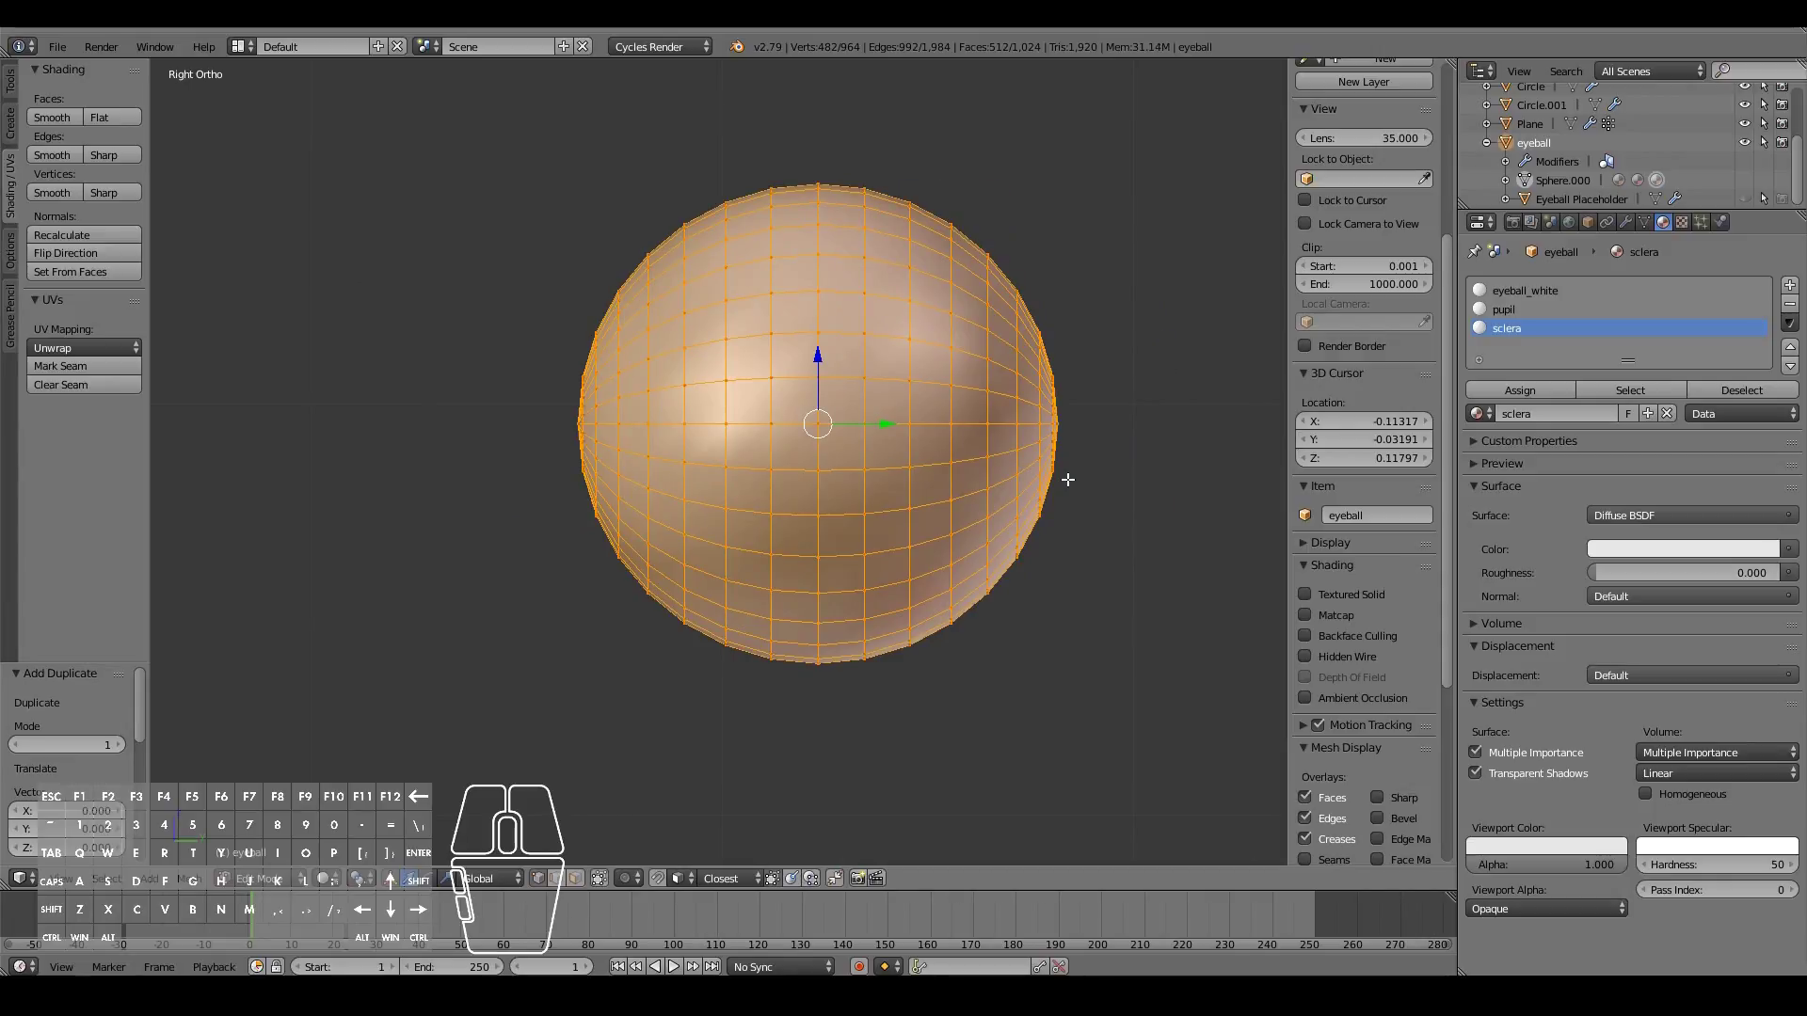
{"action": "key", "text": "s"}
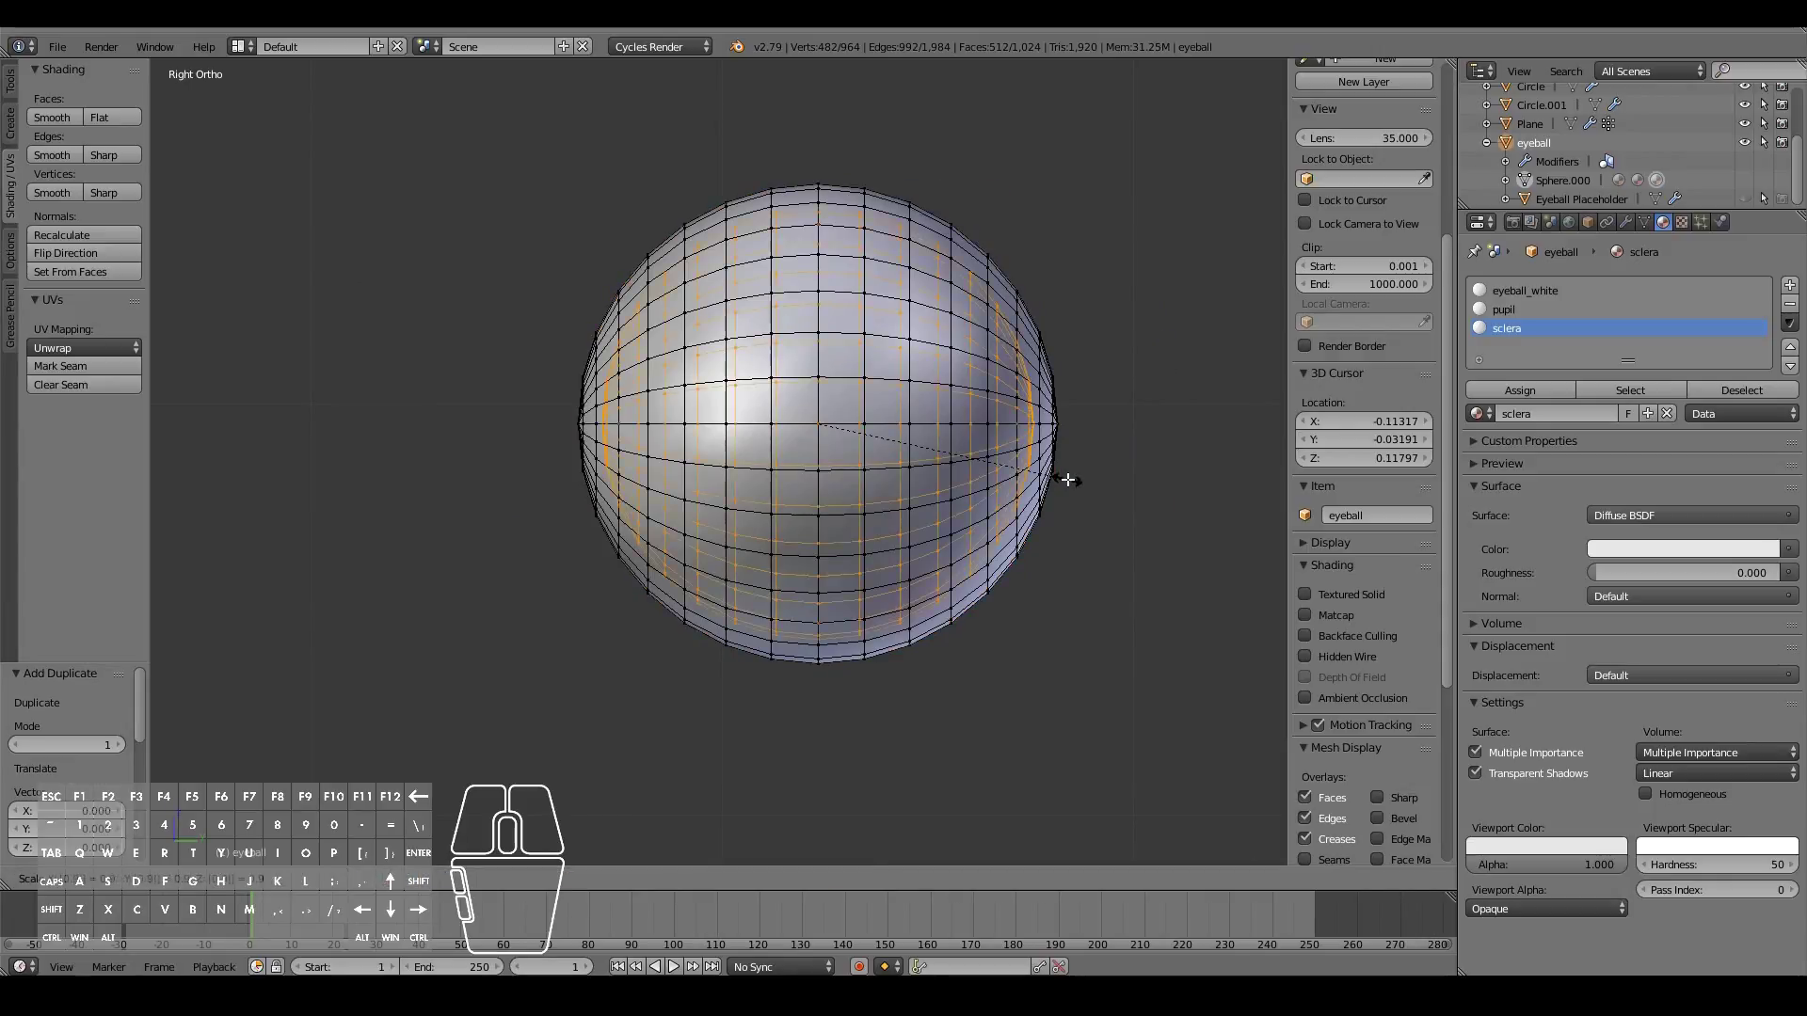
{"action": "left_click", "coordinate": [1067, 480]}
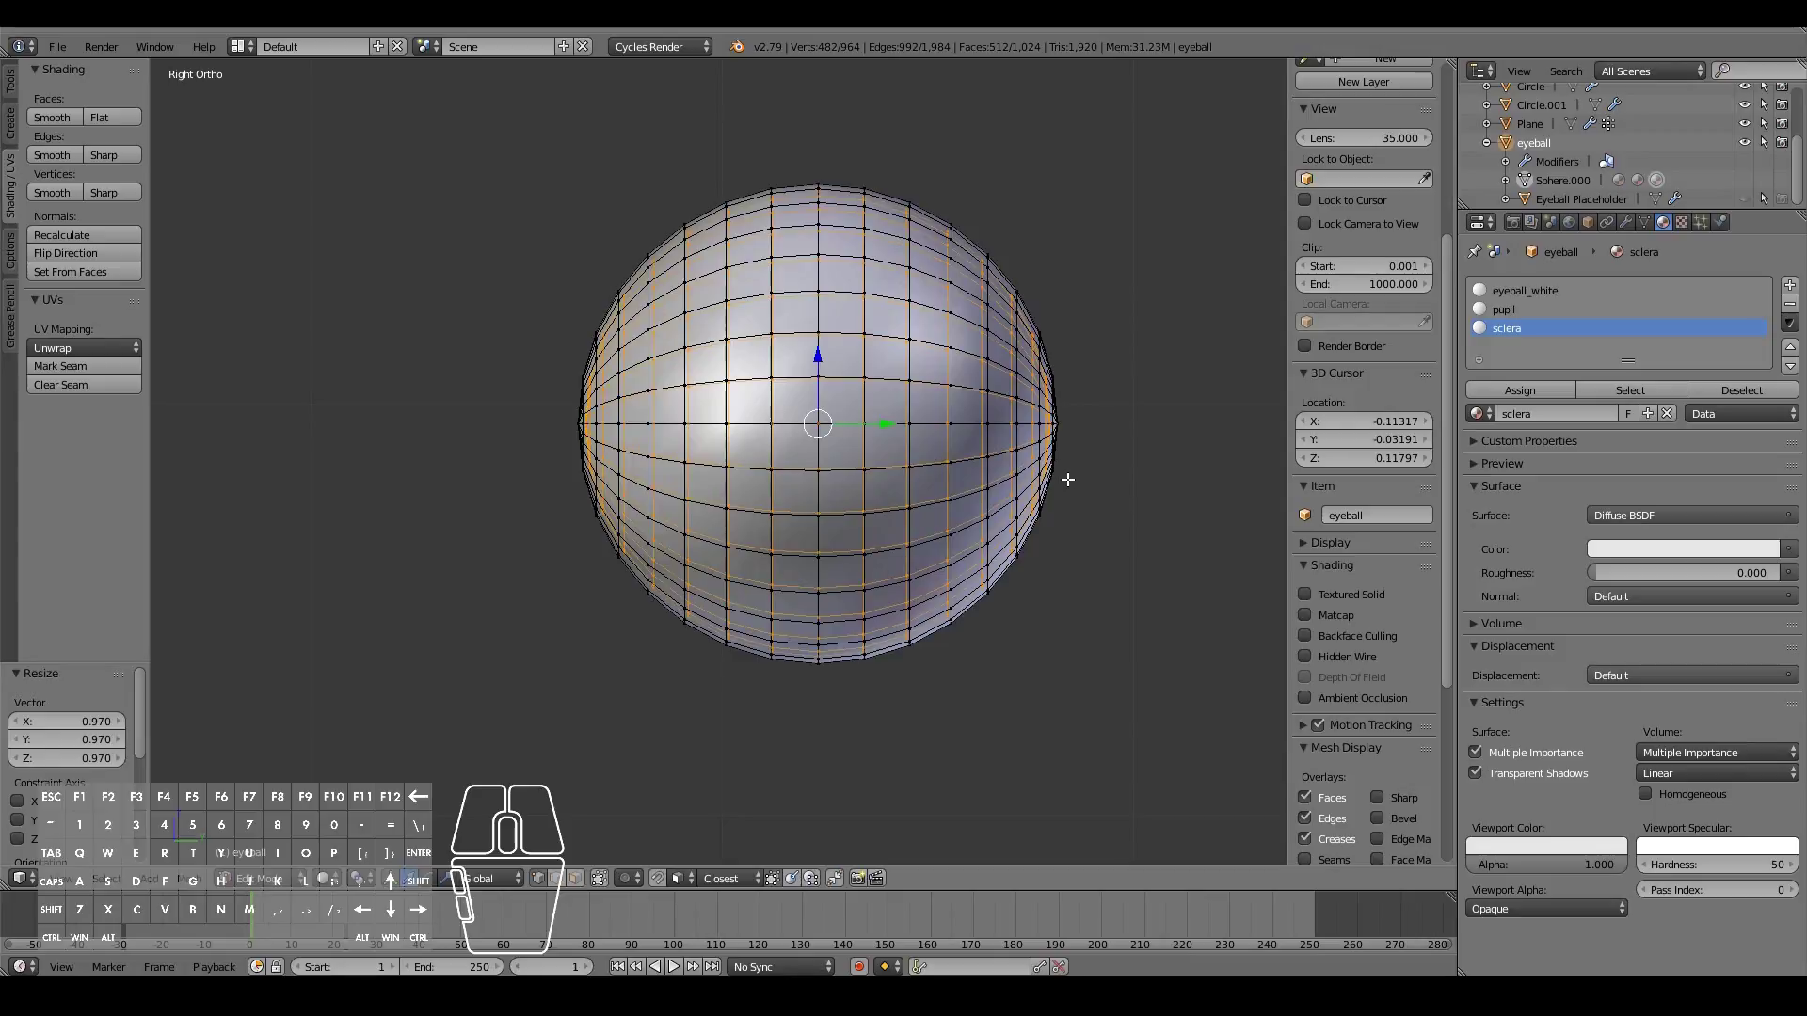
{"action": "scroll", "coordinate": [464, 423], "scroll_direction": "up", "scroll_amount": 2}
{"action": "middle_click_drag", "start_coordinate": [424, 347], "coordinate": [810, 281]}
{"action": "key", "text": "KP_3"}
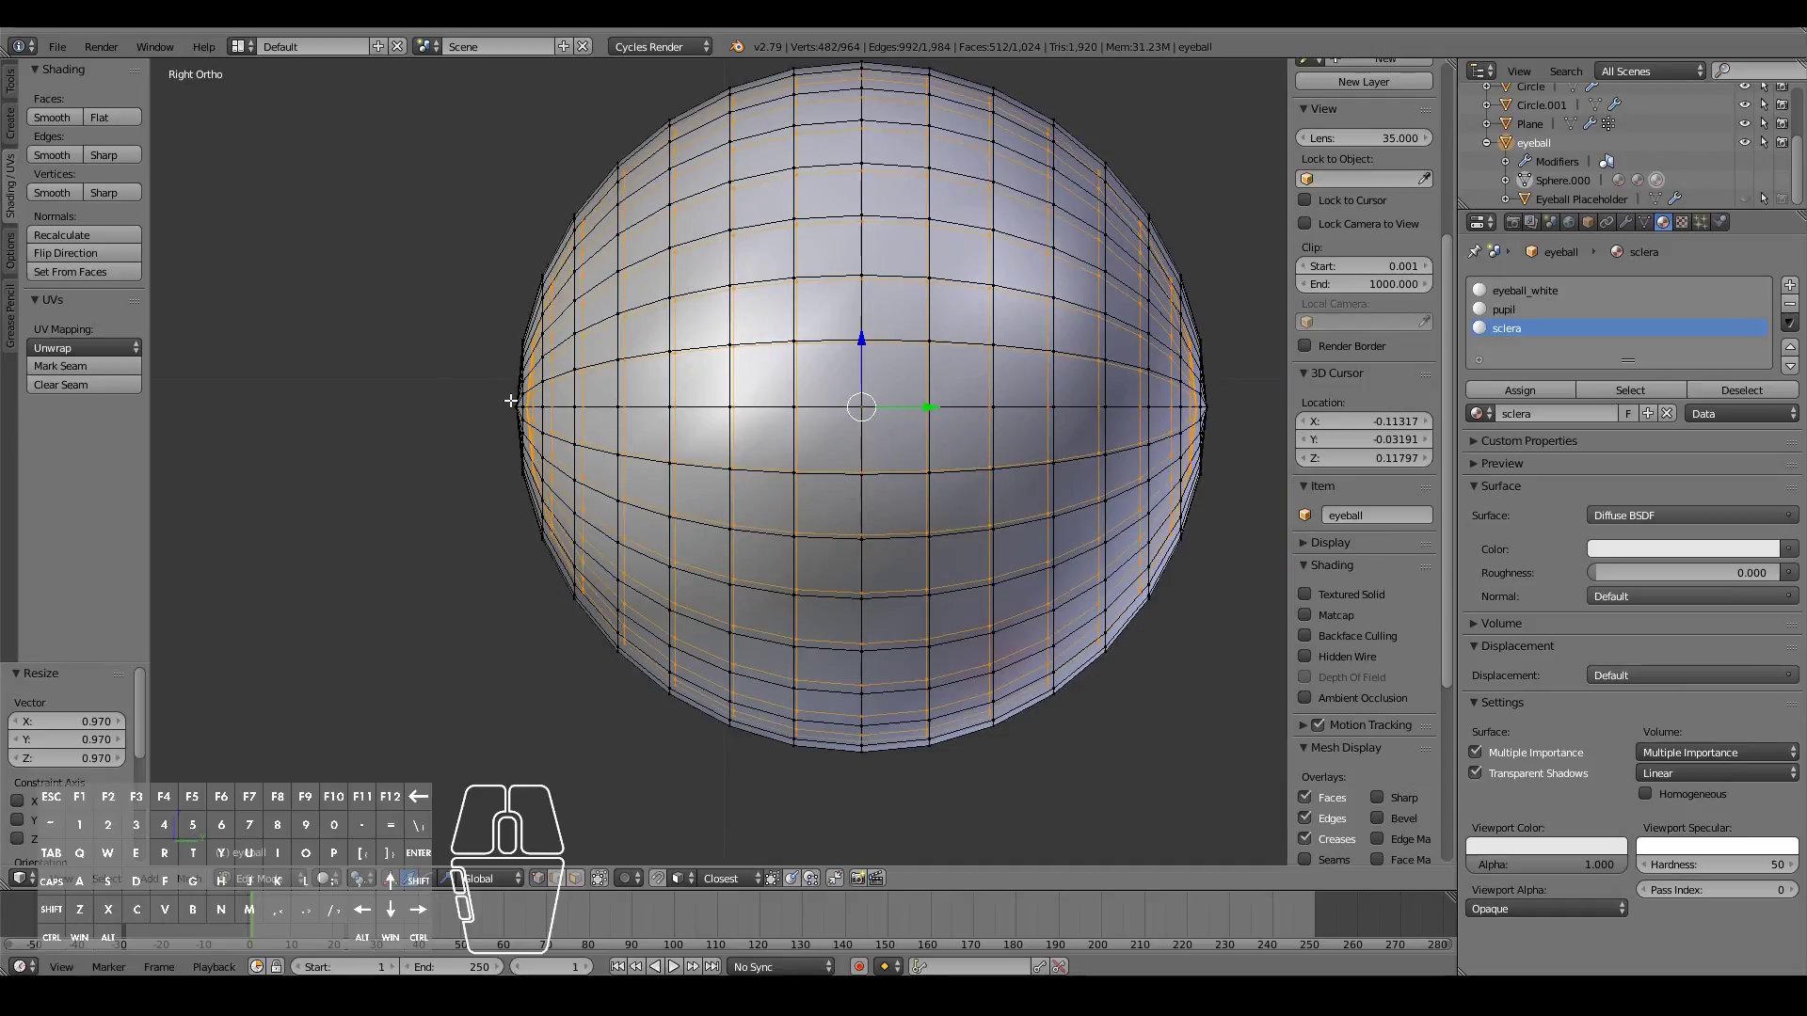
Step: Isolate the outer shell by selecting its linked mesh, inverting the selection and hiding the inner sphere
{"action": "key", "text": "a"}
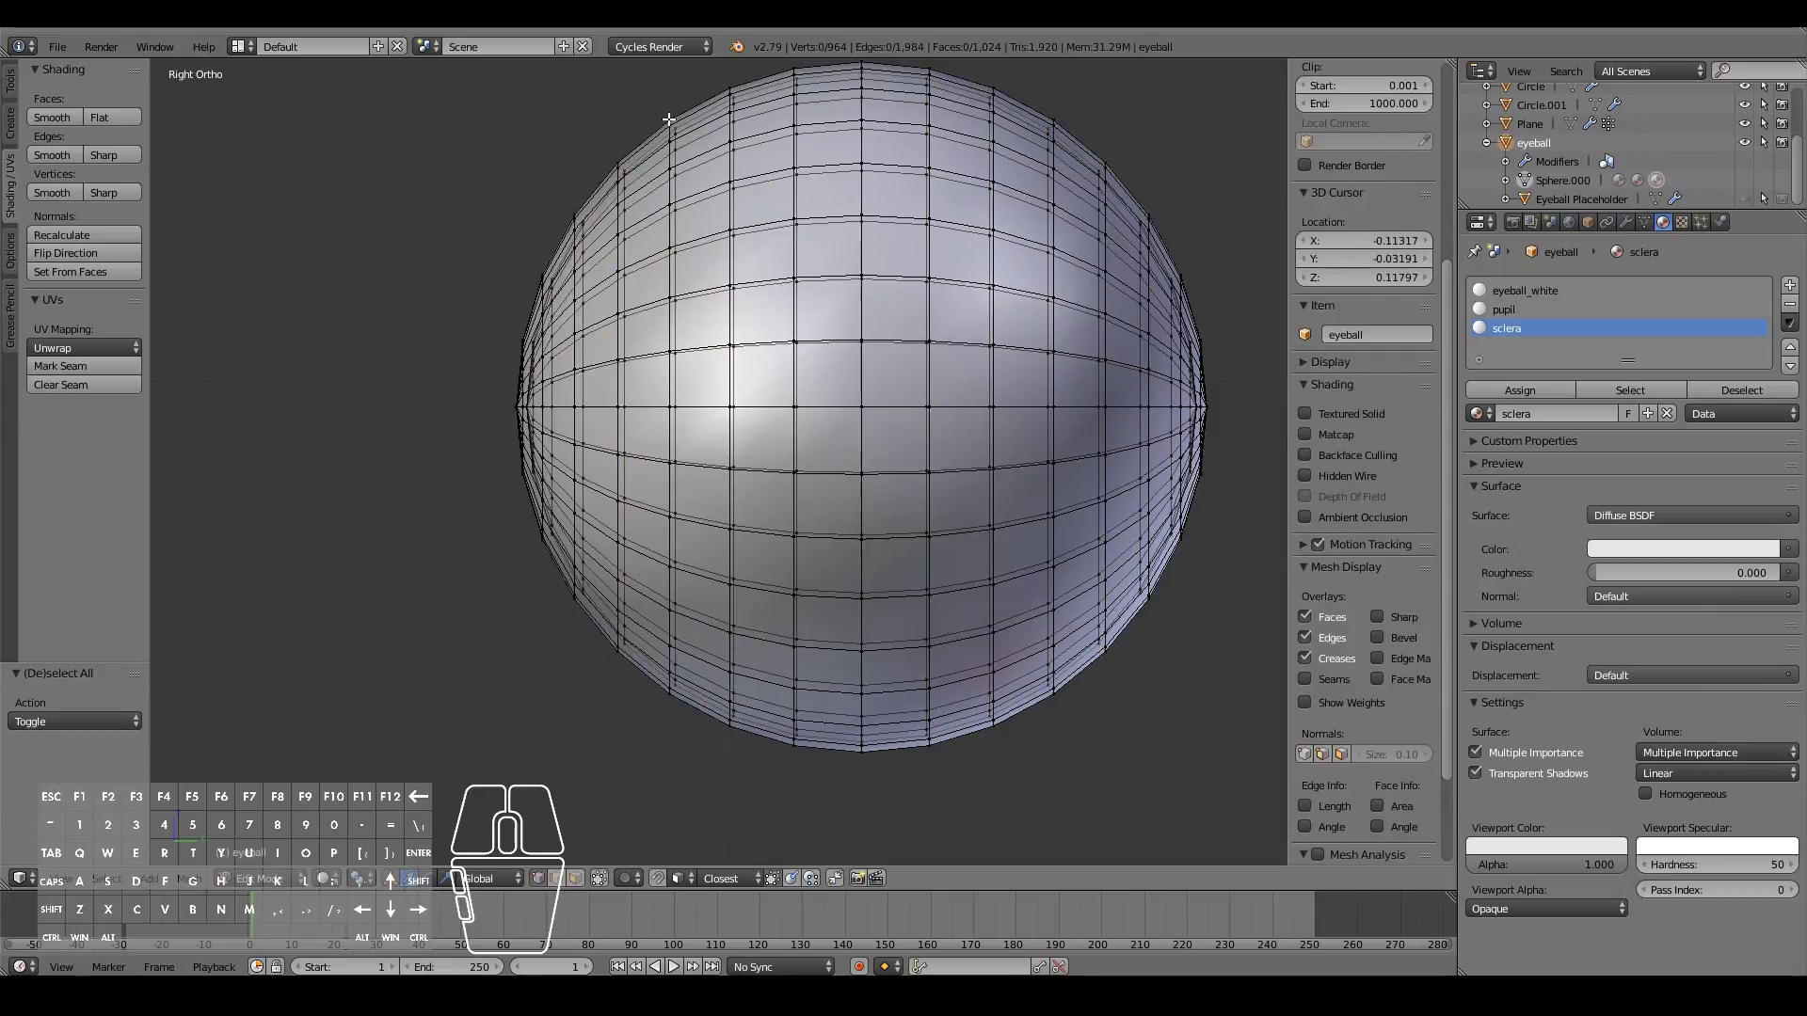
{"action": "key", "text": "l"}
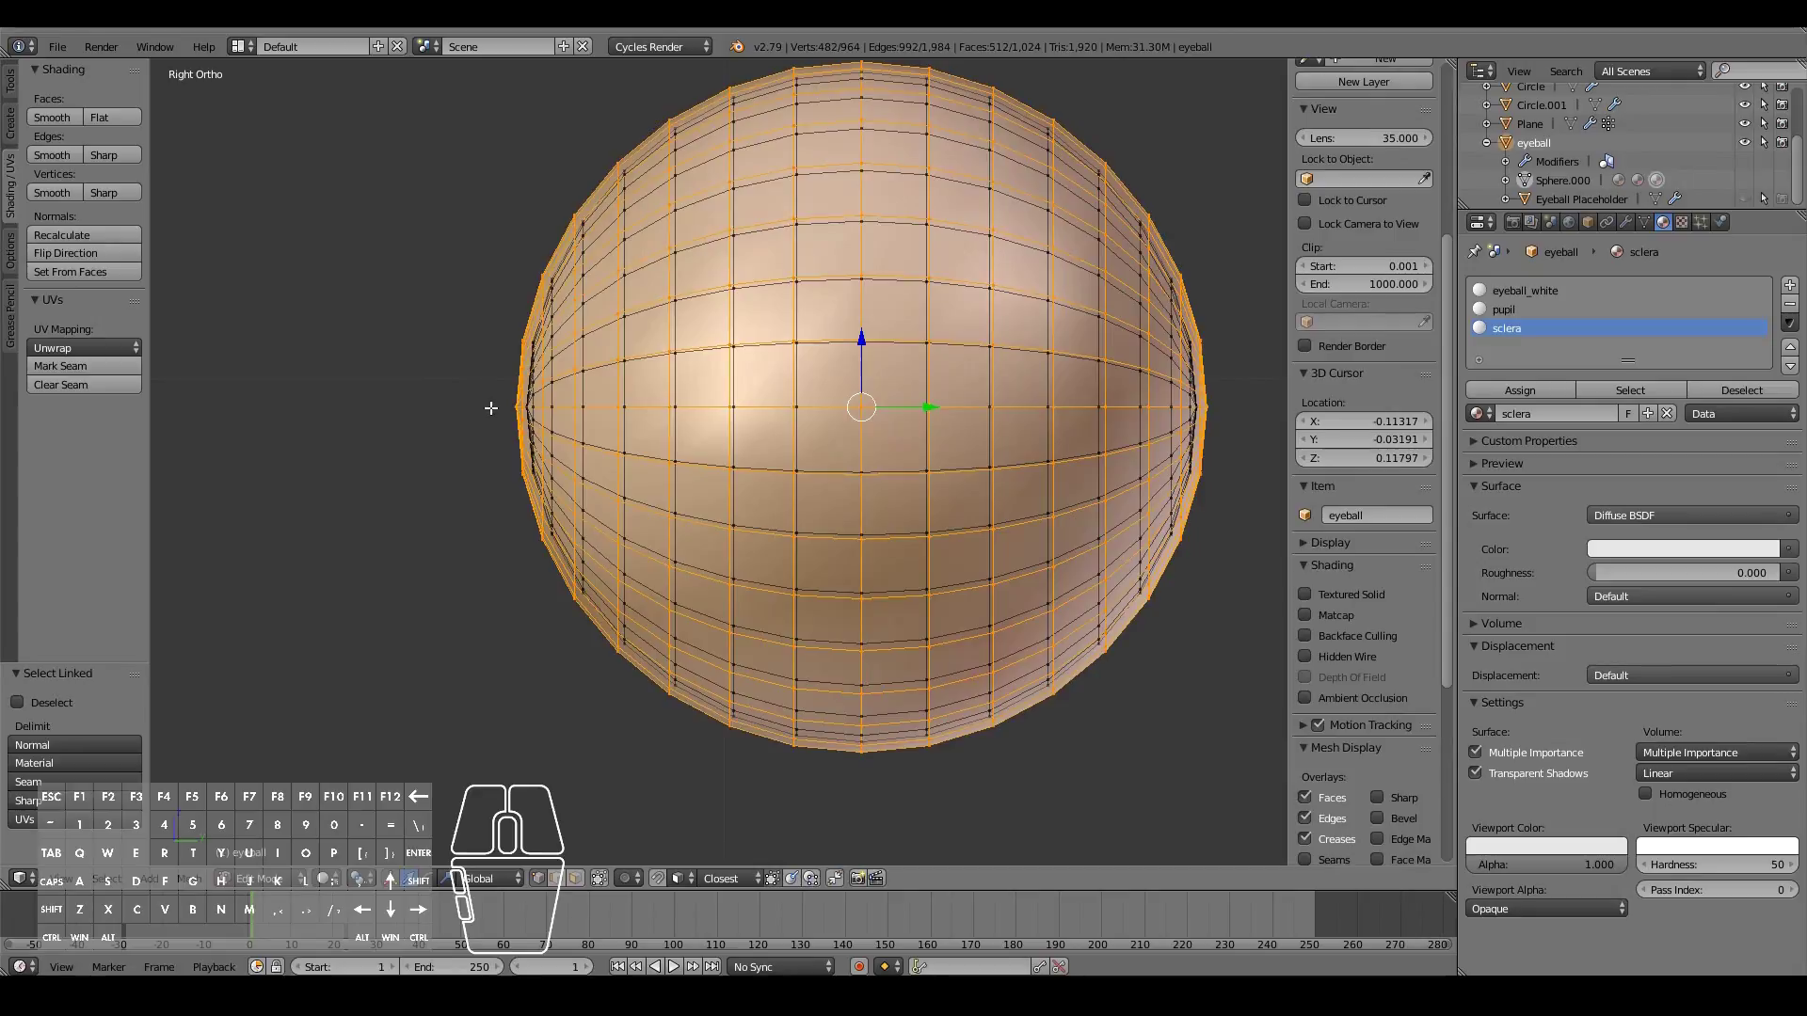
{"action": "key", "text": "ctrl+i"}
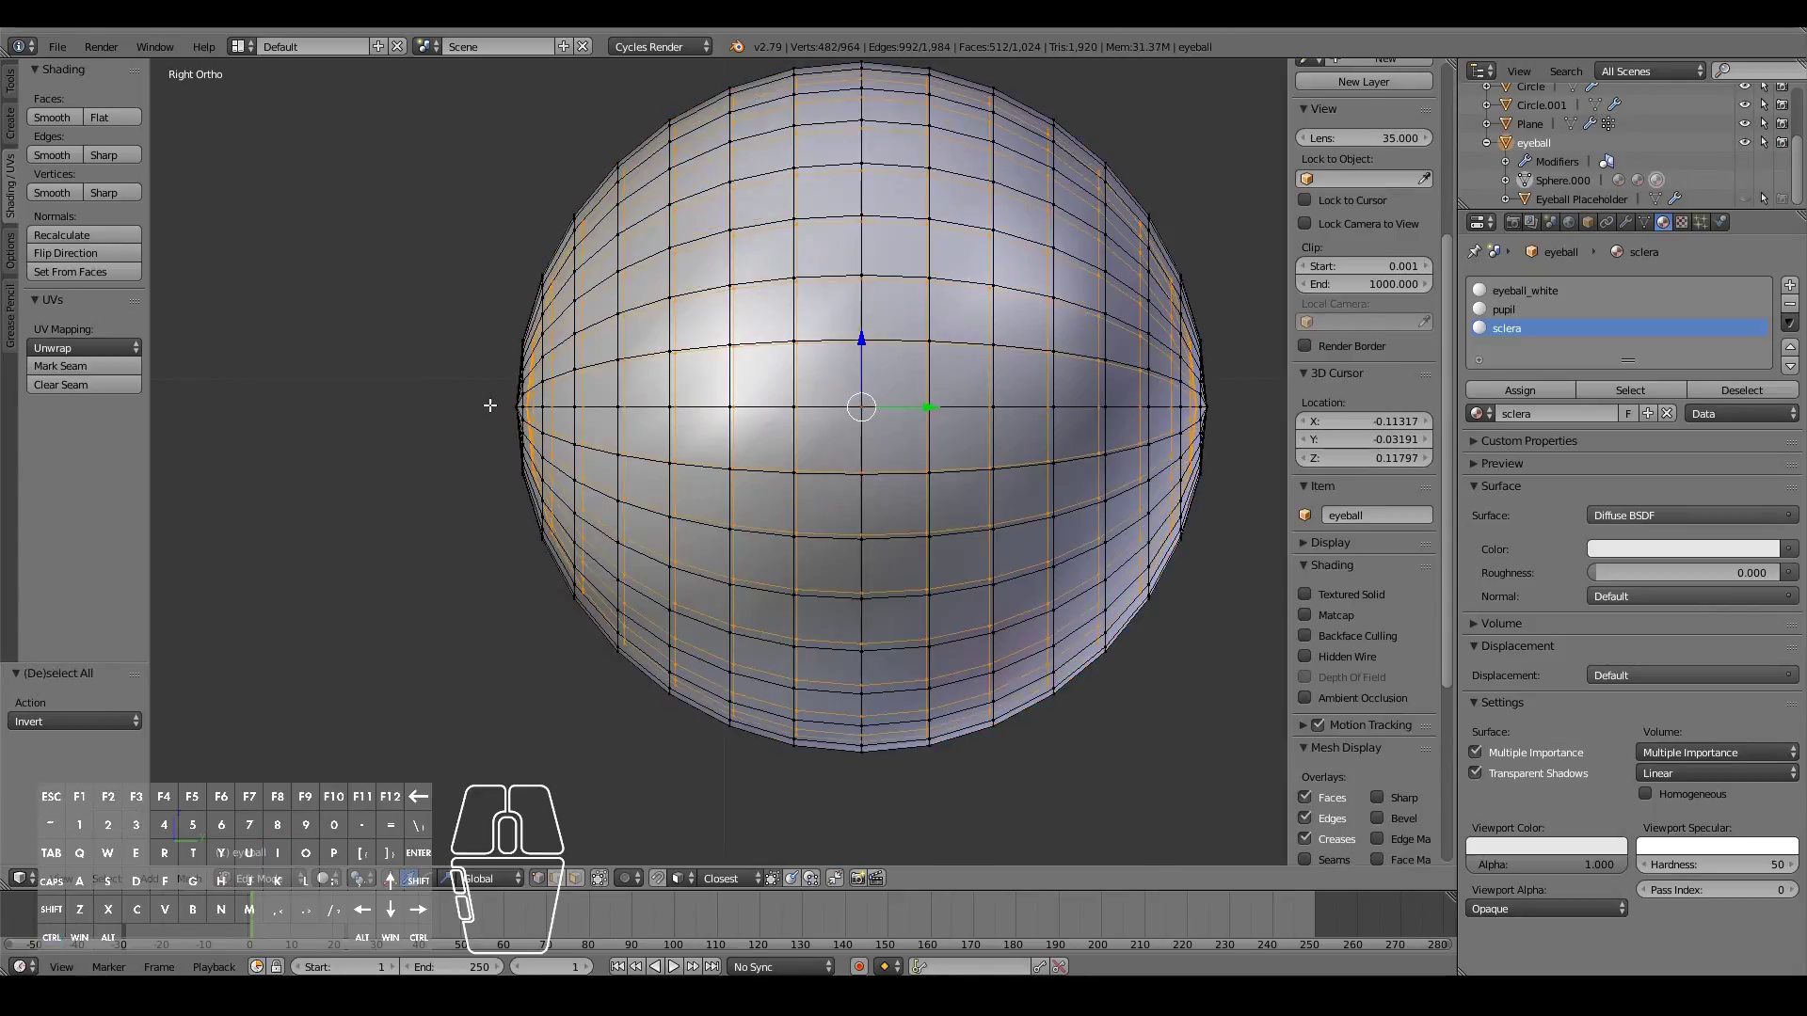
{"action": "scroll", "coordinate": [490, 405], "scroll_direction": "down", "scroll_amount": 3}
{"action": "scroll", "coordinate": [490, 403], "scroll_direction": "up", "scroll_amount": 2}
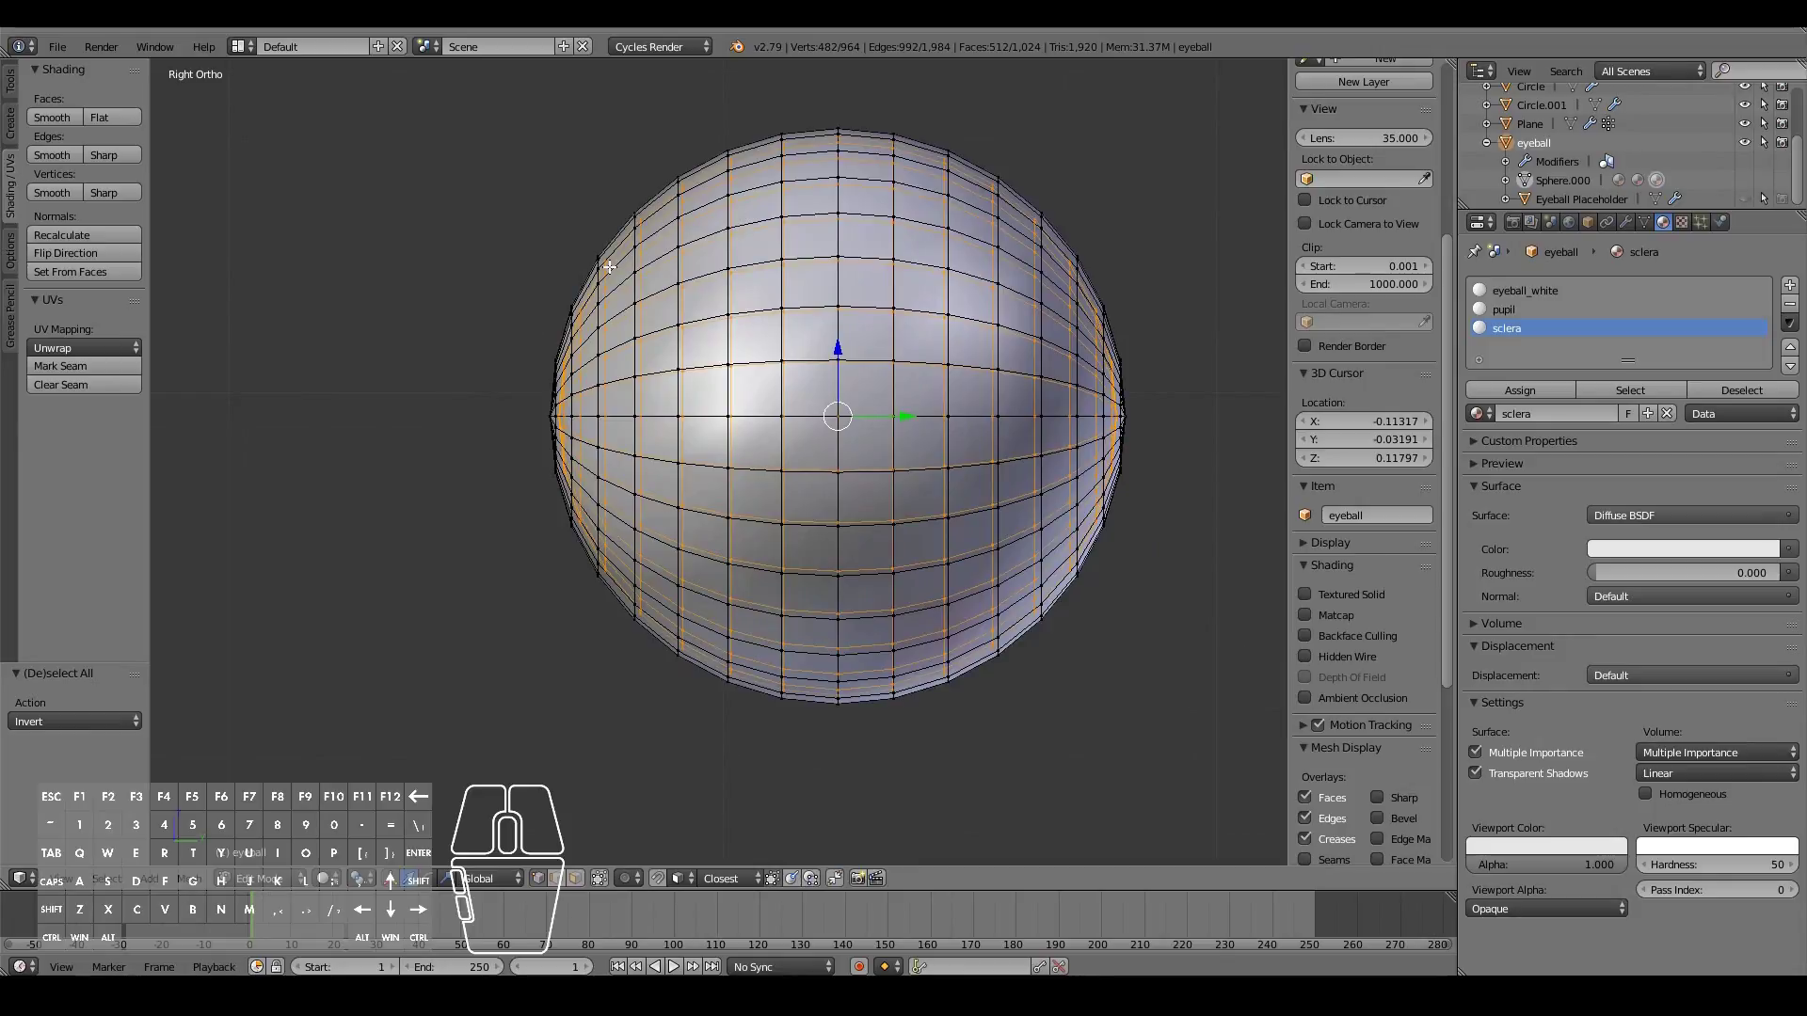
{"action": "key", "text": "h"}
Step: Move the outer shell's front pole vertex outward about 0.0002 along Y with Connected proportional editing
{"action": "middle_click_drag", "start_coordinate": [564, 301], "coordinate": [838, 433]}
{"action": "right_click", "coordinate": [856, 452]}
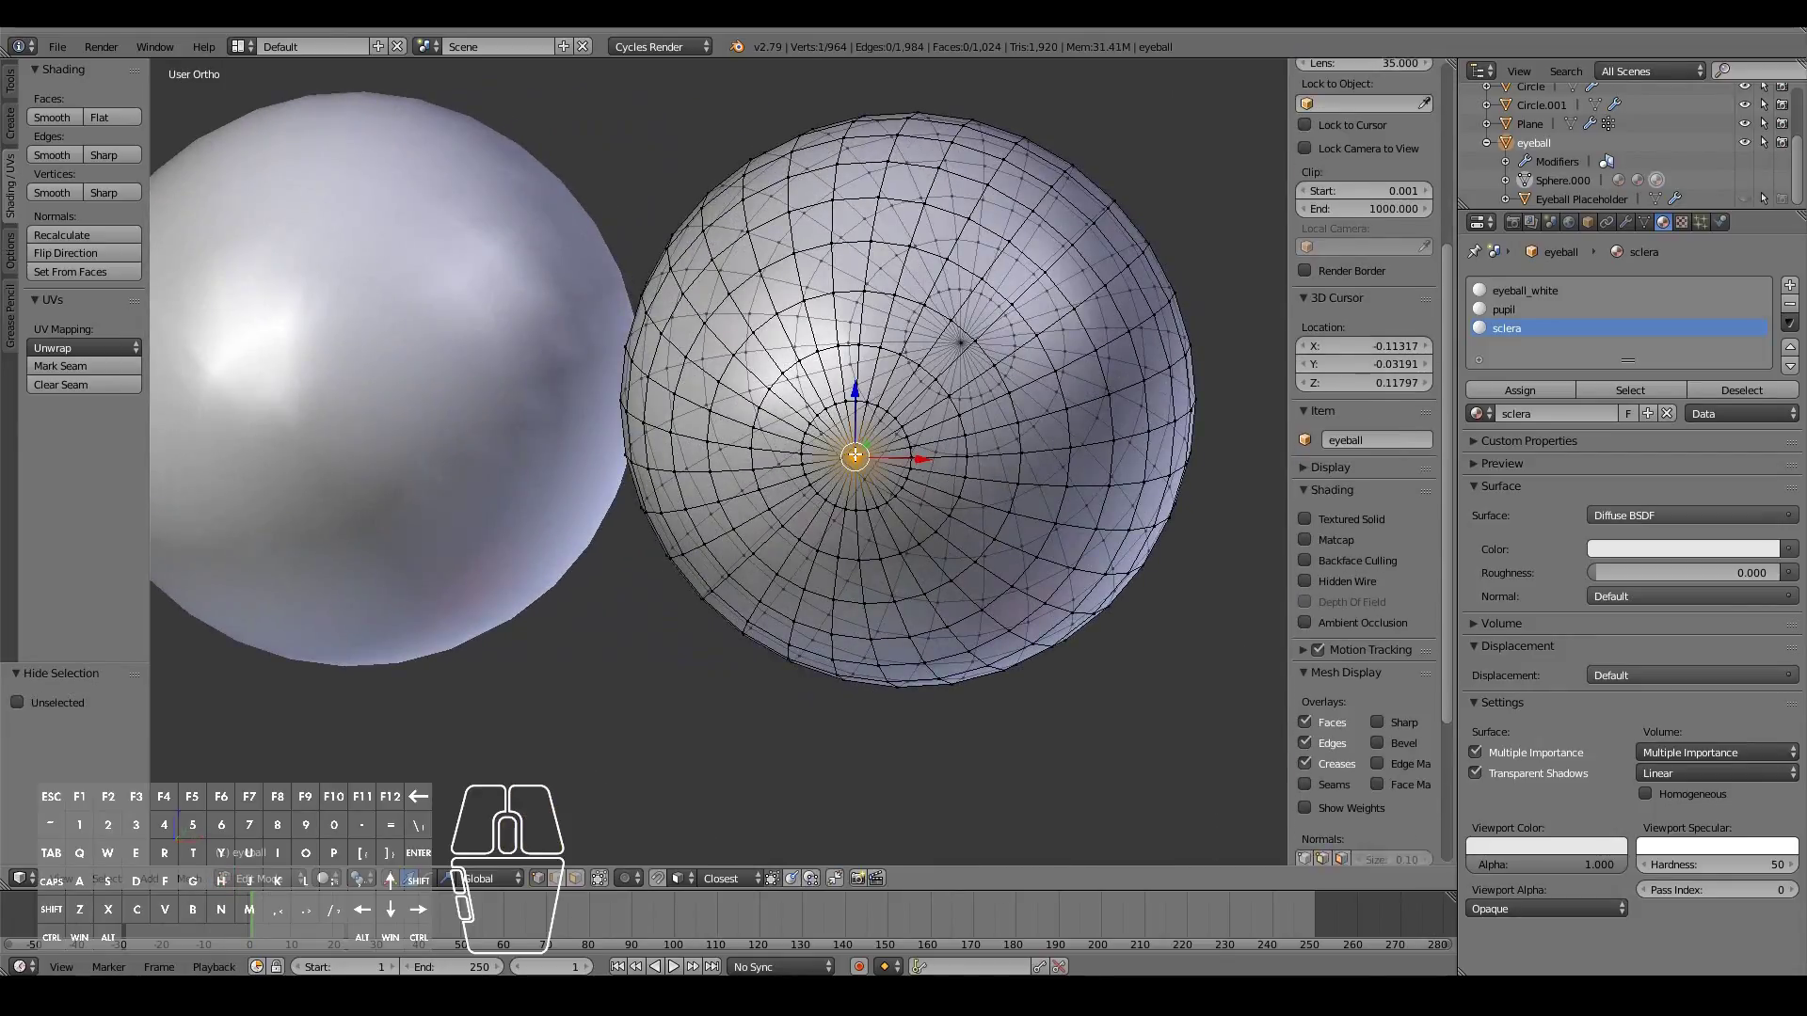
{"action": "key", "text": "KP_3"}
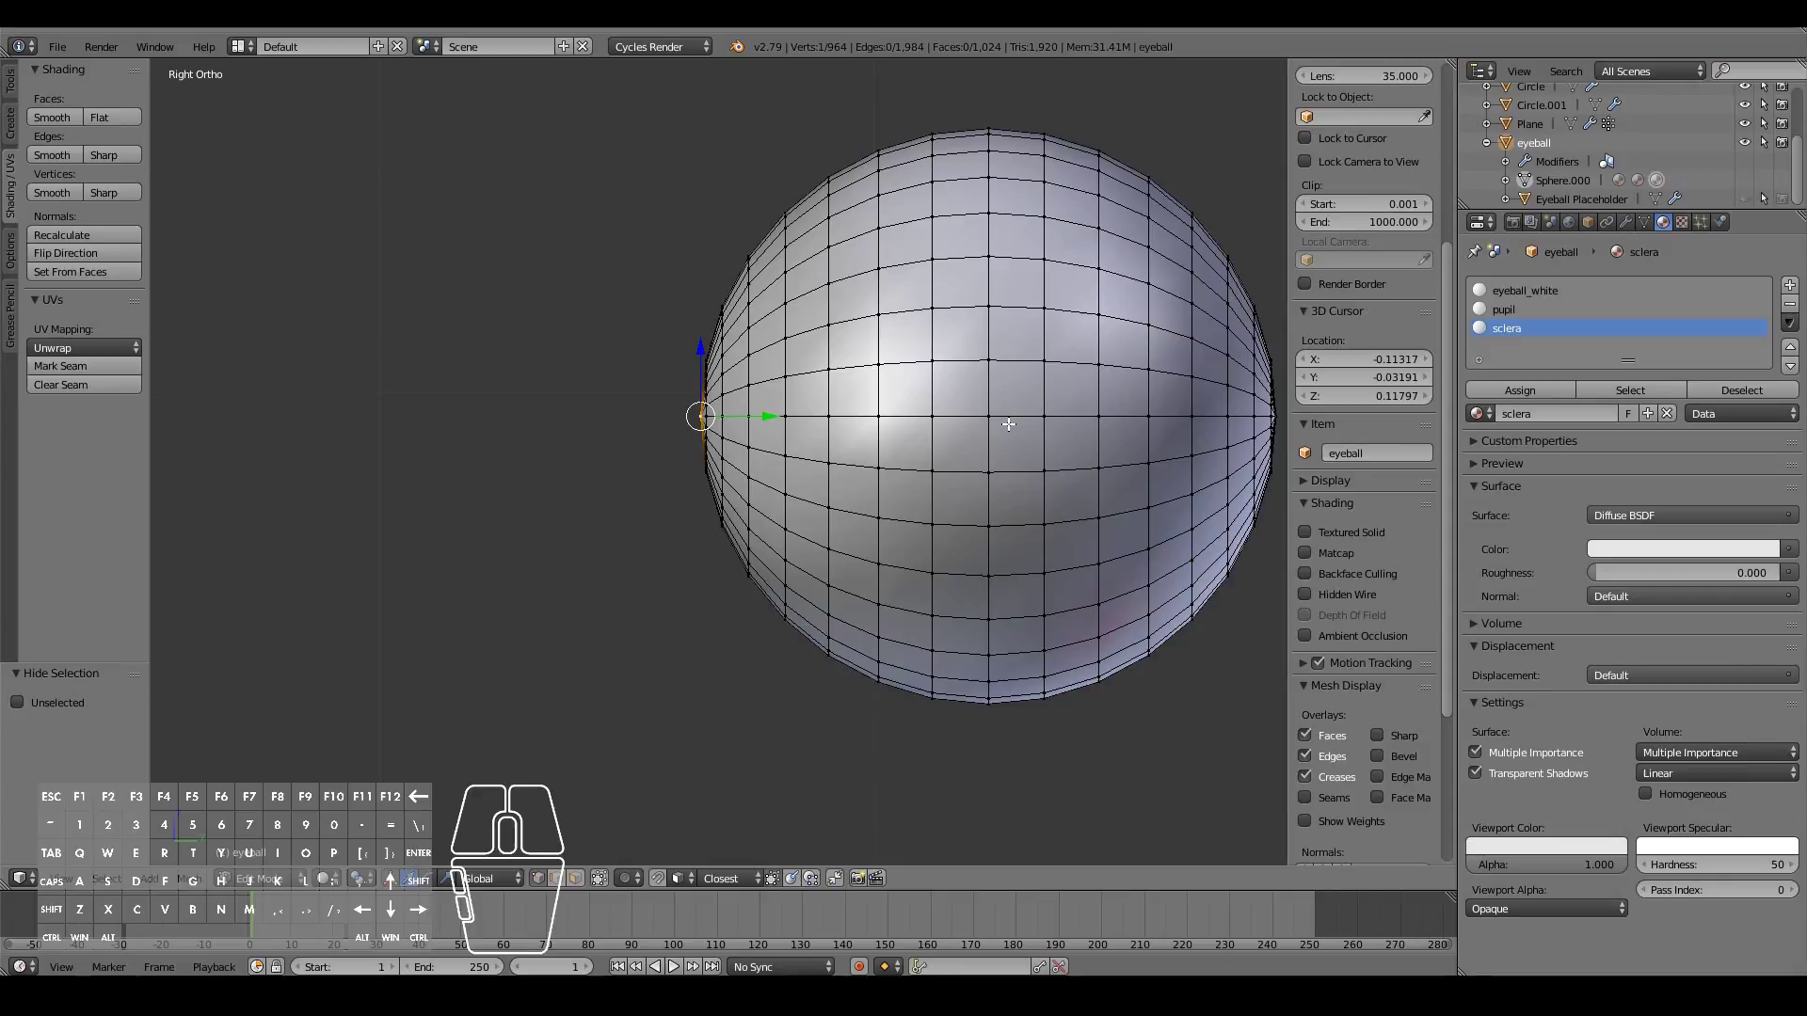
{"action": "scroll", "coordinate": [1003, 426], "scroll_direction": "up", "scroll_amount": 3, "text": "ctrl"}
{"action": "scroll", "coordinate": [943, 425], "scroll_direction": "up", "scroll_amount": 3}
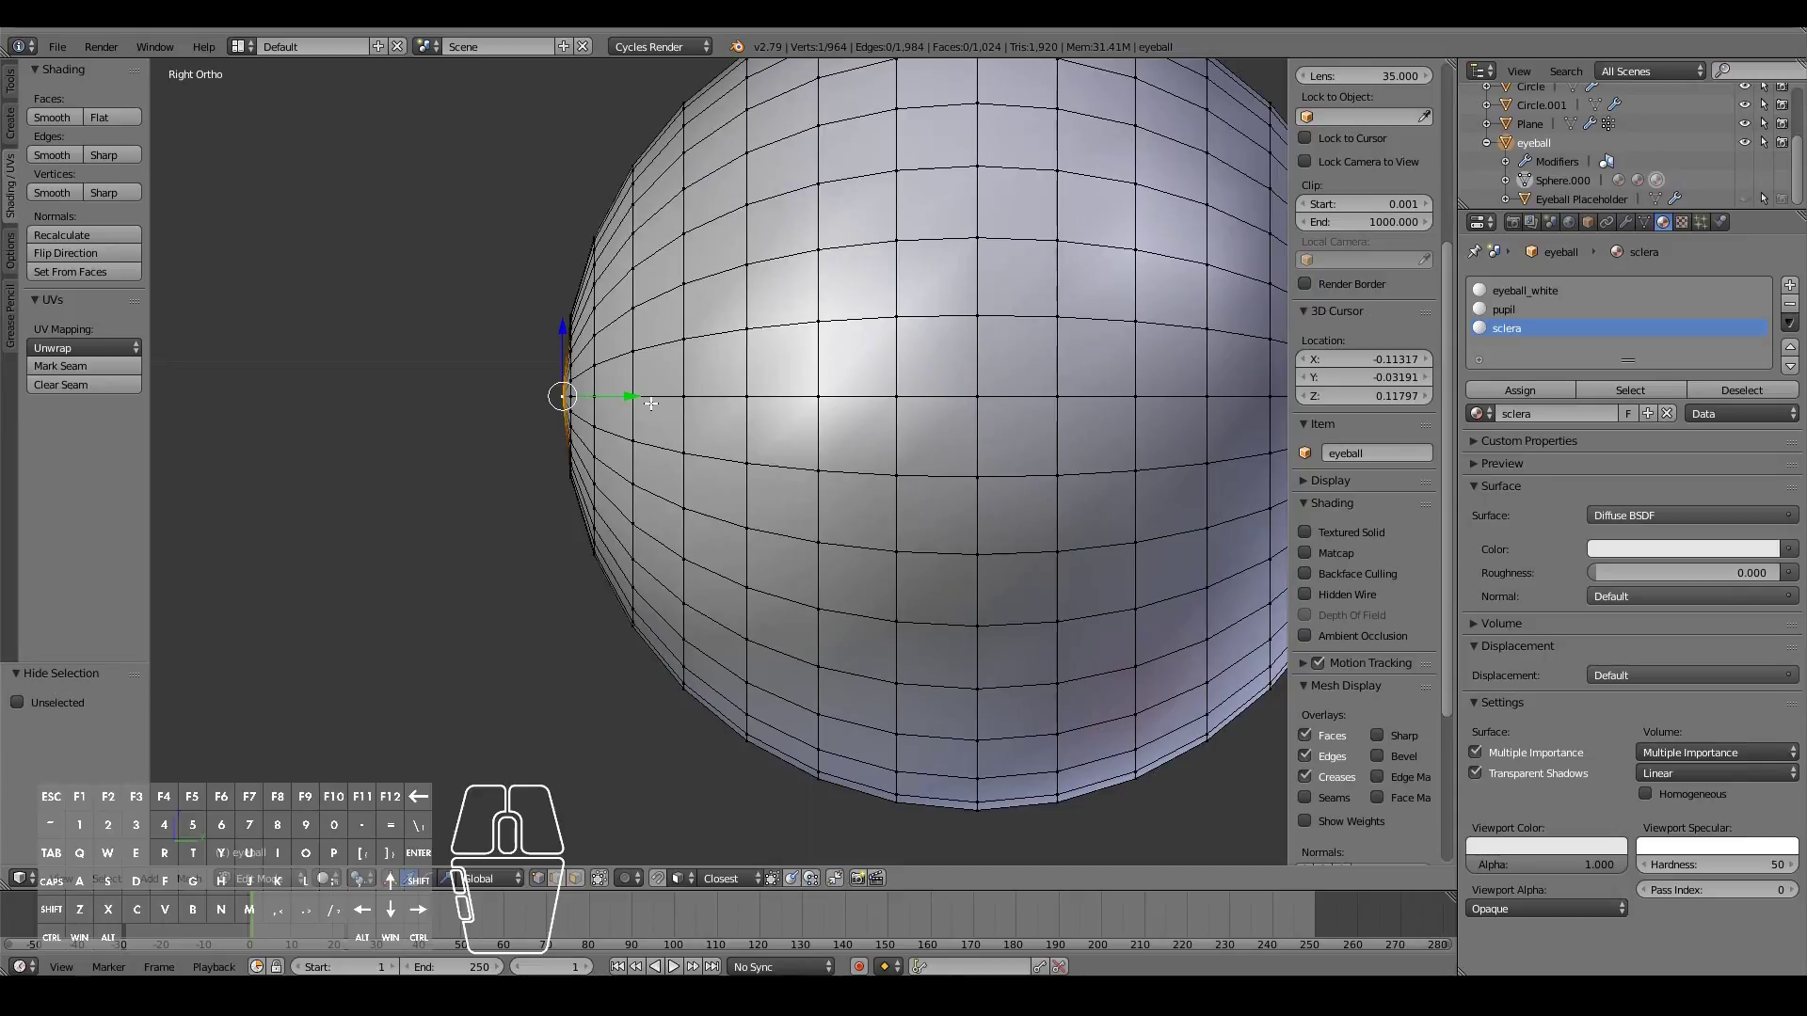
{"action": "scroll", "coordinate": [680, 405], "scroll_direction": "up", "scroll_amount": 1}
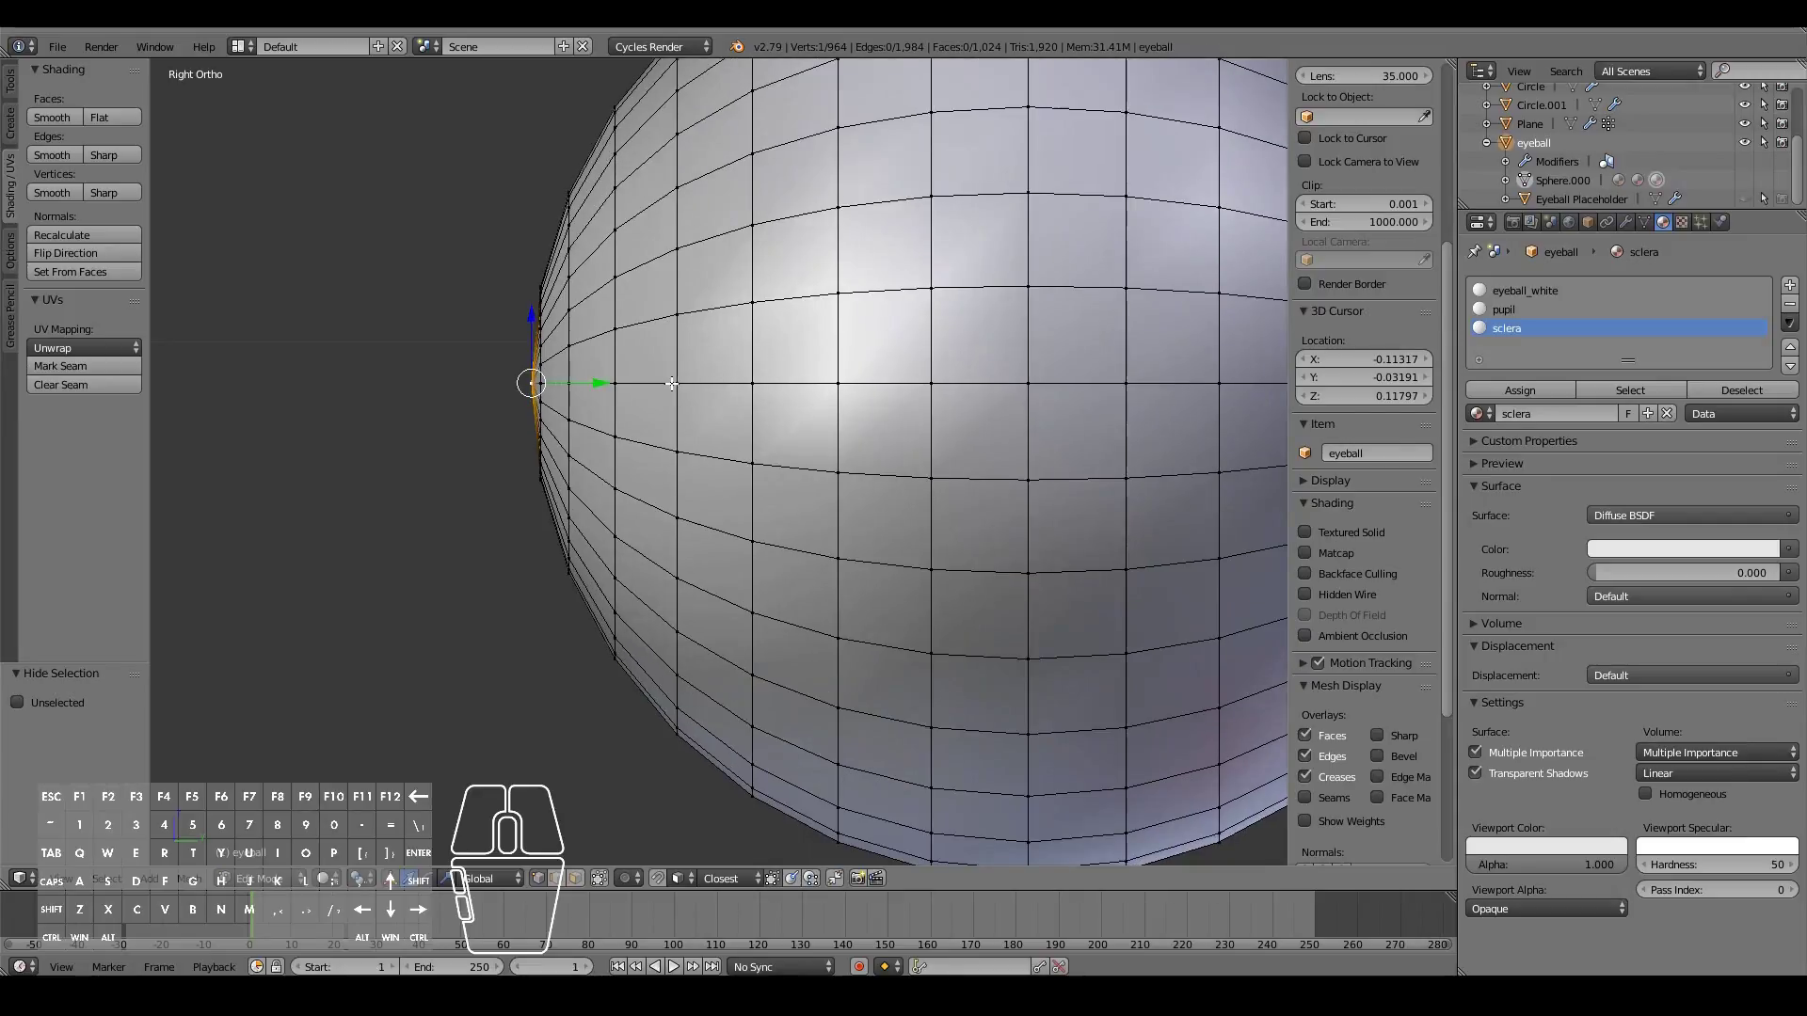
{"action": "scroll", "coordinate": [671, 384], "scroll_direction": "down", "scroll_amount": 2}
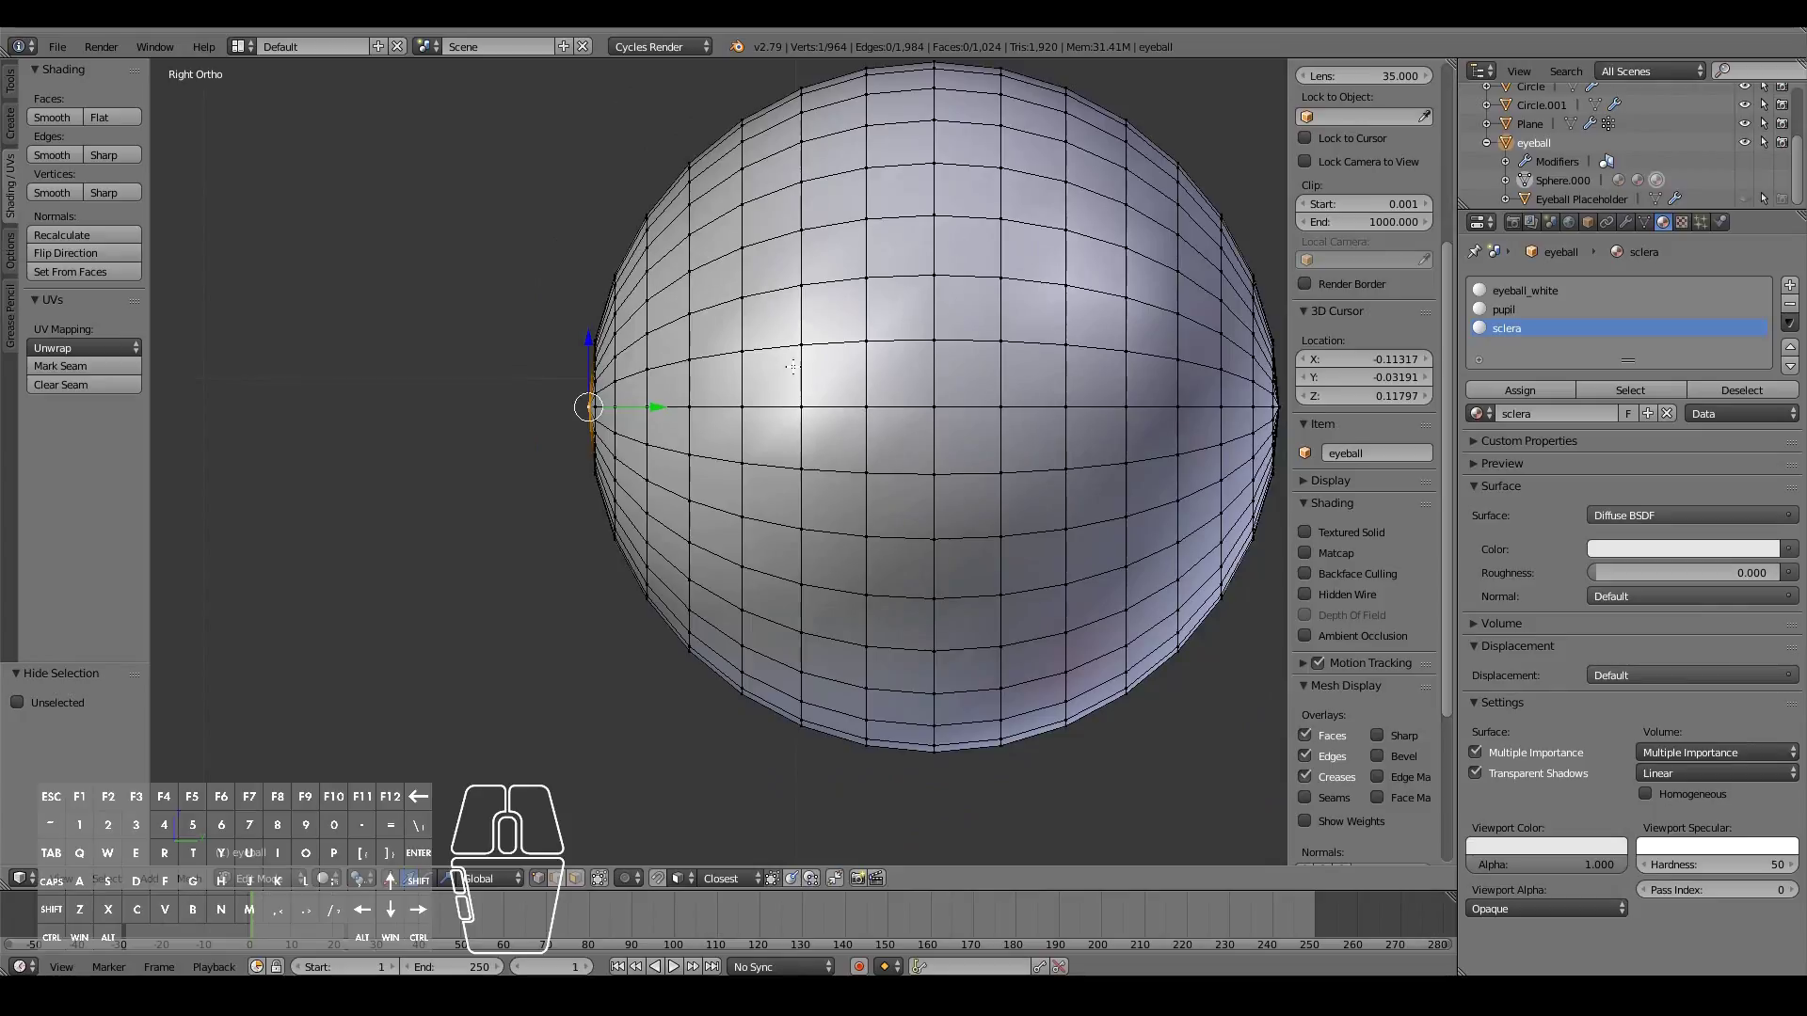
{"action": "scroll", "coordinate": [588, 373], "scroll_direction": "up", "scroll_amount": 3}
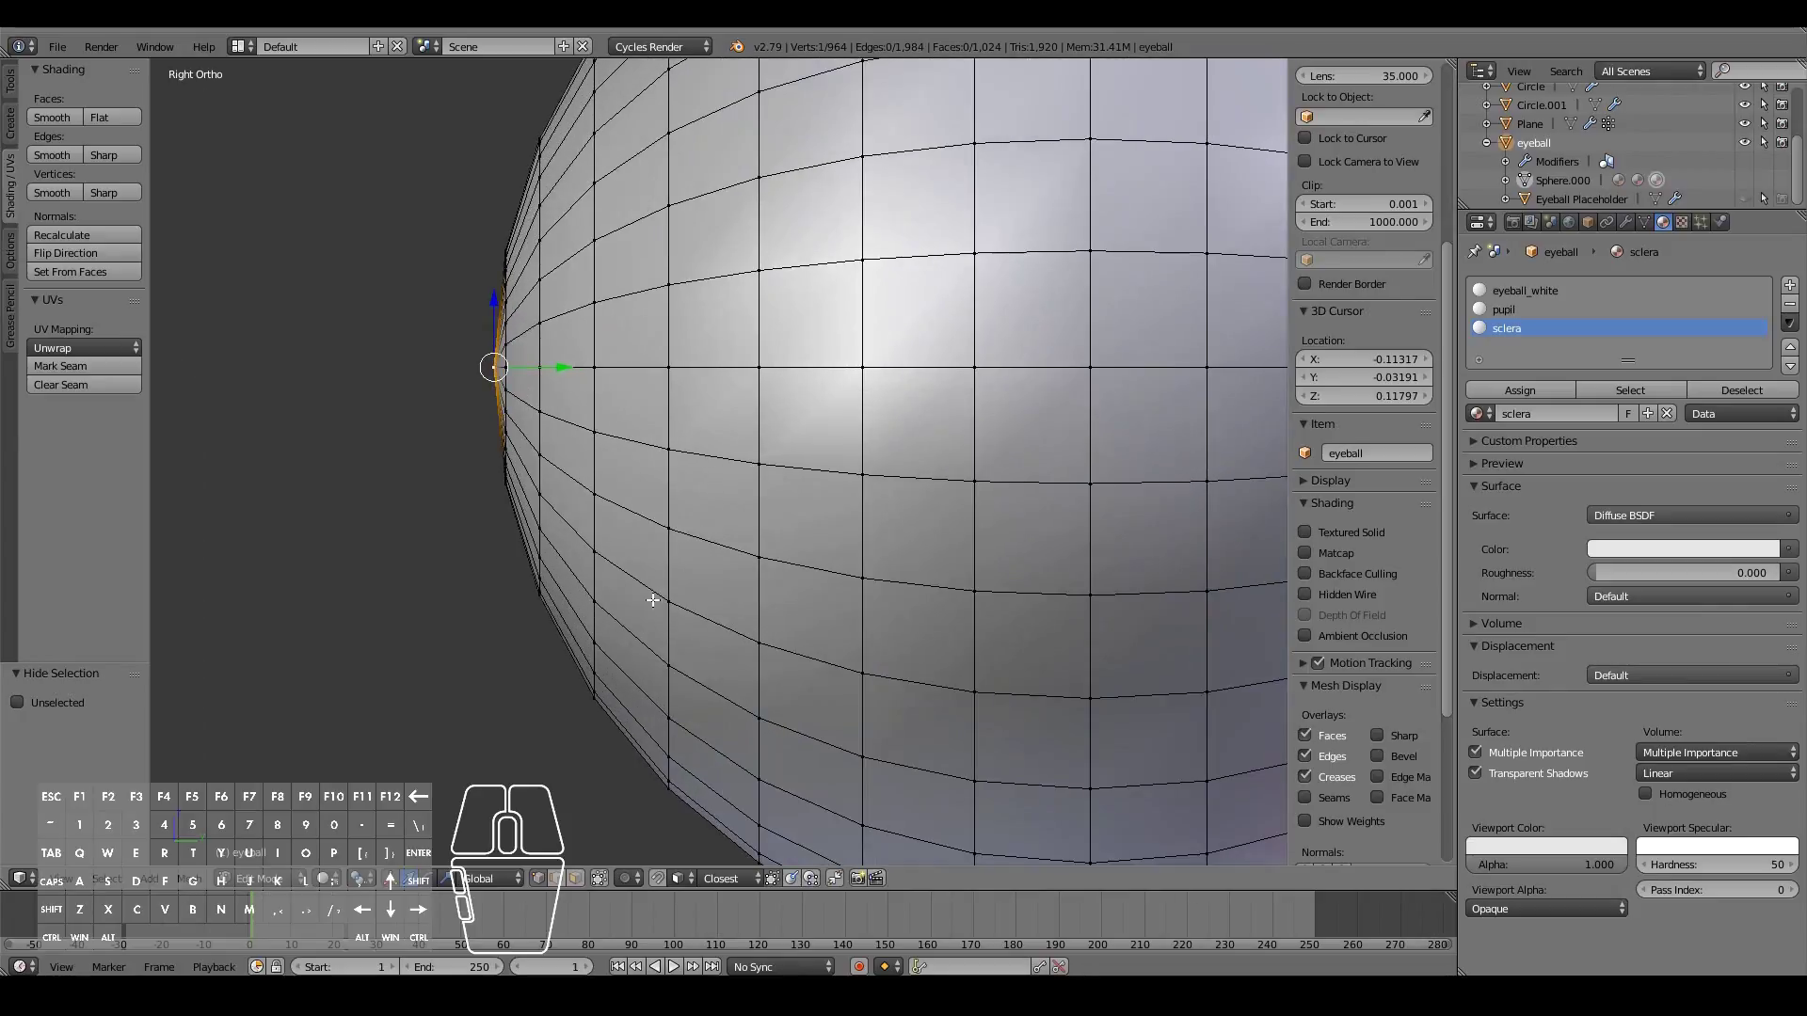
{"action": "left_click", "coordinate": [629, 878]}
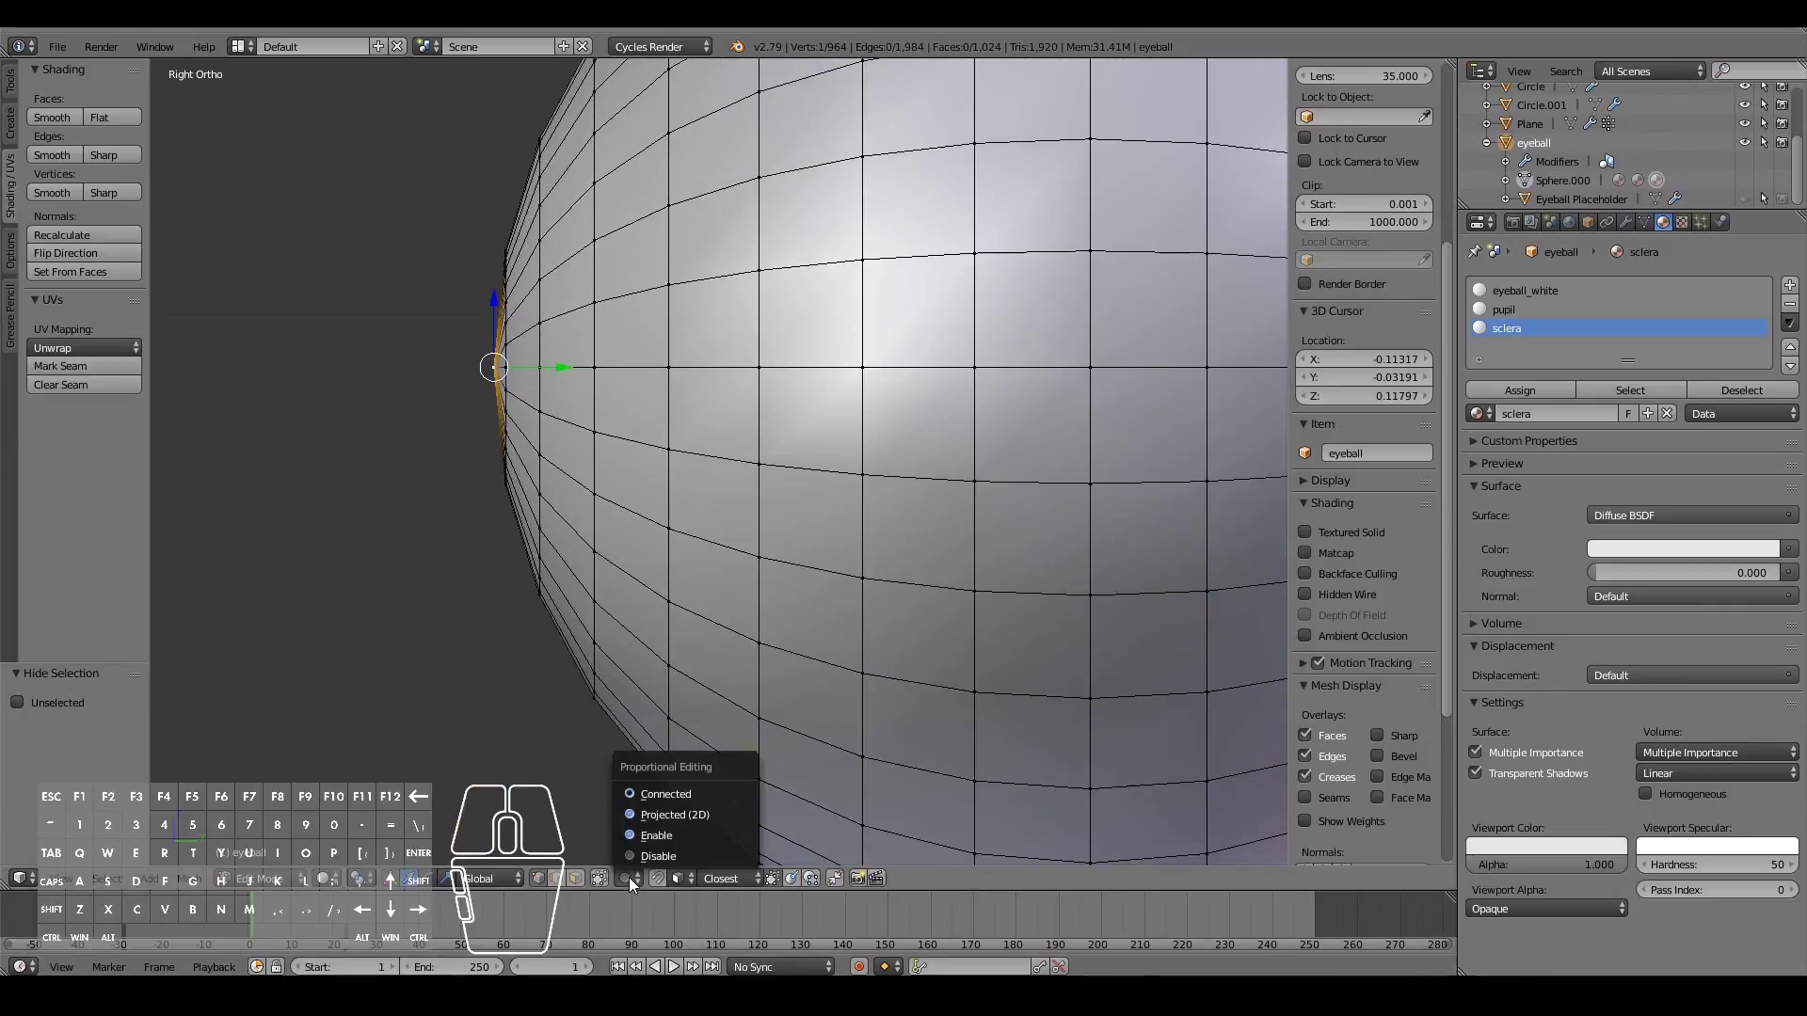
{"action": "left_click", "coordinate": [629, 795]}
{"action": "key", "text": "g"}
{"action": "scroll", "coordinate": [670, 415], "scroll_direction": "up", "scroll_amount": 7}
{"action": "scroll", "coordinate": [667, 415], "scroll_direction": "up", "scroll_amount": 6}
{"action": "key", "text": "y"}
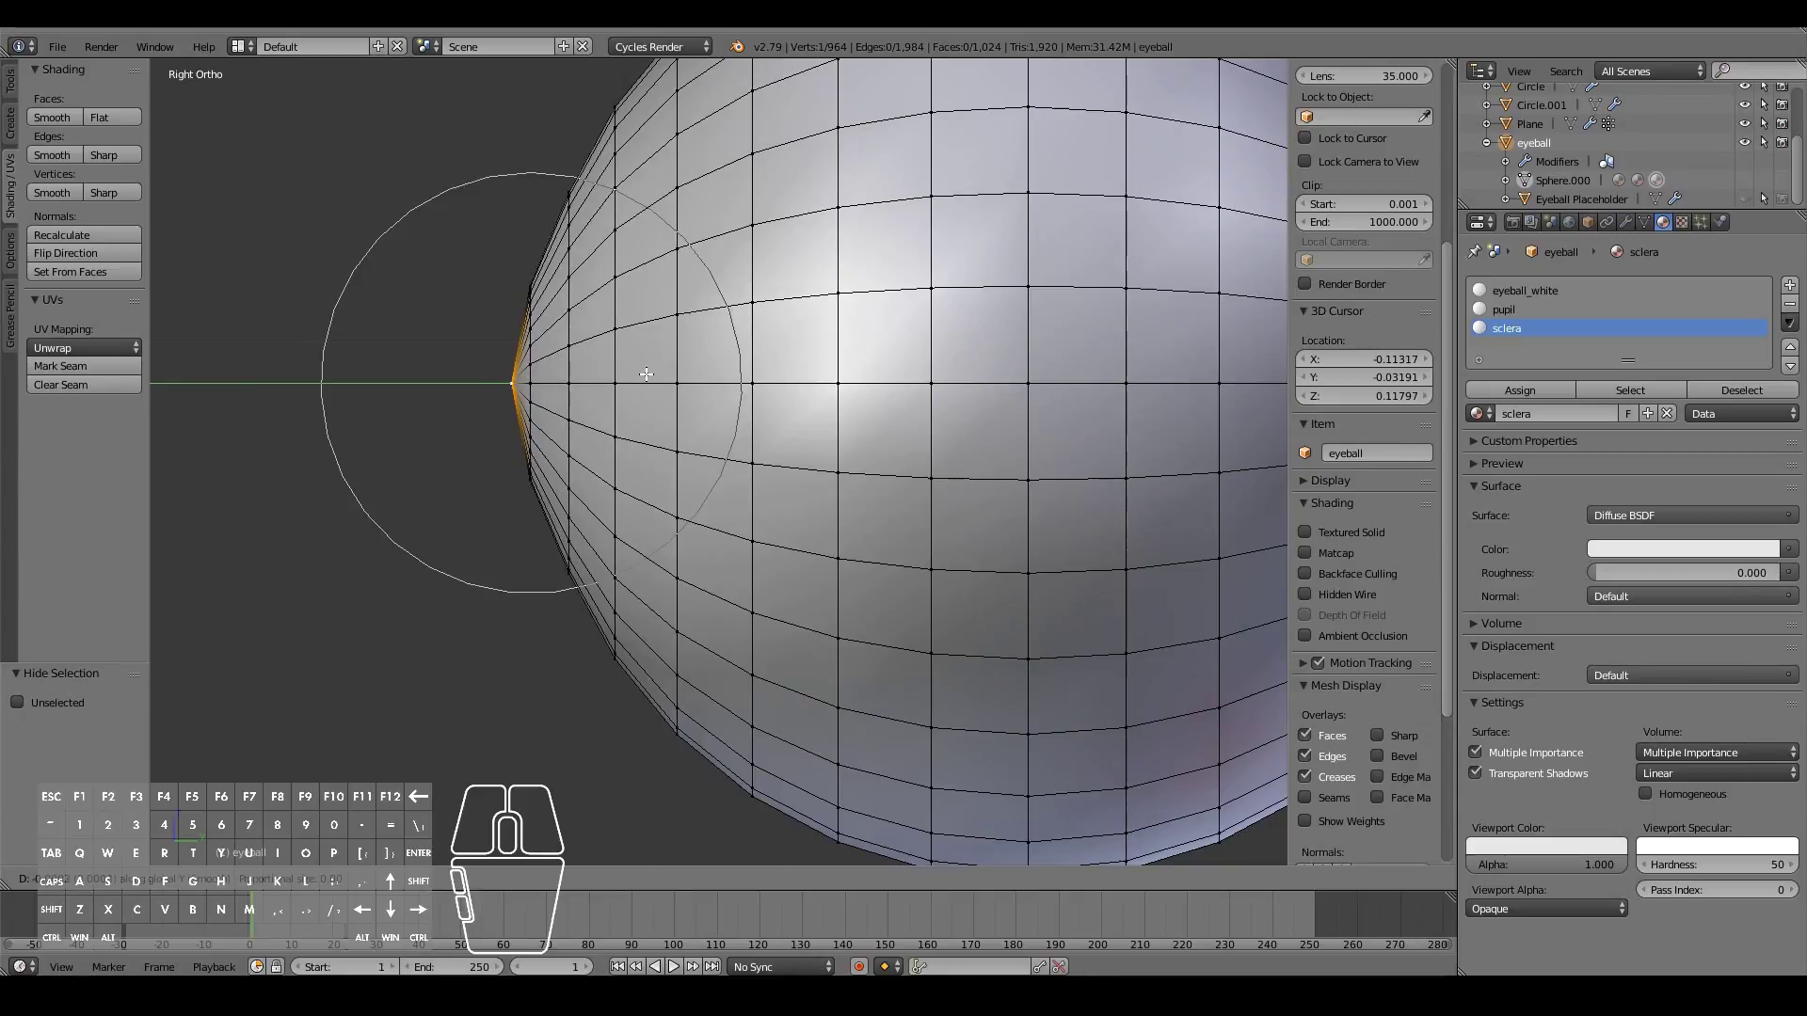
{"action": "left_click", "coordinate": [649, 373]}
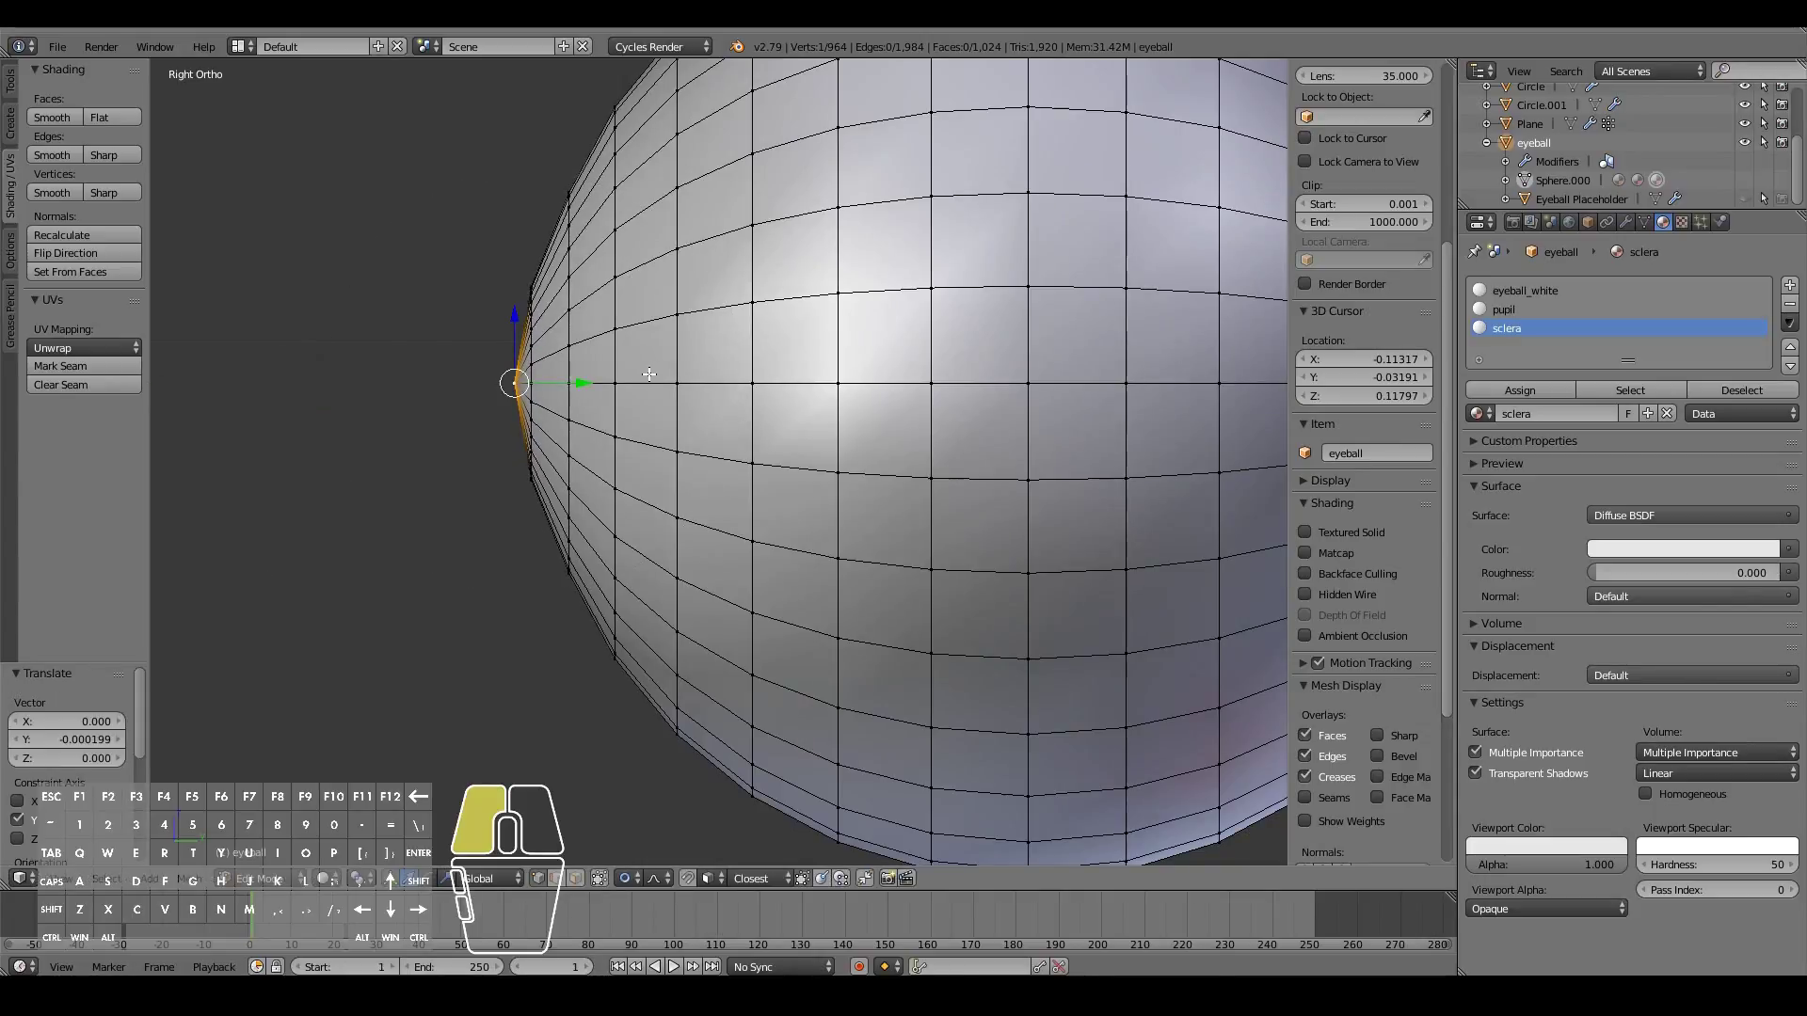
Step: Select the outer shell's front pole with its first ring of vertices and move them slightly further outward along Y
{"action": "scroll", "coordinate": [650, 374], "scroll_direction": "down", "scroll_amount": 3}
{"action": "middle_click_drag", "start_coordinate": [649, 373], "coordinate": [761, 381]}
{"action": "key", "text": "Tab"}
{"action": "key", "text": "KP_3"}
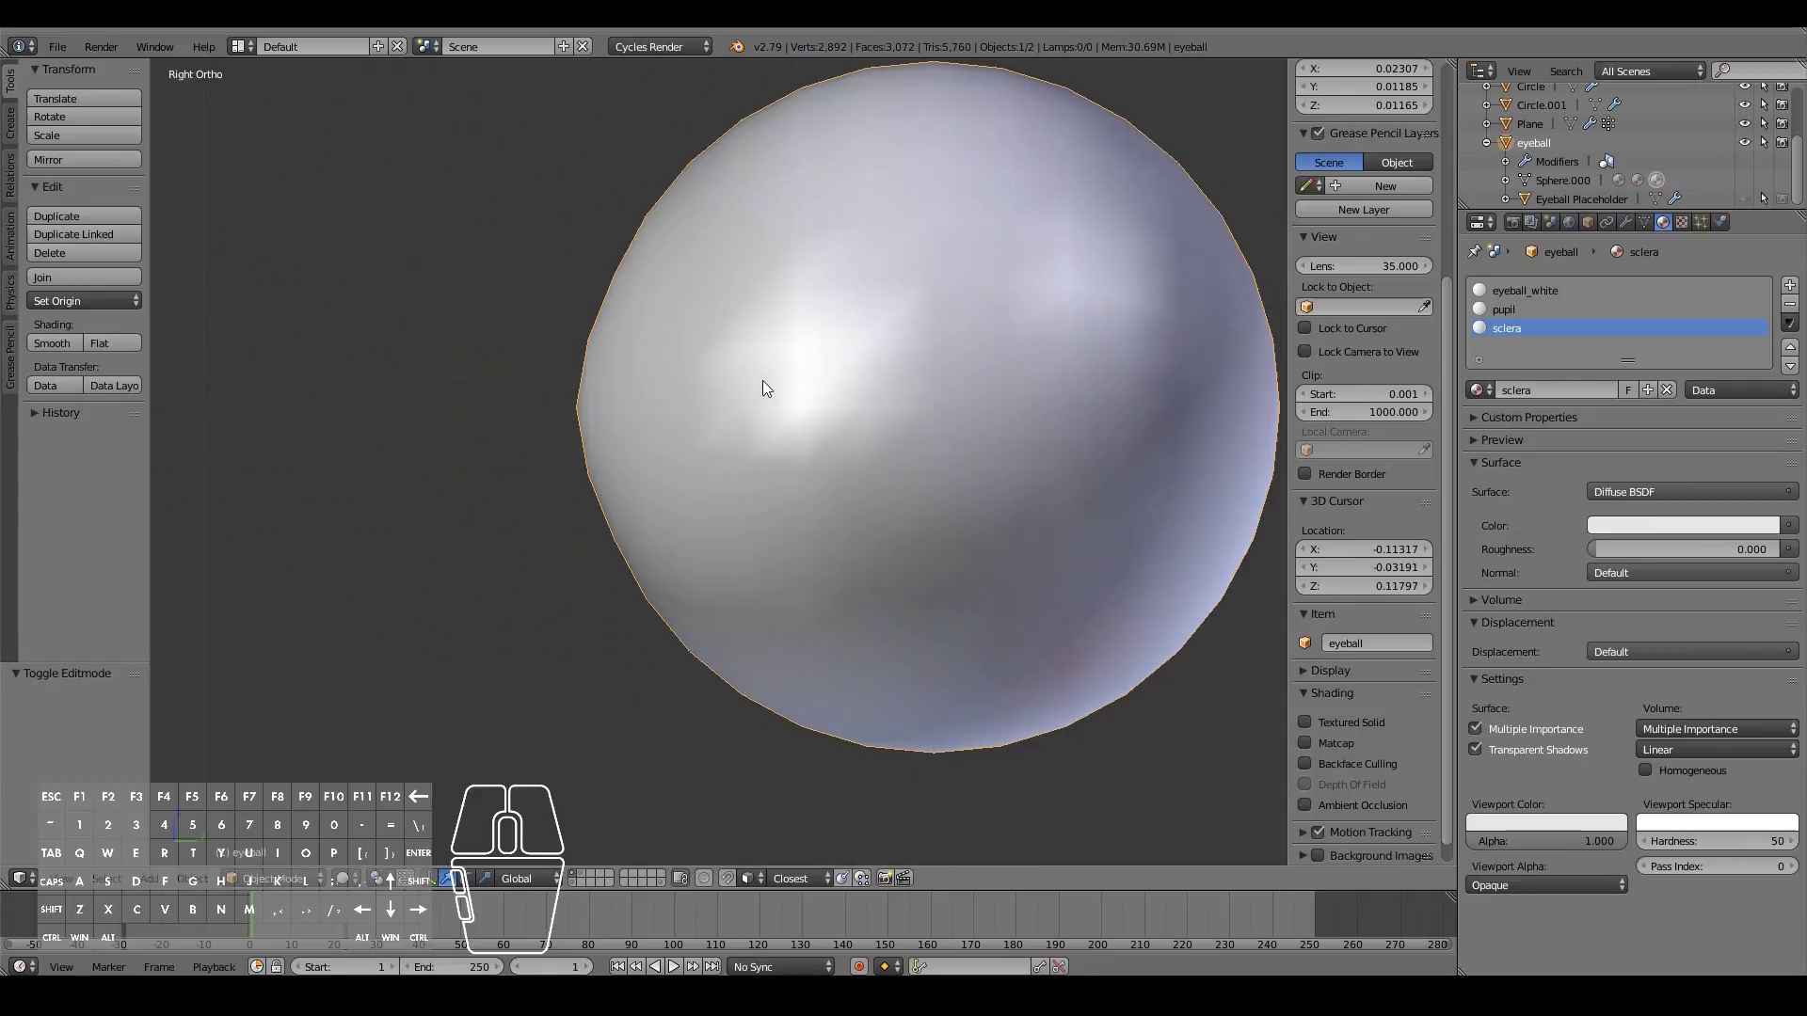
{"action": "key", "text": "Tab"}
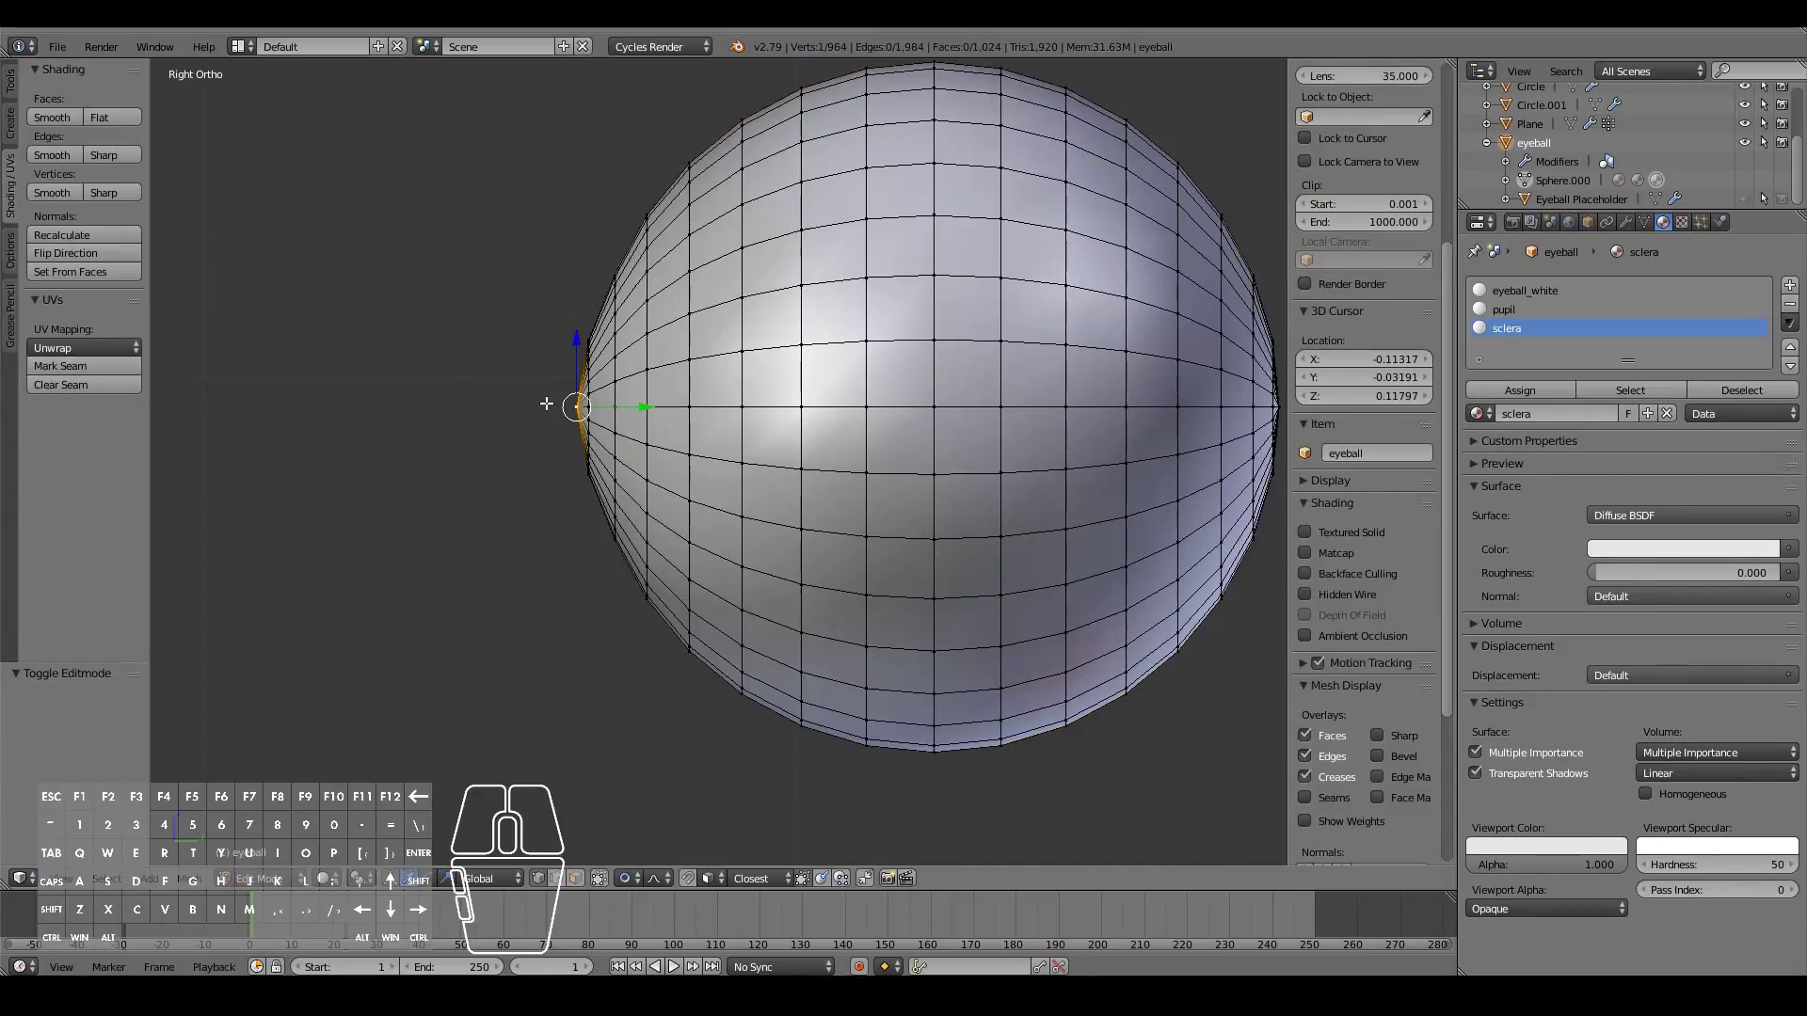
{"action": "key", "text": "a"}
{"action": "key", "text": "b"}
{"action": "left_click_drag", "start_coordinate": [555, 321], "coordinate": [601, 500]}
{"action": "middle_click_drag", "start_coordinate": [600, 501], "coordinate": [686, 524]}
{"action": "key", "text": "KP_3"}
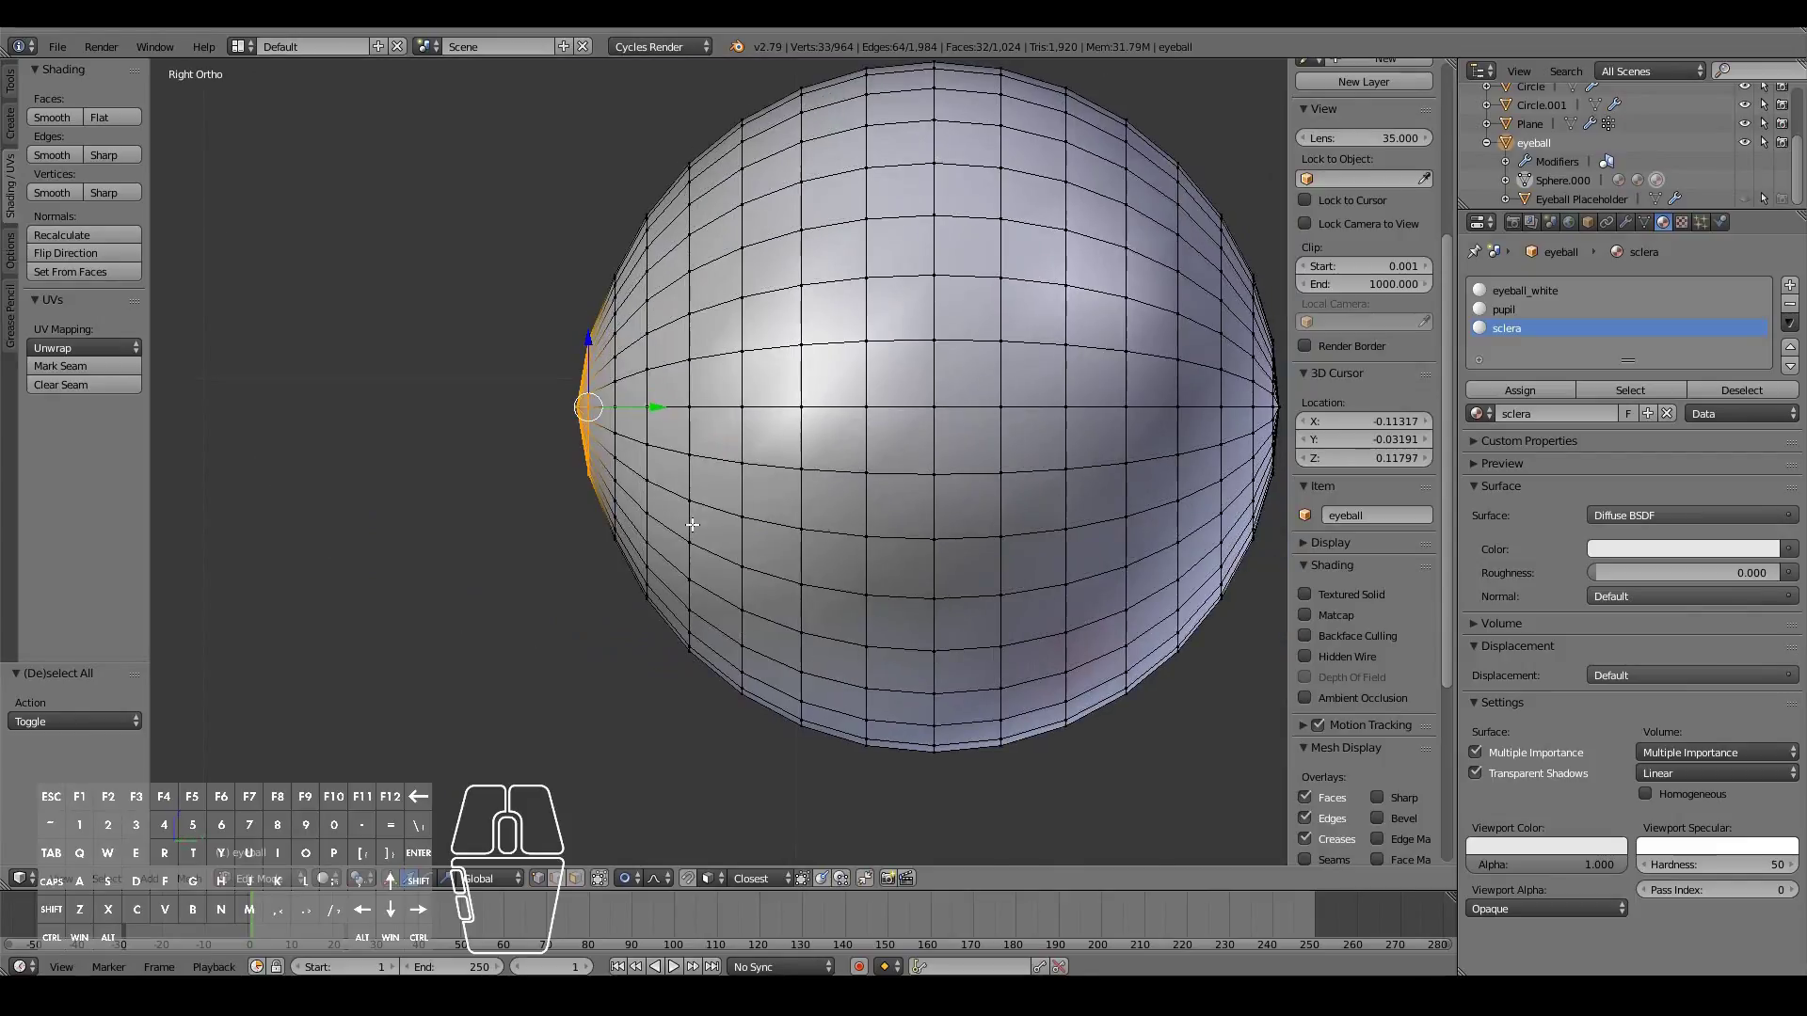
{"action": "key", "text": "g"}
{"action": "key", "text": "y"}
{"action": "scroll", "coordinate": [777, 480], "scroll_direction": "up", "scroll_amount": 3}
{"action": "left_click", "coordinate": [775, 480]}
{"action": "key", "text": "Tab"}
{"action": "key", "text": "Tab"}
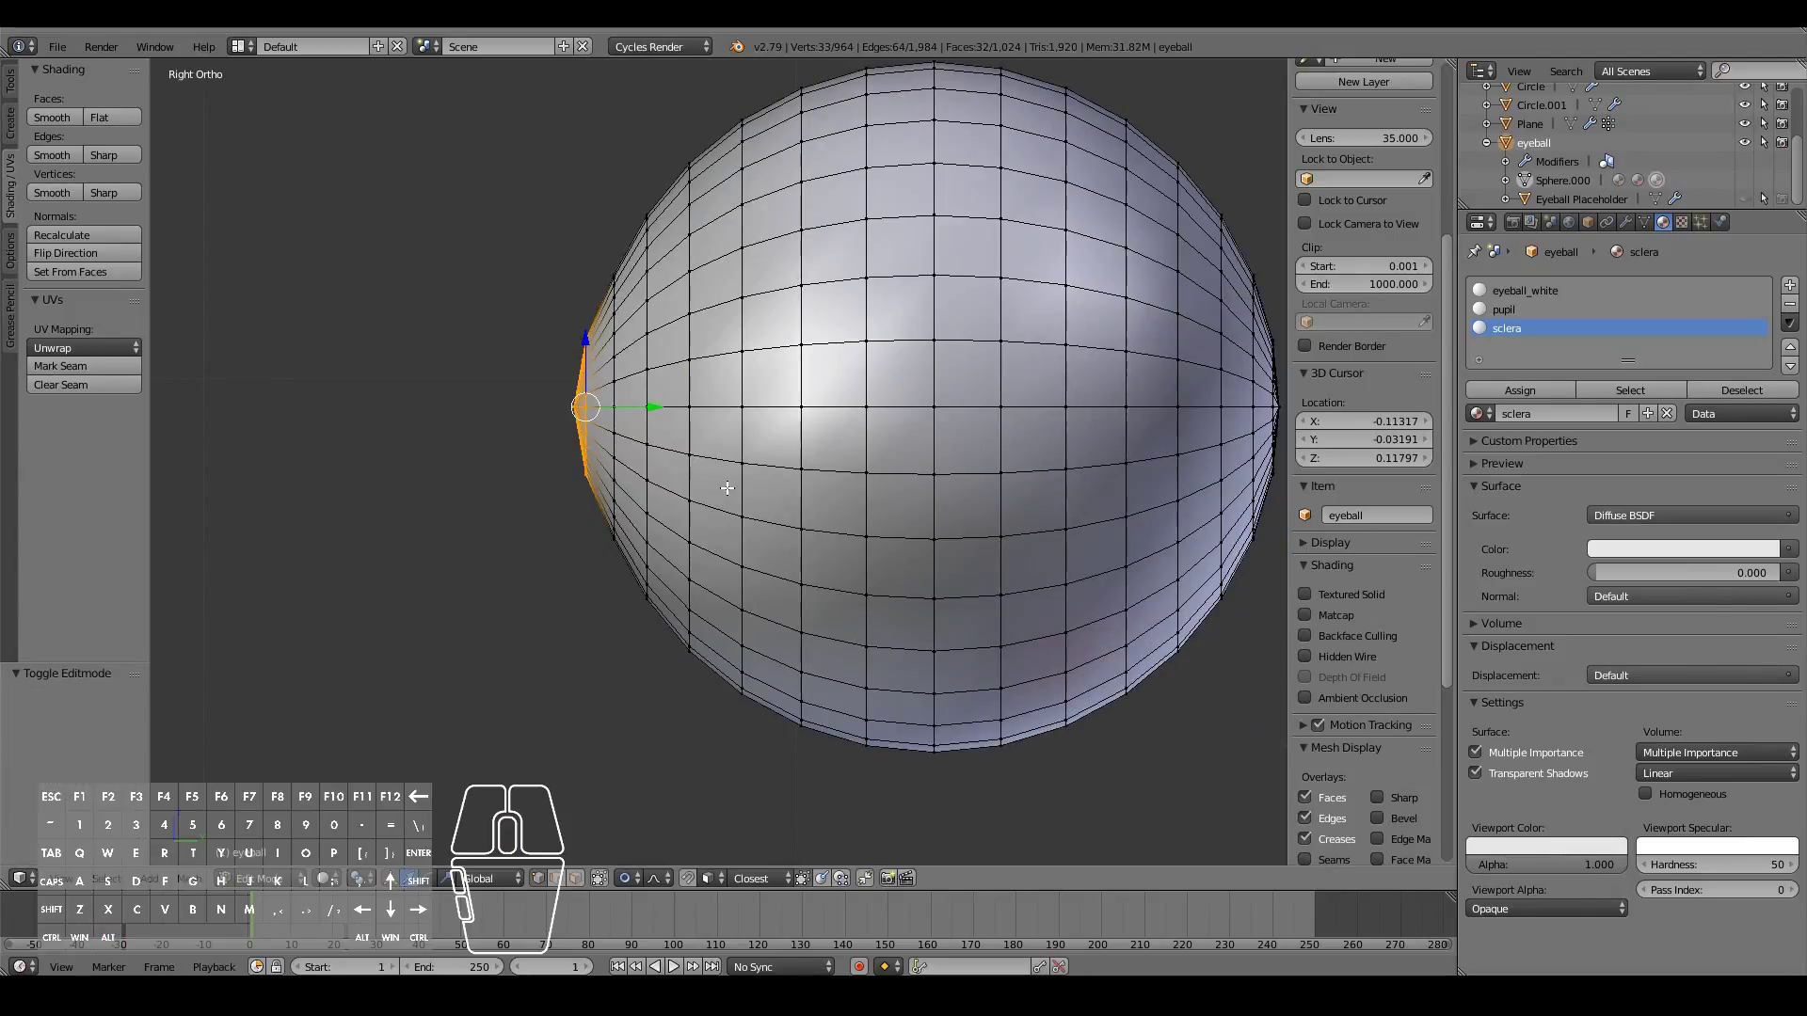
Step: Reveal the inner sphere, hide the outer shell instead, with the inner sphere's front pole vertex selected
{"action": "key", "text": "a"}
{"action": "key", "text": "alt+h"}
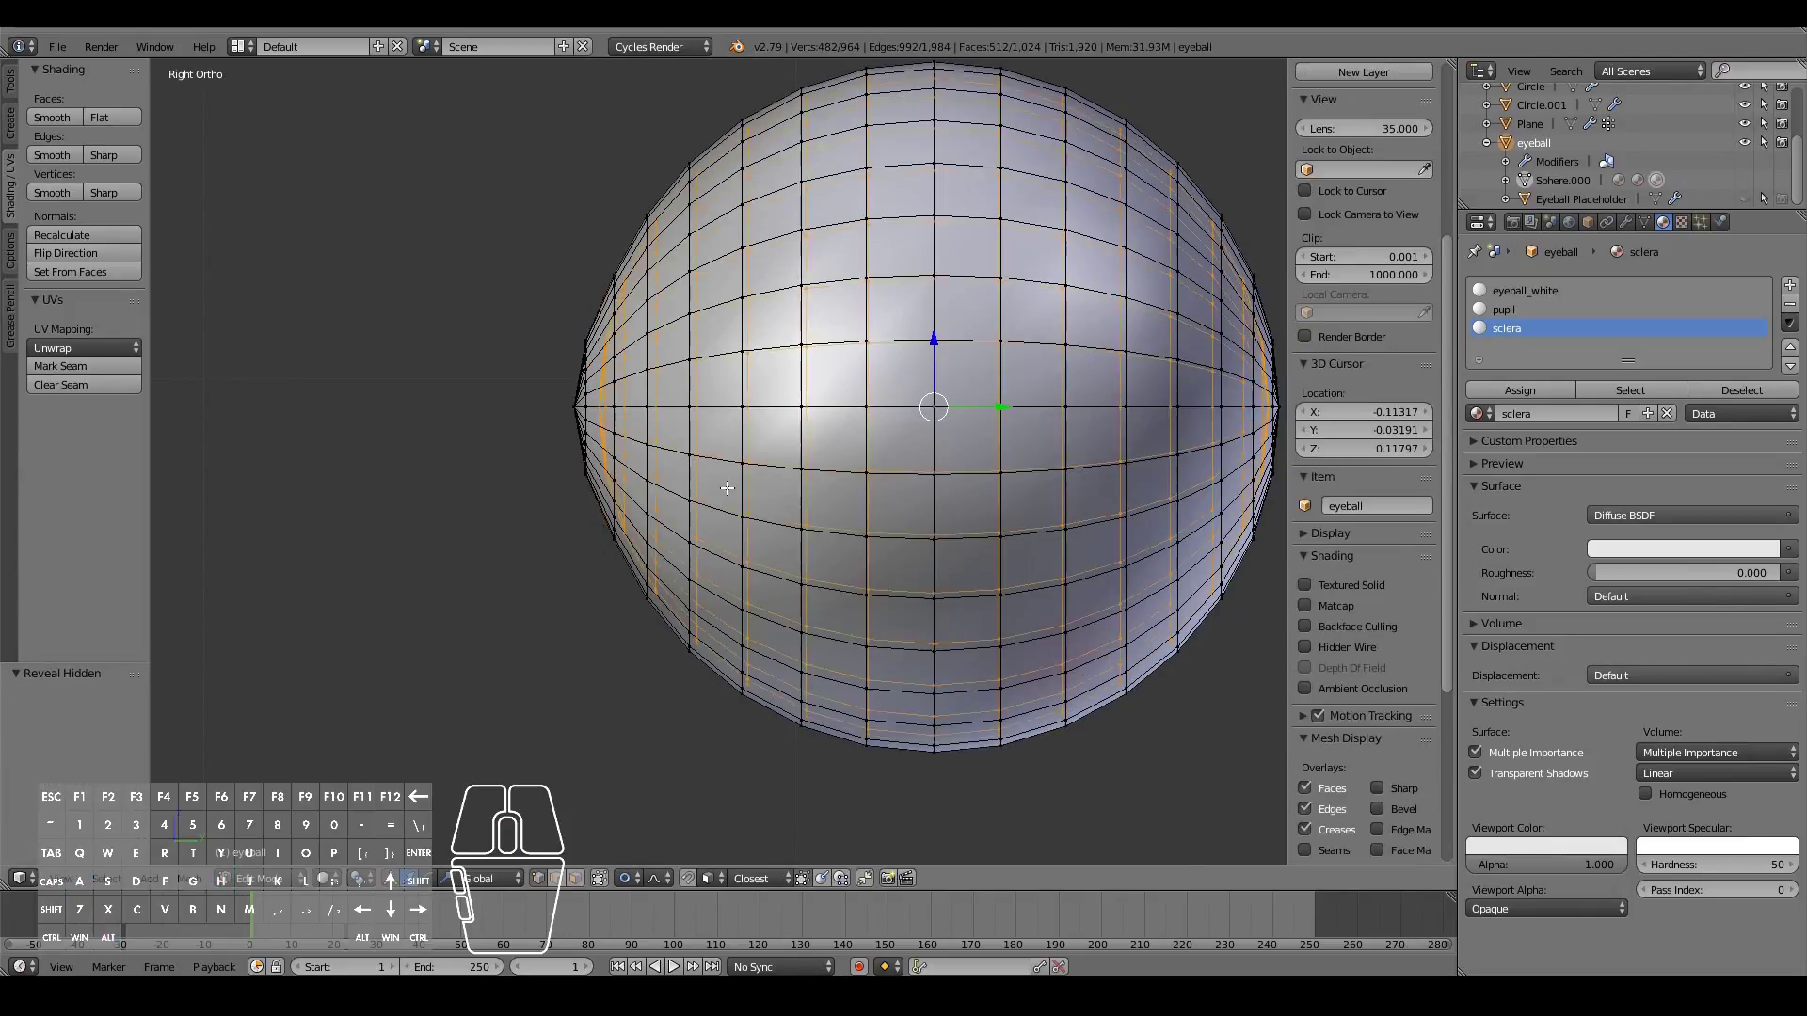
{"action": "key", "text": "a"}
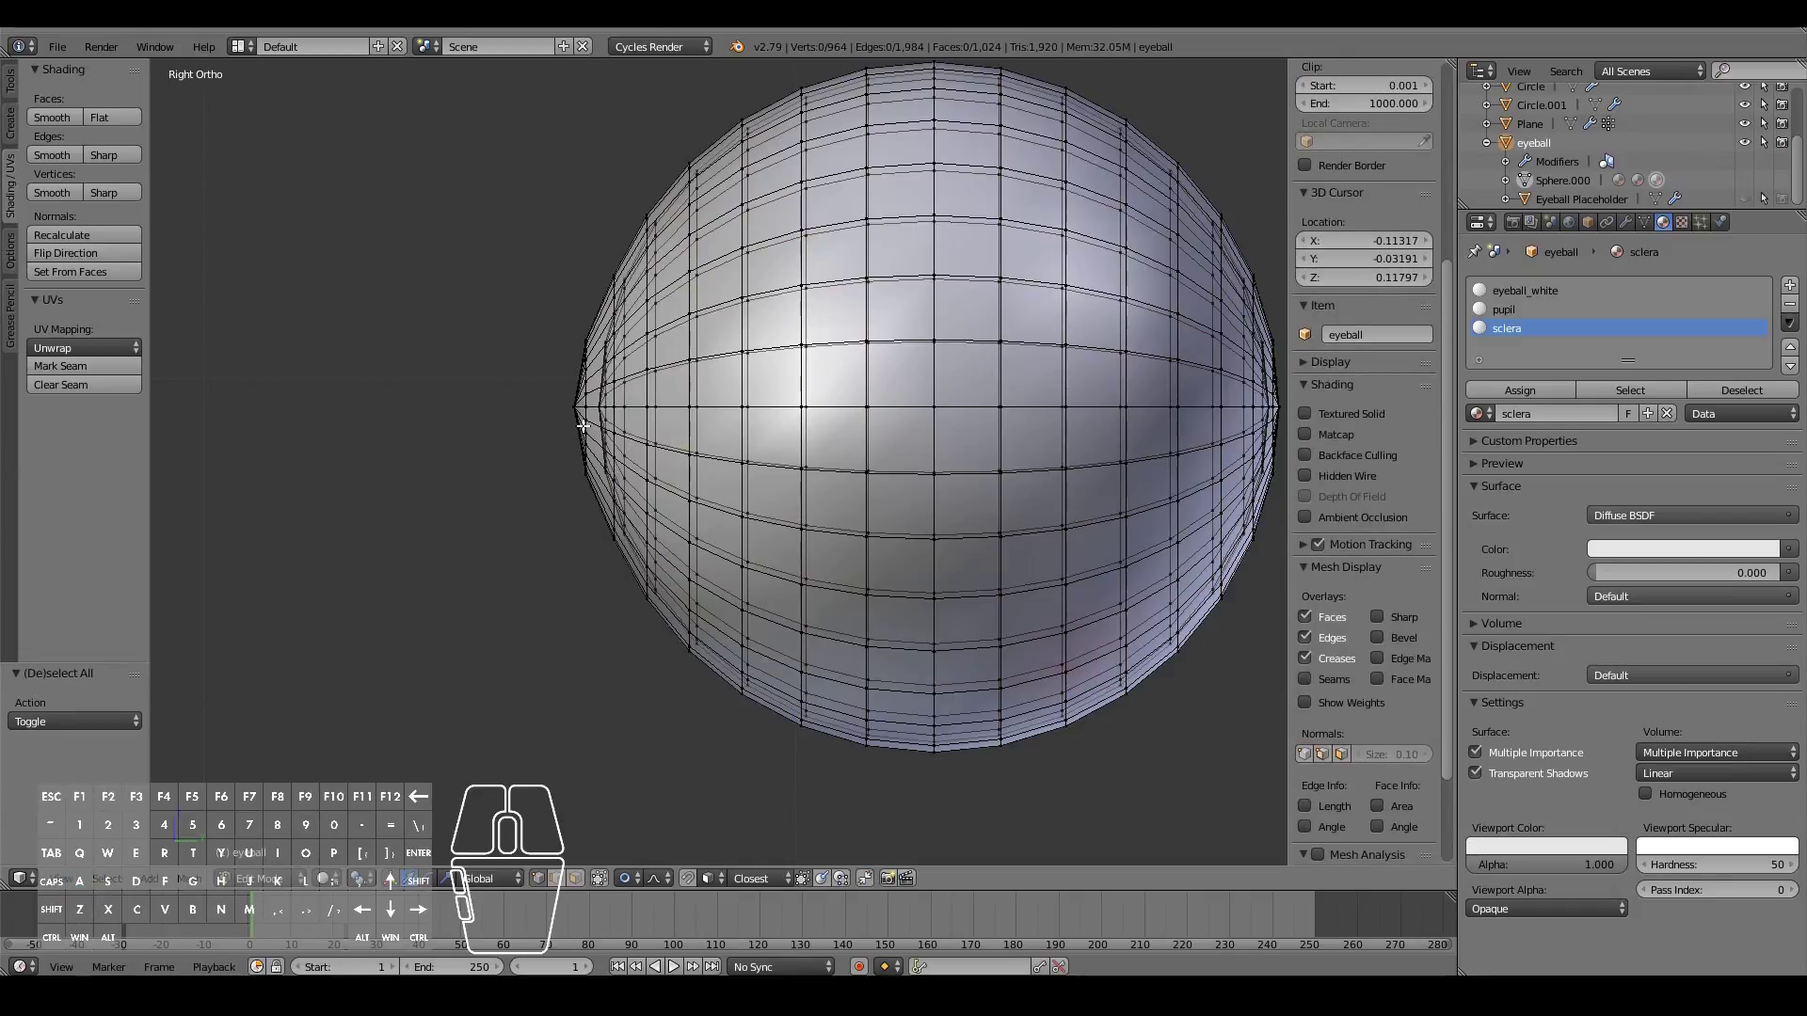
{"action": "key", "text": "ctrl+i"}
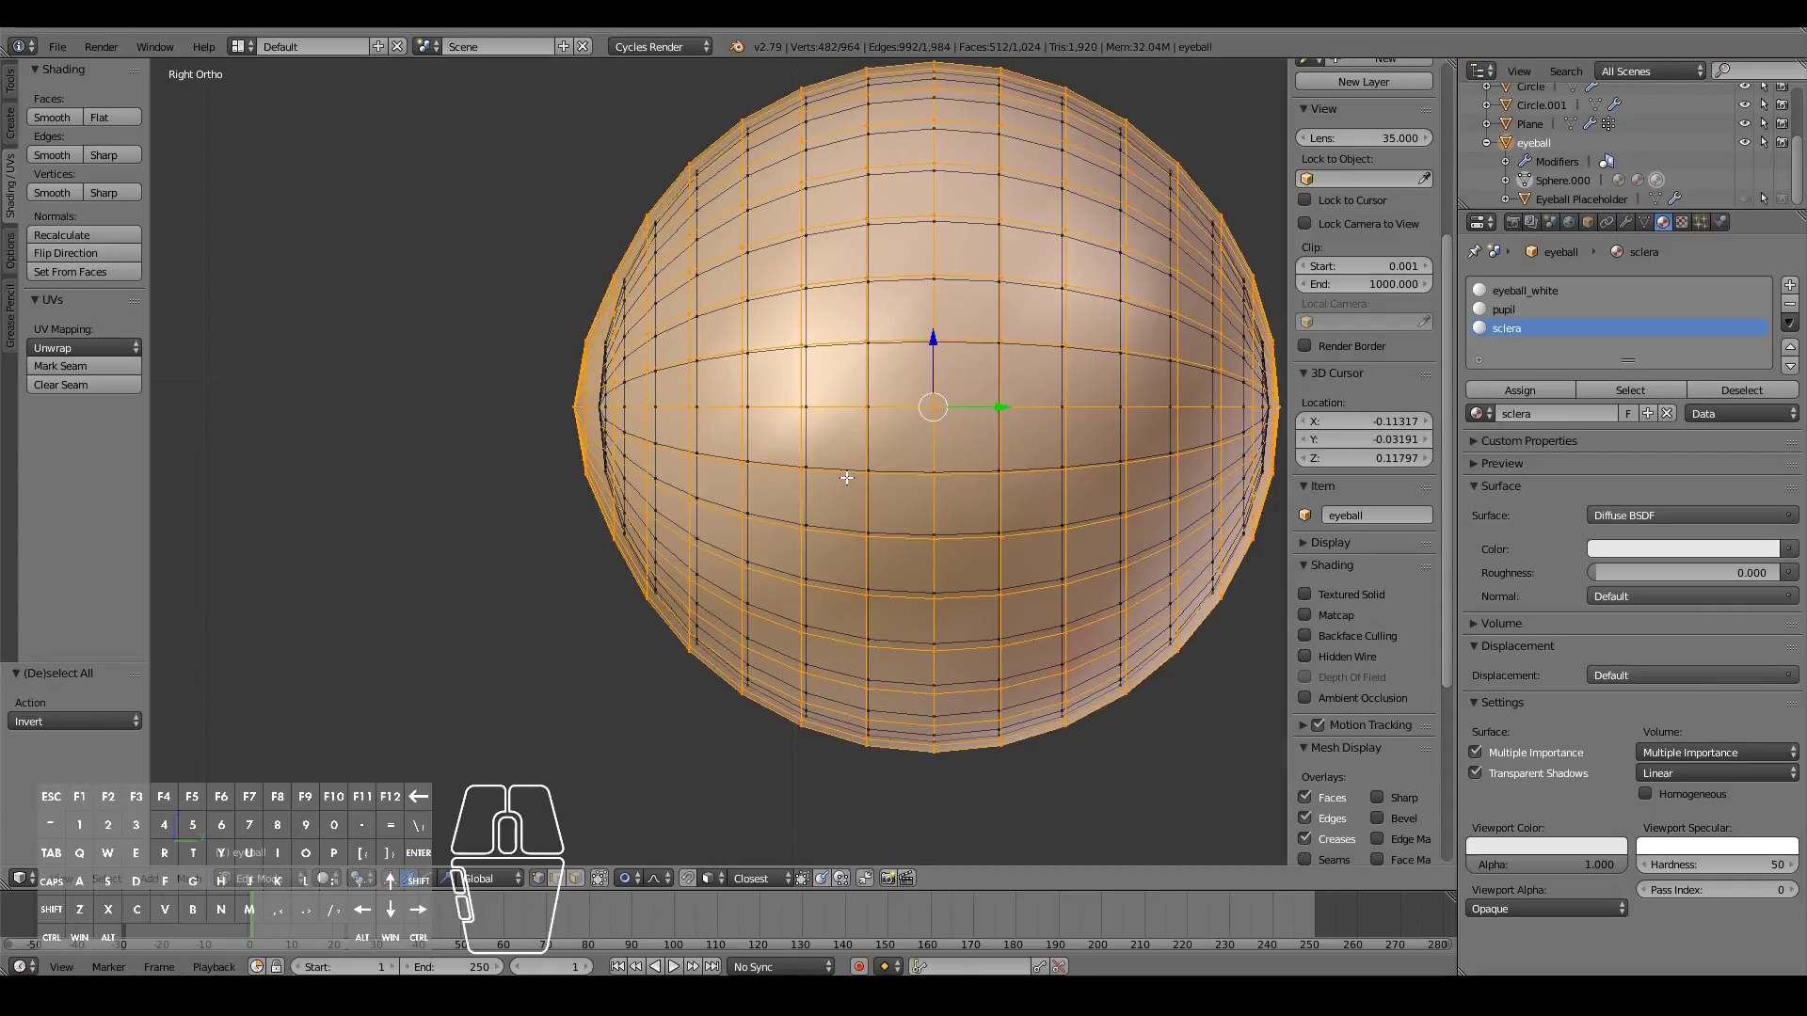
{"action": "key", "text": "h"}
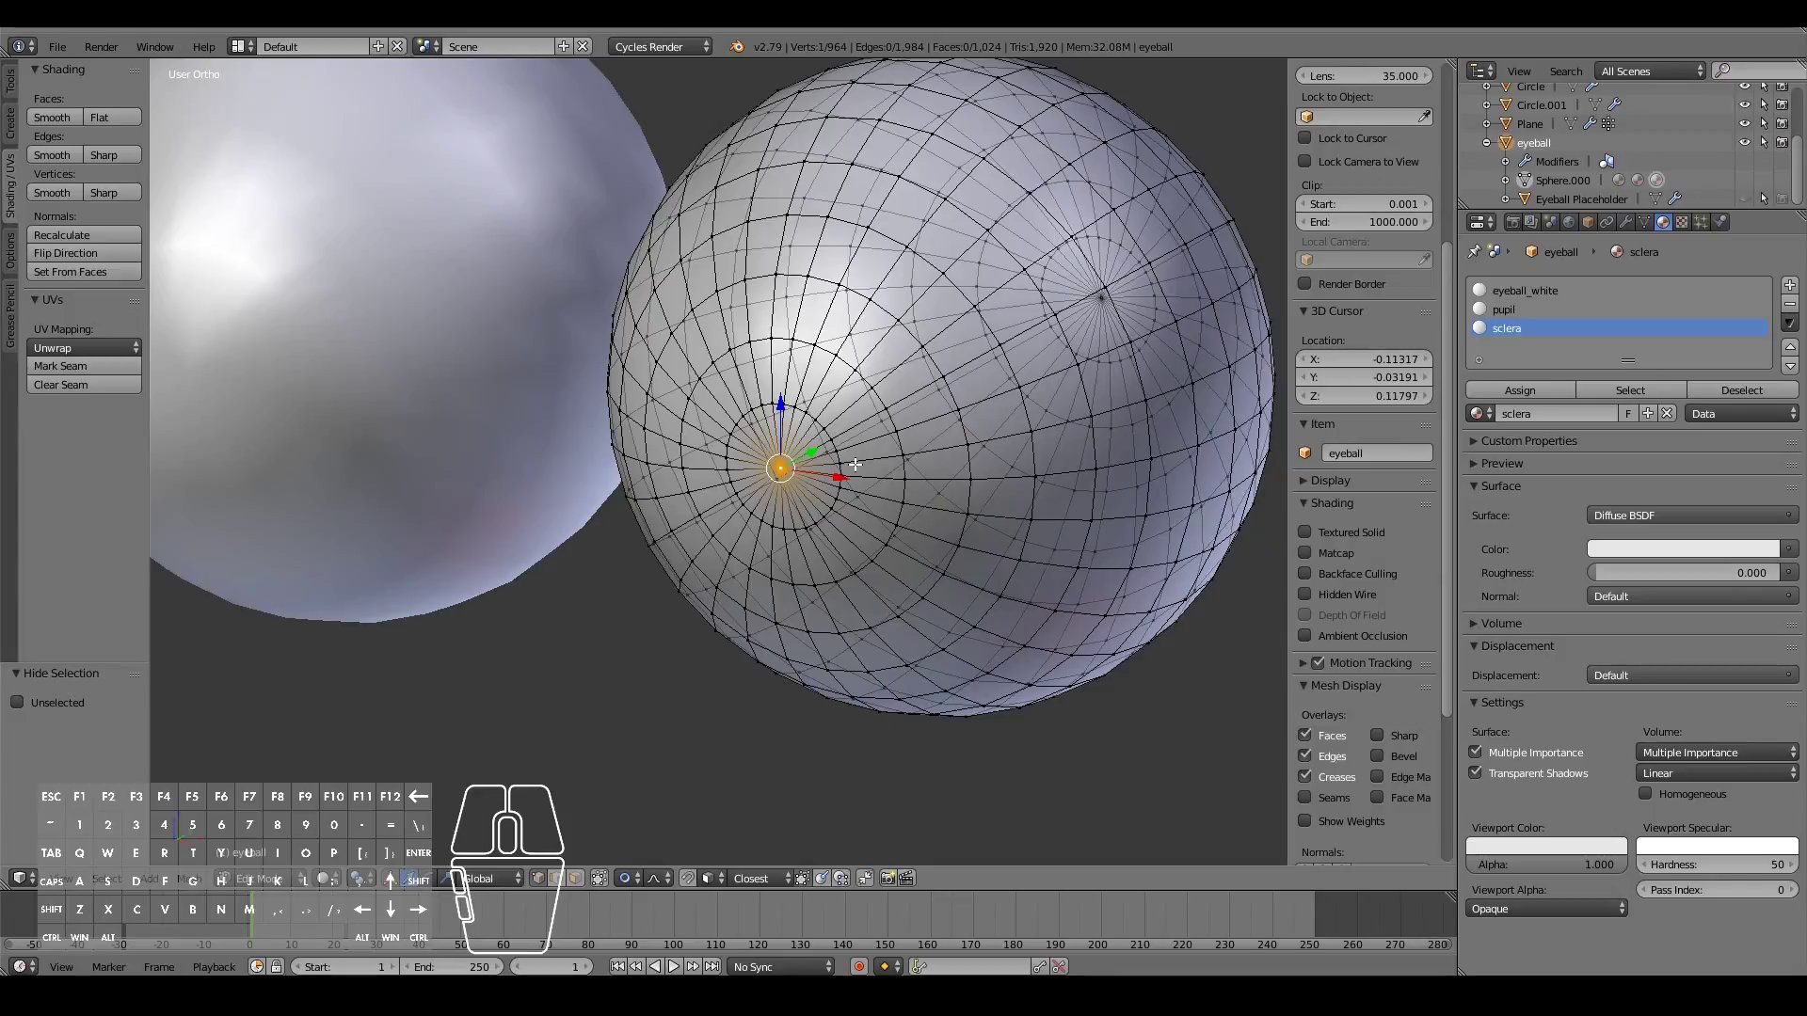
{"action": "key", "text": "KP_3"}
{"action": "key", "text": "ctrl+KP_6"}
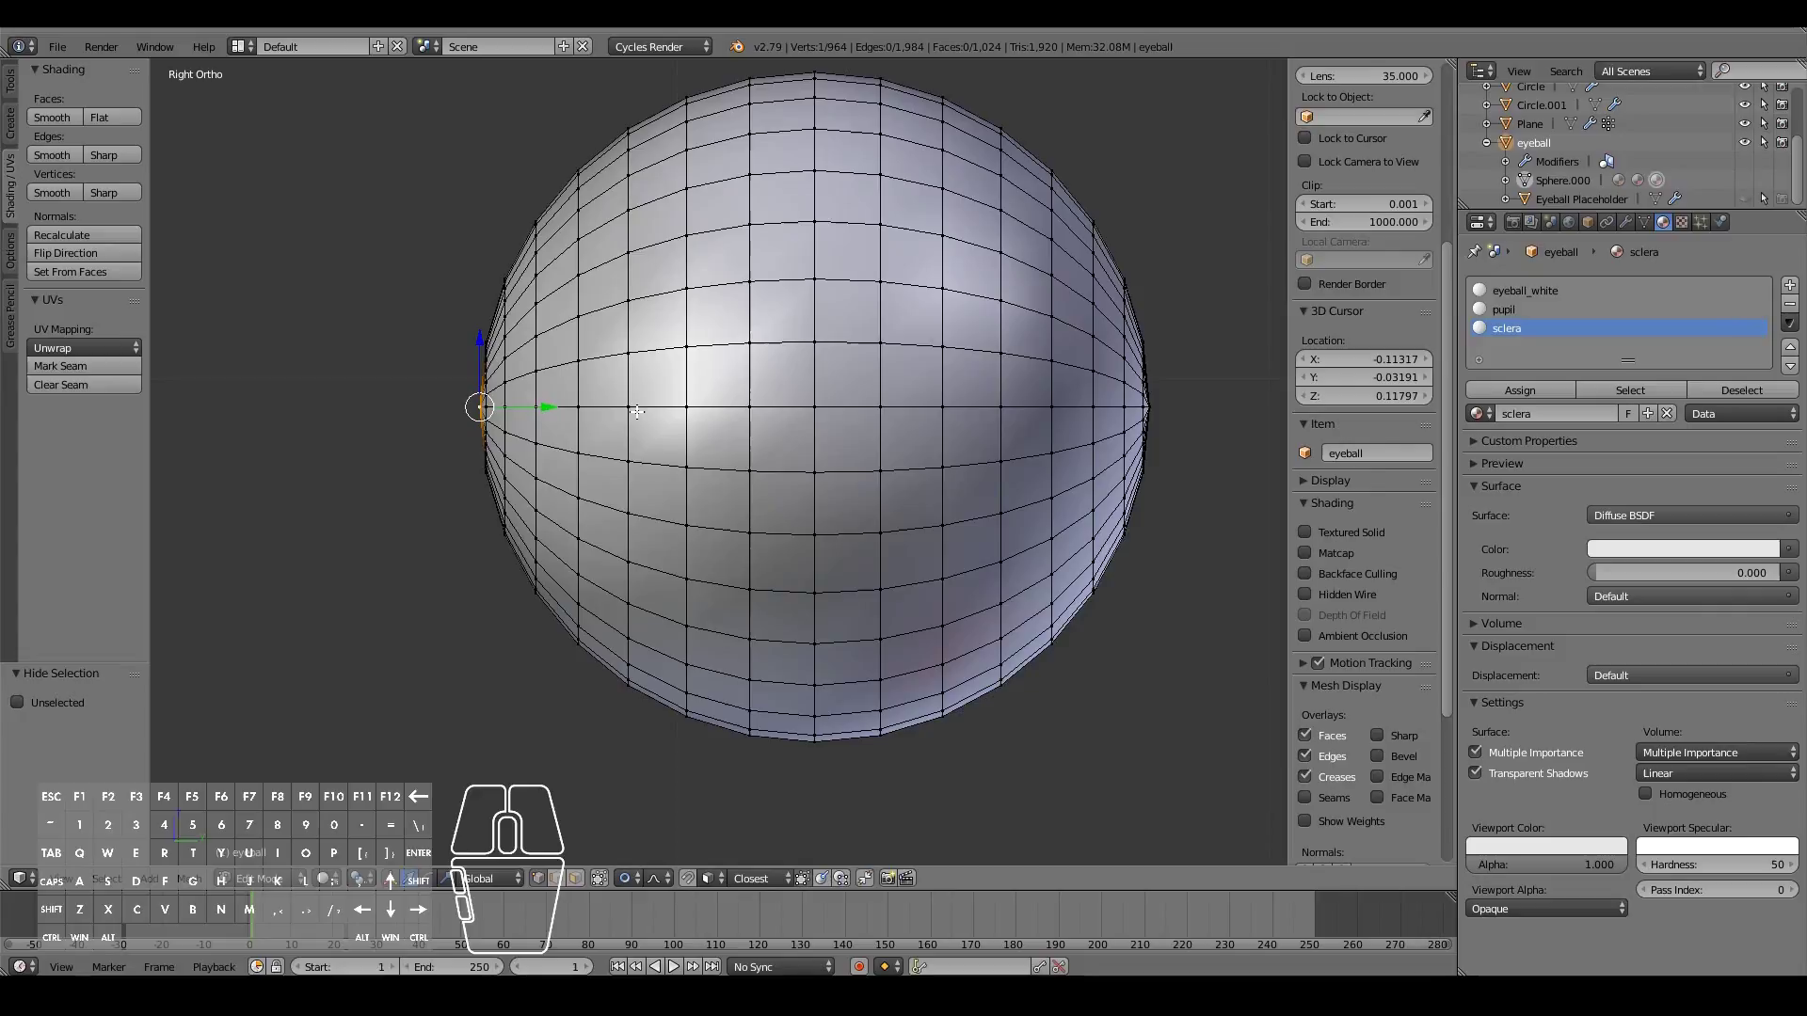
{"action": "key", "text": "ctrl+KP_6"}
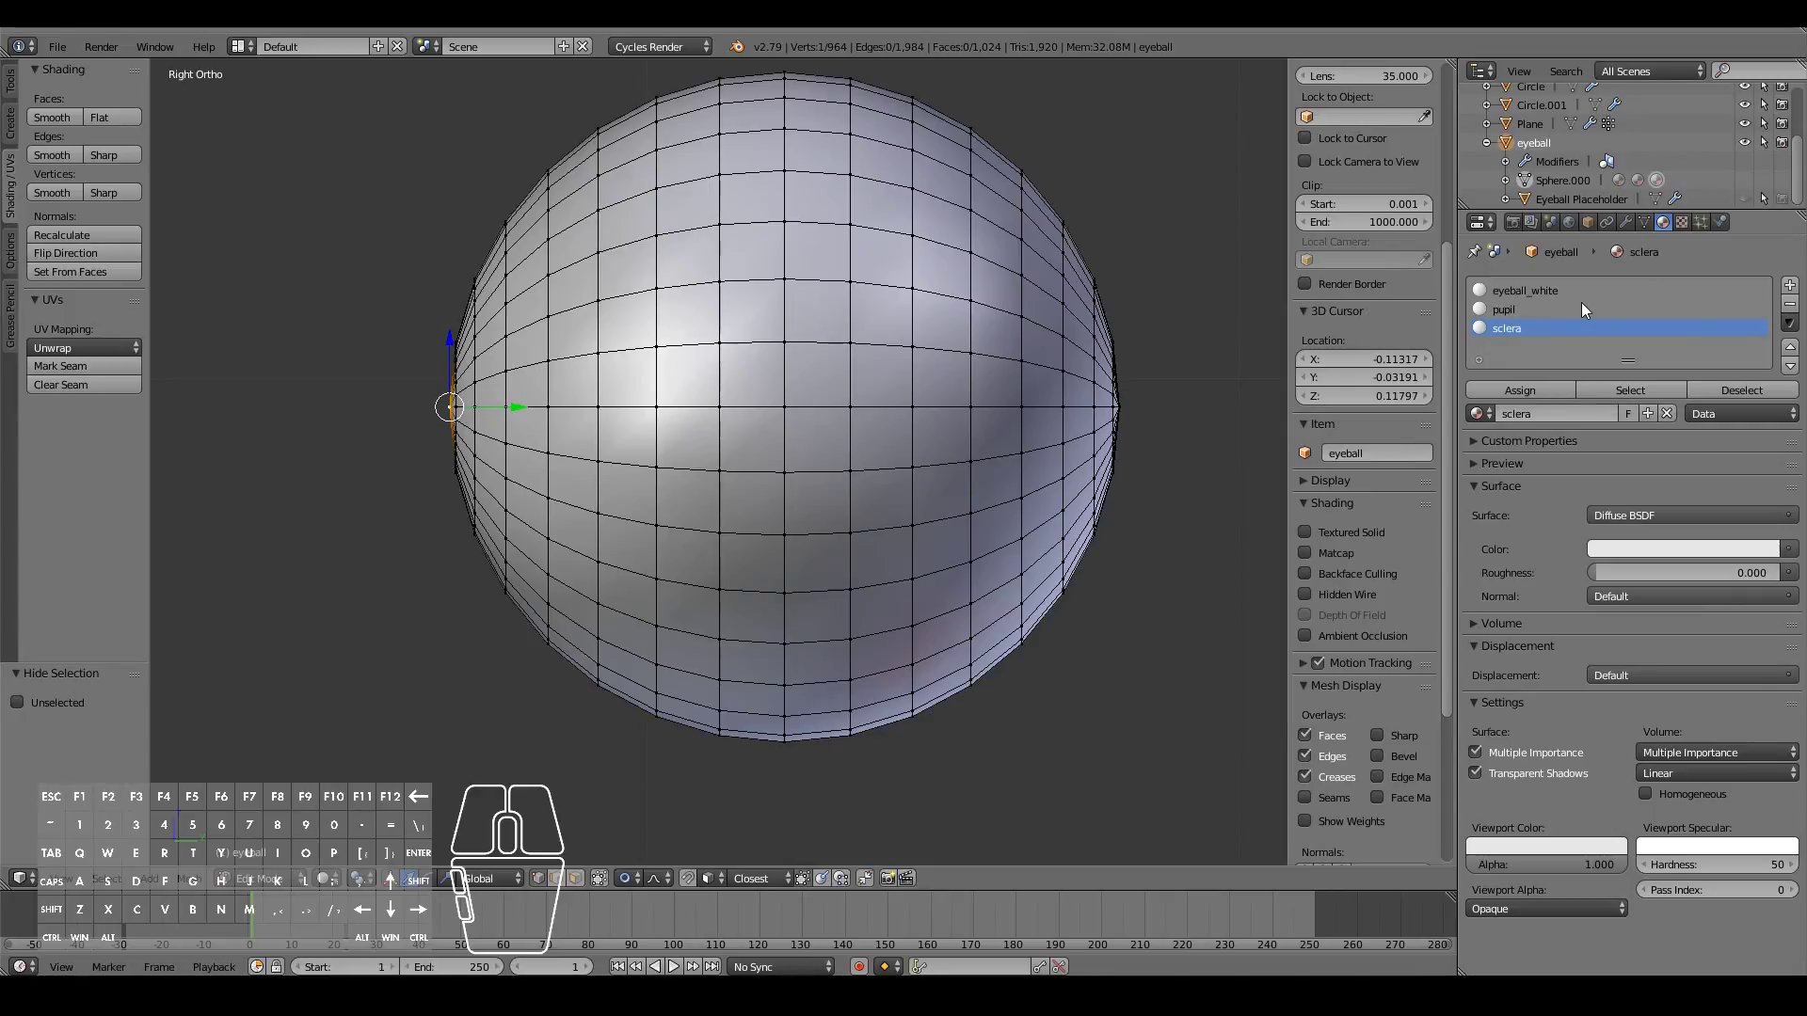
Step: Add a fourth material slot to the eyeball with a new material named reflective_bit
{"action": "left_click", "coordinate": [1790, 284]}
{"action": "left_click", "coordinate": [1559, 414]}
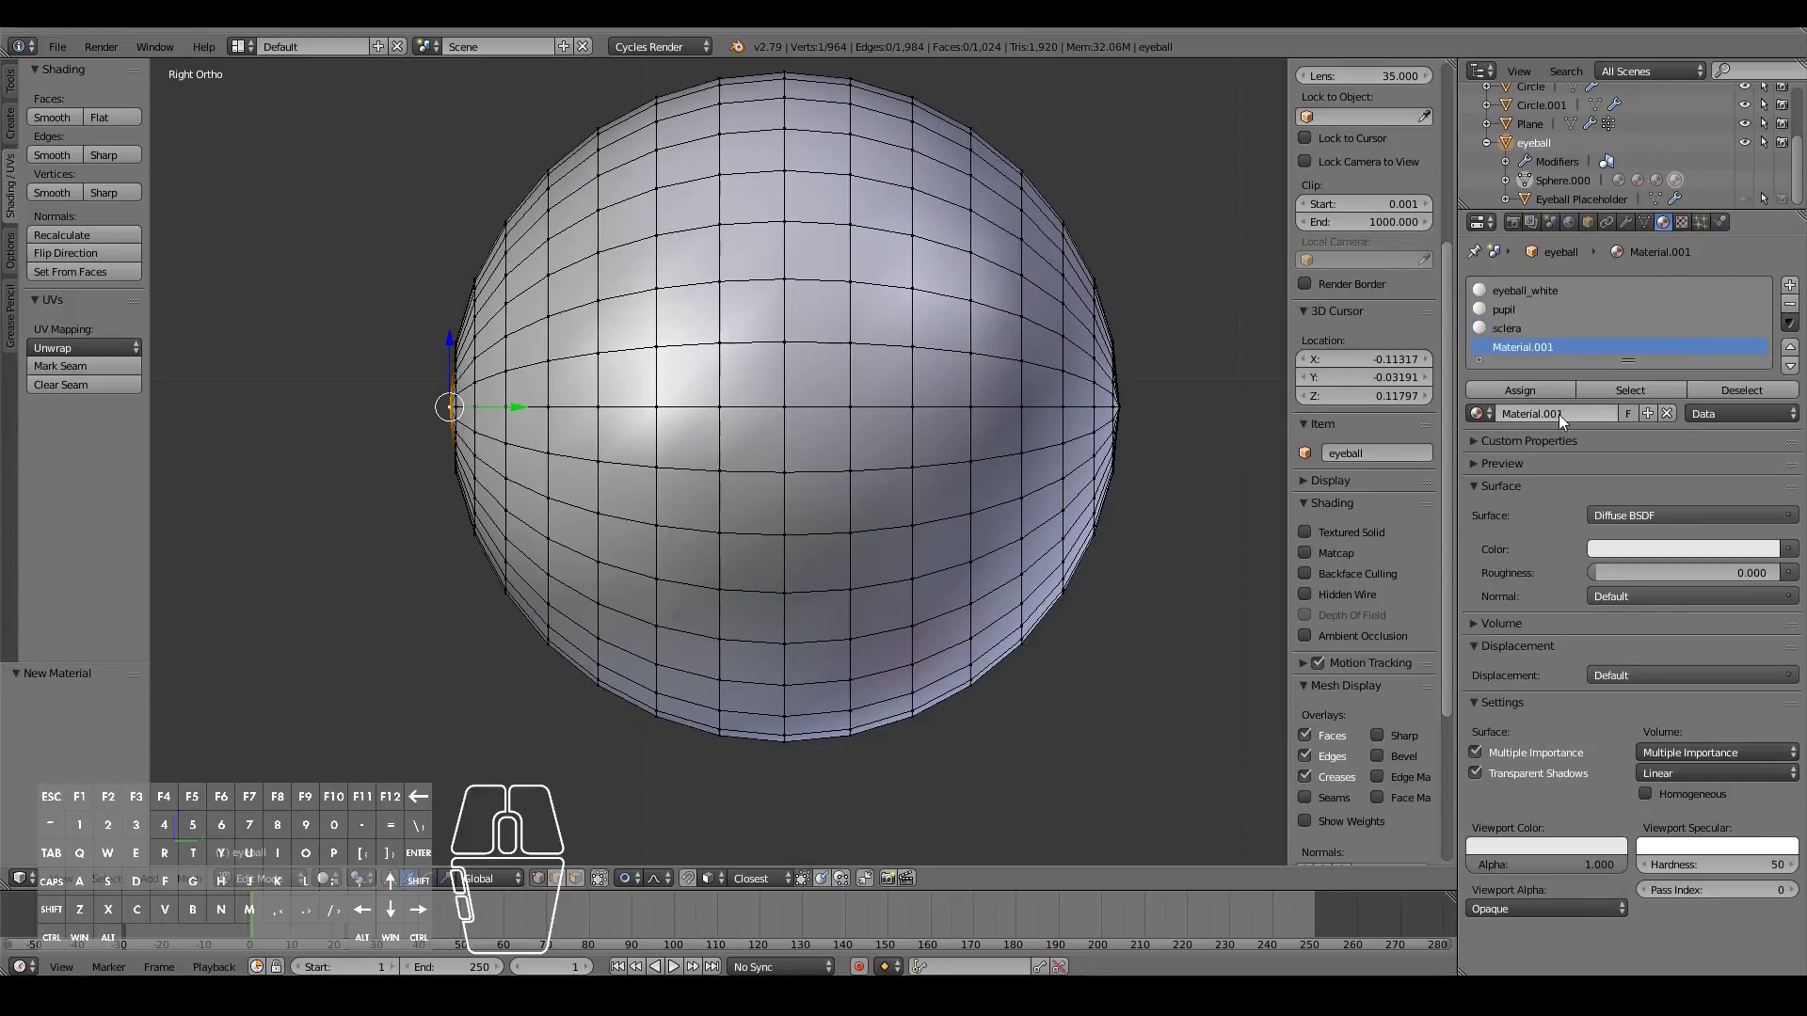
{"action": "left_click", "coordinate": [1545, 414]}
{"action": "type", "text": "tras"}
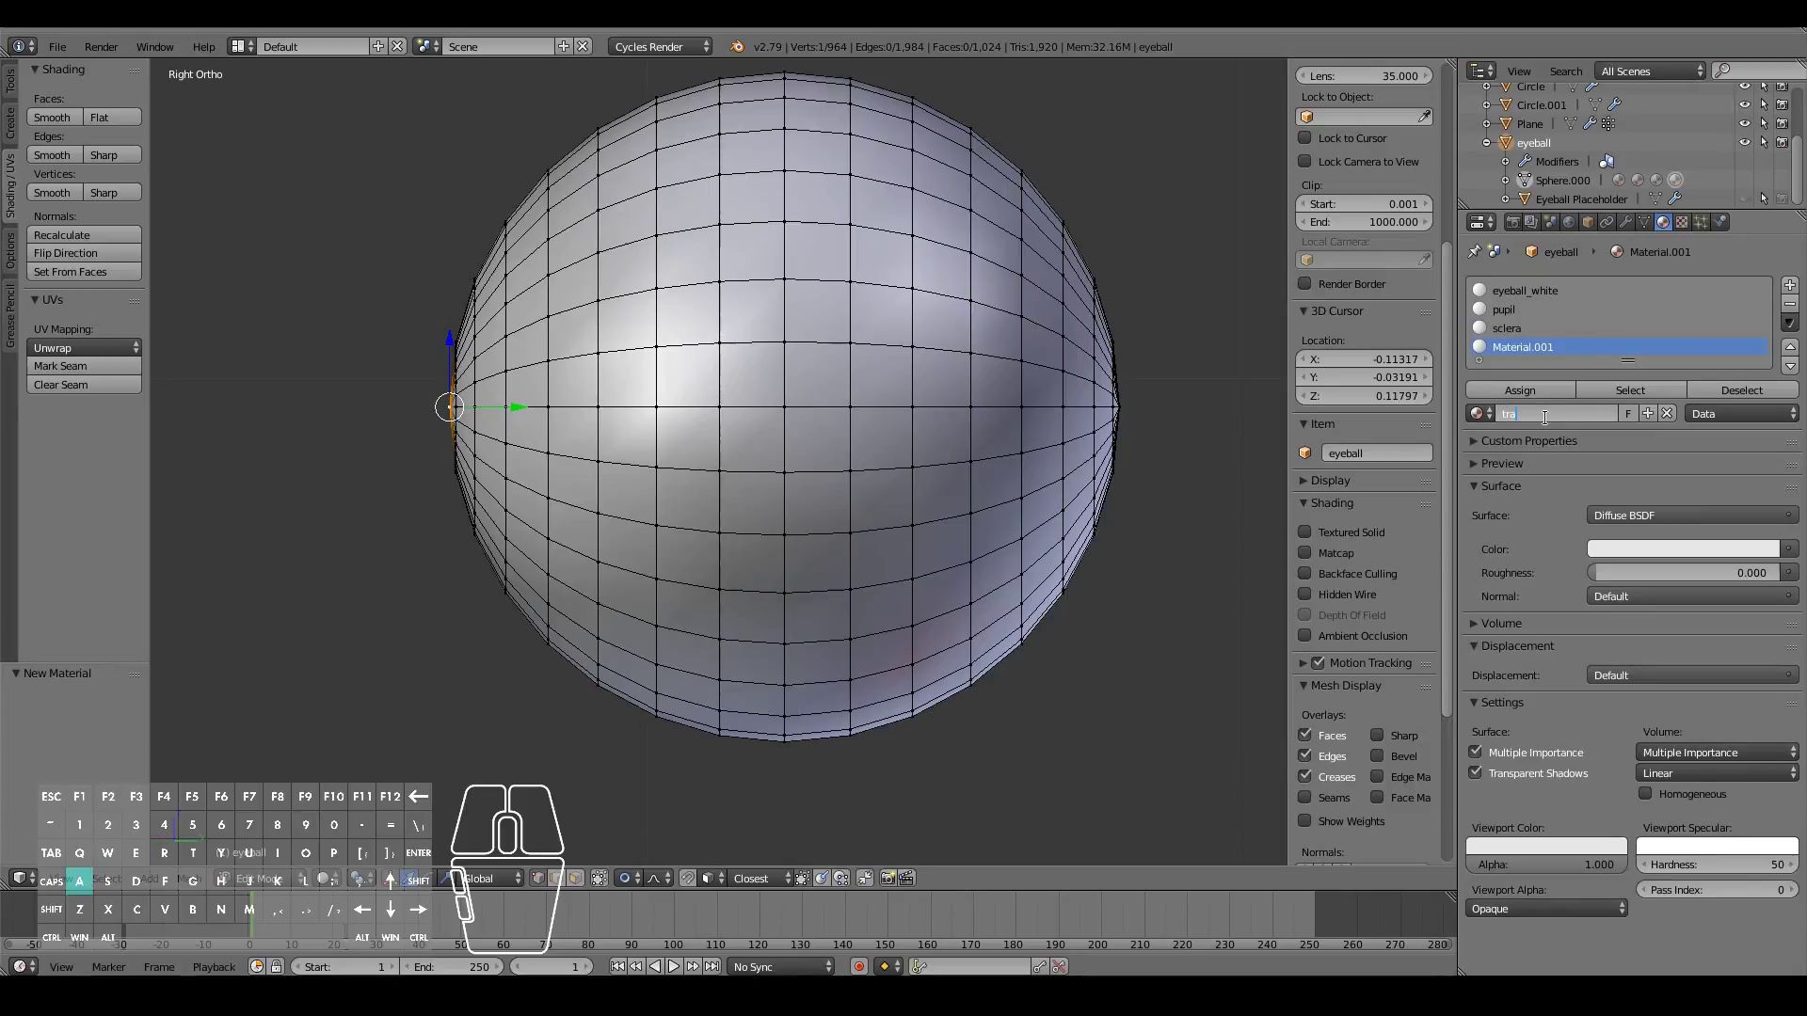
{"action": "key", "text": "BackSpace"}
{"action": "key", "text": "BackSpace"}
{"action": "key", "text": "BackSpace"}
{"action": "key", "text": "BackSpace"}
{"action": "type", "text": "reflective_bit"}
{"action": "key", "text": "Return"}
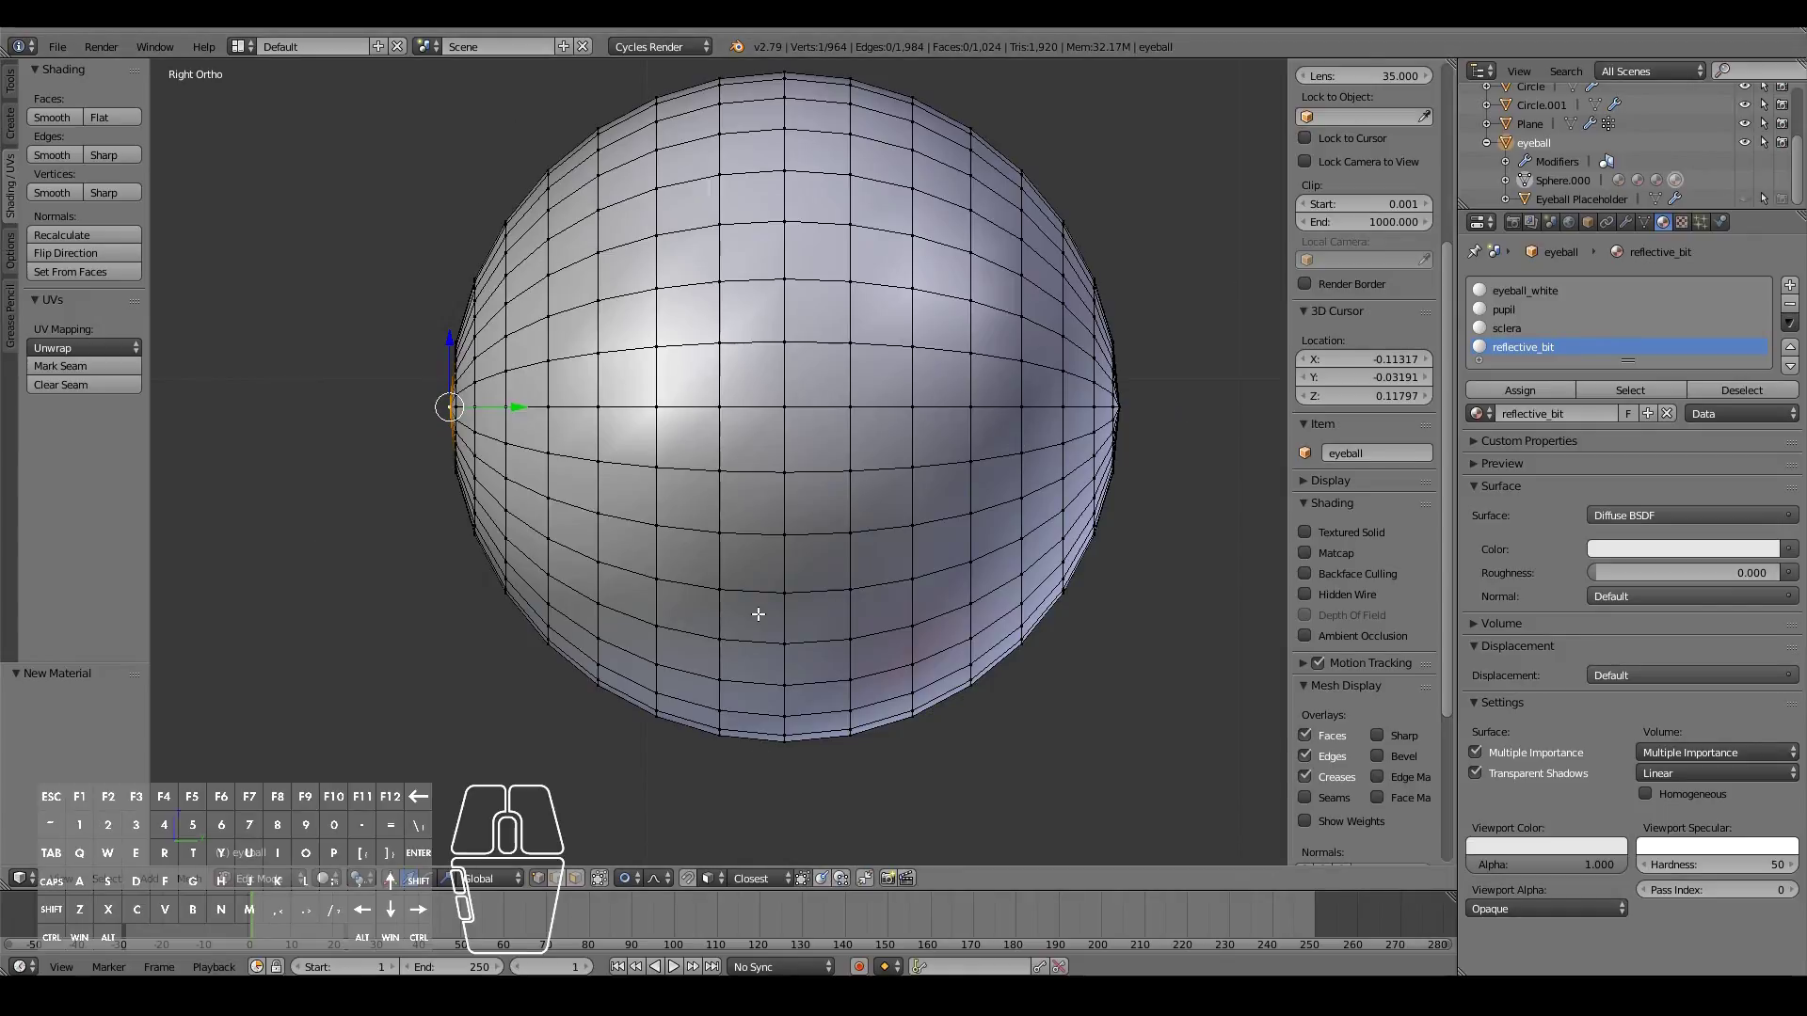
{"action": "middle_click_drag", "start_coordinate": [584, 492], "coordinate": [665, 456]}
{"action": "key", "text": "KP_3"}
{"action": "scroll", "coordinate": [666, 456], "scroll_direction": "up", "scroll_amount": 3, "text": "ctrl"}
{"action": "scroll", "coordinate": [665, 456], "scroll_direction": "up", "scroll_amount": 4, "text": "shift"}
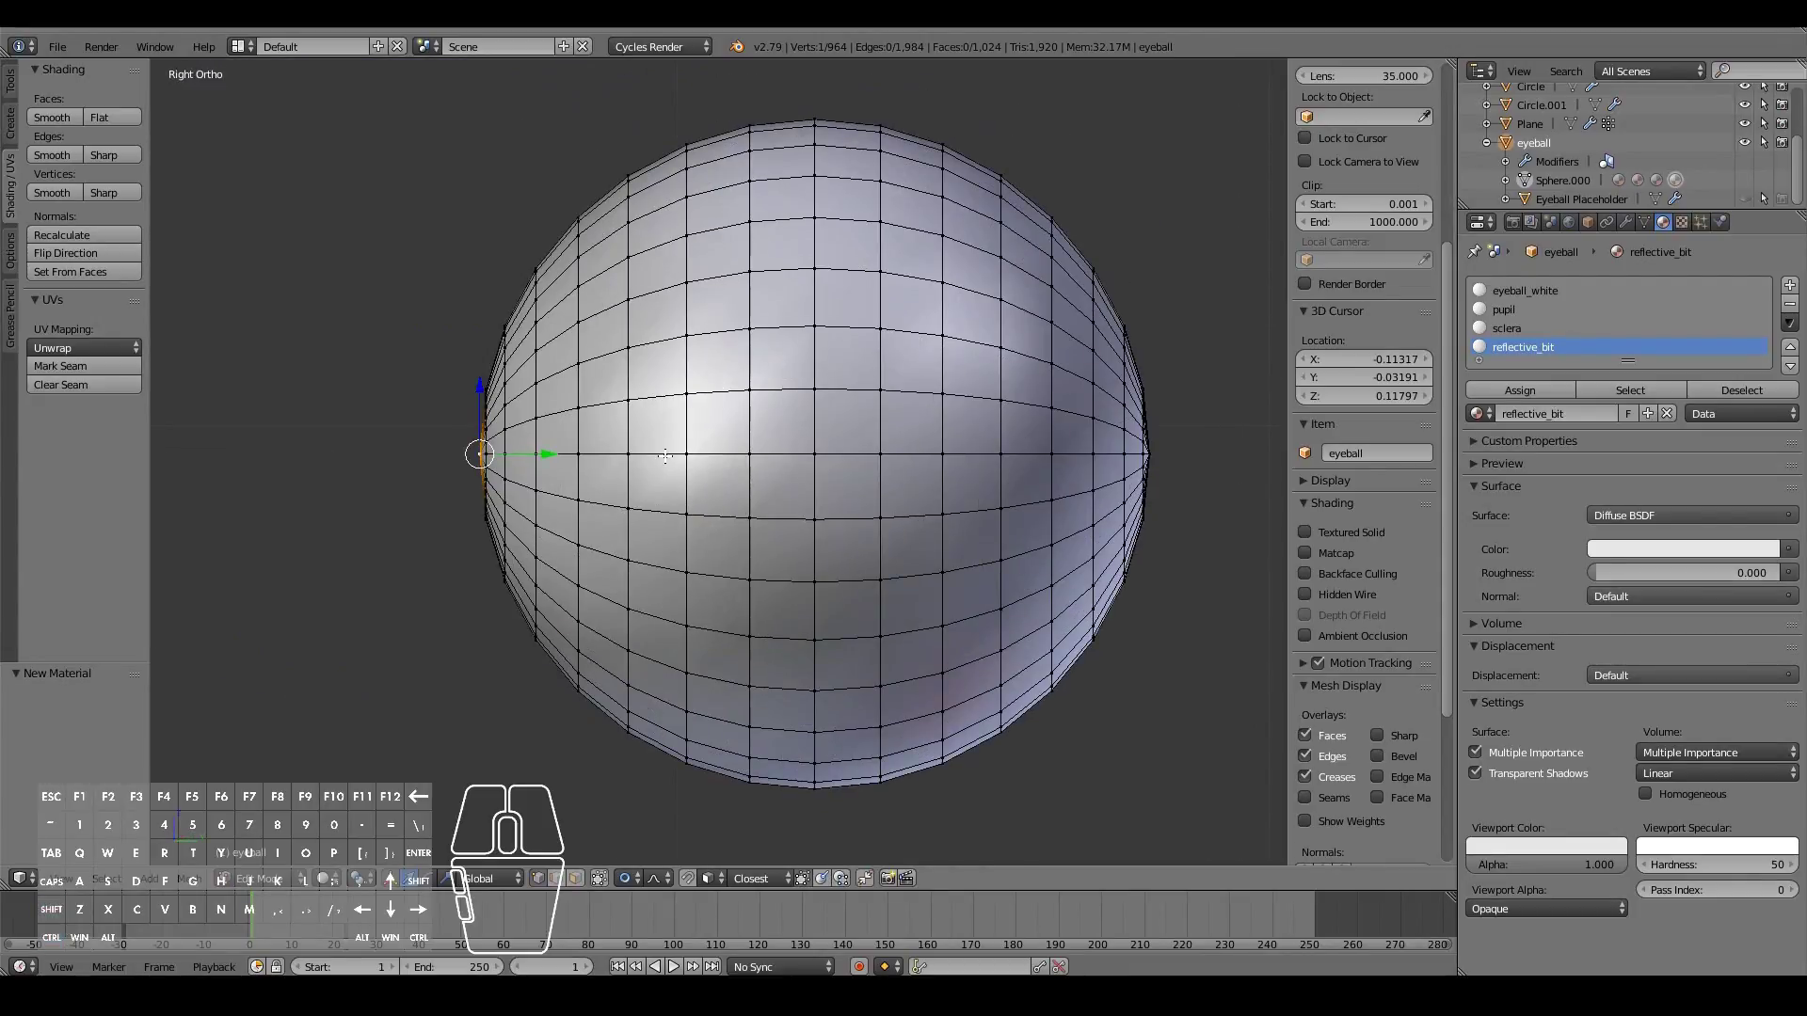
{"action": "scroll", "coordinate": [665, 456], "scroll_direction": "up", "scroll_amount": 1}
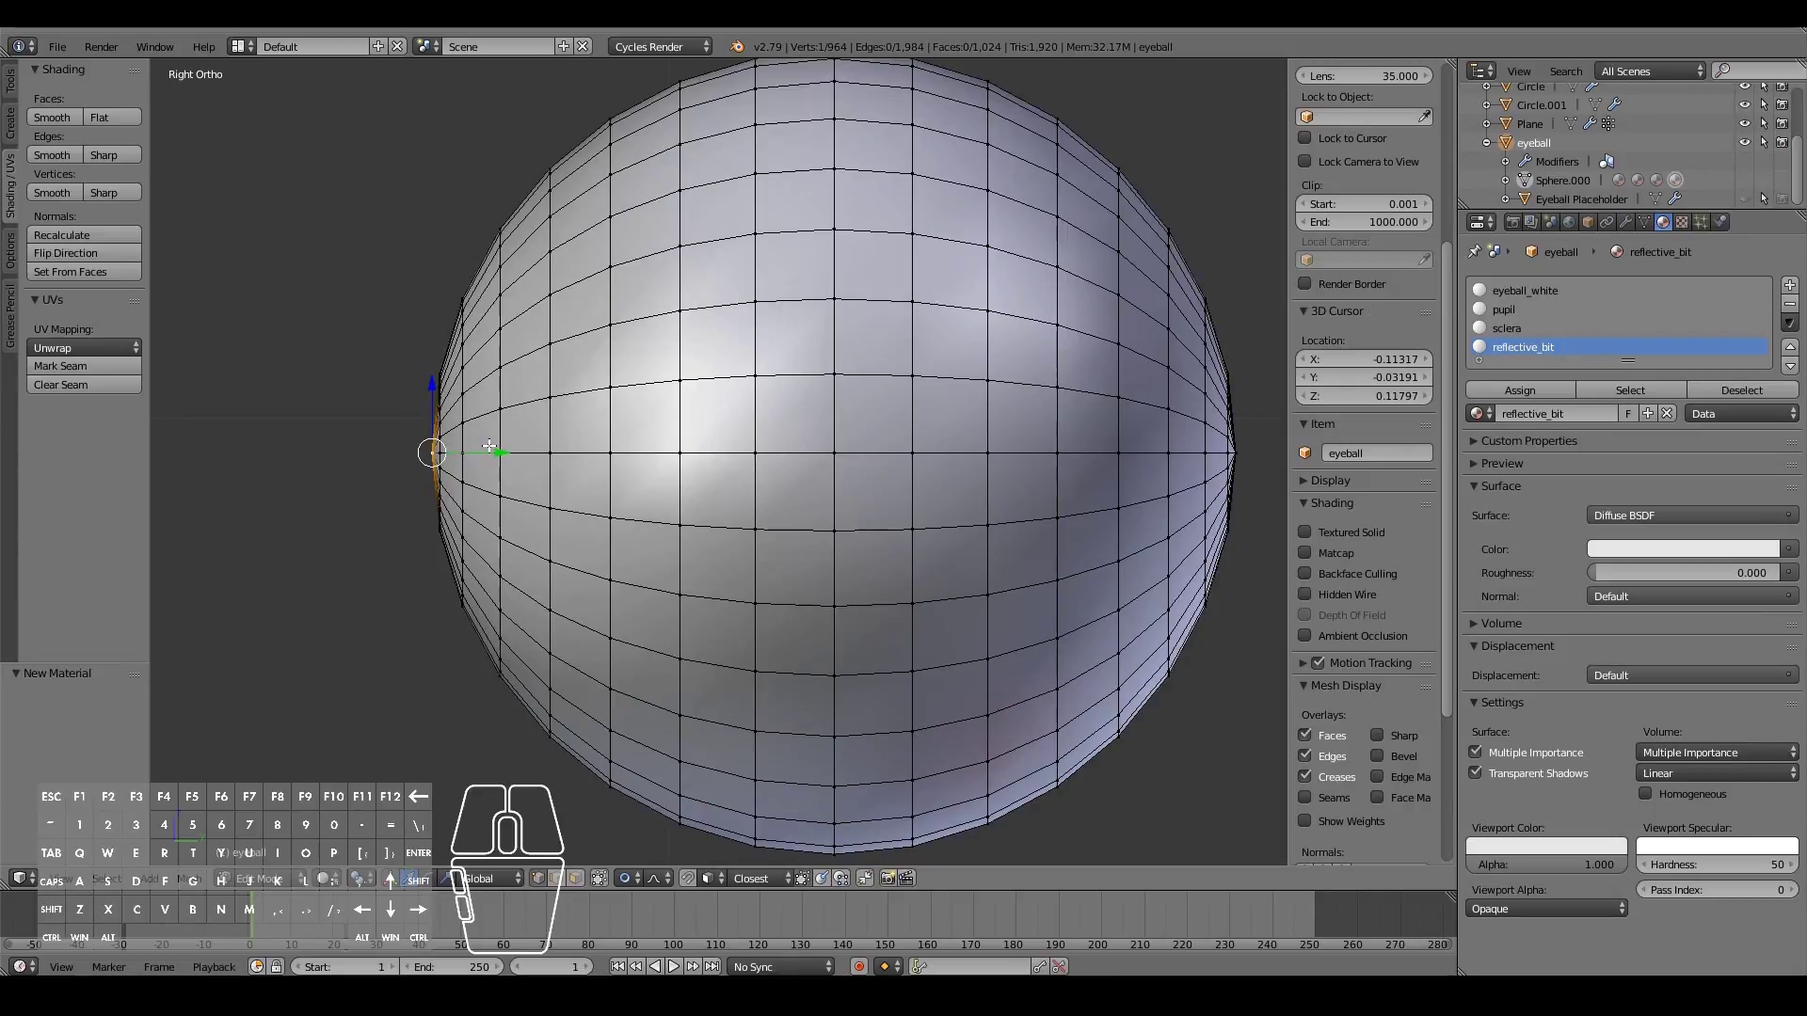
{"action": "key", "text": "g"}
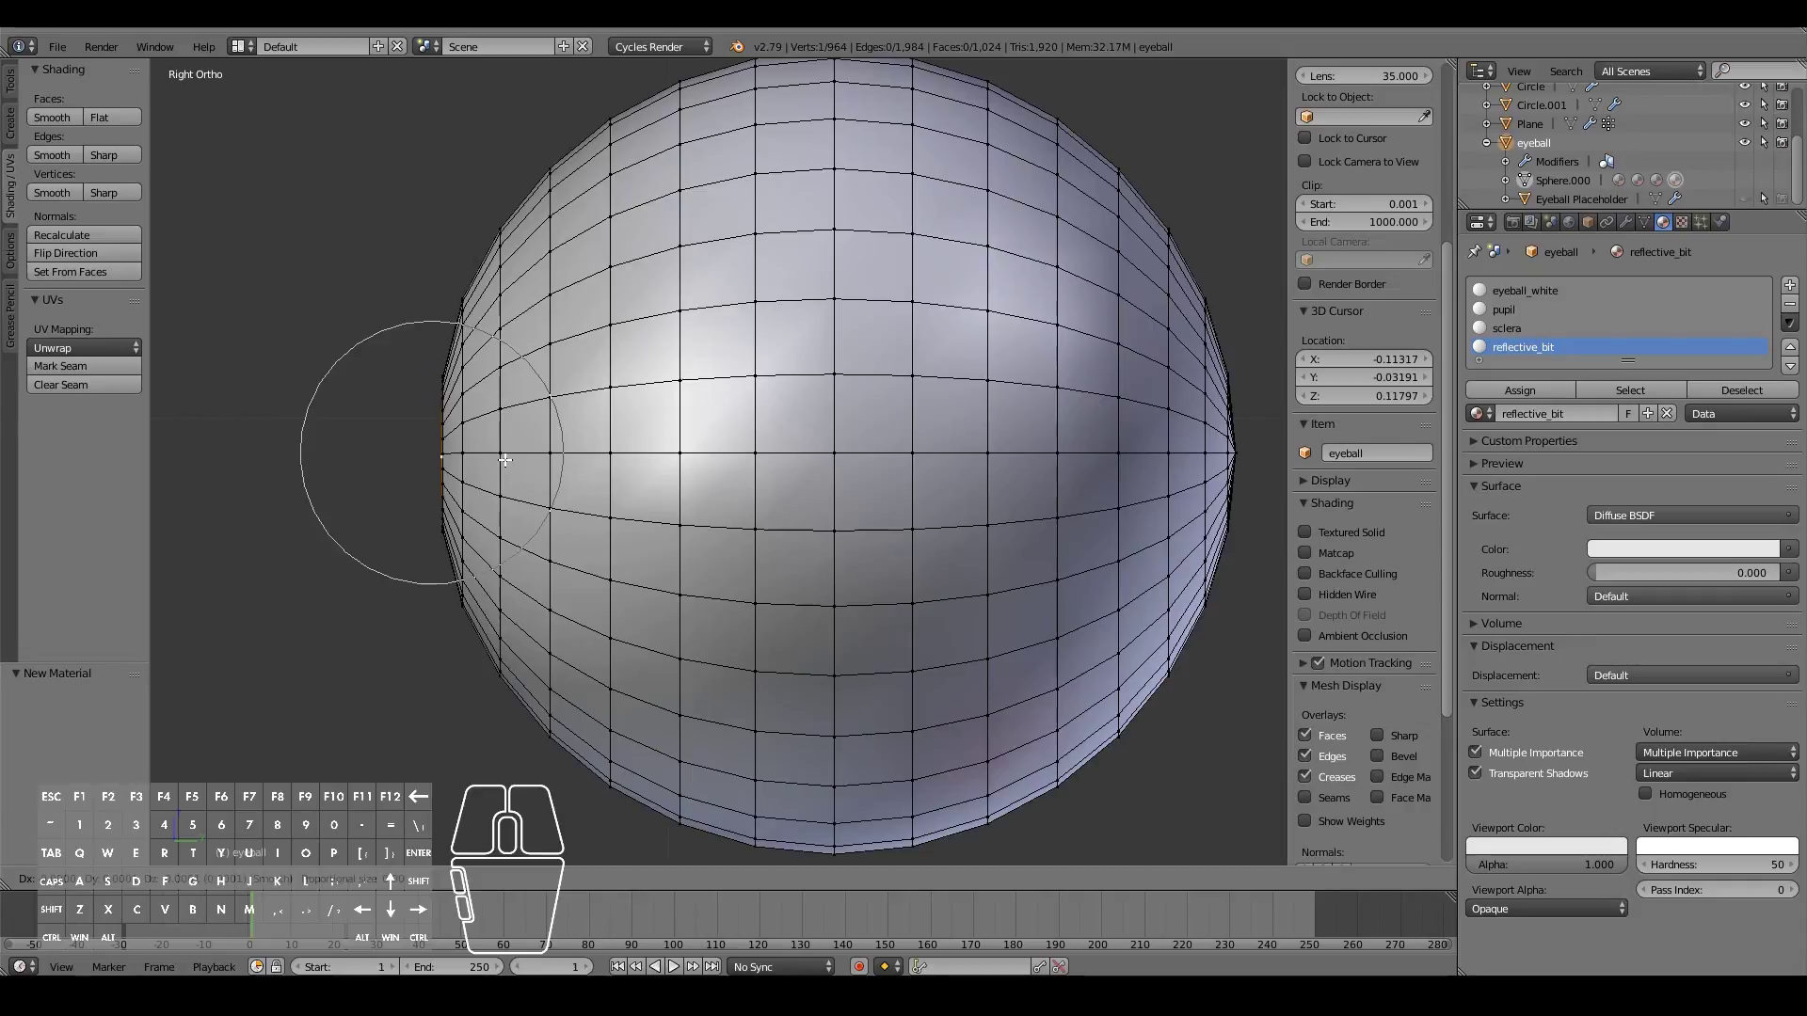
{"action": "right_click", "coordinate": [506, 461]}
{"action": "middle_click_drag", "start_coordinate": [465, 434], "coordinate": [566, 433]}
{"action": "key", "text": "KP_3"}
{"action": "key", "text": "g"}
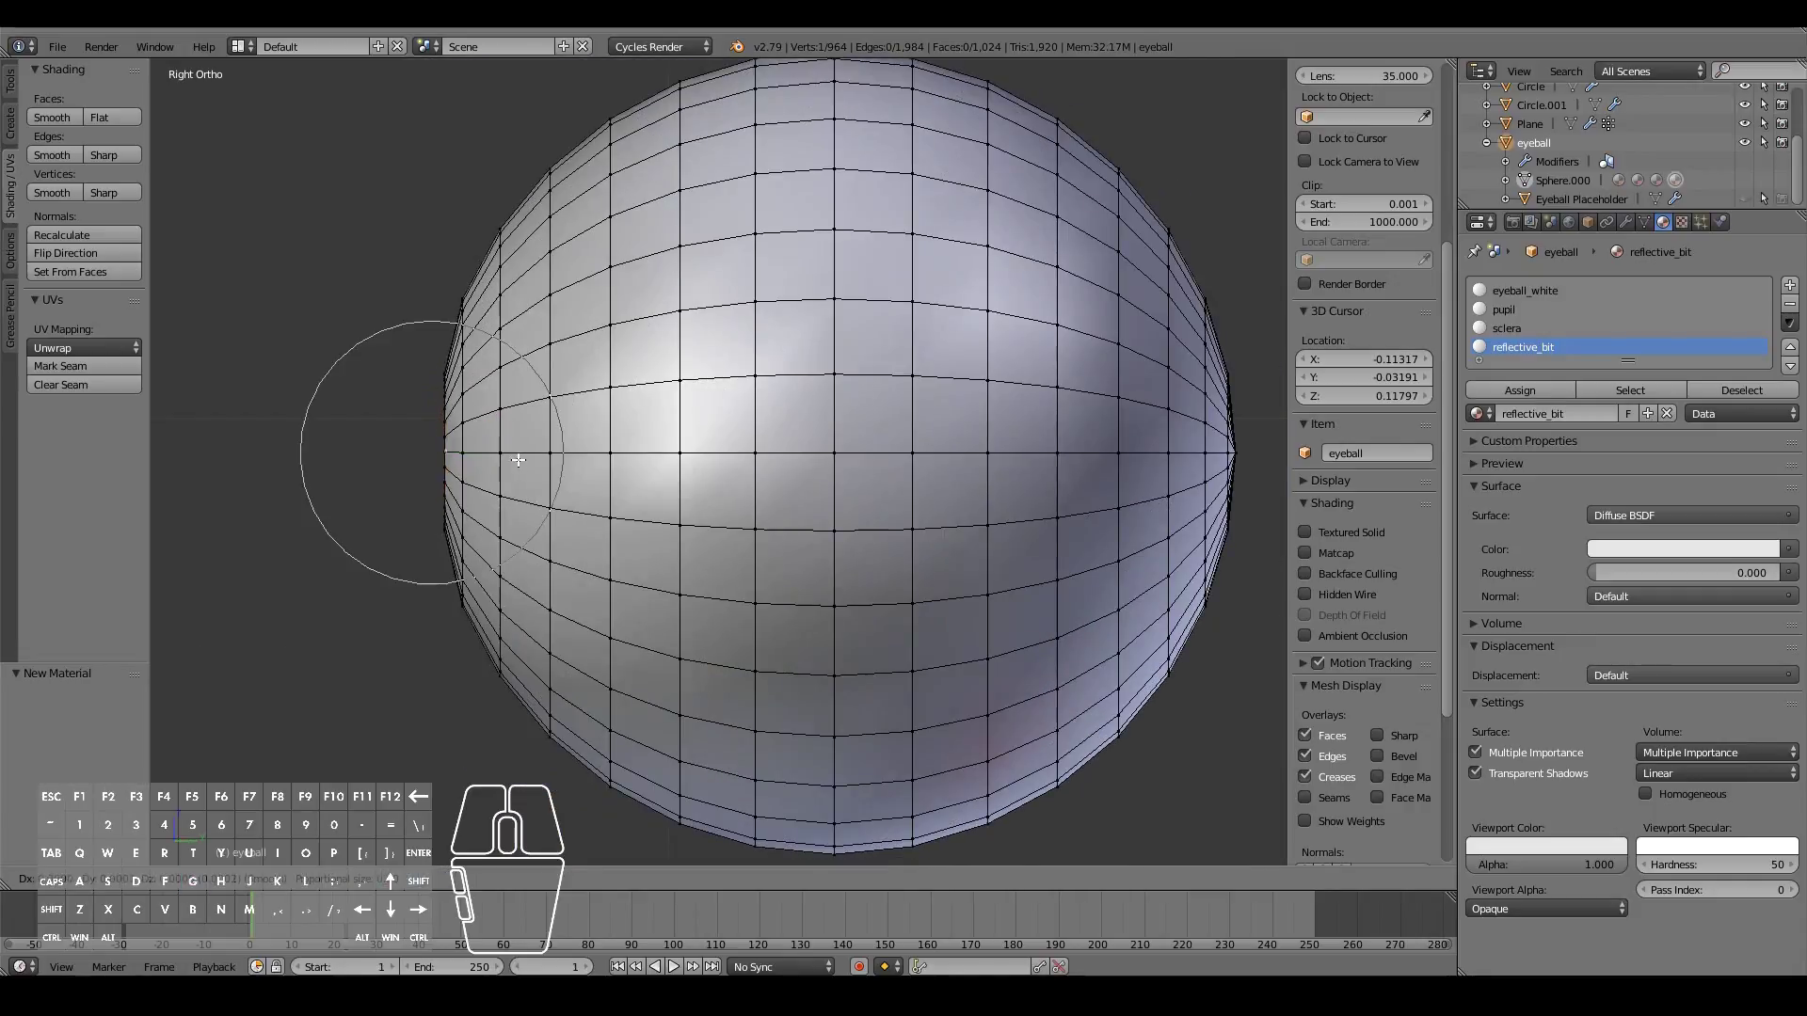
{"action": "right_click", "coordinate": [617, 469]}
Step: Select the edge loop bounding the inner sphere's front cap and snap the 3D cursor to the selection
{"action": "key", "text": "ctrl+KP_Add"}
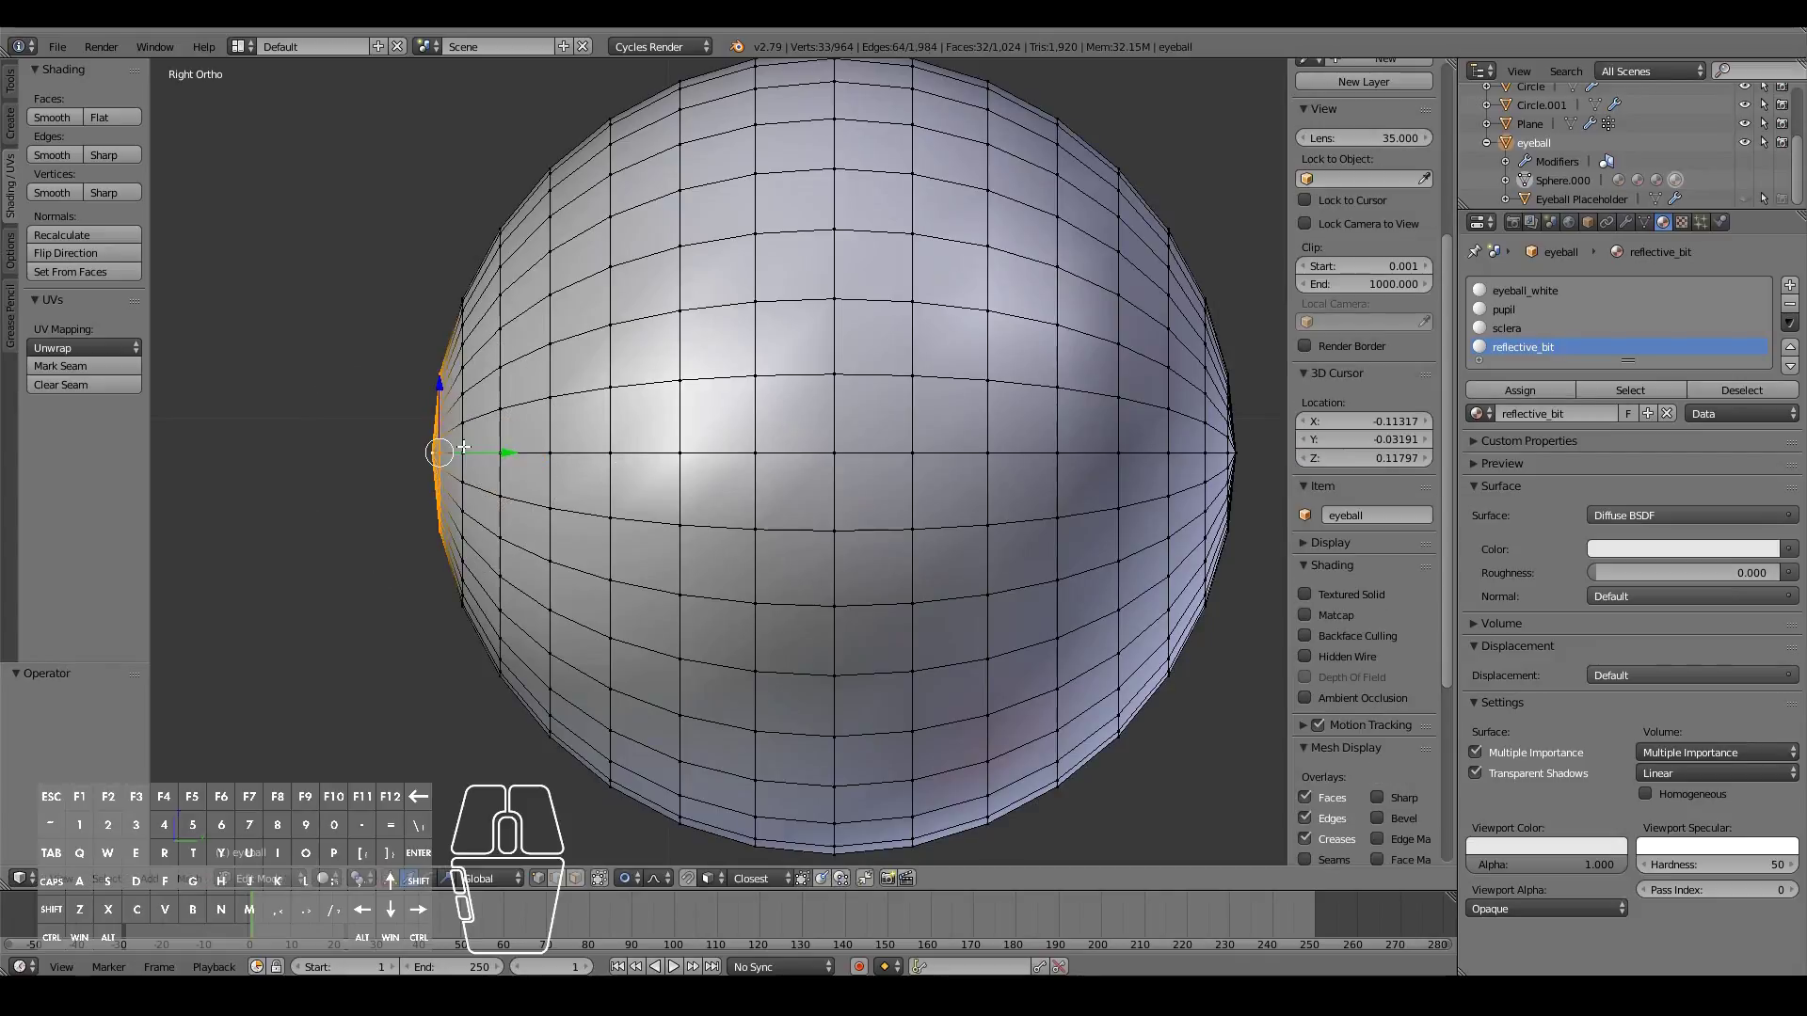
{"action": "right_click", "coordinate": [464, 433], "text": "shift"}
{"action": "middle_click_drag", "start_coordinate": [467, 435], "coordinate": [537, 472]}
{"action": "key", "text": "shift+s"}
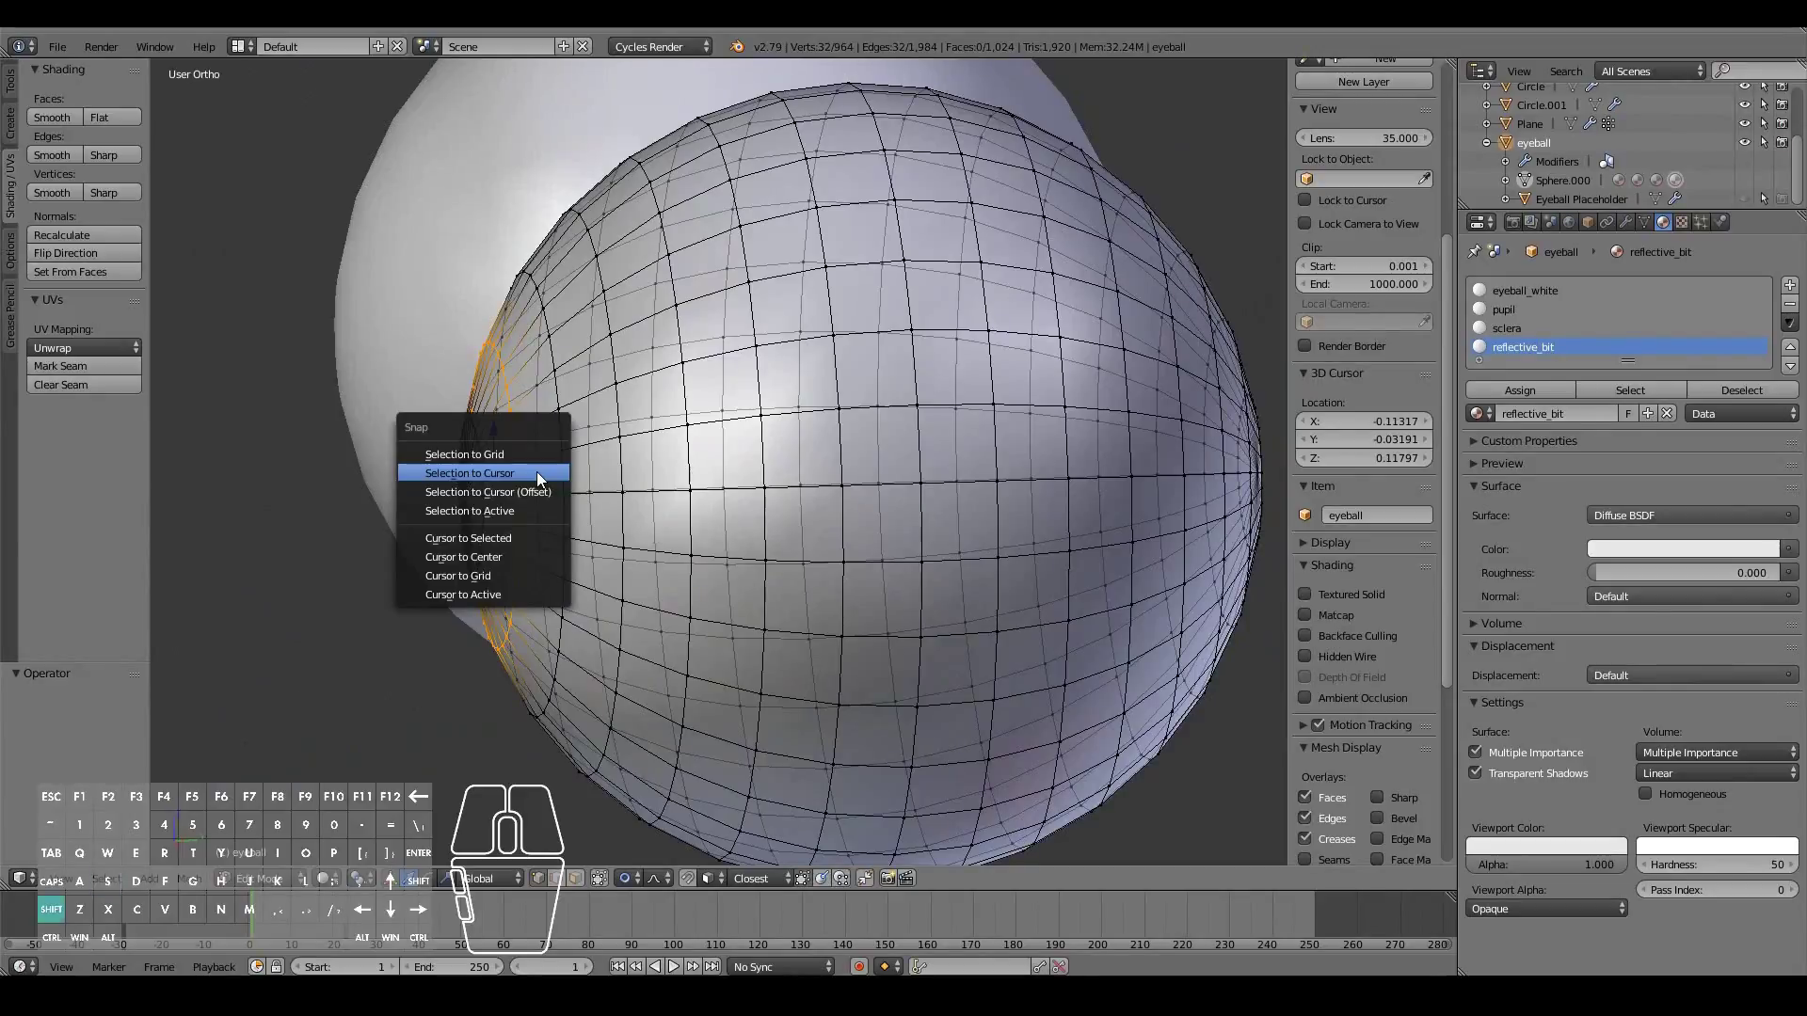
{"action": "left_click", "coordinate": [504, 540]}
Step: Select the inner sphere's whole front cap and flip it inward by scaling along Y with the 3D cursor as pivot
{"action": "key", "text": "KP_3"}
{"action": "key", "text": "a"}
{"action": "key", "text": "b"}
{"action": "left_click_drag", "start_coordinate": [422, 355], "coordinate": [466, 569]}
{"action": "middle_click_drag", "start_coordinate": [466, 569], "coordinate": [746, 551]}
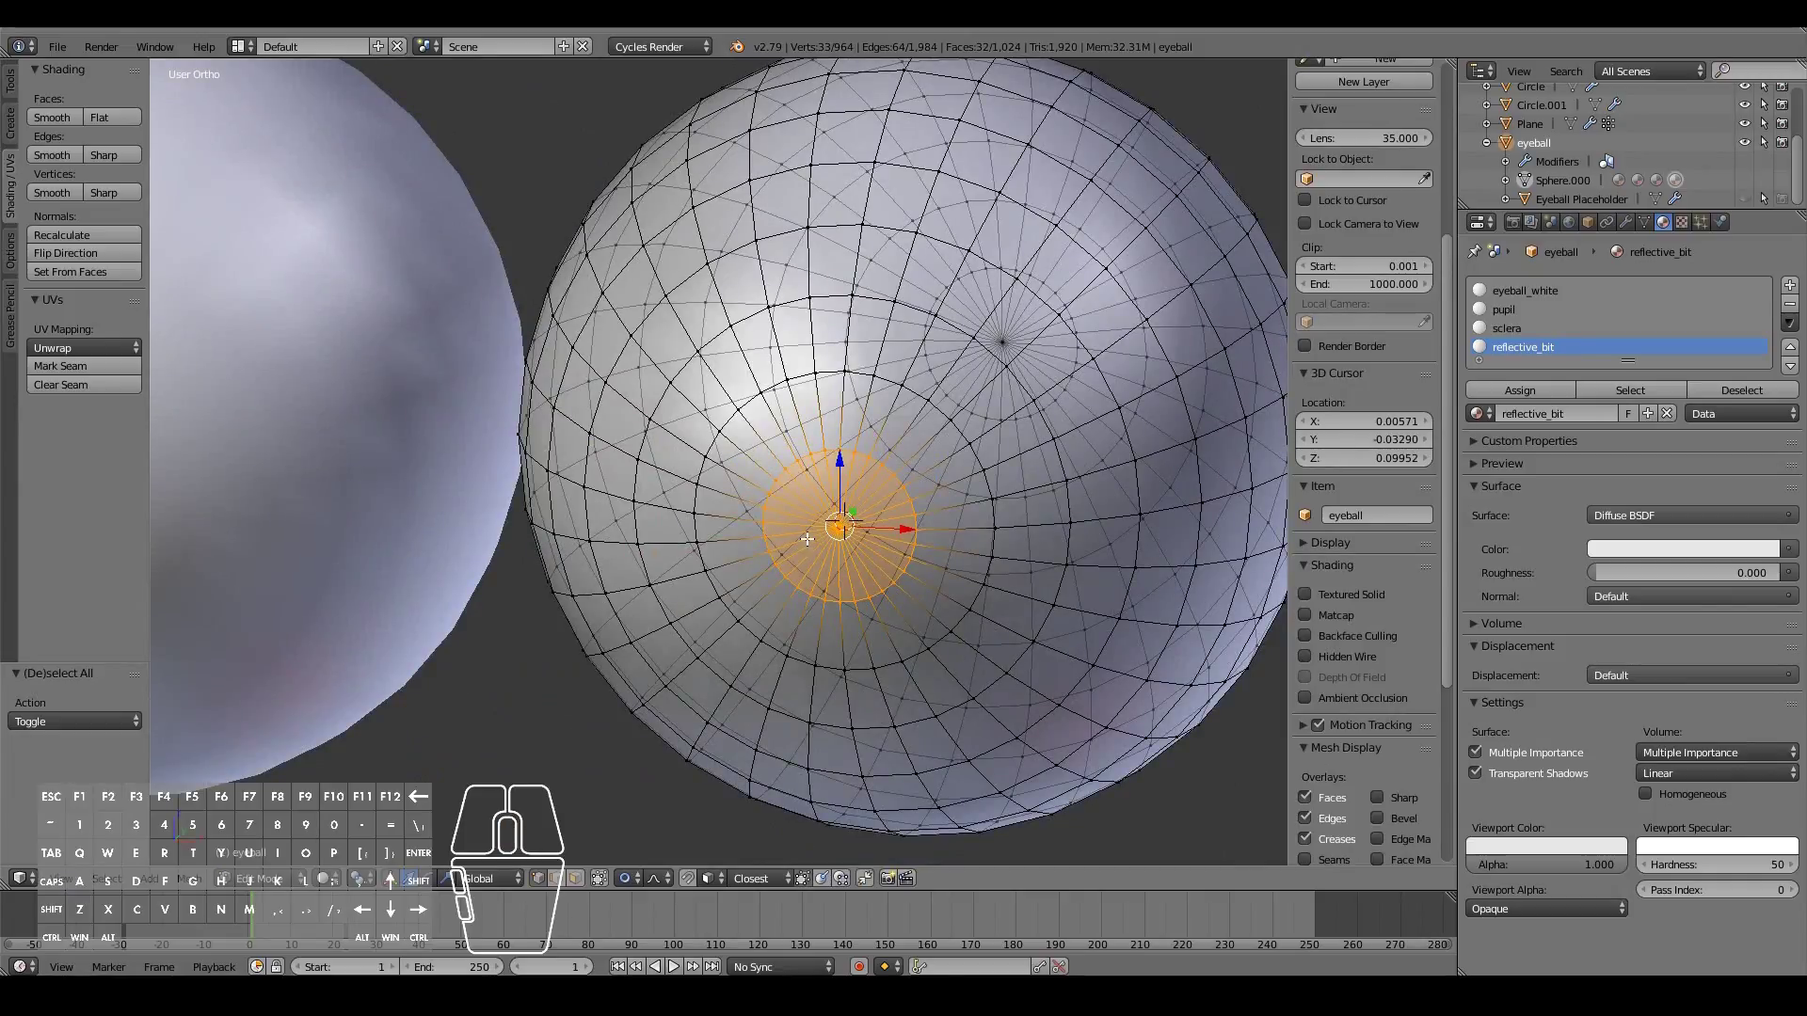
{"action": "key", "text": "KP_3"}
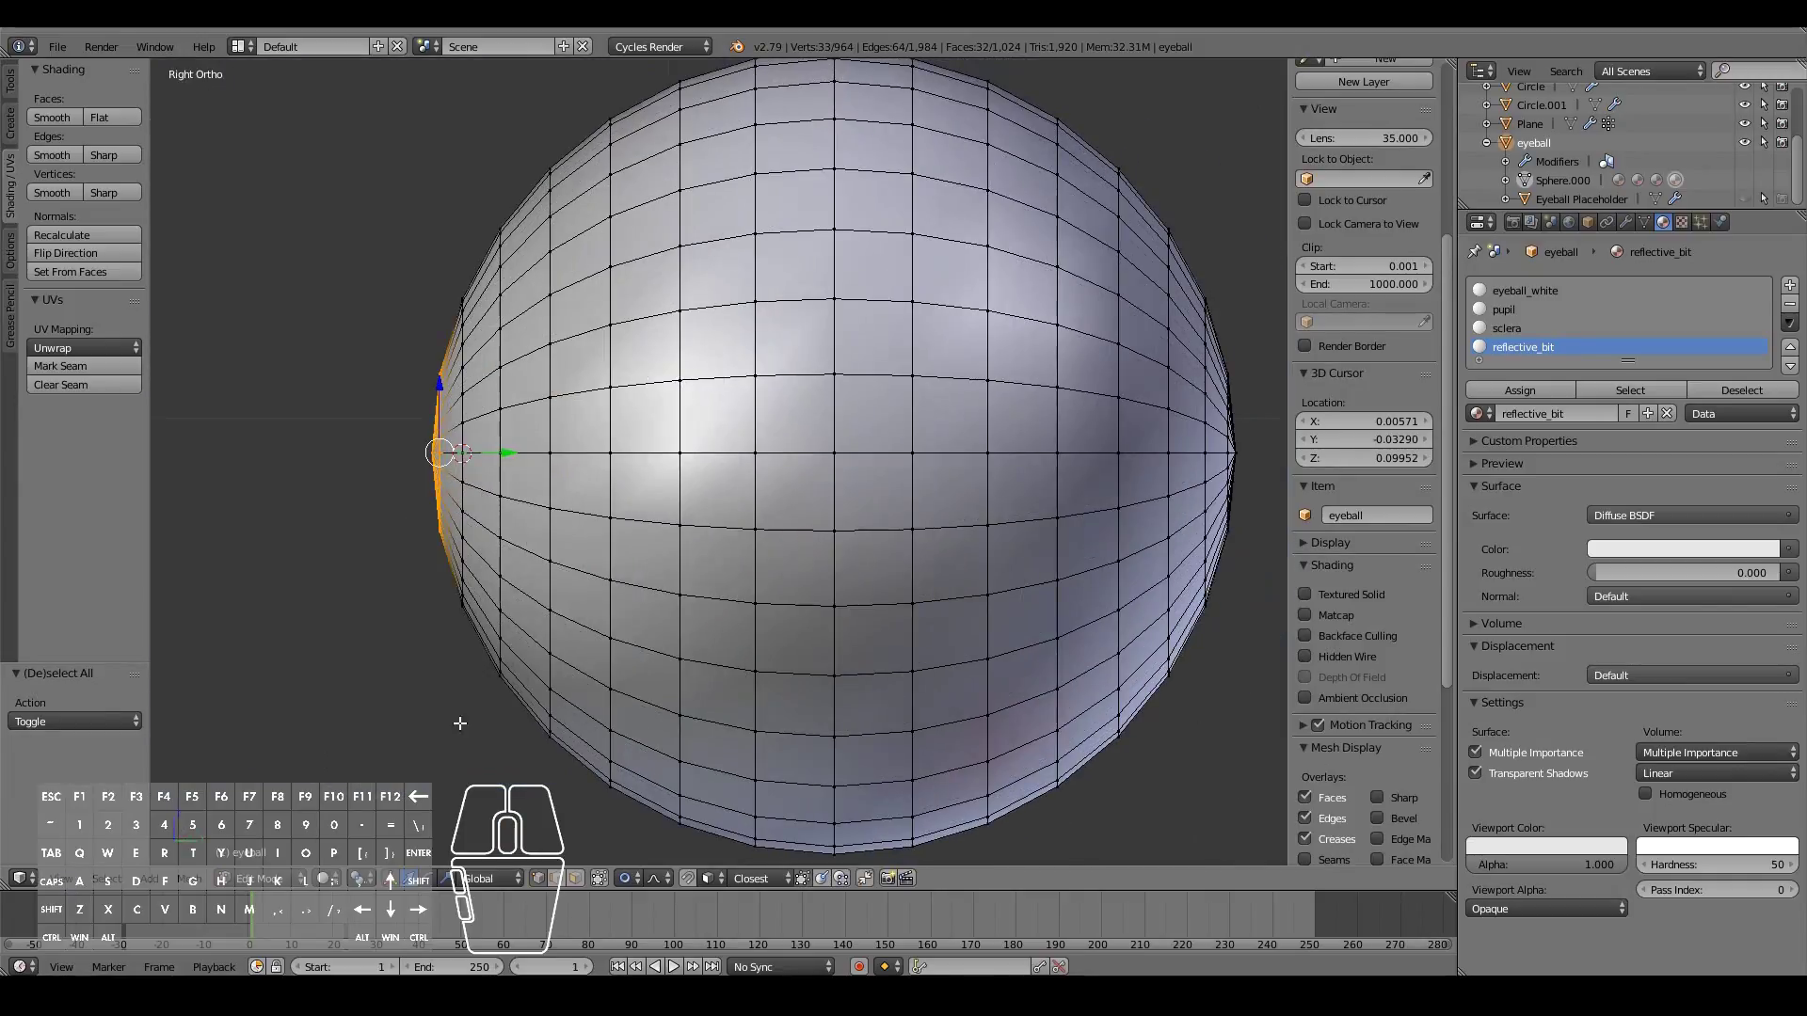
{"action": "key", "text": "shift+s"}
{"action": "left_click", "coordinate": [379, 833]}
{"action": "key", "text": "s"}
{"action": "key", "text": "y"}
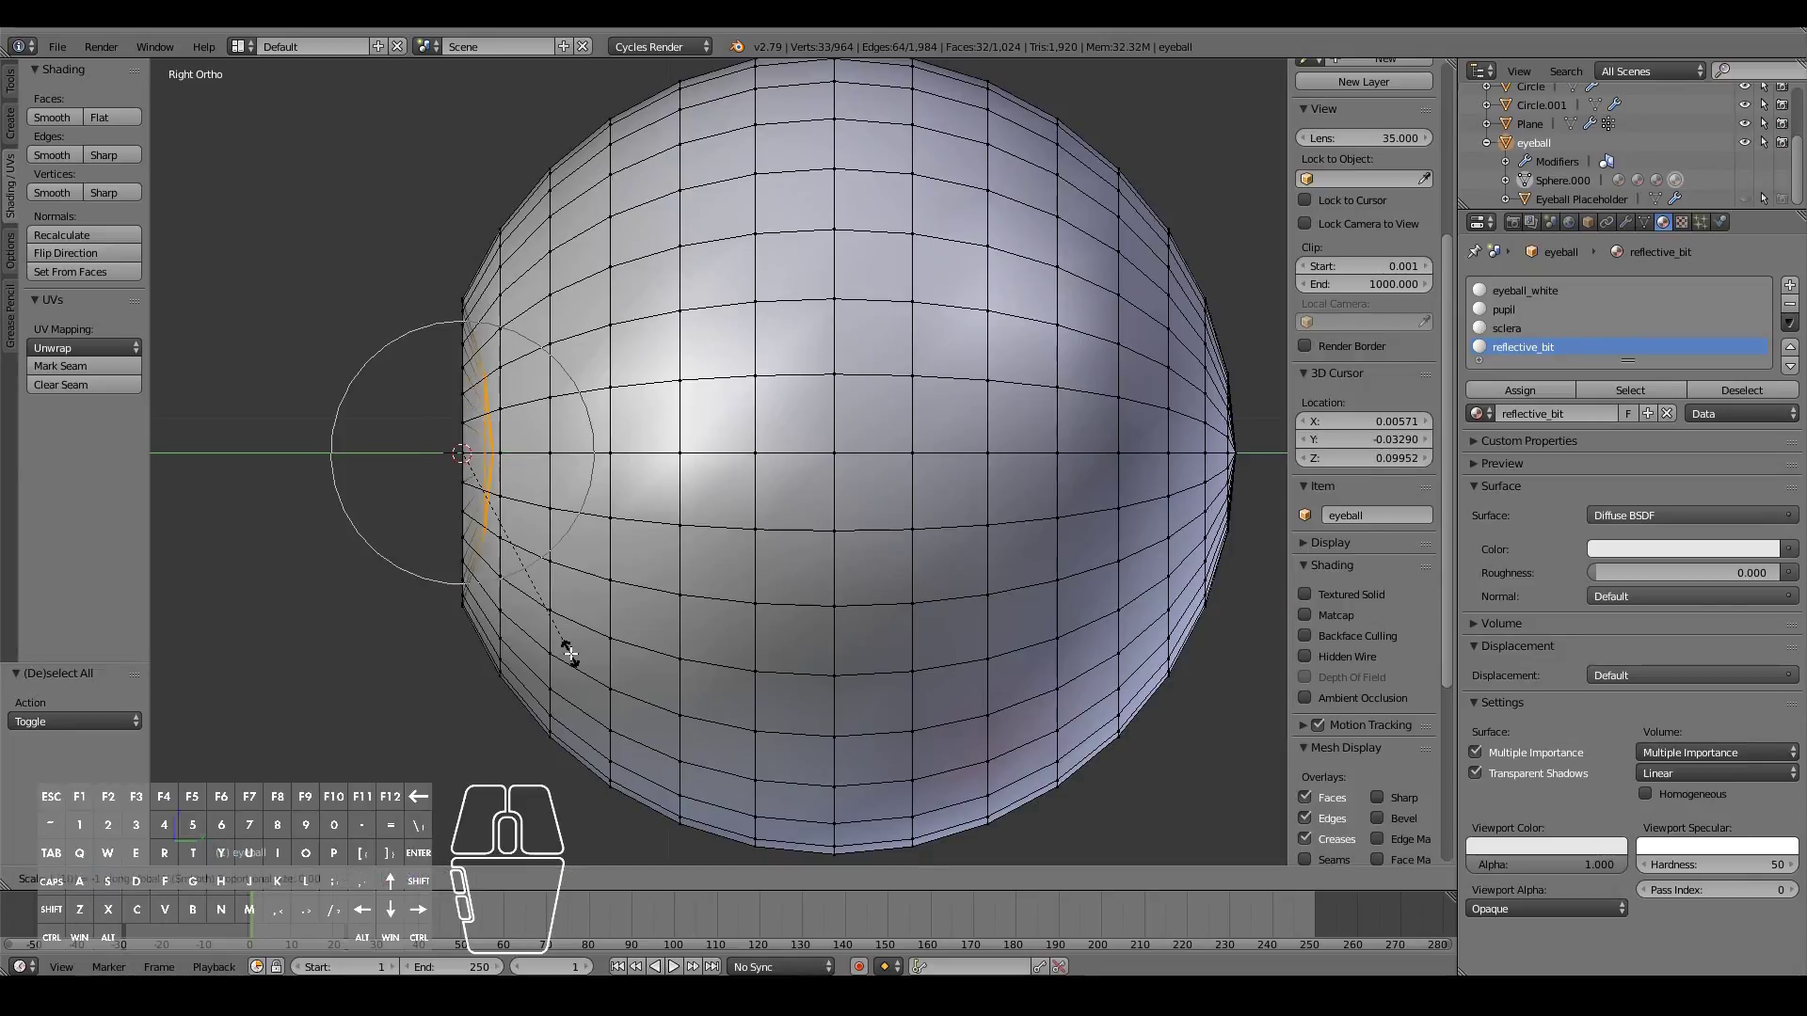
{"action": "key", "text": "Return"}
Step: Inspect the inverted front cap in and out of Edit Mode, leaving all vertices deselected
{"action": "middle_click_drag", "start_coordinate": [567, 595], "coordinate": [885, 442]}
{"action": "key", "text": "Tab"}
{"action": "key", "text": "Tab"}
{"action": "scroll", "coordinate": [681, 530], "scroll_direction": "up", "scroll_amount": 2}
{"action": "scroll", "coordinate": [747, 554], "scroll_direction": "down", "scroll_amount": 4}
{"action": "key", "text": "a"}
{"action": "key", "text": "a"}
{"action": "key", "text": "Tab"}
{"action": "key", "text": "Tab"}
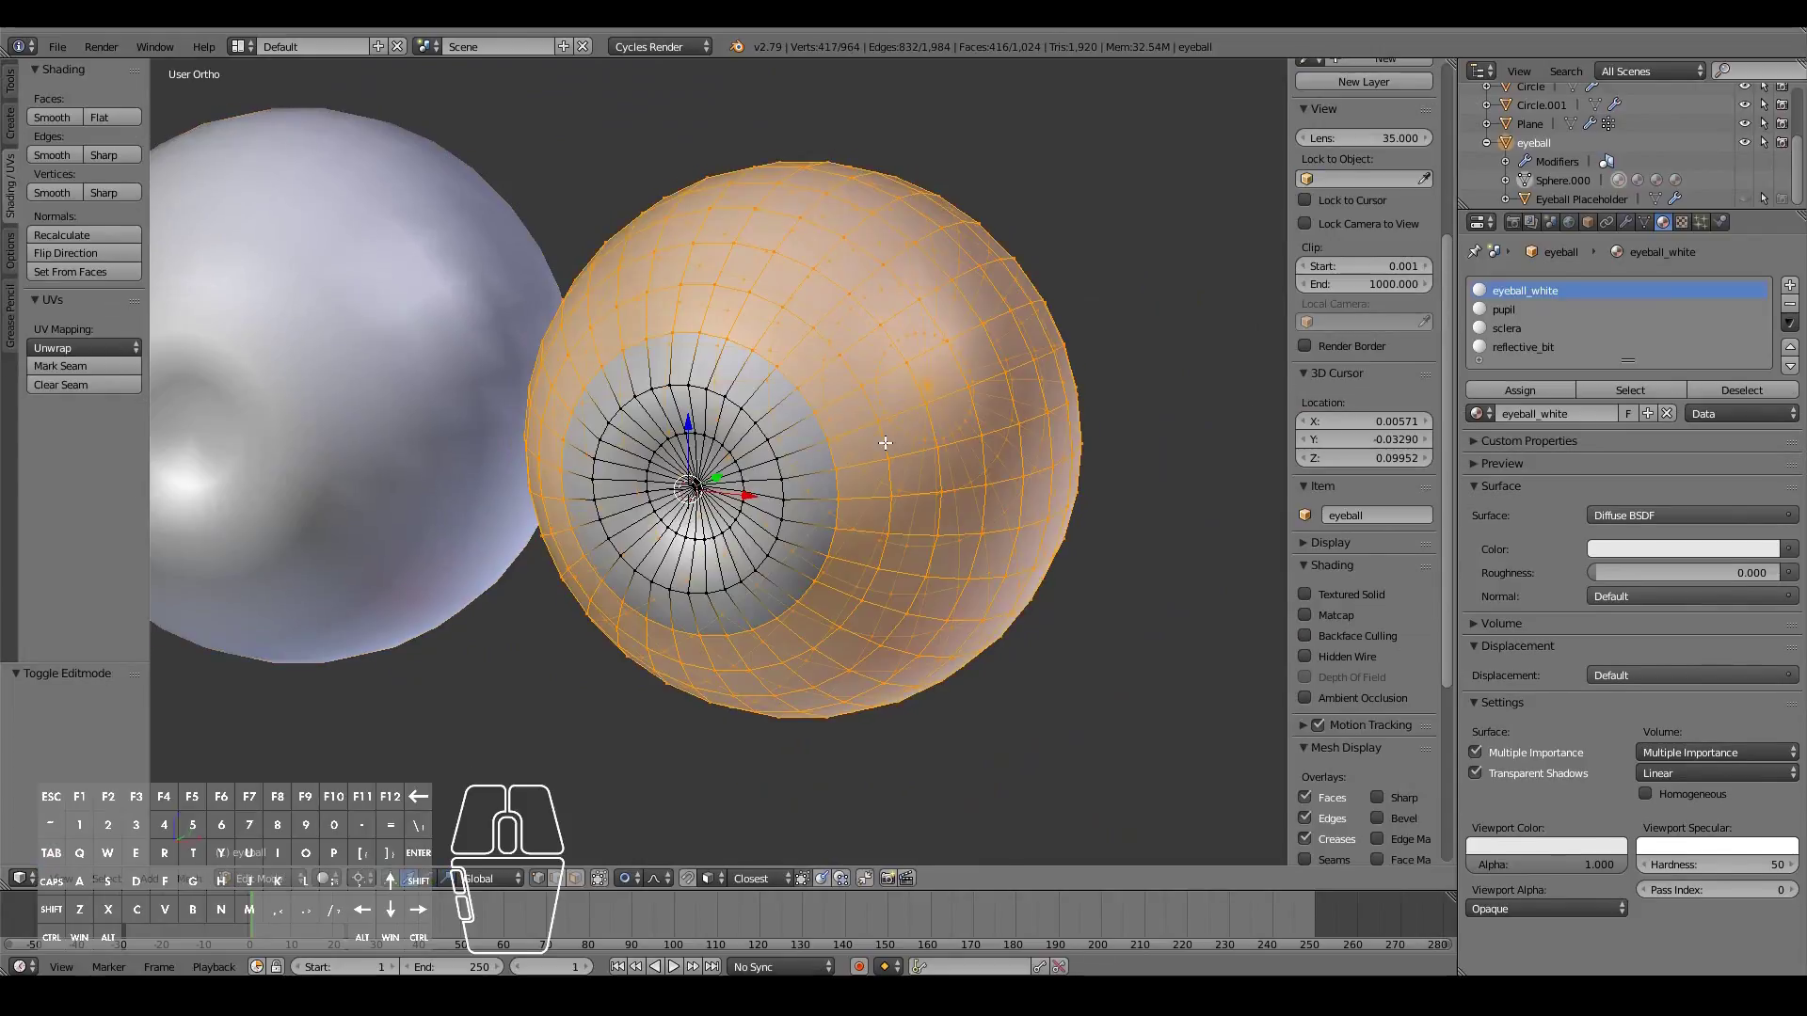
{"action": "key", "text": "a"}
Step: Select all visible geometry of the inner sphere and UV-map it with Project From View in front view
{"action": "key", "text": "KP_1"}
{"action": "scroll", "coordinate": [884, 442], "scroll_direction": "up", "scroll_amount": 2, "text": "ctrl"}
{"action": "mouse_move", "coordinate": [1020, 424]}
{"action": "middle_mouse_down"}
{"action": "mouse_move", "coordinate": [932, 442]}
{"action": "mouse_move", "coordinate": [1004, 434]}
{"action": "middle_mouse_up"}
{"action": "key", "text": "KP_1"}
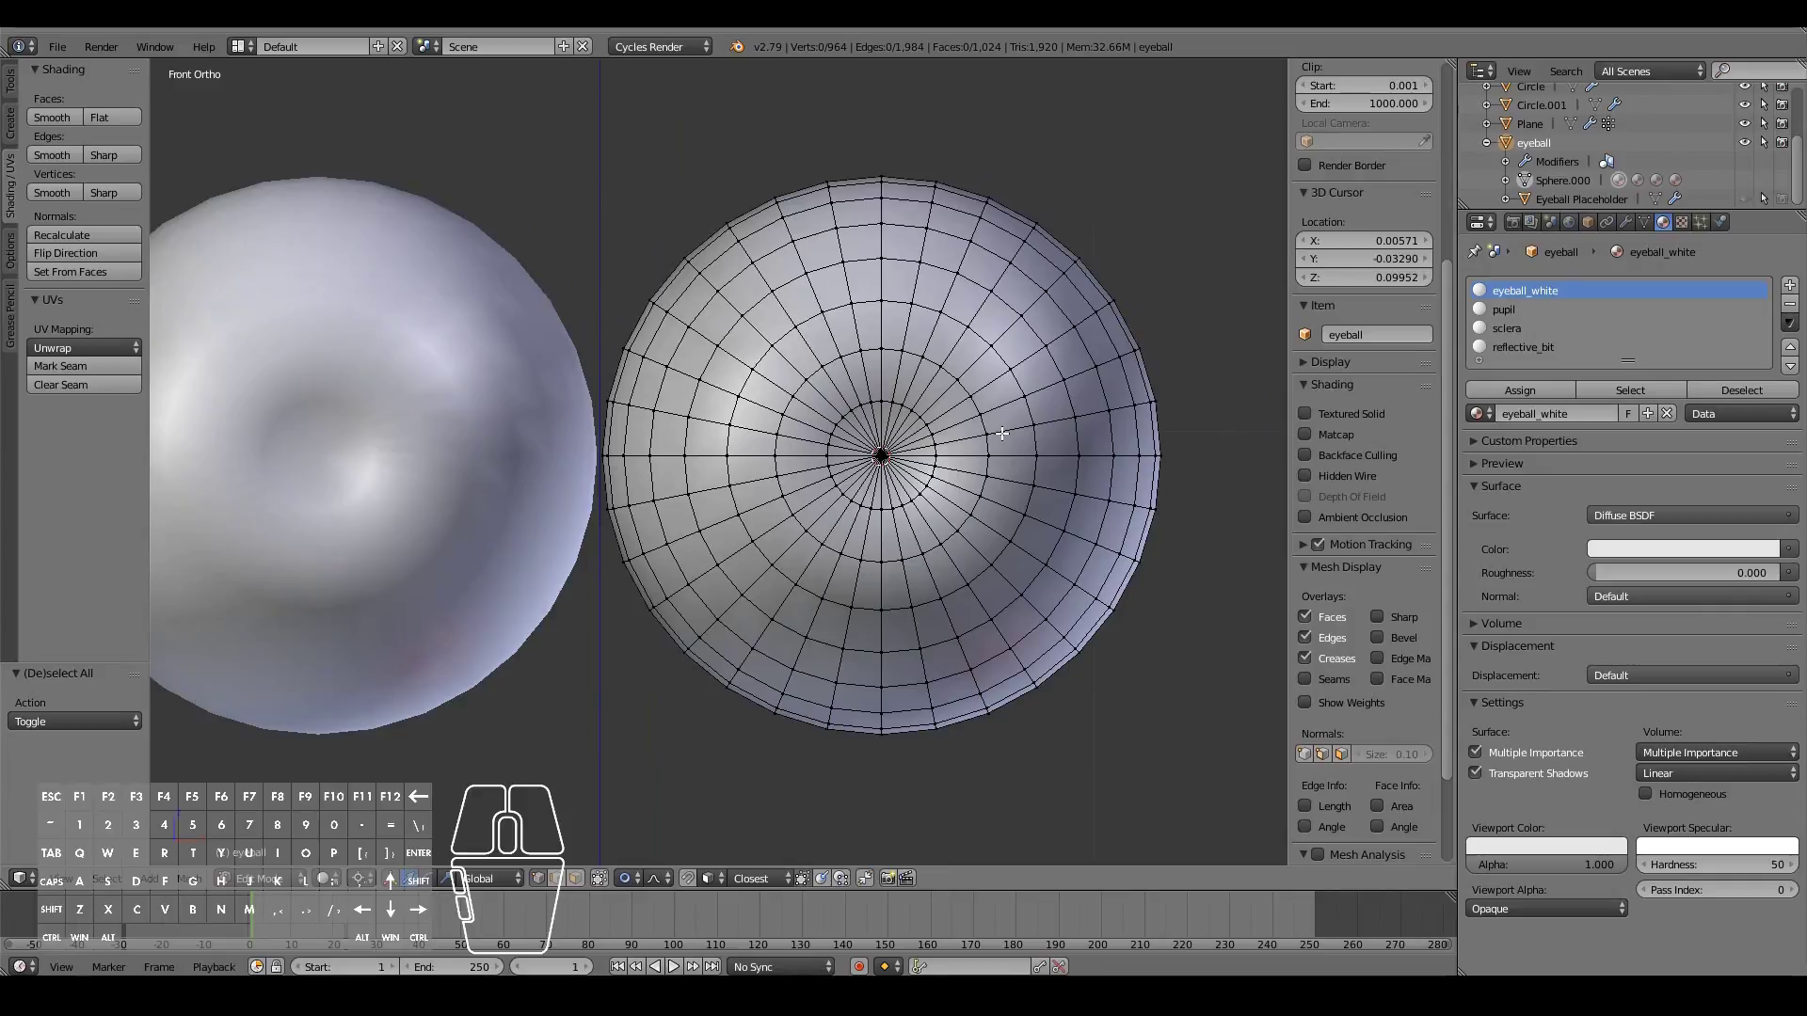
{"action": "key", "text": "a"}
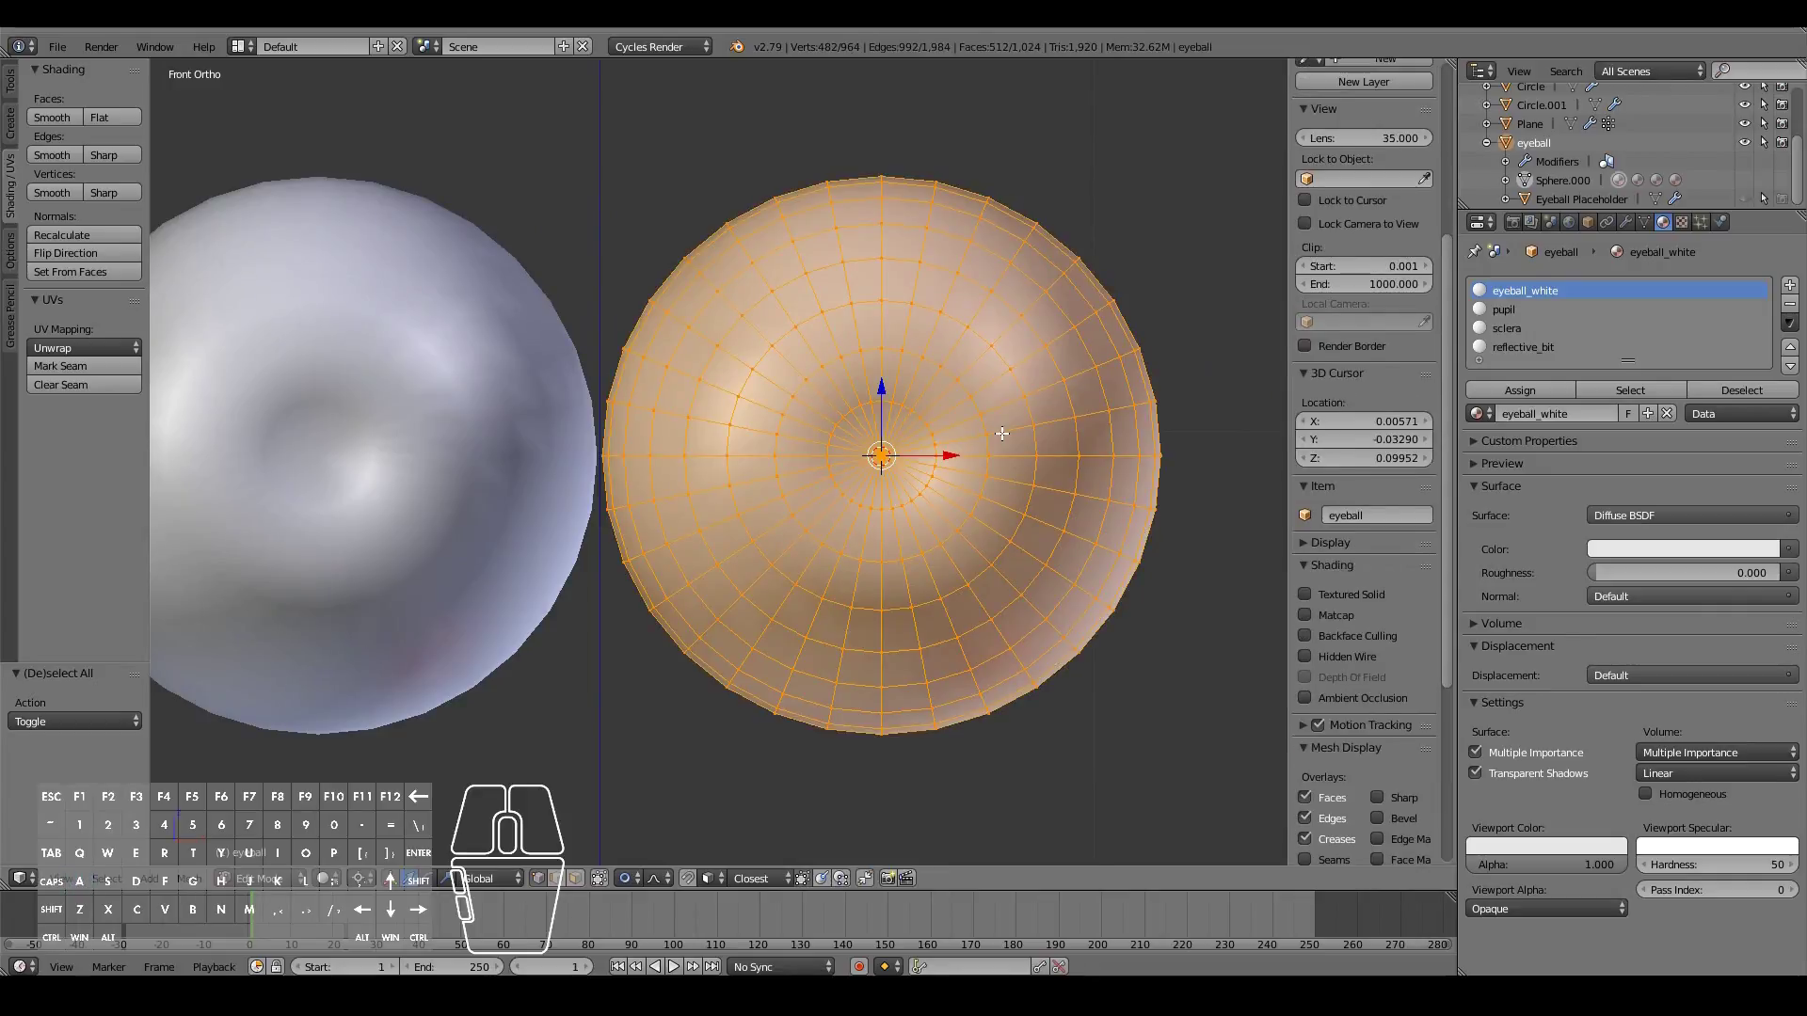
{"action": "key", "text": "u"}
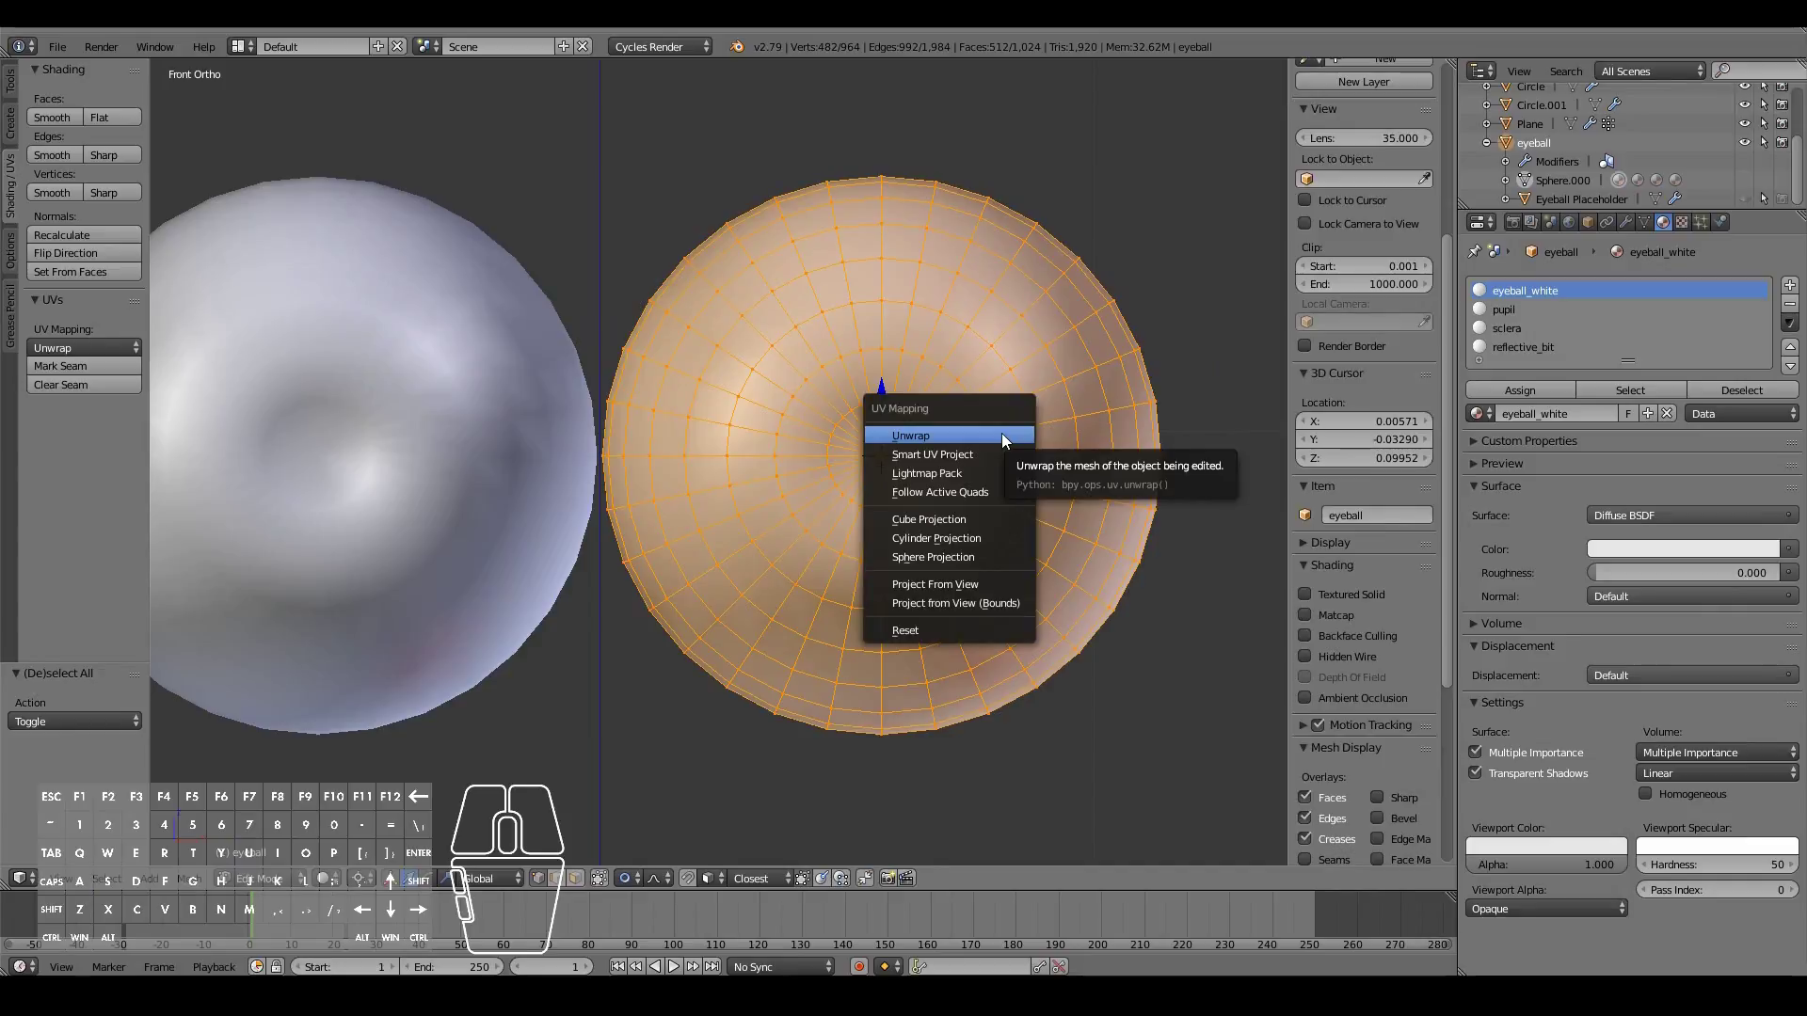
{"action": "left_click", "coordinate": [966, 585]}
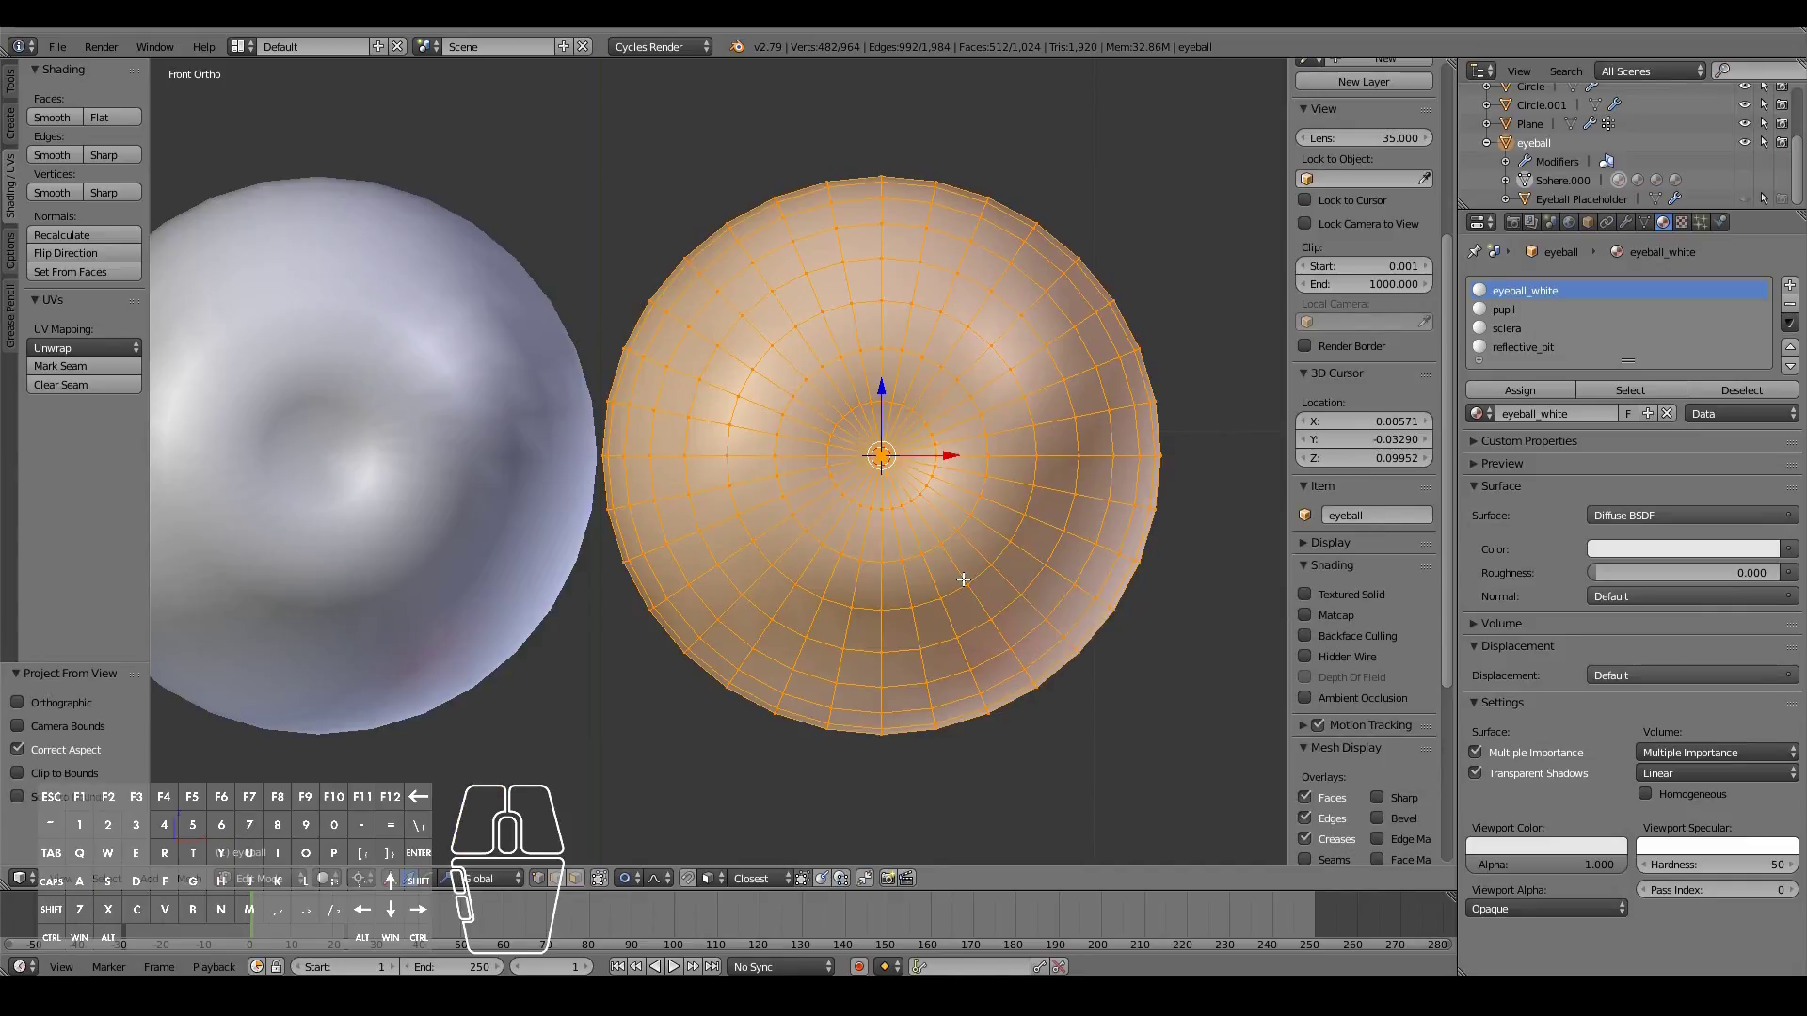
Step: Split the 3D viewport vertically and switch the new area to the UV/Image Editor
{"action": "left_click_drag", "start_coordinate": [1458, 63], "coordinate": [1066, 61]}
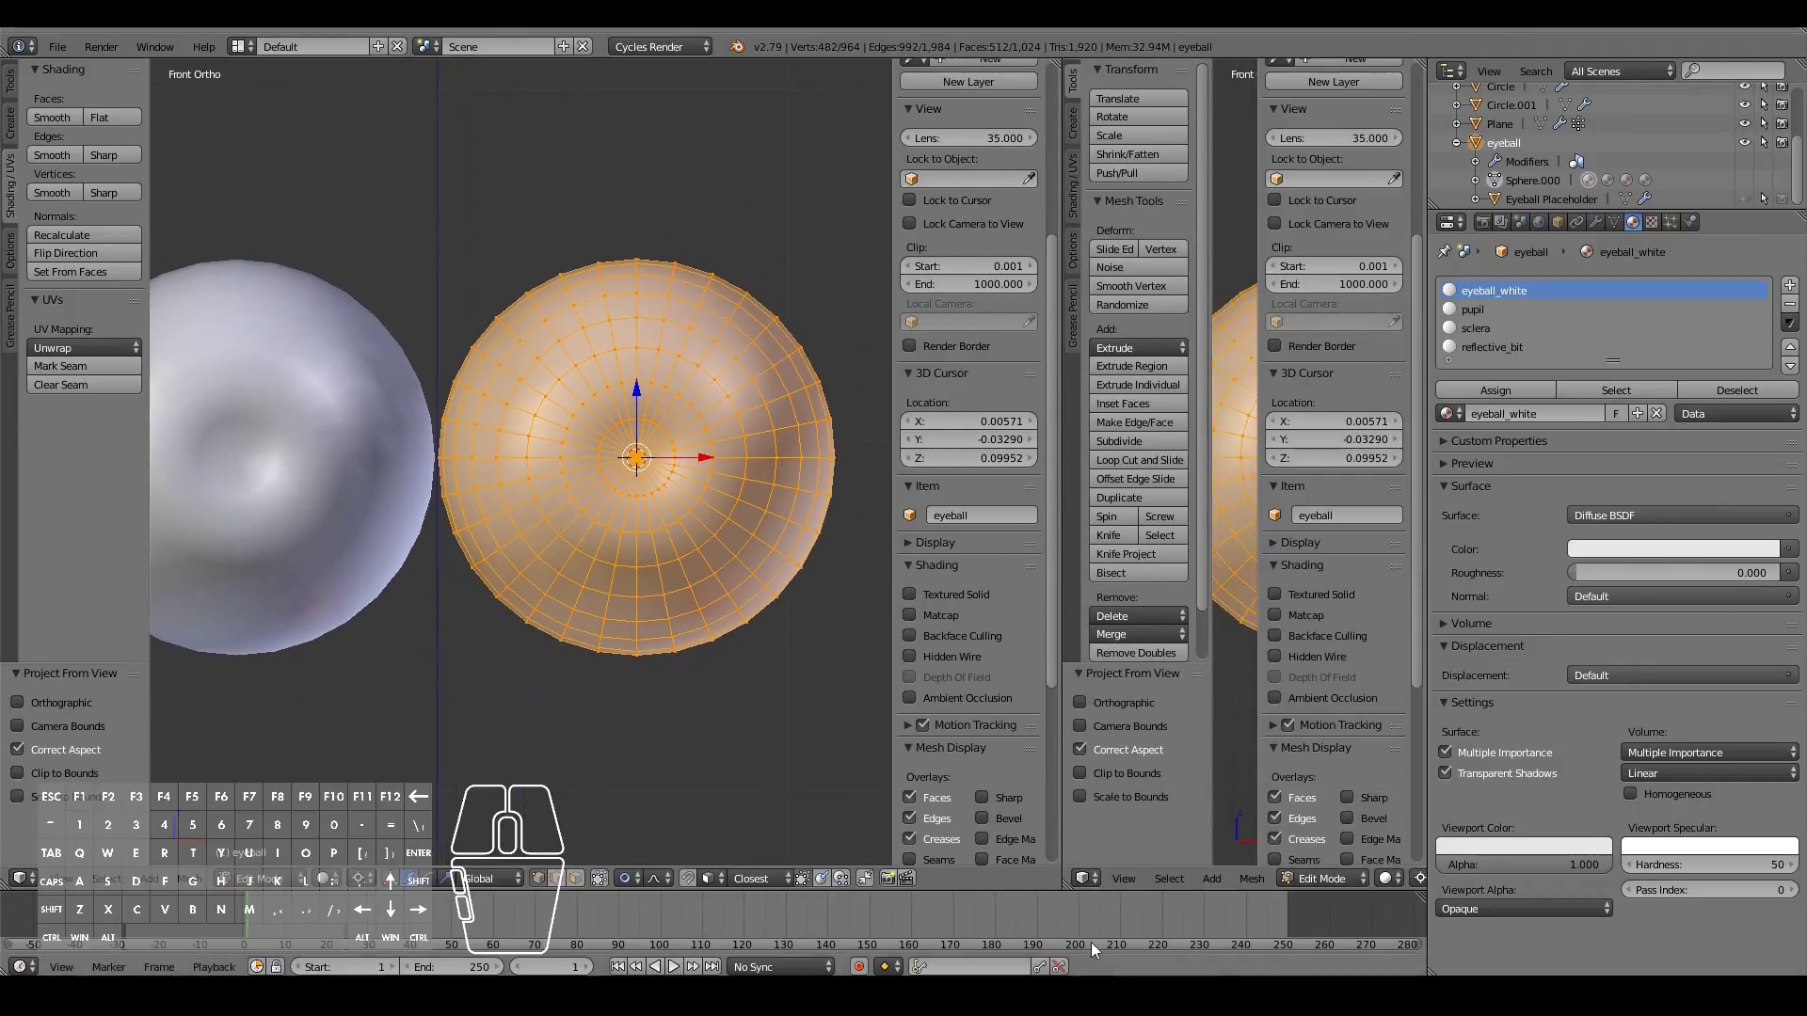
{"action": "left_click", "coordinate": [1085, 878]}
{"action": "left_click", "coordinate": [1132, 731]}
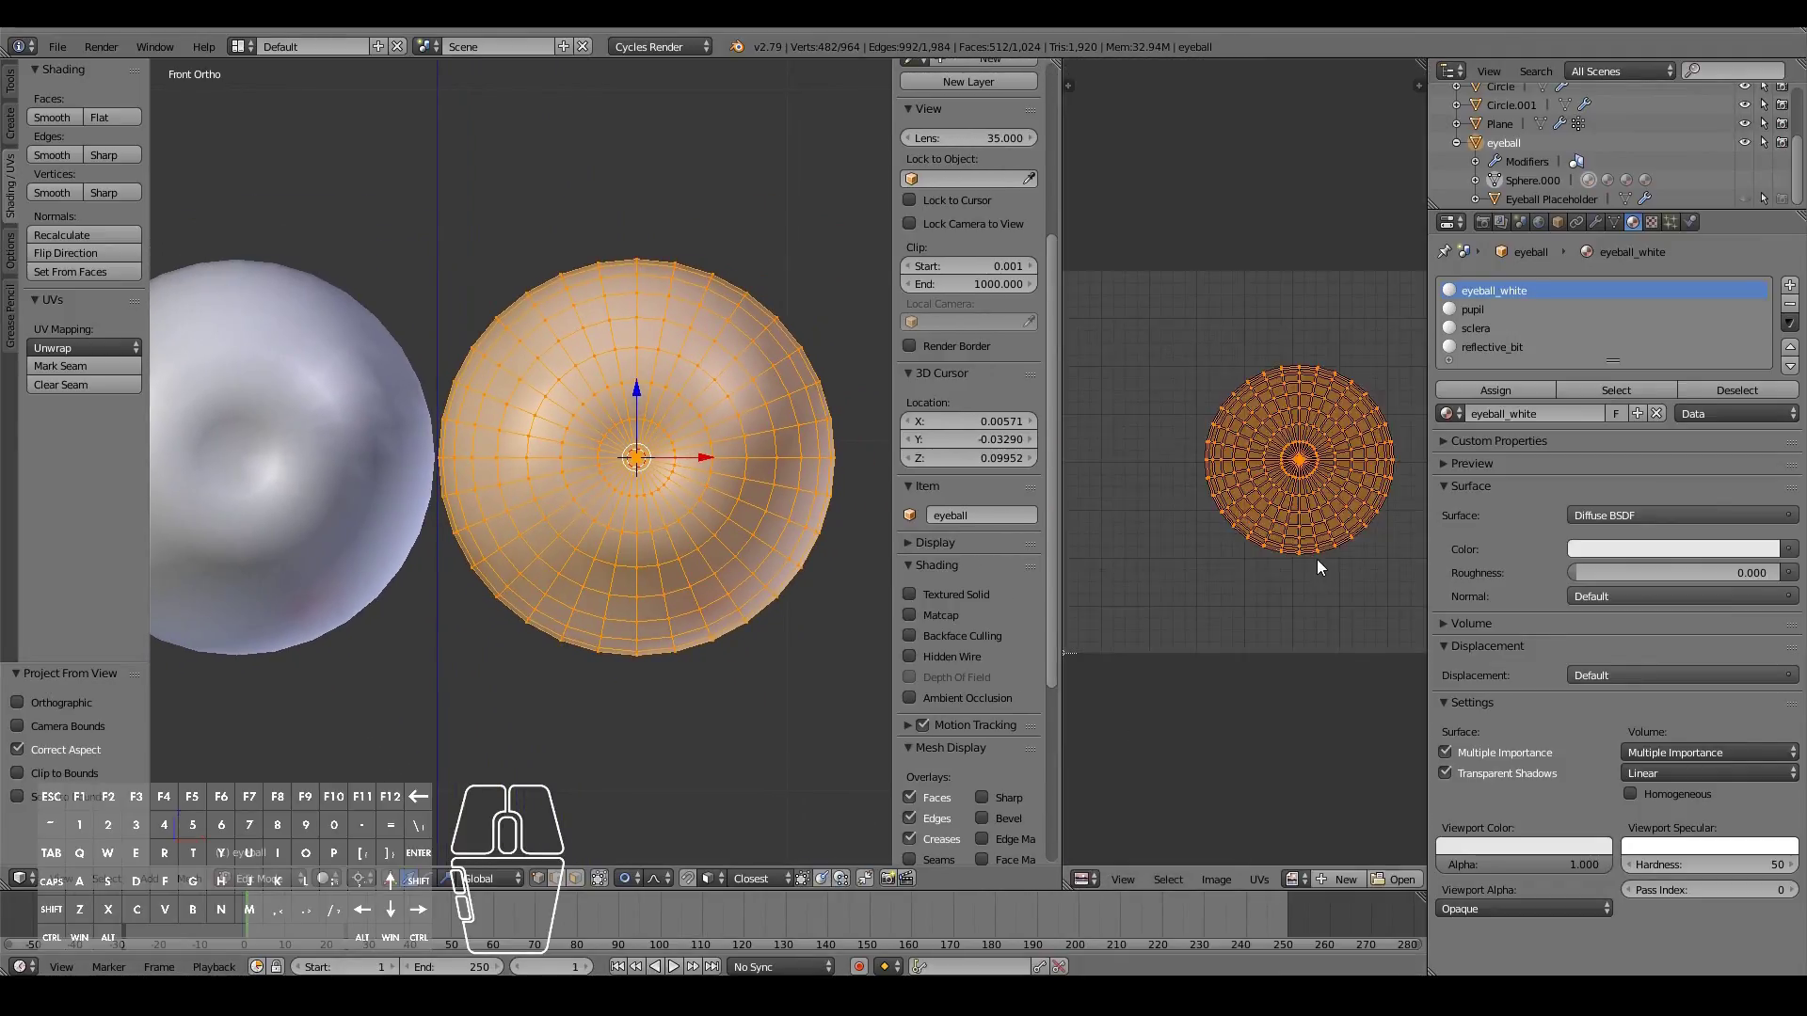
Step: Scale up the eyeball's UV layout and move it so the circle fills the centre of the UV square
{"action": "scroll", "coordinate": [1321, 499], "scroll_direction": "down", "scroll_amount": 2}
{"action": "key", "text": "s"}
{"action": "left_click", "coordinate": [1351, 524]}
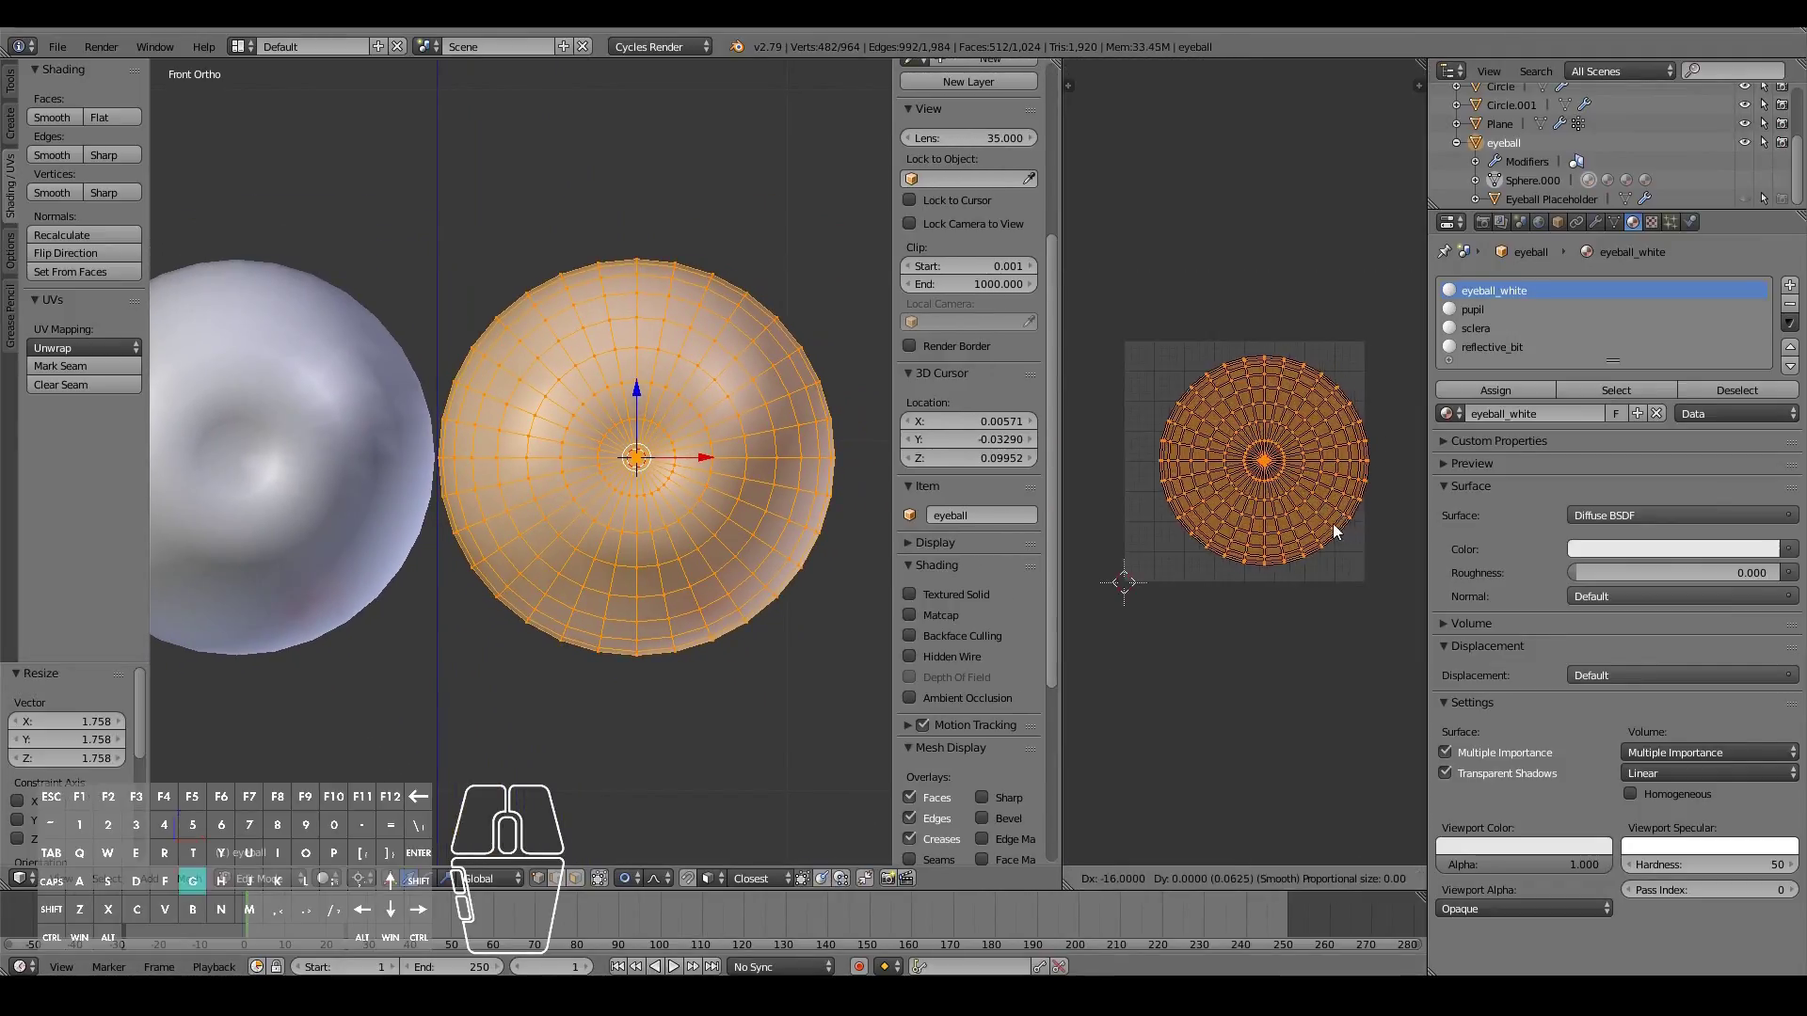
{"action": "key", "text": "g"}
{"action": "left_click", "coordinate": [1320, 523]}
{"action": "key", "text": "s"}
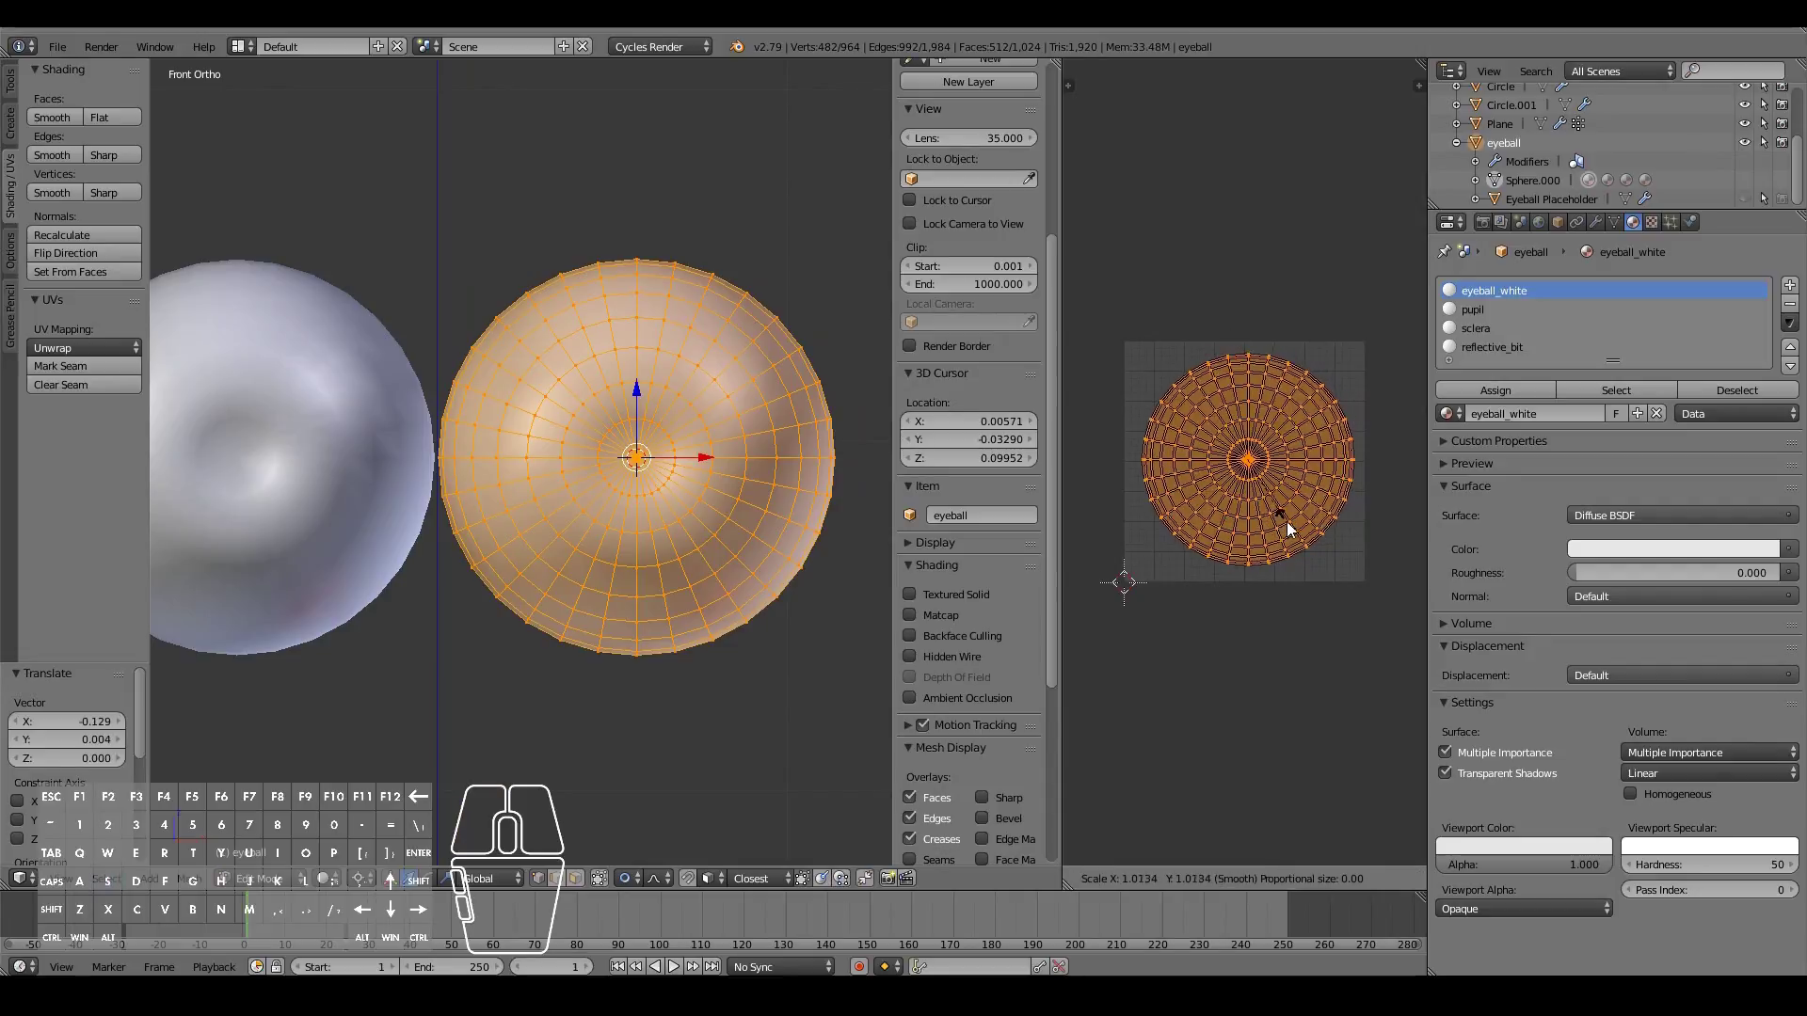
{"action": "left_click", "coordinate": [1292, 523]}
{"action": "key", "text": "g"}
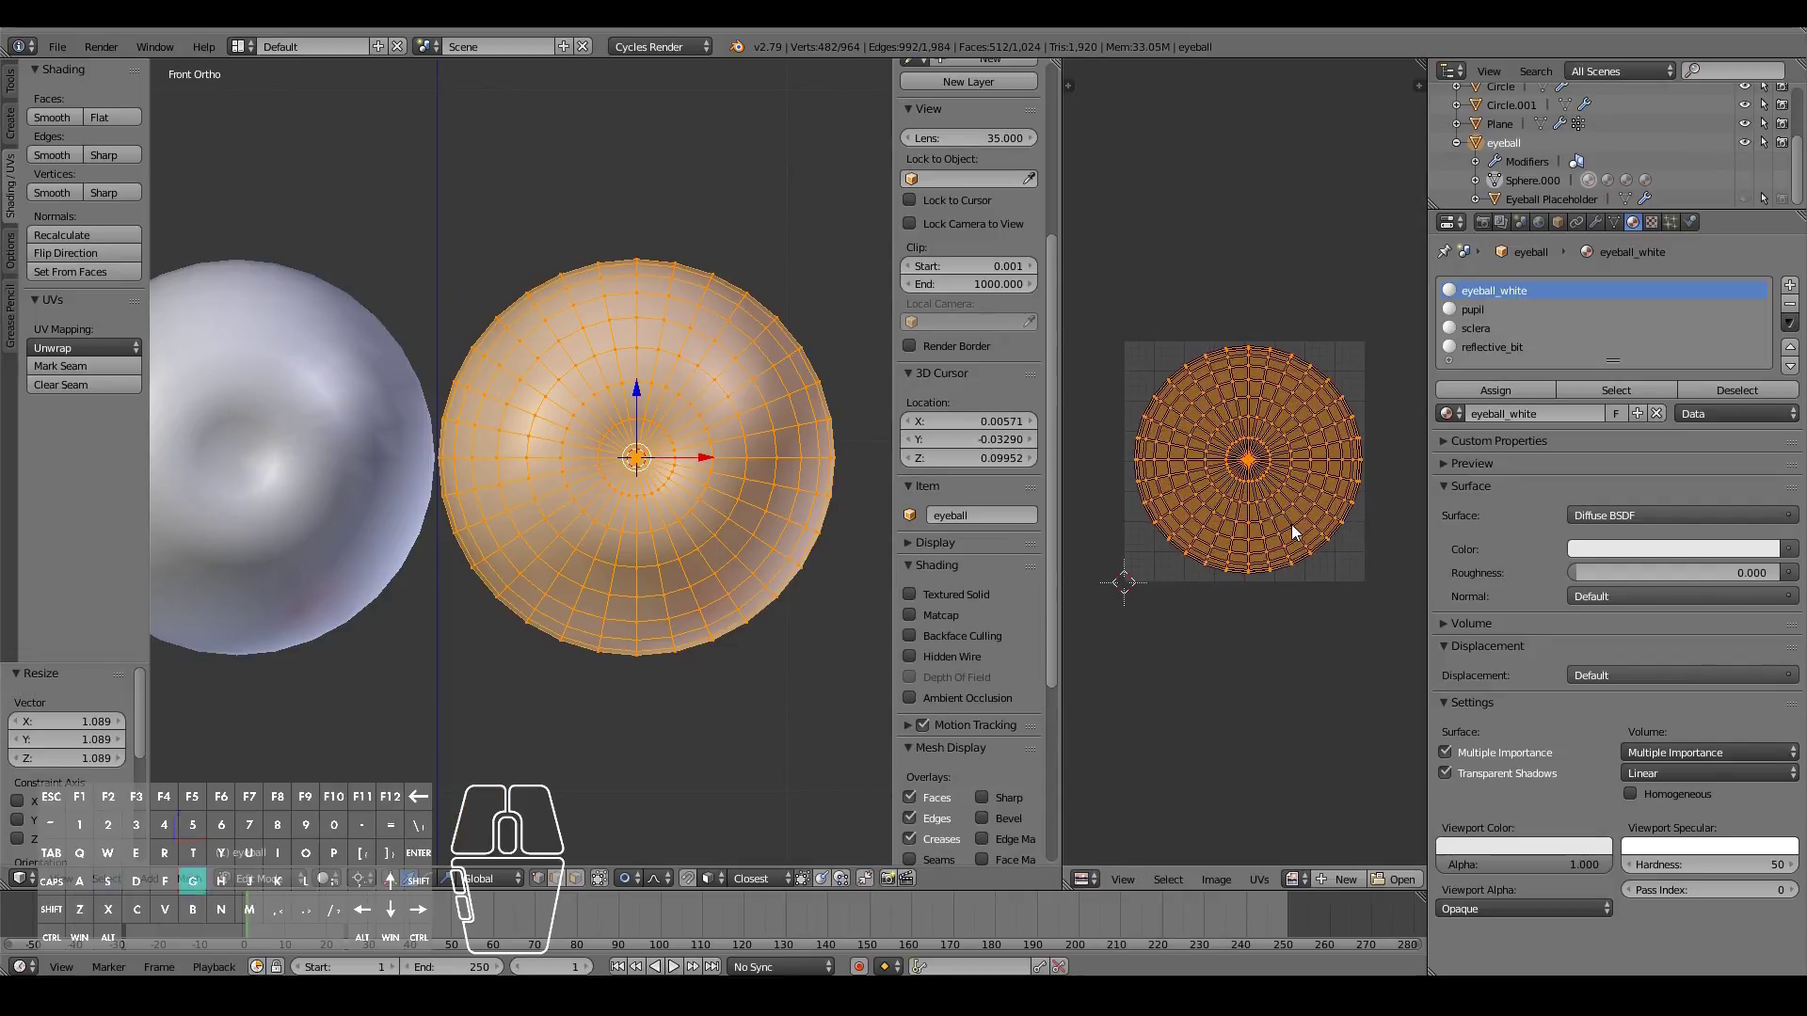
{"action": "left_click", "coordinate": [1289, 526]}
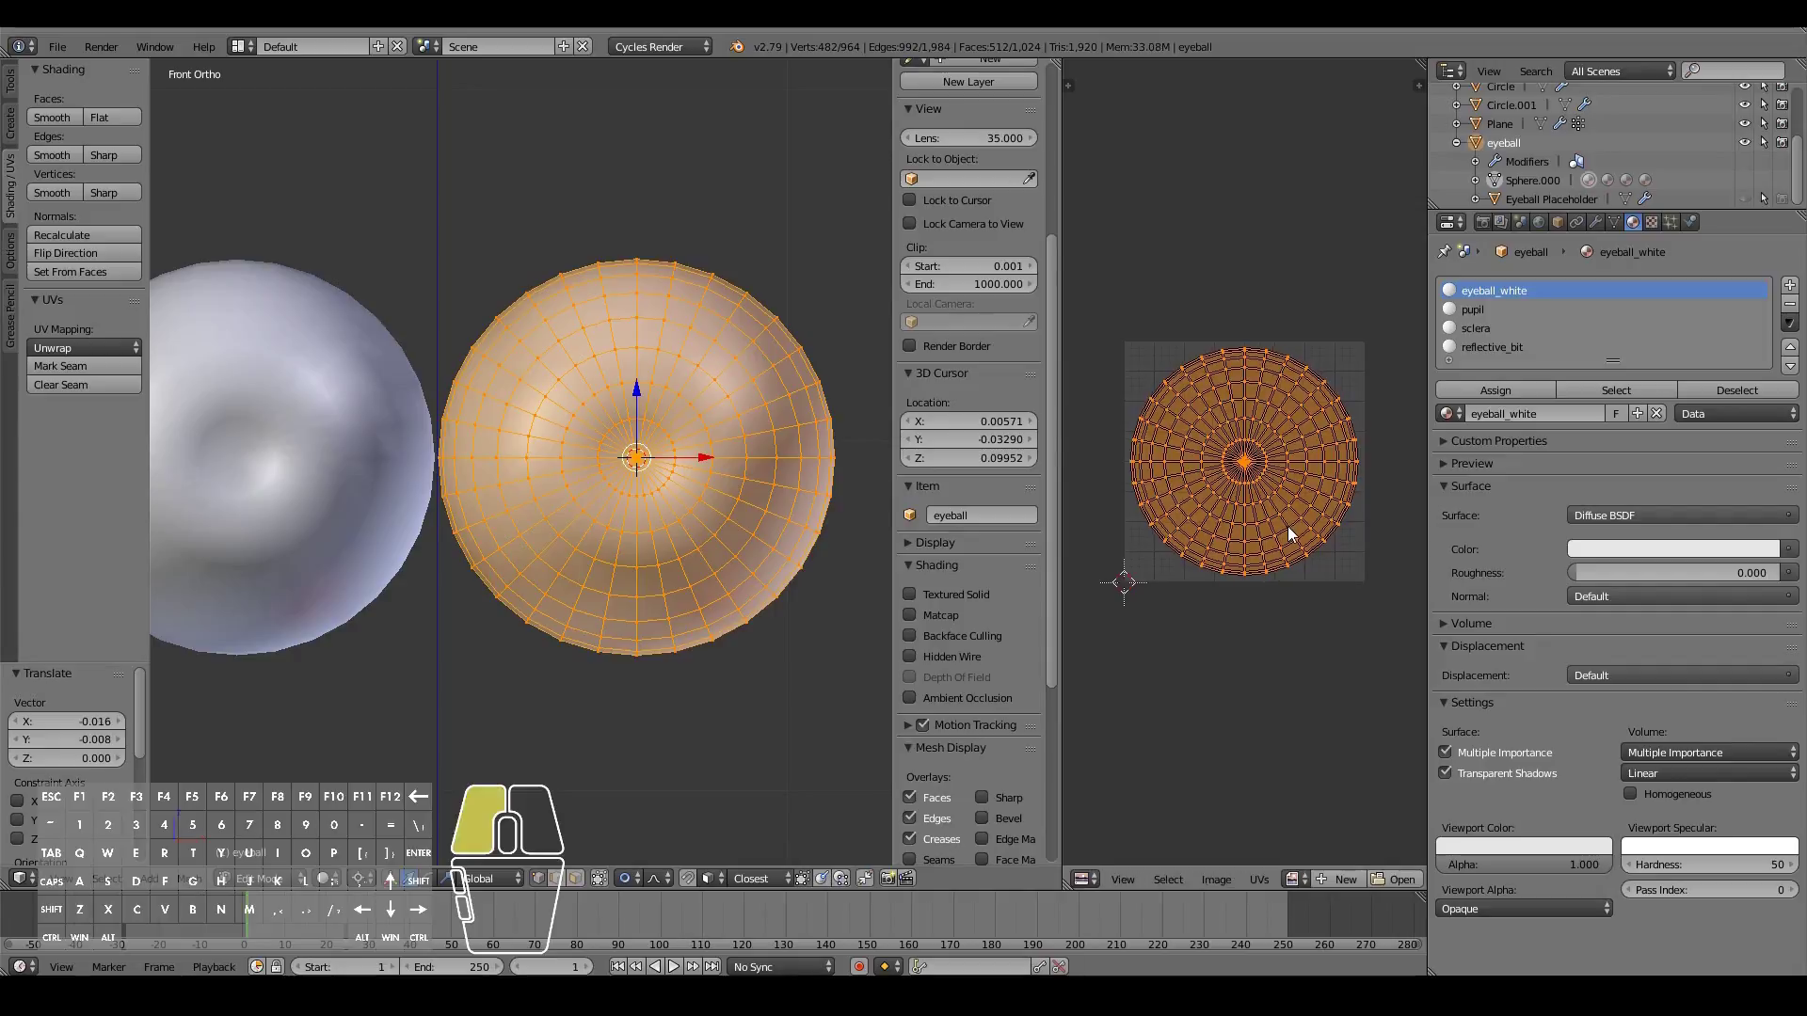
Step: Add one loop cut just inside the outer rim of the concave iris to sharpen its edge
{"action": "middle_click_drag", "start_coordinate": [577, 454], "coordinate": [367, 596]}
{"action": "key", "text": "Tab"}
{"action": "key", "text": "Tab"}
{"action": "scroll", "coordinate": [800, 528], "scroll_direction": "up", "scroll_amount": 2}
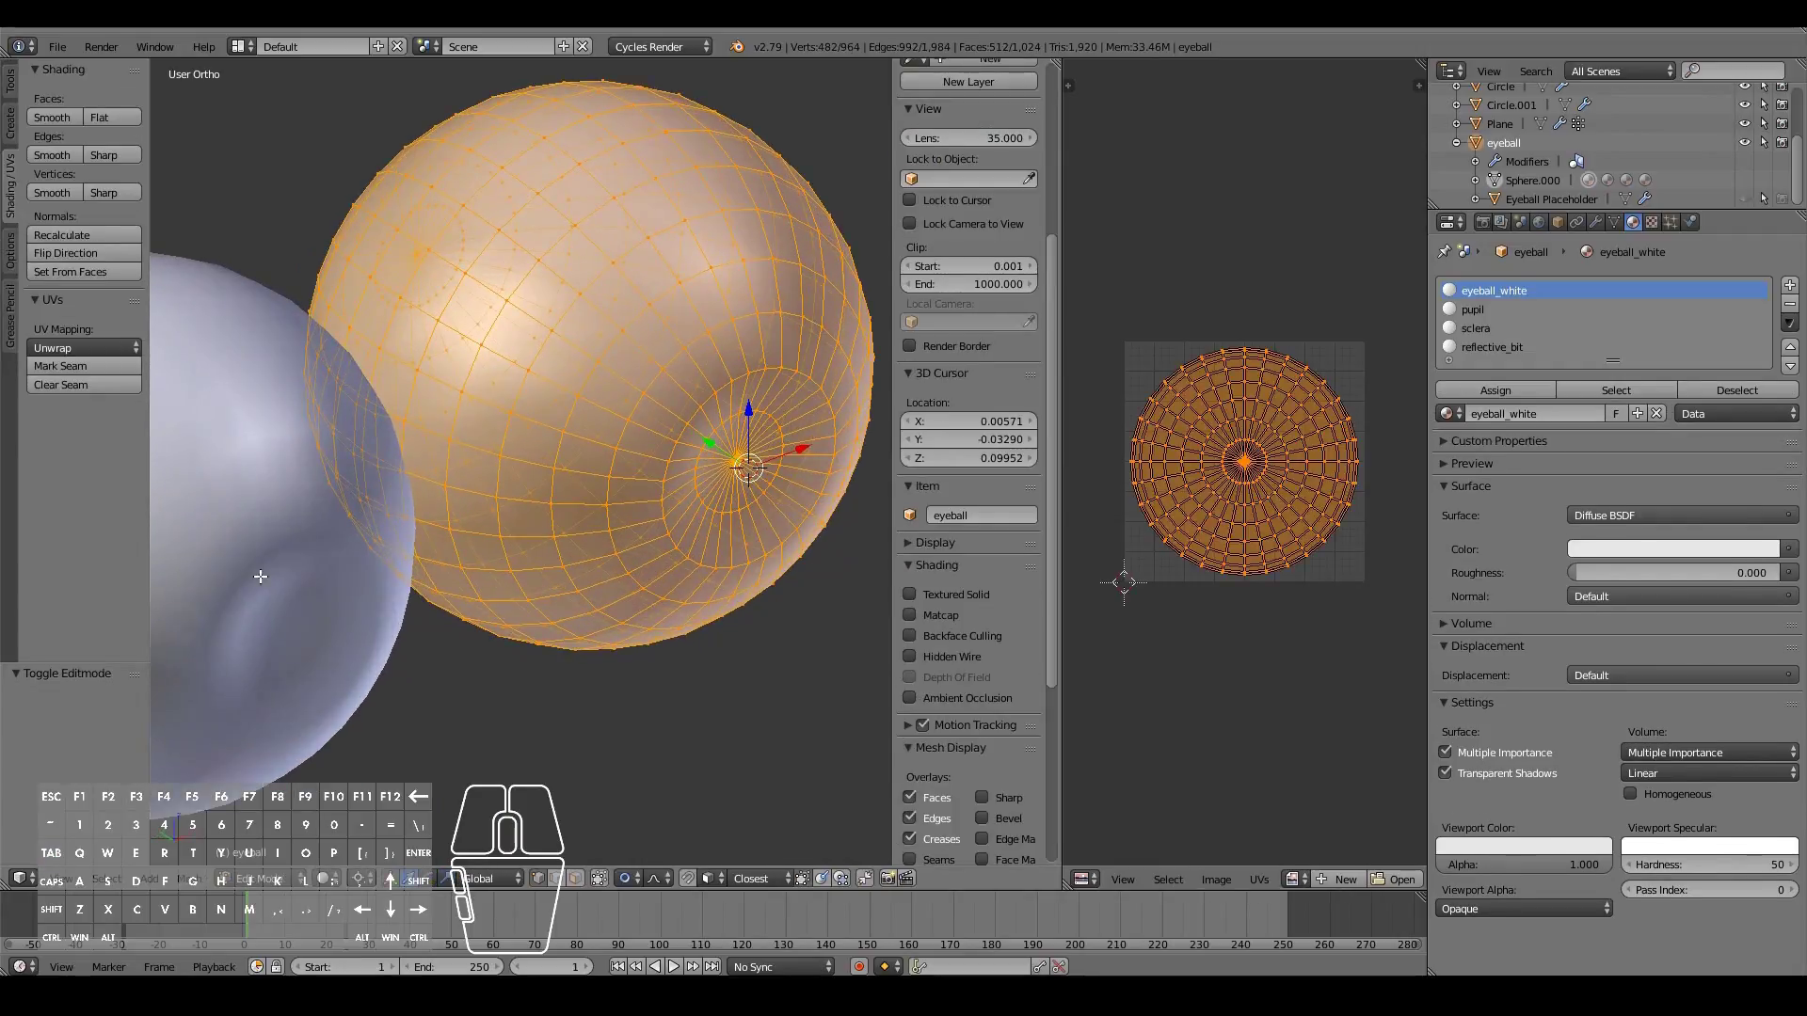
{"action": "right_click", "coordinate": [826, 448], "text": "ctrl+alt"}
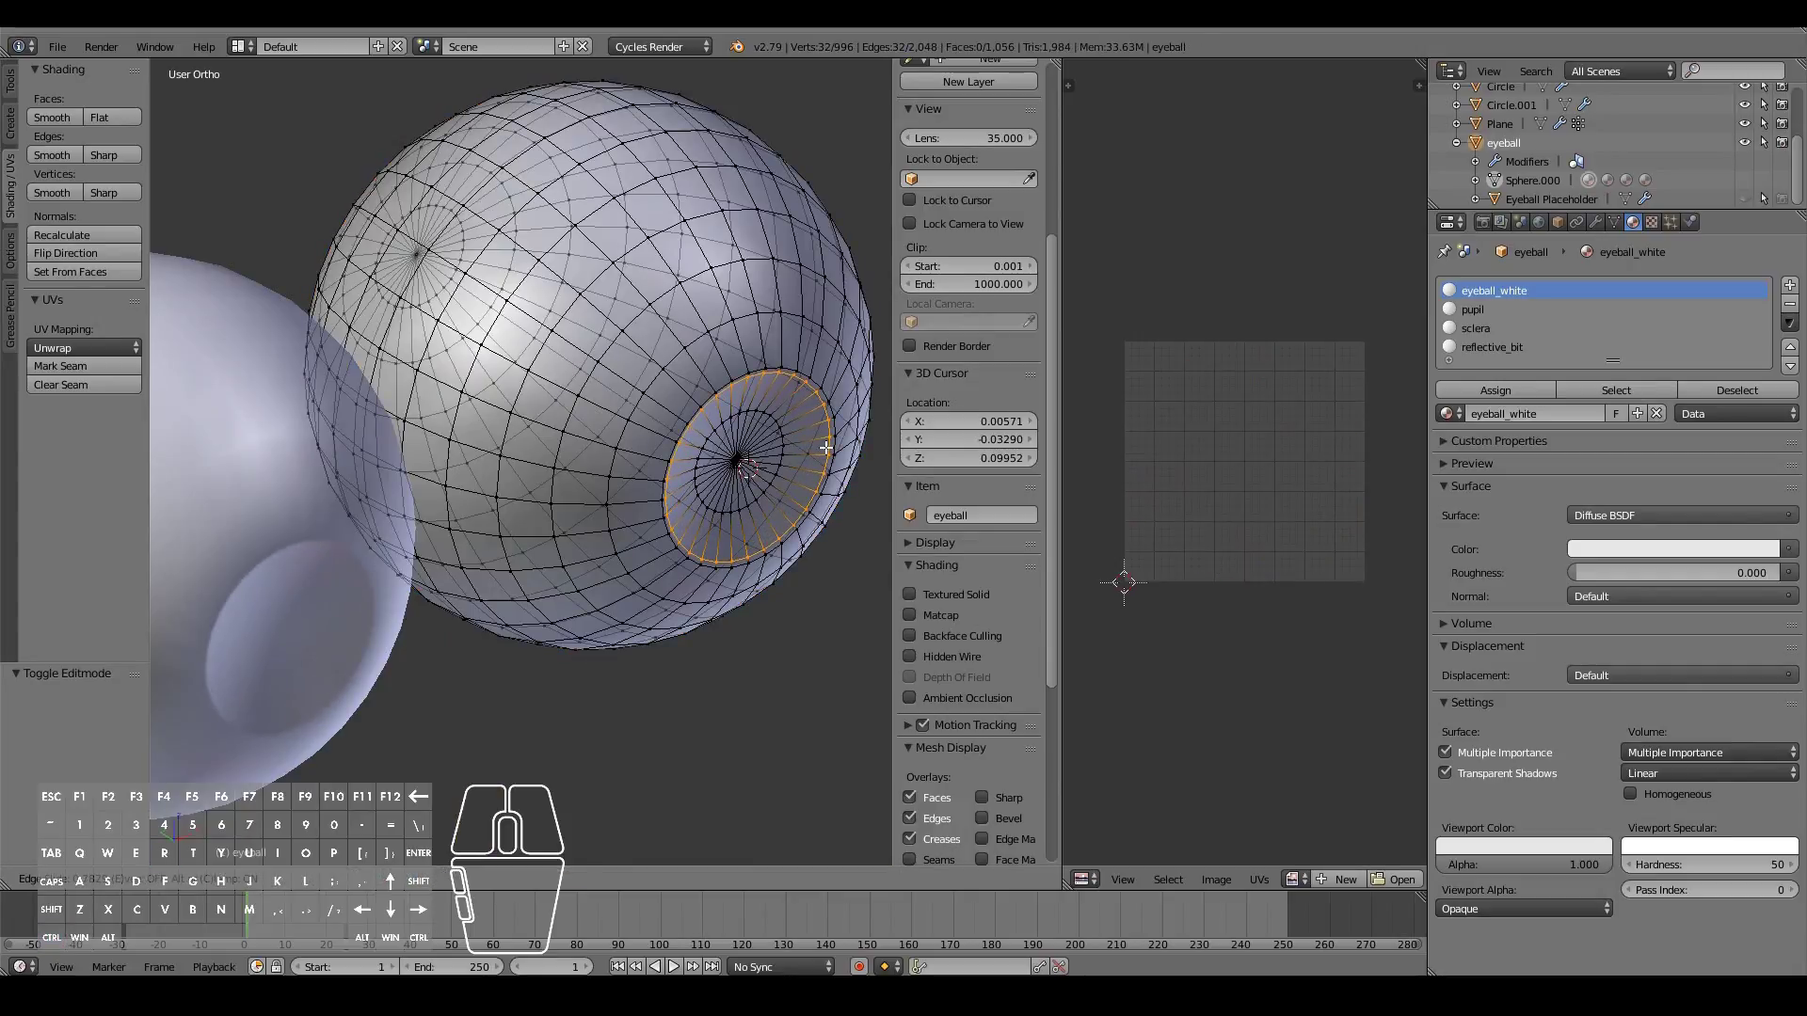
{"action": "left_click", "coordinate": [826, 448]}
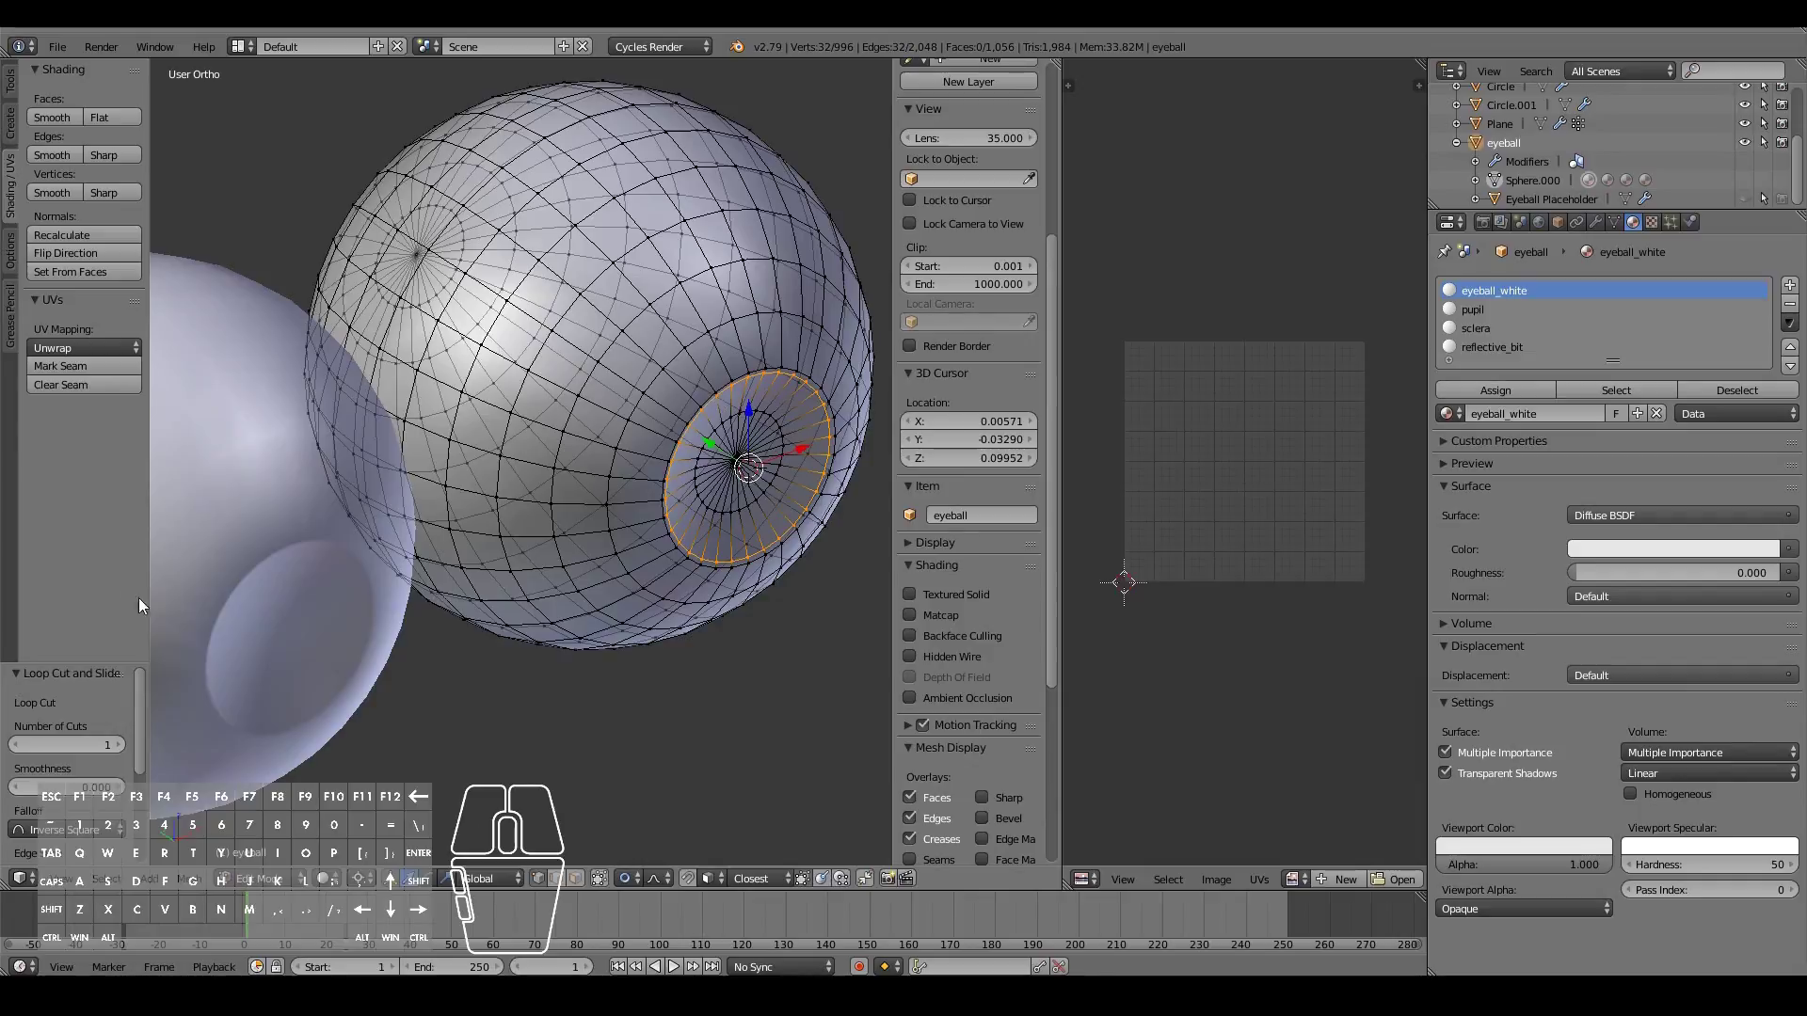
Step: Add a second loop cut inside the iris, close around the ring bounding the pupil
{"action": "mouse_move", "coordinate": [759, 474]}
{"action": "middle_mouse_down"}
{"action": "mouse_move", "coordinate": [729, 465]}
{"action": "mouse_move", "coordinate": [759, 461]}
{"action": "middle_mouse_up"}
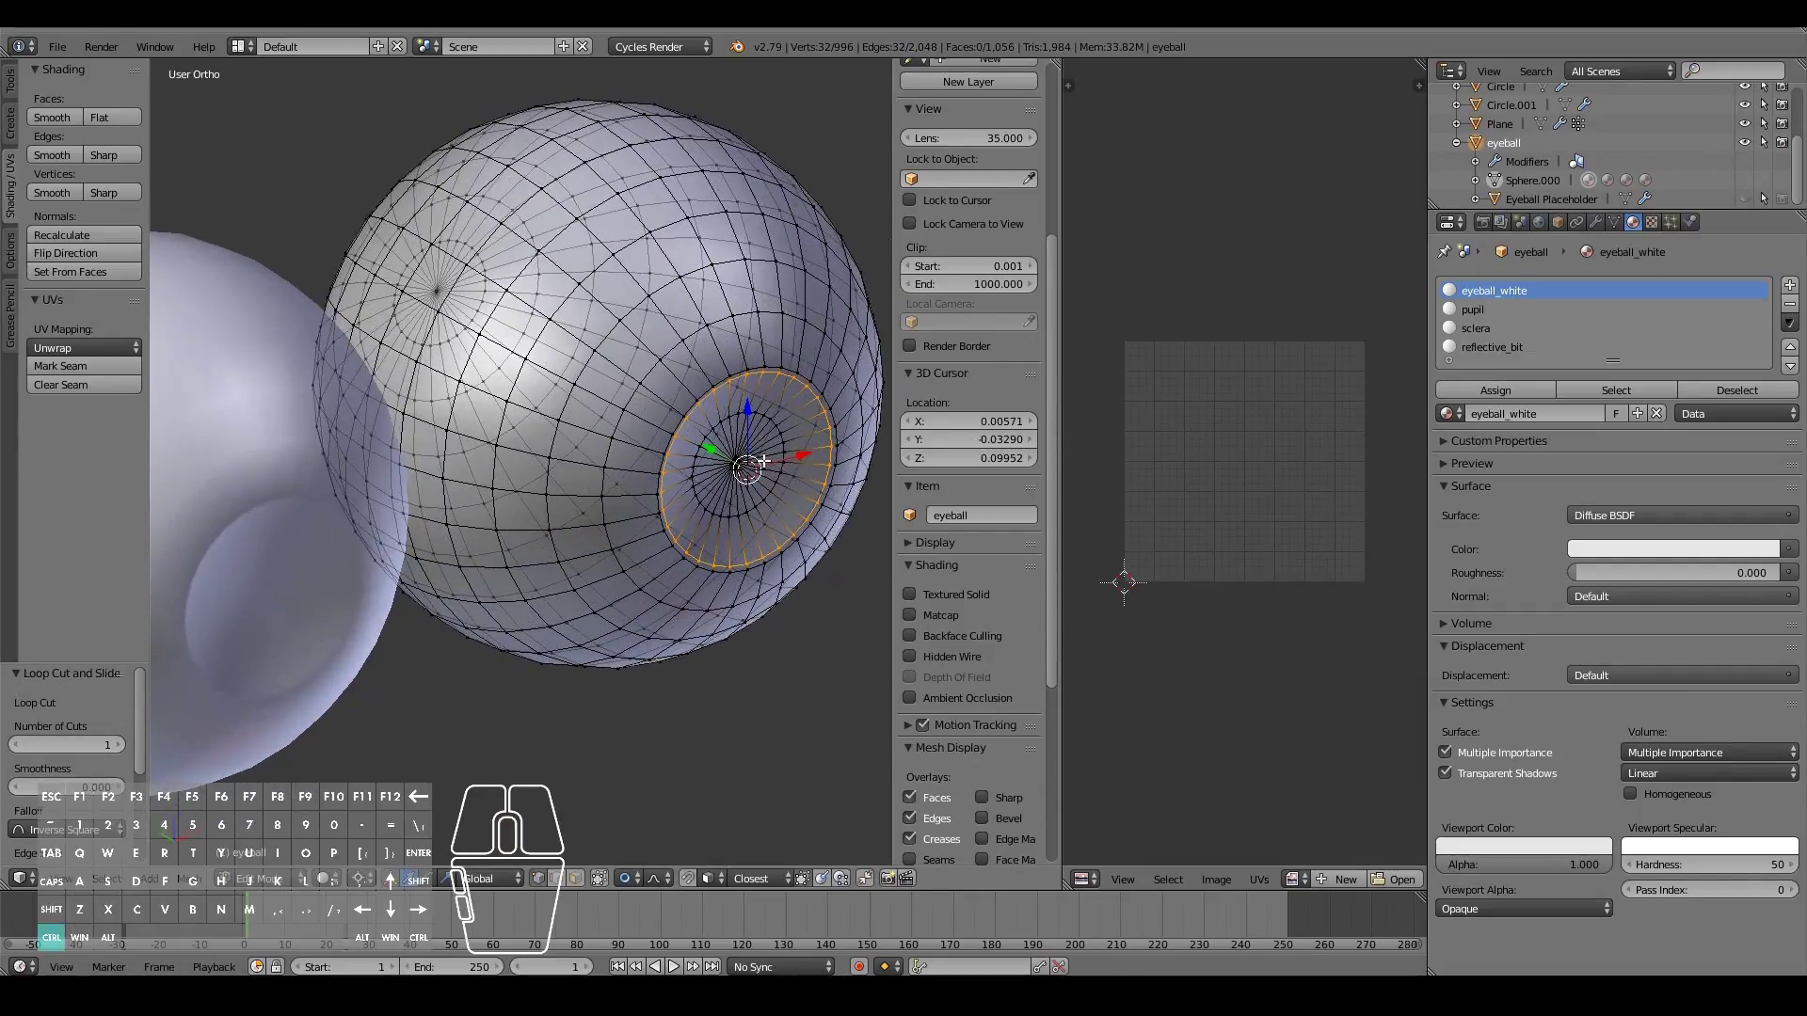
{"action": "key", "text": "ctrl+r"}
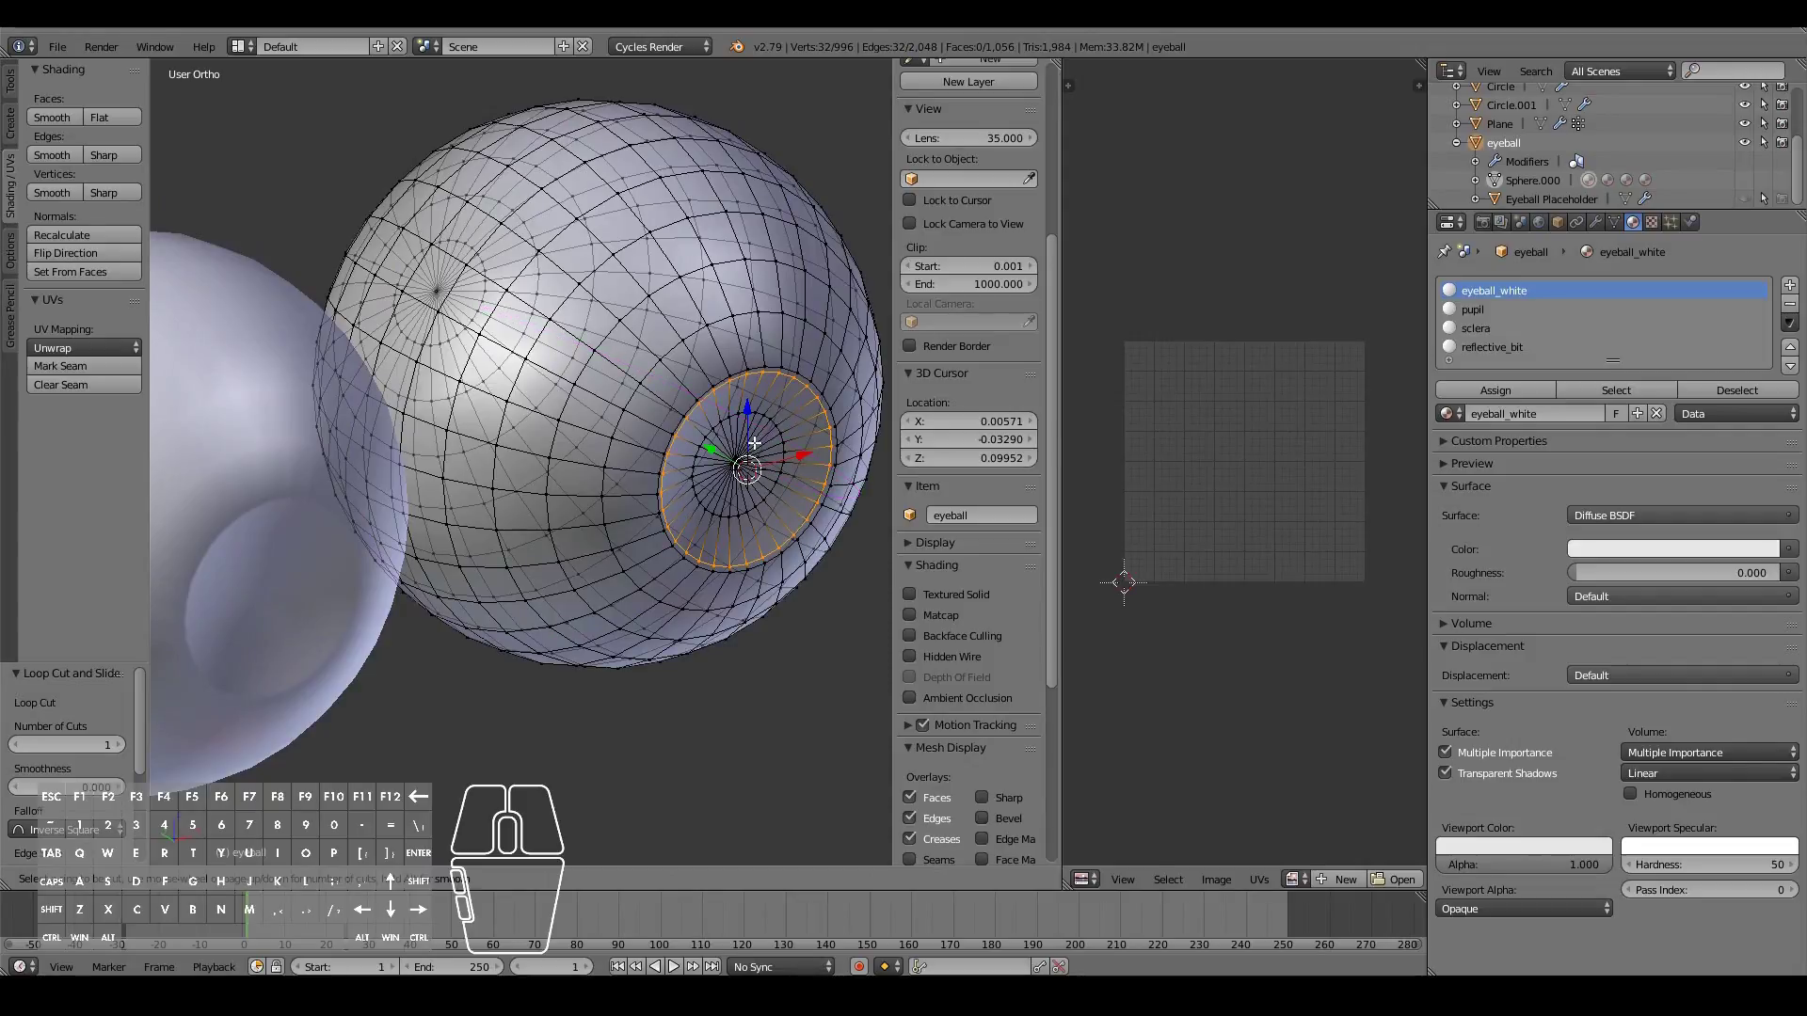
{"action": "left_click", "coordinate": [770, 438]}
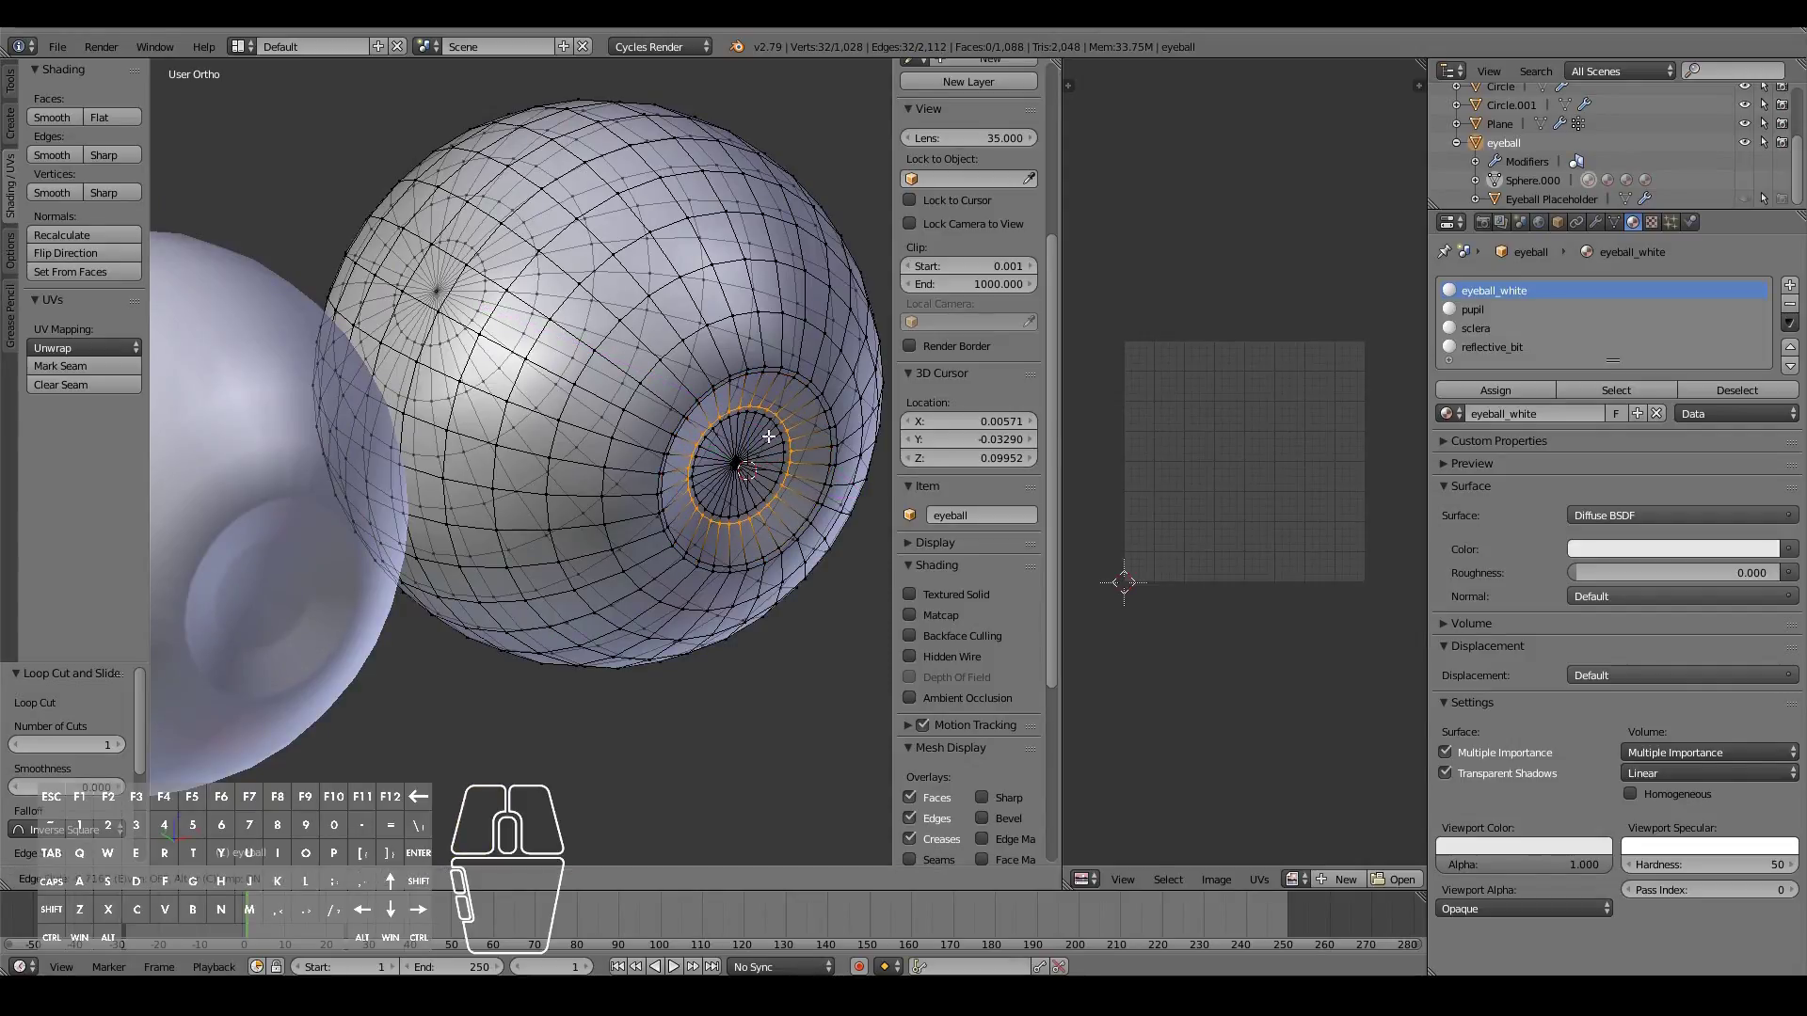
{"action": "left_click", "coordinate": [769, 437]}
Step: Examine the concave iris shape on both eyeballs in Object Mode and Edit Mode
{"action": "scroll", "coordinate": [753, 444], "scroll_direction": "down", "scroll_amount": 3}
{"action": "key", "text": "Tab"}
{"action": "key", "text": "Tab"}
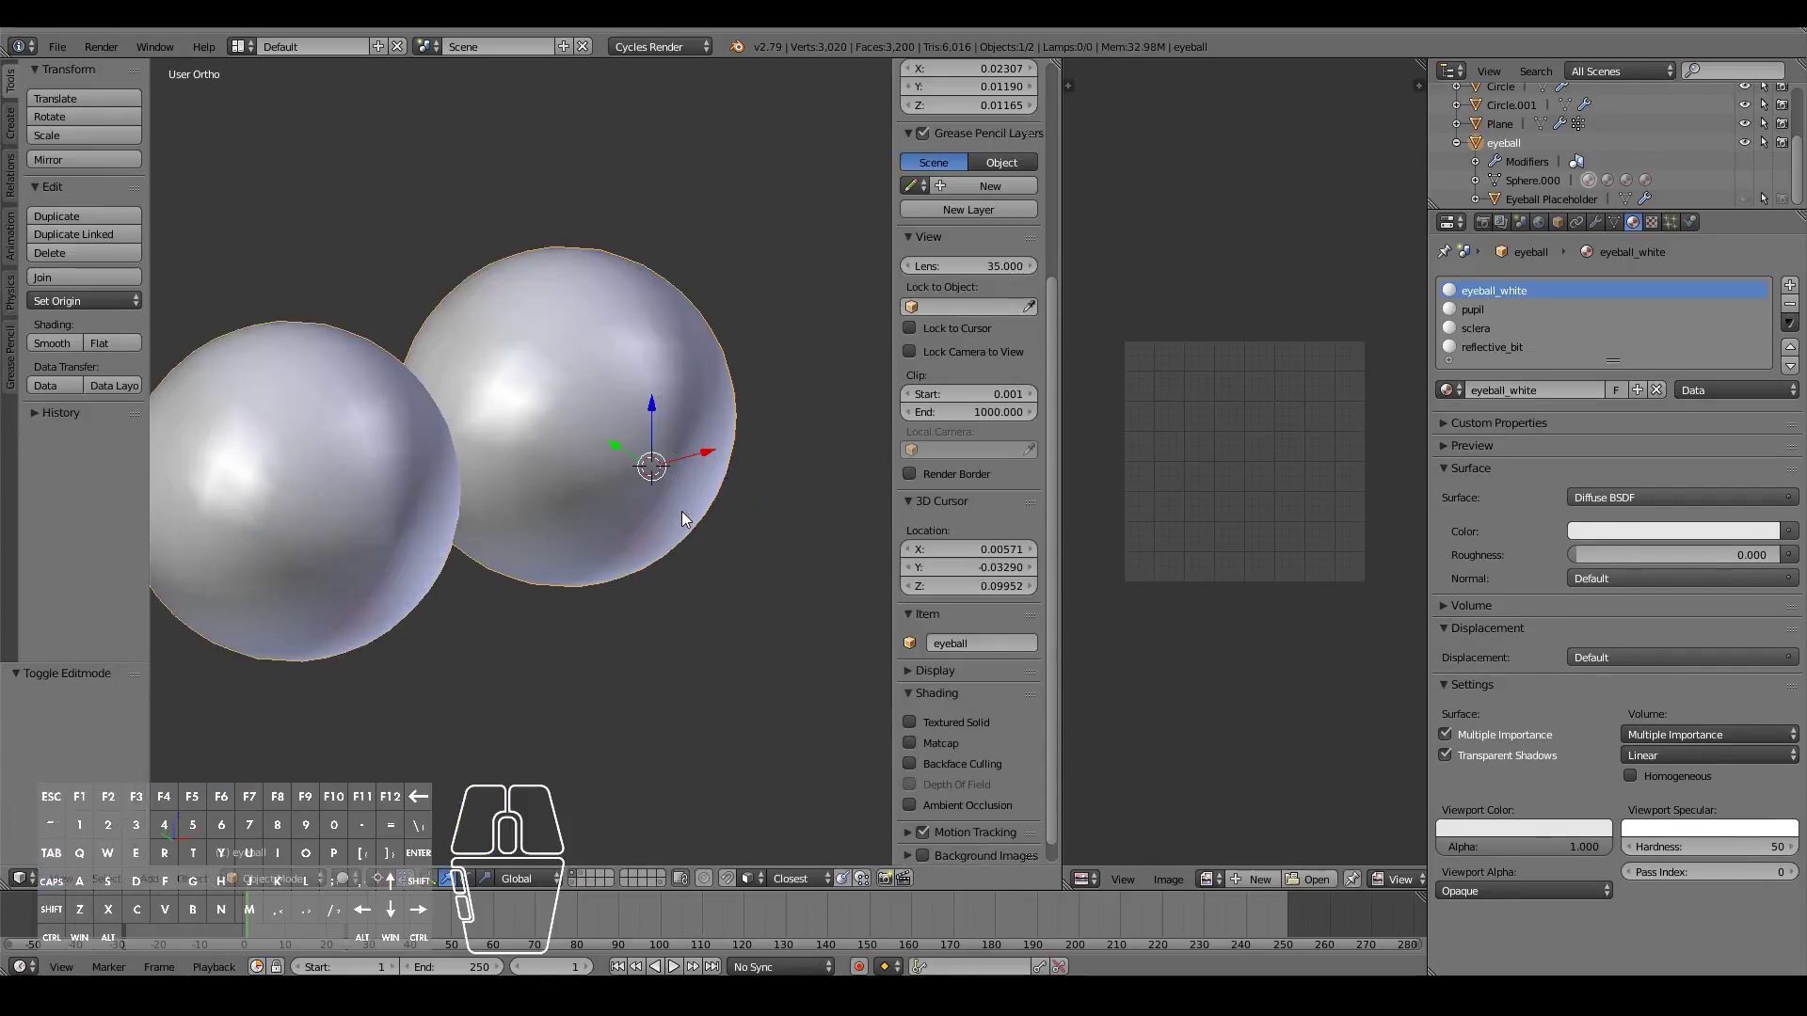
{"action": "middle_click_drag", "start_coordinate": [682, 513], "coordinate": [419, 513]}
{"action": "scroll", "coordinate": [482, 569], "scroll_direction": "up", "scroll_amount": 3}
{"action": "scroll", "coordinate": [402, 513], "scroll_direction": "down", "scroll_amount": 3}
{"action": "scroll", "coordinate": [402, 513], "scroll_direction": "down", "scroll_amount": 5, "text": "ctrl"}
{"action": "scroll", "coordinate": [402, 513], "scroll_direction": "up", "scroll_amount": 6}
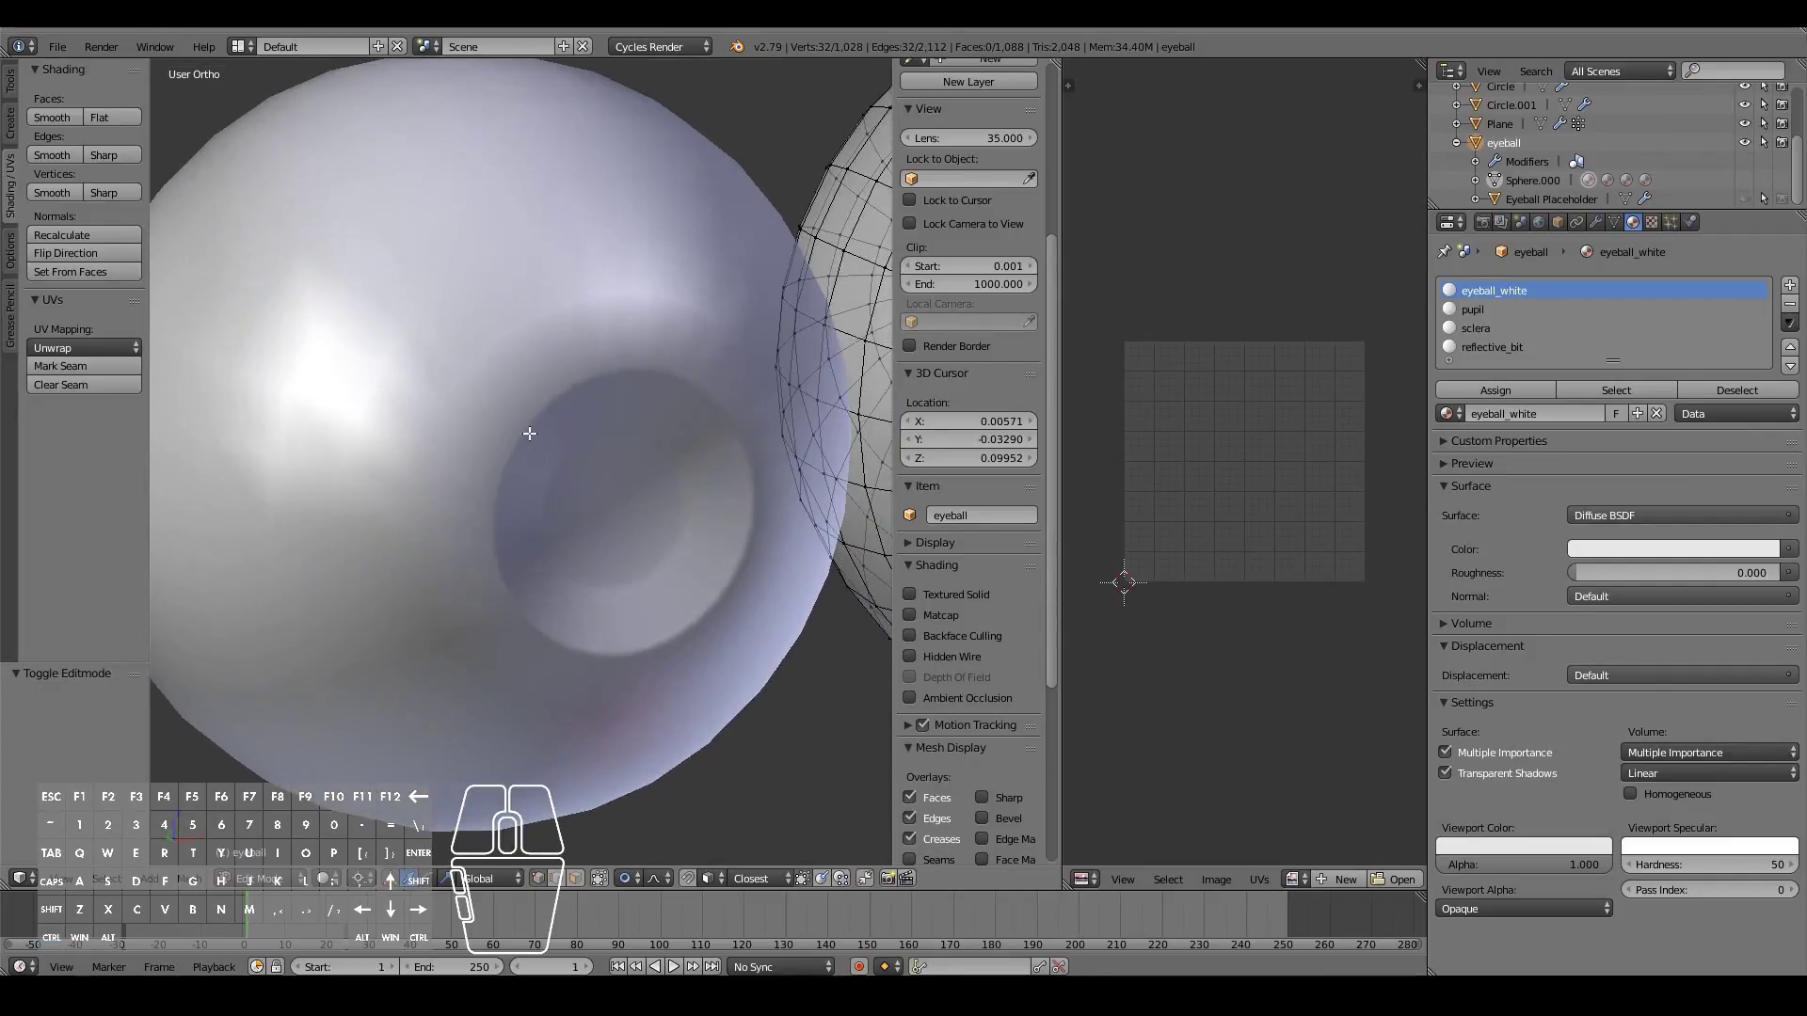
{"action": "scroll", "coordinate": [605, 419], "scroll_direction": "down", "scroll_amount": 3}
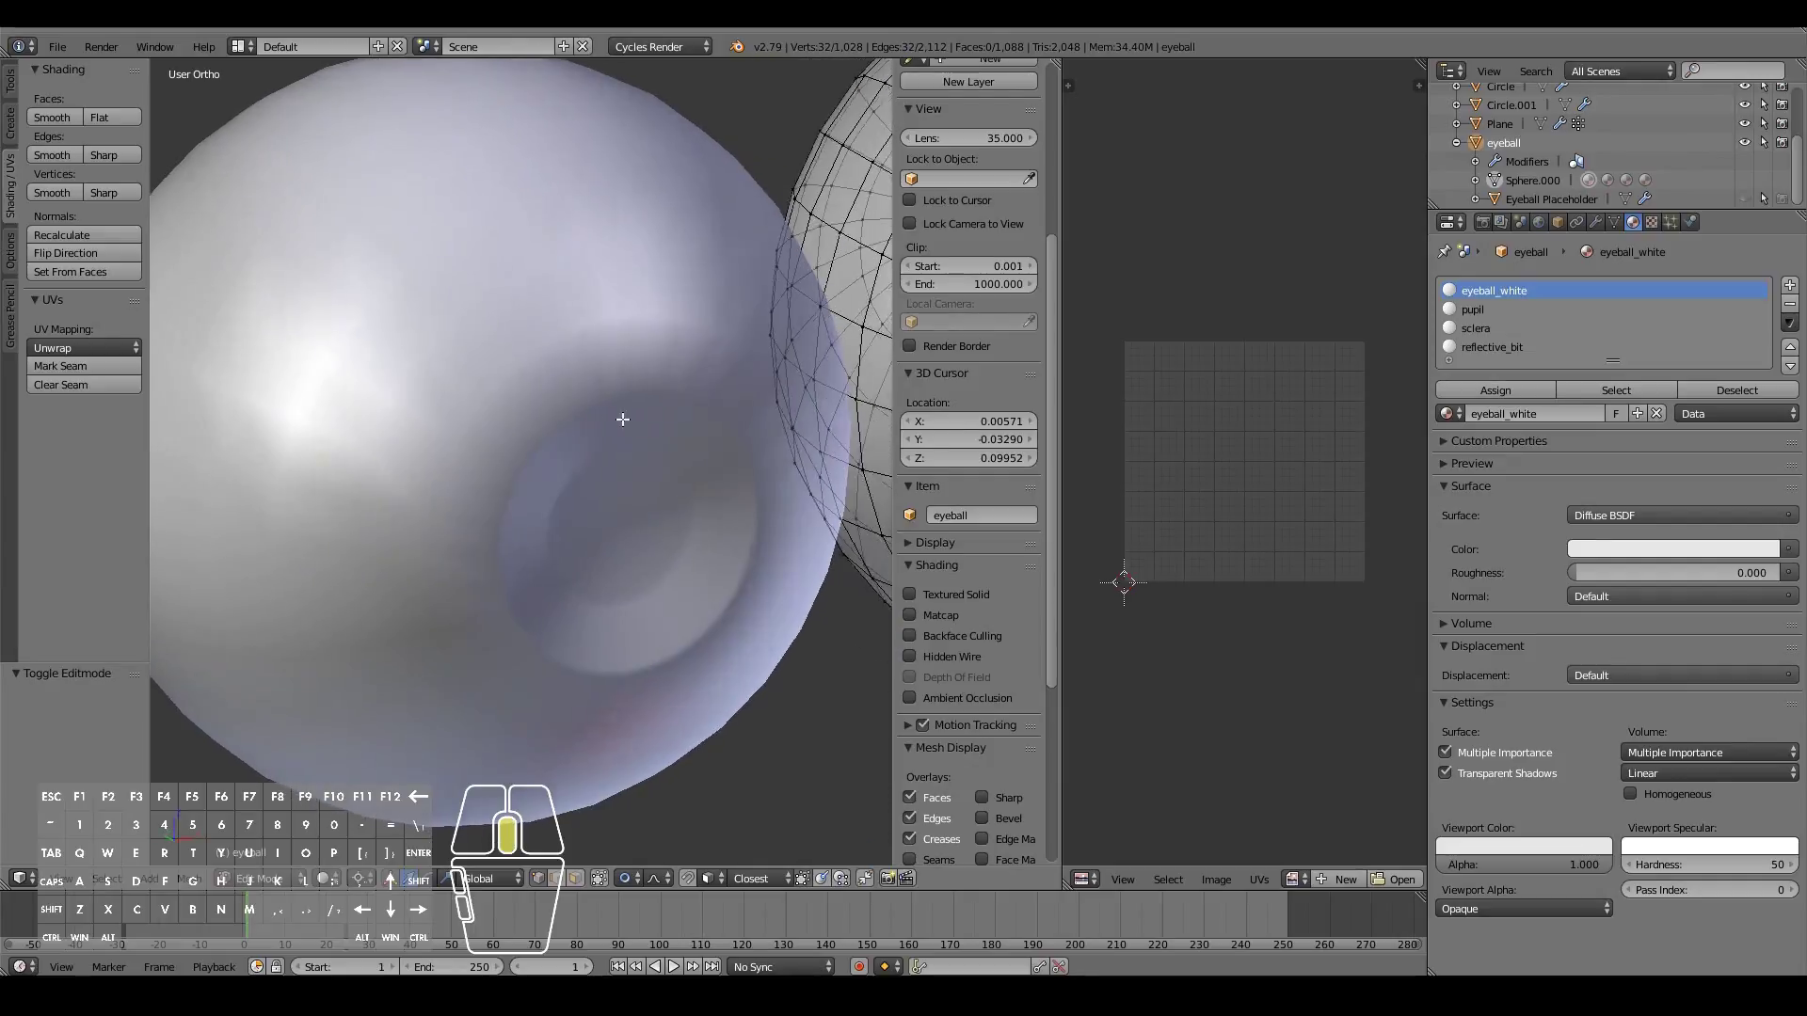
{"action": "scroll", "coordinate": [644, 499], "scroll_direction": "down", "scroll_amount": 2}
{"action": "scroll", "coordinate": [651, 537], "scroll_direction": "down", "scroll_amount": 3}
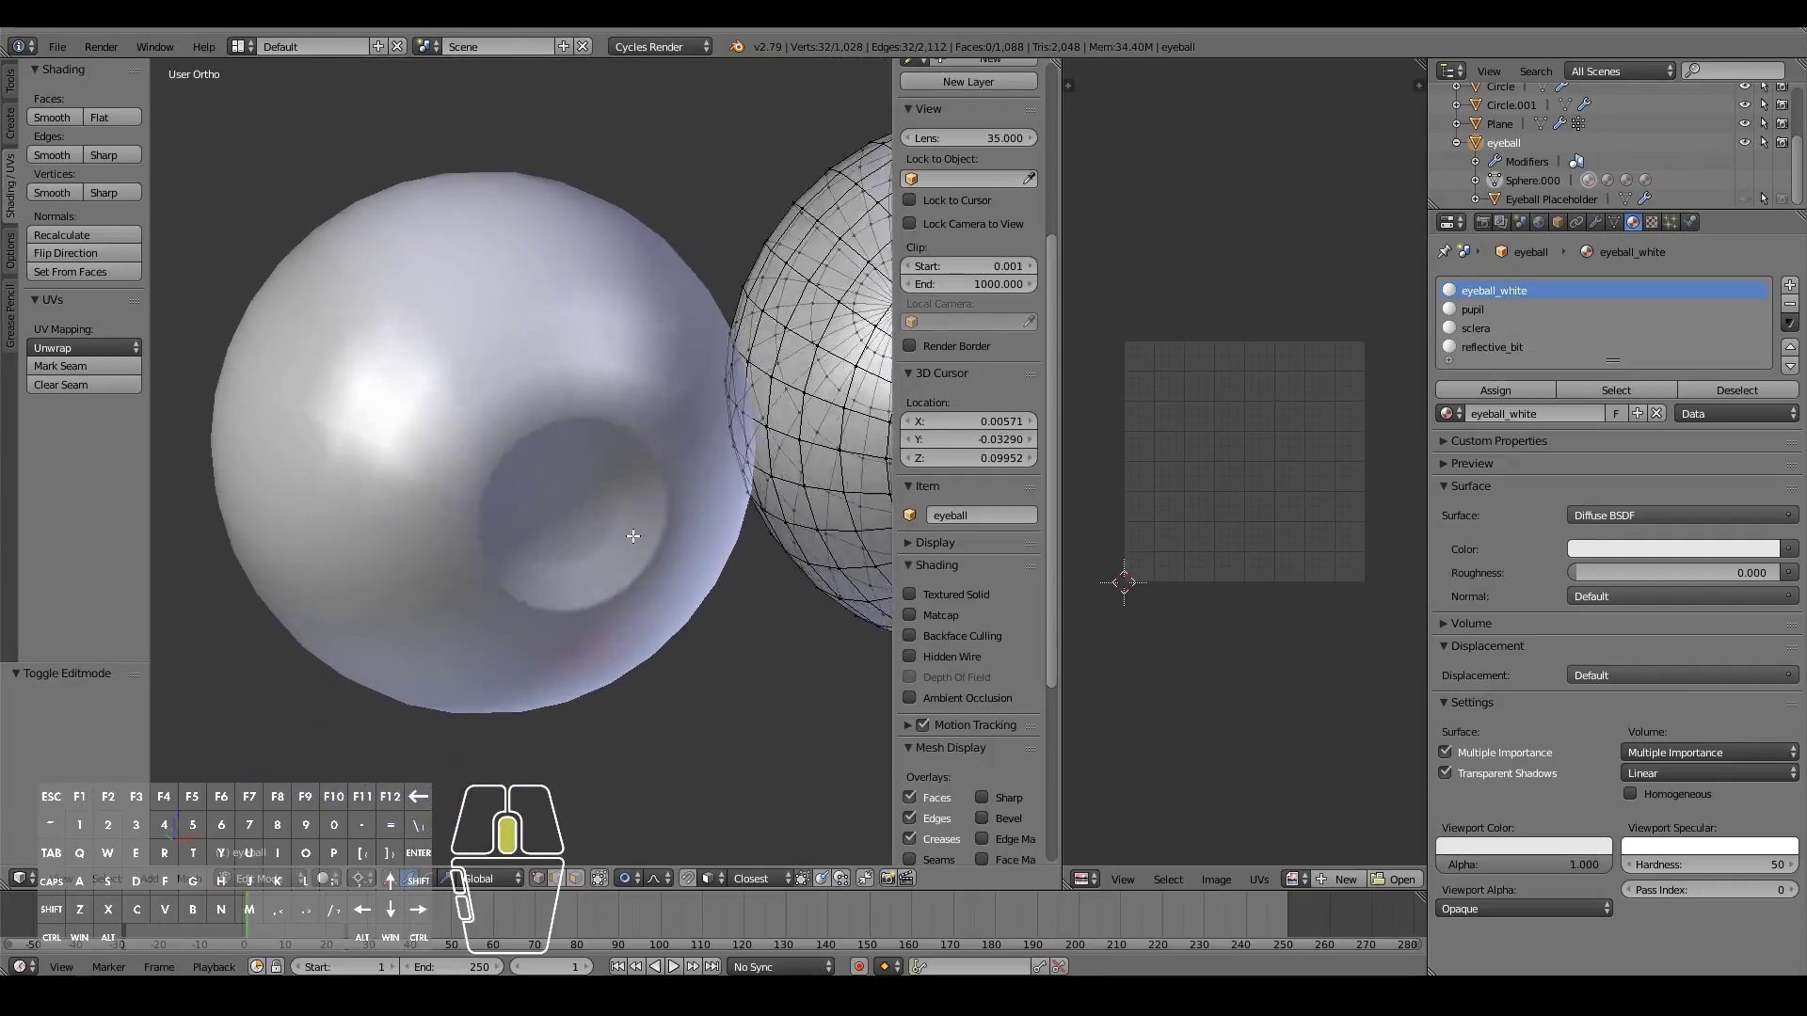
{"action": "middle_click_drag", "start_coordinate": [598, 527], "coordinate": [482, 599]}
Step: Leave Edit Mode and compare the eyeball with the placeholder in front view by hiding and showing the eyeball object
{"action": "key", "text": "Tab"}
{"action": "key", "text": "KP_1"}
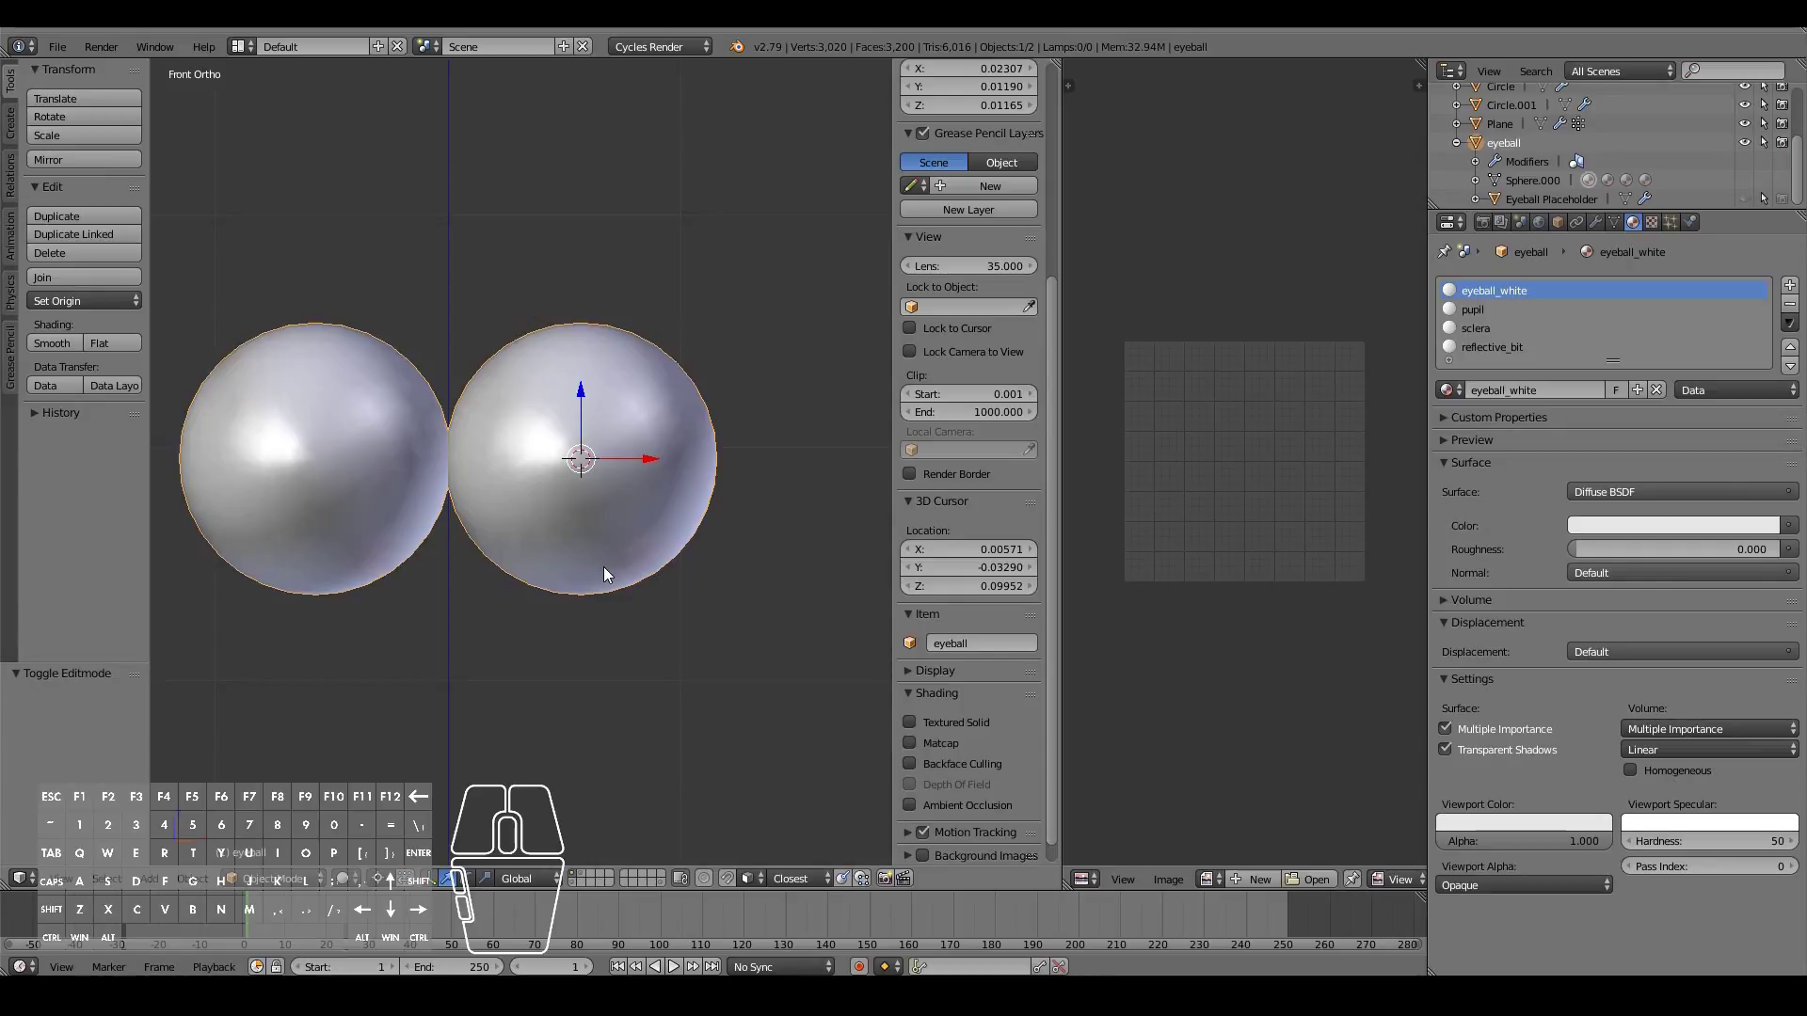
{"action": "right_click_drag", "start_coordinate": [653, 542], "coordinate": [700, 506]}
{"action": "key", "text": "Escape"}
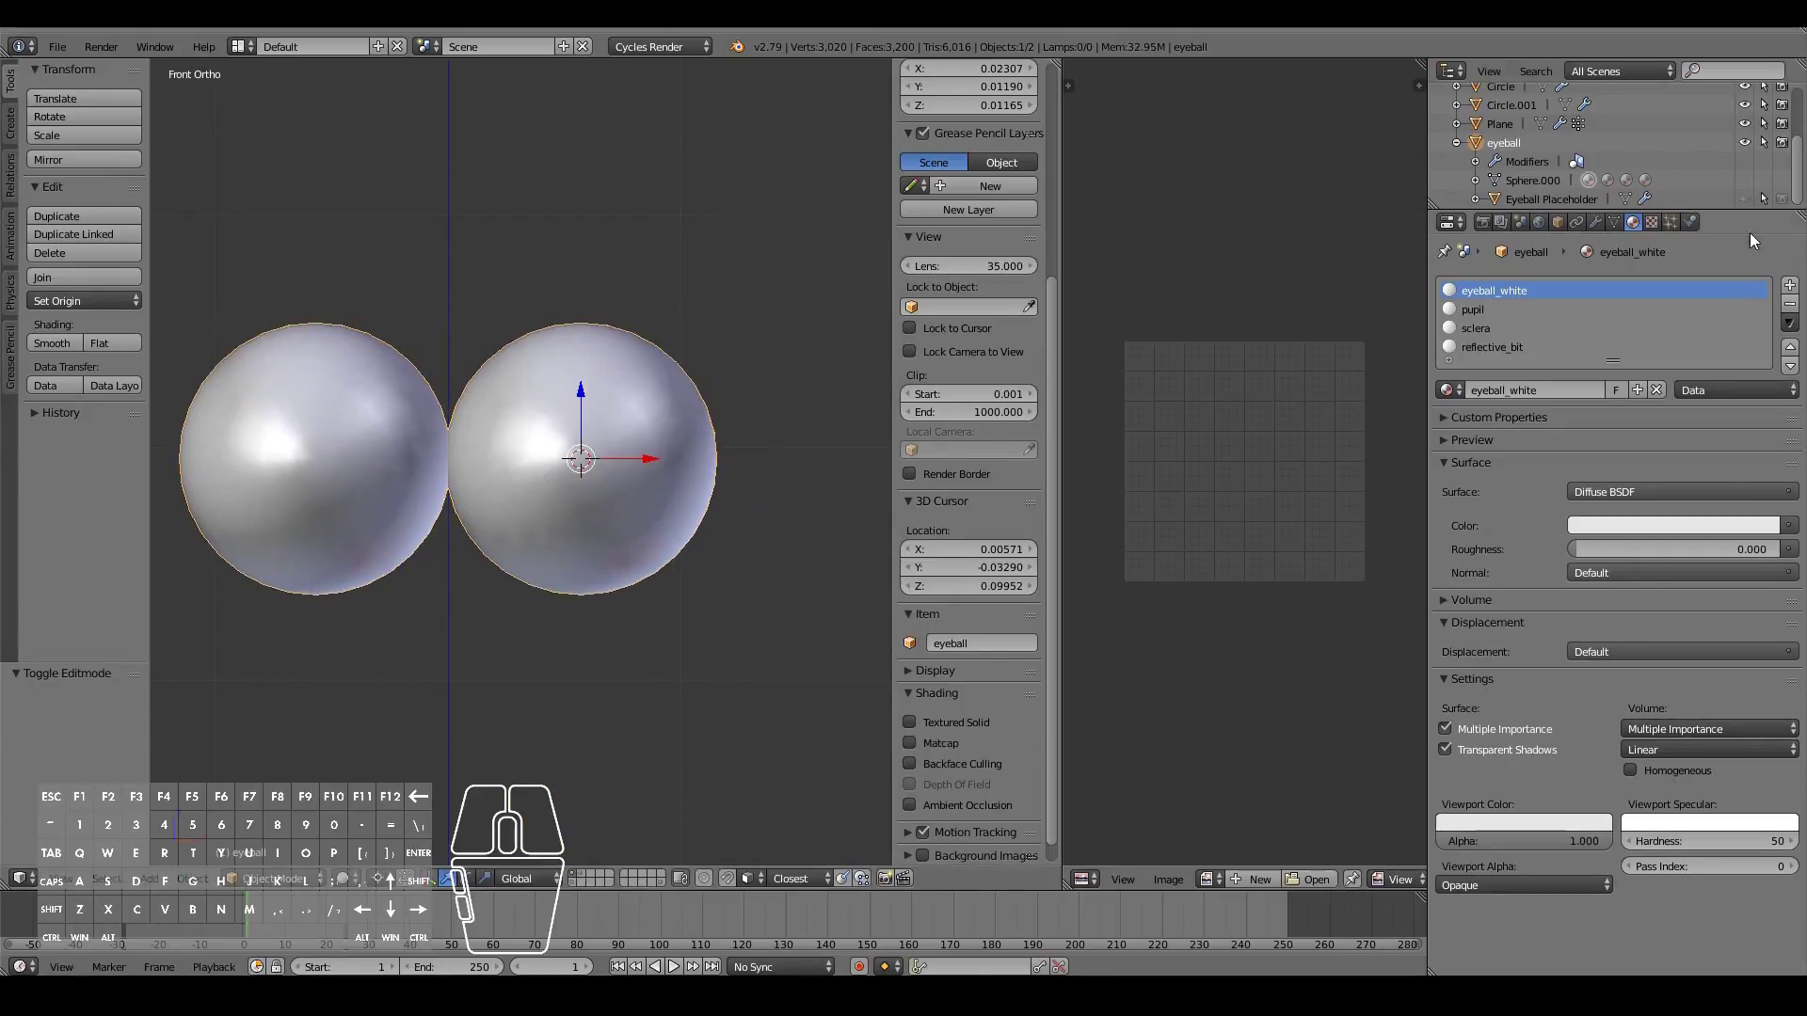
{"action": "left_click", "coordinate": [1746, 142]}
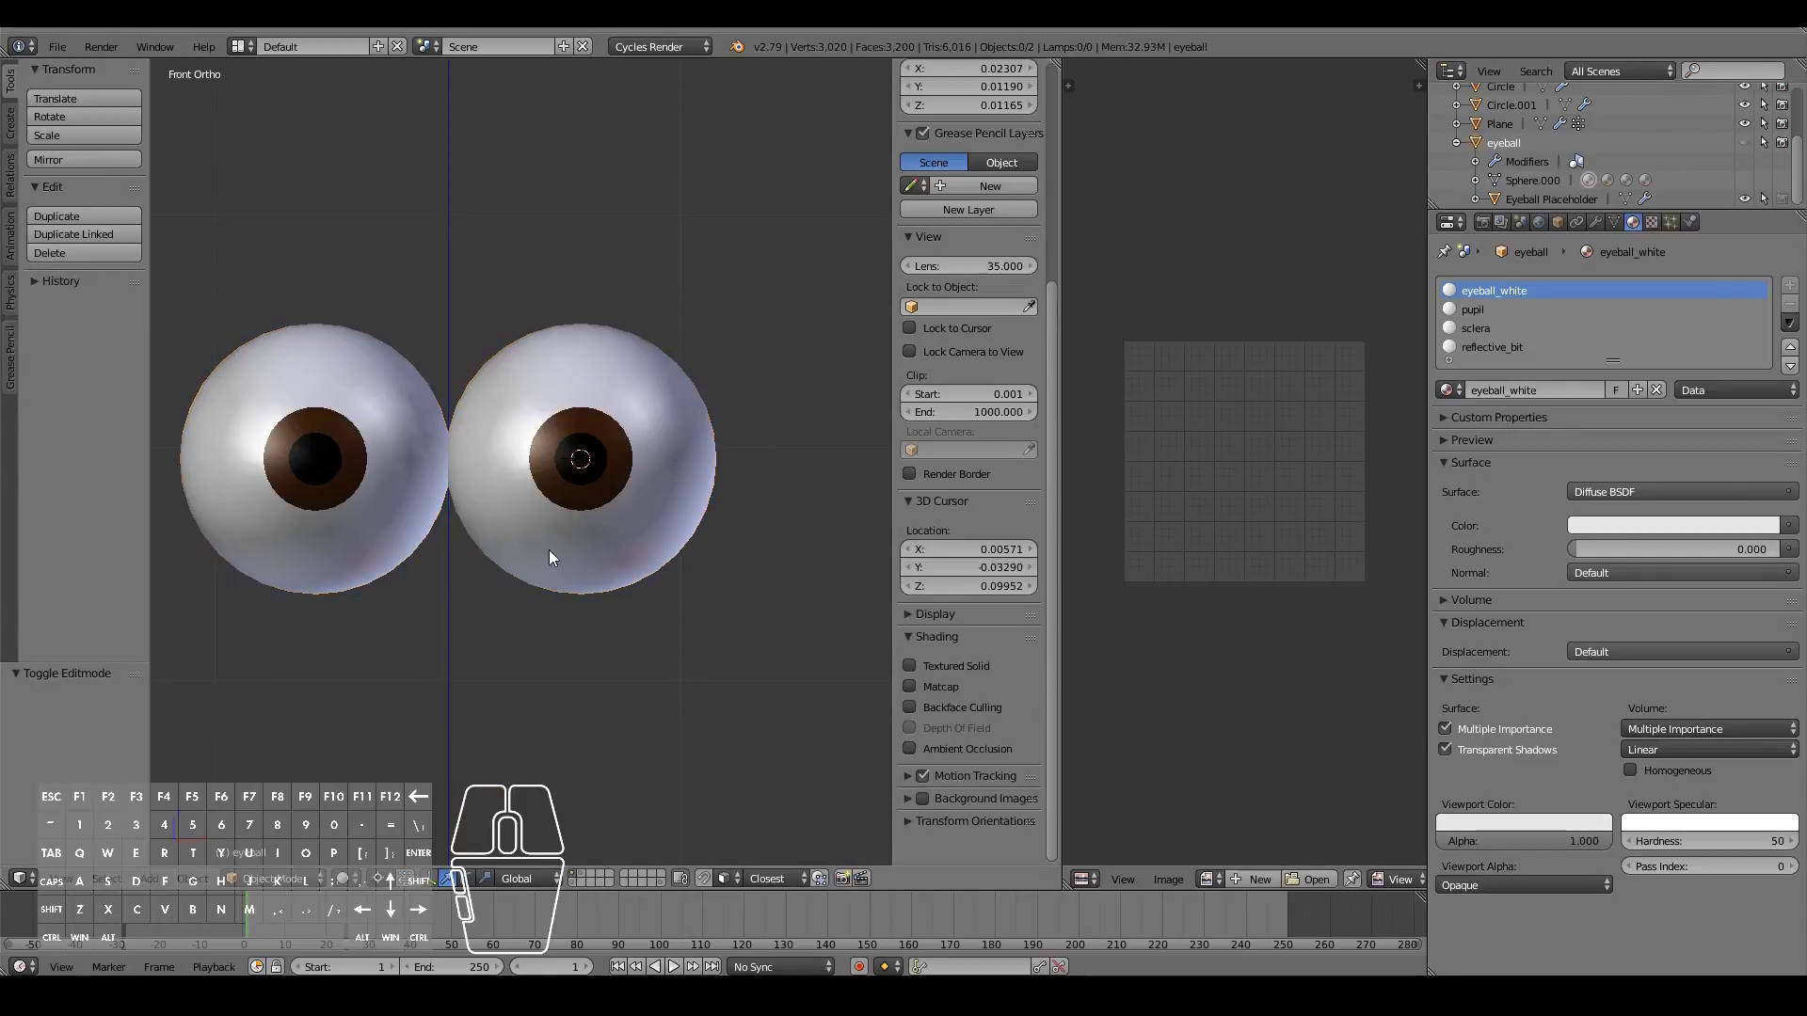
{"action": "left_click", "coordinate": [1743, 142]}
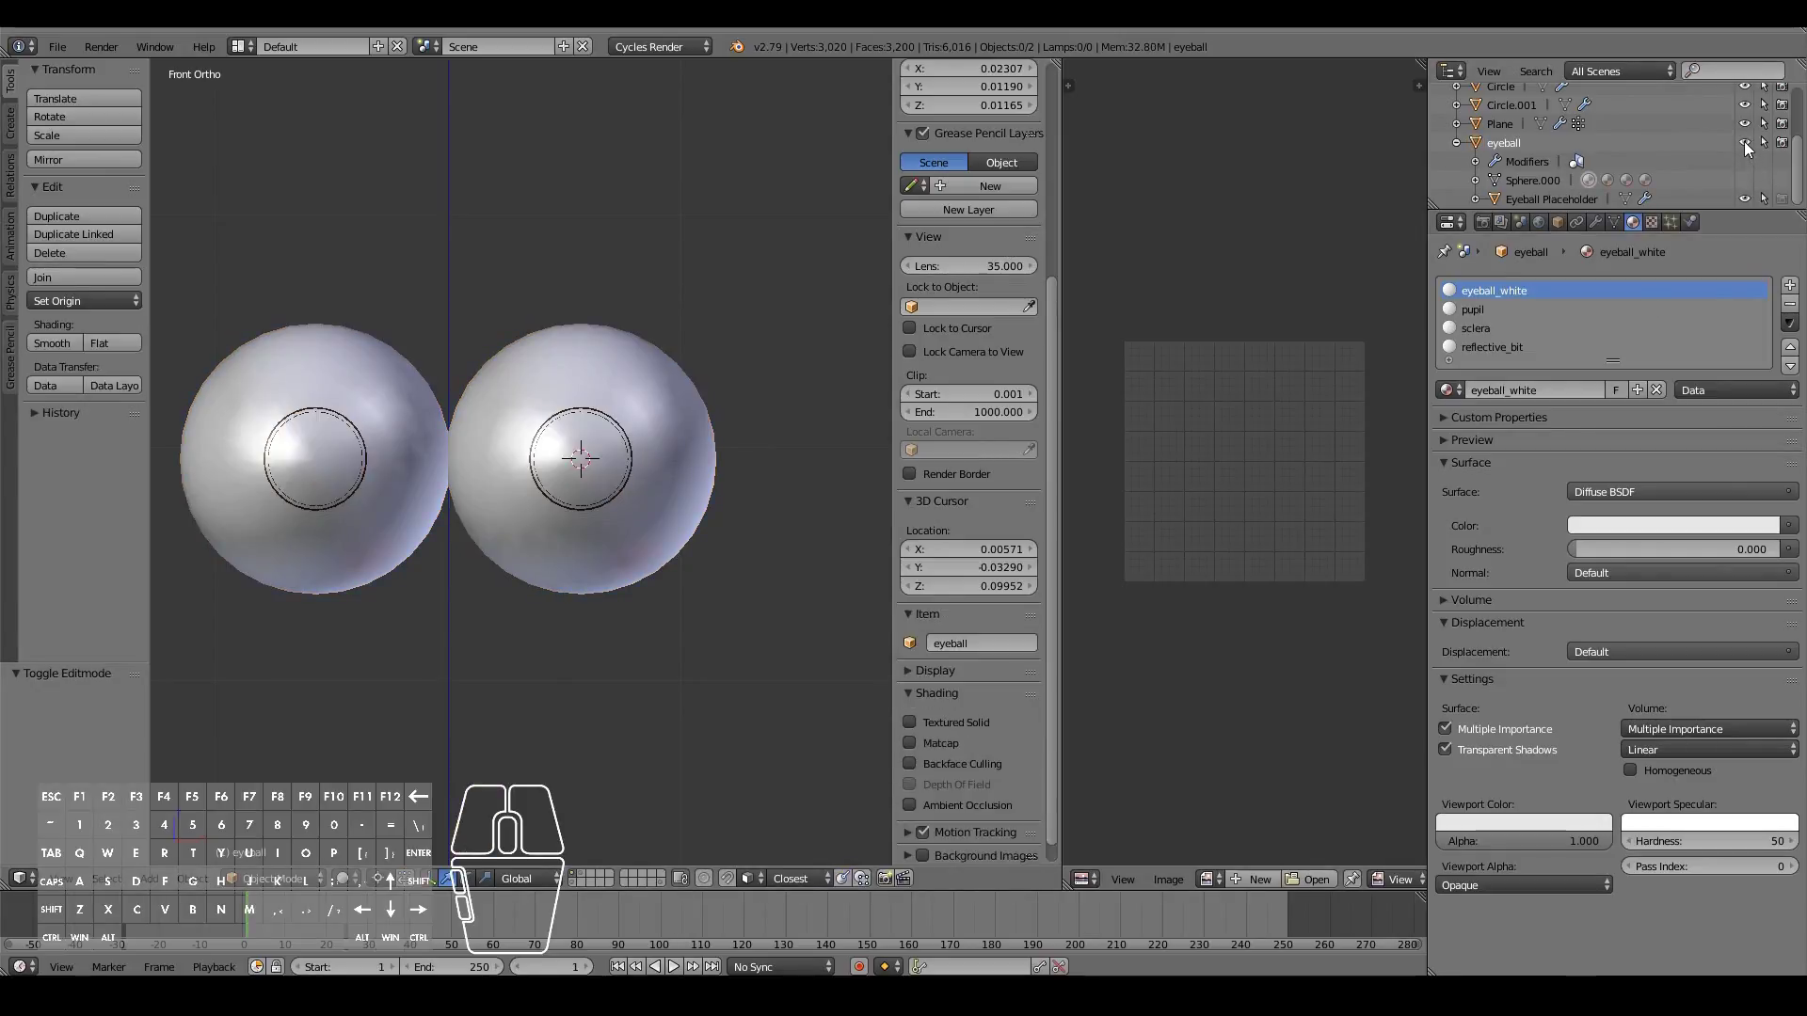
{"action": "right_click", "coordinate": [676, 501]}
{"action": "key", "text": "g"}
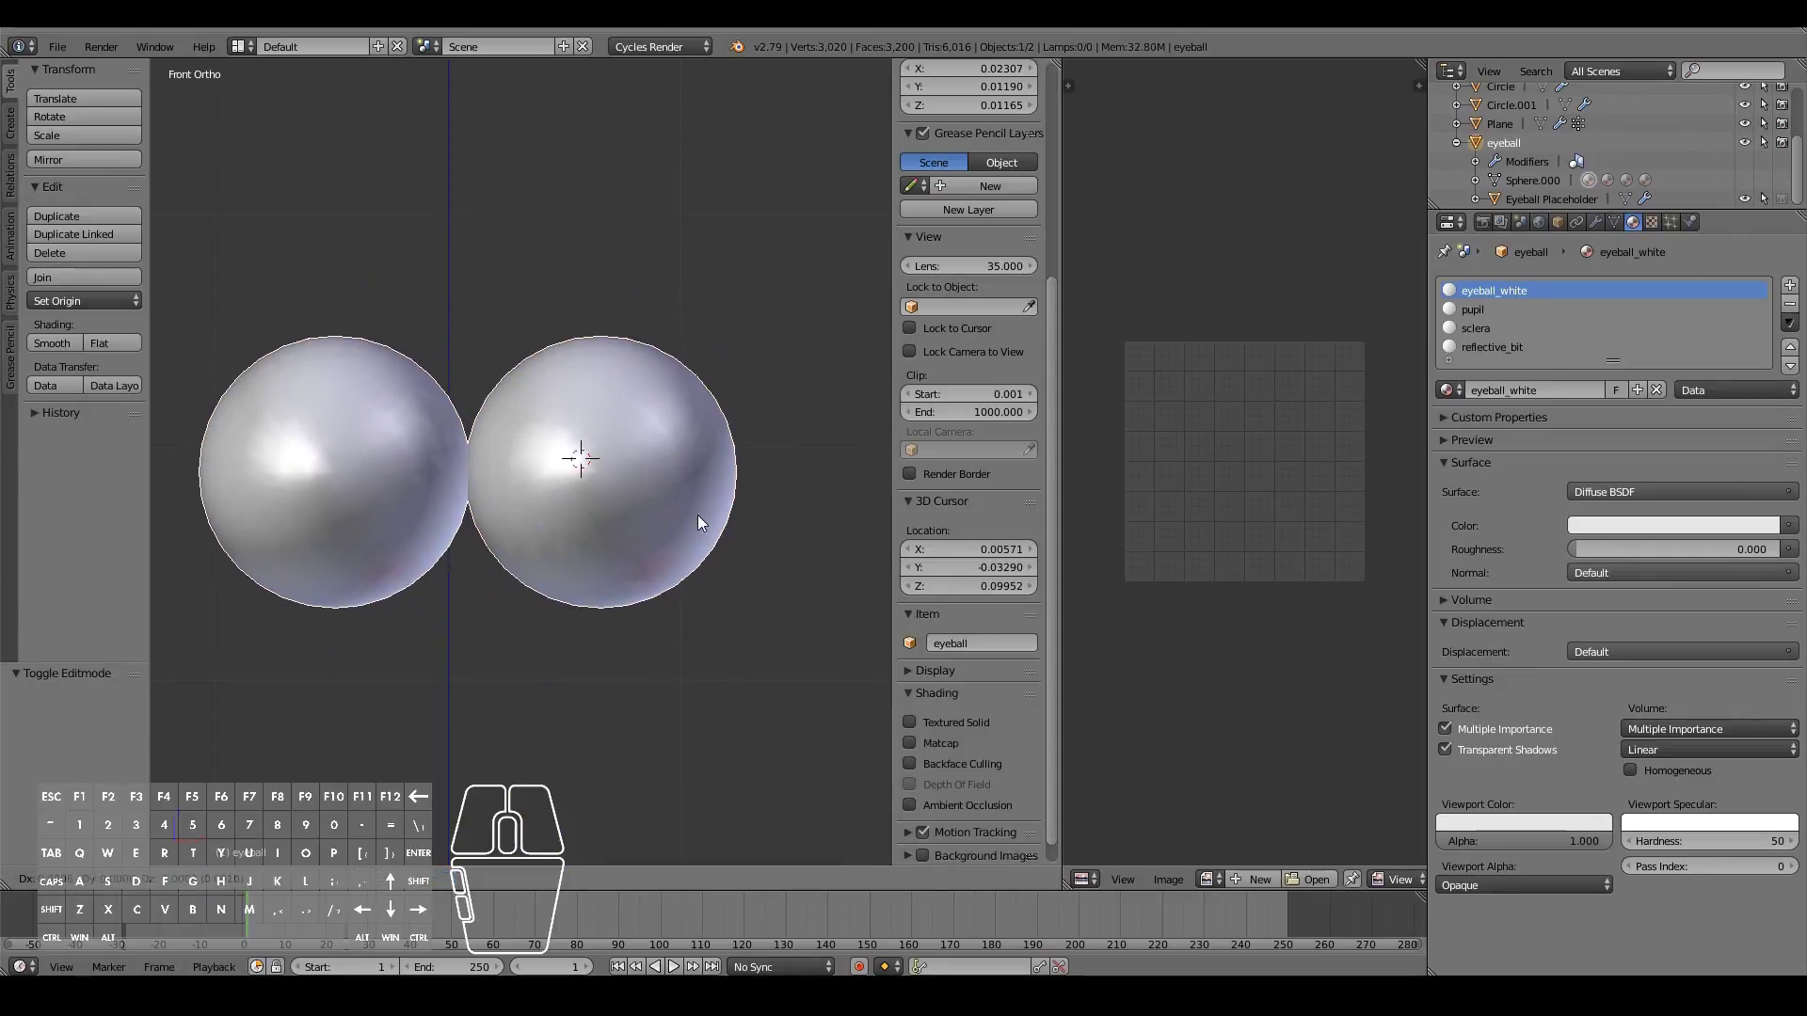
{"action": "right_click", "coordinate": [695, 516]}
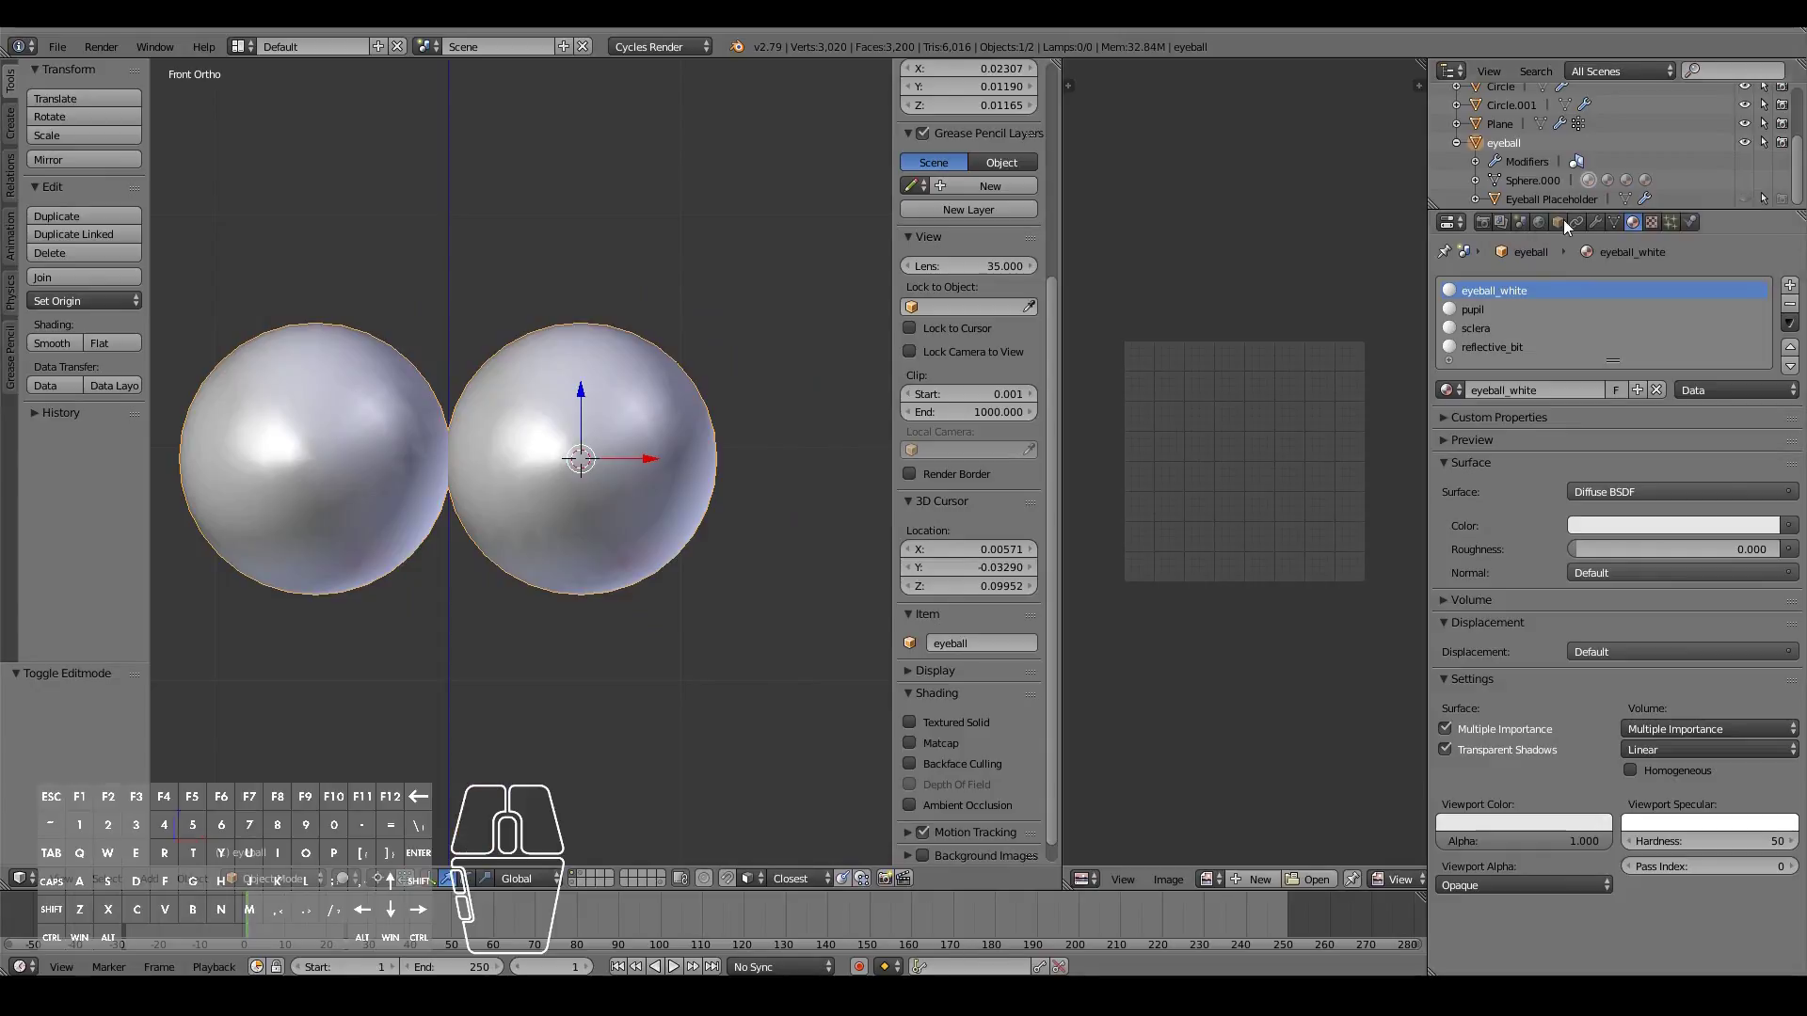
{"action": "left_click", "coordinate": [1746, 142]}
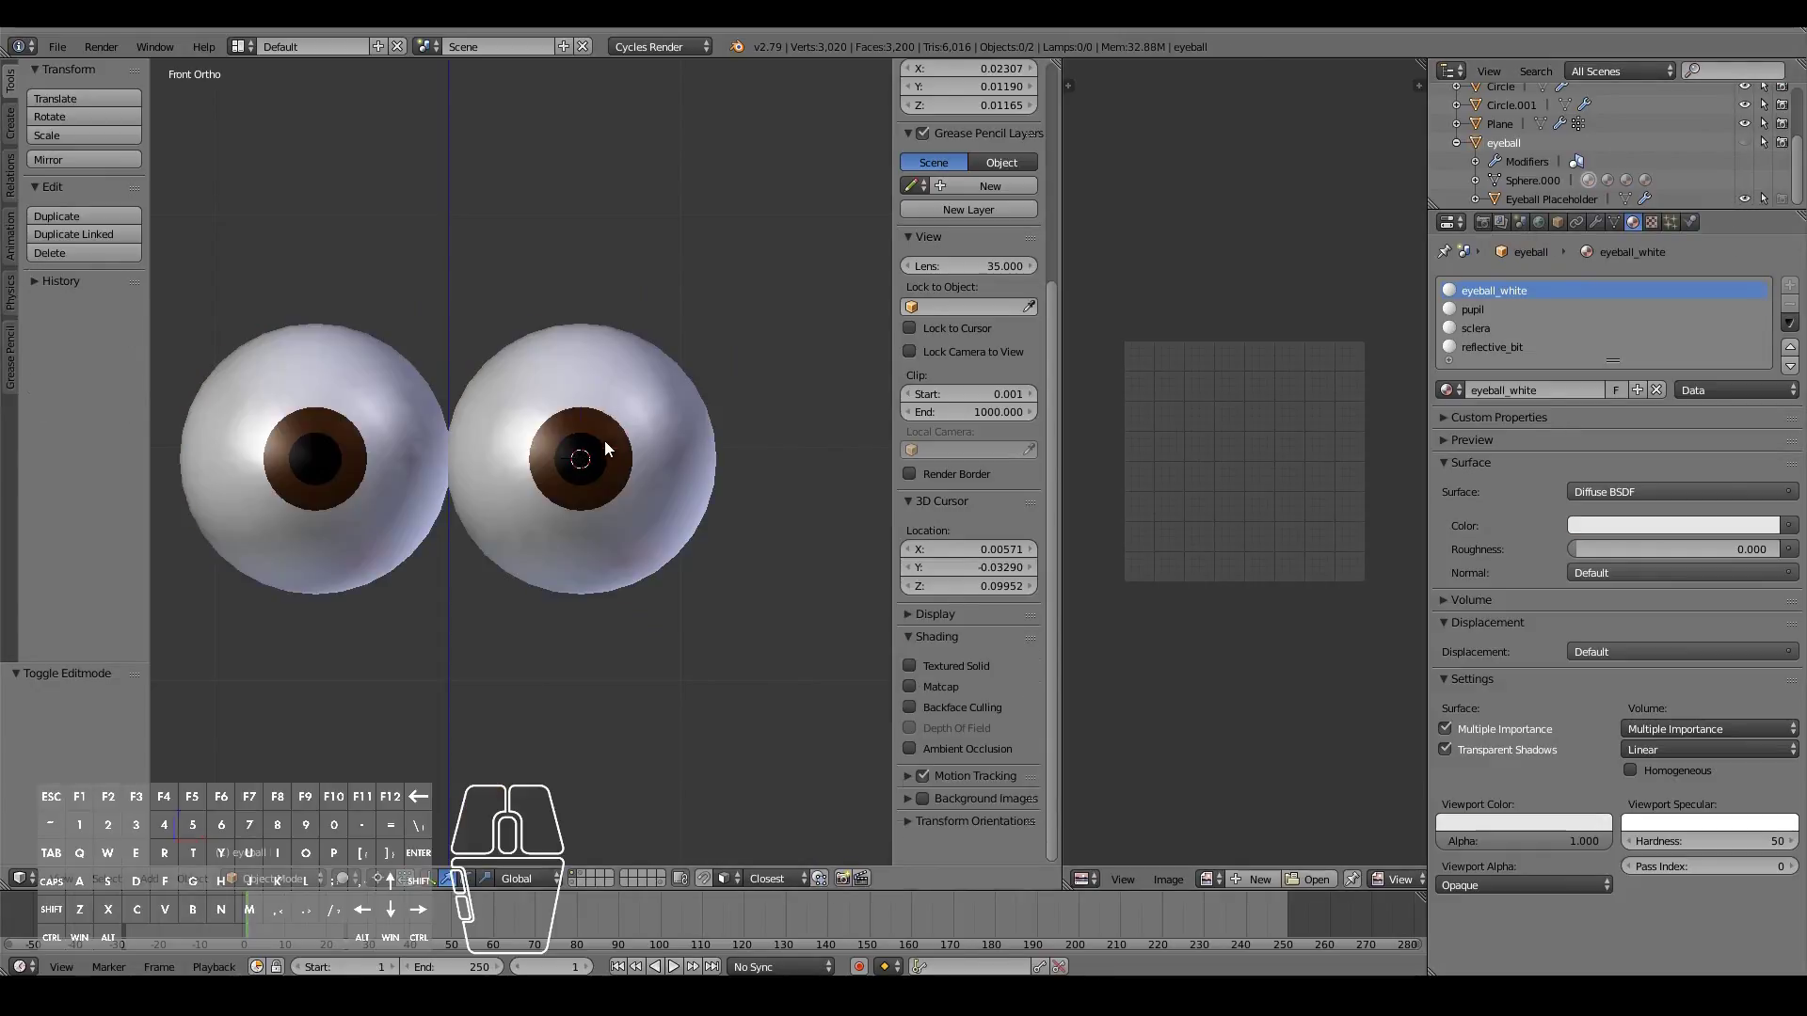
{"action": "right_click", "coordinate": [602, 398]}
{"action": "left_click", "coordinate": [1746, 142]}
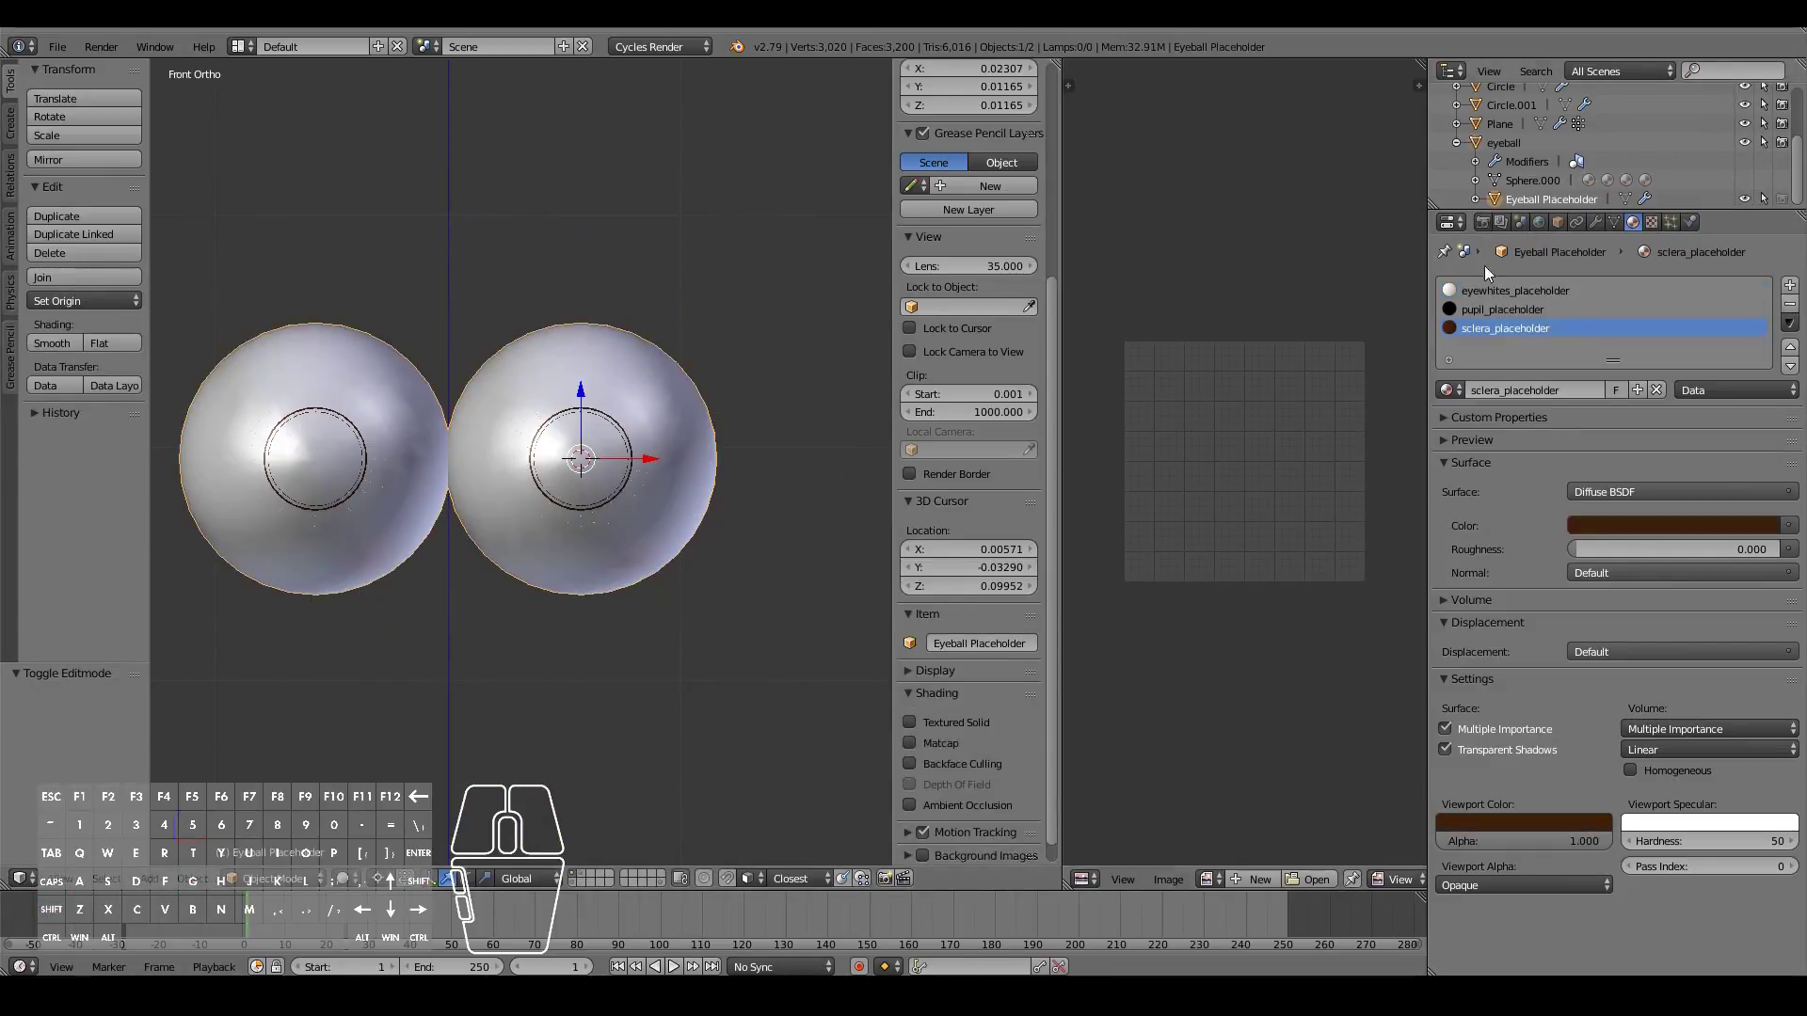
{"action": "key", "text": "g"}
{"action": "right_click", "coordinate": [687, 488]}
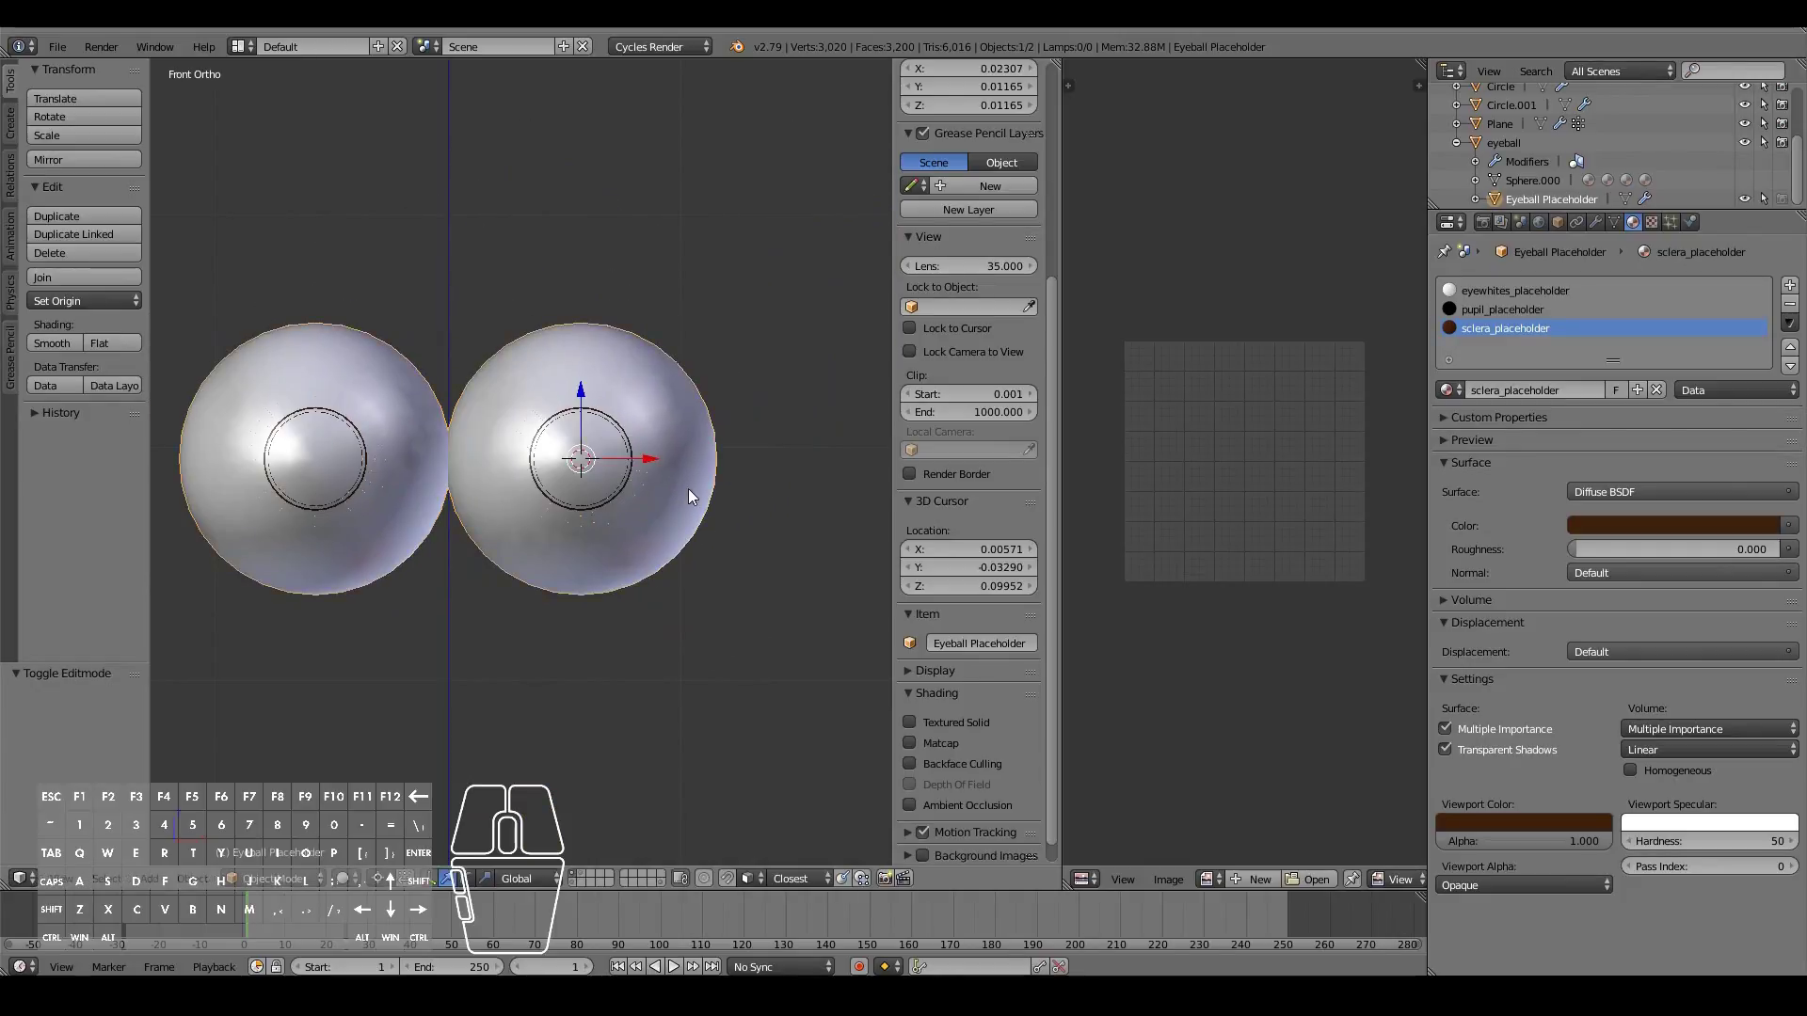
Step: Hide the eyeball object and select the Eyeball Placeholder behind it
{"action": "right_click", "coordinate": [631, 546]}
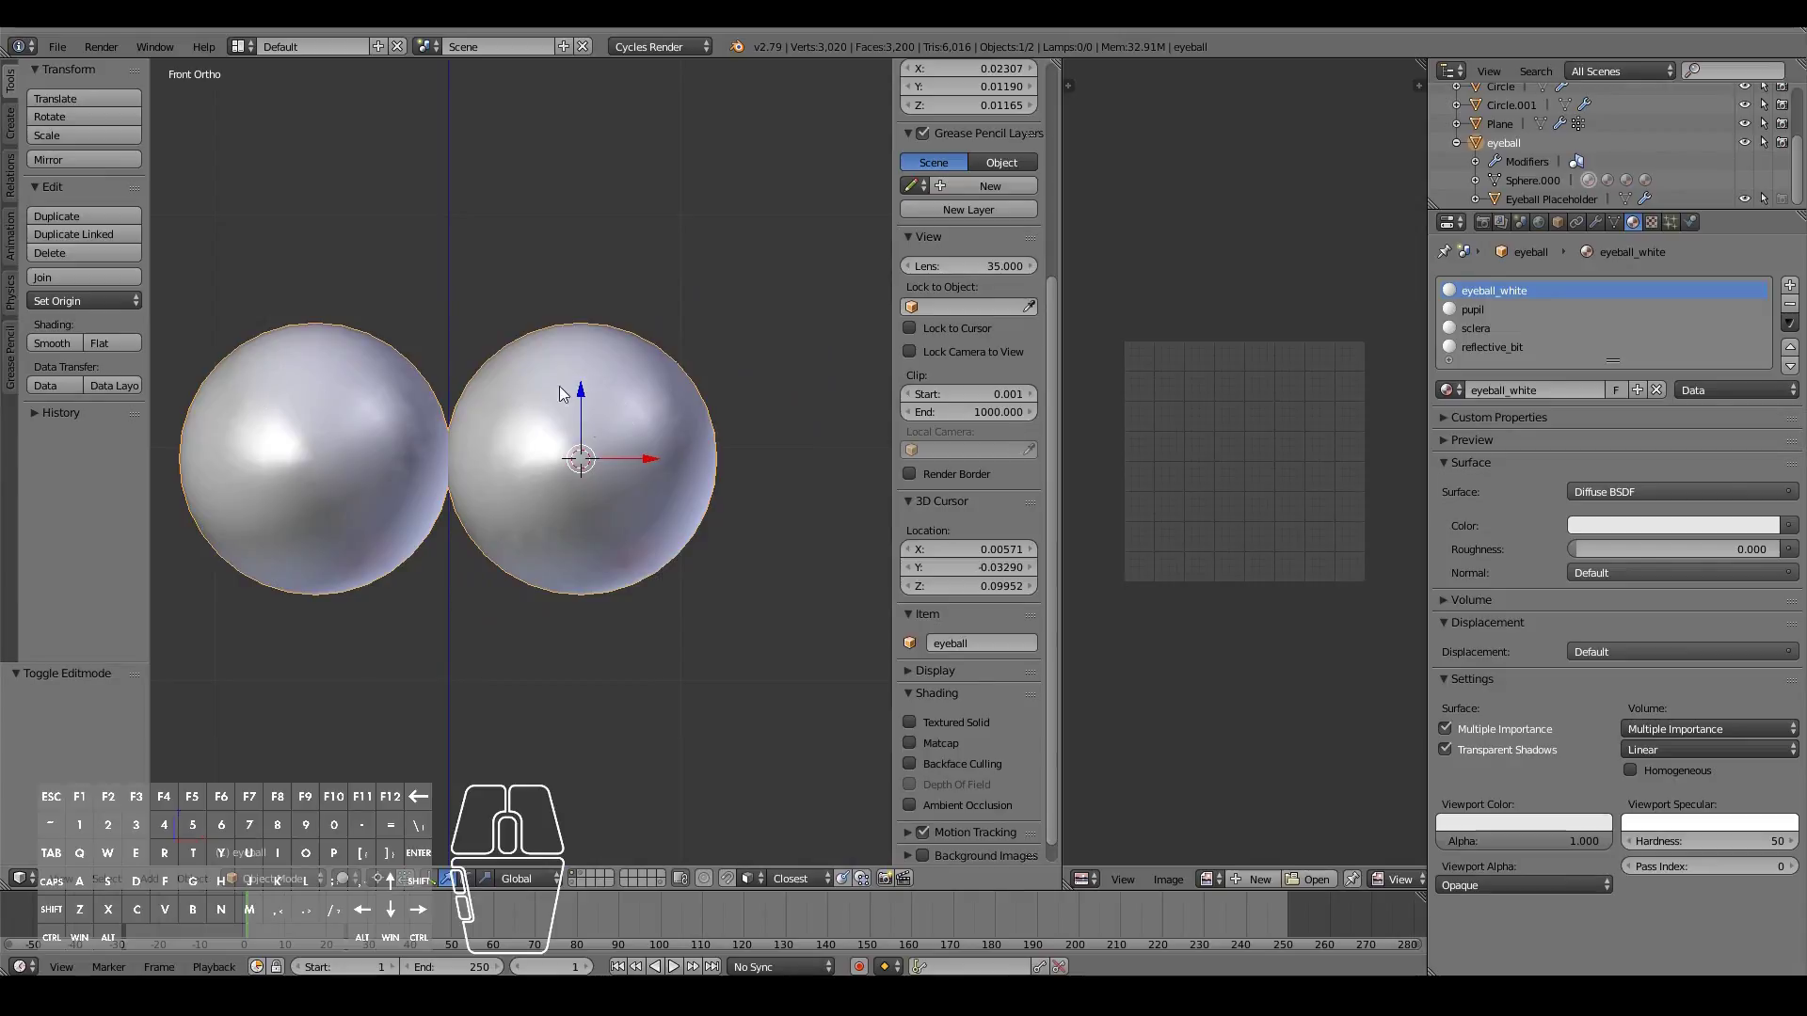
{"action": "left_click", "coordinate": [1744, 144]}
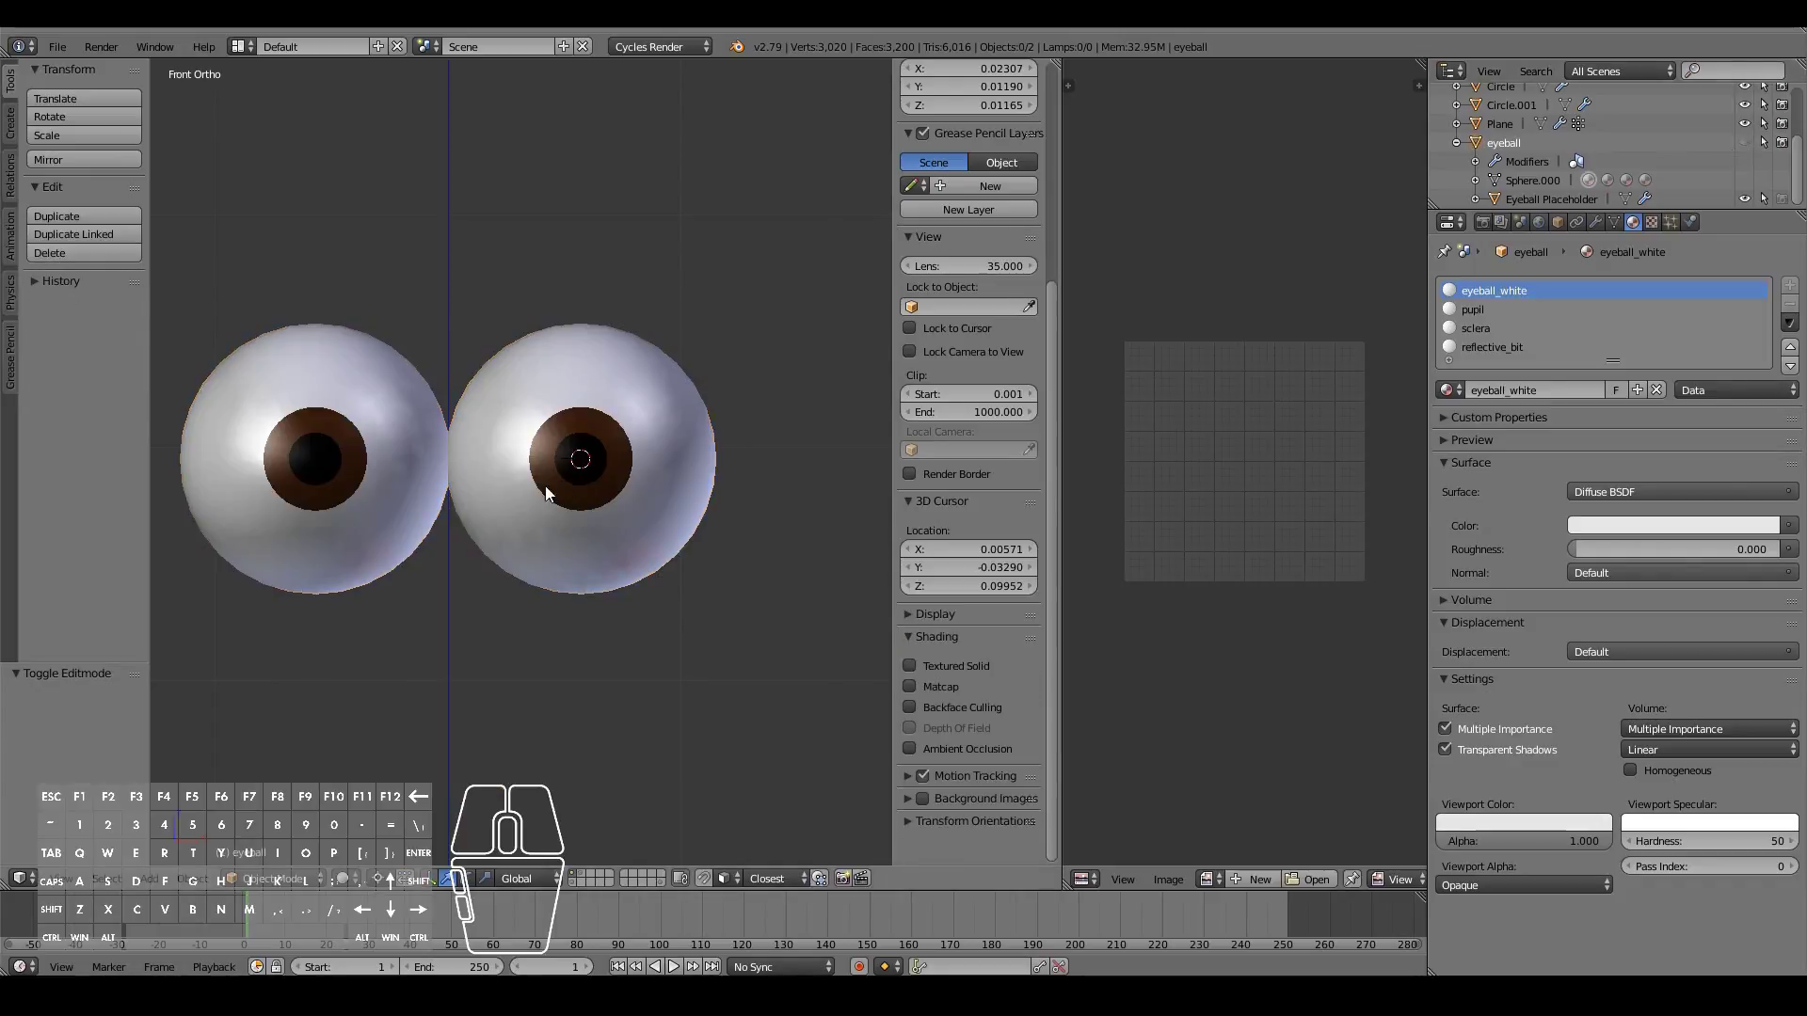
{"action": "right_click", "coordinate": [628, 461]}
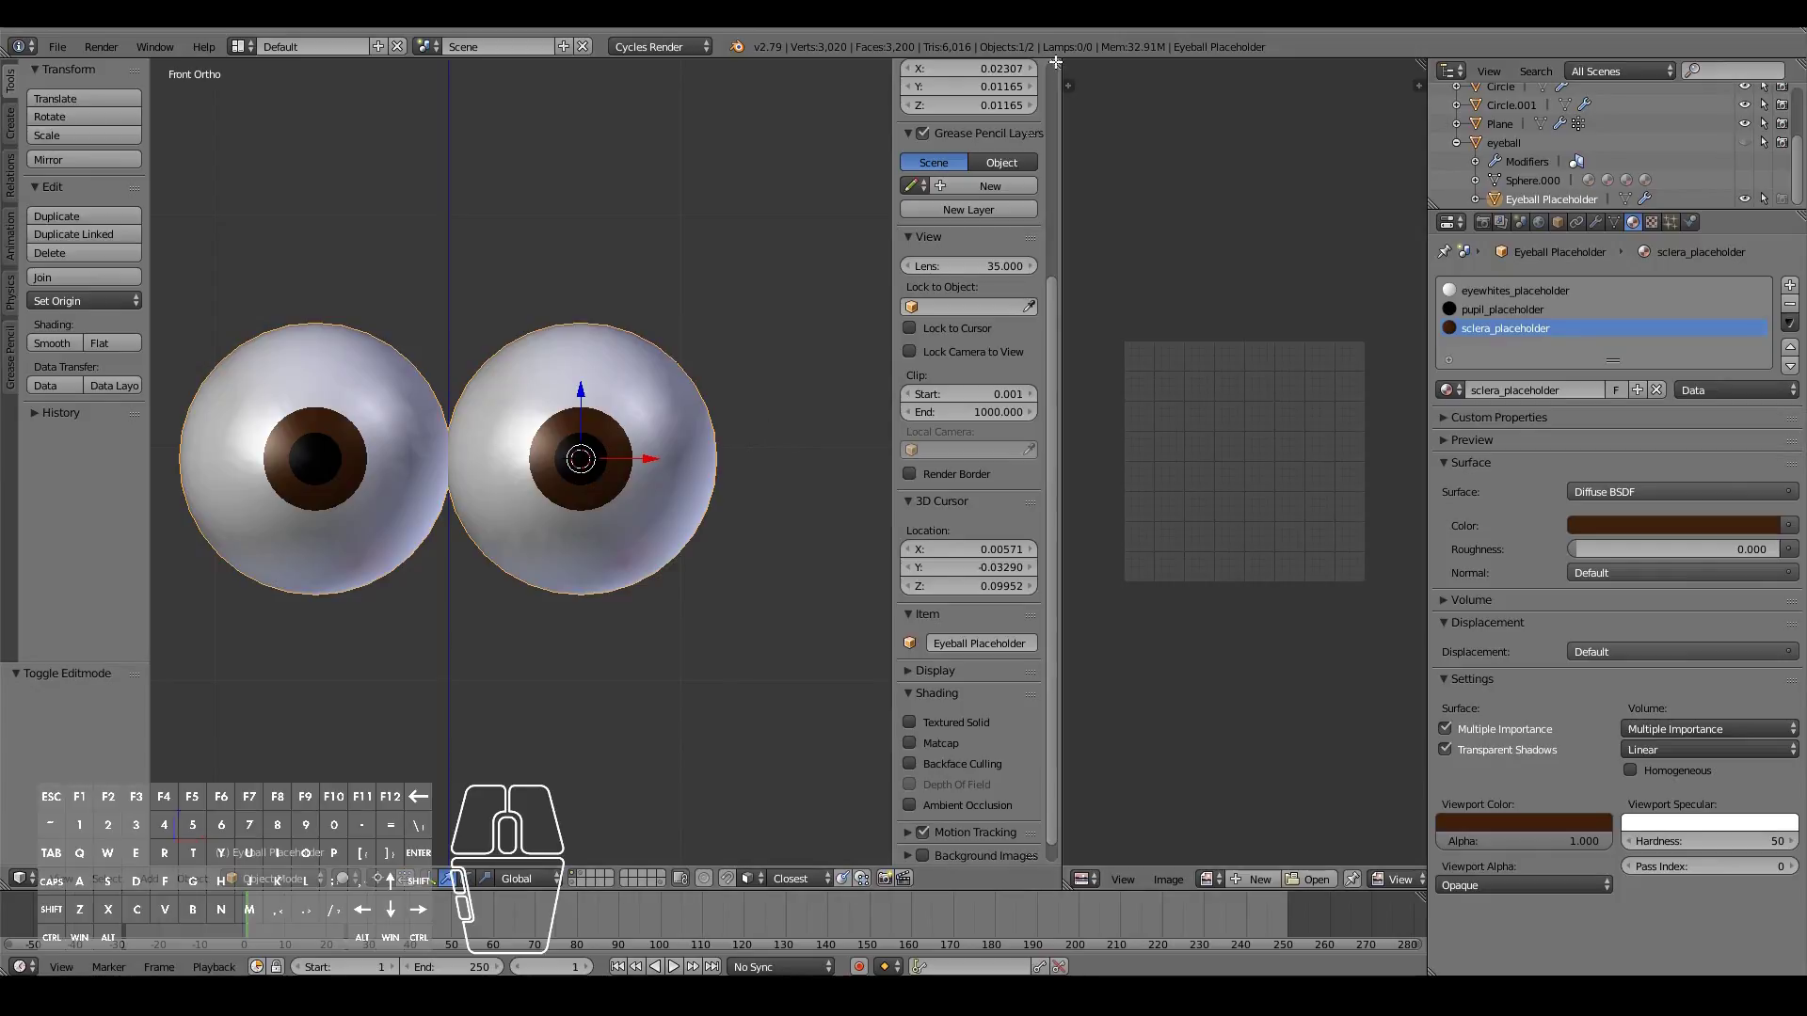
Step: Widen the 3D viewport by narrowing the neighbouring UV/image editor, framing both placeholder eyes in front view
{"action": "left_click_drag", "start_coordinate": [1060, 64], "coordinate": [1258, 119]}
{"action": "scroll", "coordinate": [936, 534], "scroll_direction": "up", "scroll_amount": 1}
{"action": "scroll", "coordinate": [937, 534], "scroll_direction": "down", "scroll_amount": 2}
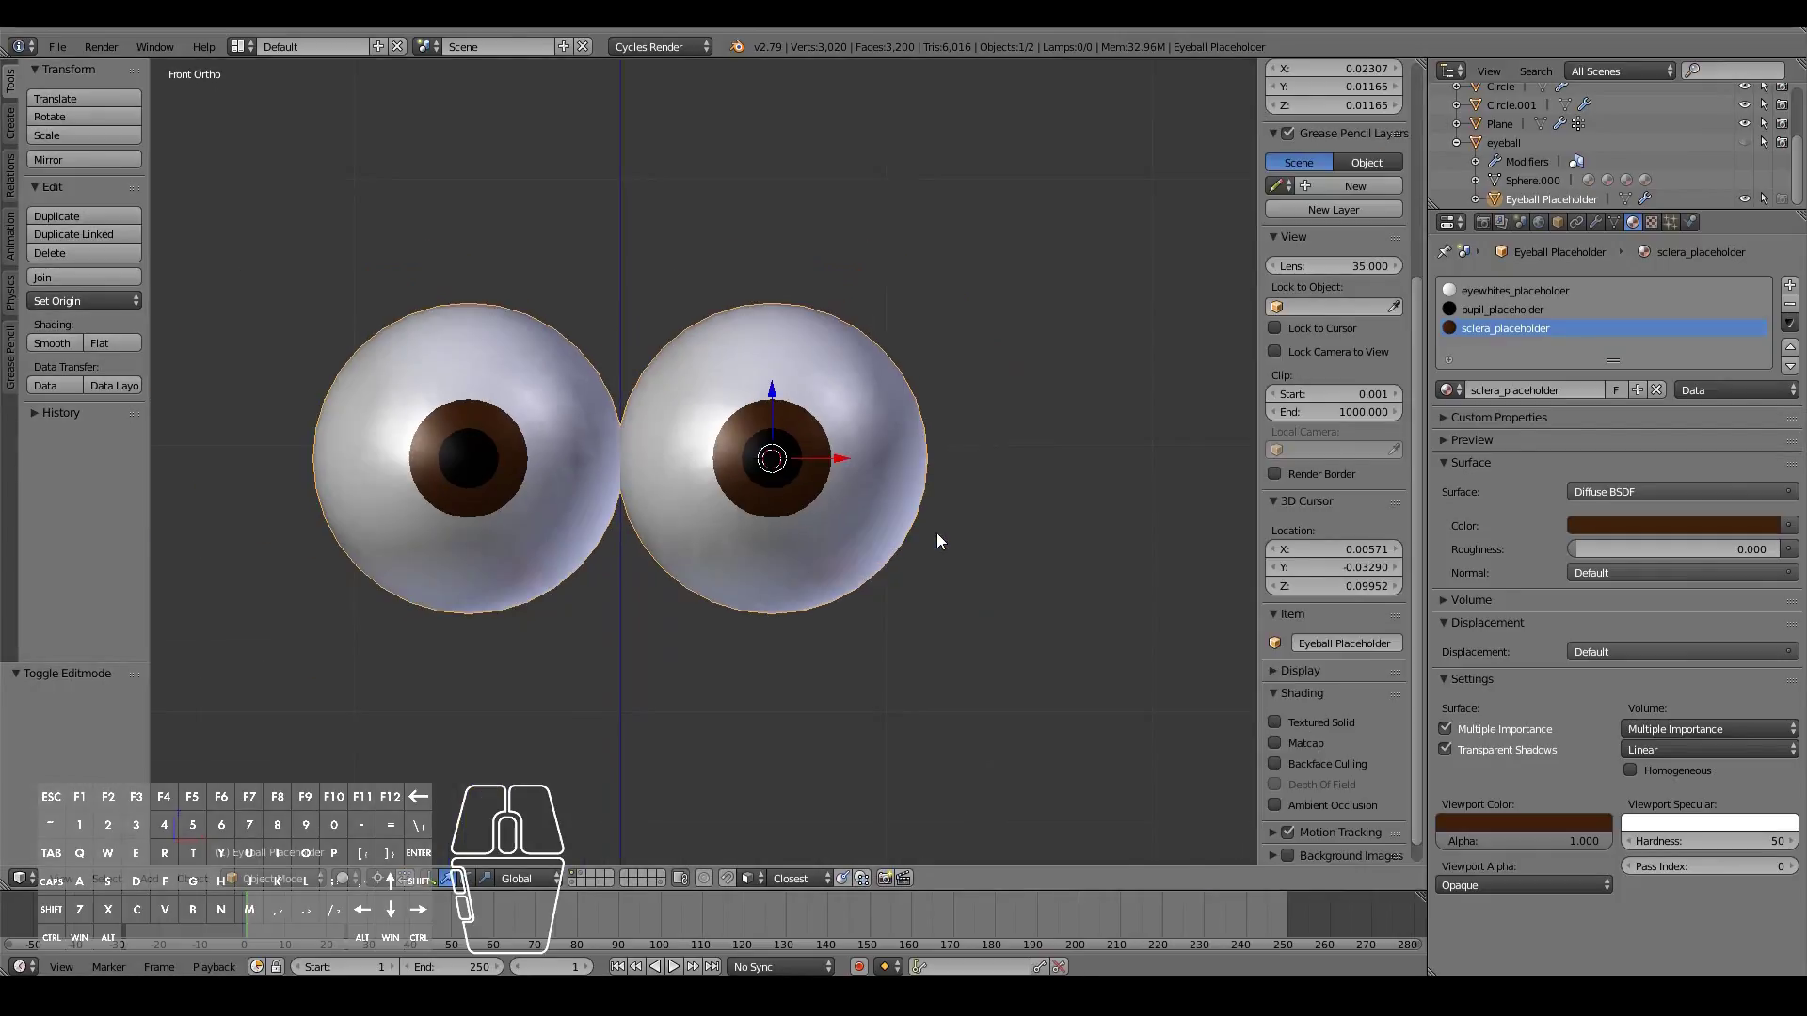
{"action": "scroll", "coordinate": [937, 534], "scroll_direction": "up", "scroll_amount": 1, "text": "ctrl"}
{"action": "scroll", "coordinate": [936, 532], "scroll_direction": "up", "scroll_amount": 2}
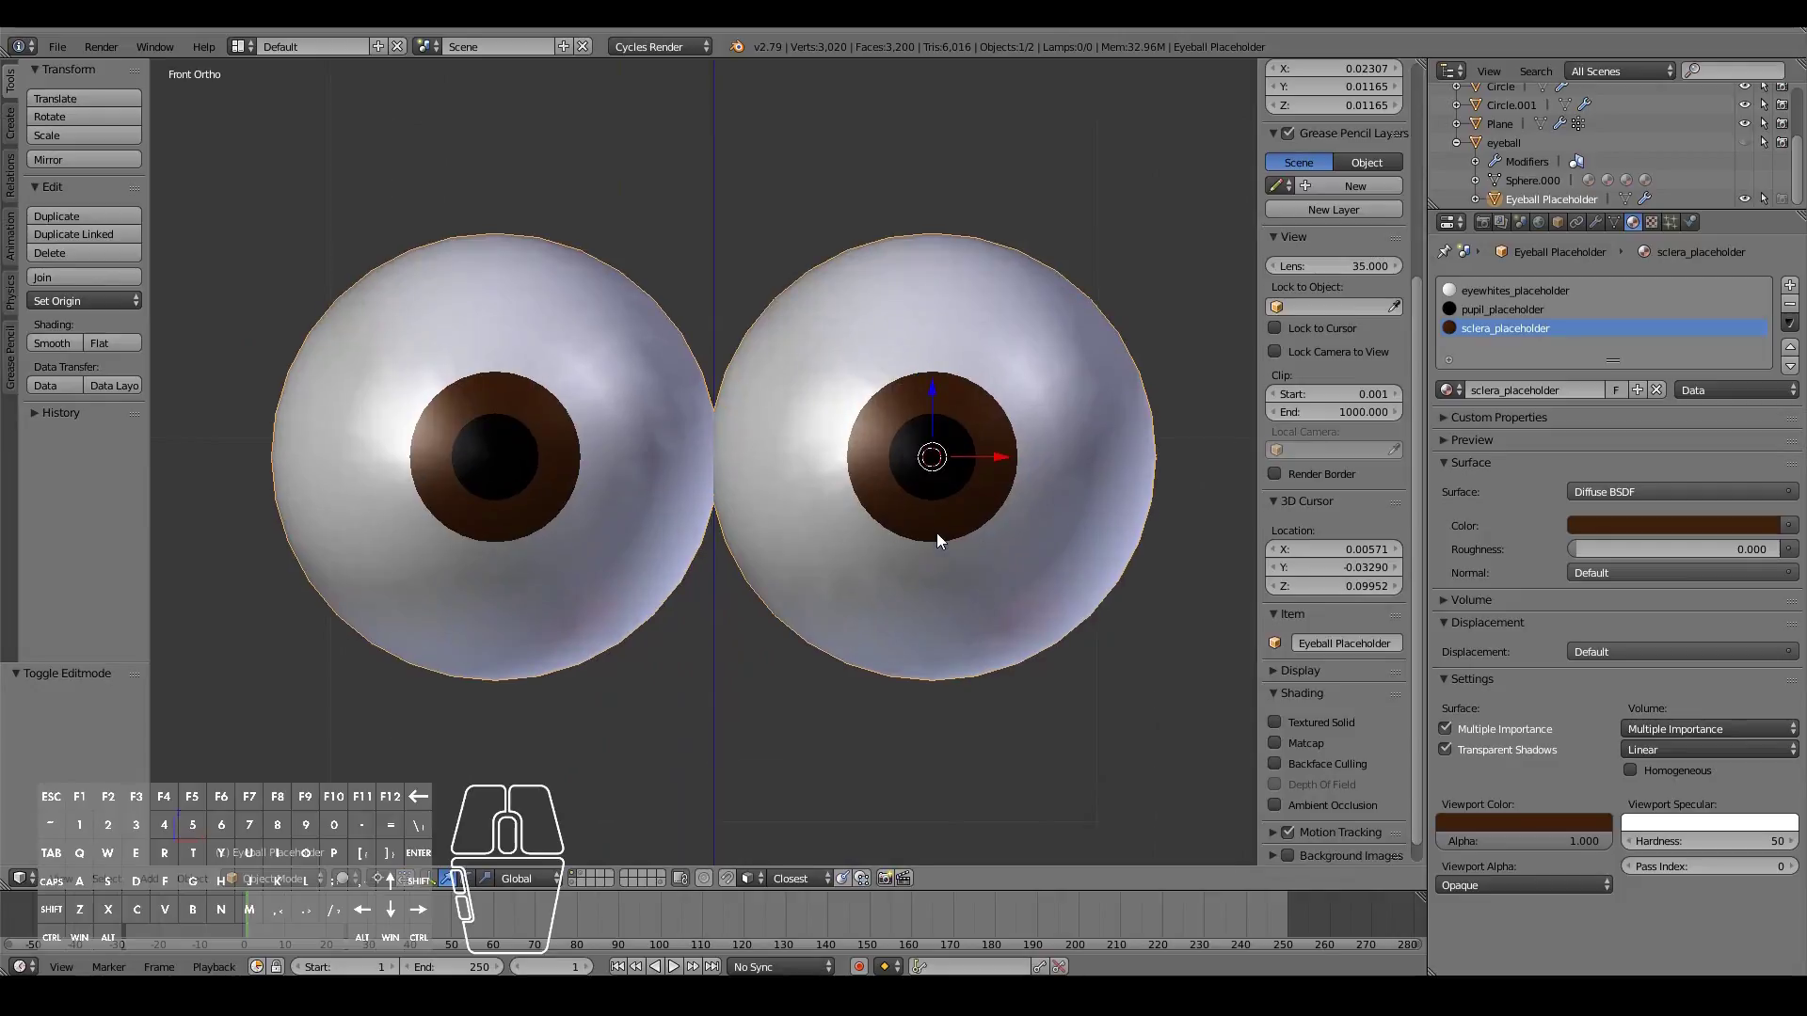
{"action": "scroll", "coordinate": [936, 533], "scroll_direction": "down", "scroll_amount": 2}
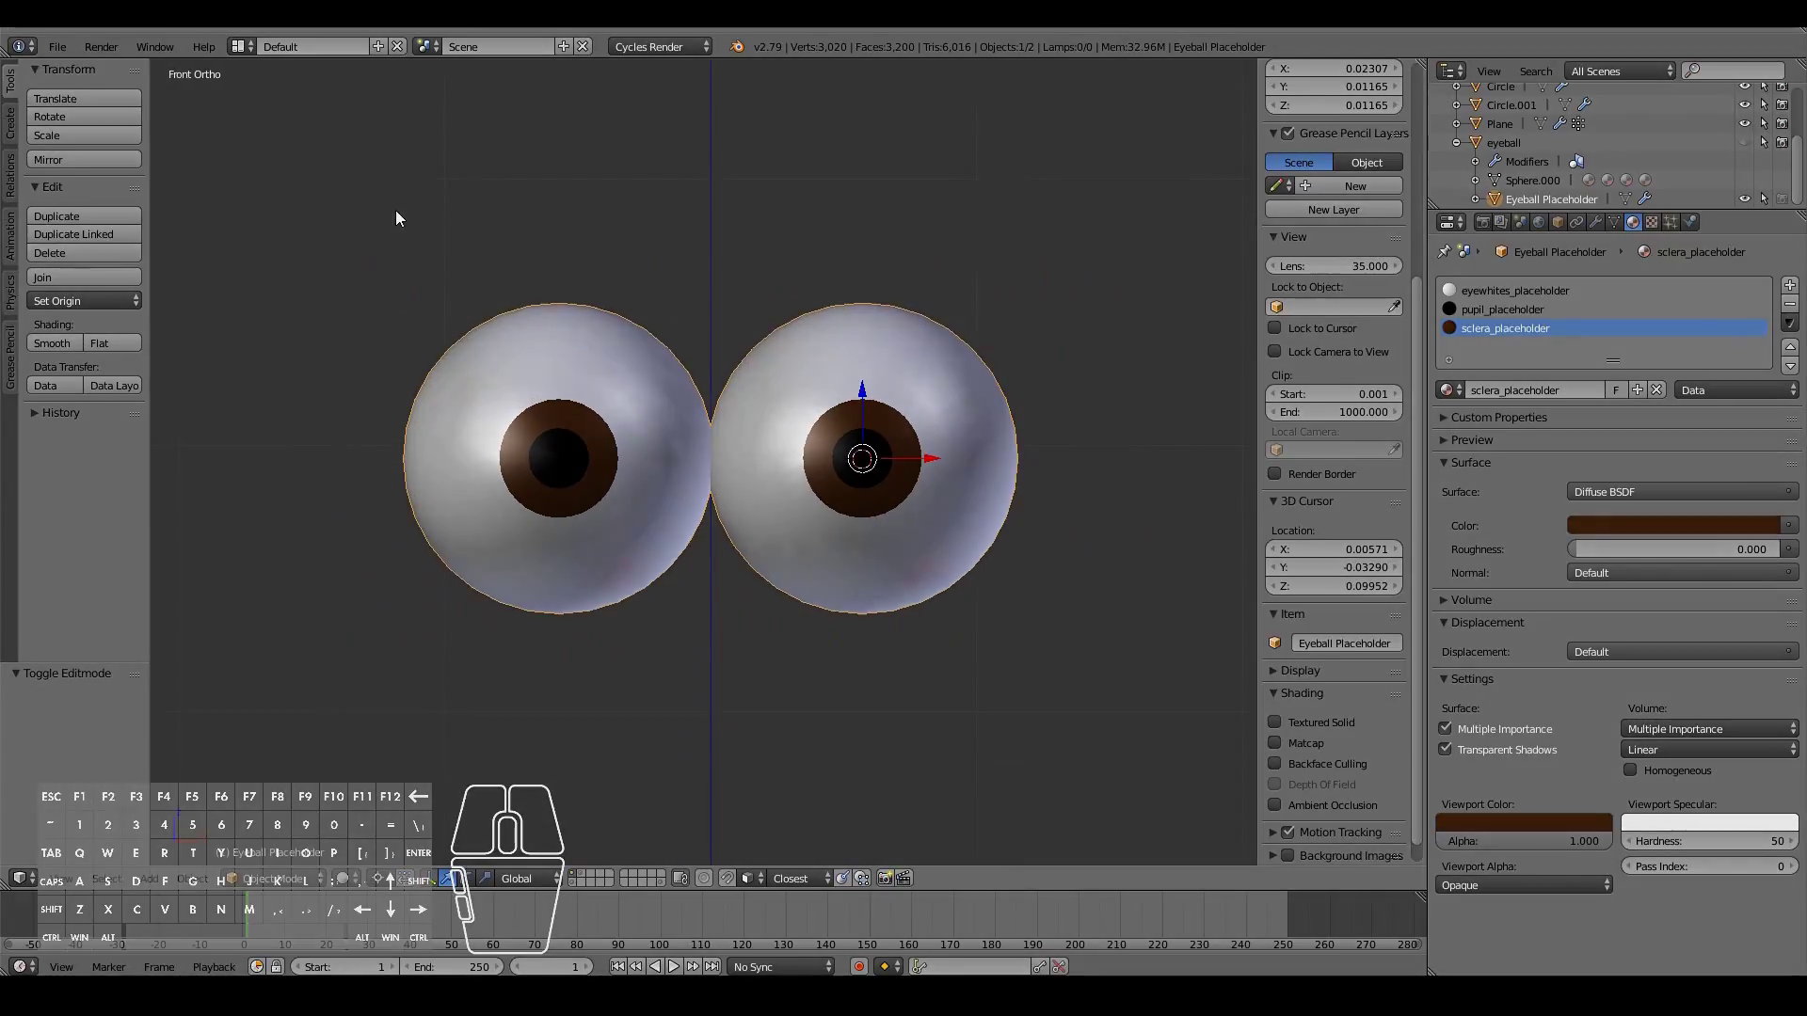